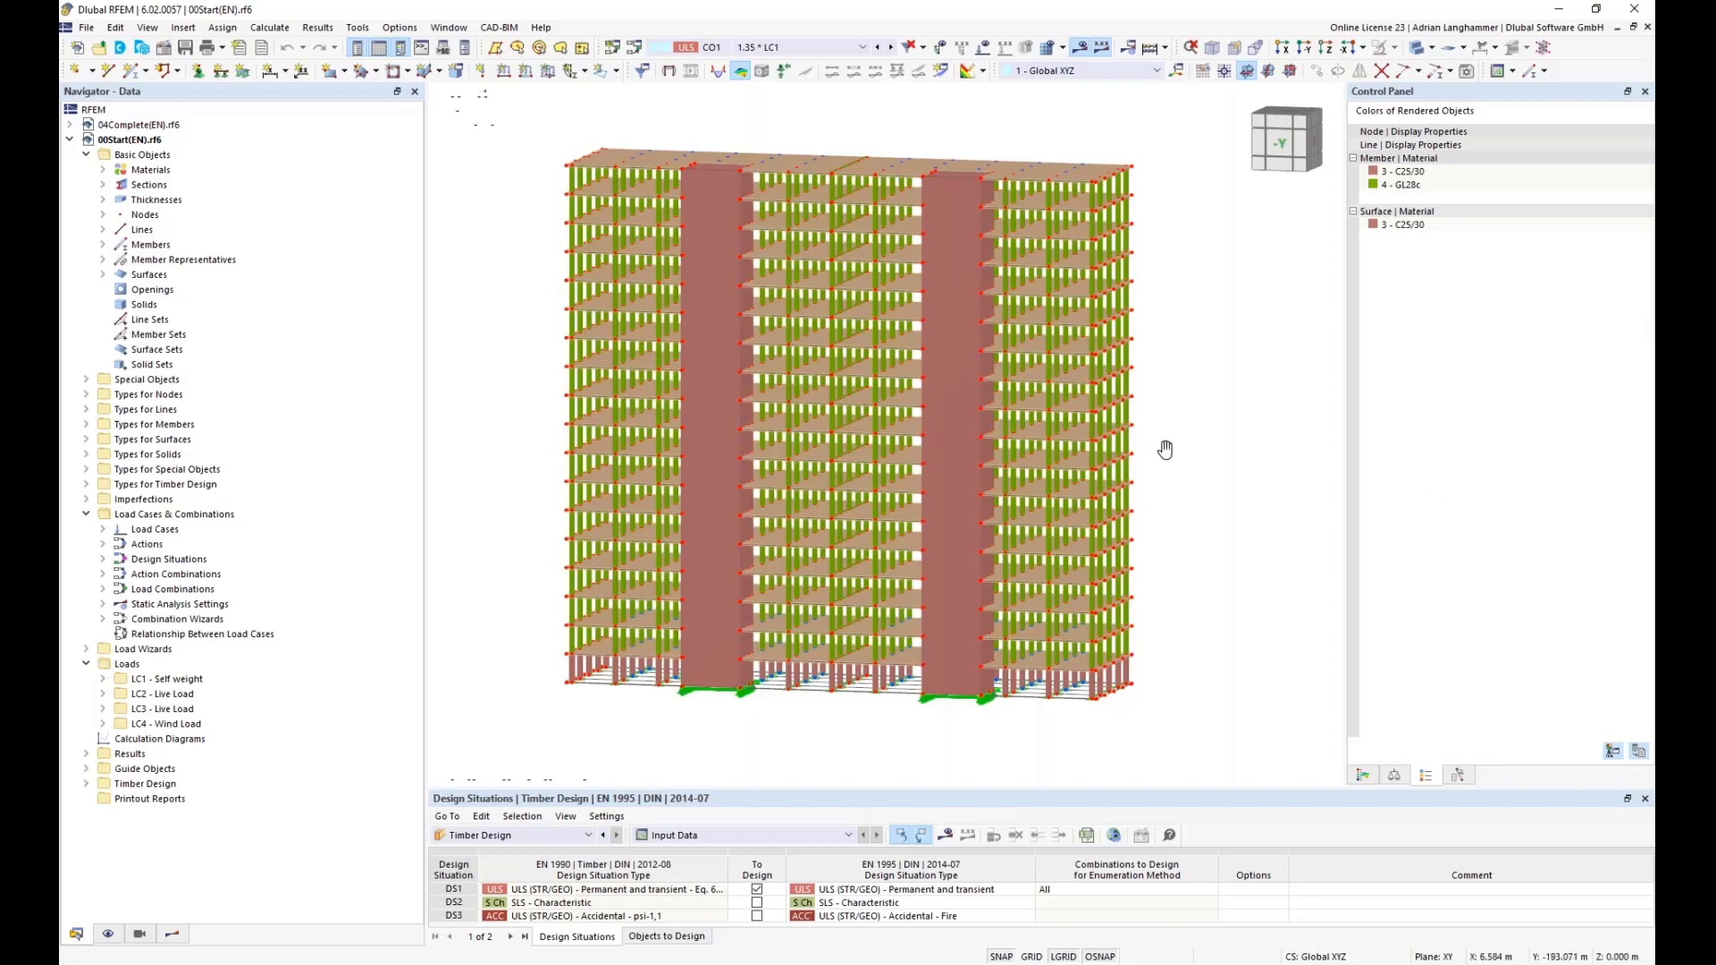
Switch from the browser back to RFEM and highlight the objects made of C25/30 and of GL28c in turn.
{"action": "middle_click_drag", "start_coordinate": [1164, 454], "coordinate": [1170, 447]}
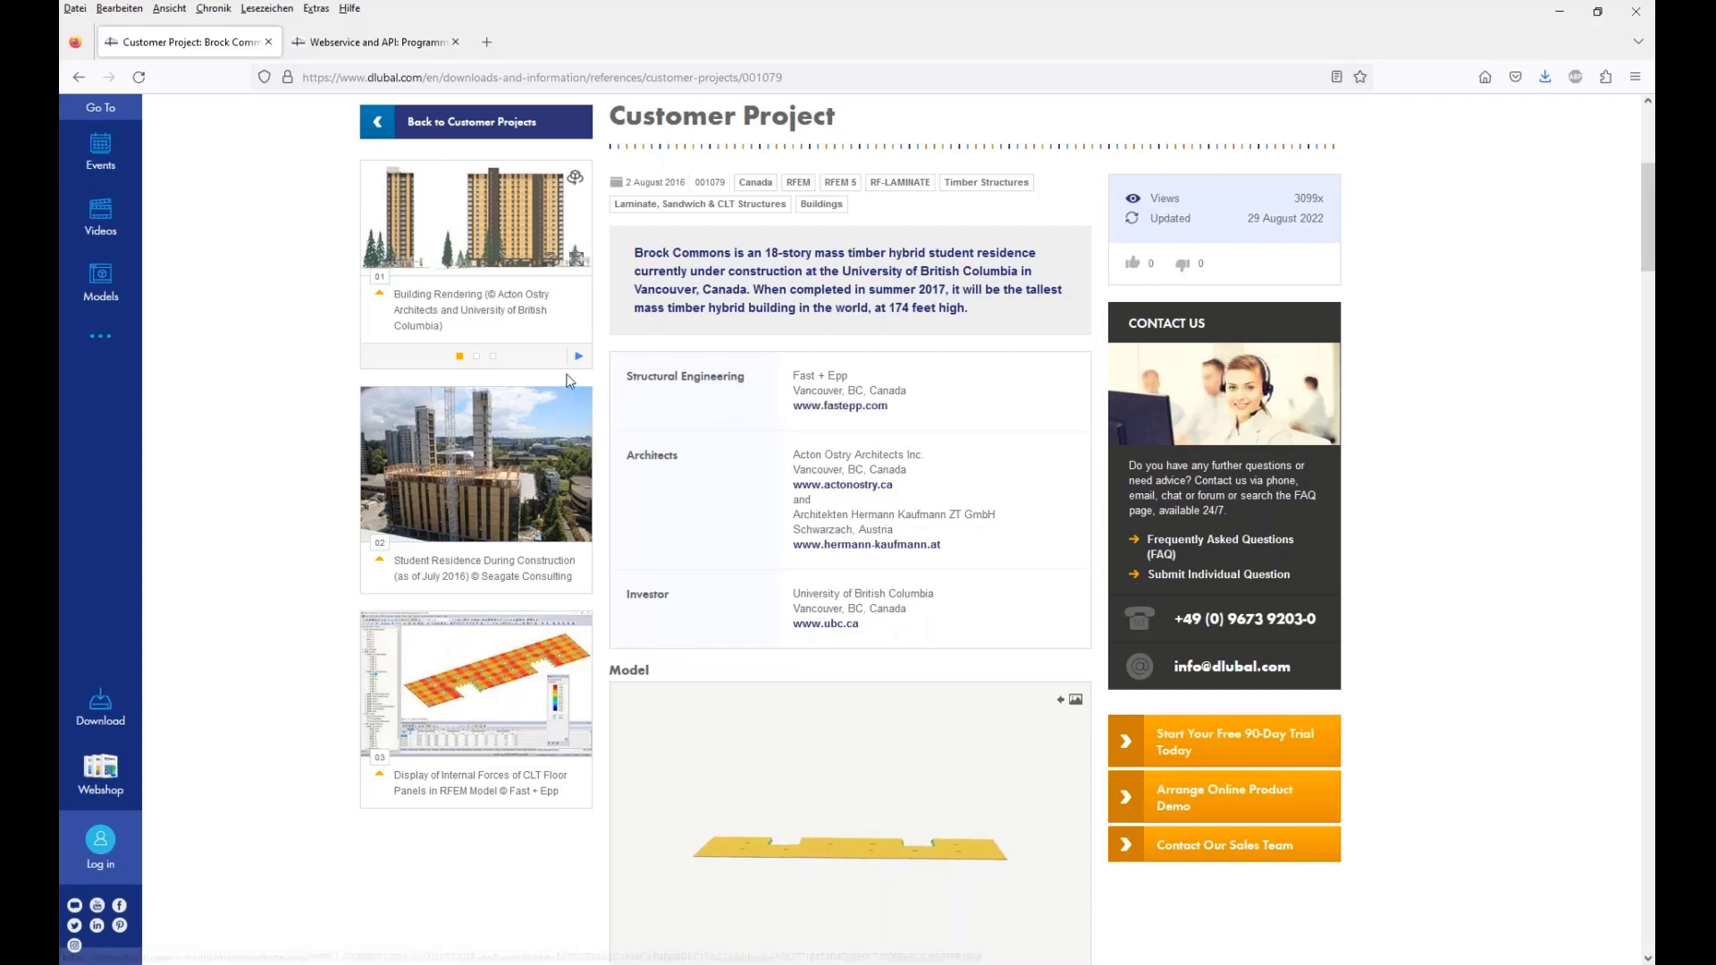
{"action": "left_click", "coordinate": [1562, 18]}
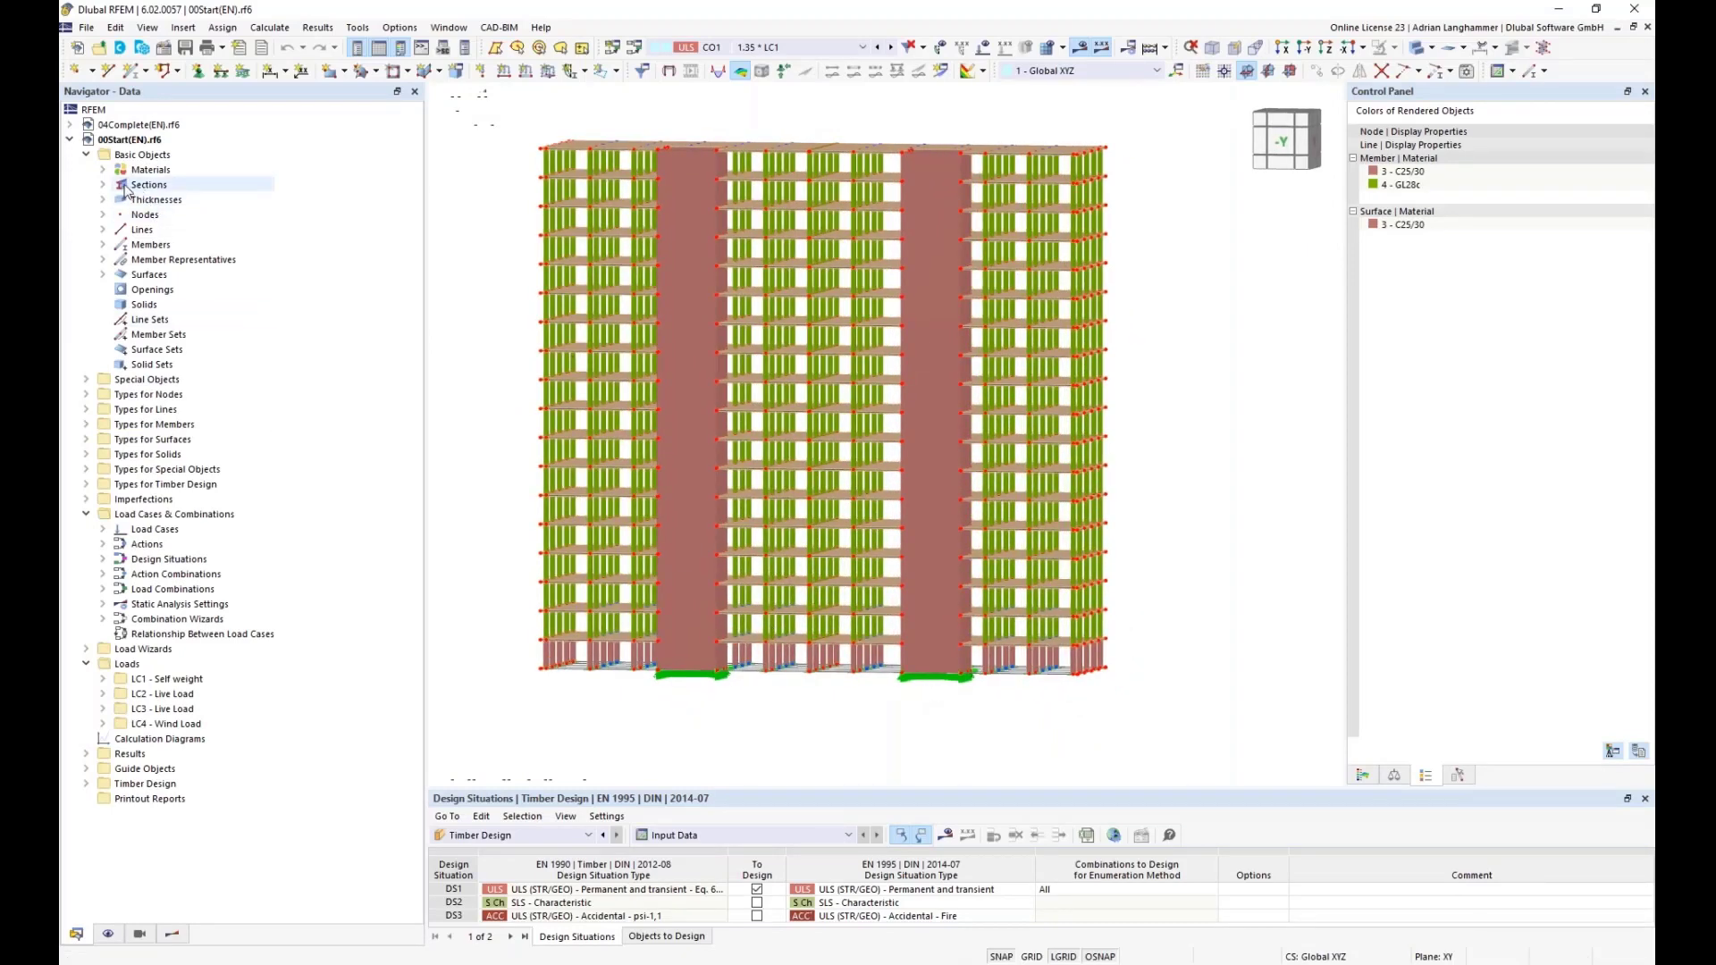
{"action": "left_click", "coordinate": [104, 170]}
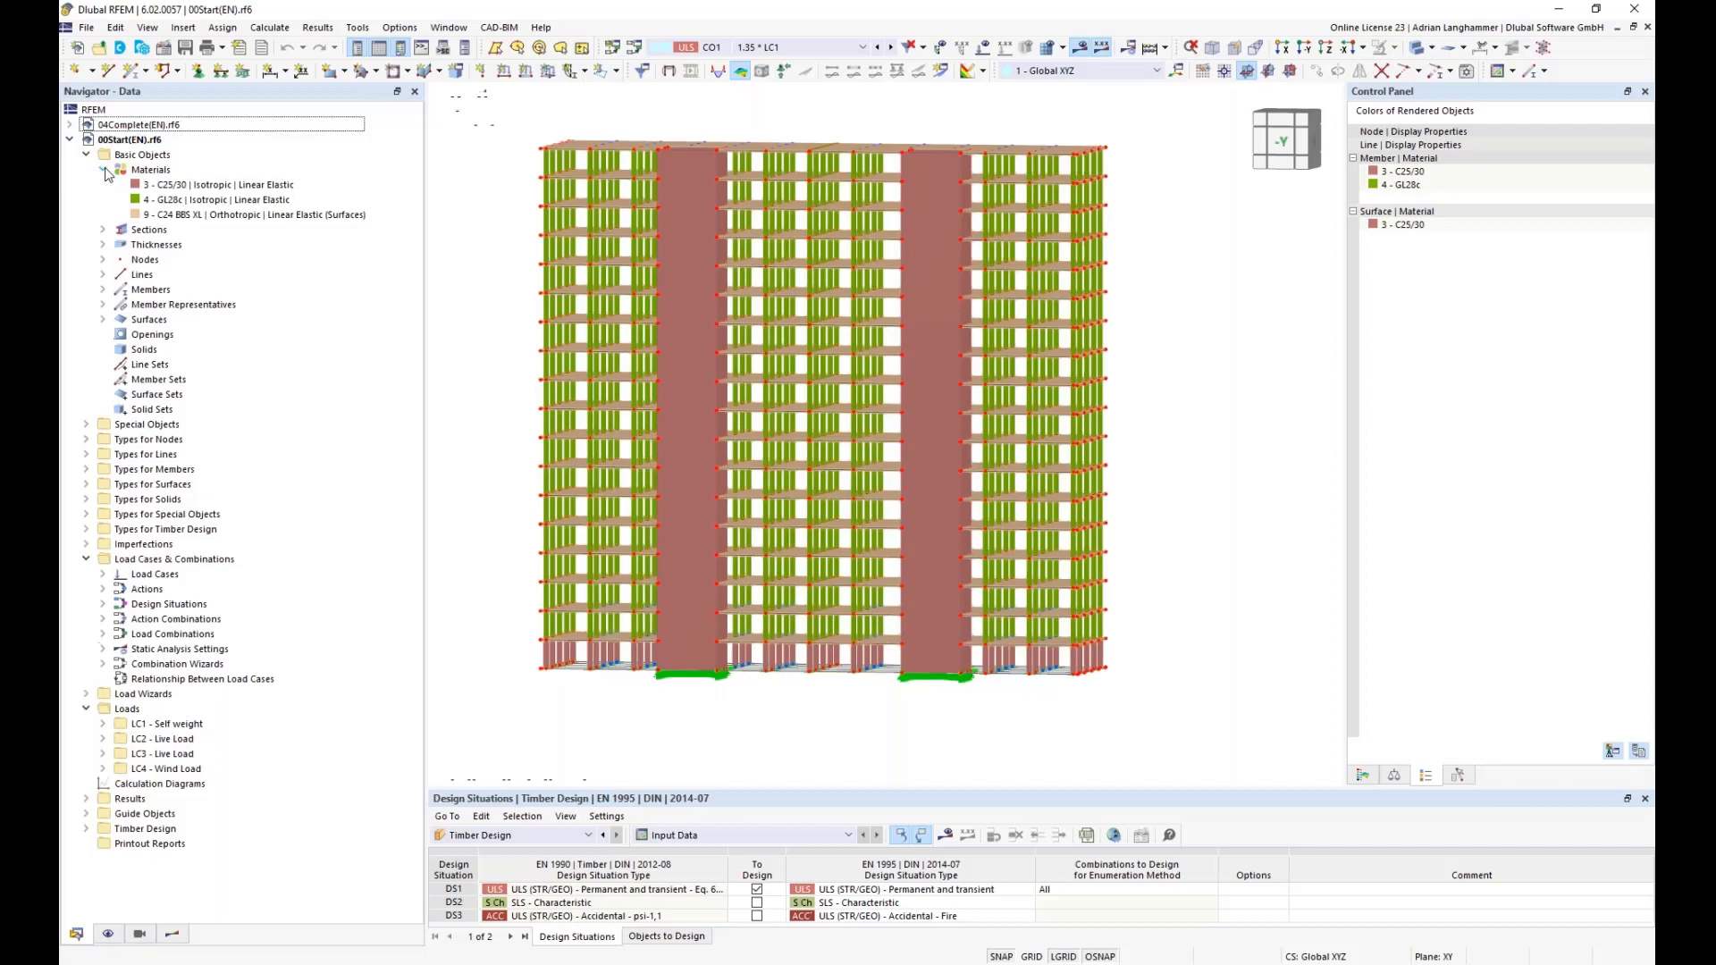
{"action": "left_click", "coordinate": [155, 185]}
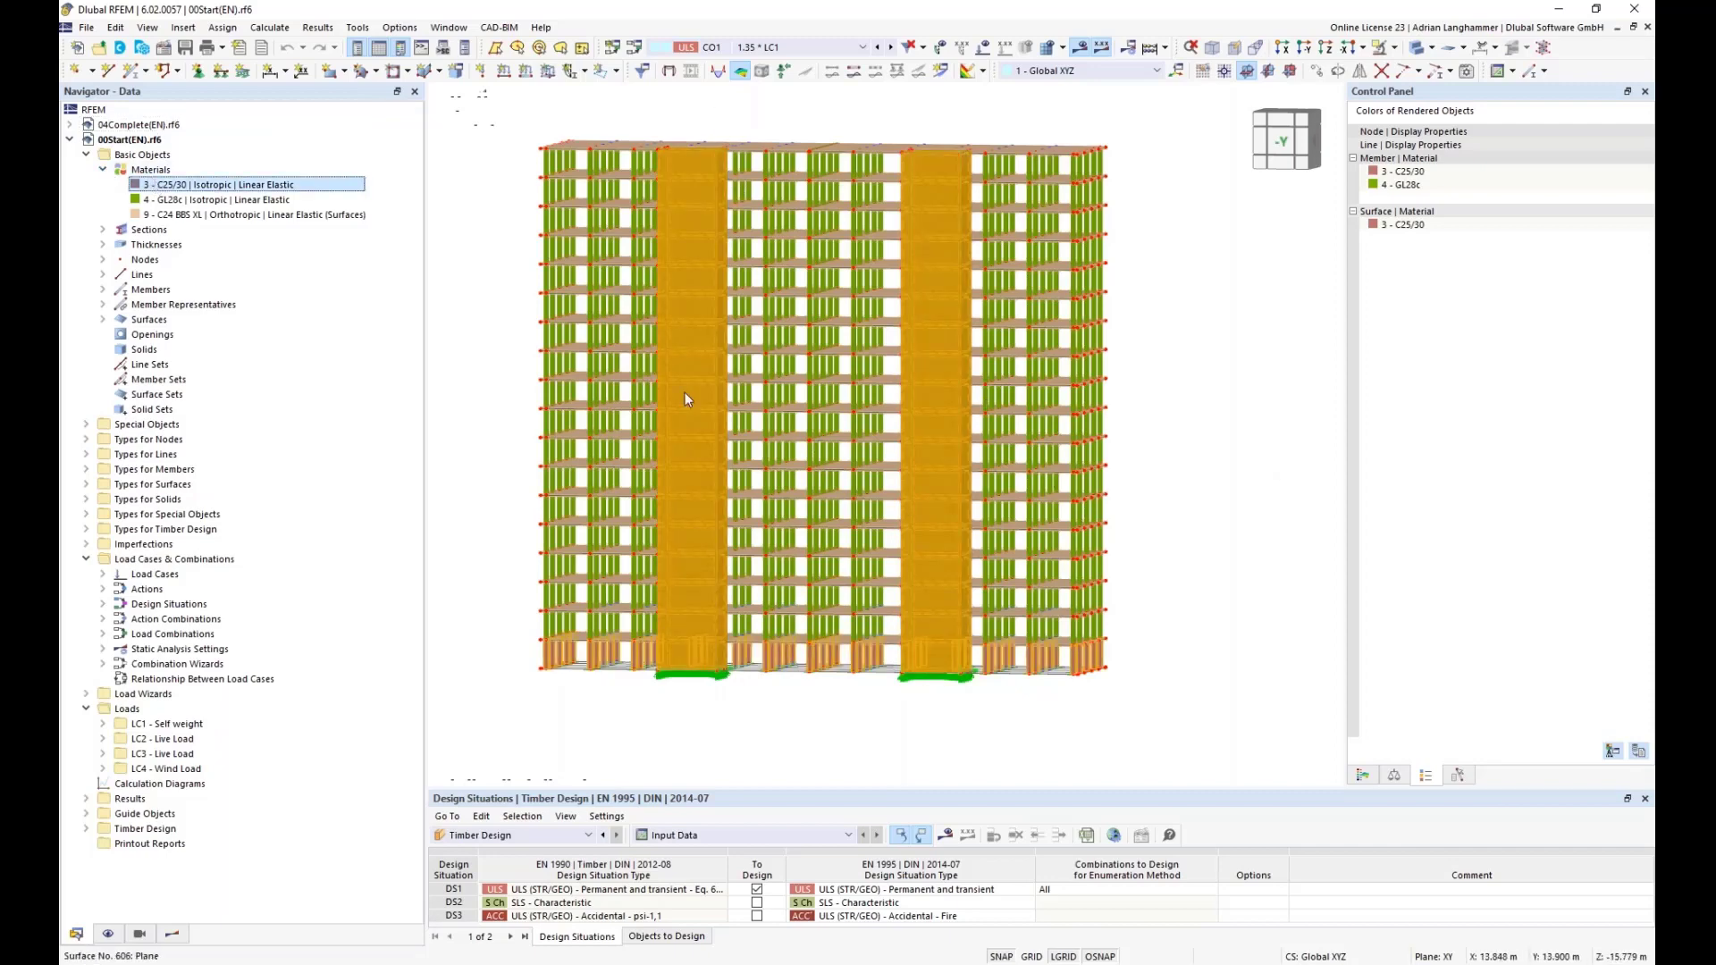
{"action": "mouse_move", "coordinate": [1174, 389]}
{"action": "middle_mouse_down", "text": "ctrl"}
{"action": "mouse_move", "coordinate": [1291, 390]}
{"action": "mouse_move", "coordinate": [1190, 391]}
{"action": "middle_mouse_up", "text": "ctrl"}
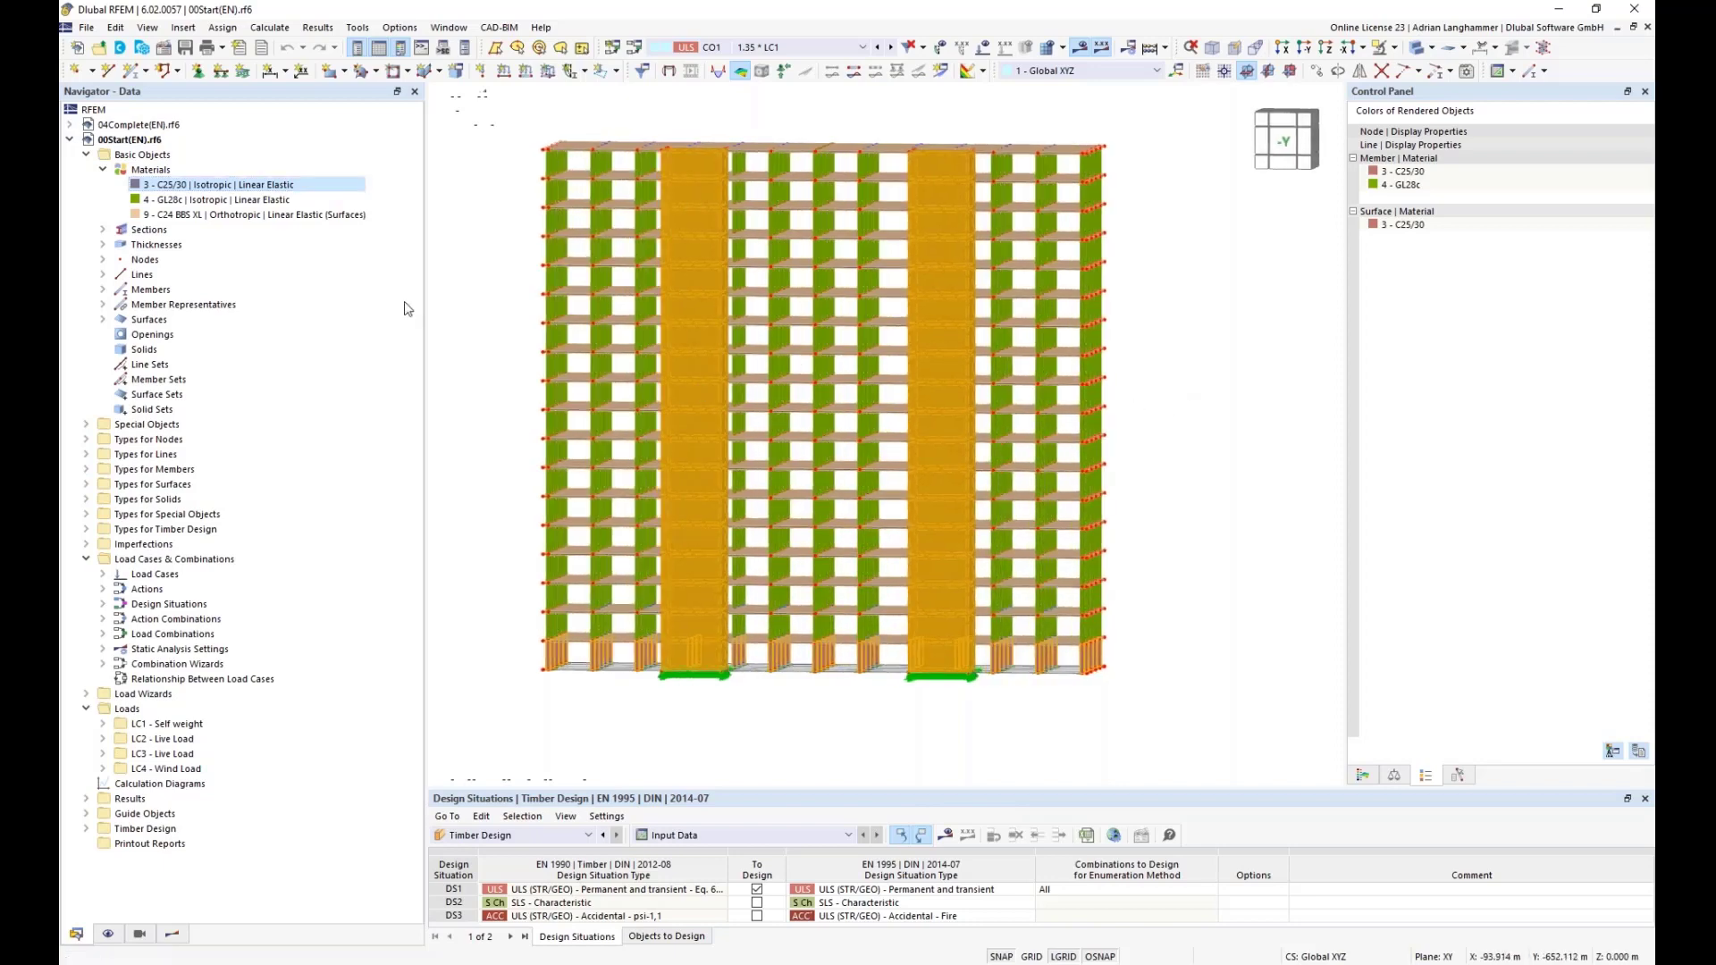
{"action": "left_click", "coordinate": [214, 199]}
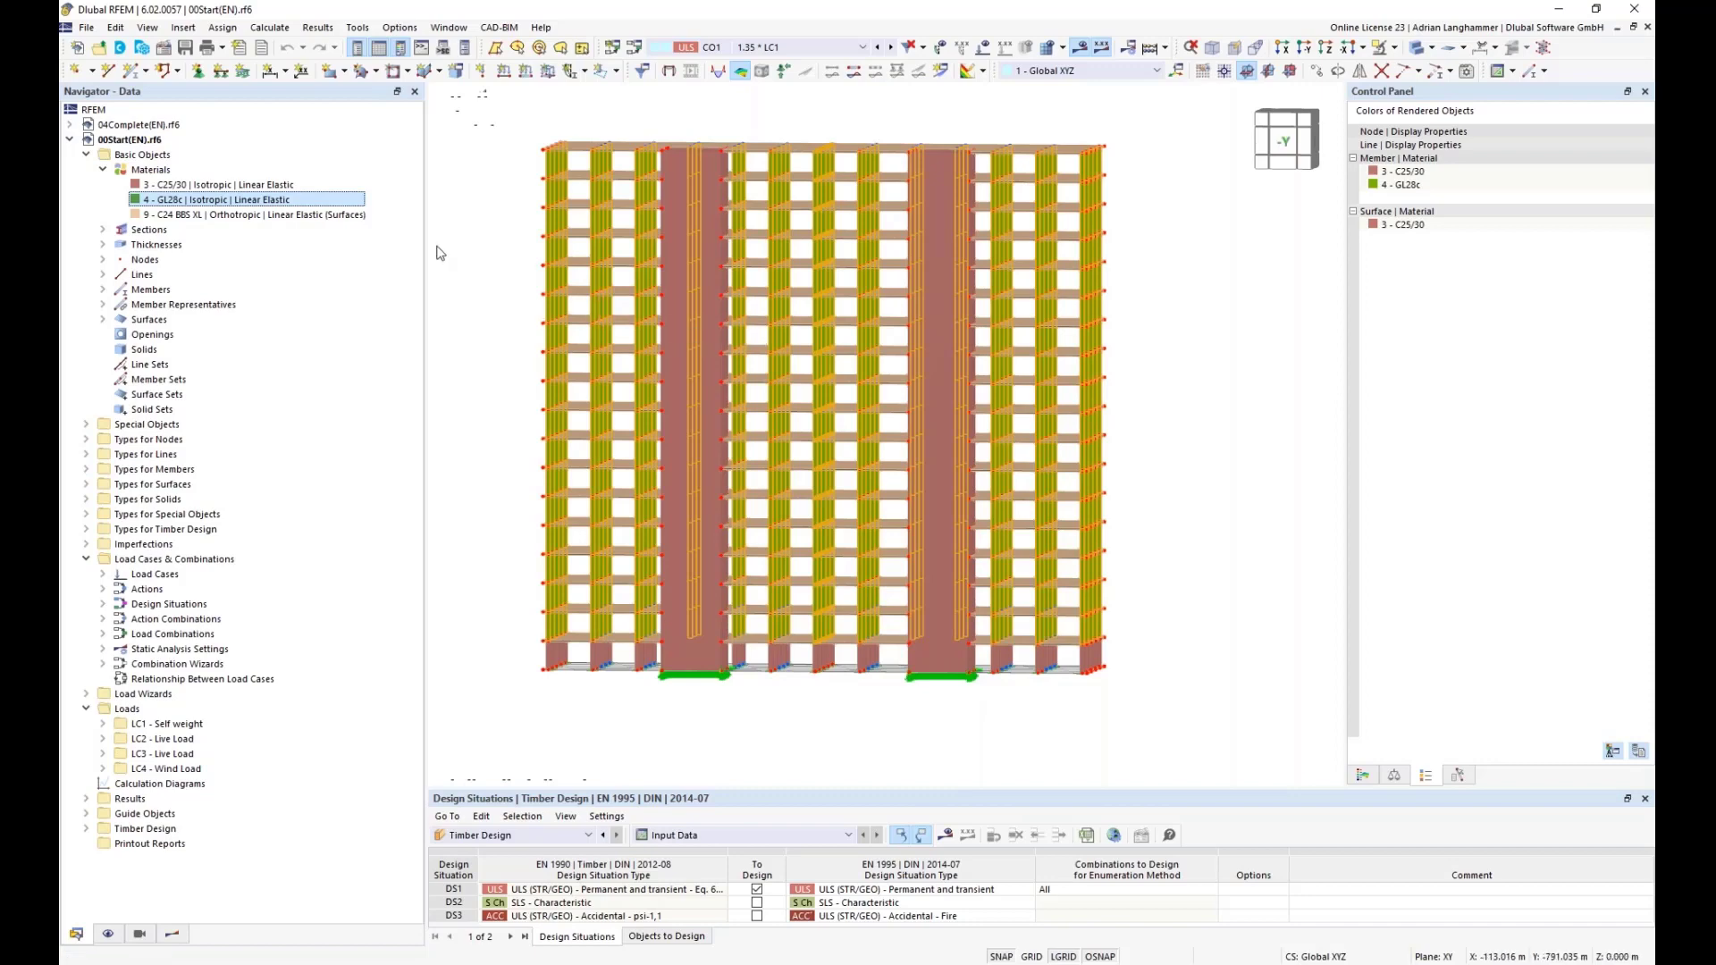
Highlight the floor surfaces that use the 240 mm five-layer thickness and clear the selection.
{"action": "left_click", "coordinate": [103, 244]}
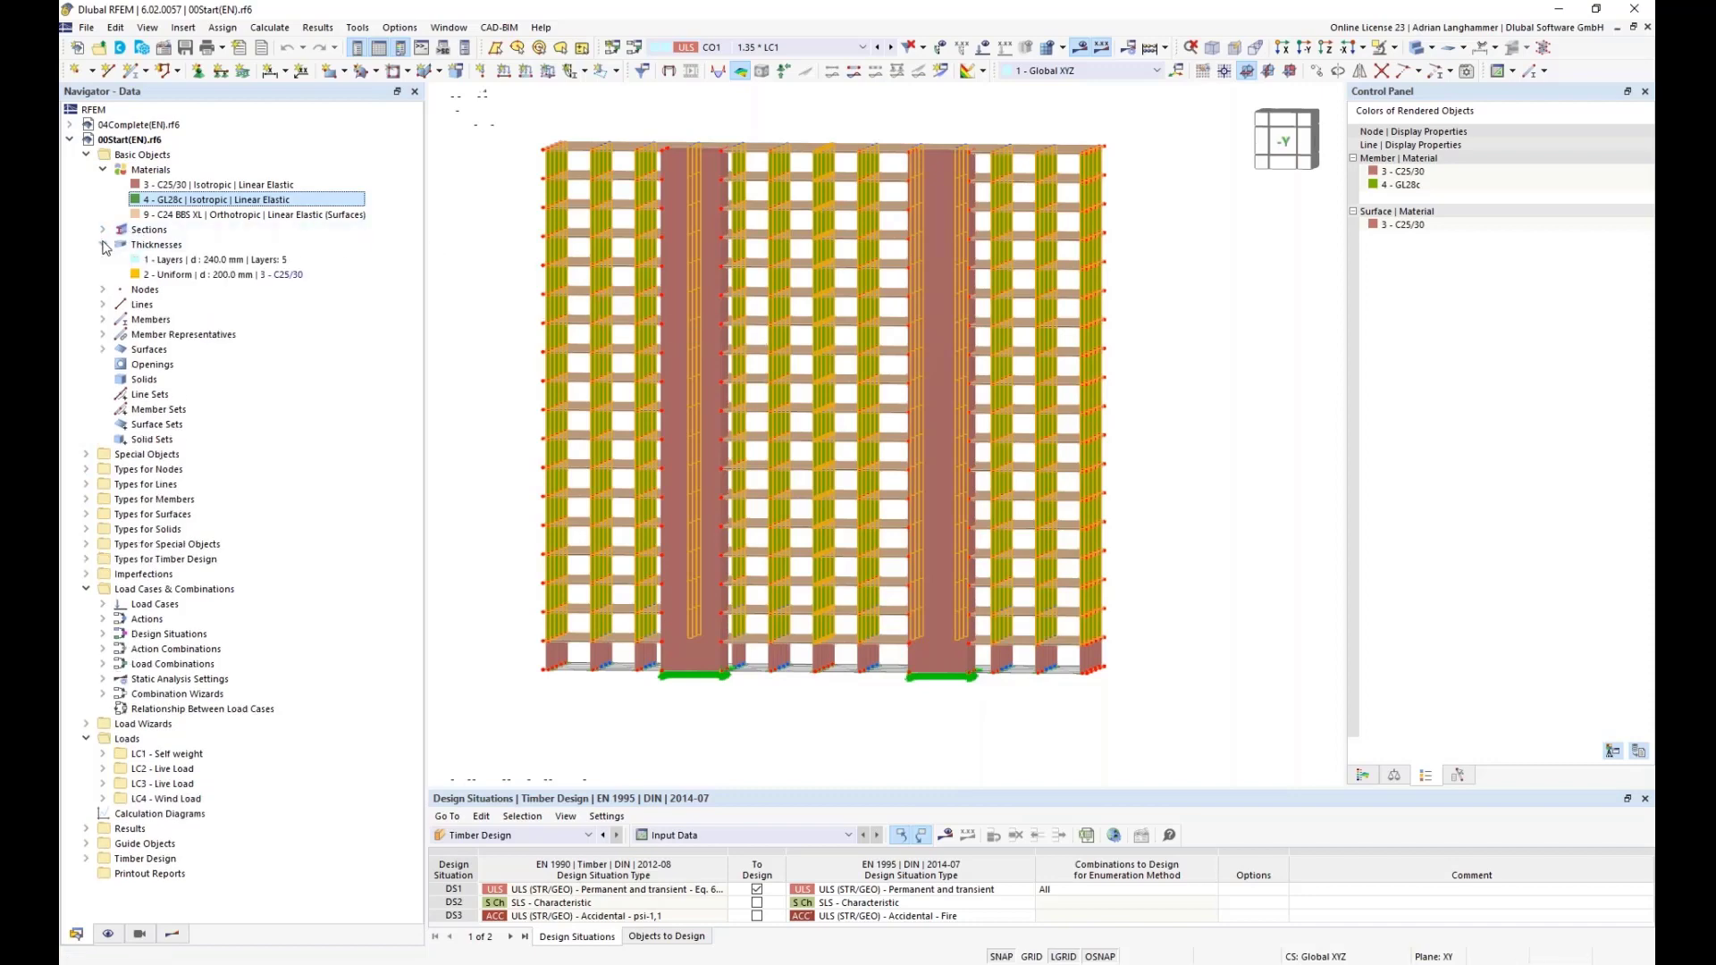
{"action": "left_click", "coordinate": [157, 260]}
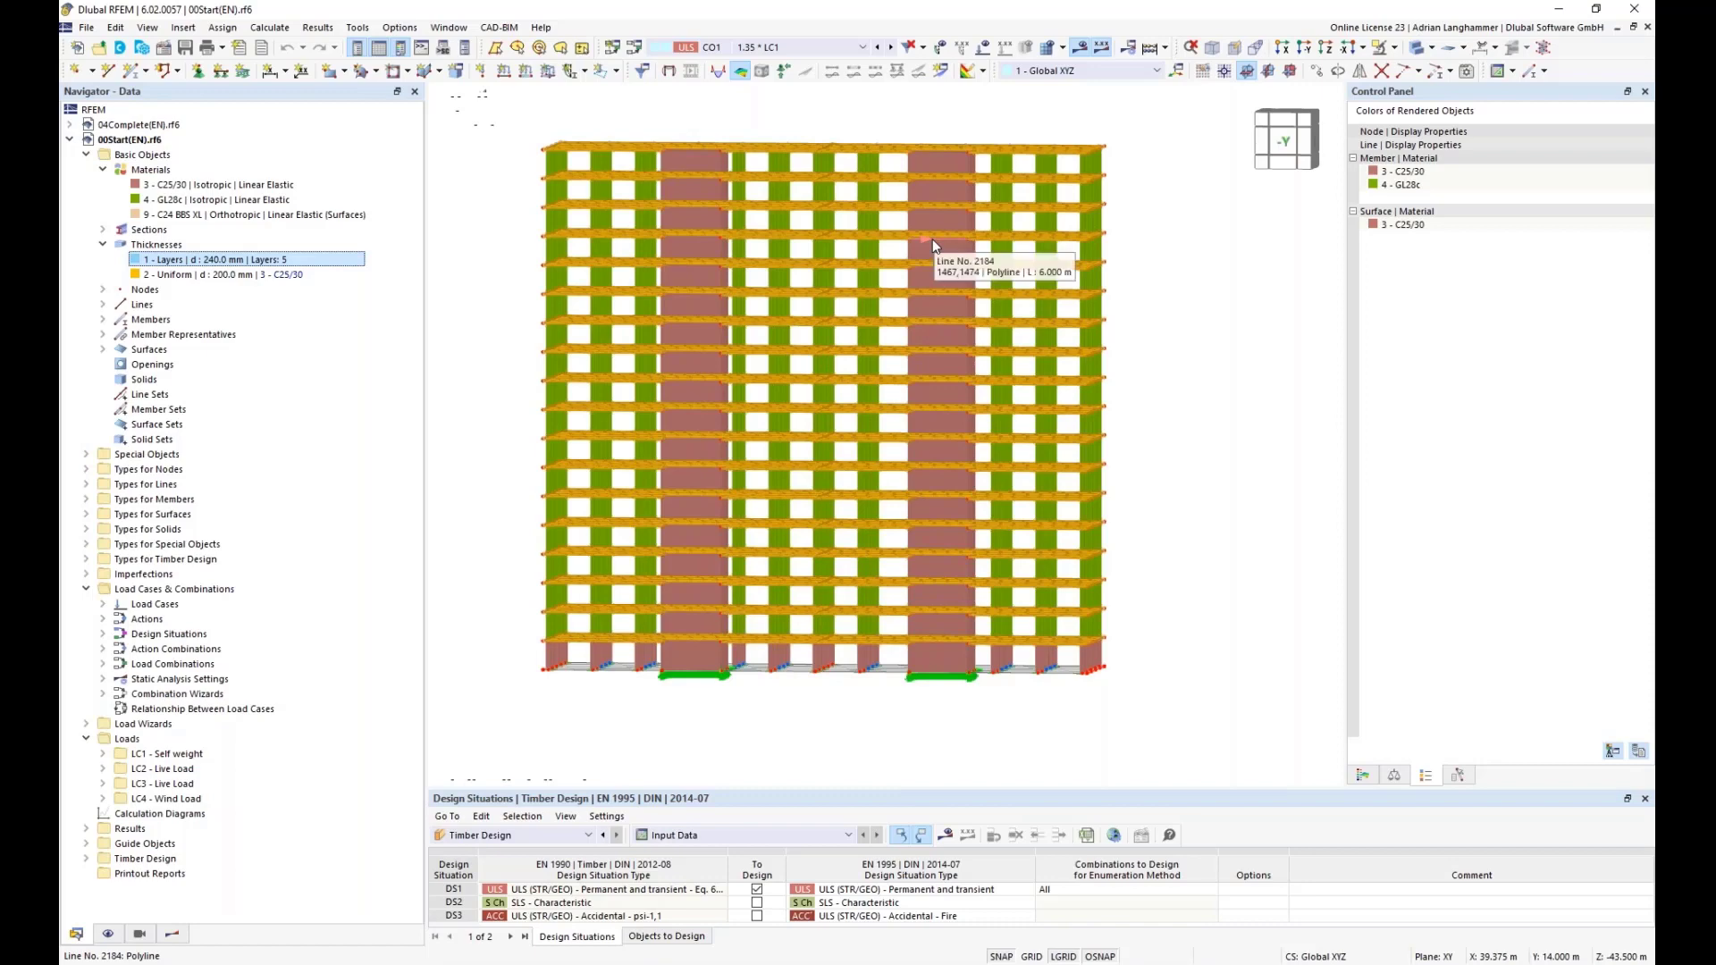
{"action": "left_click", "coordinate": [1203, 370]}
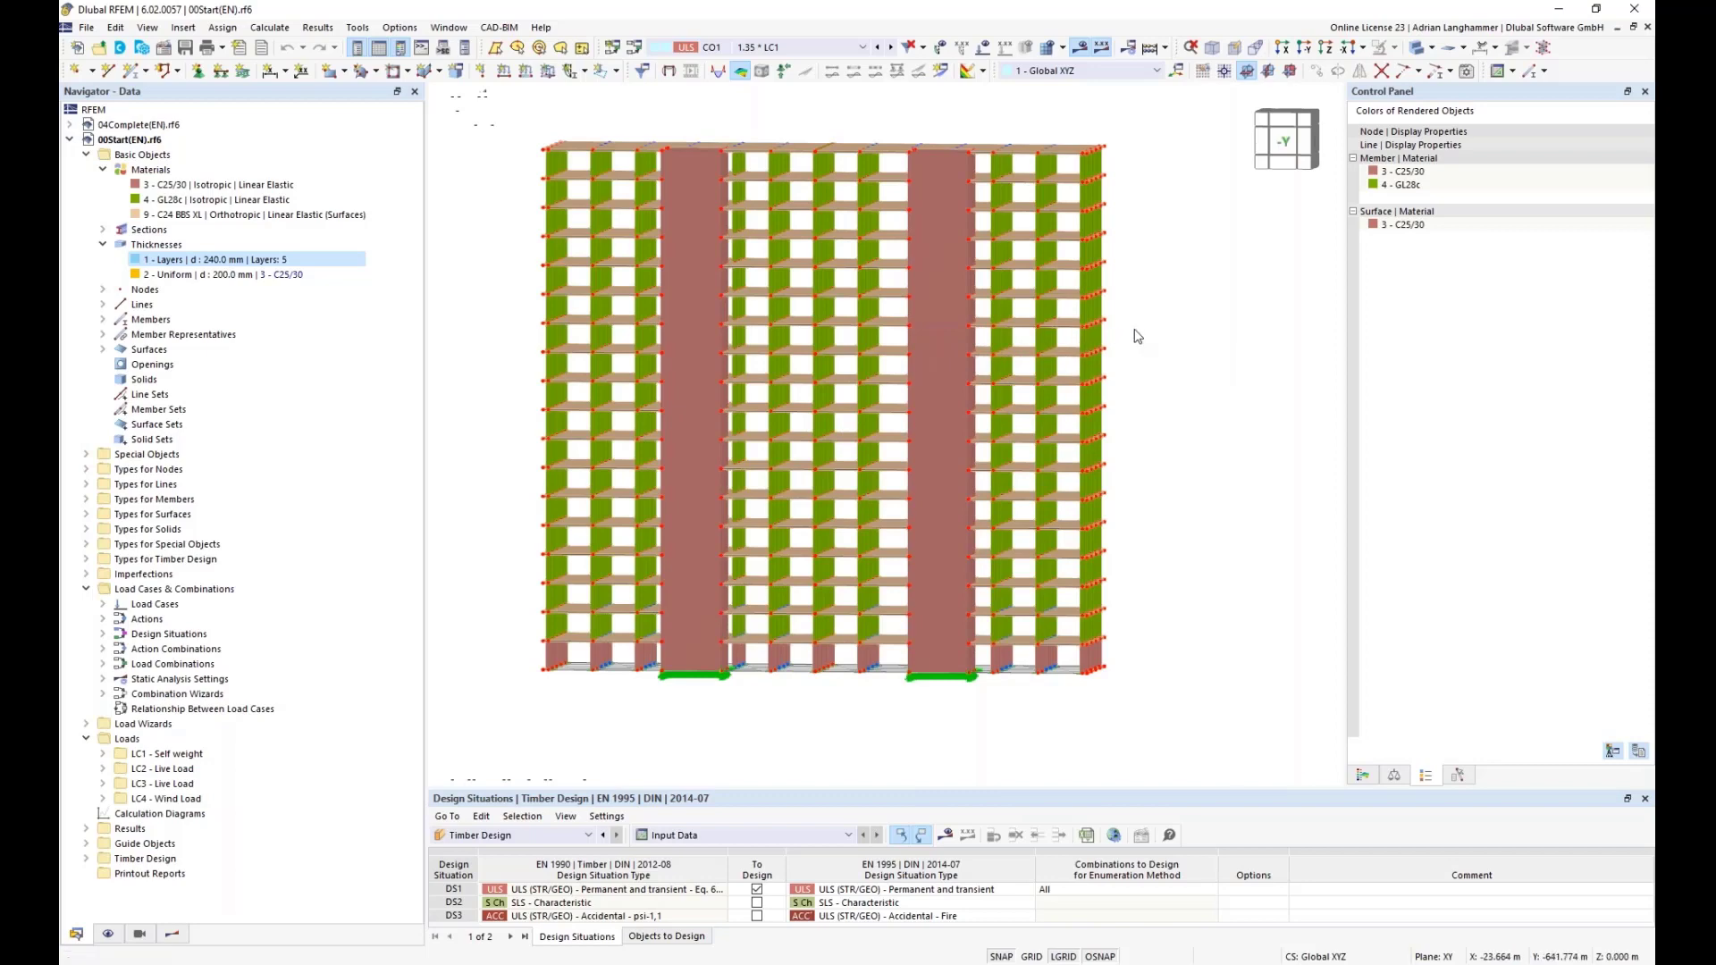
Display the surface moment results of load combination CO1 on the whole building.
{"action": "middle_click_drag", "start_coordinate": [1141, 337], "coordinate": [1141, 343]}
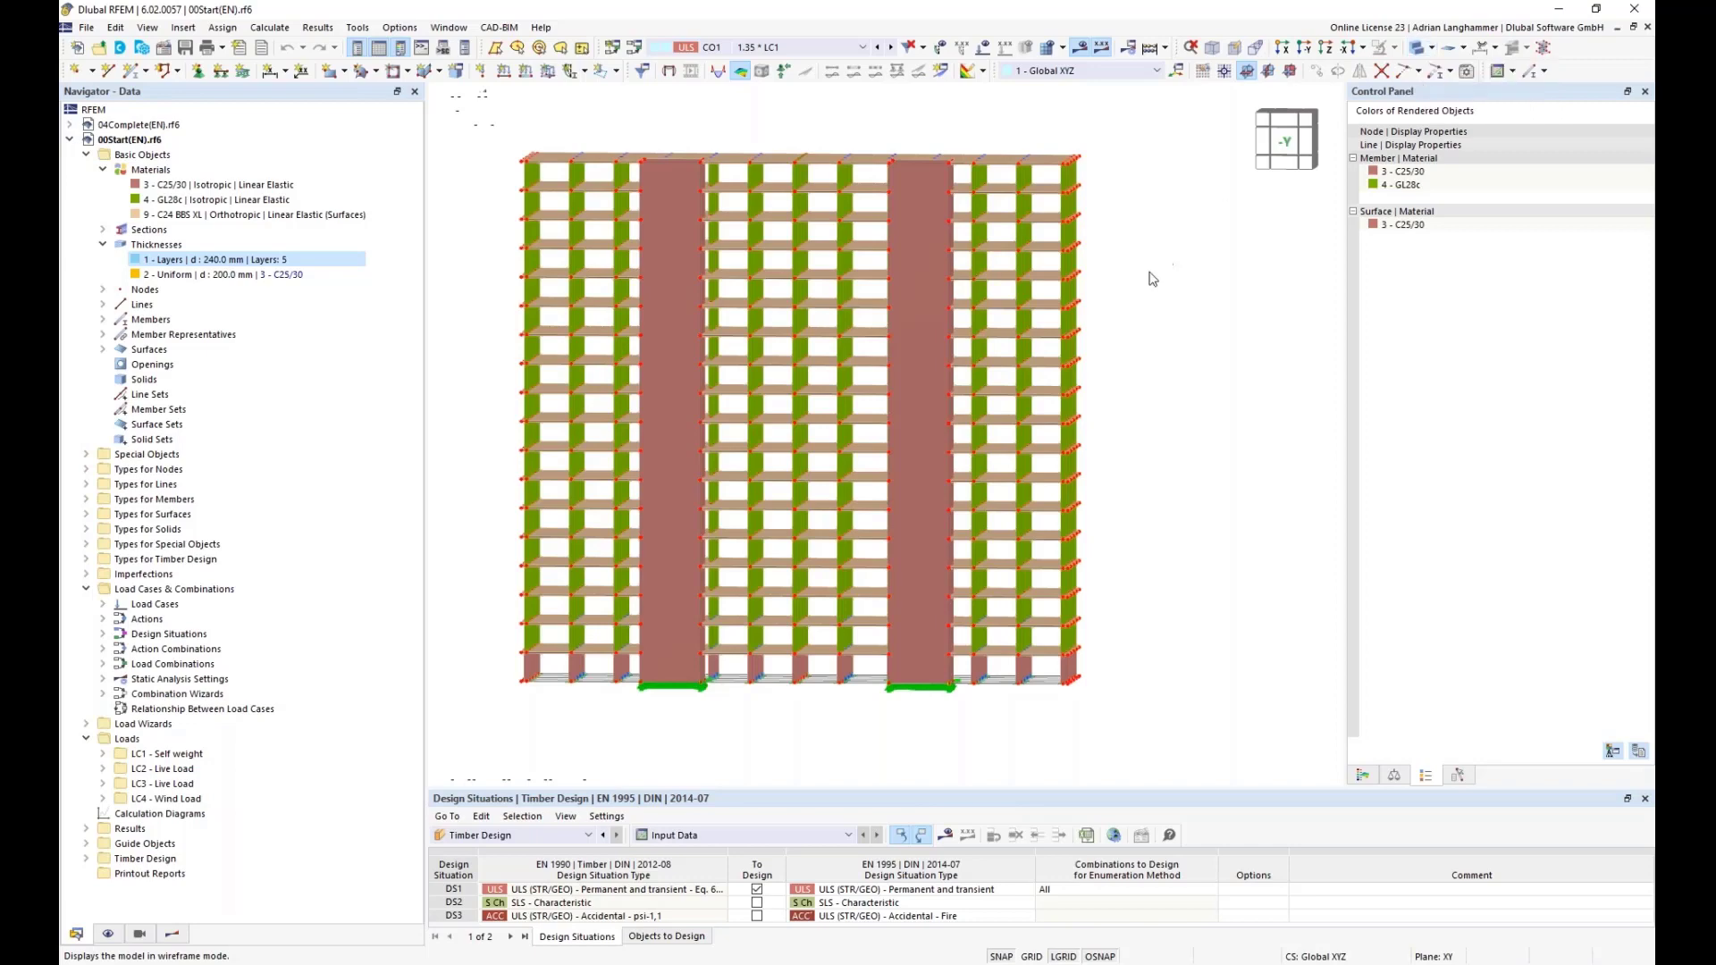
{"action": "middle_click_drag", "start_coordinate": [1166, 294], "coordinate": [1213, 322], "text": "ctrl"}
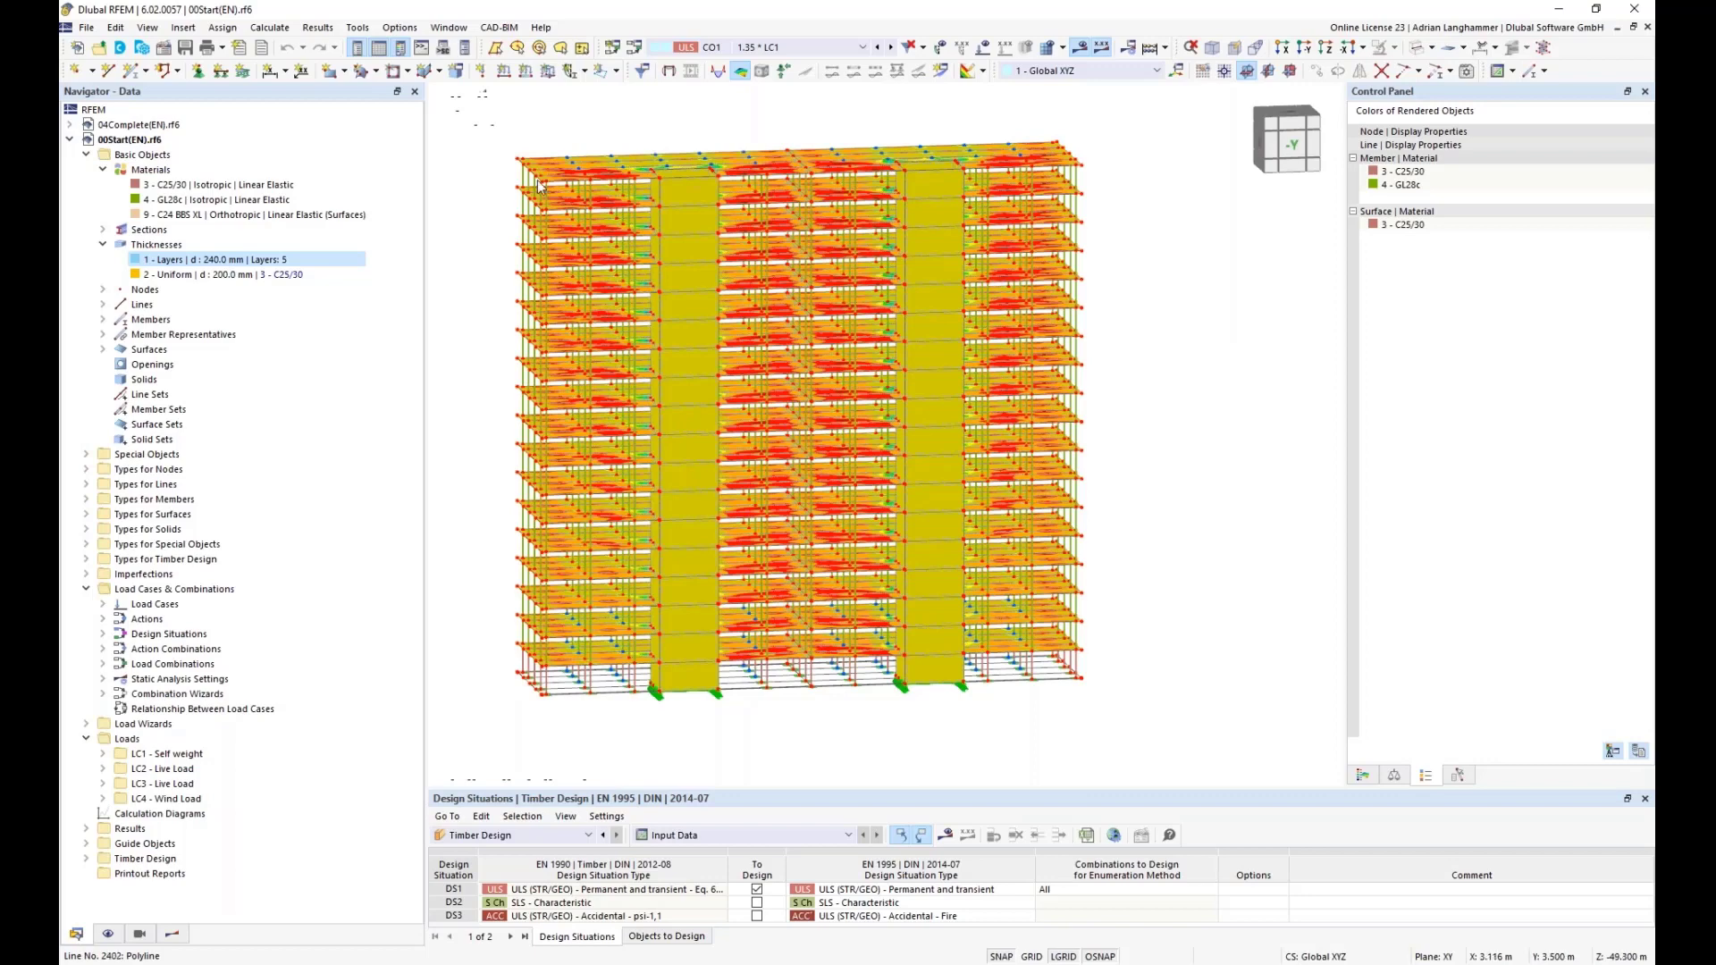
{"action": "scroll", "coordinate": [459, 346], "scroll_direction": "up", "scroll_amount": 2}
{"action": "middle_click_drag", "start_coordinate": [467, 349], "coordinate": [492, 325]}
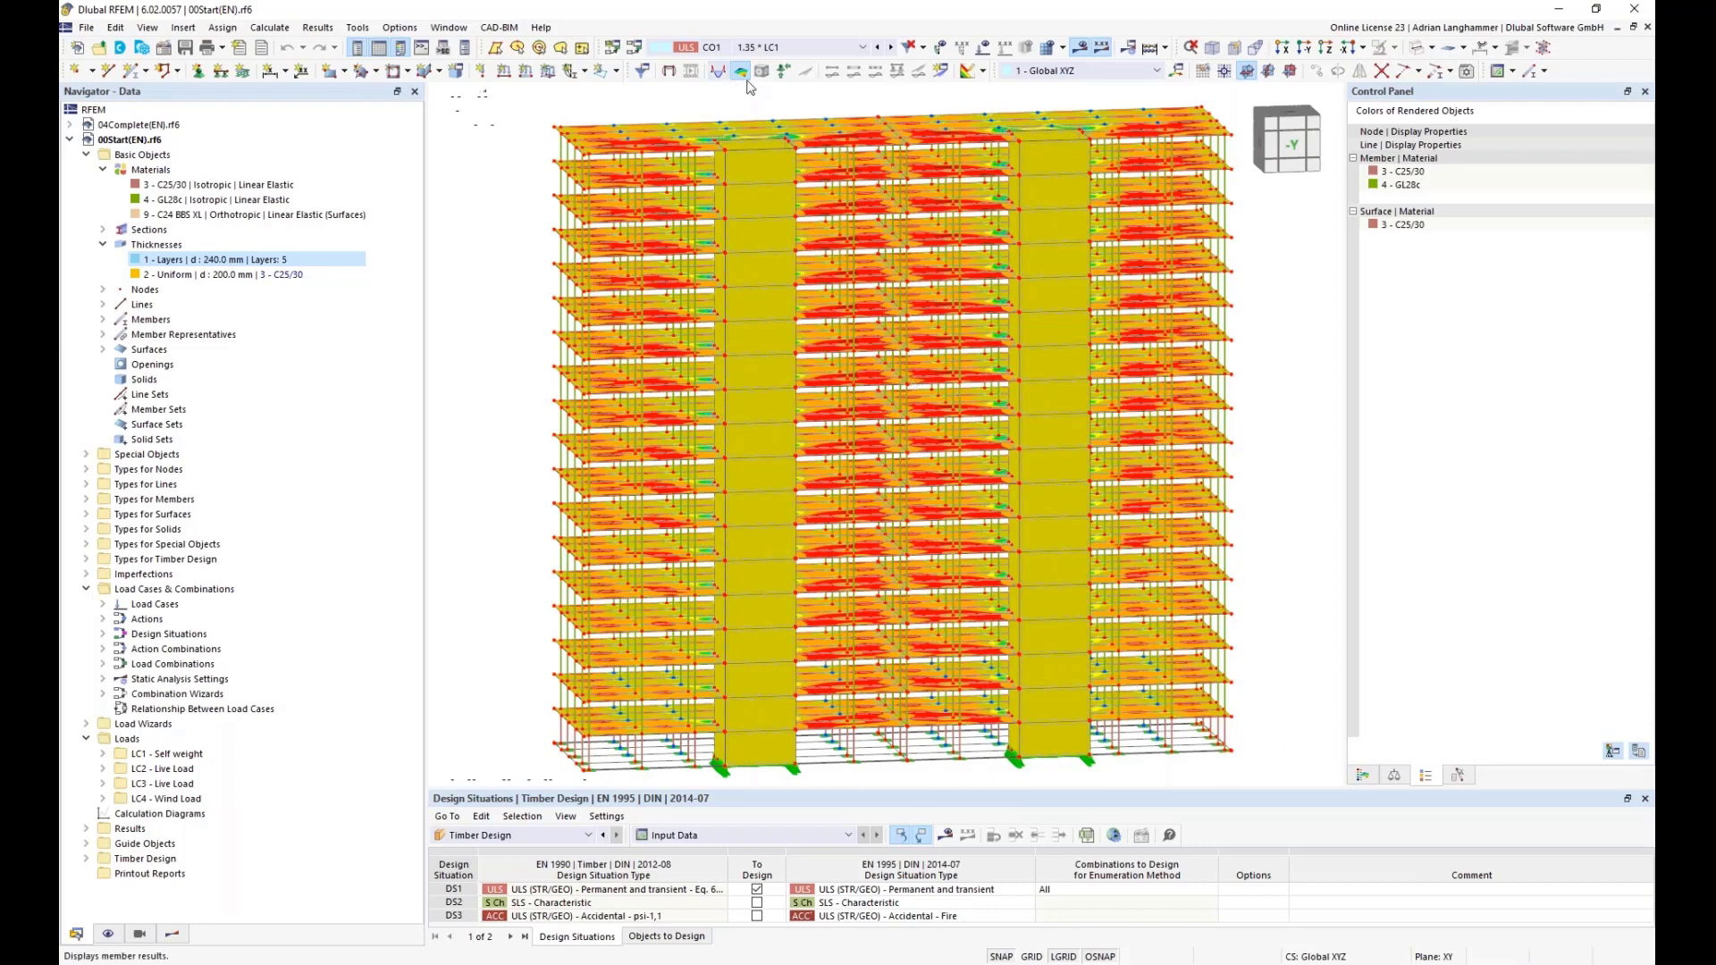
Create a two-point result section through the building from (0, 10.5, -52.2) to (55, 10.5, 0) m, projected in global Z.
{"action": "left_click", "coordinate": [940, 72]}
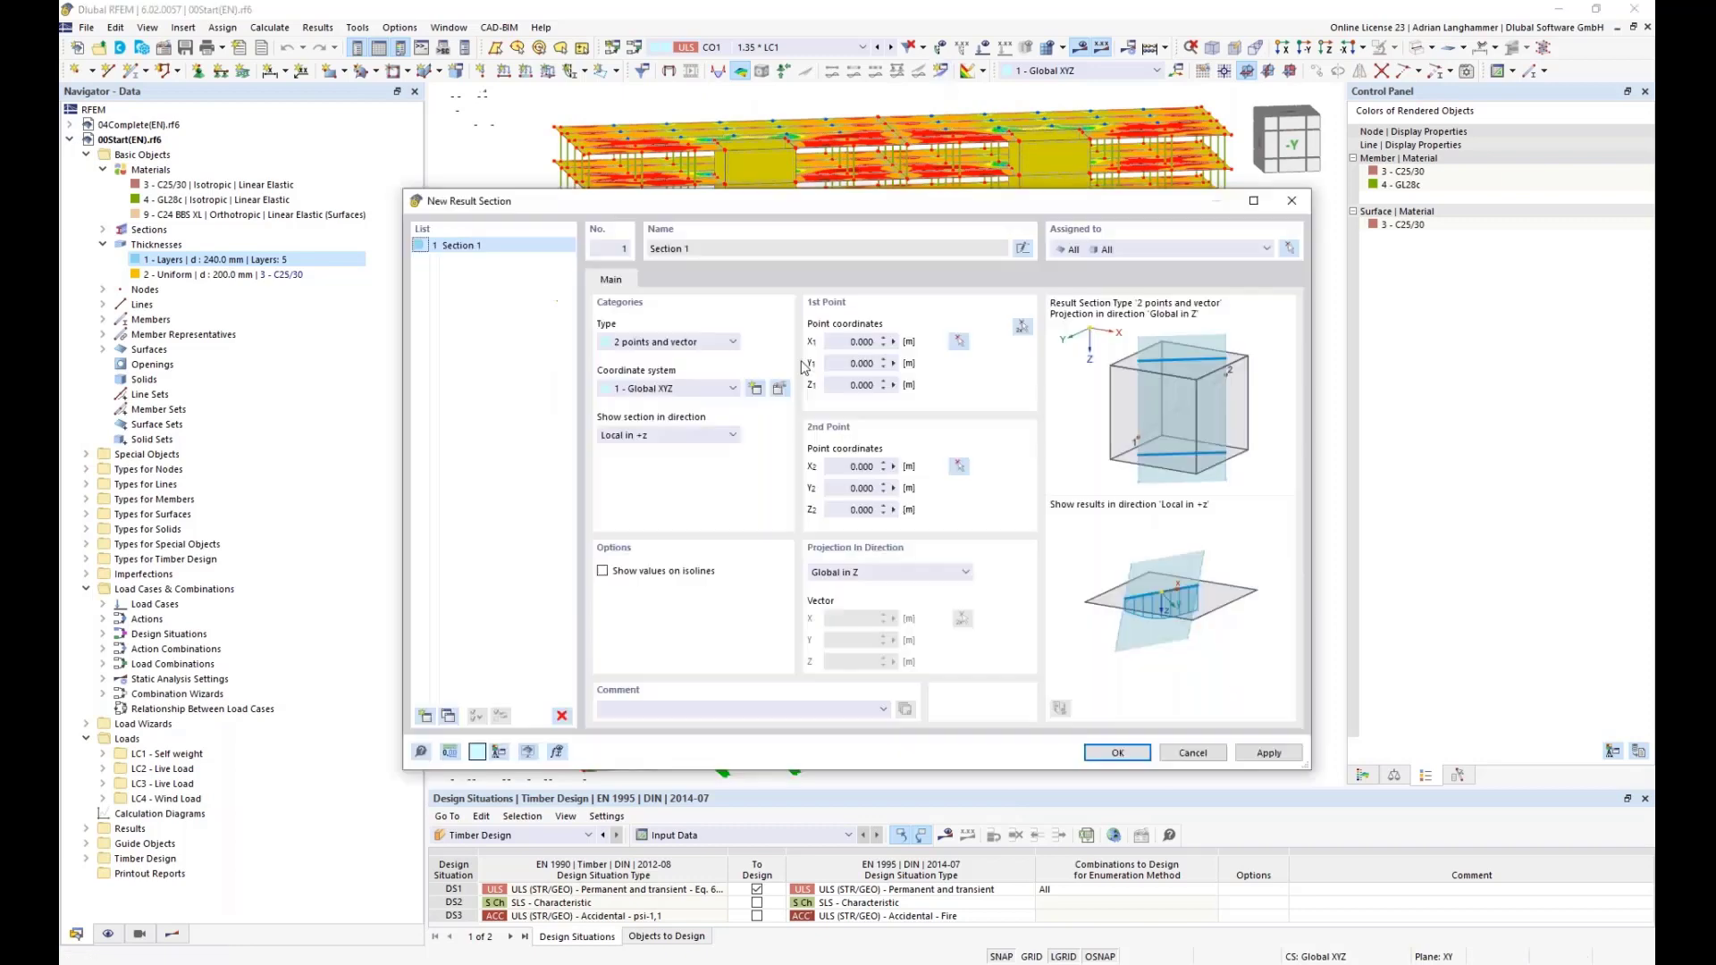
{"action": "left_click", "coordinate": [1020, 328]}
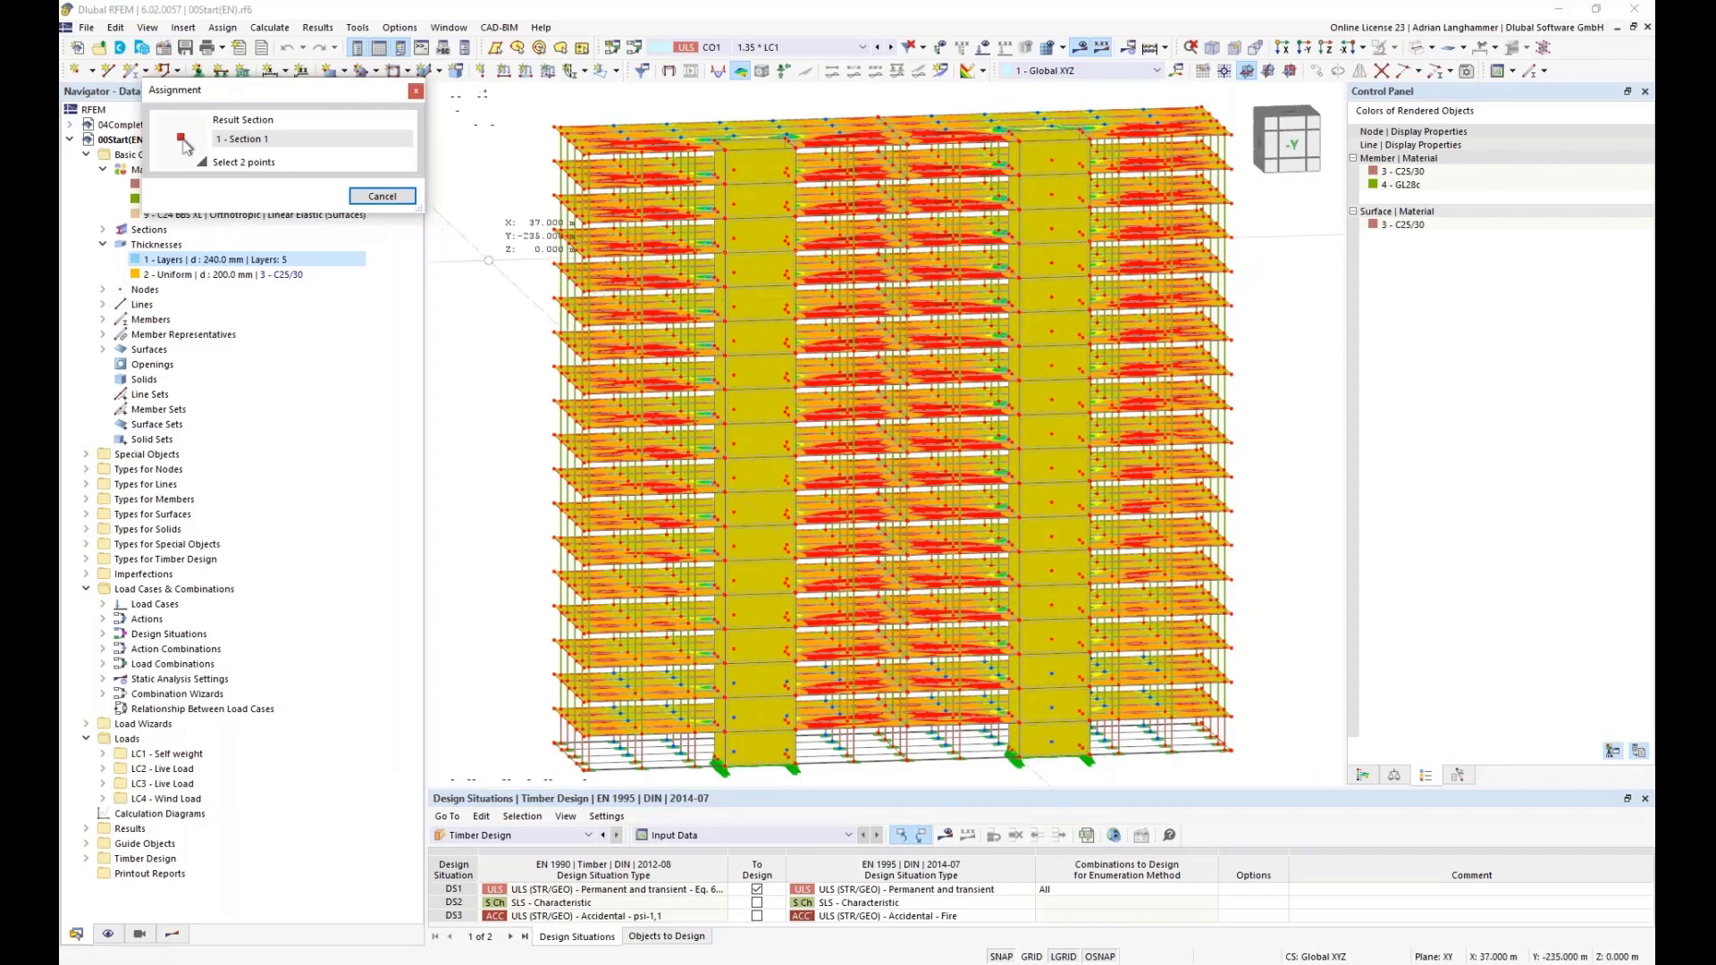
{"action": "middle_click_drag", "start_coordinate": [489, 260], "coordinate": [639, 165]}
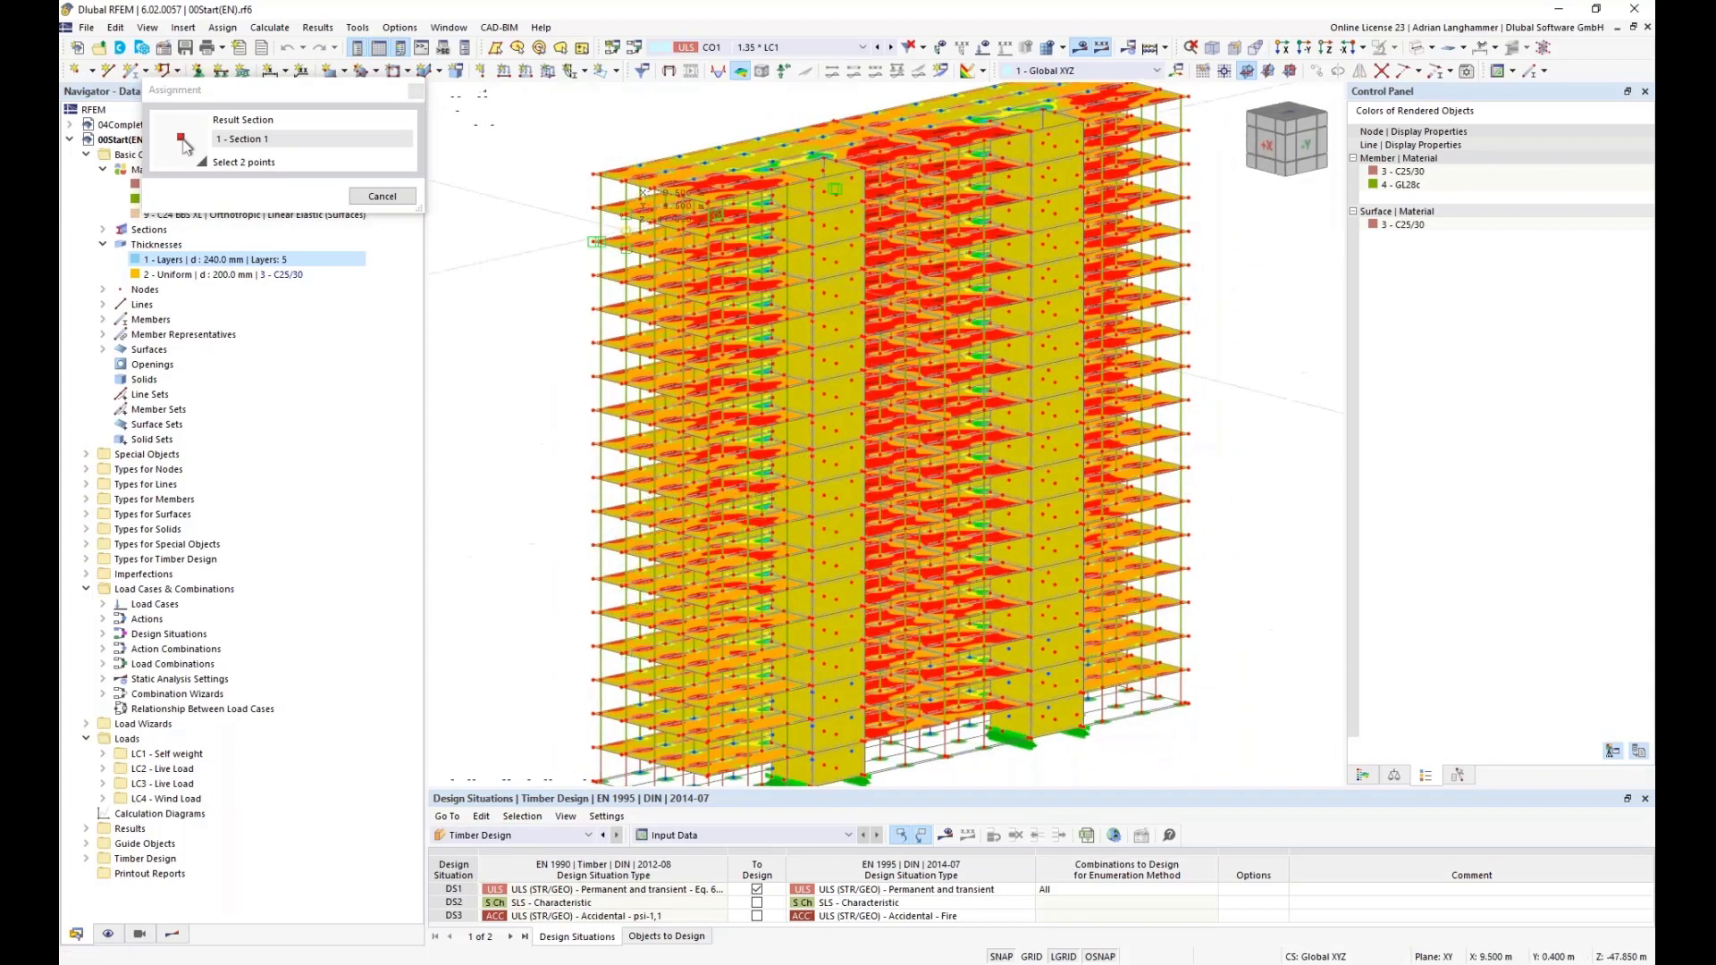
{"action": "middle_click_drag", "start_coordinate": [565, 393], "coordinate": [620, 419], "text": "ctrl"}
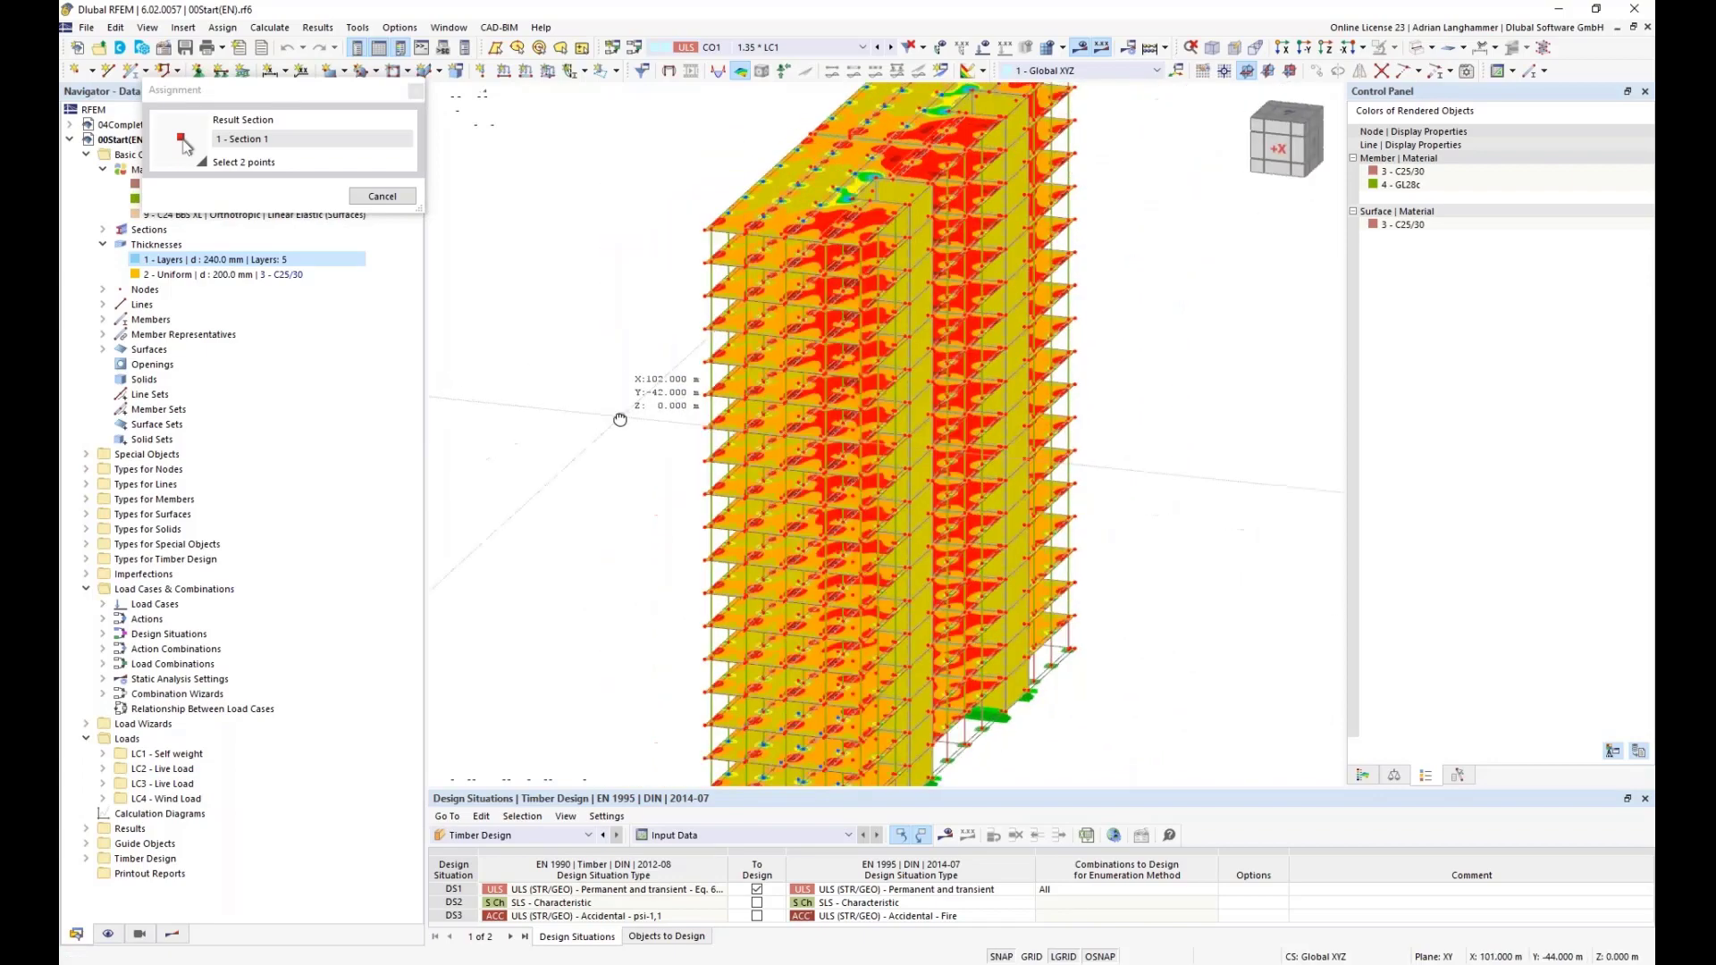
{"action": "scroll", "coordinate": [853, 193], "scroll_direction": "up", "scroll_amount": 3}
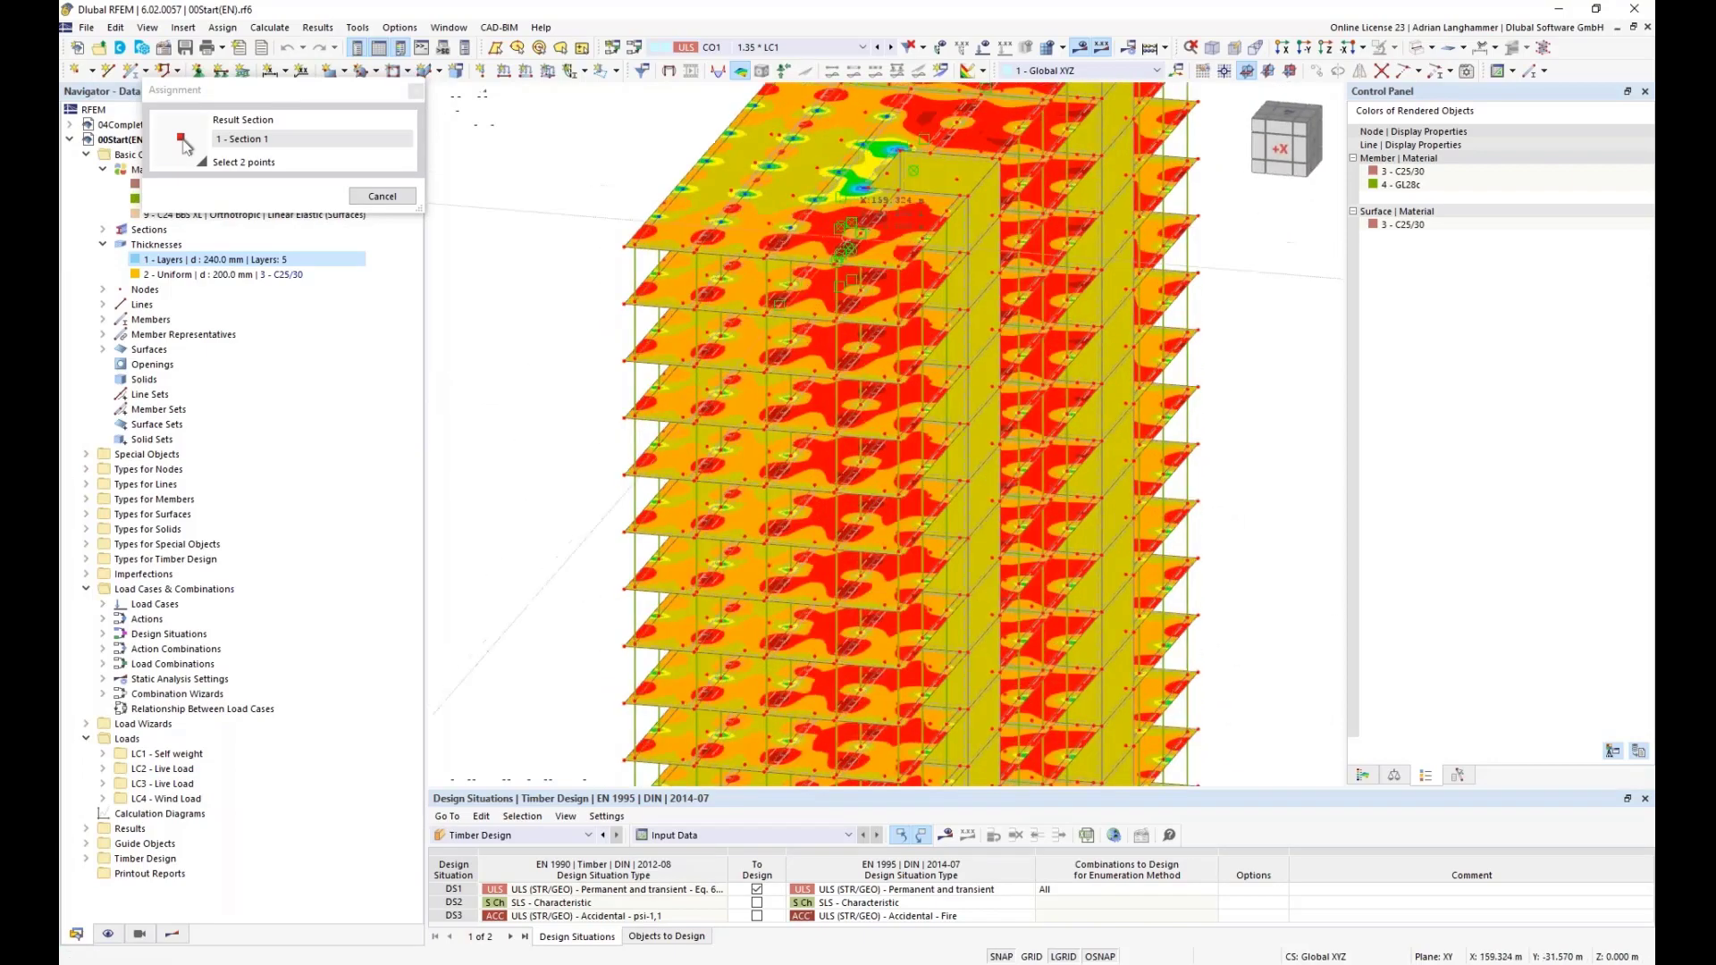
{"action": "scroll", "coordinate": [849, 215], "scroll_direction": "up", "scroll_amount": 4}
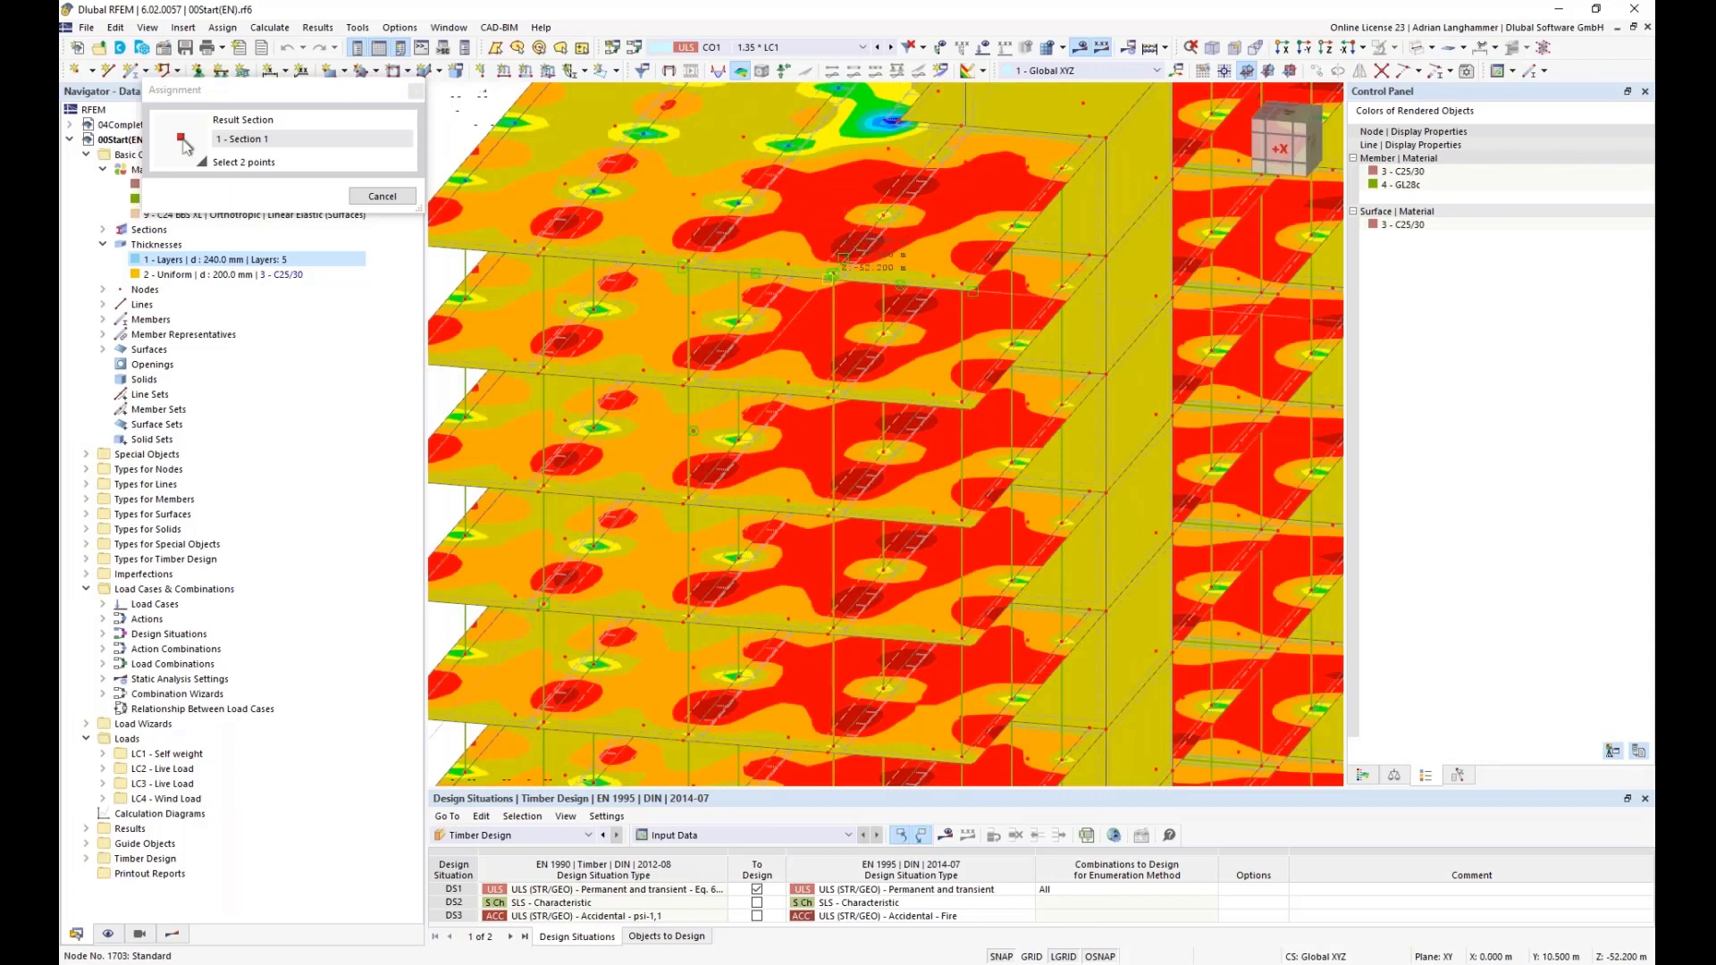
{"action": "scroll", "coordinate": [831, 273], "scroll_direction": "up", "scroll_amount": 3}
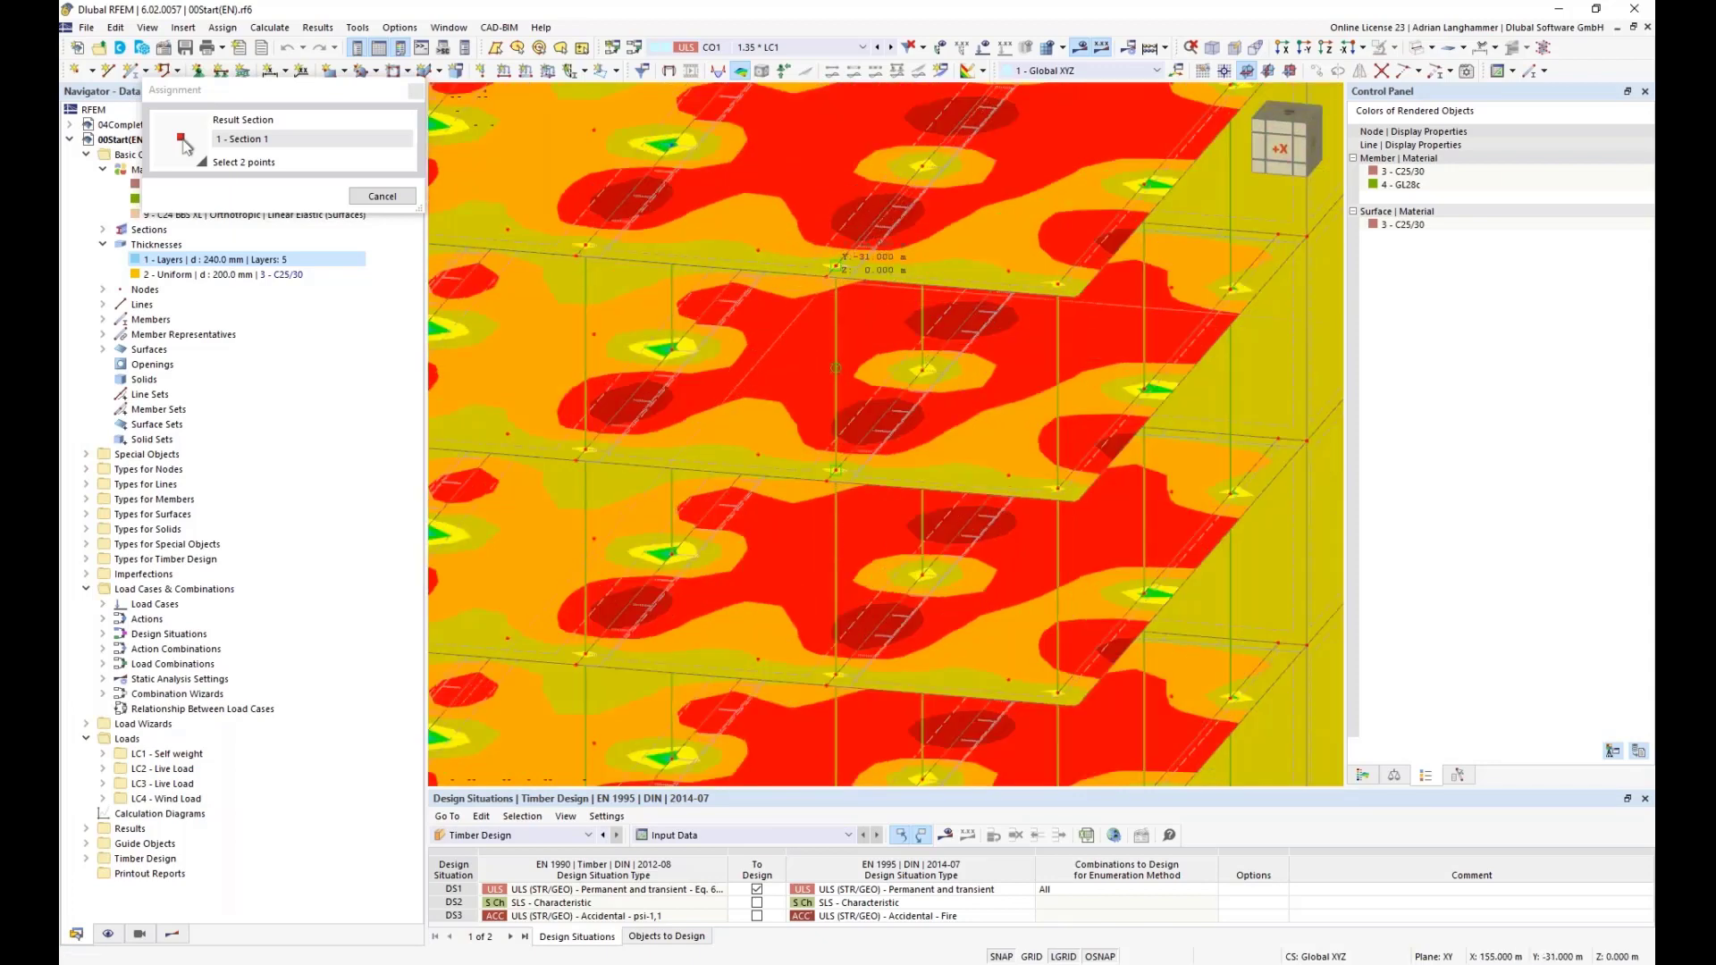
{"action": "scroll", "coordinate": [849, 396], "scroll_direction": "down", "scroll_amount": 3}
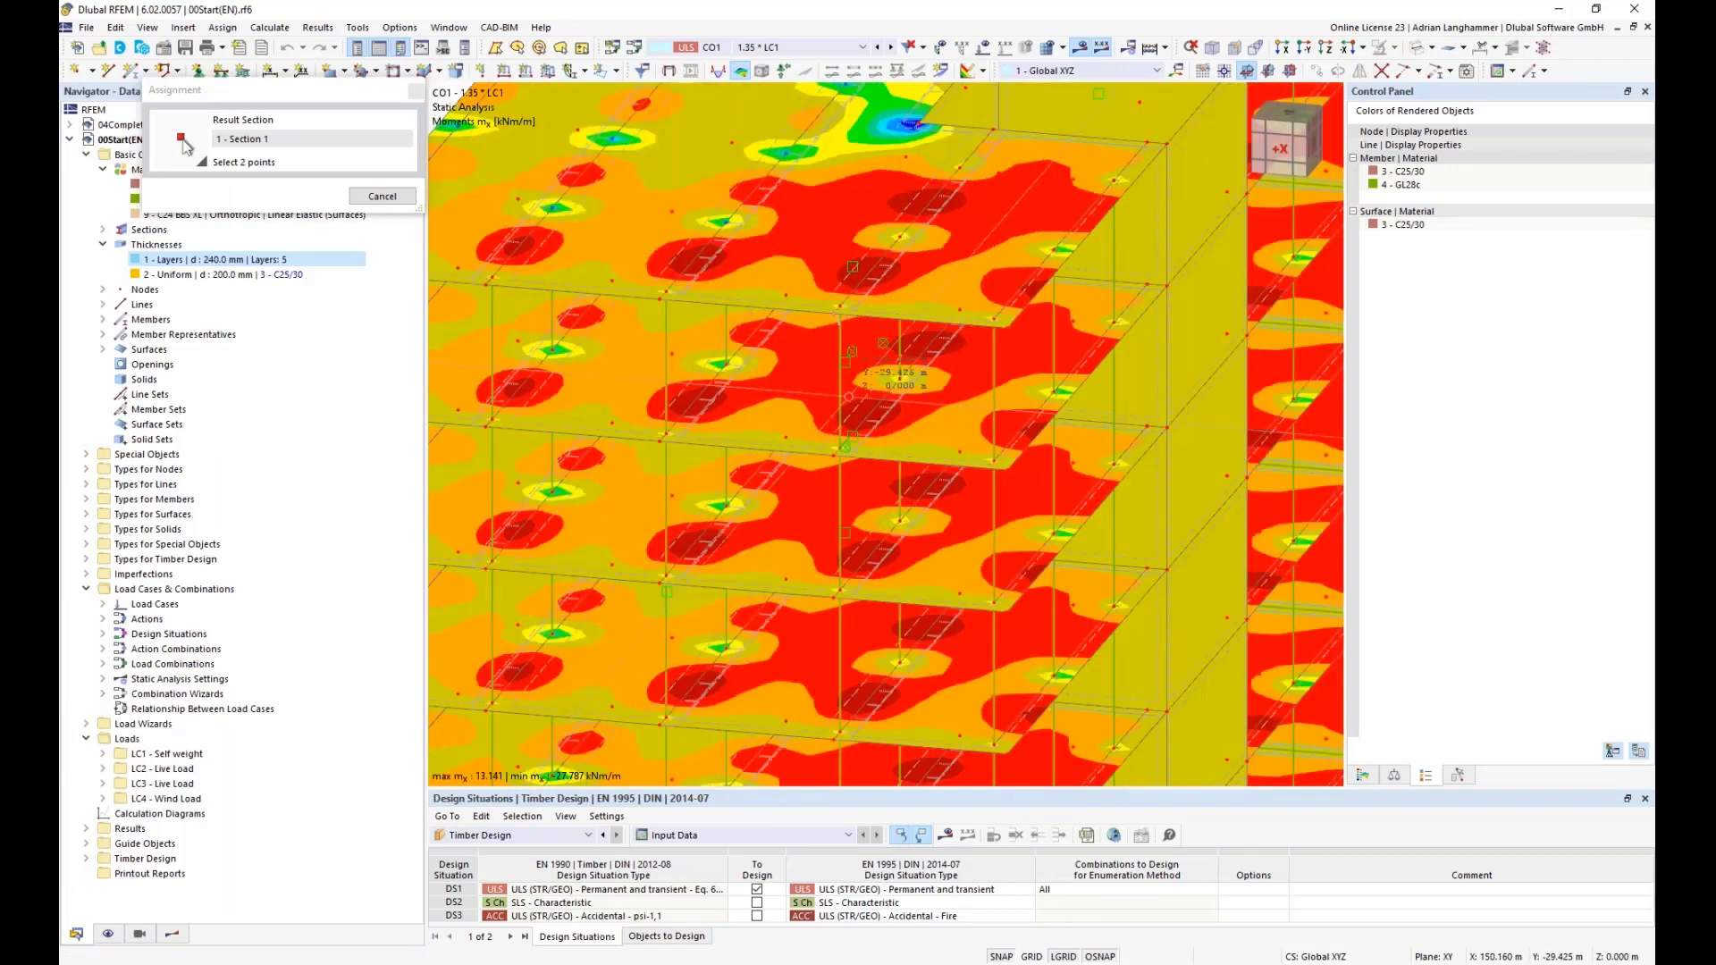
{"action": "scroll", "coordinate": [883, 344], "scroll_direction": "down", "scroll_amount": 5}
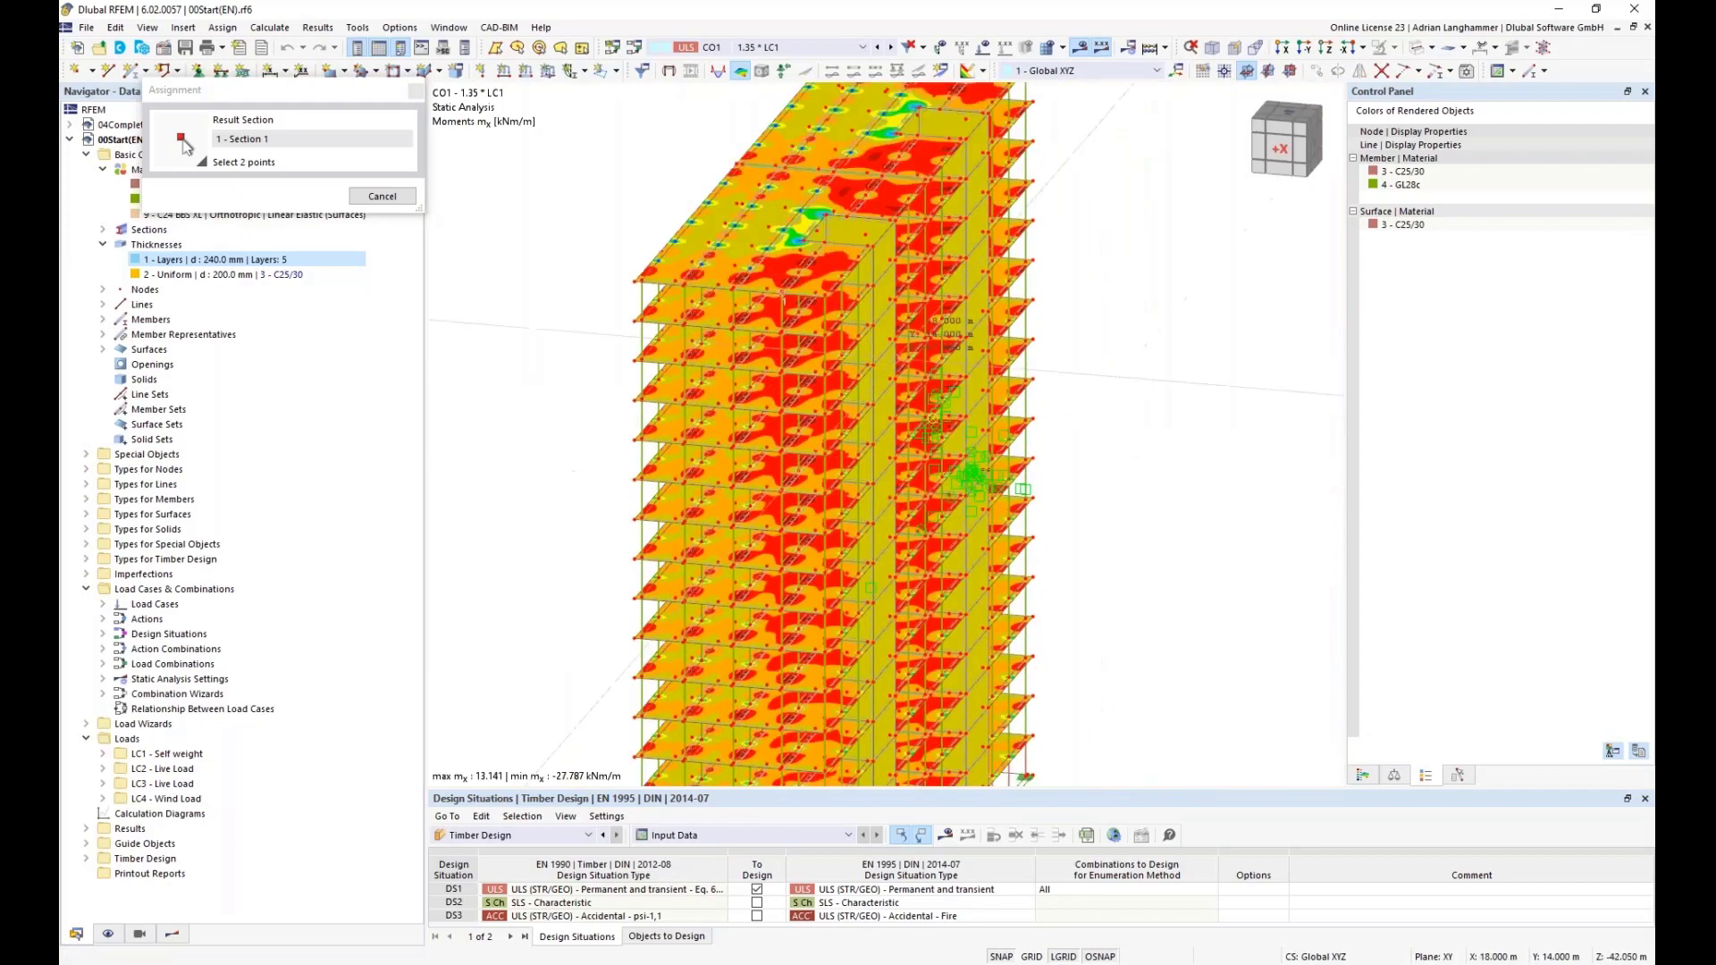
{"action": "middle_click_drag", "start_coordinate": [932, 418], "coordinate": [715, 394], "text": "ctrl"}
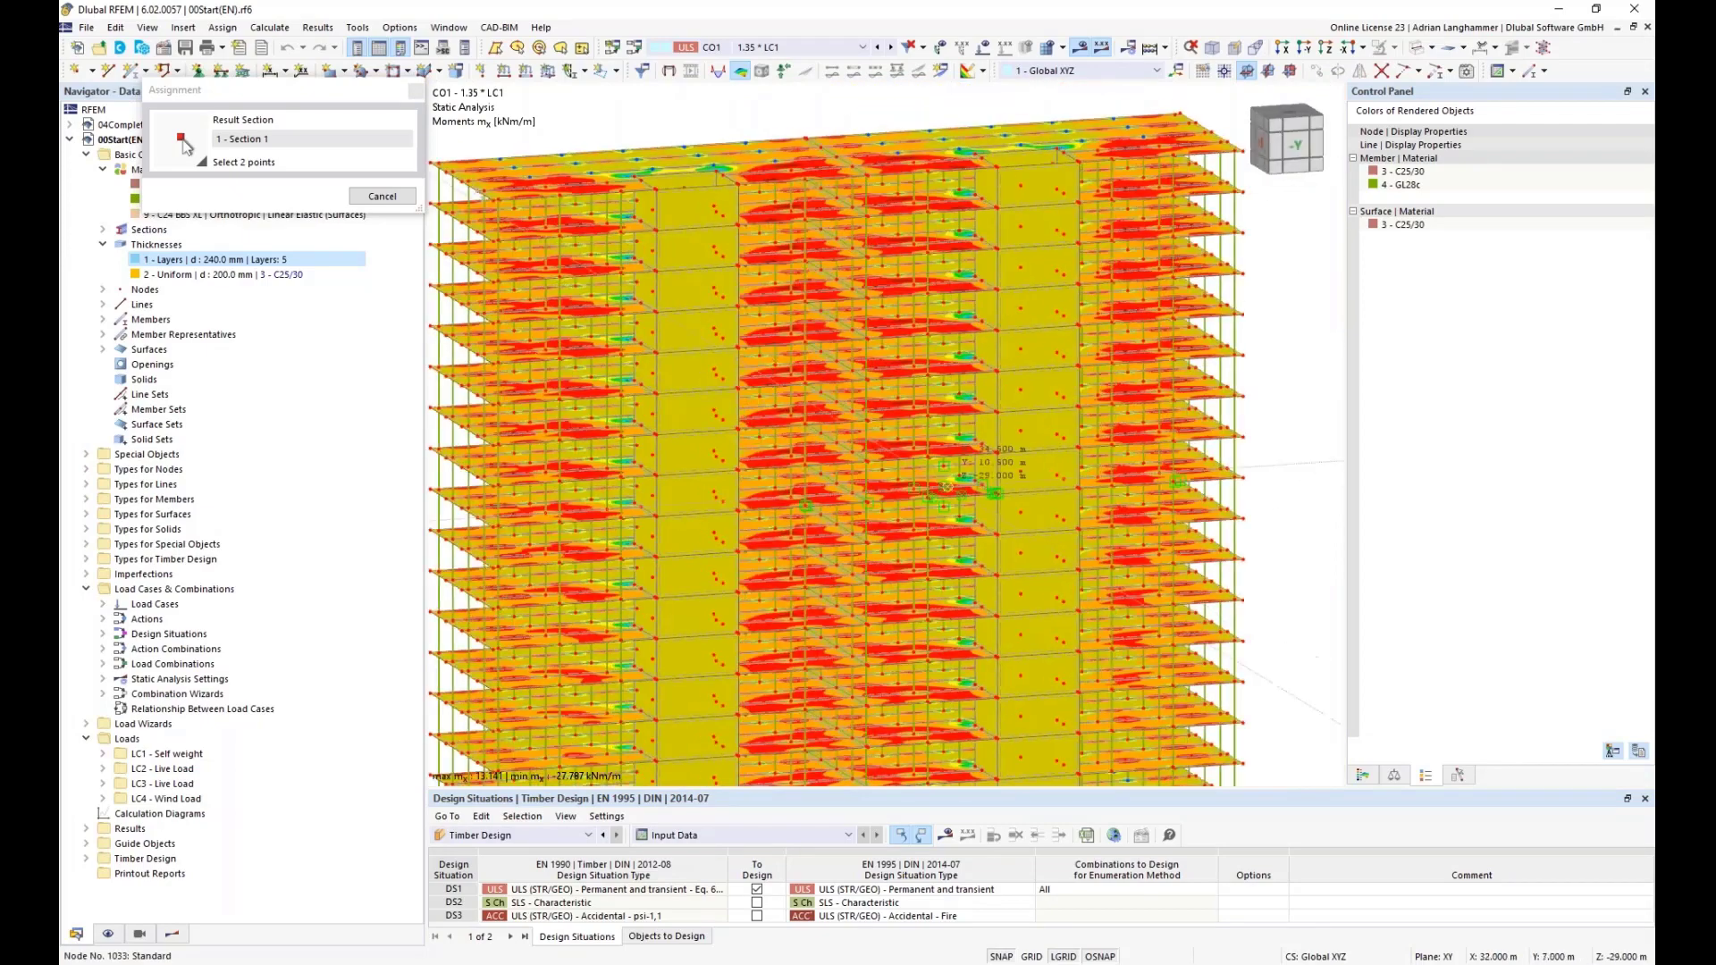
{"action": "scroll", "coordinate": [945, 487], "scroll_direction": "up", "scroll_amount": 8}
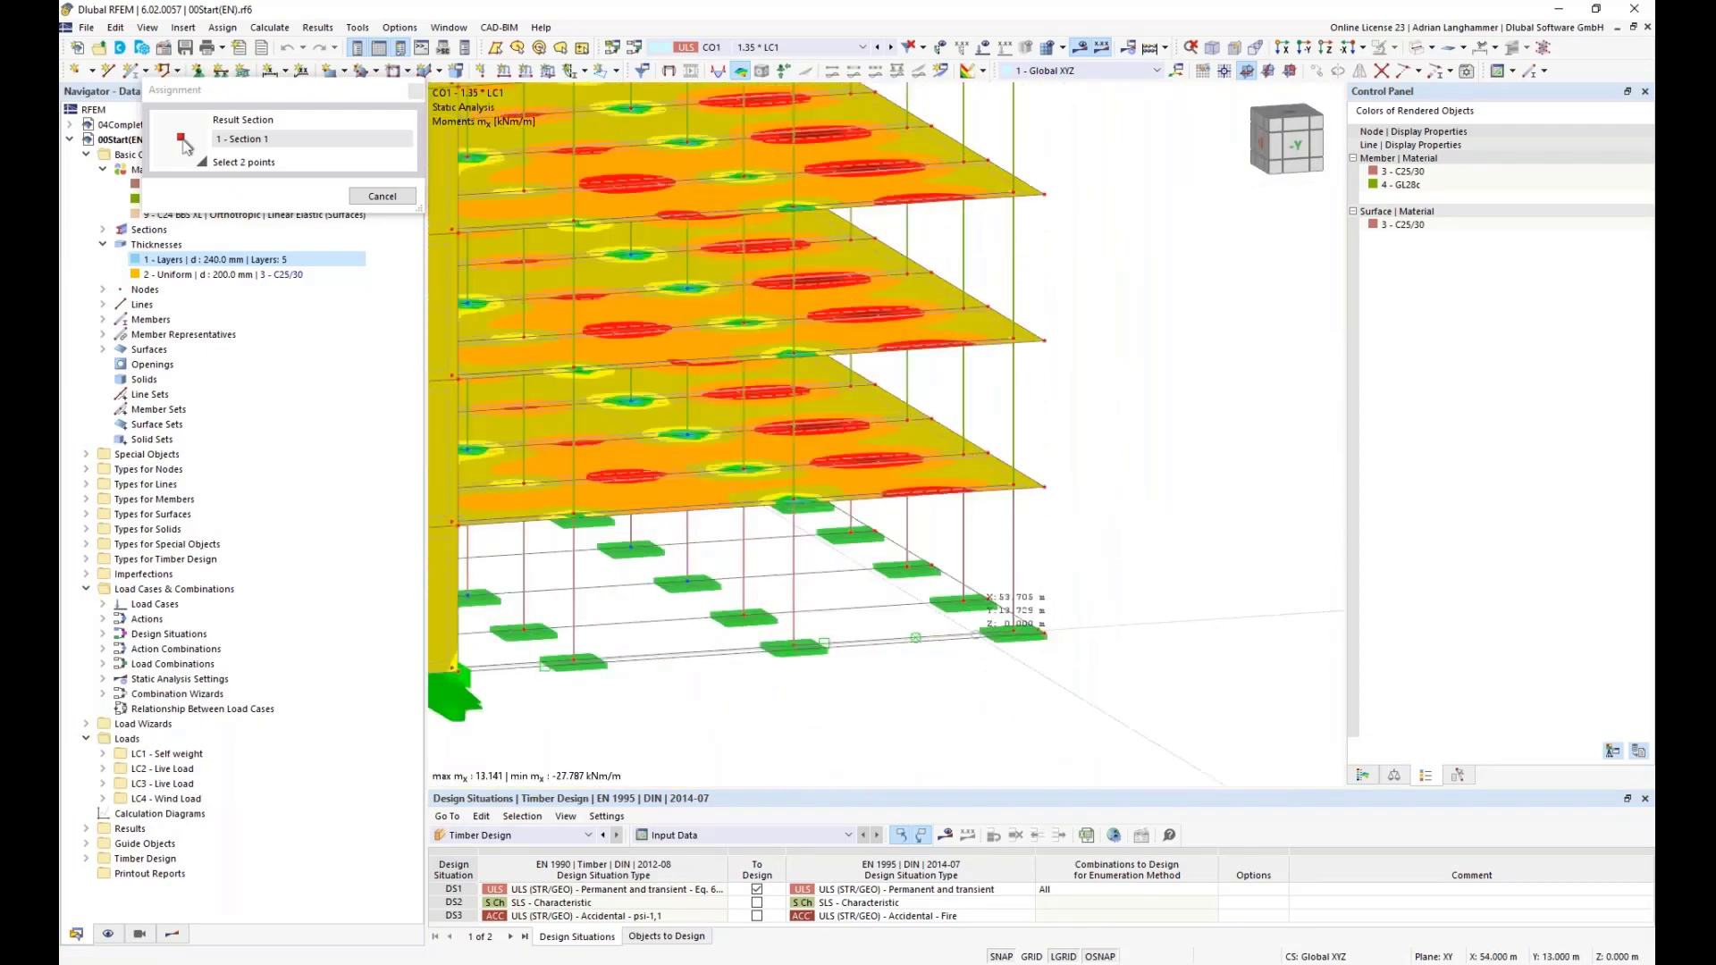
{"action": "left_click", "coordinate": [990, 586]}
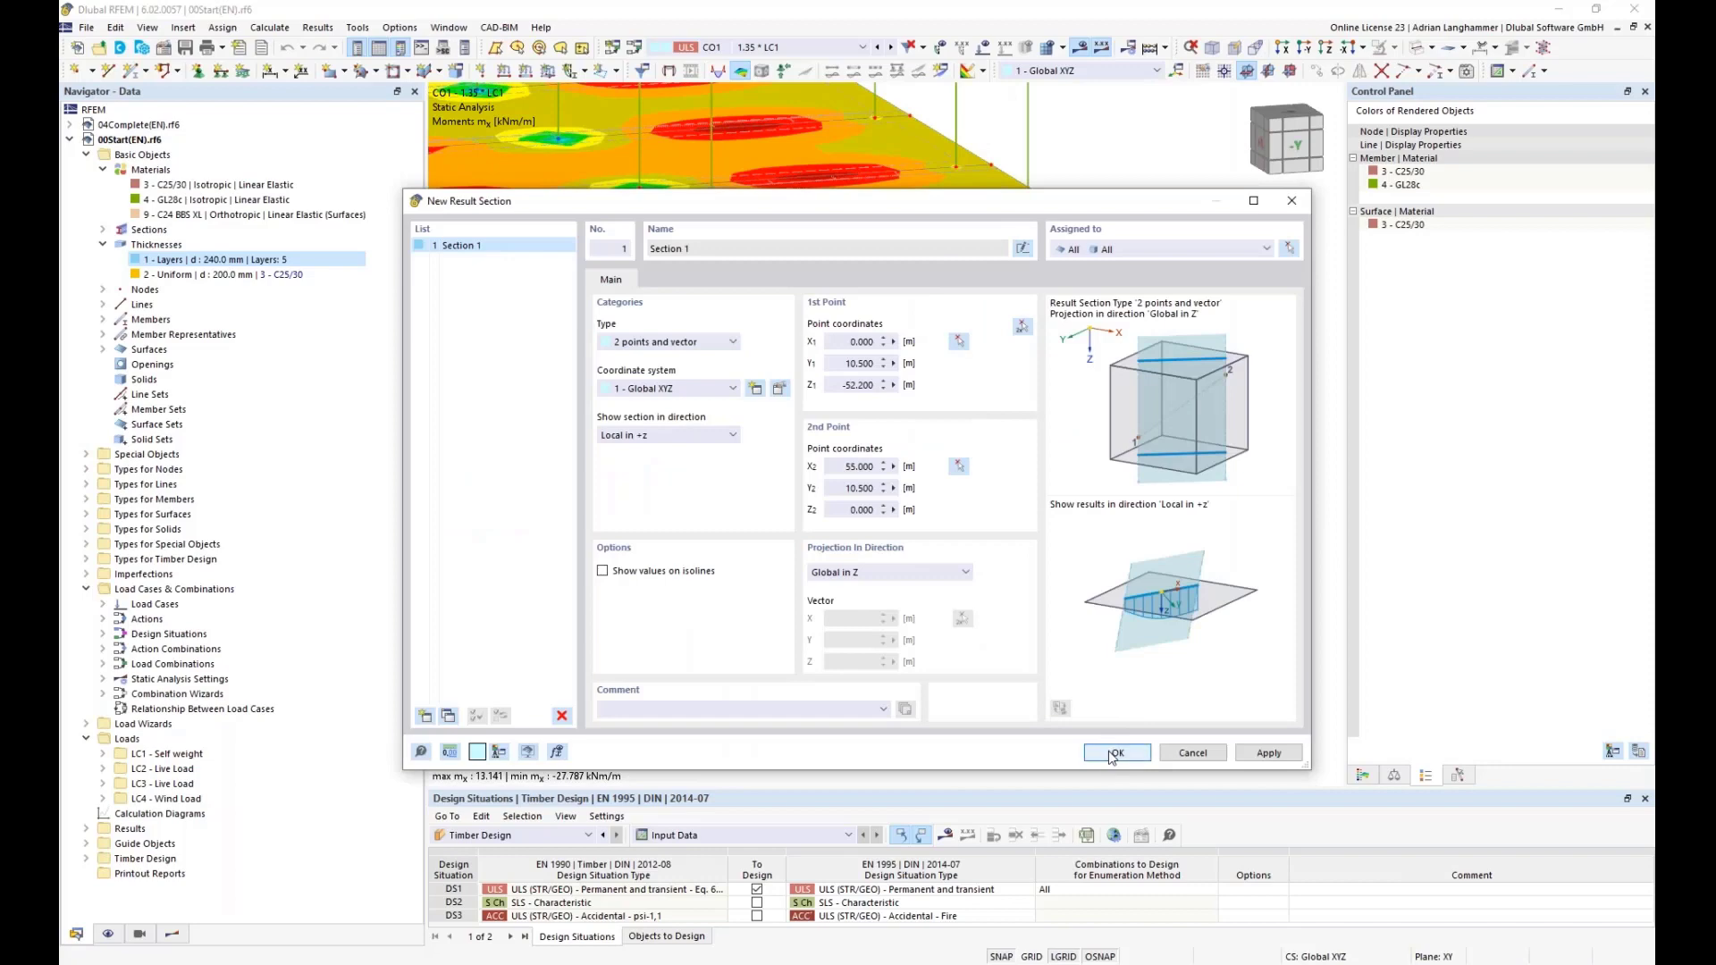
{"action": "key", "text": "Return"}
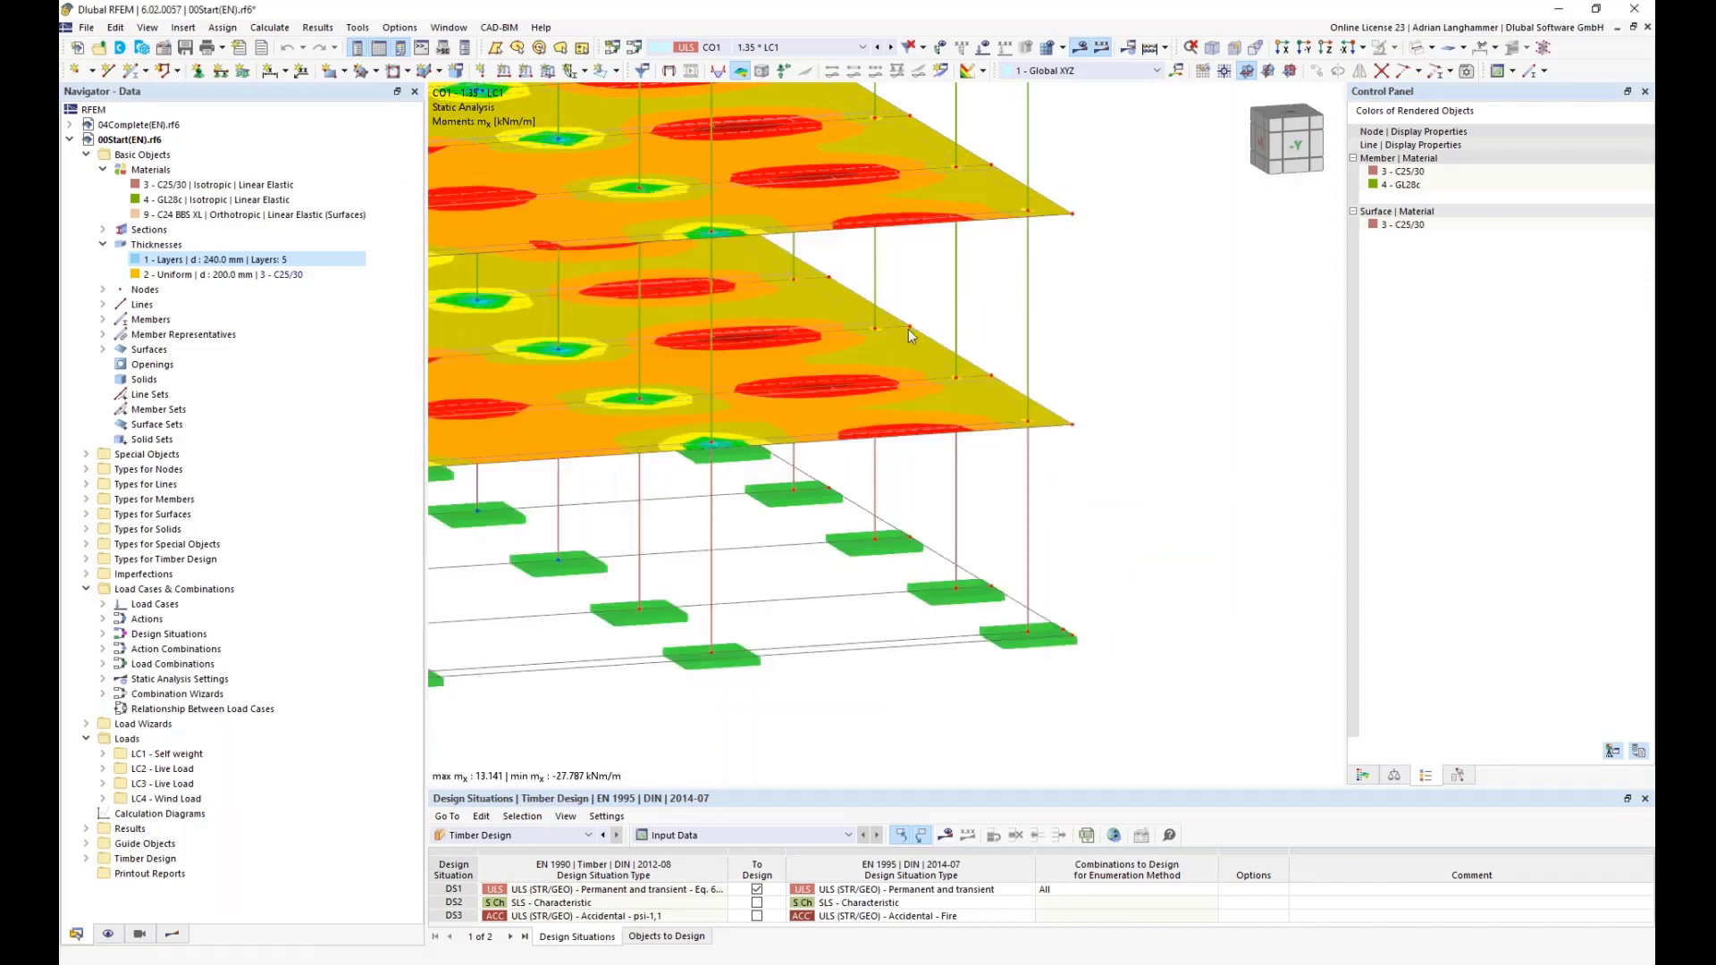
Display the result section diagrams and turn off the surface results.
{"action": "key", "text": "ctrl+s"}
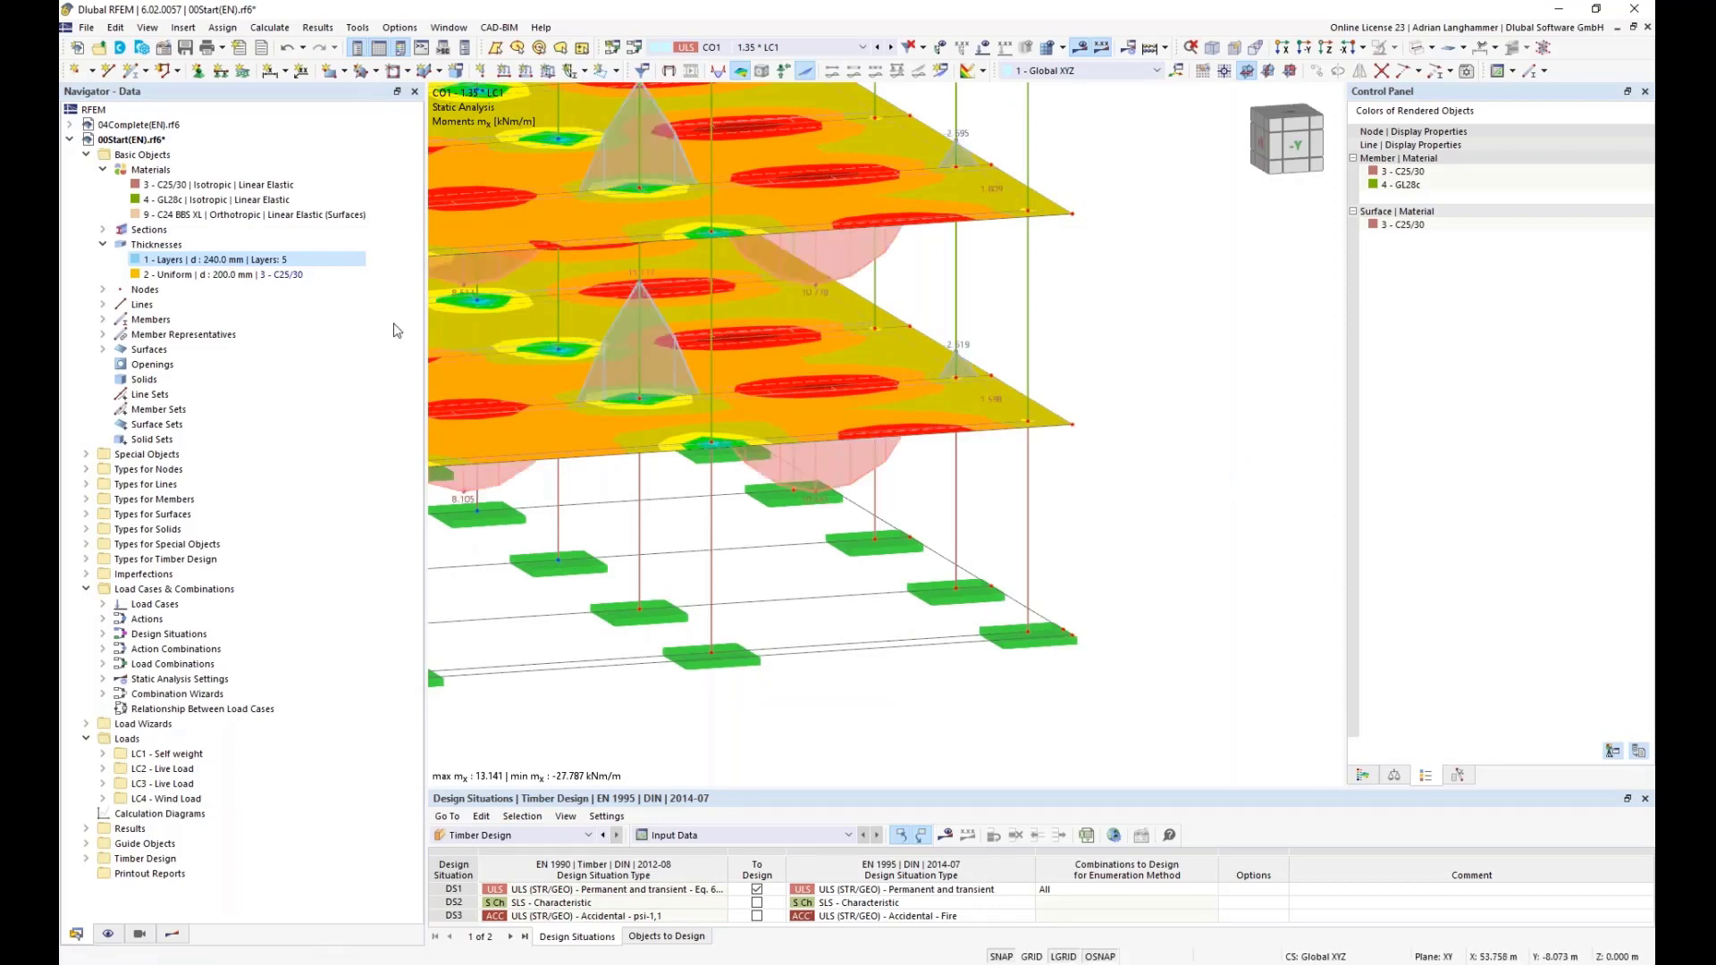
{"action": "left_click", "coordinate": [172, 934]}
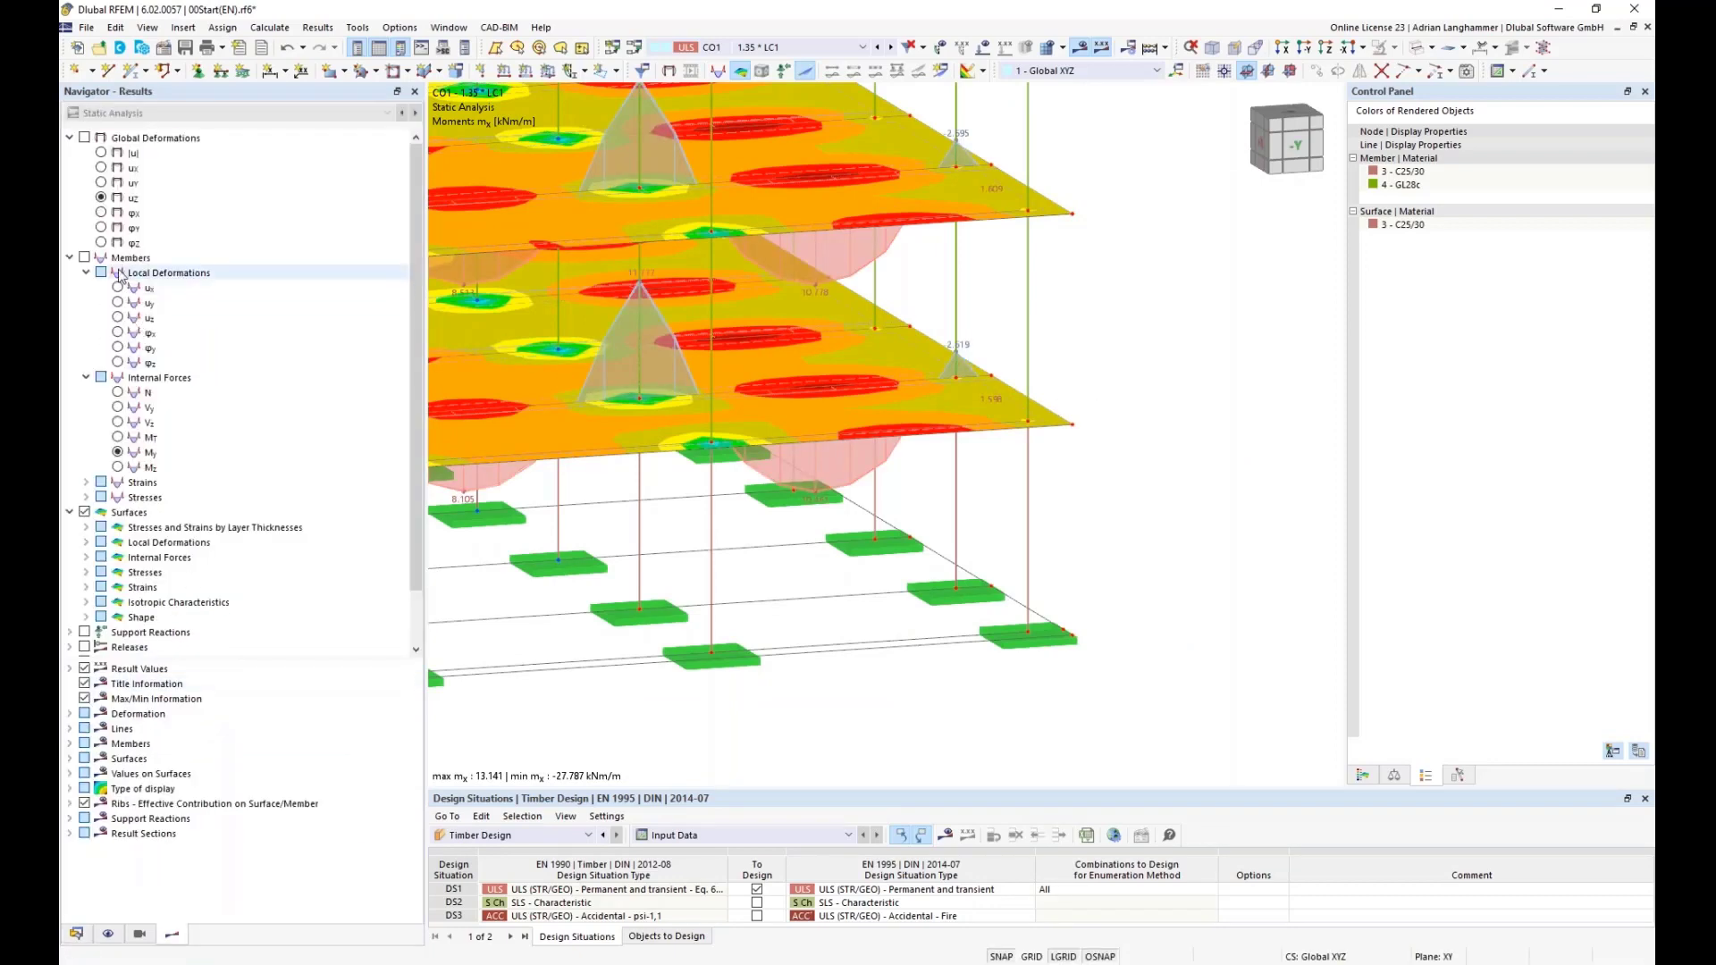
{"action": "left_click", "coordinate": [87, 513]}
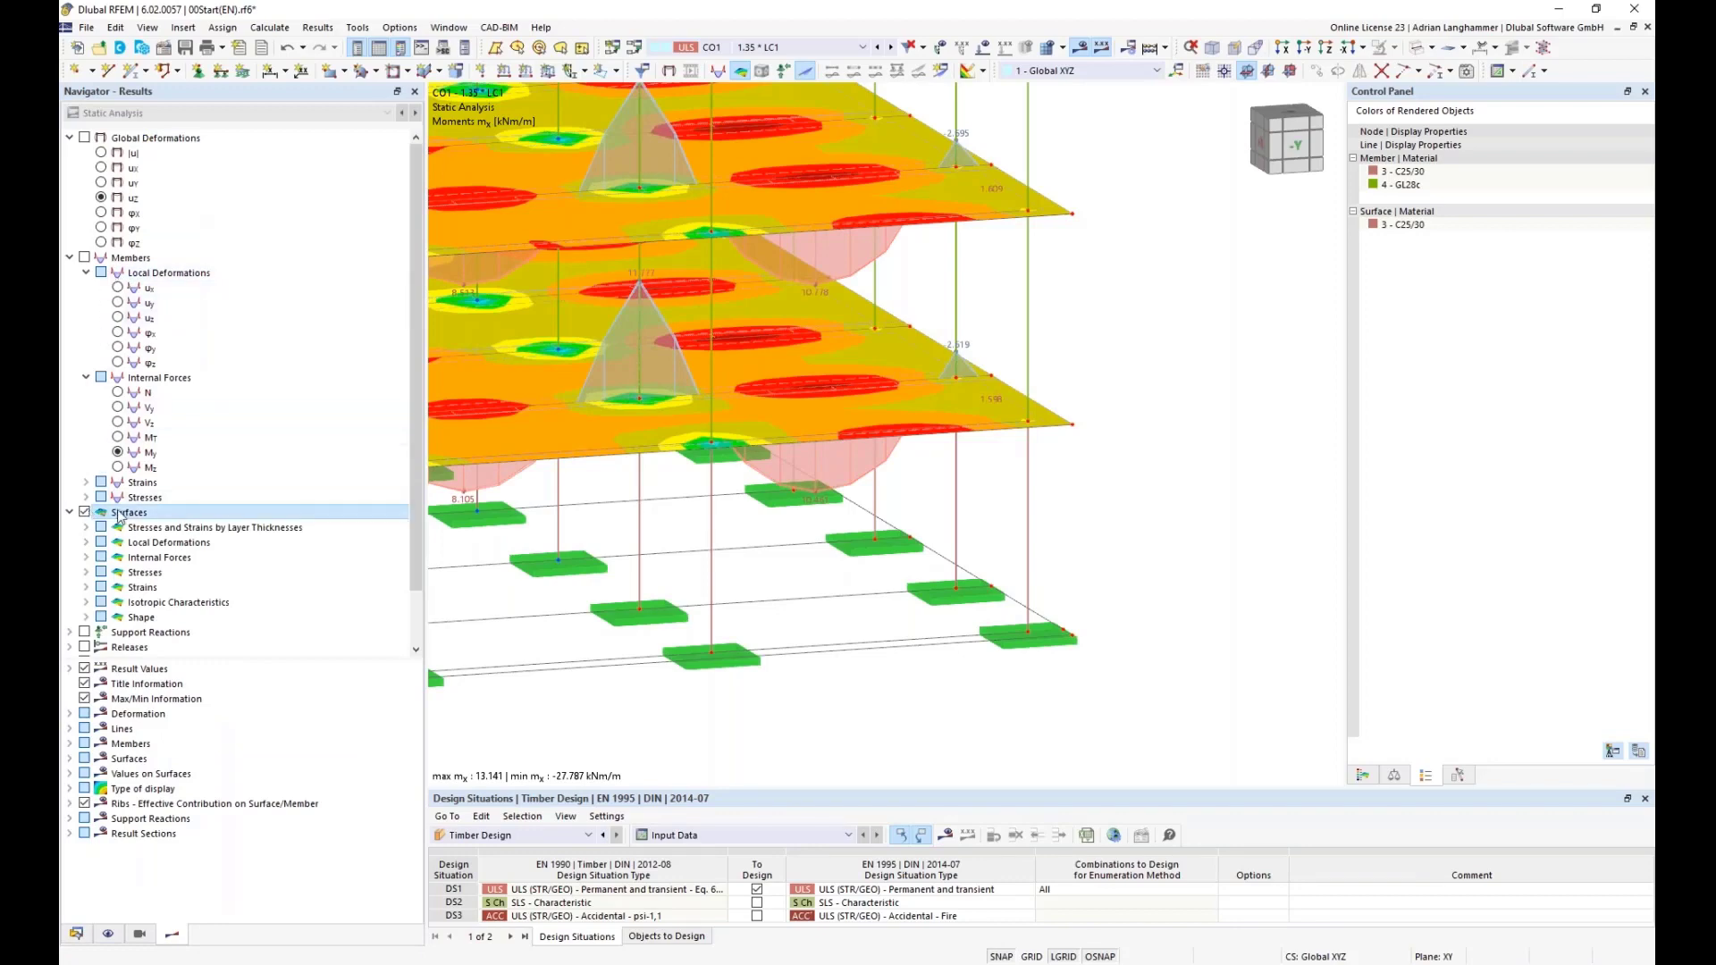
{"action": "left_click", "coordinate": [85, 512]}
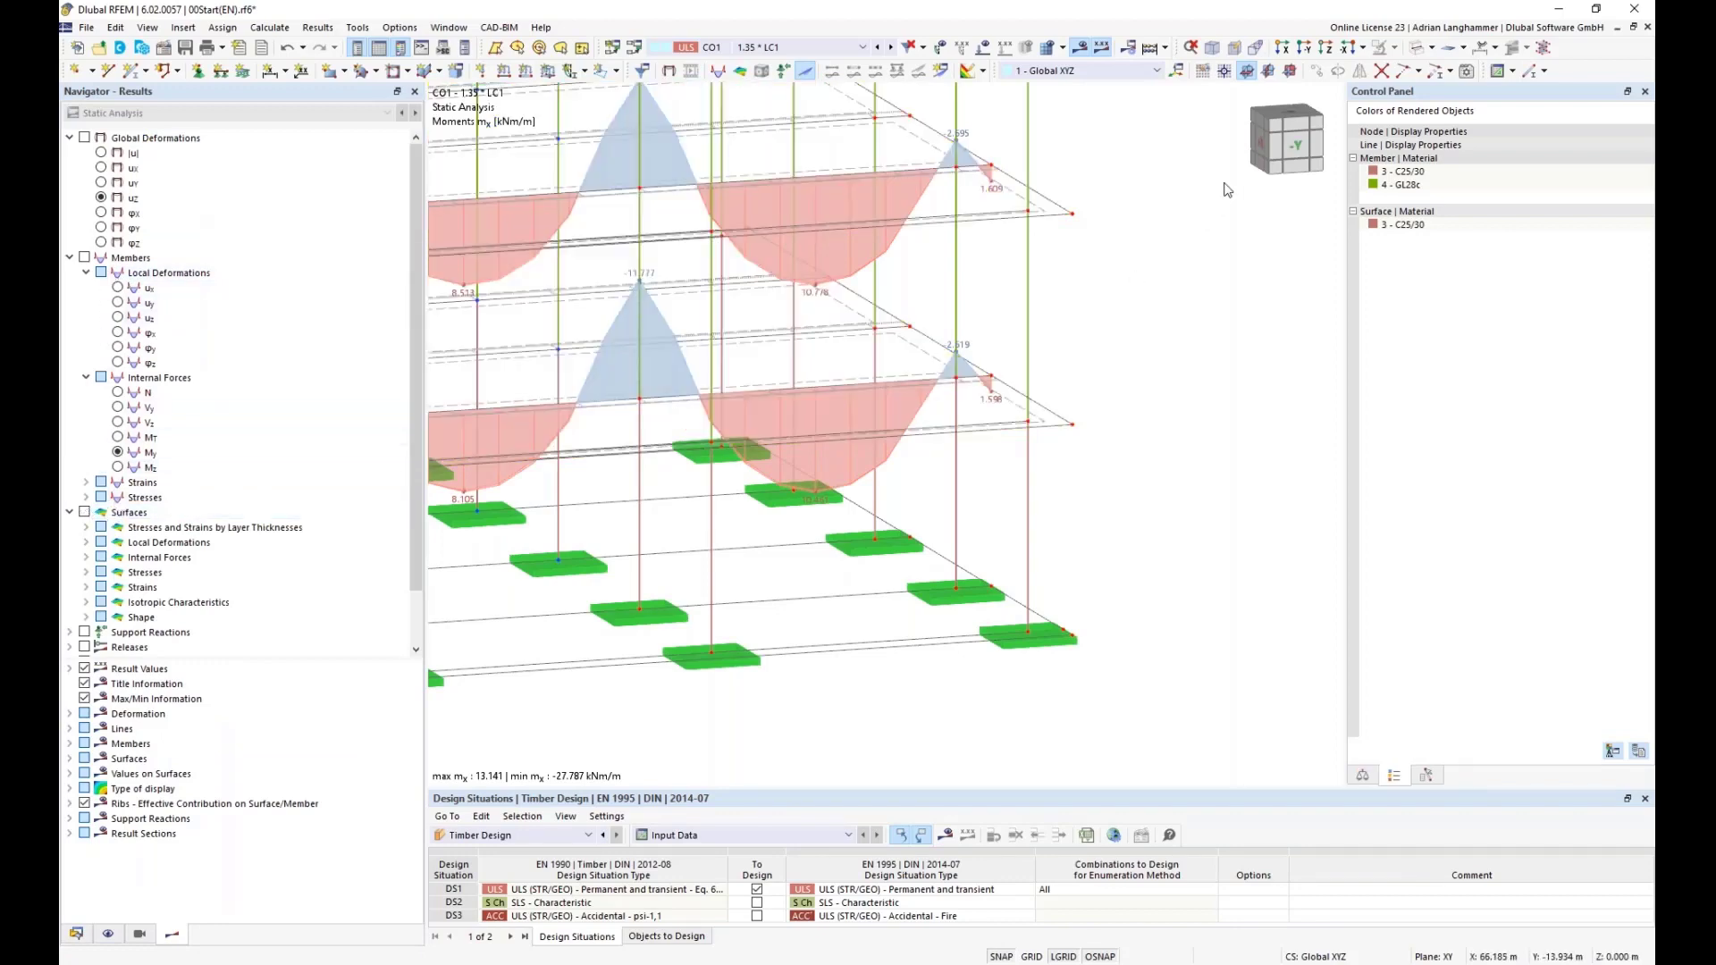
Examine the section moments across all floors in the -Y view and look through the available load combinations.
{"action": "left_click", "coordinate": [1310, 154]}
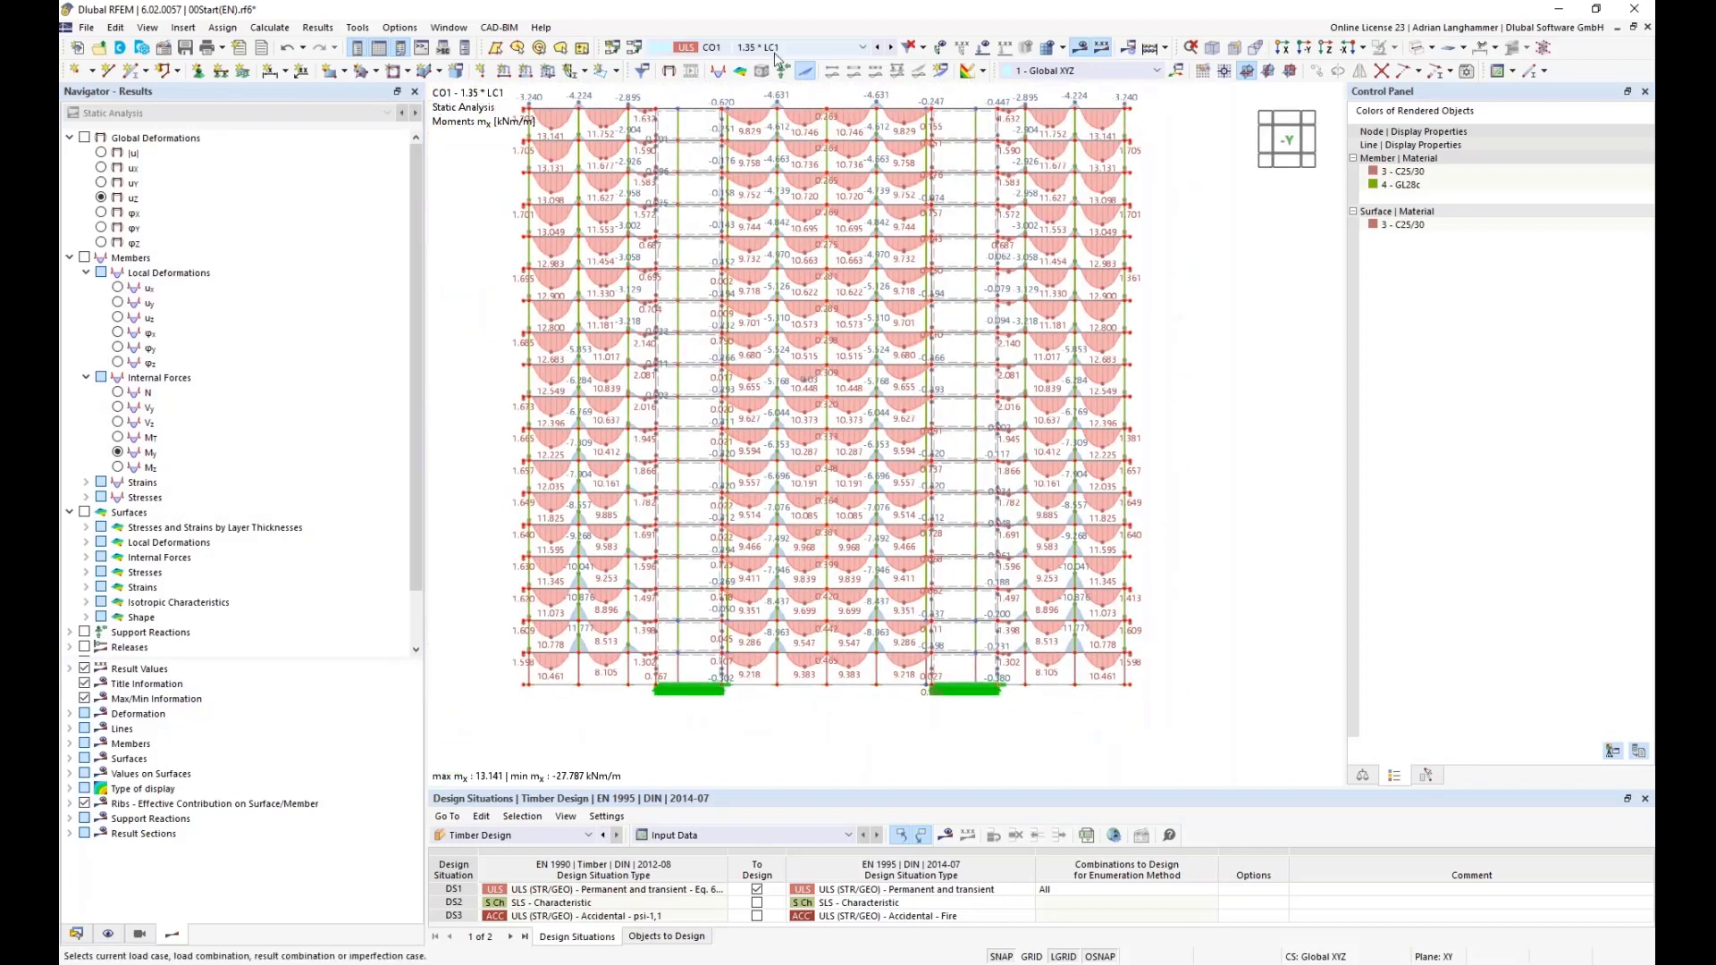
{"action": "middle_click_drag", "start_coordinate": [1174, 364], "coordinate": [1159, 364]}
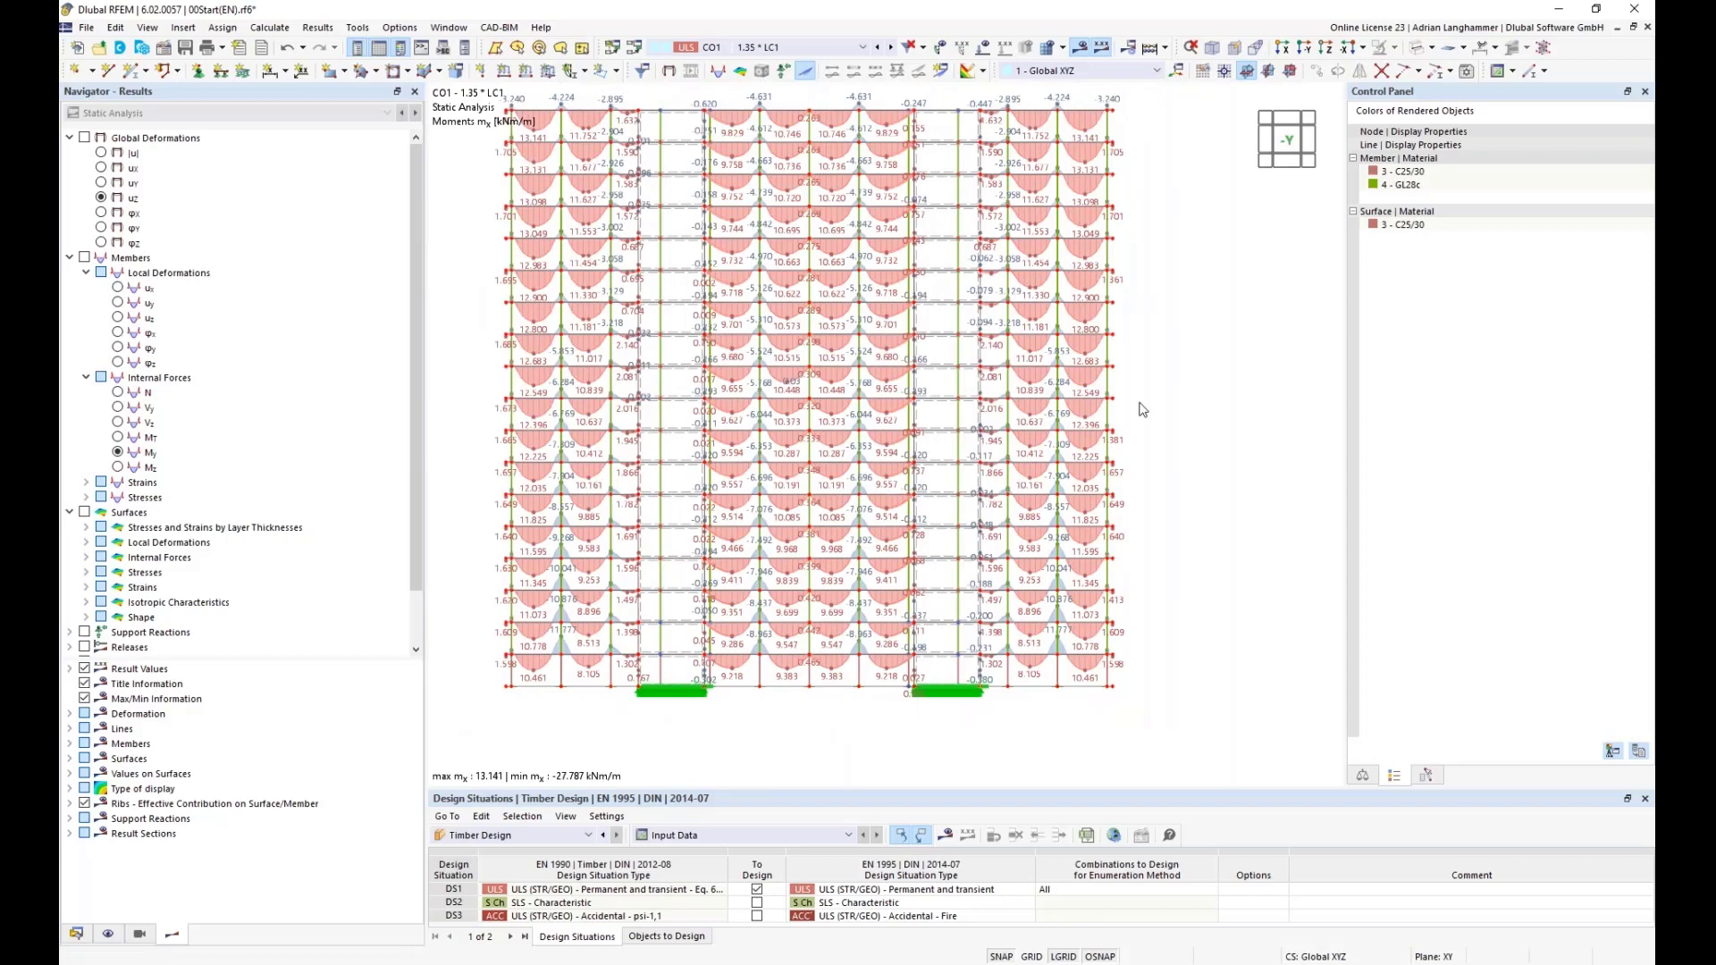
{"action": "middle_click_drag", "start_coordinate": [1188, 271], "coordinate": [1163, 287]}
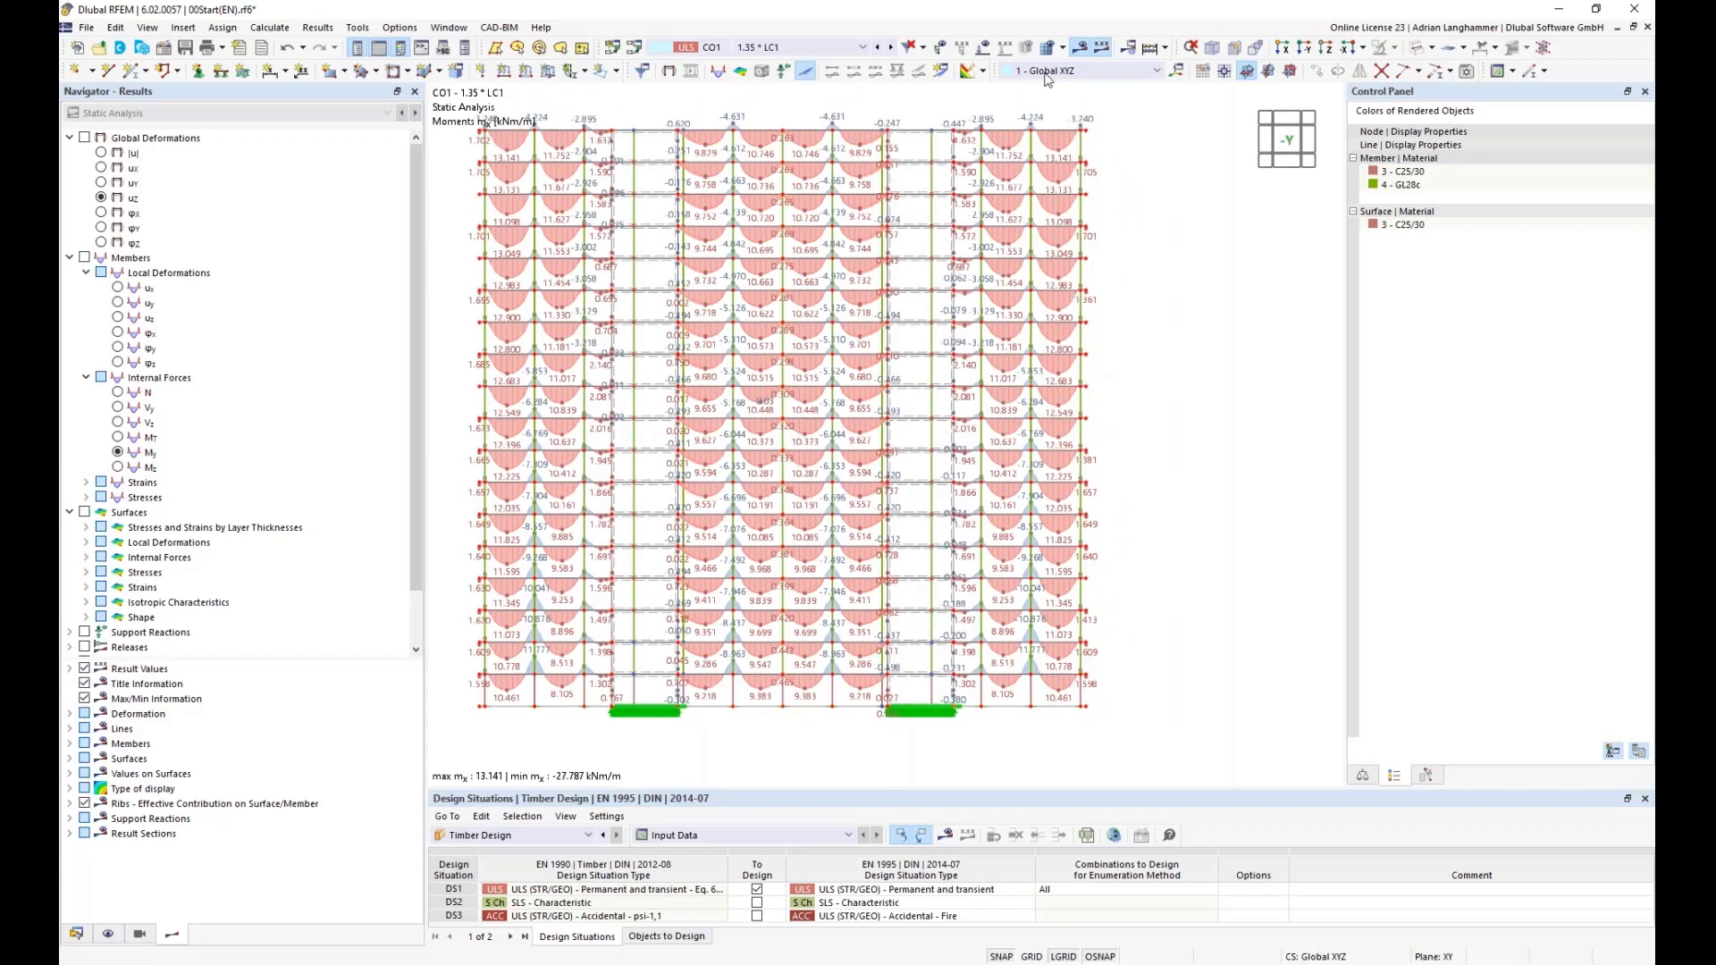
{"action": "left_click", "coordinate": [793, 52]}
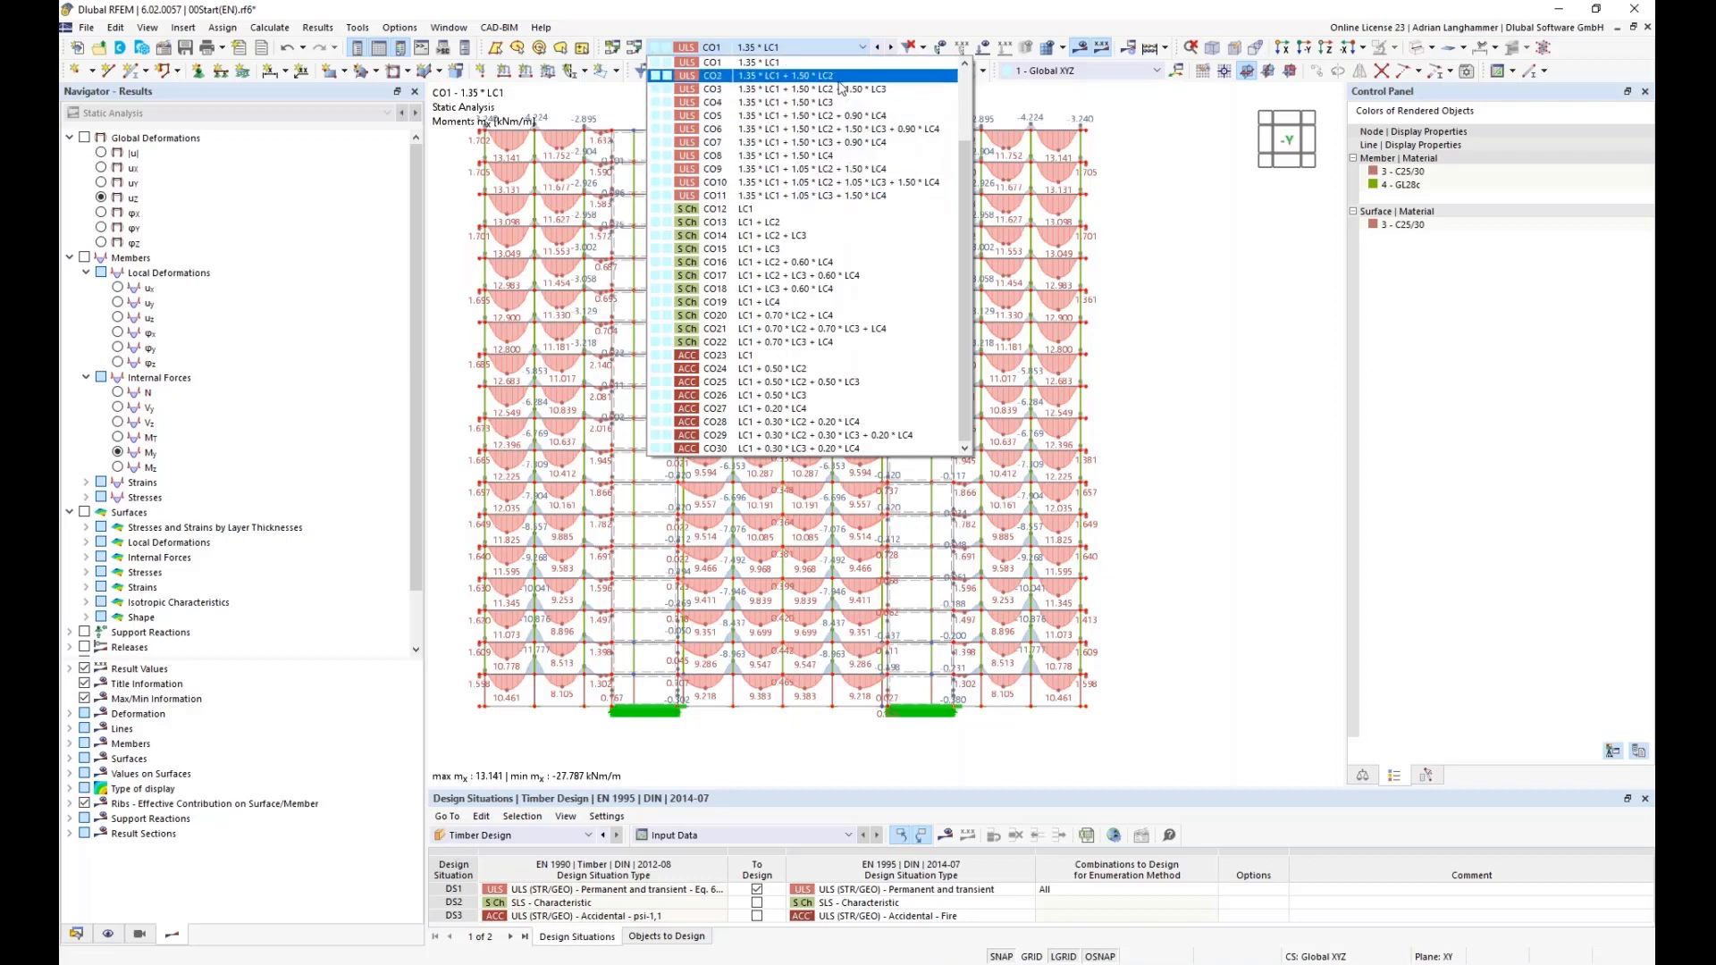
{"action": "left_click", "coordinate": [1221, 307]}
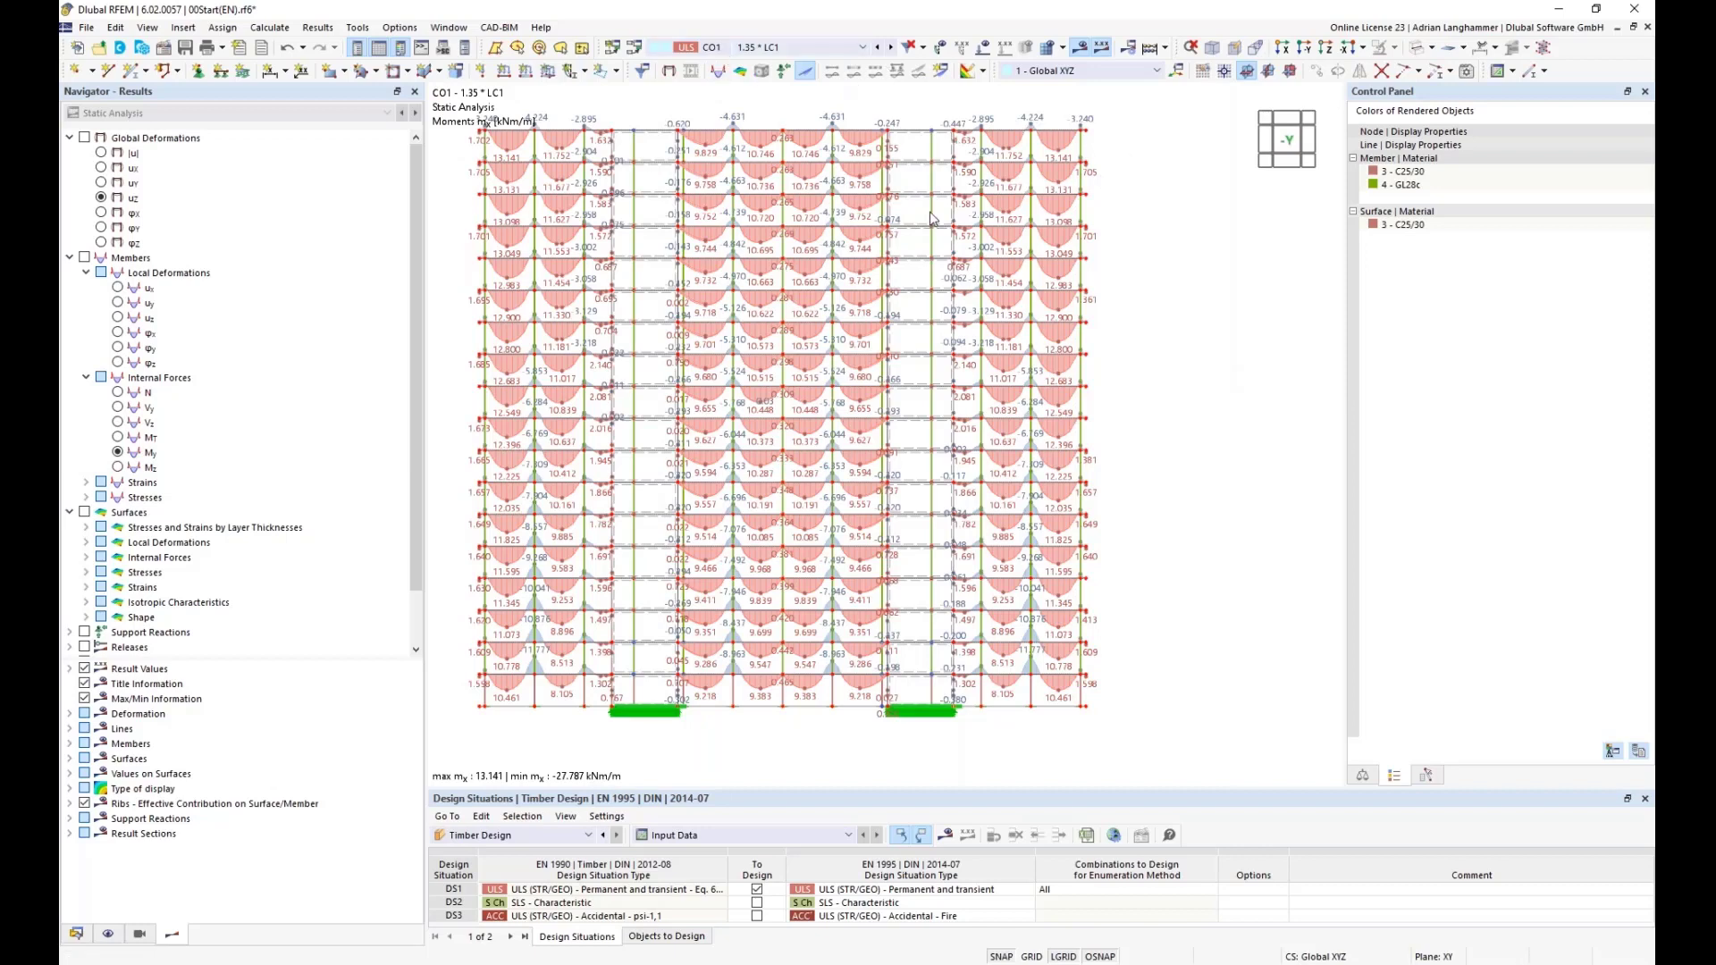
{"action": "middle_click_drag", "start_coordinate": [1138, 298], "coordinate": [1077, 319]}
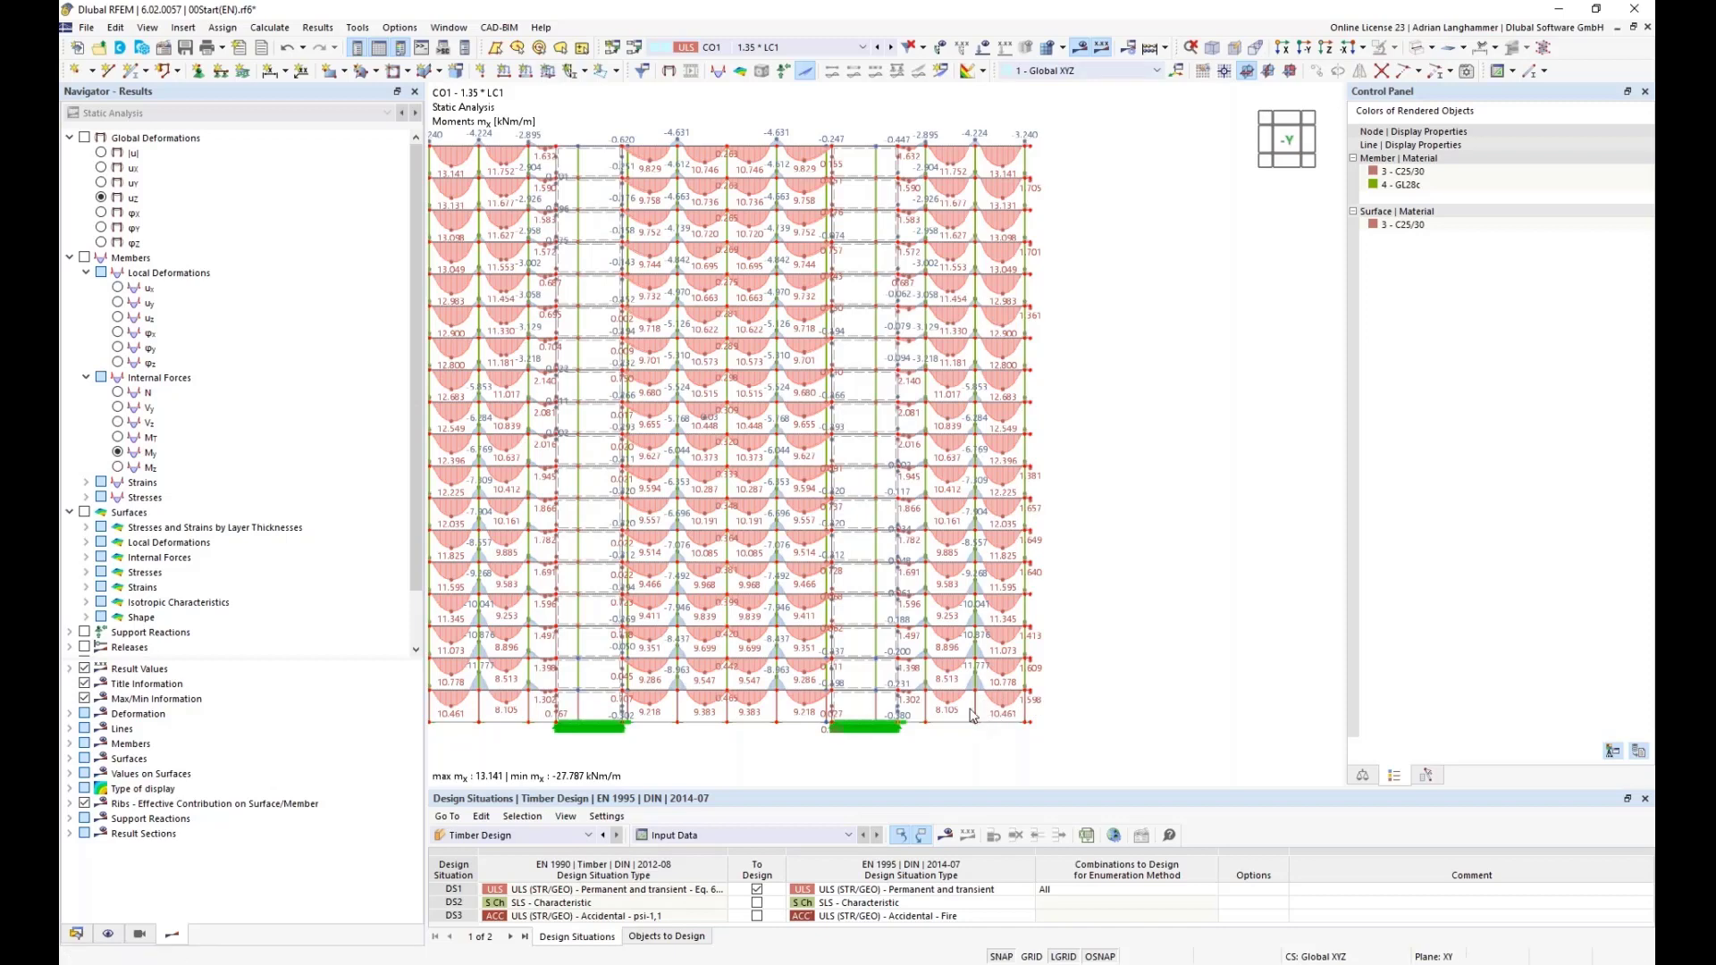
Examine the result section moments in the outer bays from the lowest to the top floor and compare the values over the height.
{"action": "scroll", "coordinate": [980, 703], "scroll_direction": "up", "scroll_amount": 5}
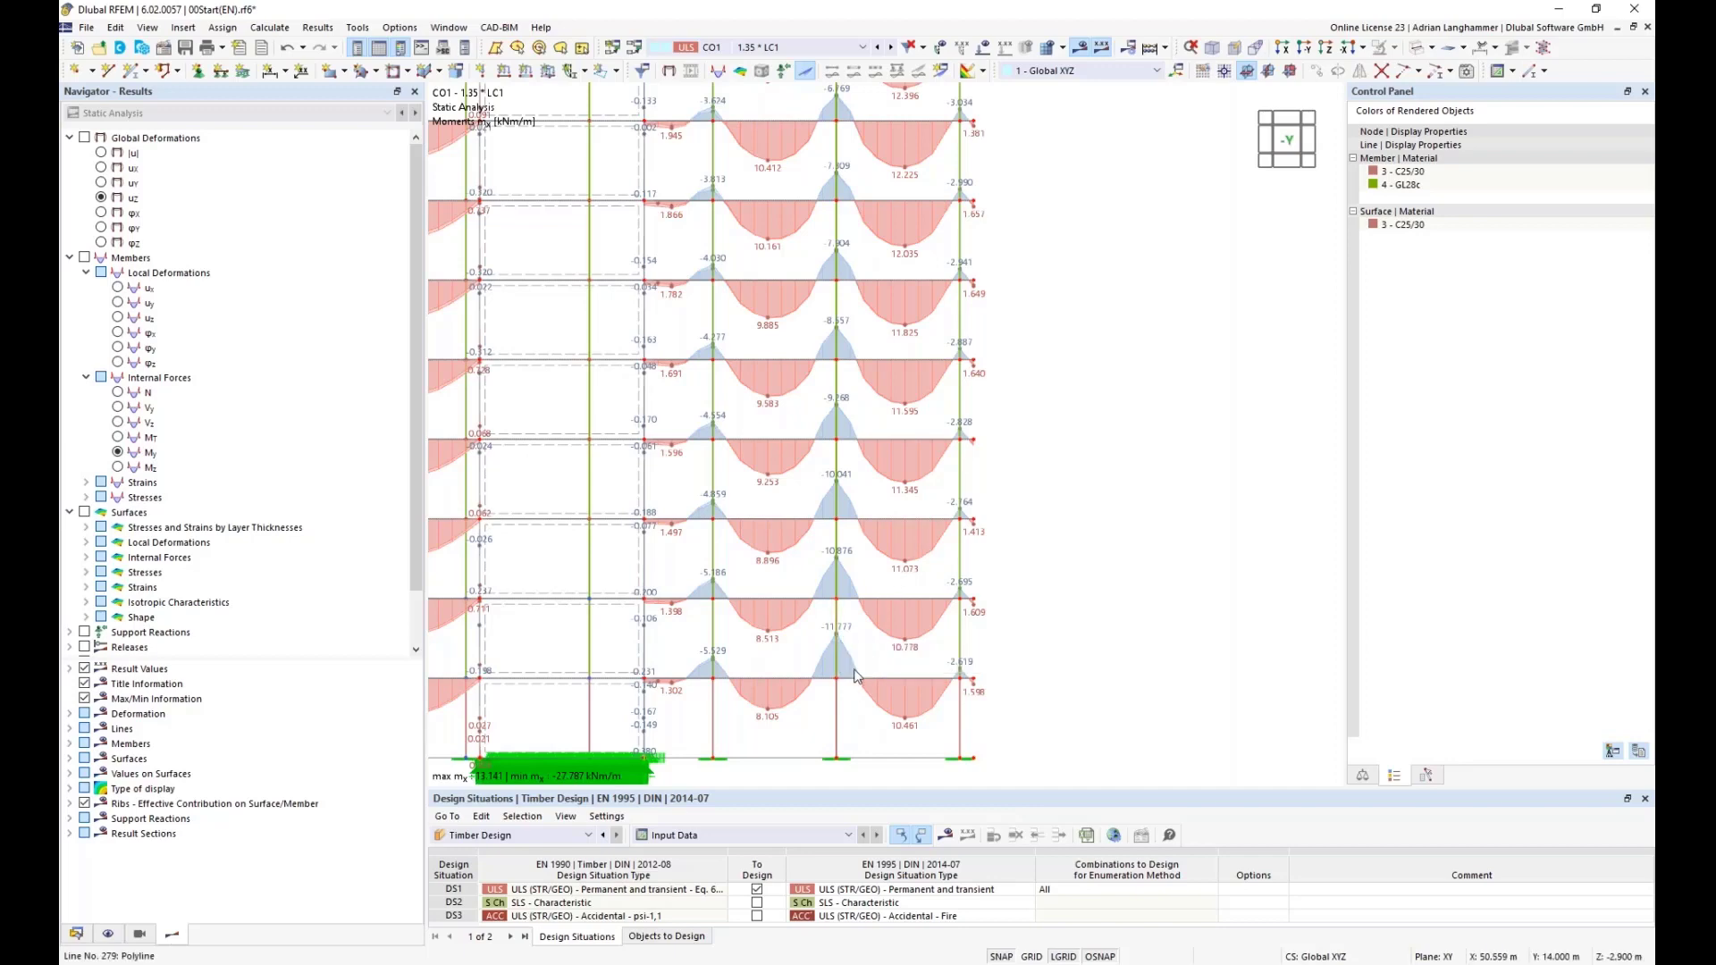
{"action": "middle_click_drag", "start_coordinate": [1076, 387], "coordinate": [1072, 617]}
{"action": "middle_click_drag", "start_coordinate": [1035, 284], "coordinate": [1034, 605]}
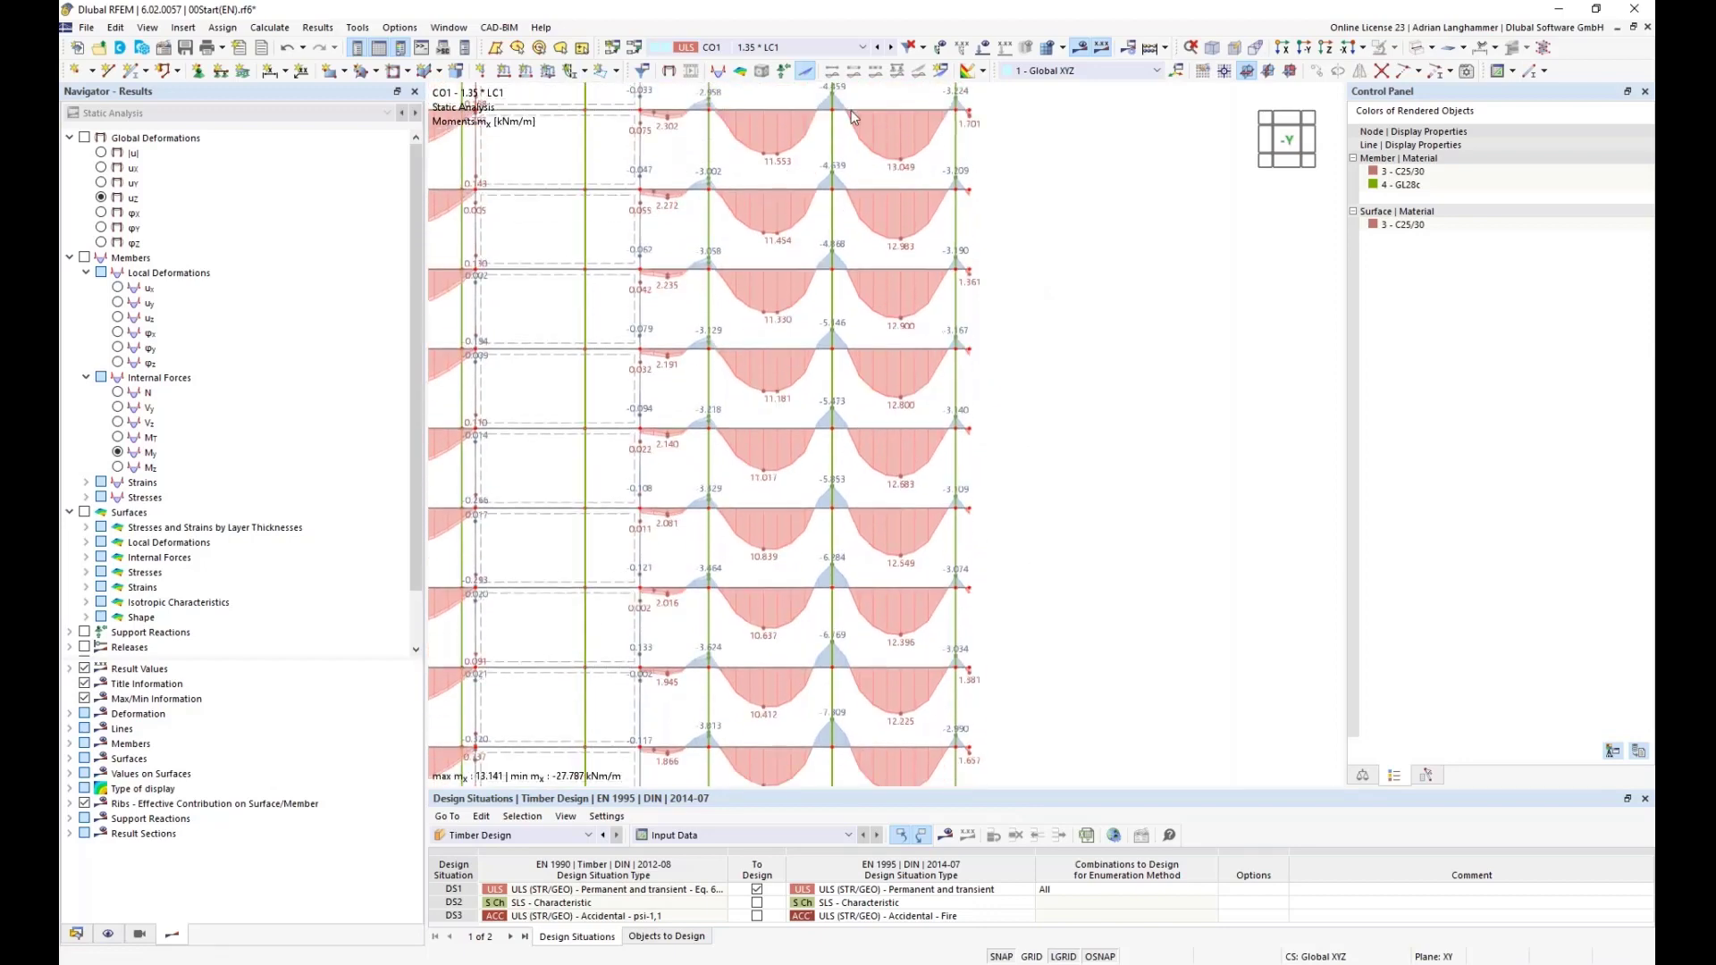
{"action": "middle_click_drag", "start_coordinate": [1054, 511], "coordinate": [1054, 230]}
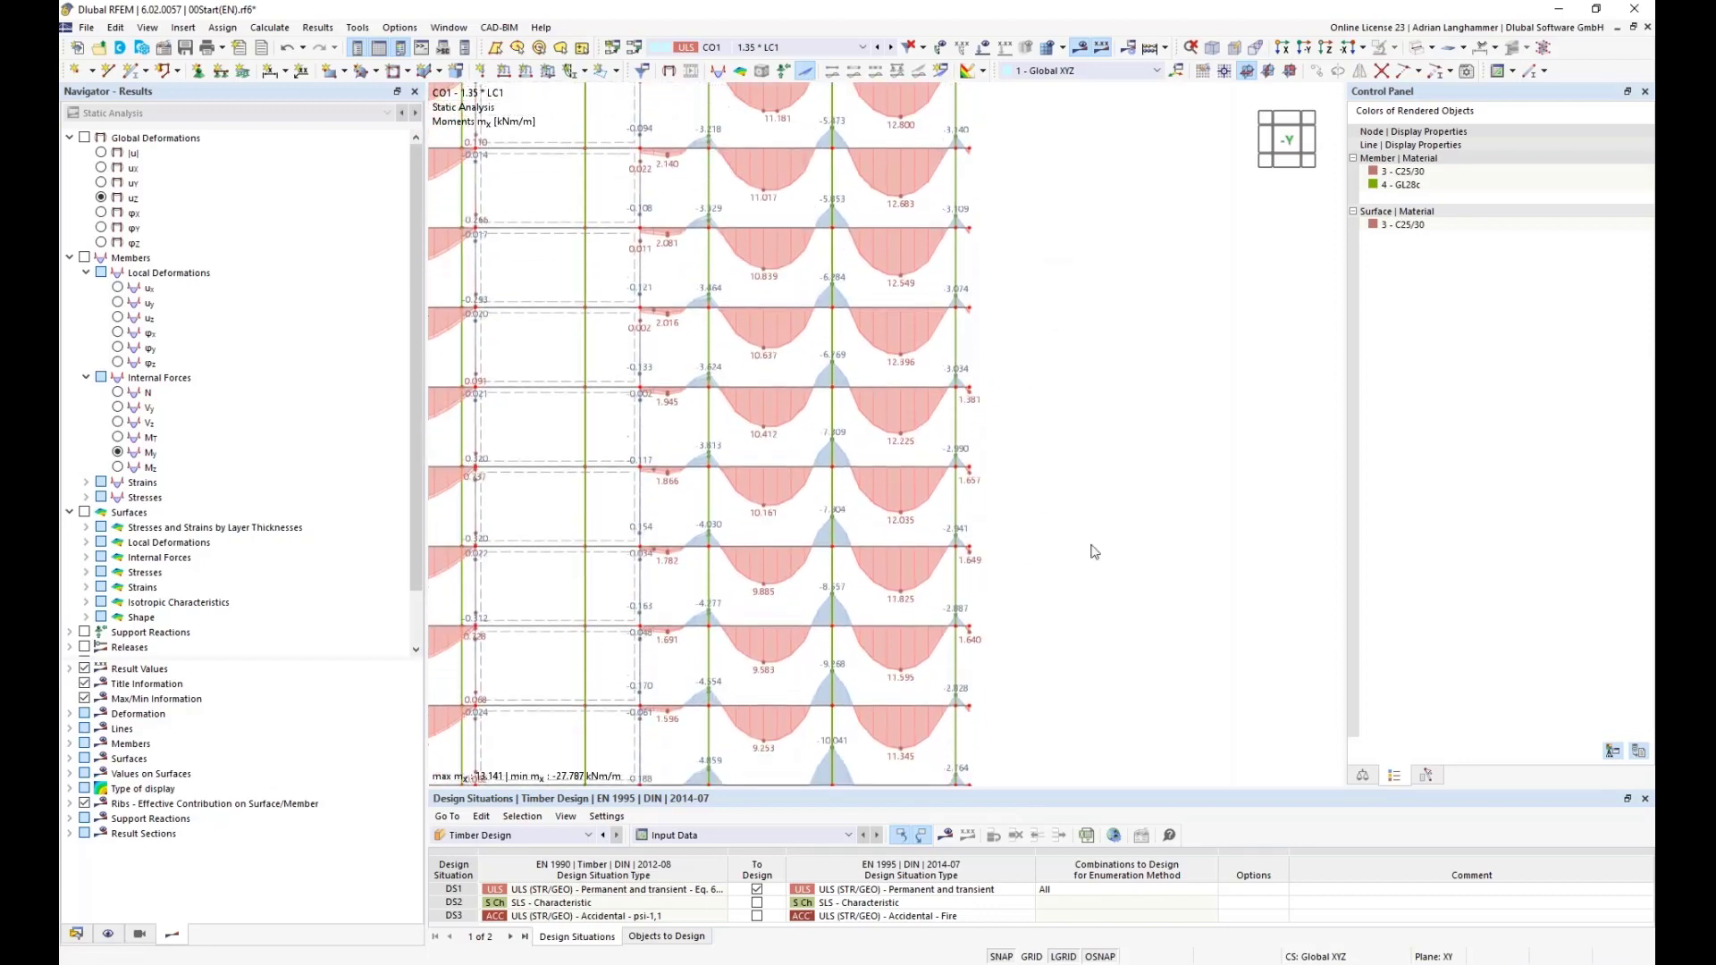
{"action": "middle_click_drag", "start_coordinate": [1094, 551], "coordinate": [1088, 280]}
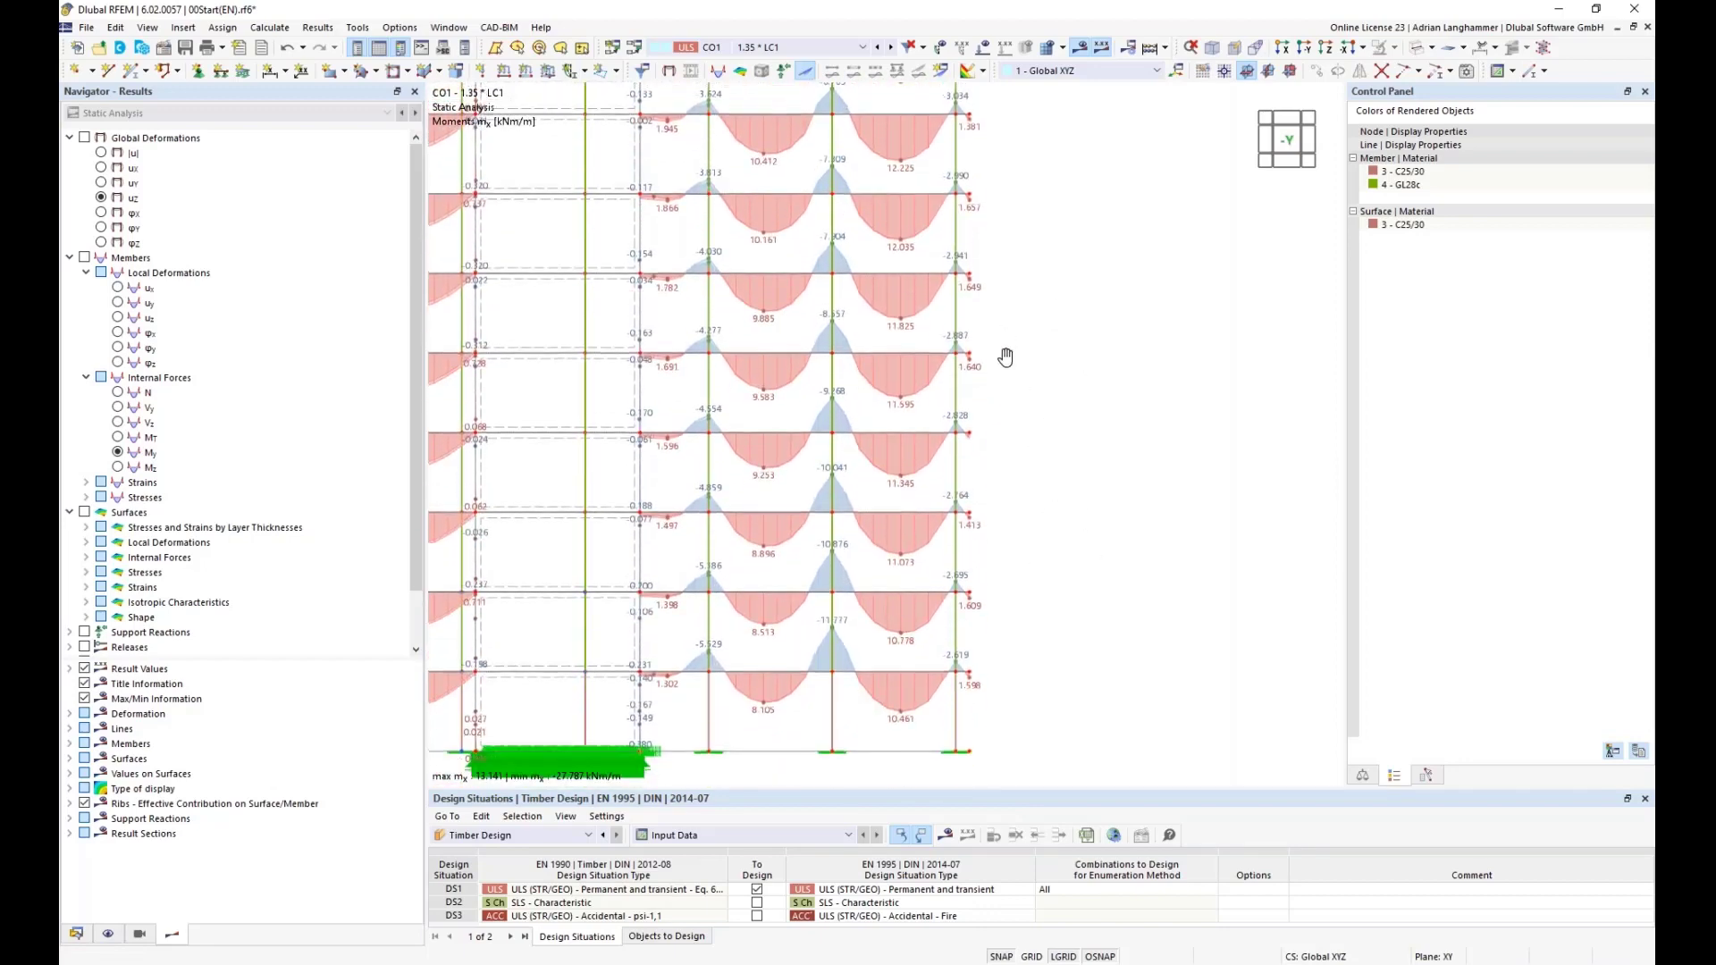
{"action": "middle_click_drag", "start_coordinate": [1006, 356], "coordinate": [1050, 487]}
{"action": "middle_click_drag", "start_coordinate": [1096, 333], "coordinate": [1081, 645]}
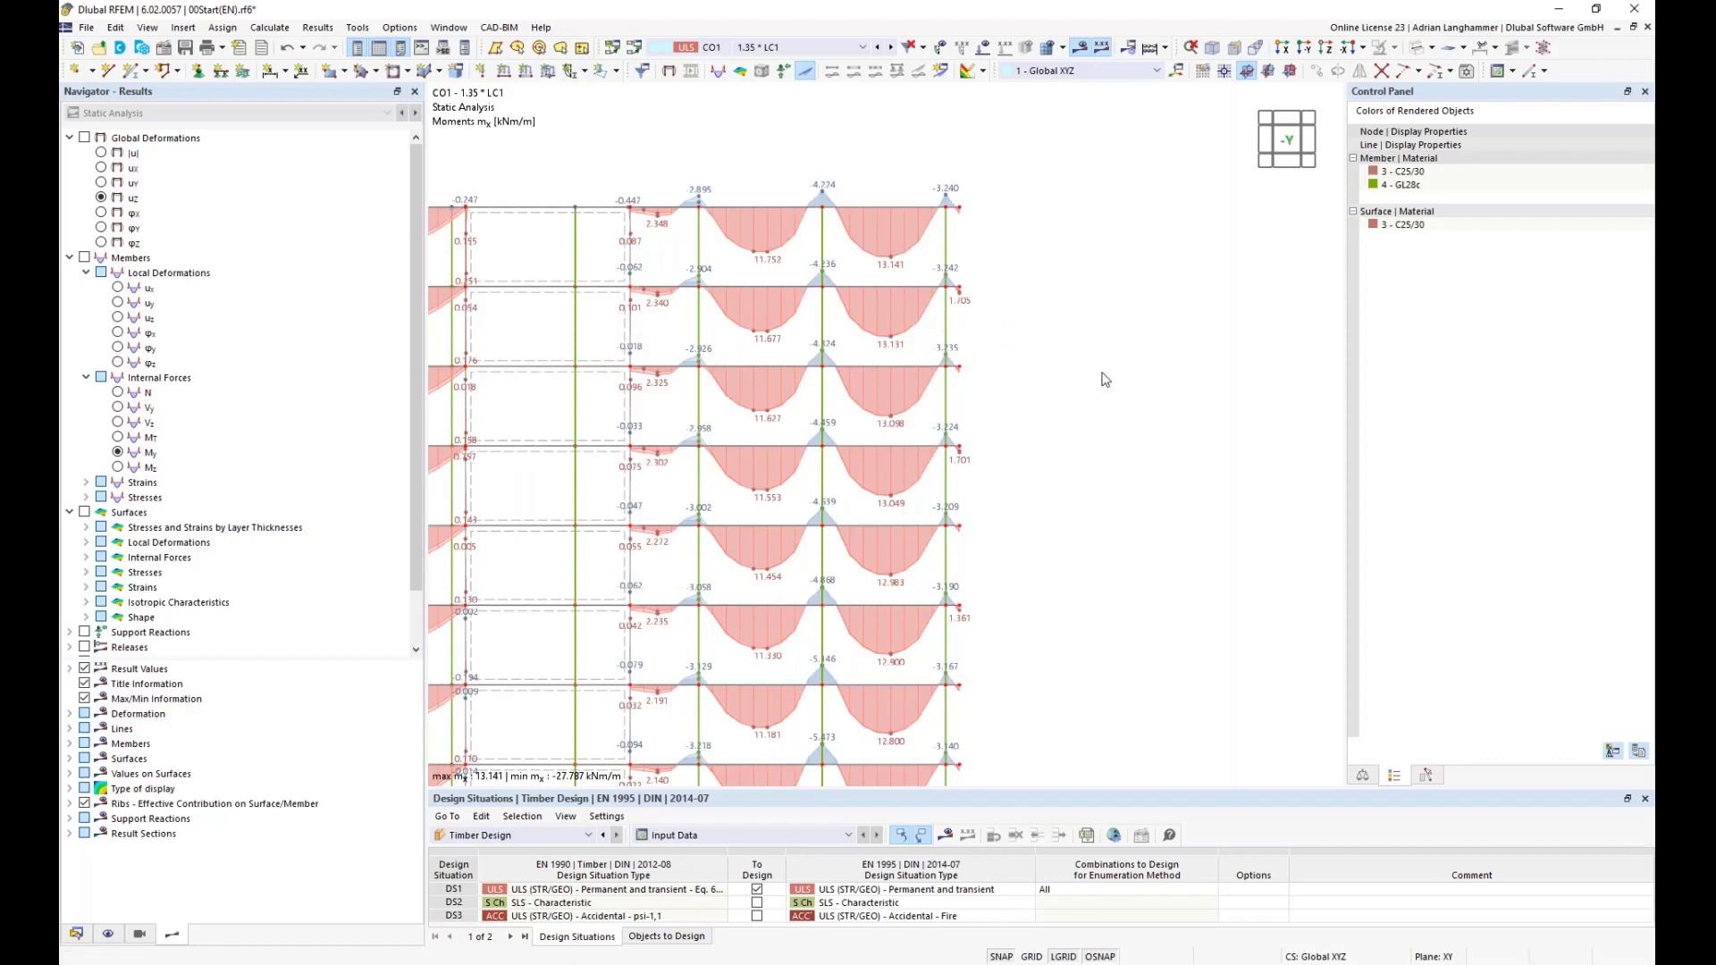
{"action": "middle_click_drag", "start_coordinate": [1103, 375], "coordinate": [1113, 333]}
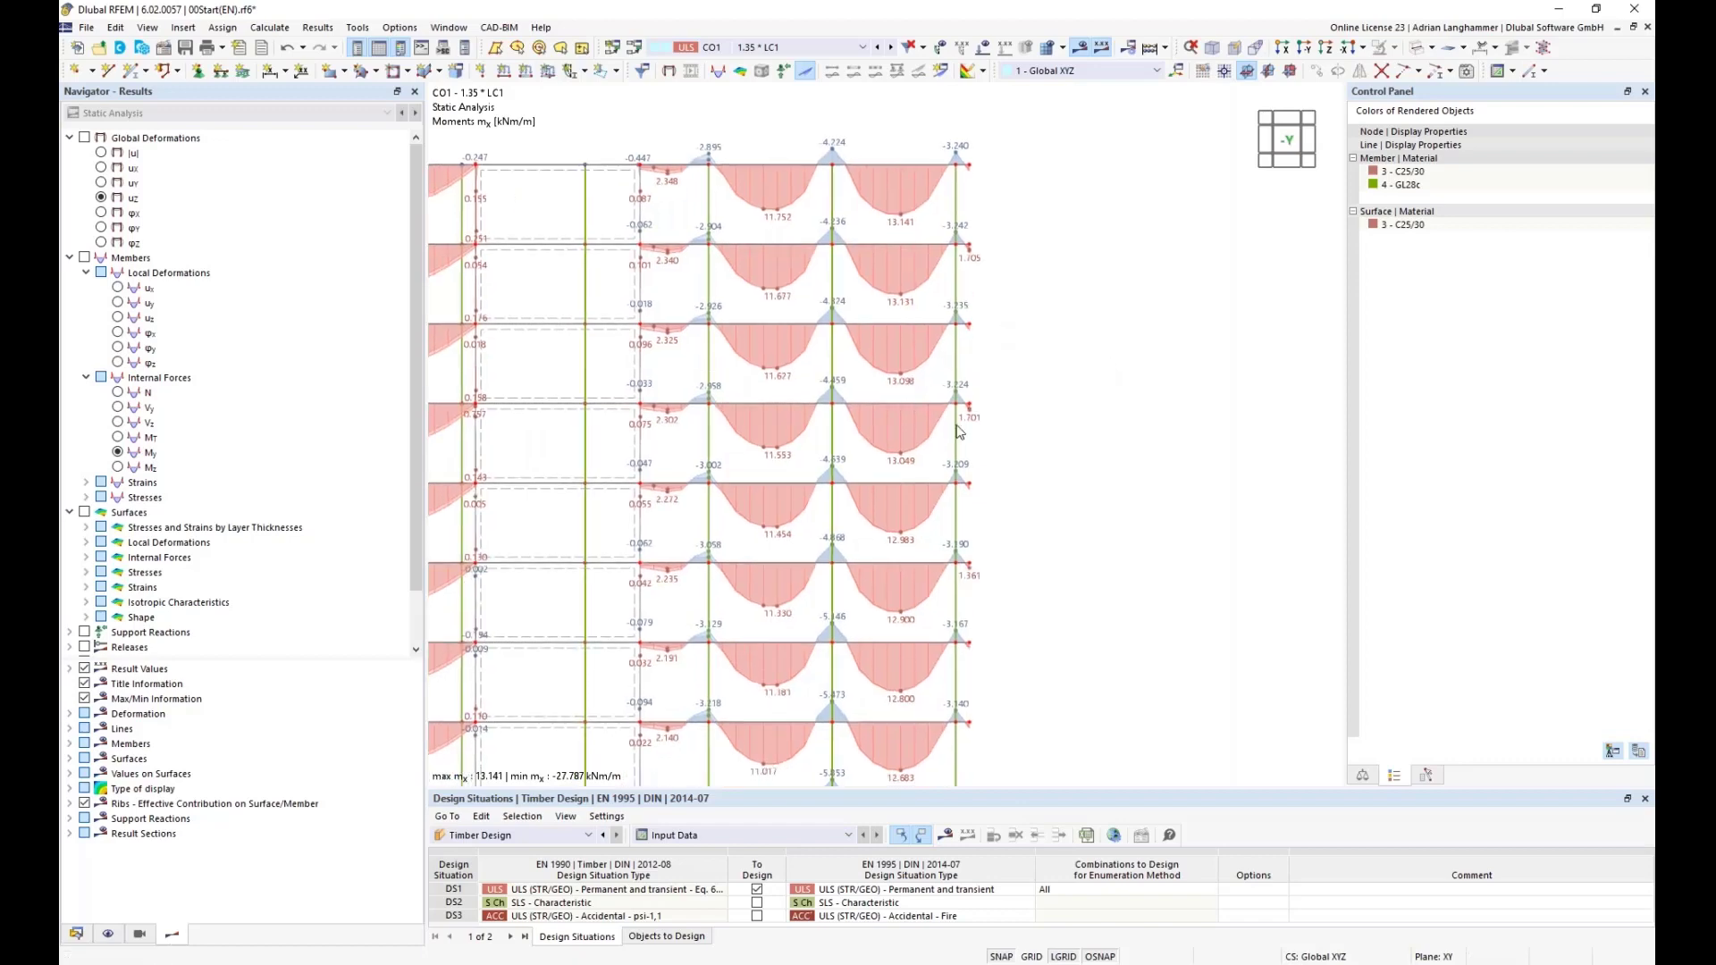
{"action": "scroll", "coordinate": [1036, 449], "scroll_direction": "down", "scroll_amount": 2}
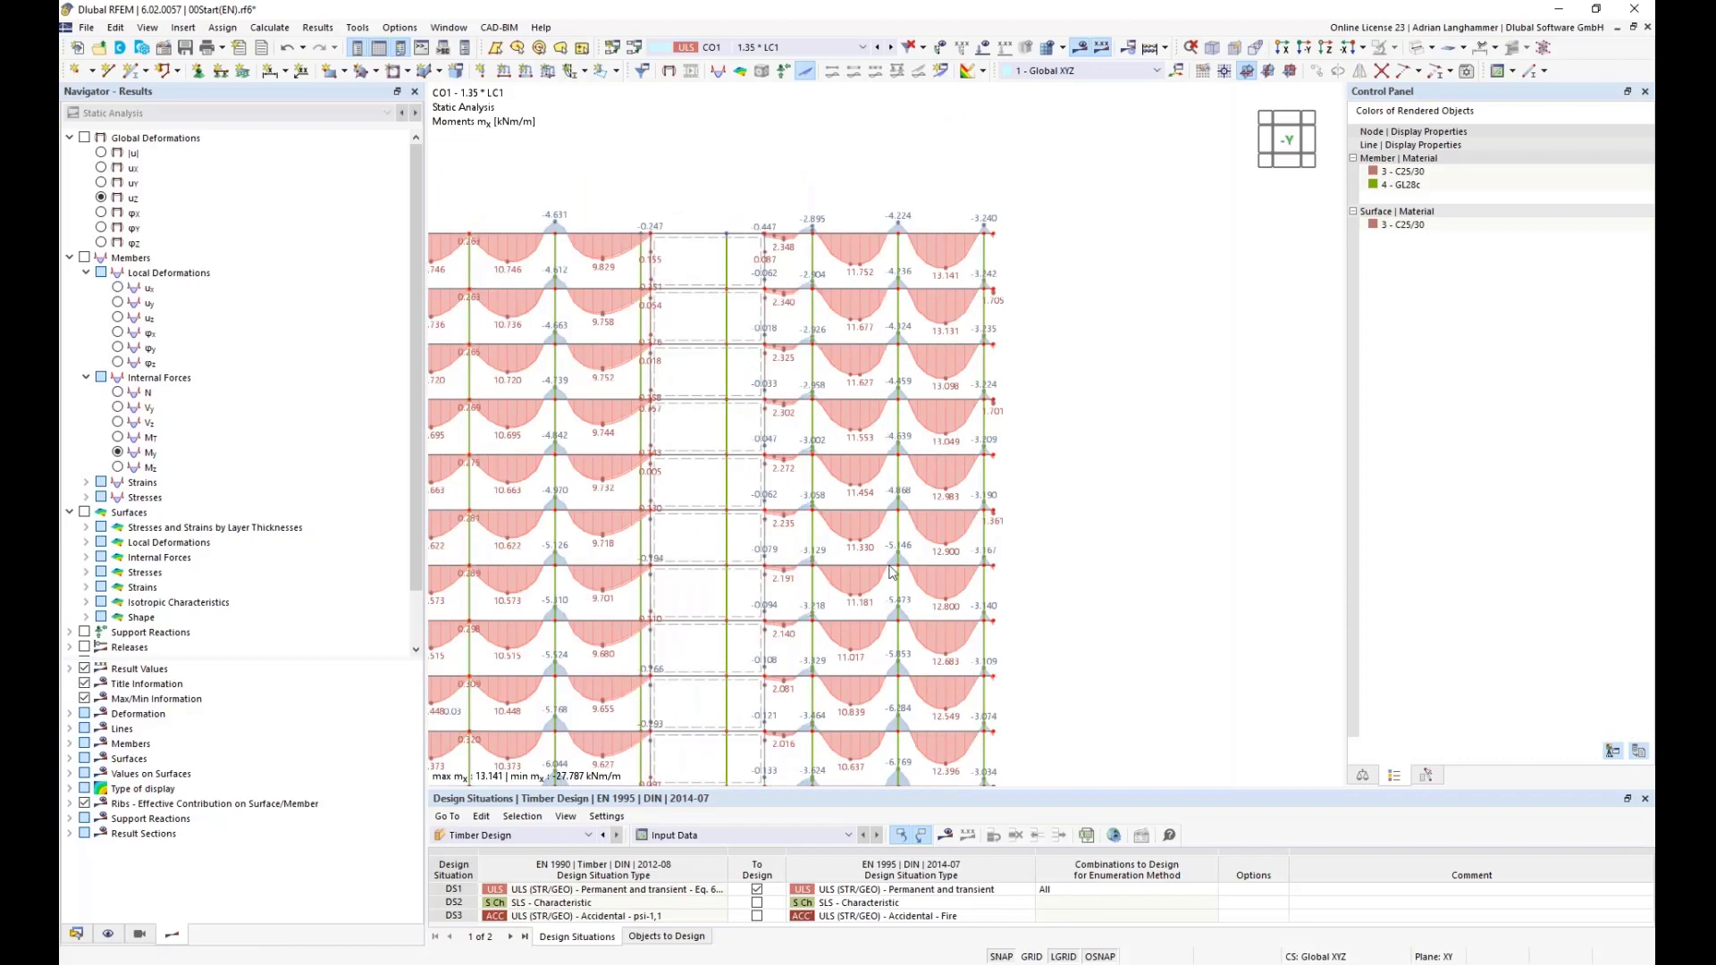
{"action": "middle_click_drag", "start_coordinate": [1067, 468], "coordinate": [1061, 417]}
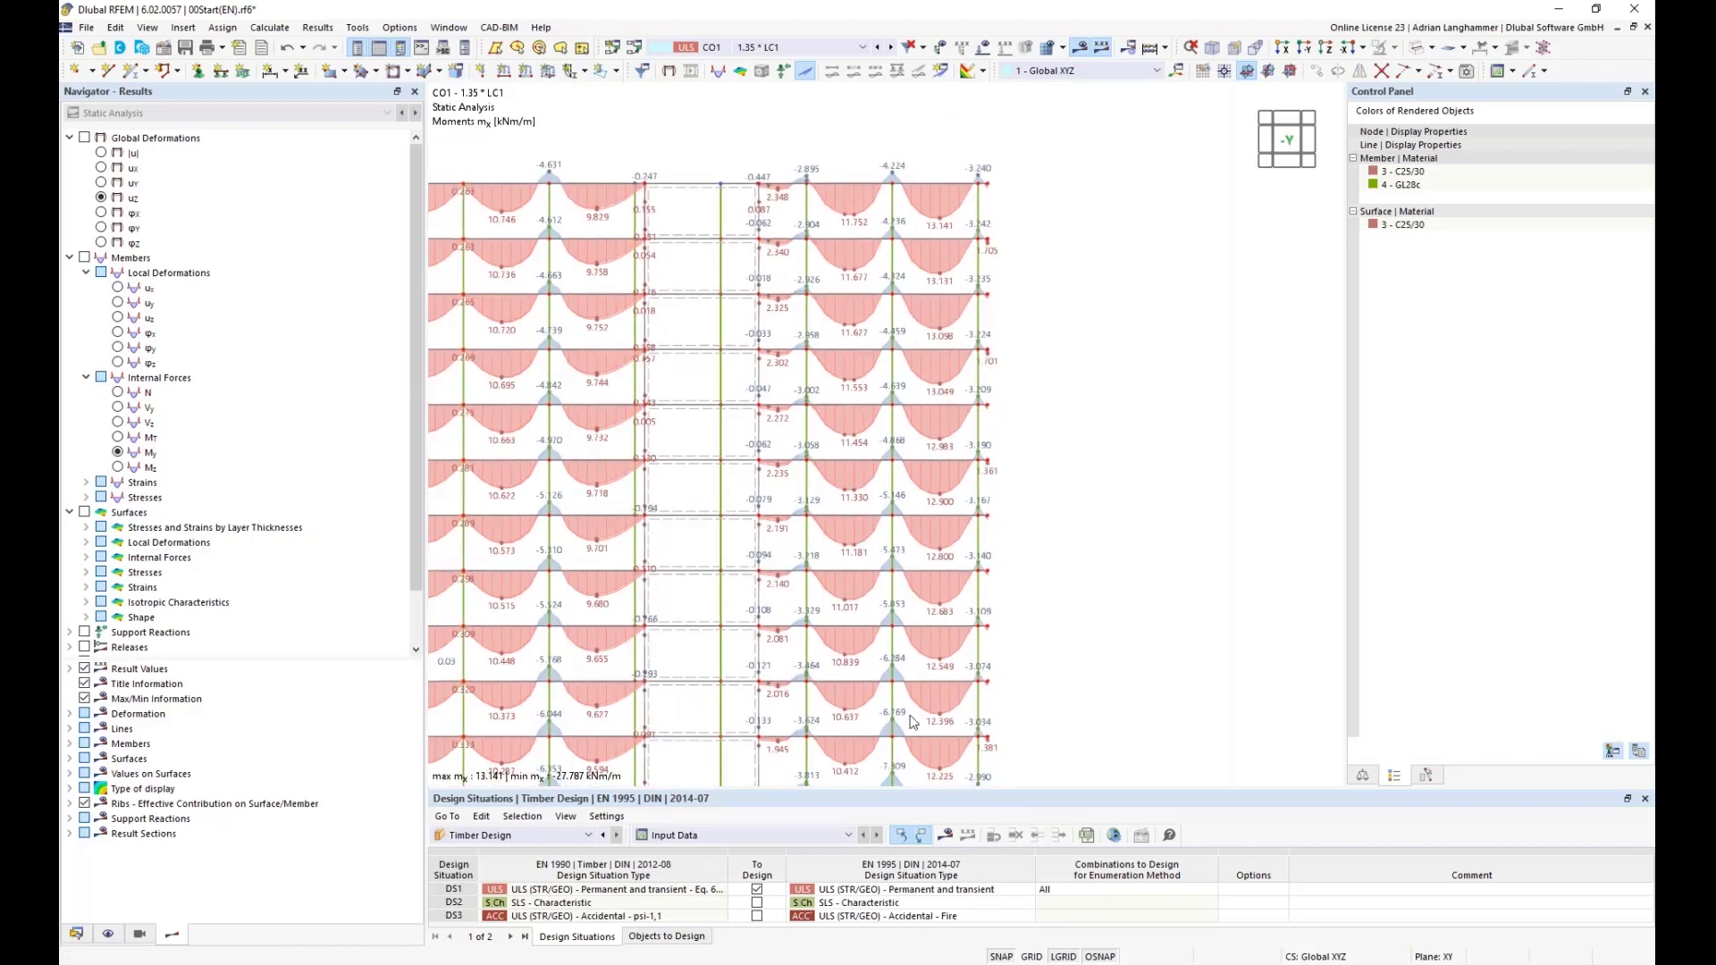
{"action": "middle_click_drag", "start_coordinate": [1096, 567], "coordinate": [1076, 488]}
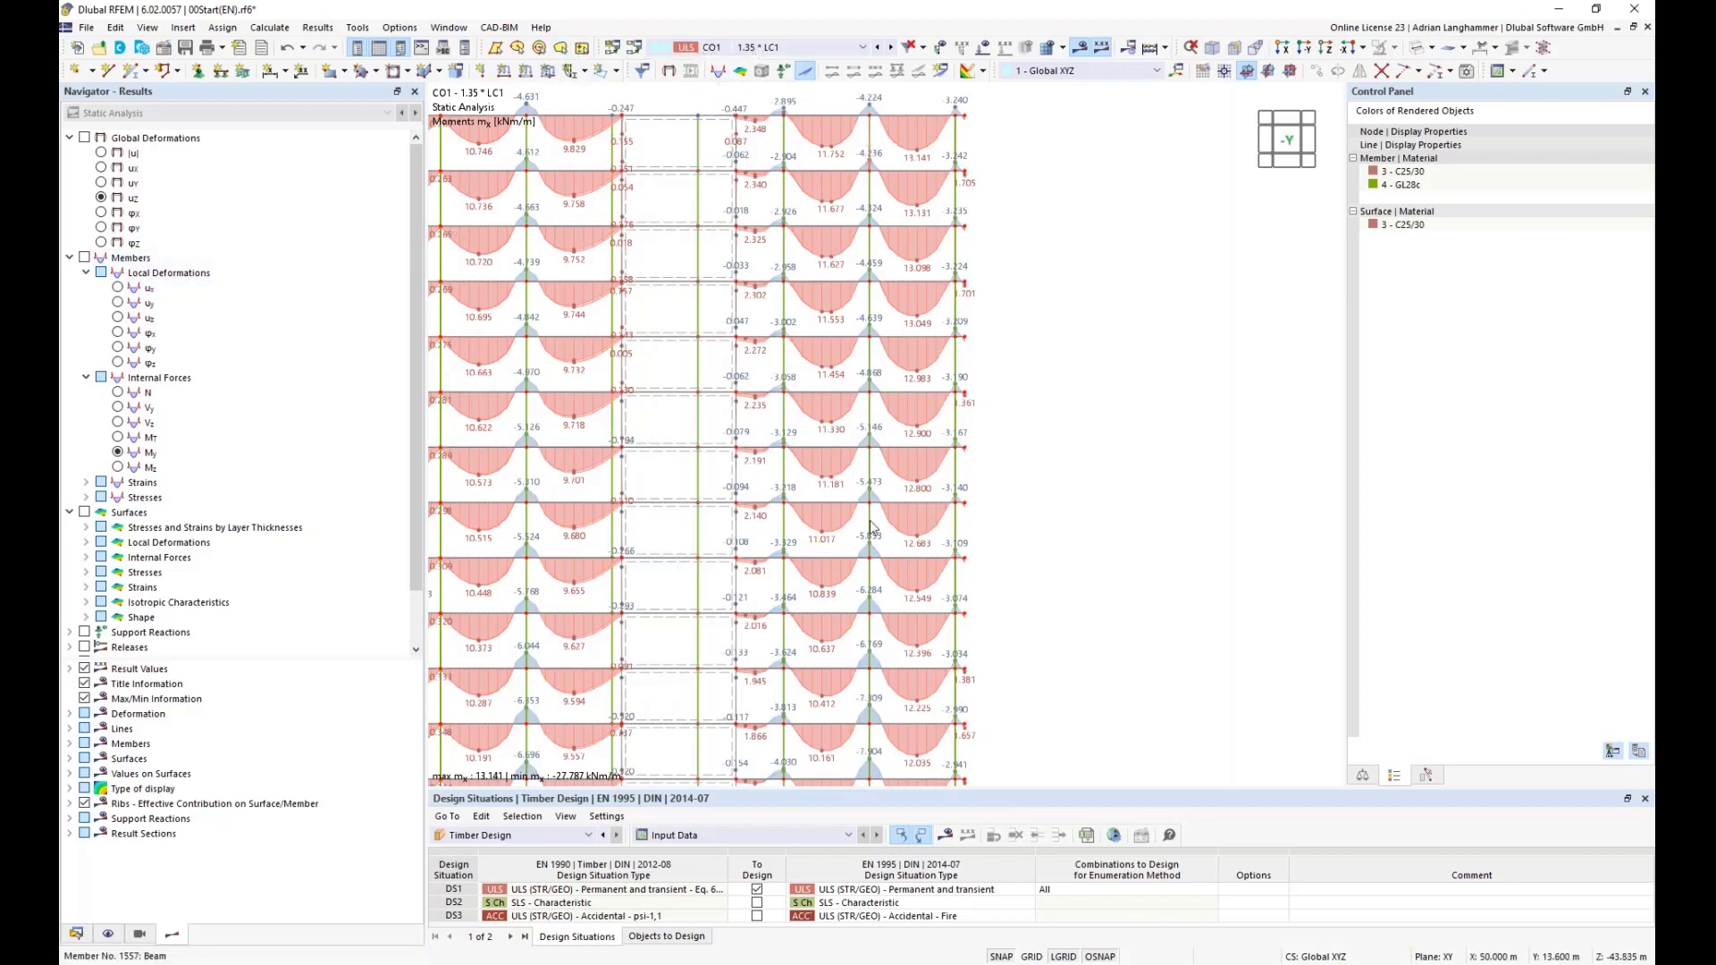
Display the local deformations ux of the members and hide the result section diagrams.
{"action": "left_click", "coordinate": [118, 288]}
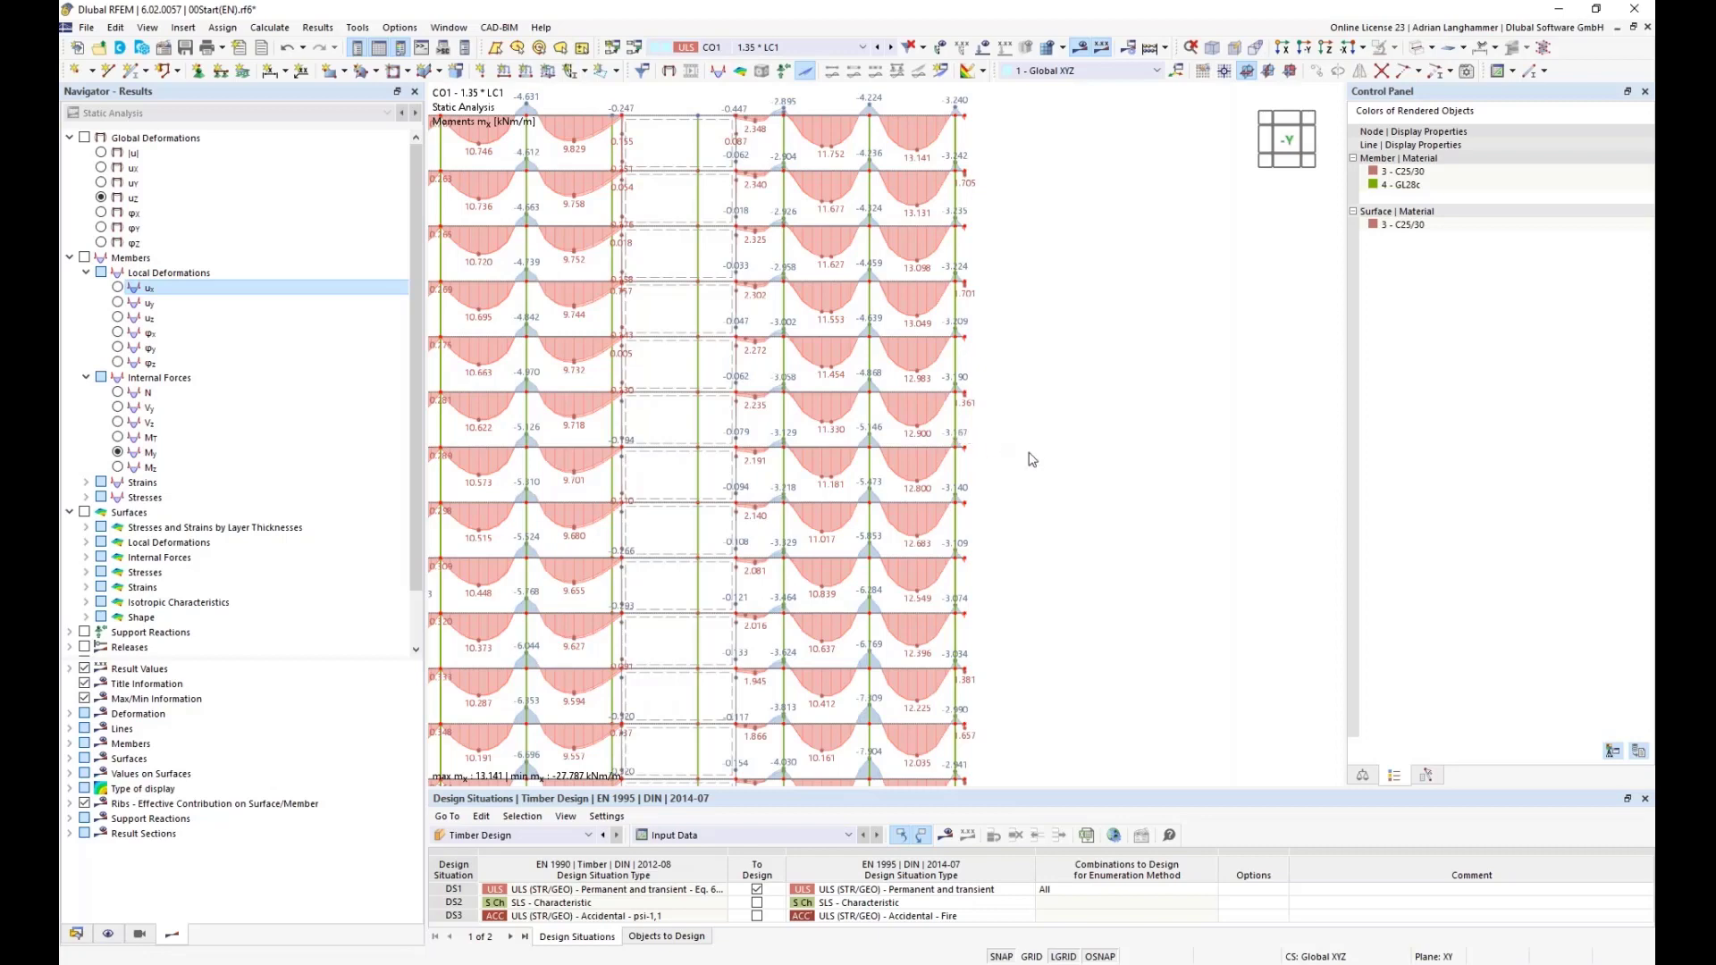
{"action": "scroll", "coordinate": [1084, 498], "scroll_direction": "down", "scroll_amount": 1}
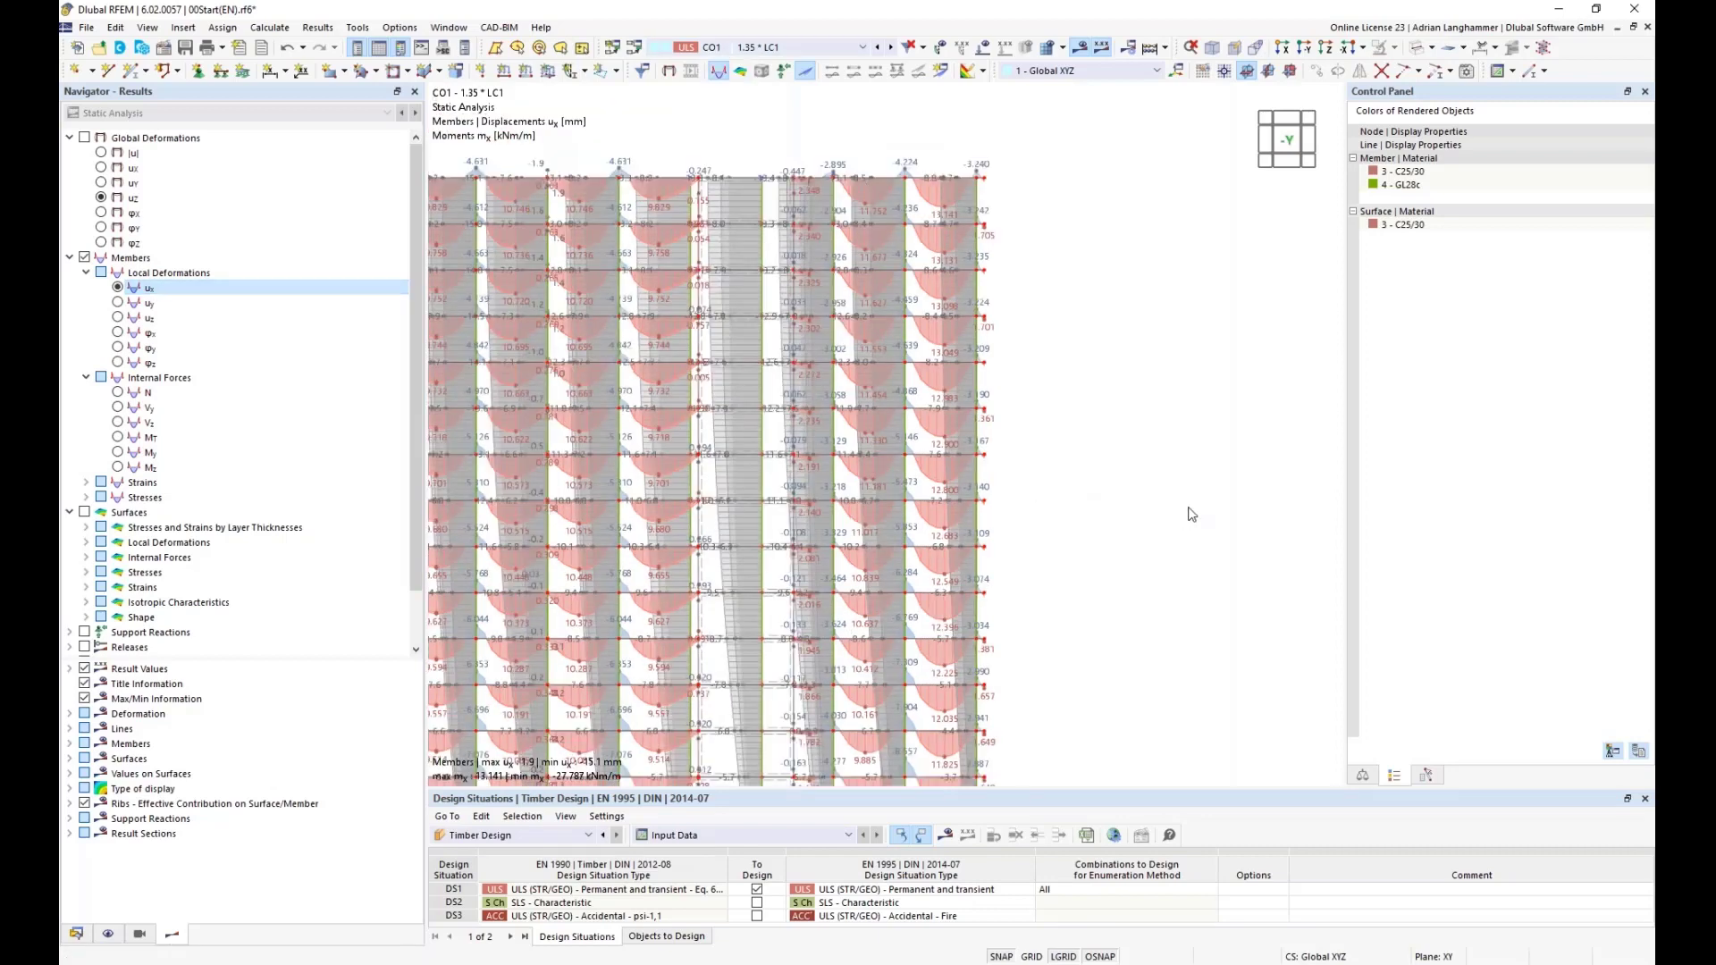
{"action": "scroll", "coordinate": [1185, 483], "scroll_direction": "down", "scroll_amount": 2}
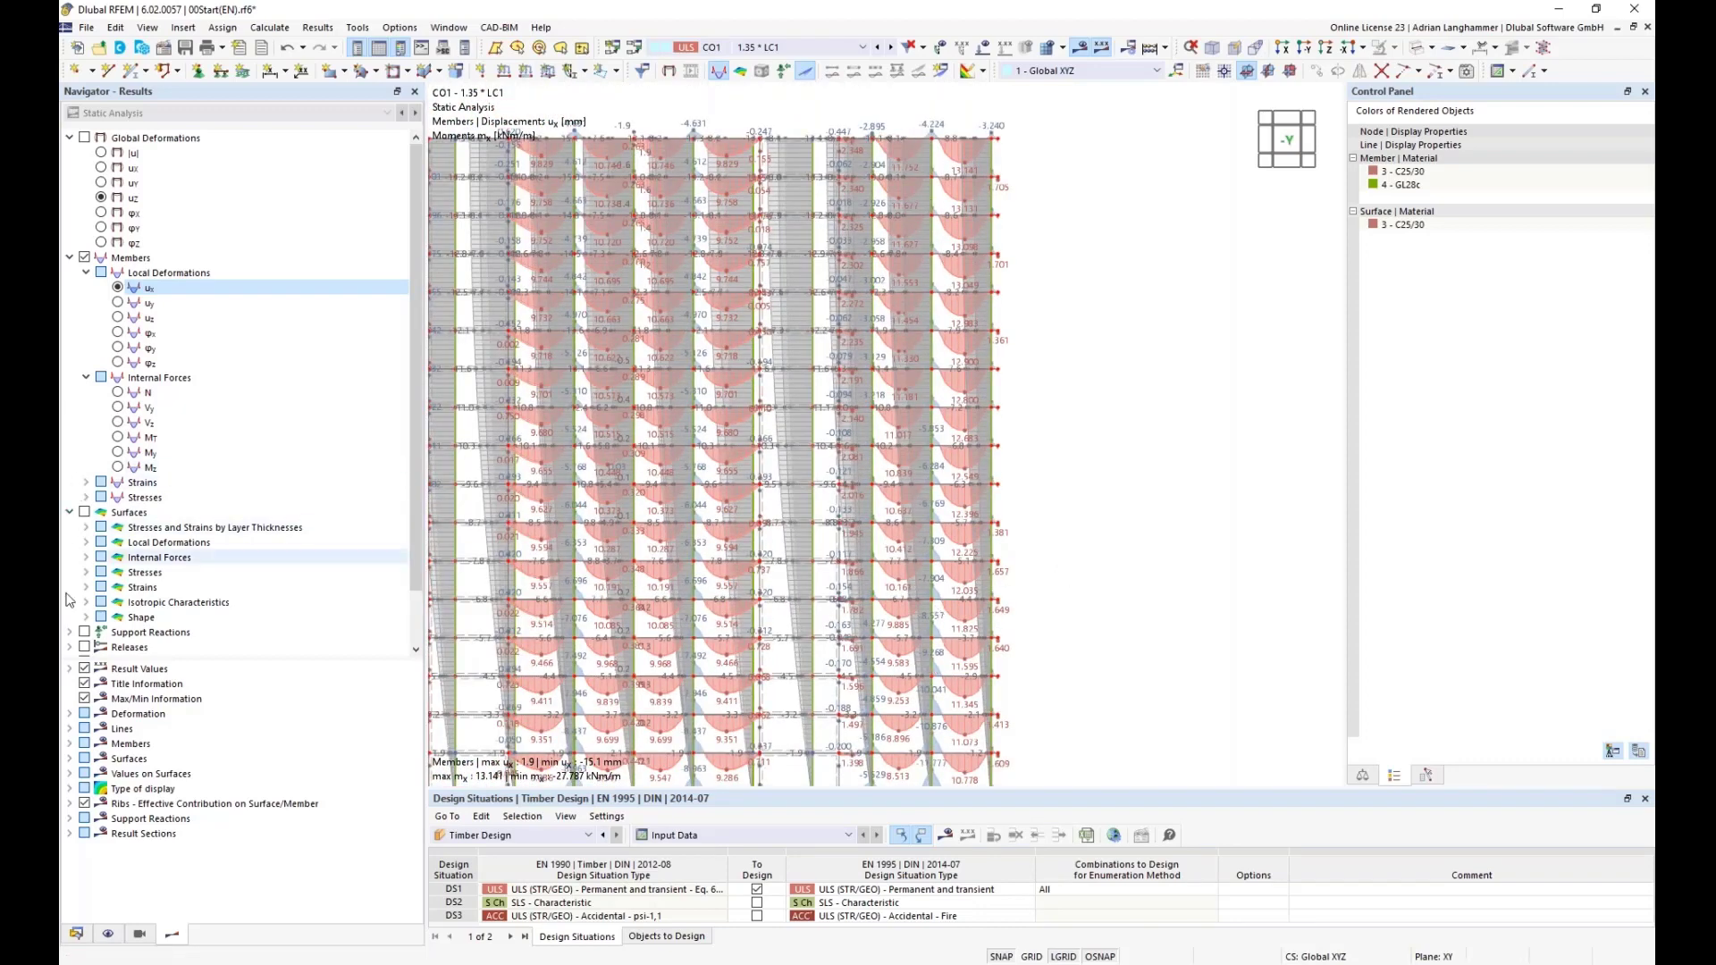
{"action": "scroll", "coordinate": [81, 617], "scroll_direction": "down", "scroll_amount": 2}
{"action": "left_click", "coordinate": [85, 633]}
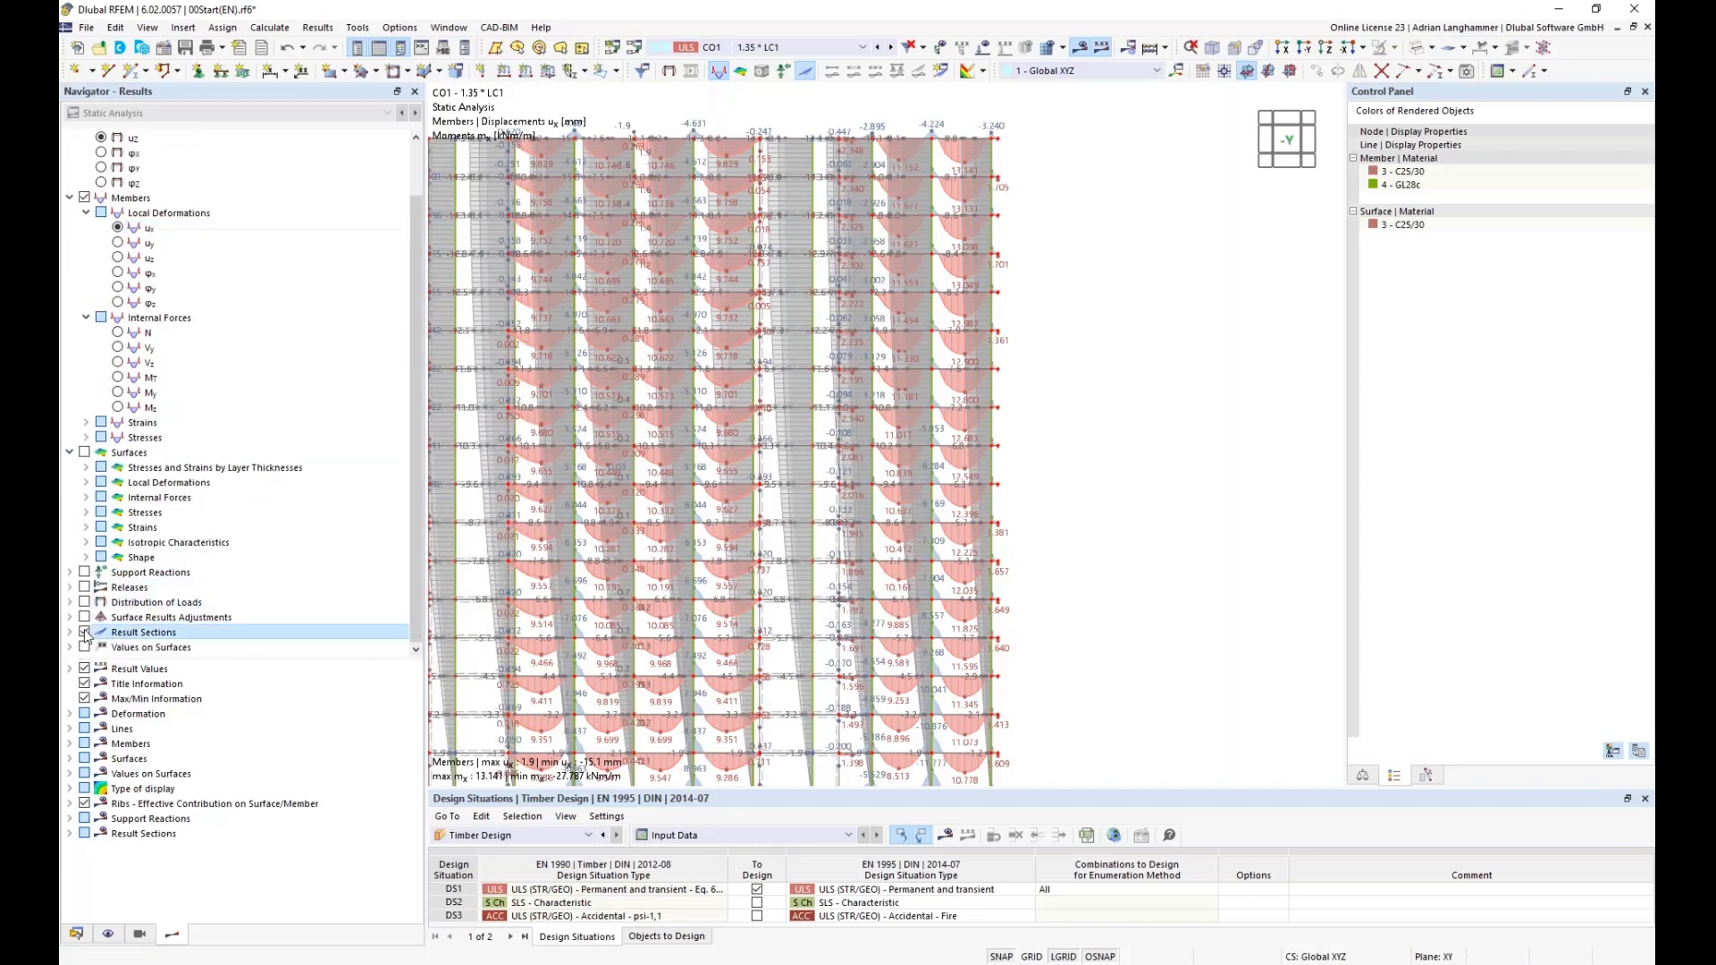
{"action": "left_click", "coordinate": [85, 633]}
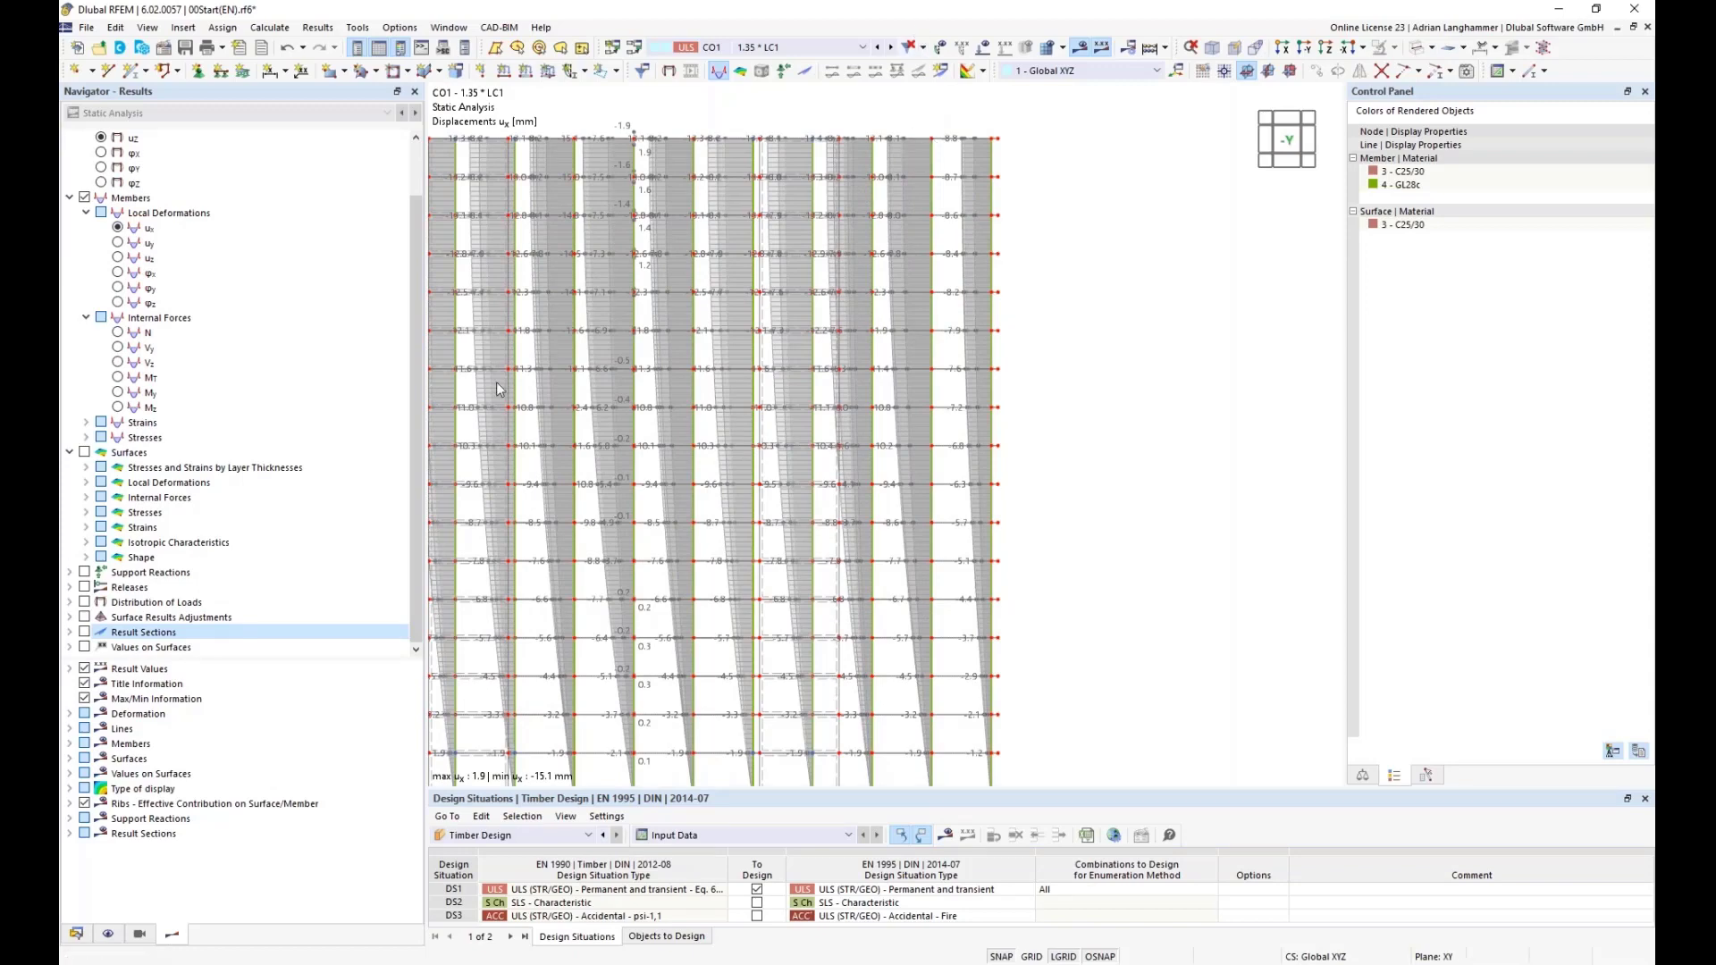
Show the result section diagrams again without the member results and examine the slab moments across all floors.
{"action": "left_click", "coordinate": [85, 633]}
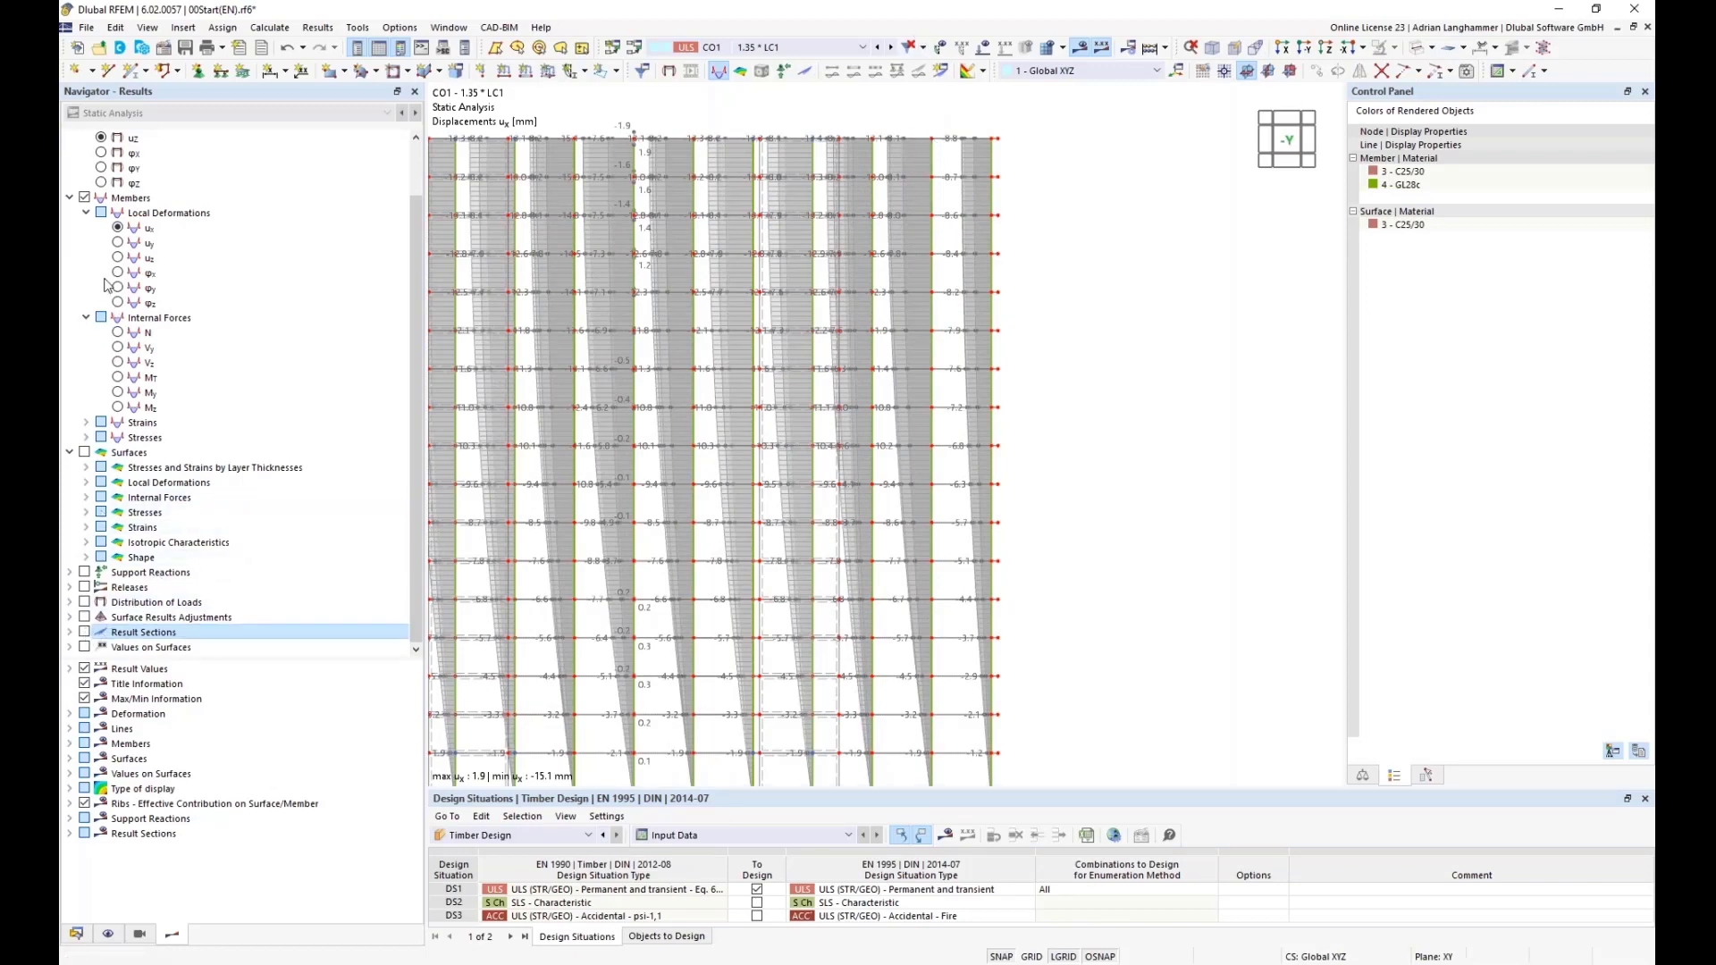
{"action": "left_click", "coordinate": [85, 199]}
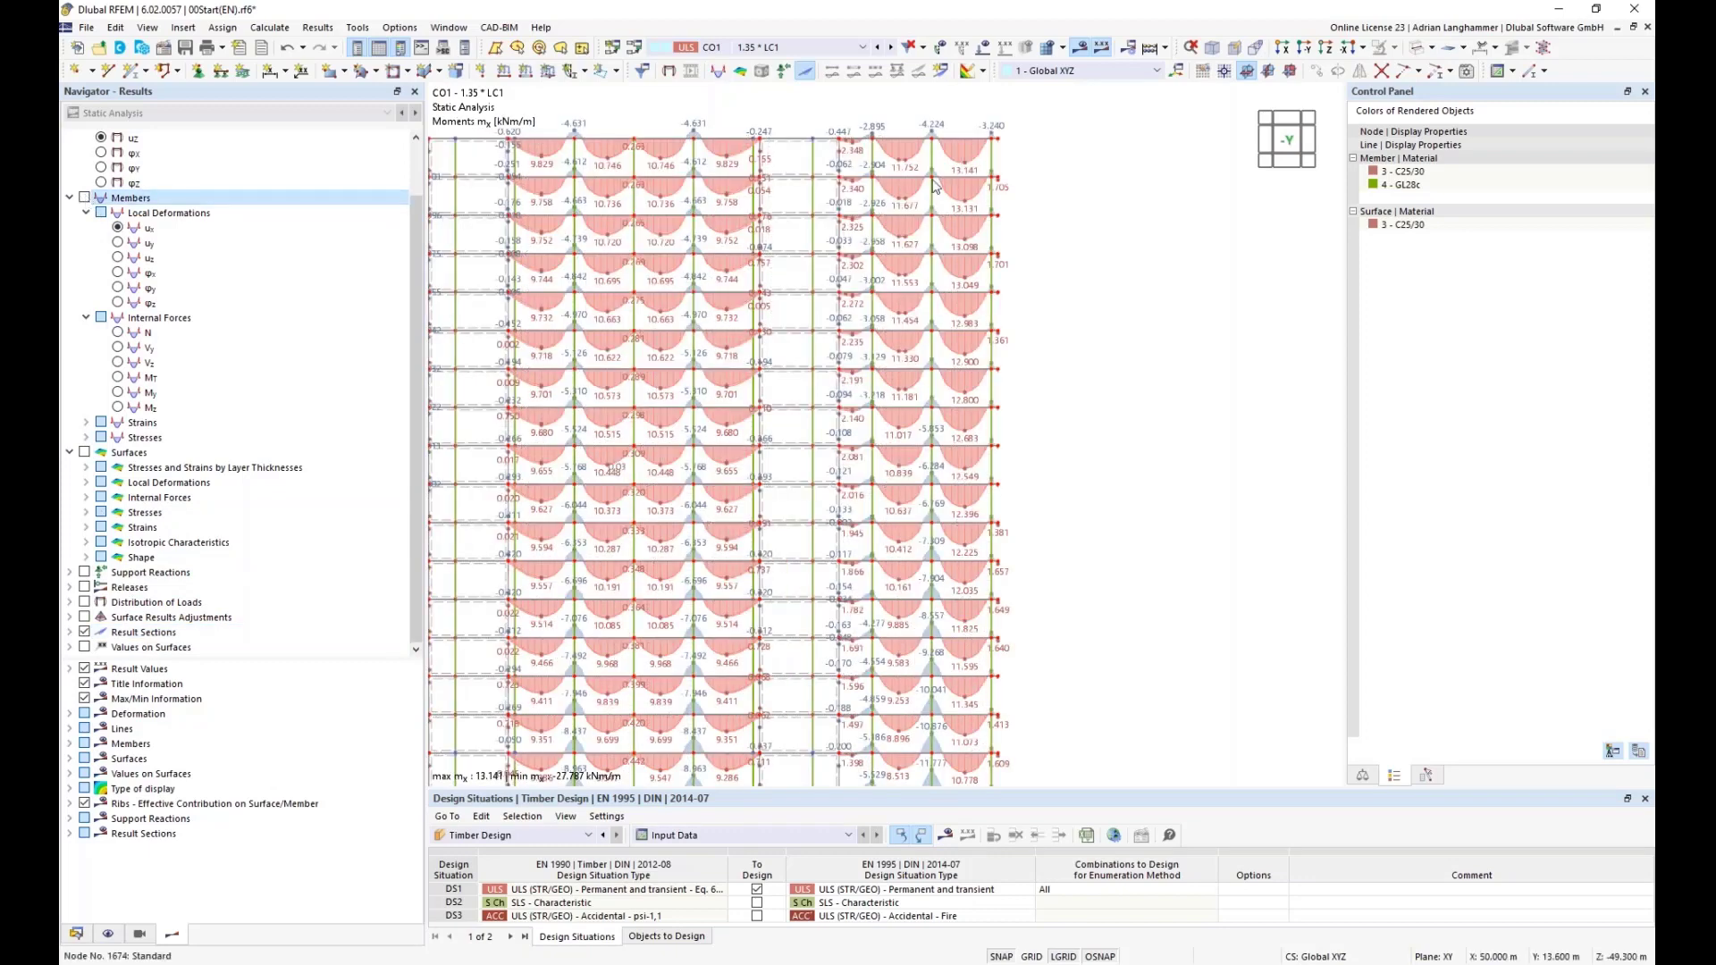
{"action": "scroll", "coordinate": [943, 141], "scroll_direction": "up", "scroll_amount": 1}
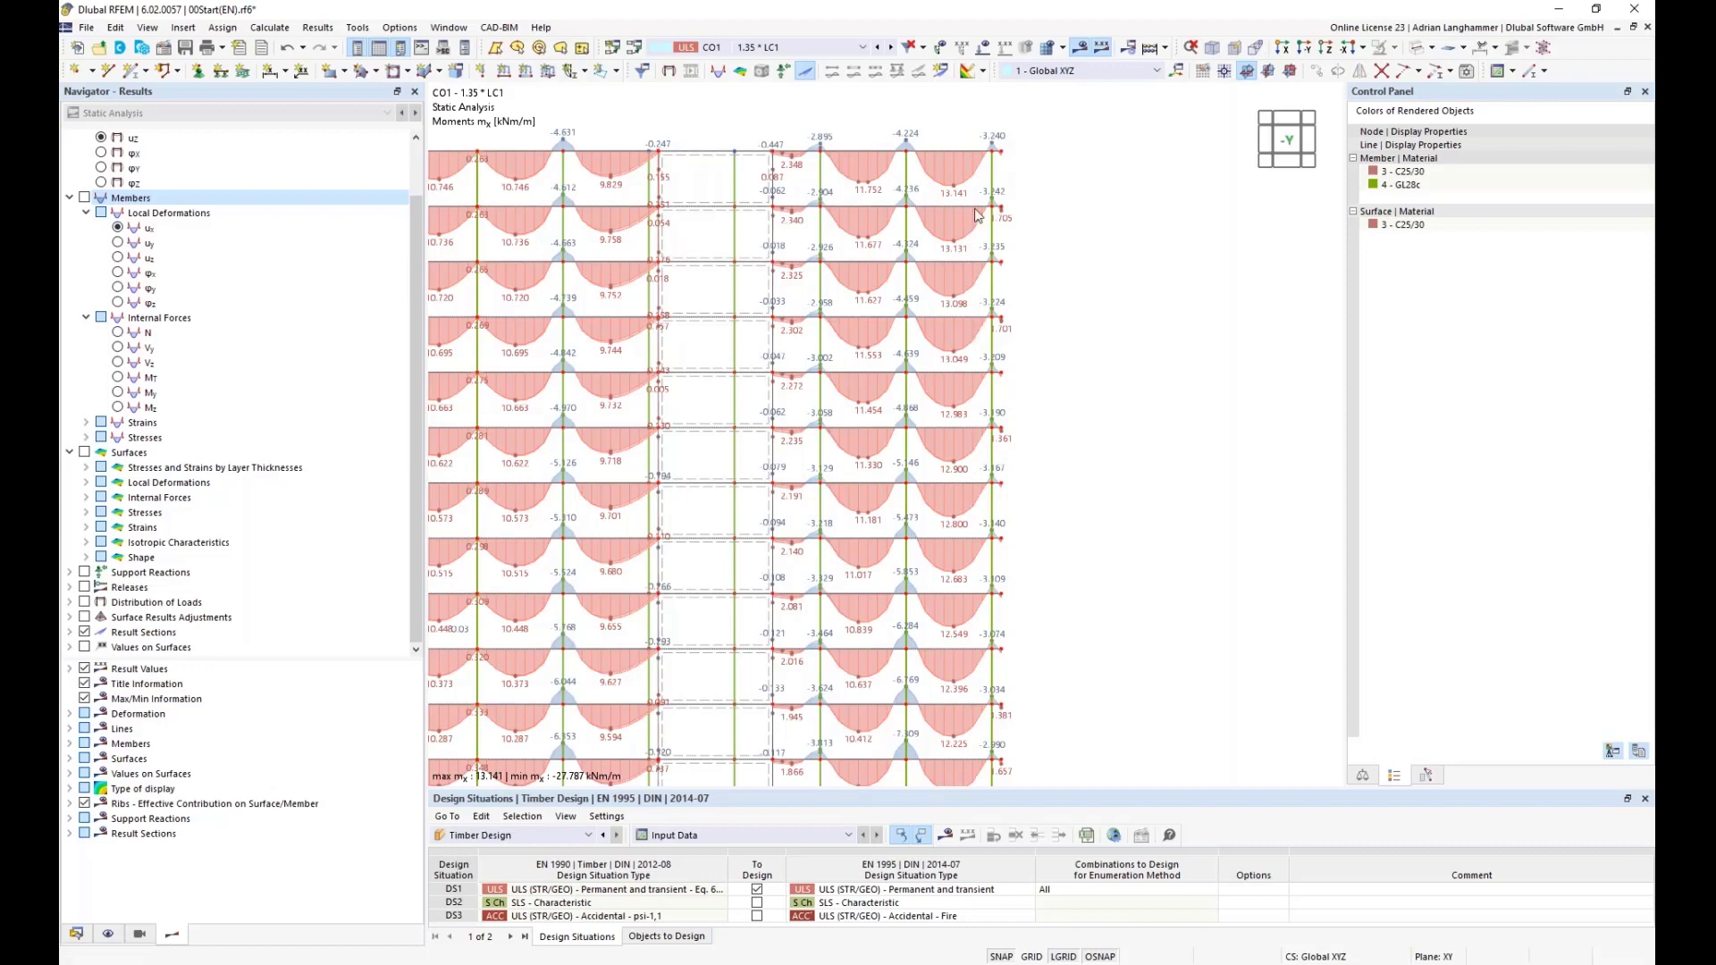
{"action": "middle_click_drag", "start_coordinate": [922, 526], "coordinate": [900, 510]}
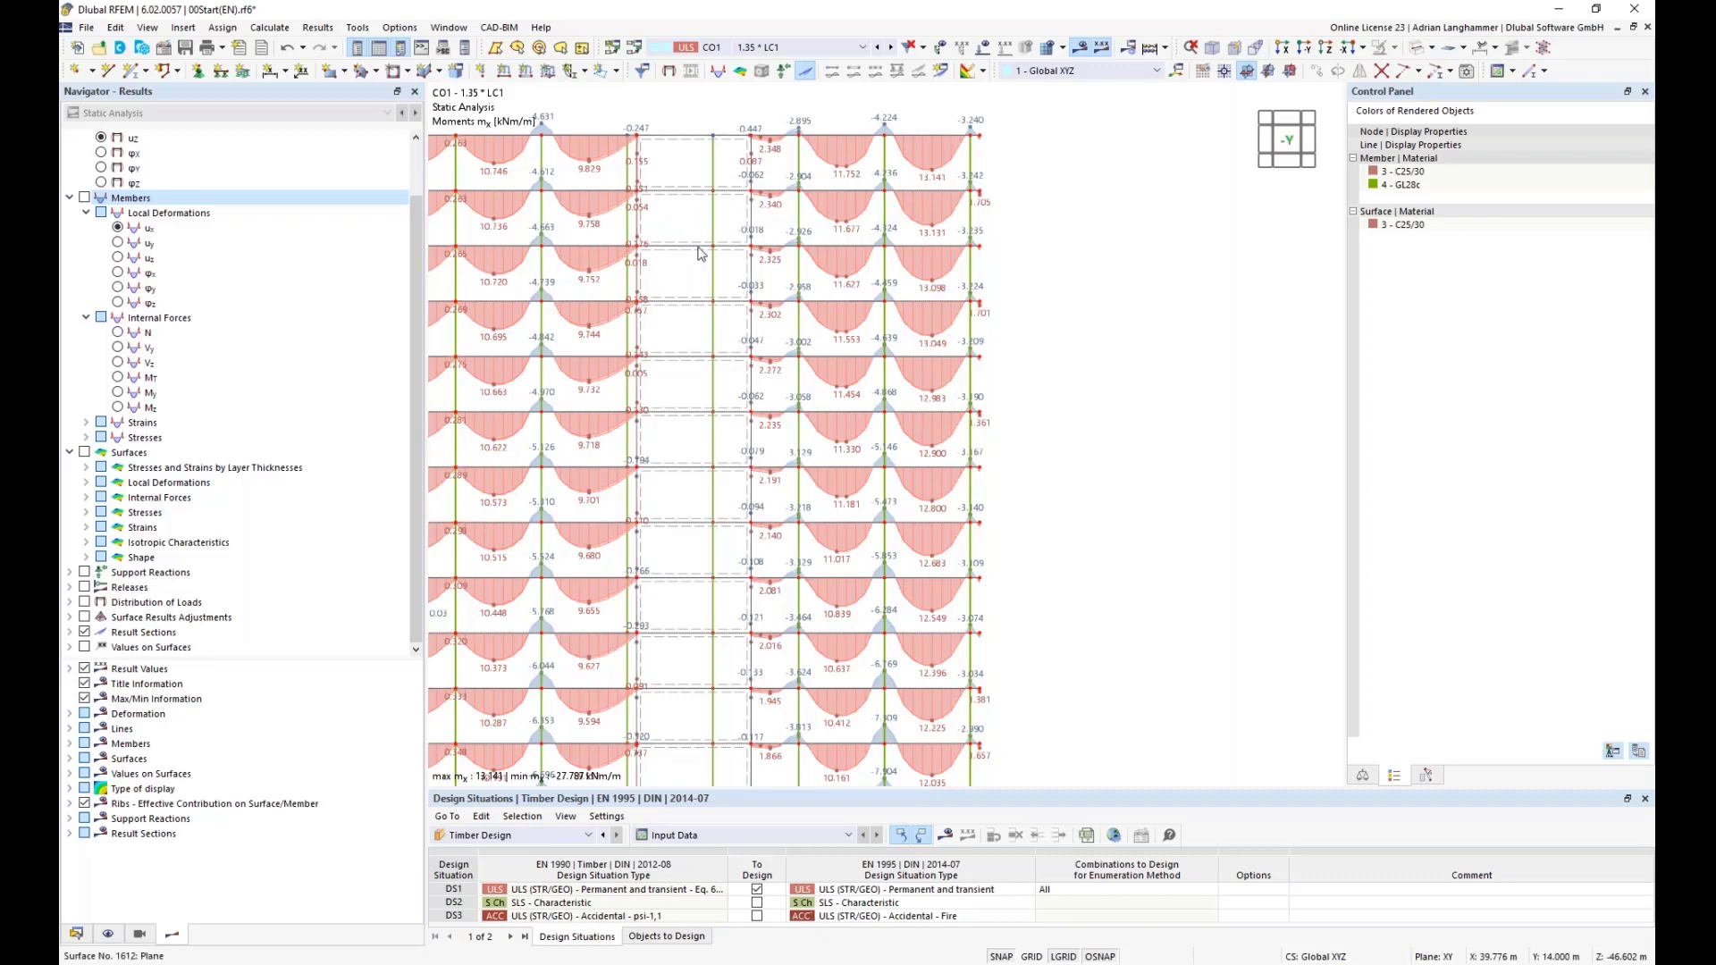
{"action": "middle_click_drag", "start_coordinate": [1111, 364], "coordinate": [1067, 348]}
{"action": "scroll", "coordinate": [1091, 365], "scroll_direction": "down", "scroll_amount": 2}
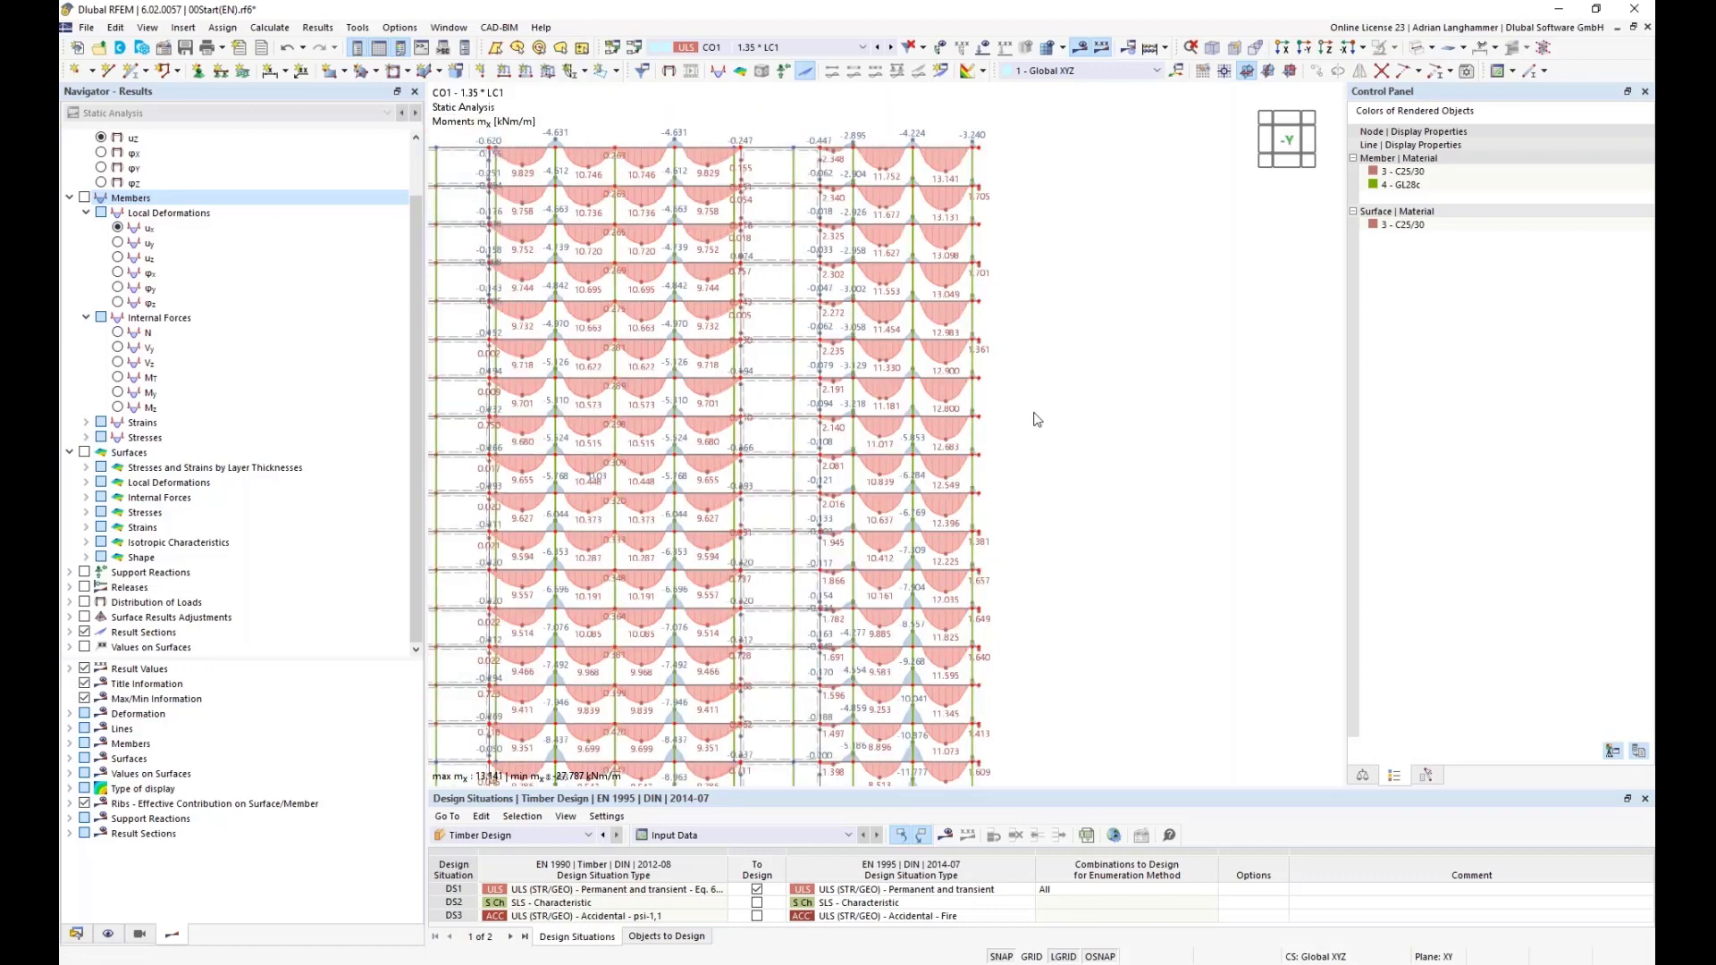
{"action": "scroll", "coordinate": [1034, 393], "scroll_direction": "down", "scroll_amount": 1}
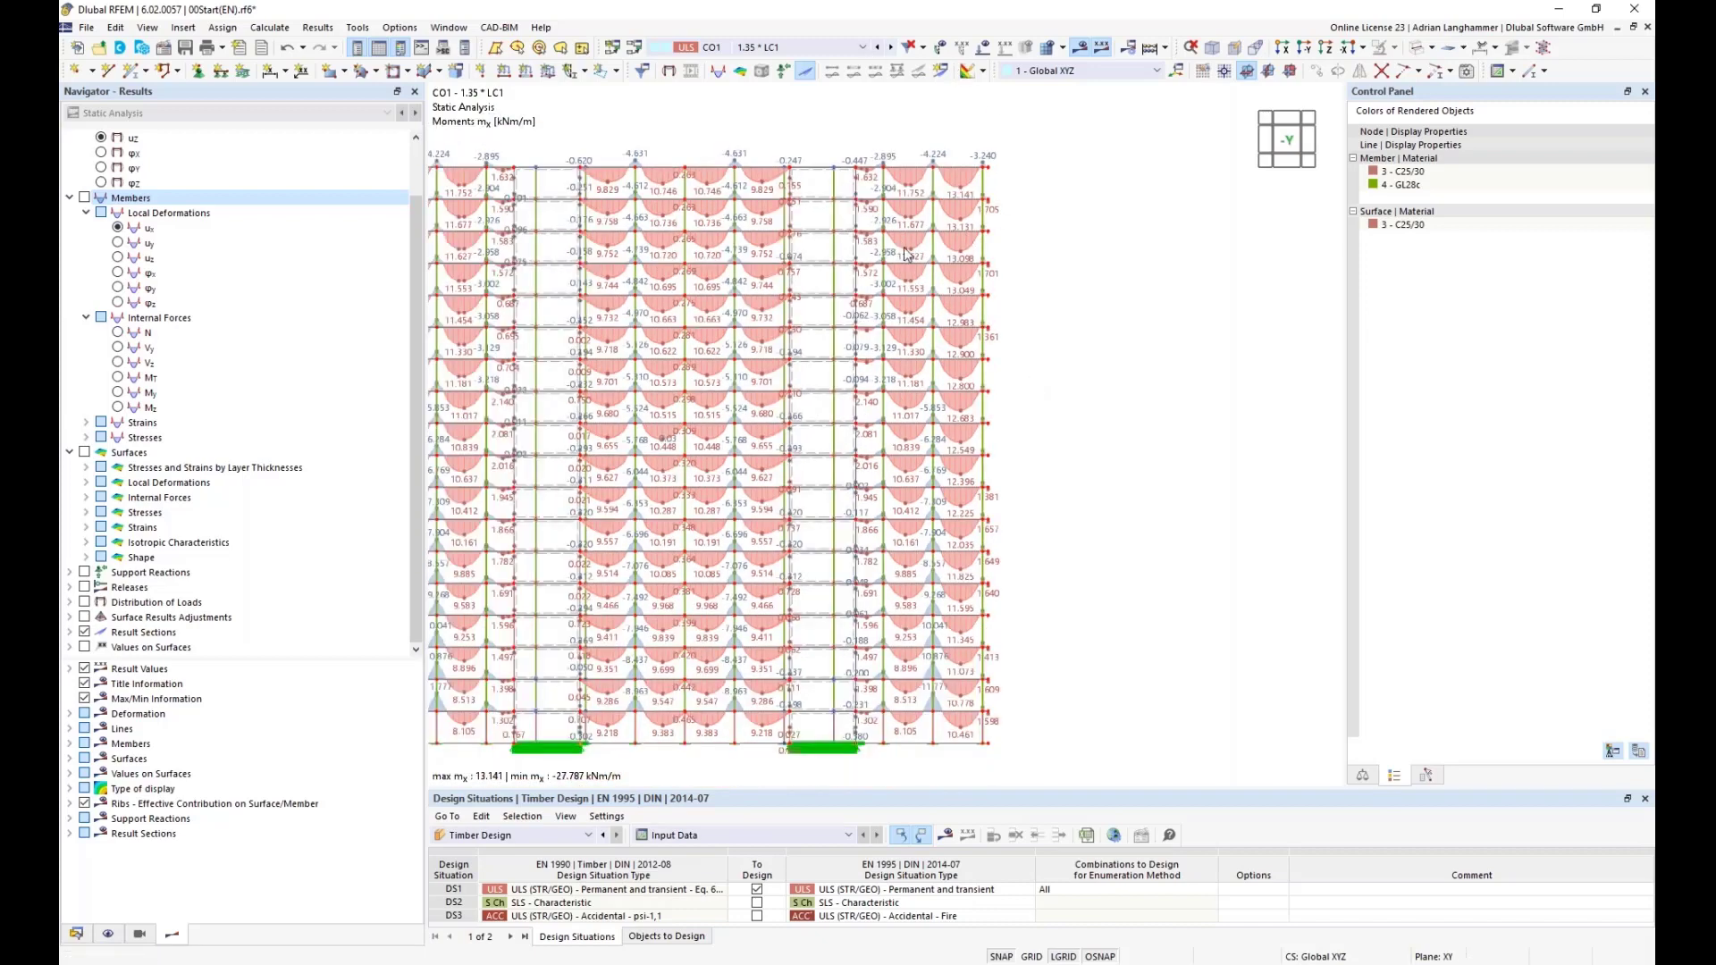
{"action": "middle_click_drag", "start_coordinate": [1099, 367], "coordinate": [1172, 296]}
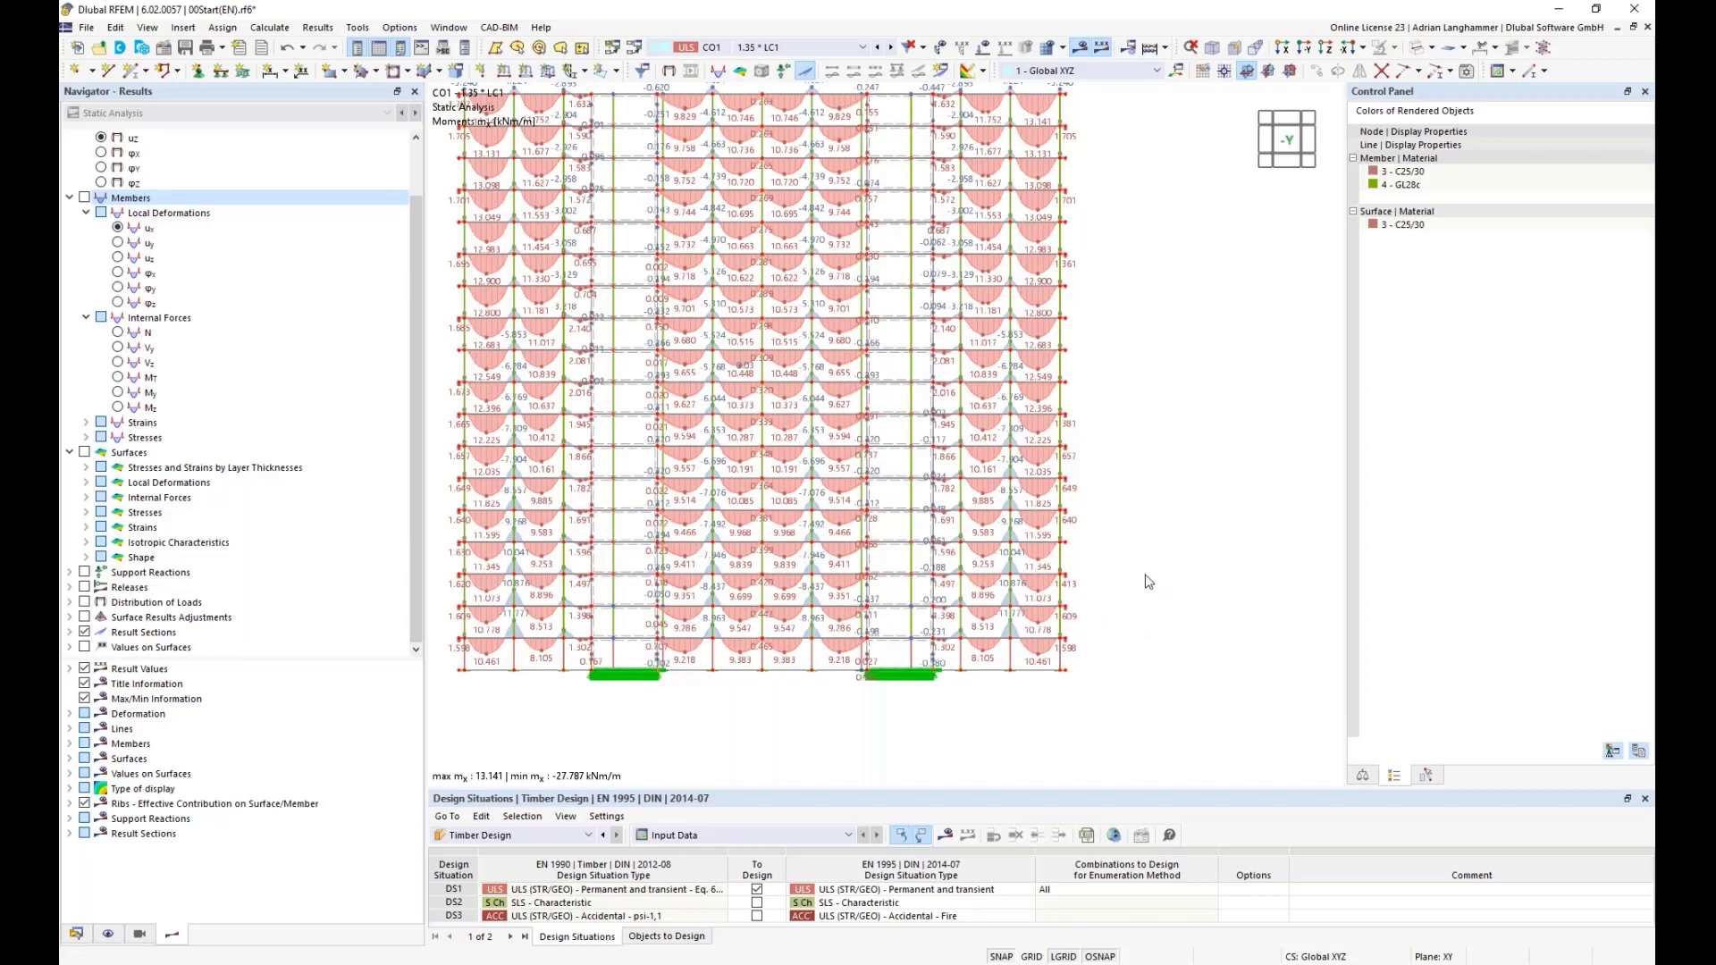
{"action": "middle_click_drag", "start_coordinate": [1136, 579], "coordinate": [1084, 624]}
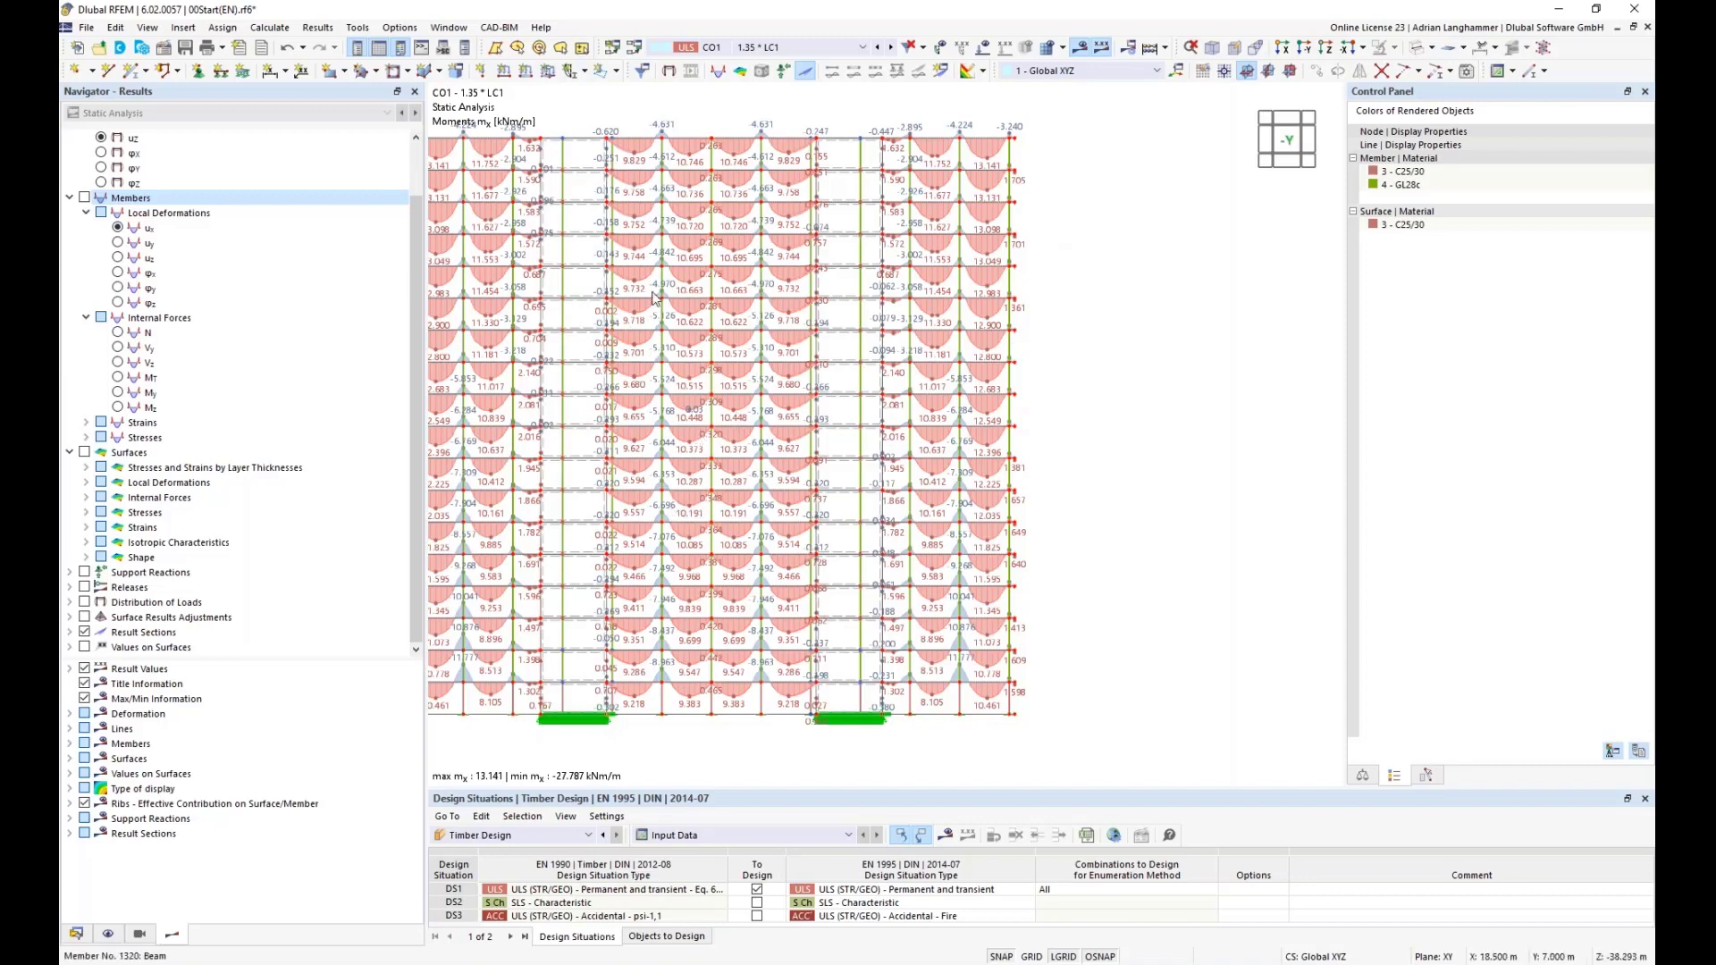
{"action": "middle_click_drag", "start_coordinate": [1133, 490], "coordinate": [1104, 503]}
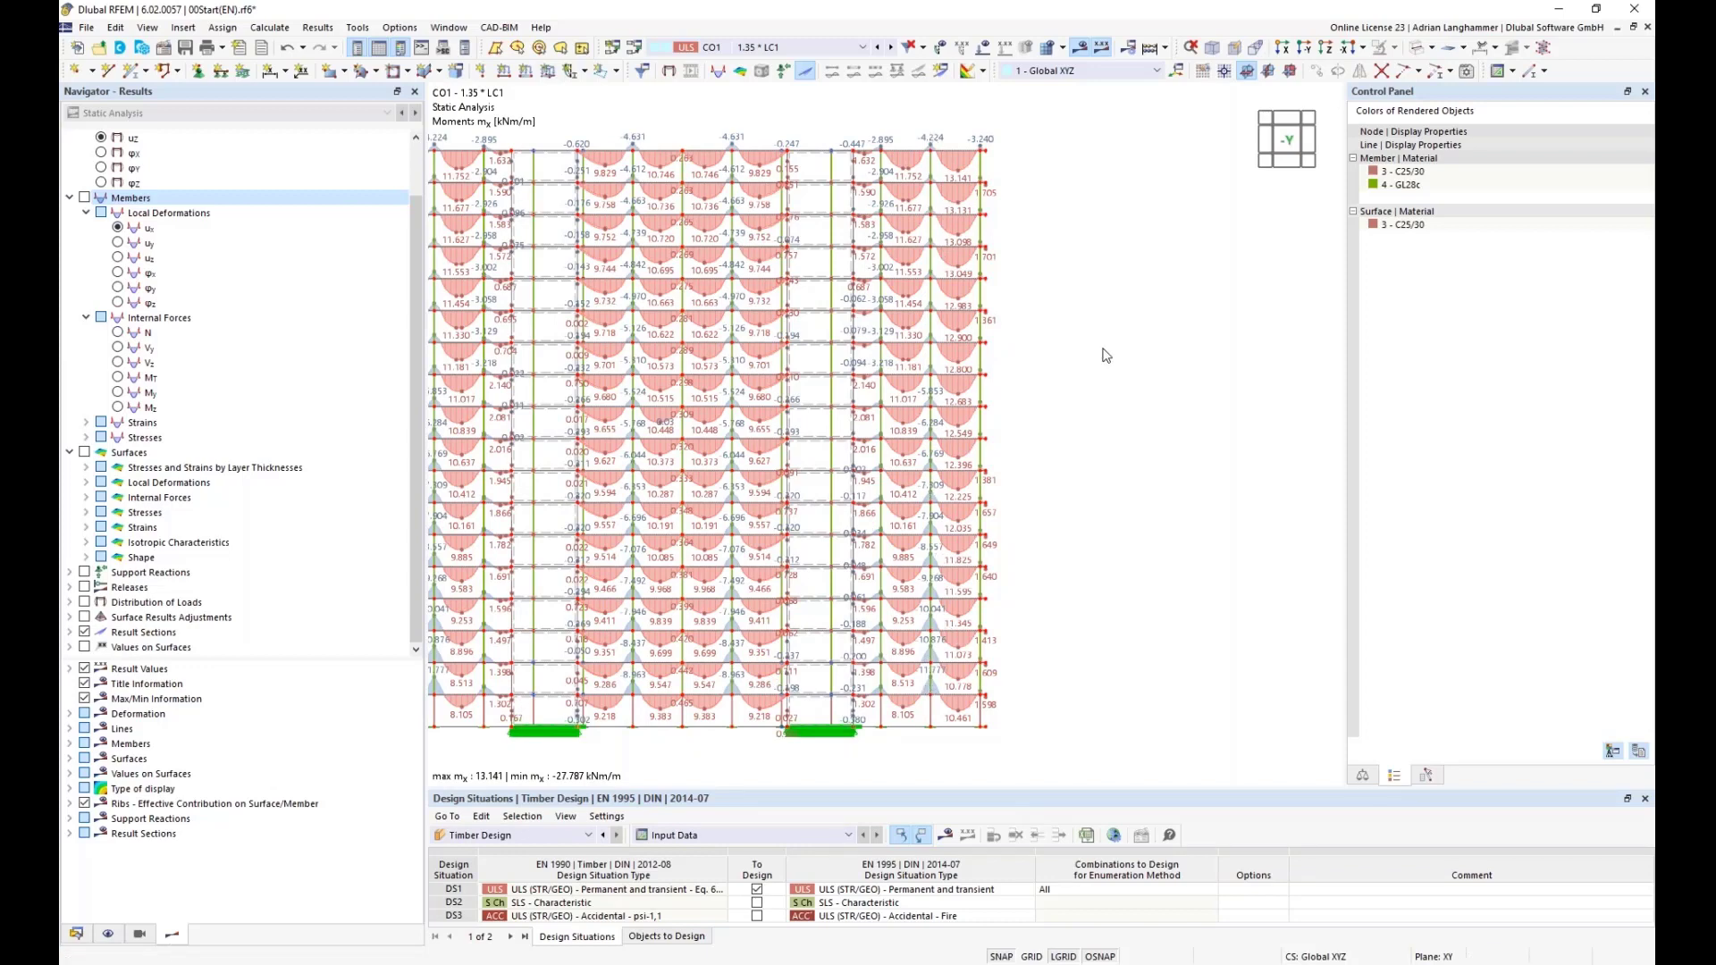
{"action": "middle_click_drag", "start_coordinate": [1105, 353], "coordinate": [1213, 330]}
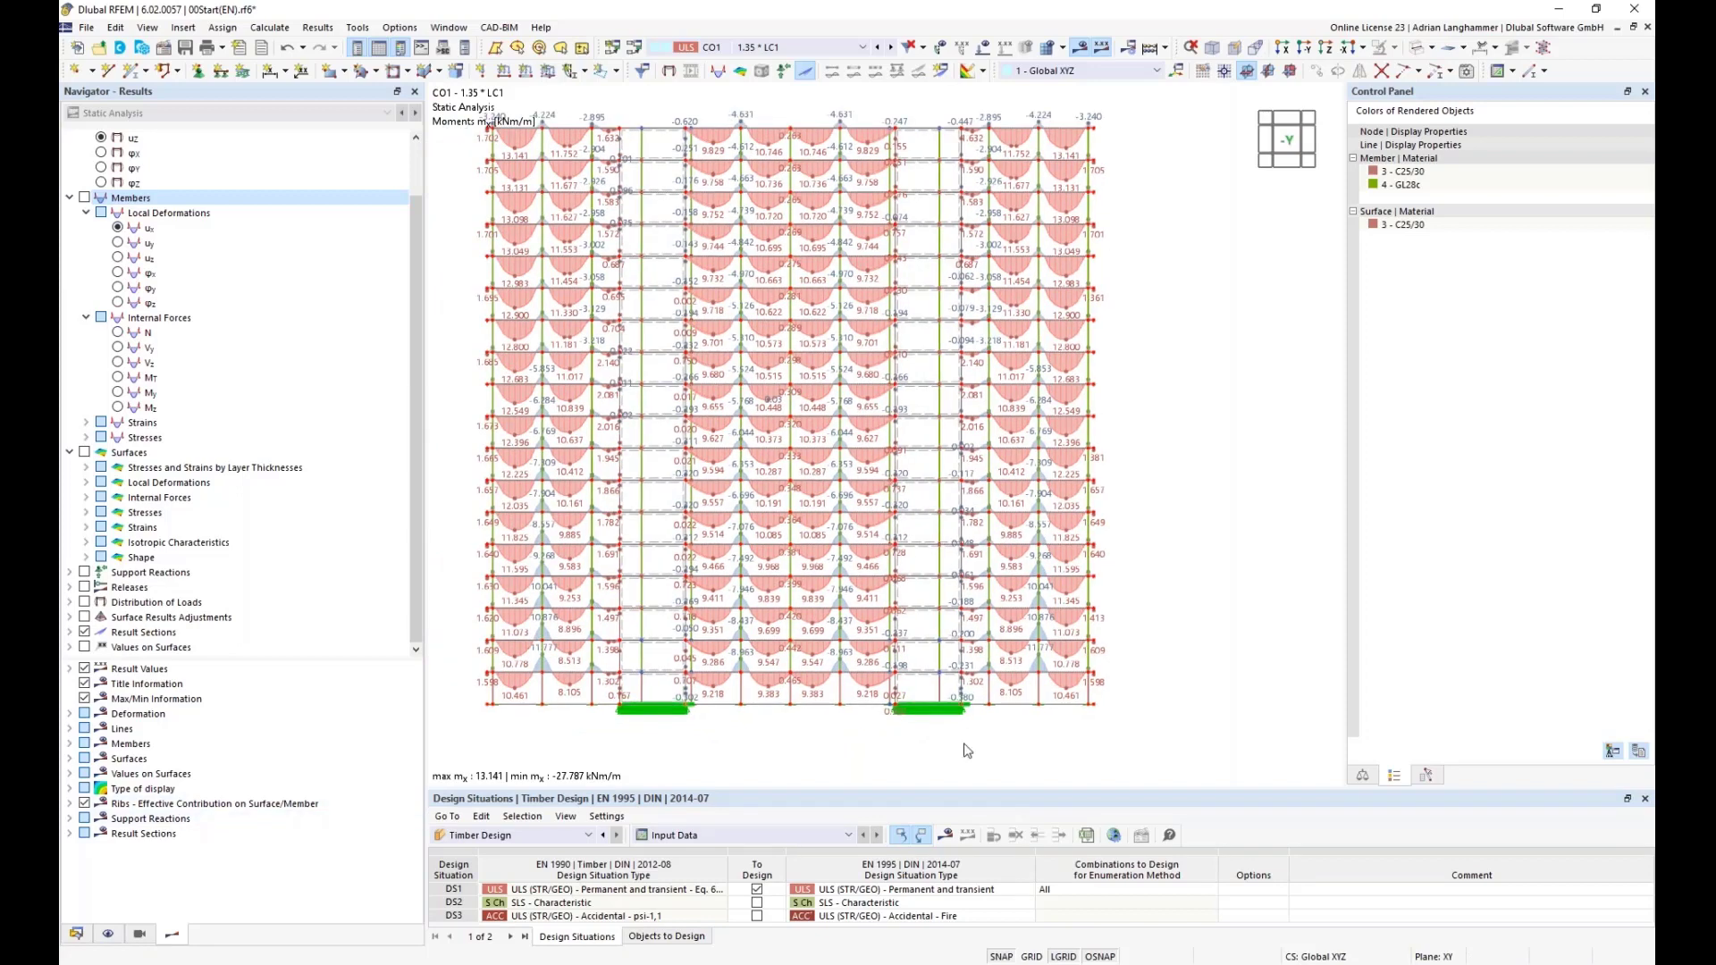
Activate the Construction Stages Analysis (CSA) add-on in the base data of the 00Start(EN) model.
{"action": "key", "text": "alt+Tab"}
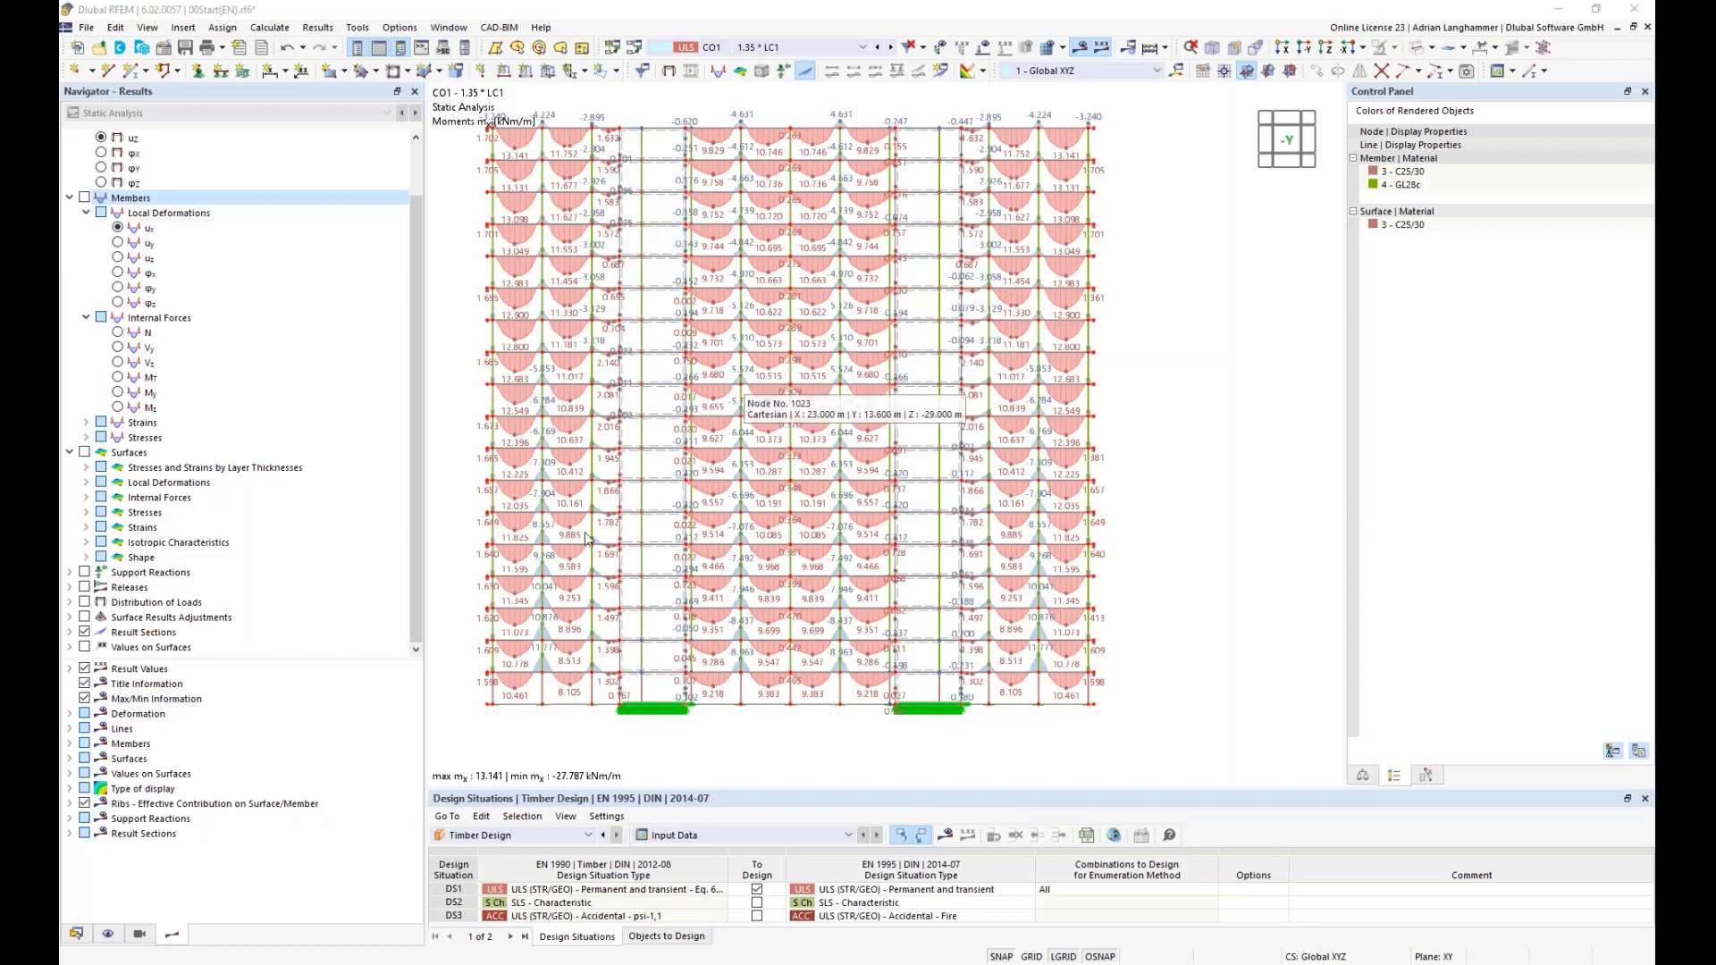
{"action": "left_click", "coordinate": [80, 933]}
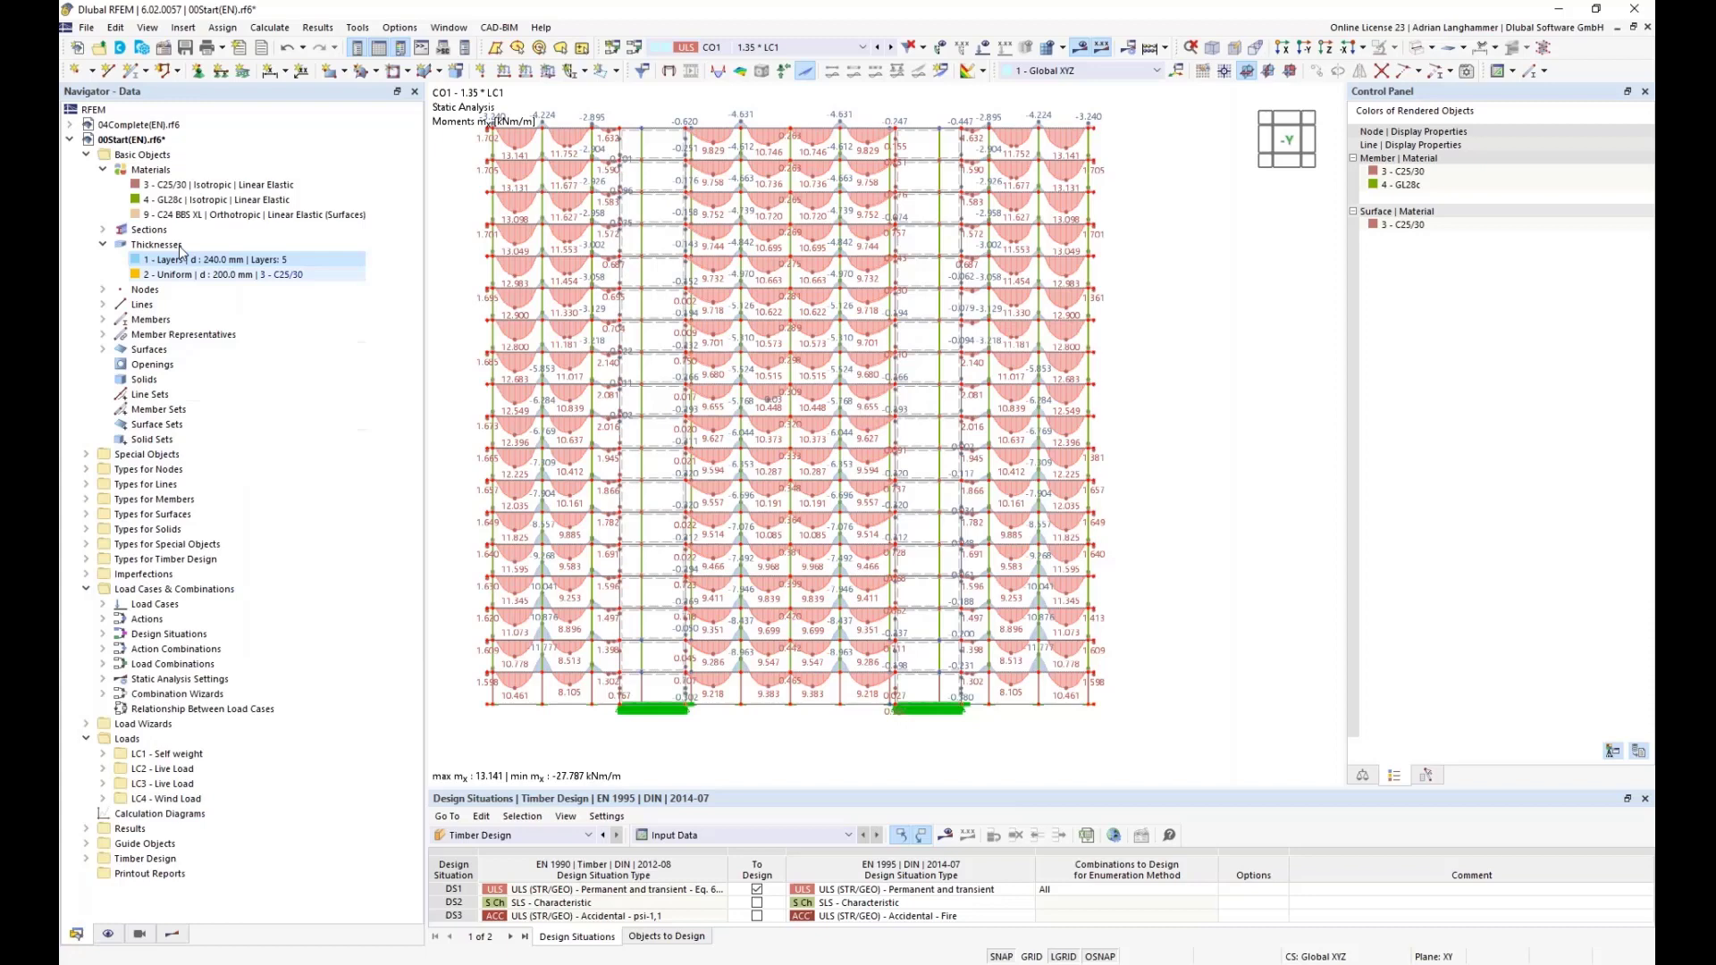
{"action": "right_click", "coordinate": [116, 140]}
{"action": "left_click", "coordinate": [165, 153]}
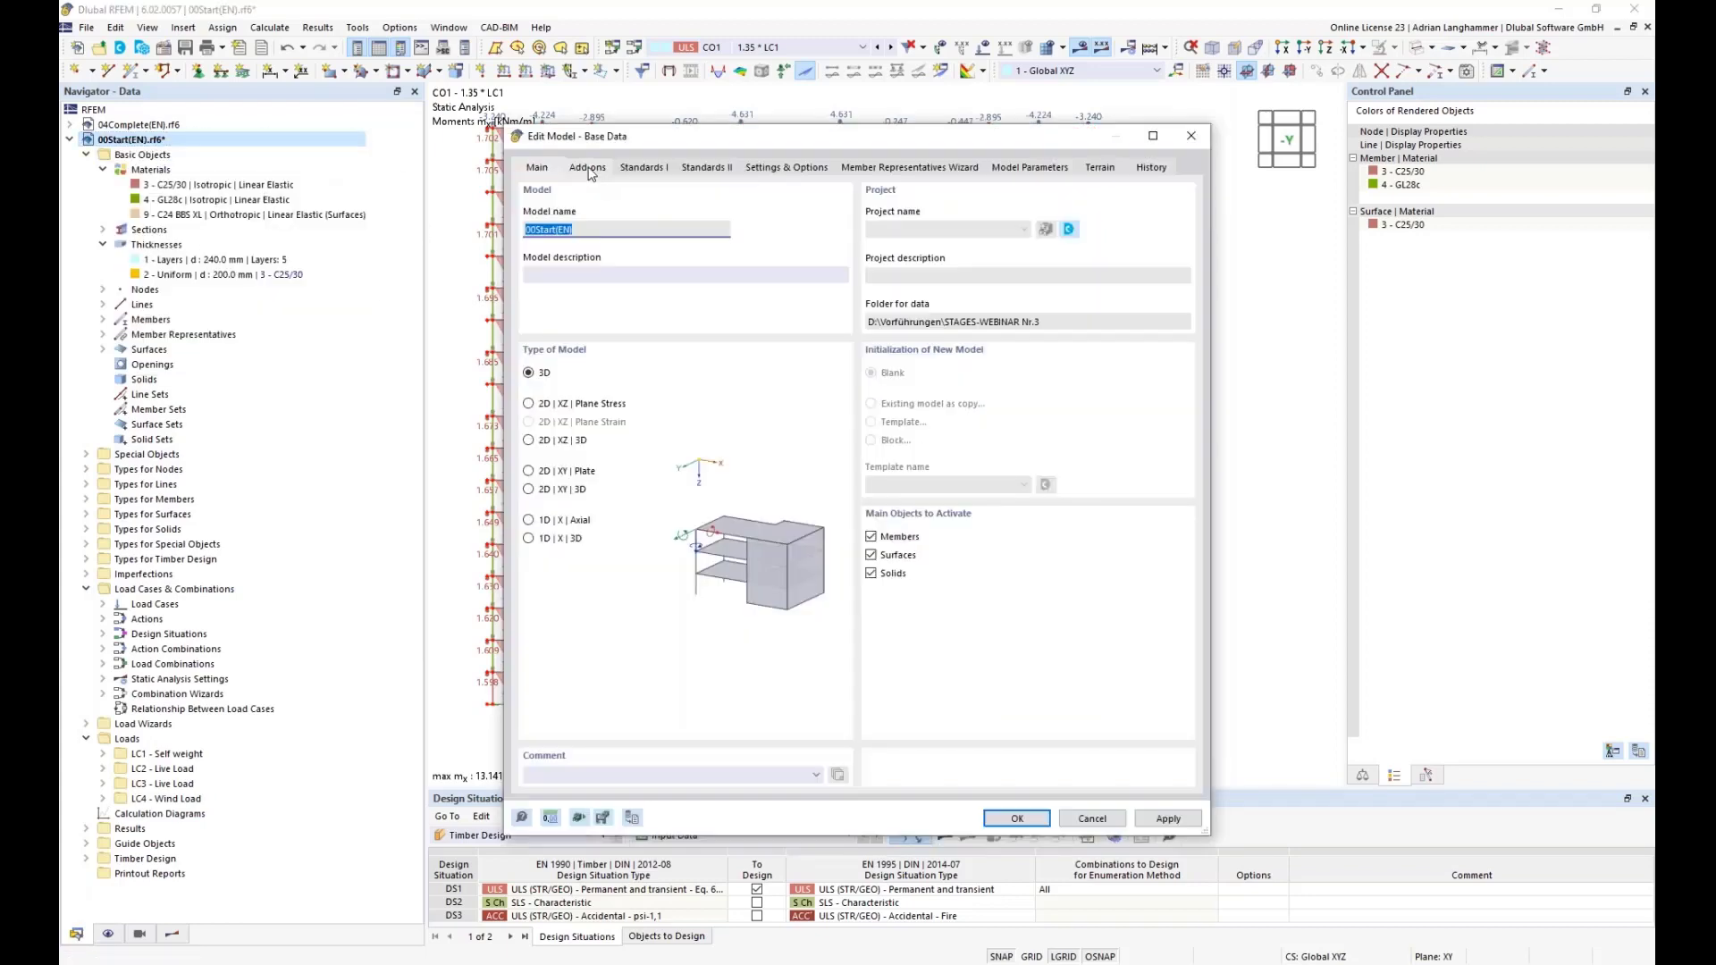
{"action": "left_click", "coordinate": [594, 169]}
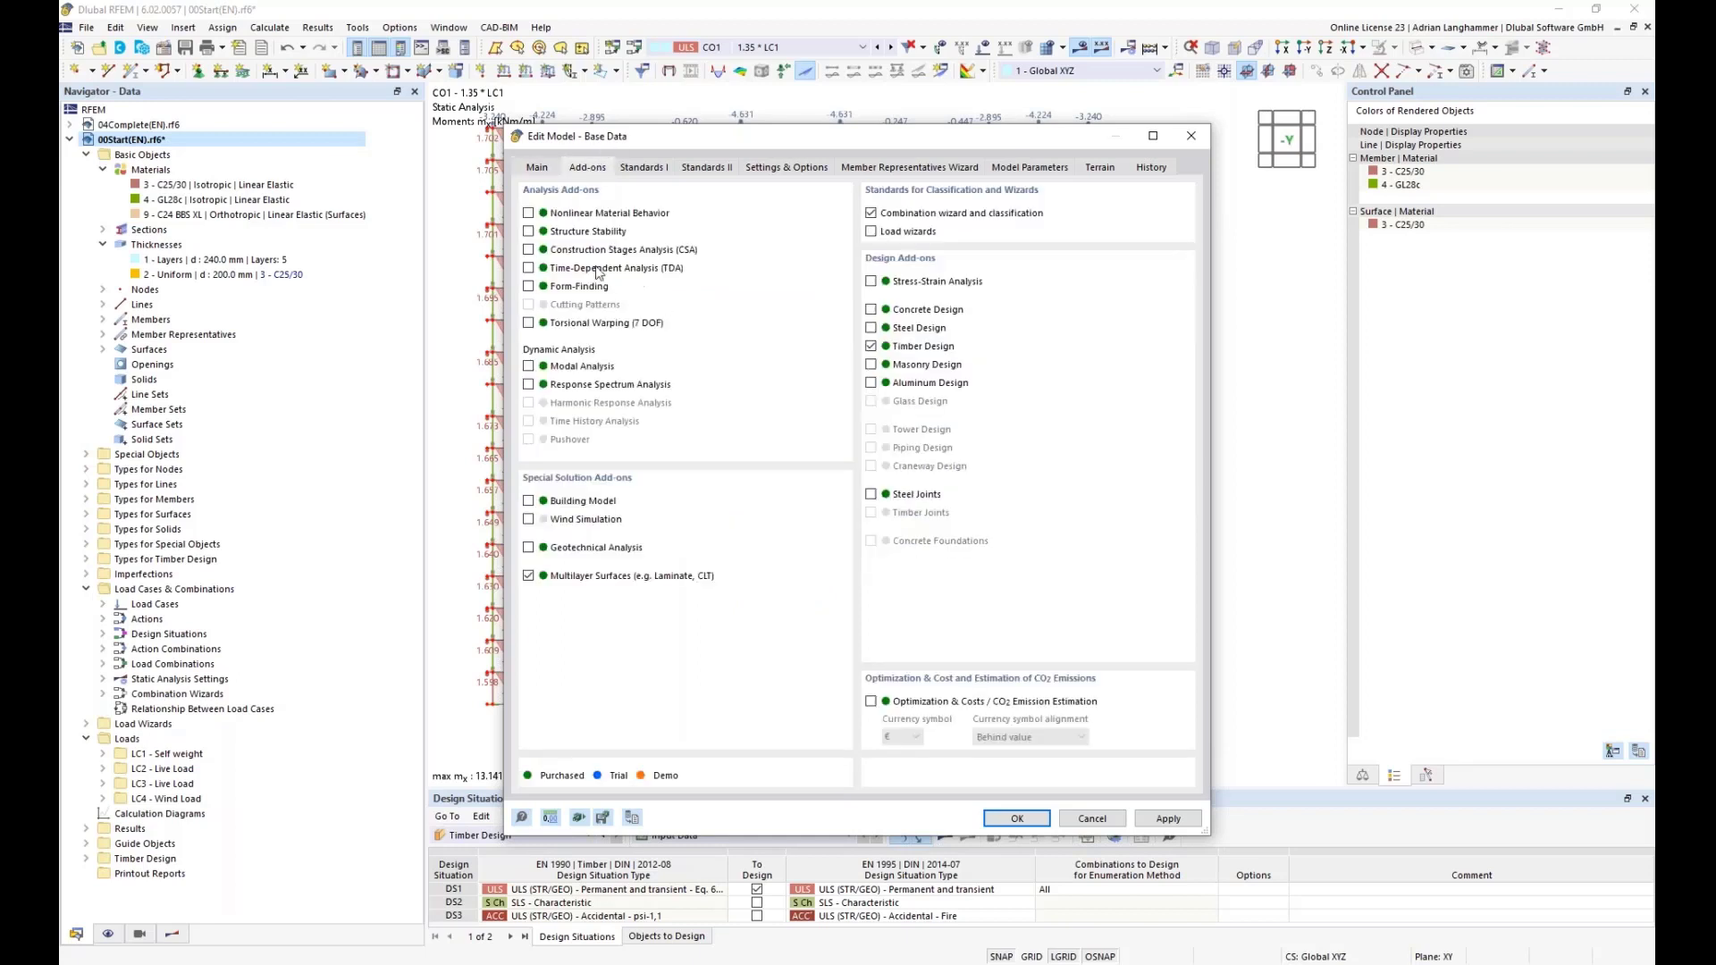
{"action": "left_click", "coordinate": [529, 251]}
{"action": "left_click", "coordinate": [1025, 822]}
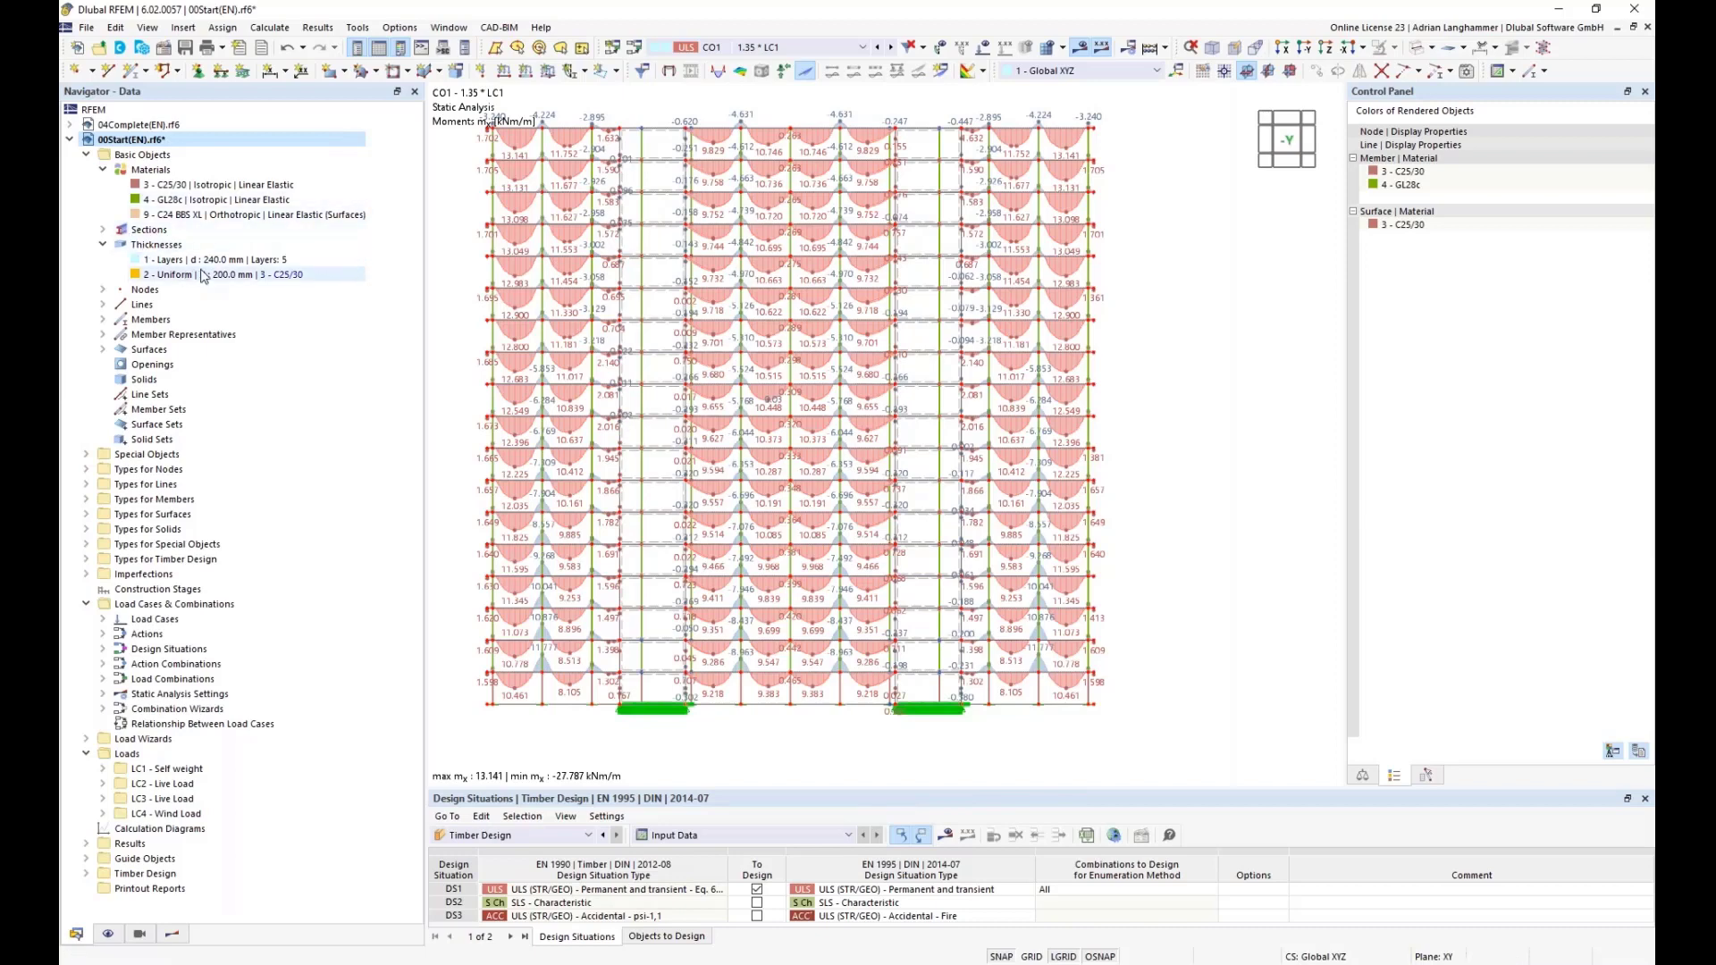
Create a starting construction stage and three following stages, each continuing from the previous one.
{"action": "left_click", "coordinate": [162, 589]}
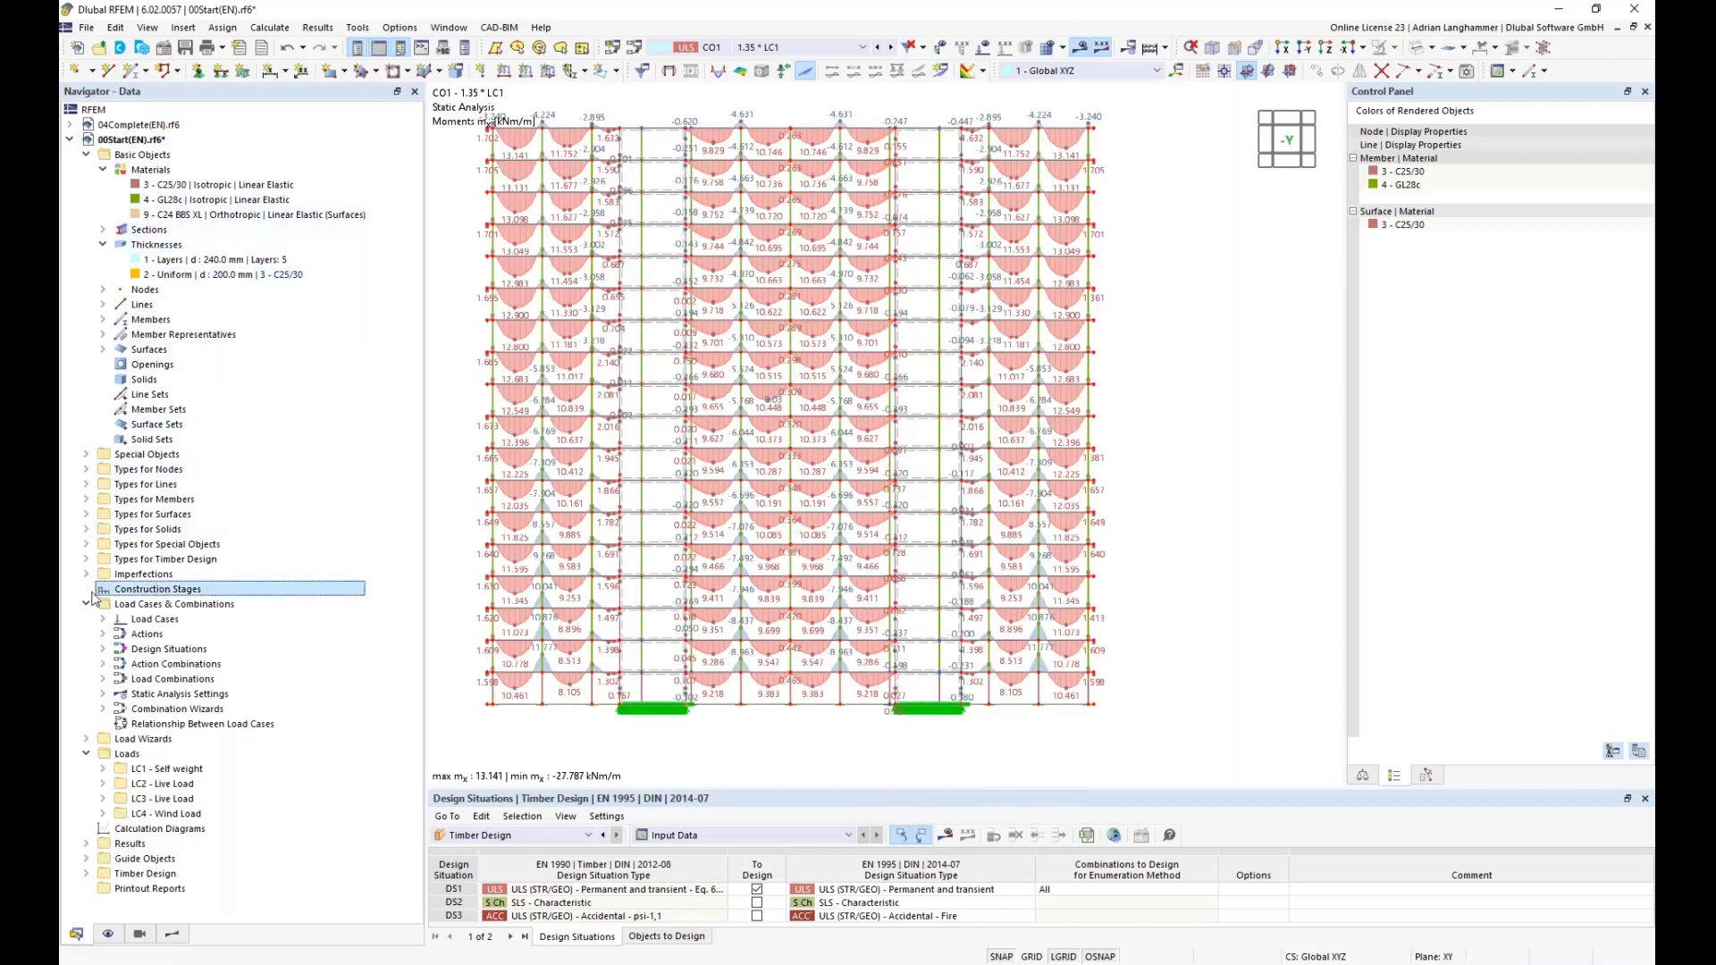
{"action": "right_click", "coordinate": [149, 589]}
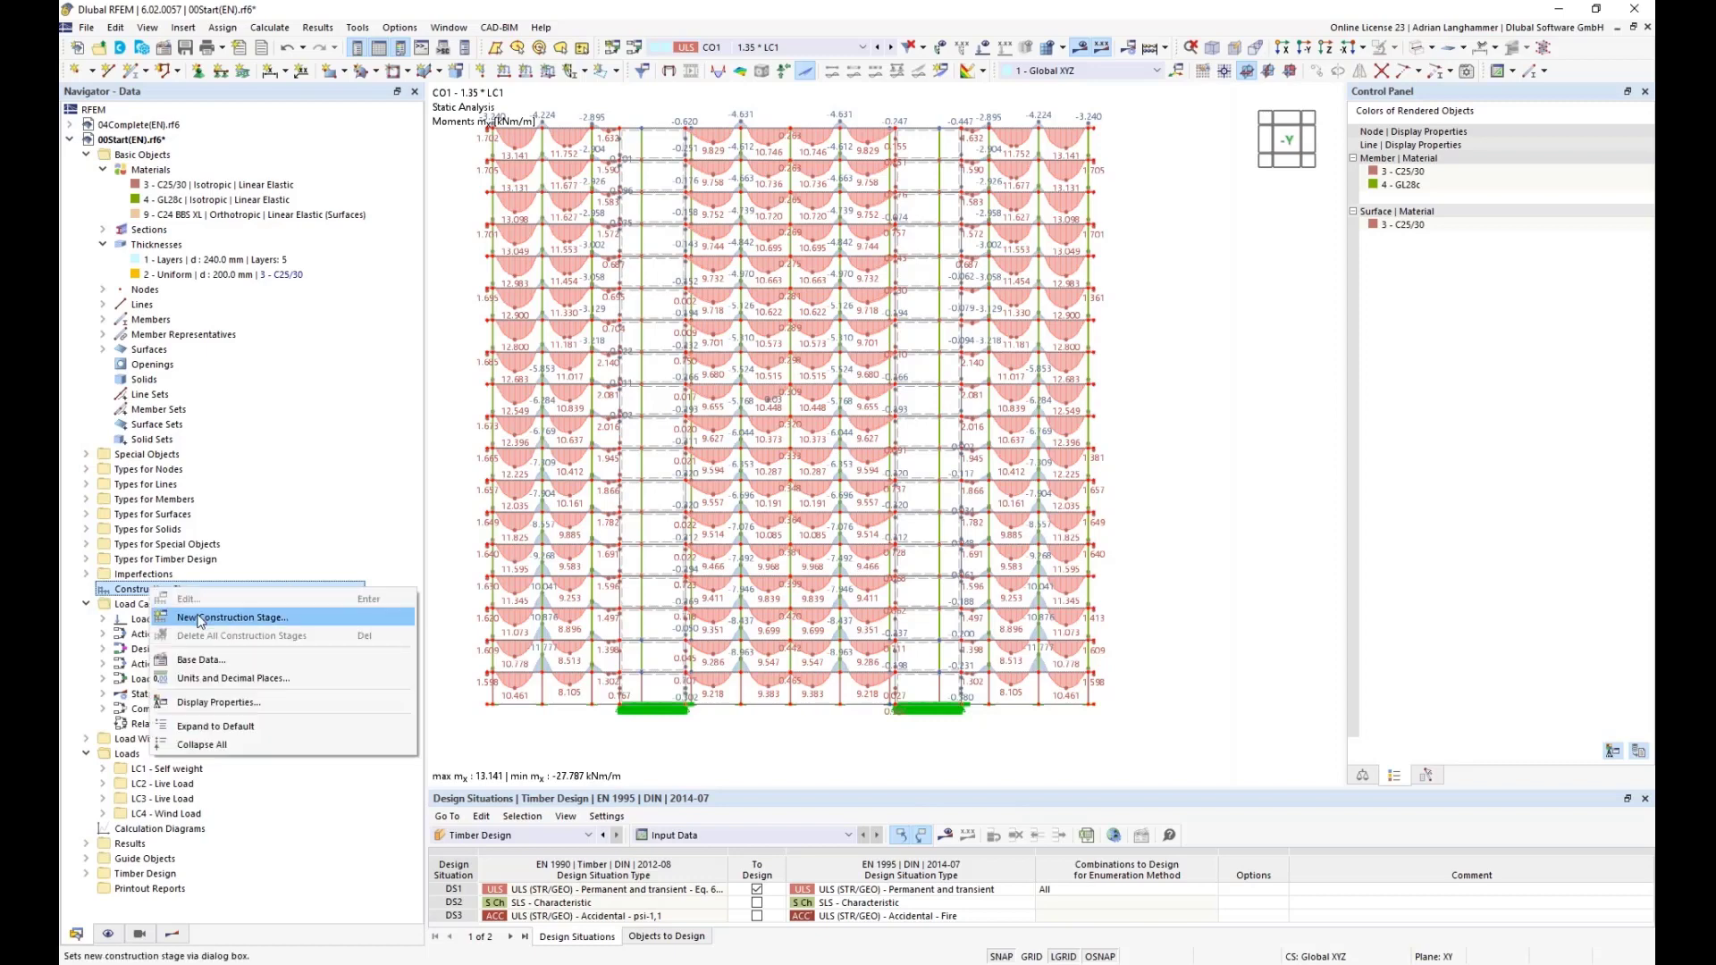
{"action": "right_click", "coordinate": [131, 589]}
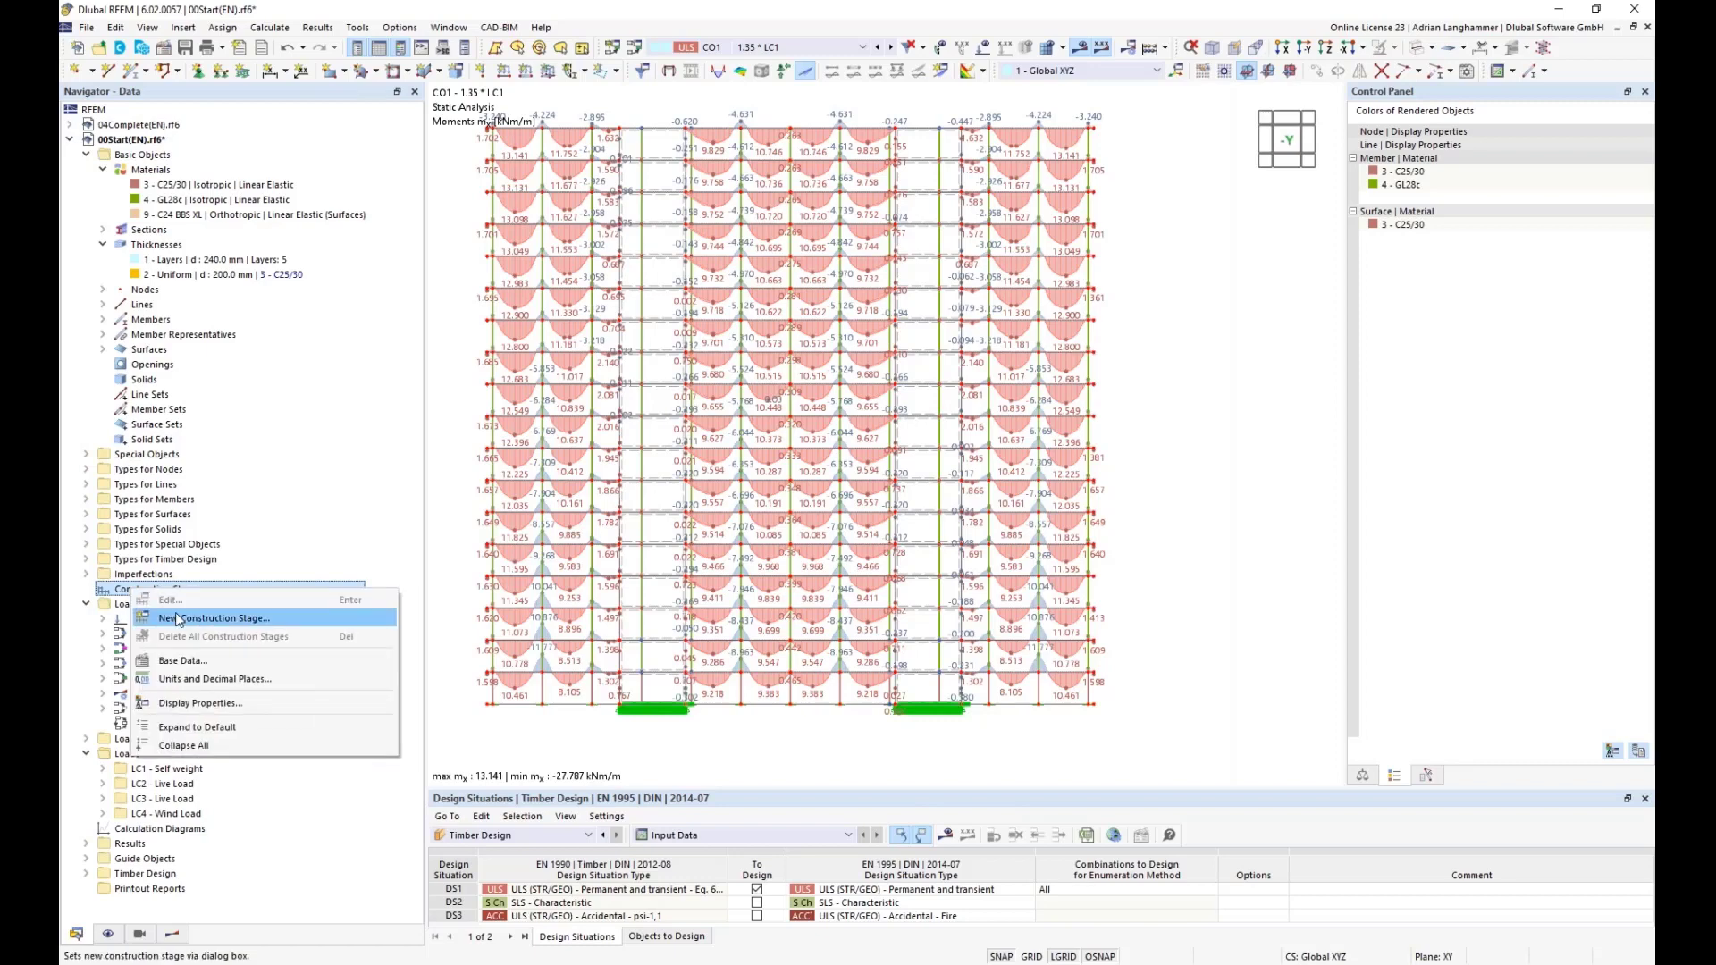
{"action": "left_click", "coordinate": [179, 619]}
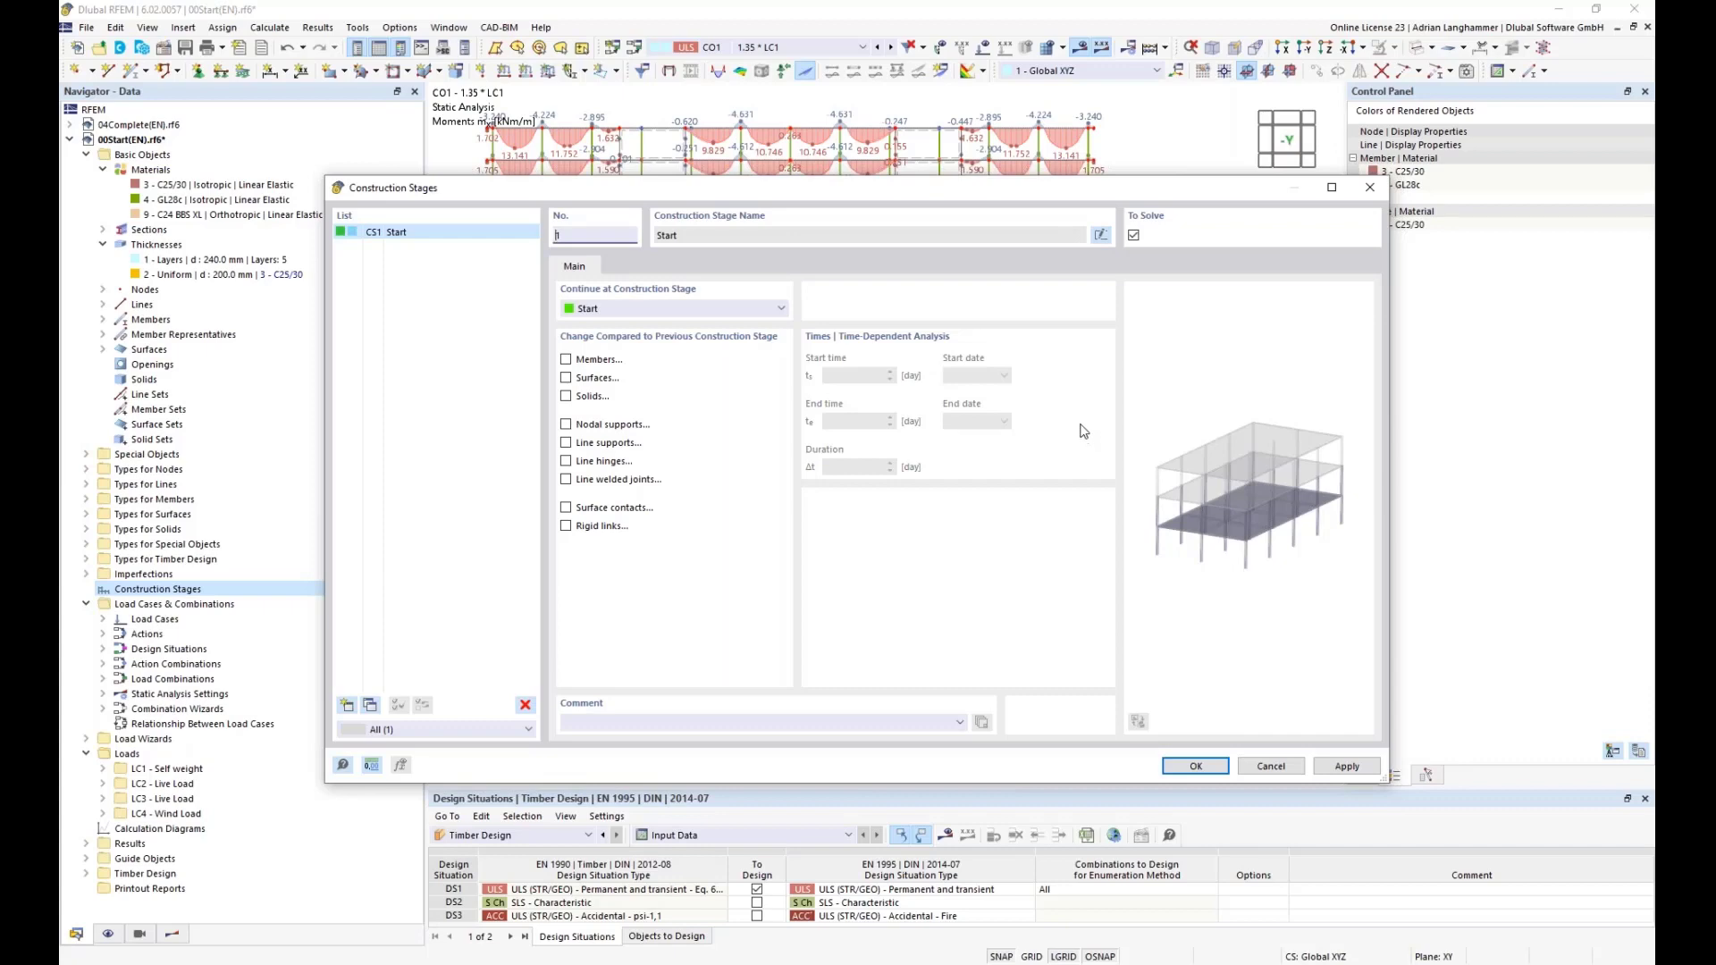
{"action": "left_click_drag", "start_coordinate": [880, 190], "coordinate": [885, 186]}
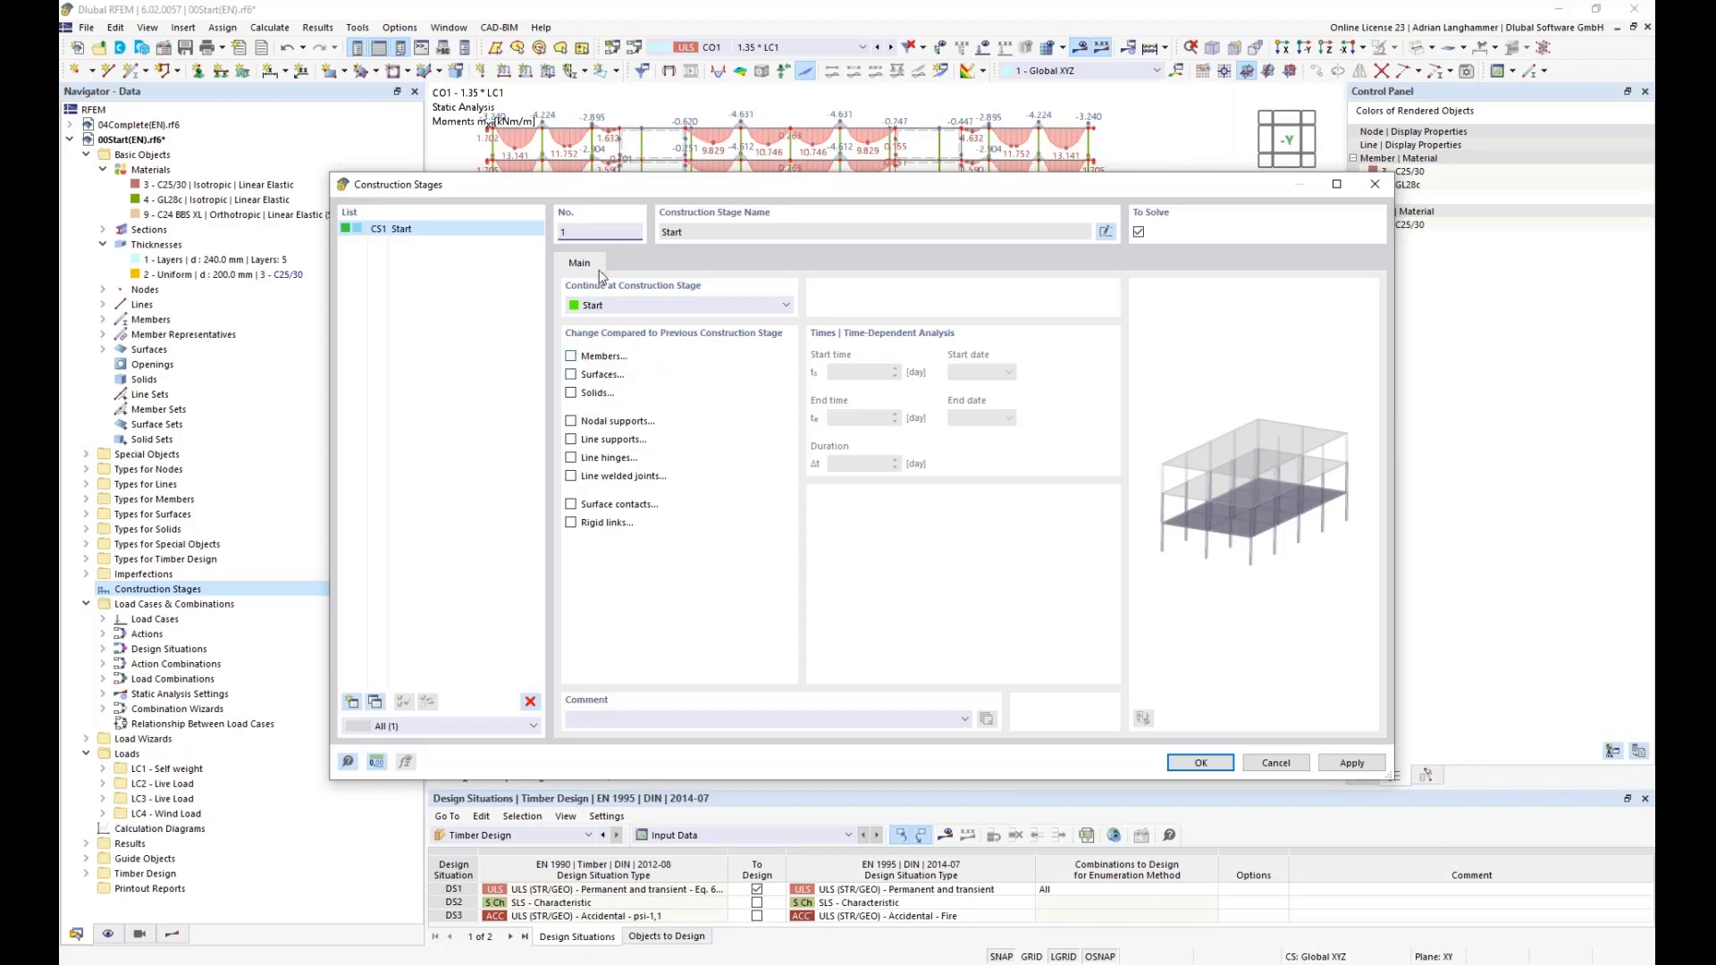
{"action": "left_click", "coordinate": [351, 703]}
{"action": "left_click", "coordinate": [352, 702]}
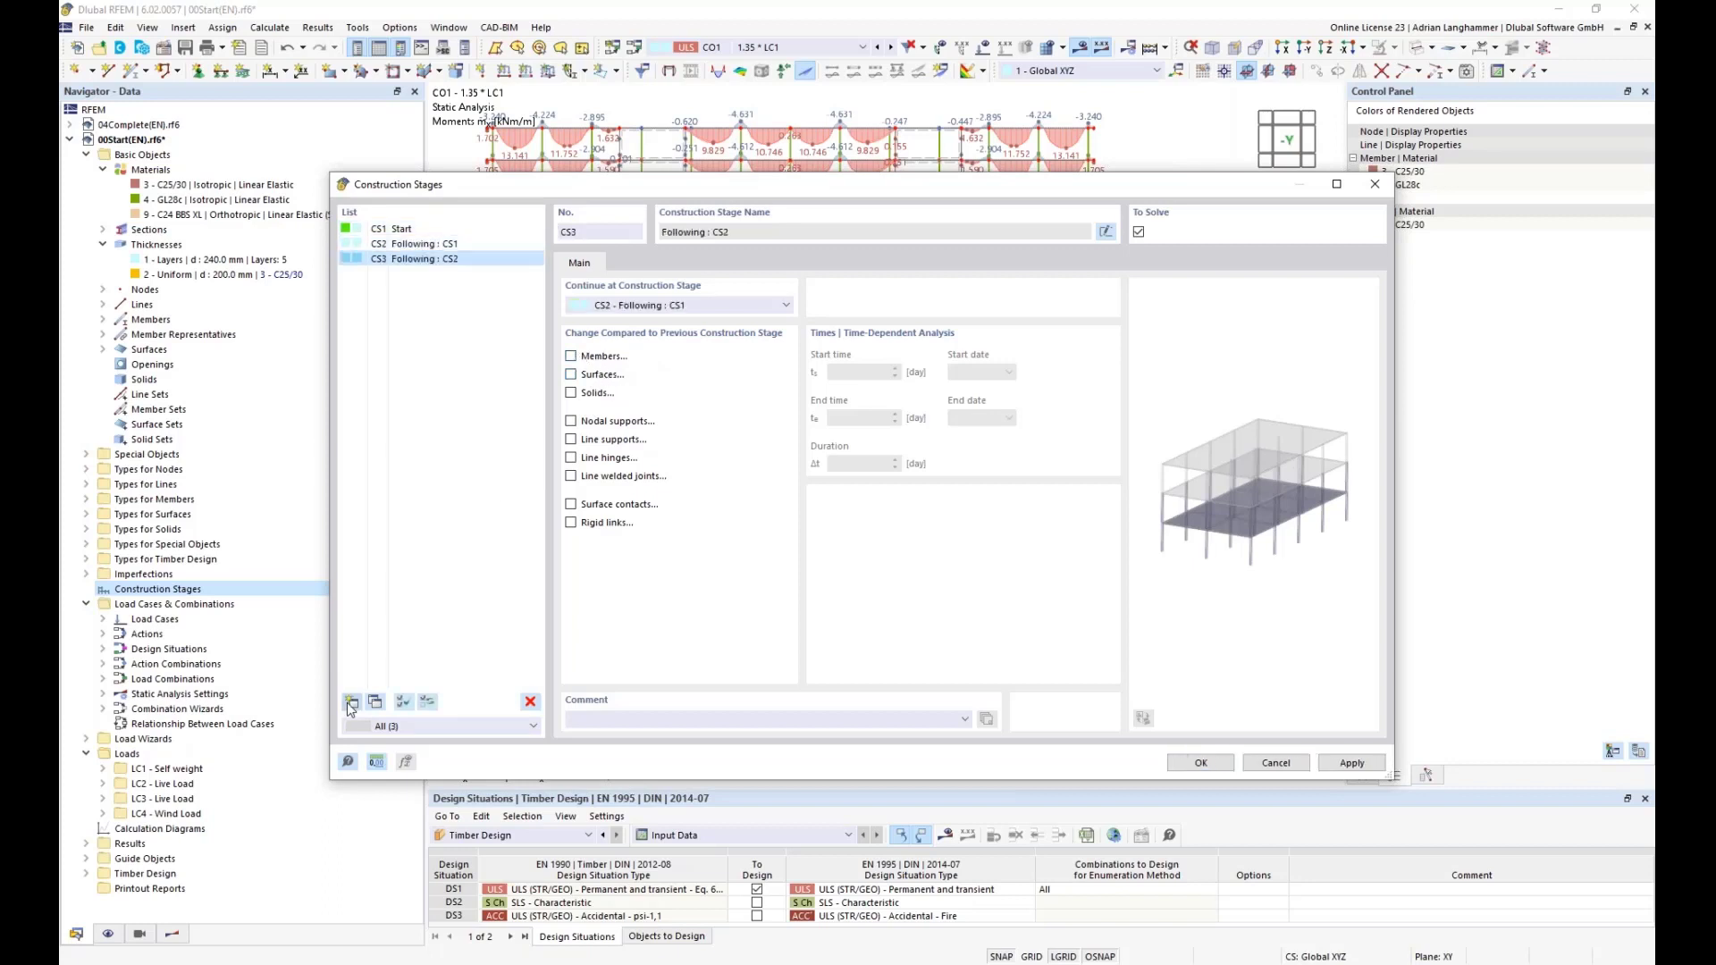
{"action": "left_click", "coordinate": [351, 702]}
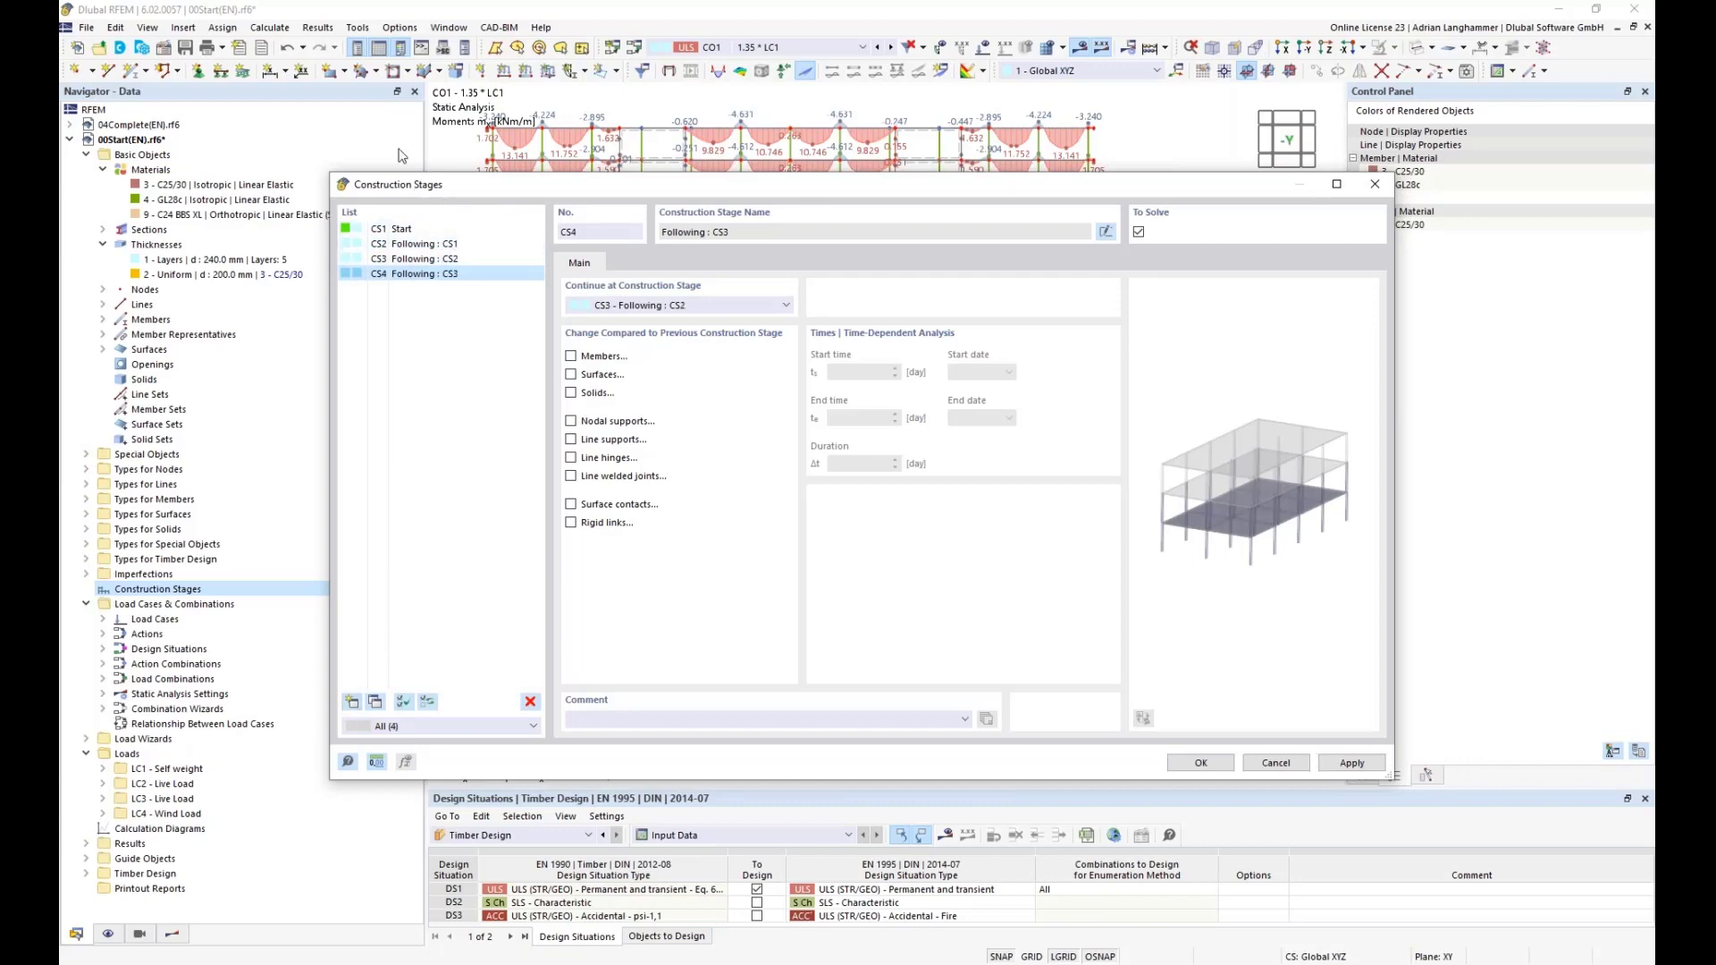
Enable member and surface changes for construction stage CS1 and add the lowest-story members 100-162 to it.
{"action": "left_click", "coordinate": [491, 232]}
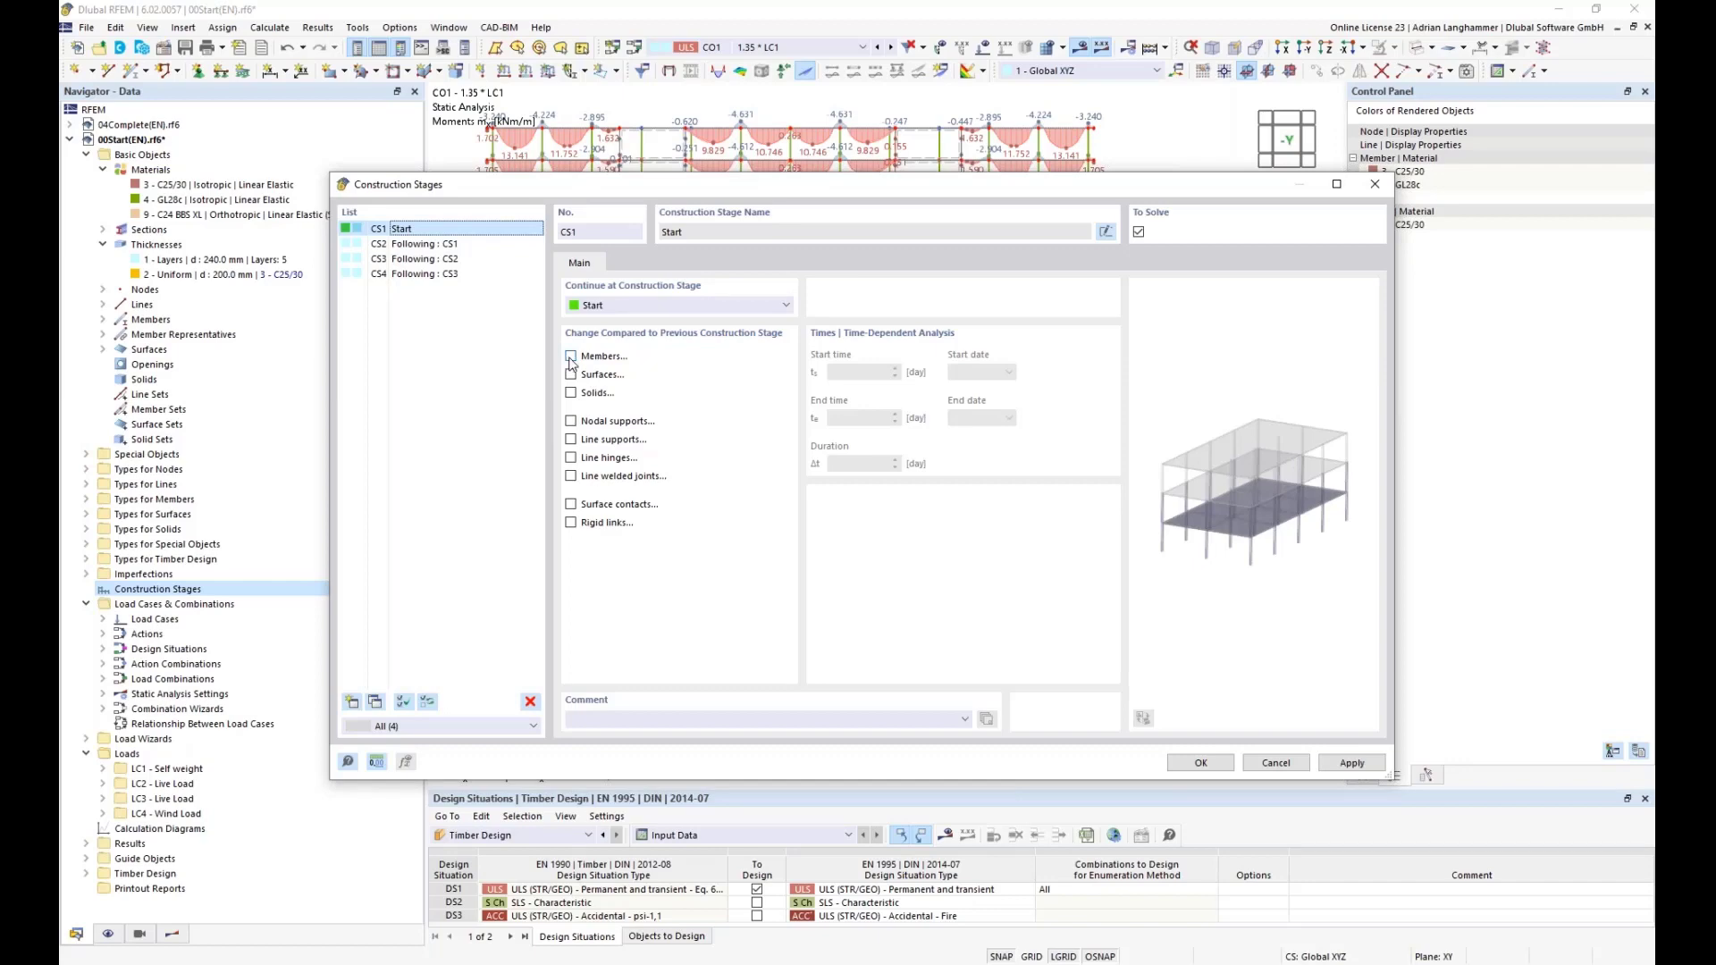
{"action": "left_click", "coordinate": [572, 357]}
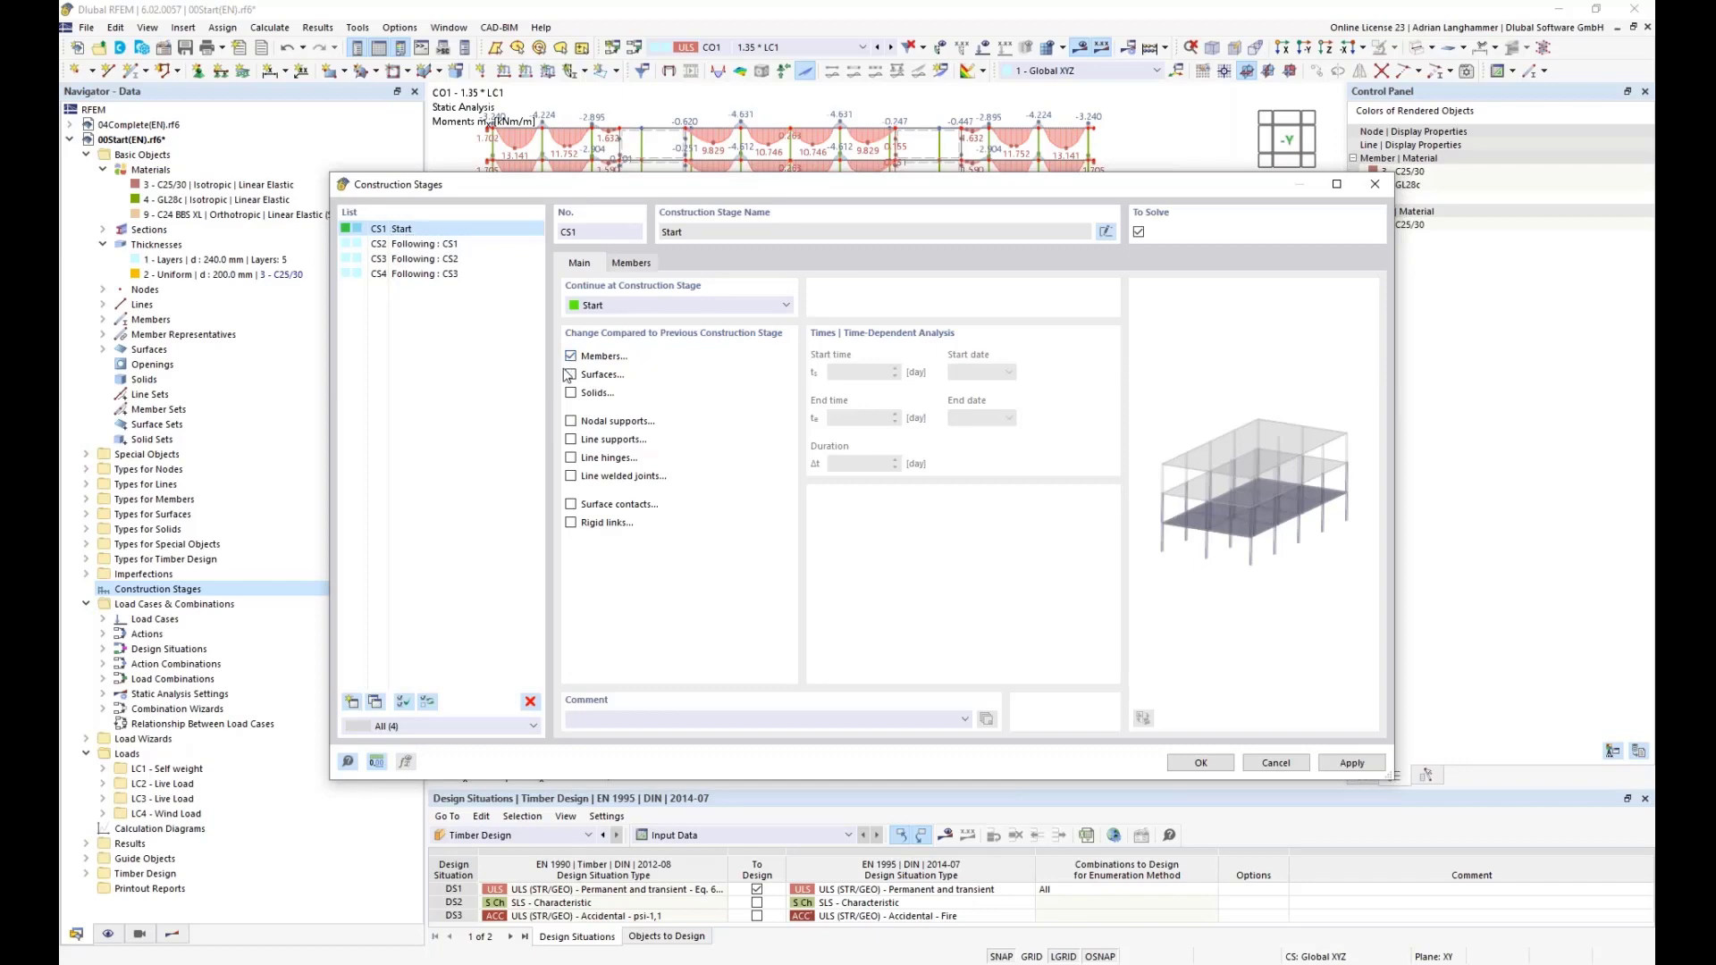
{"action": "left_click", "coordinate": [571, 377]}
{"action": "left_click", "coordinate": [634, 264]}
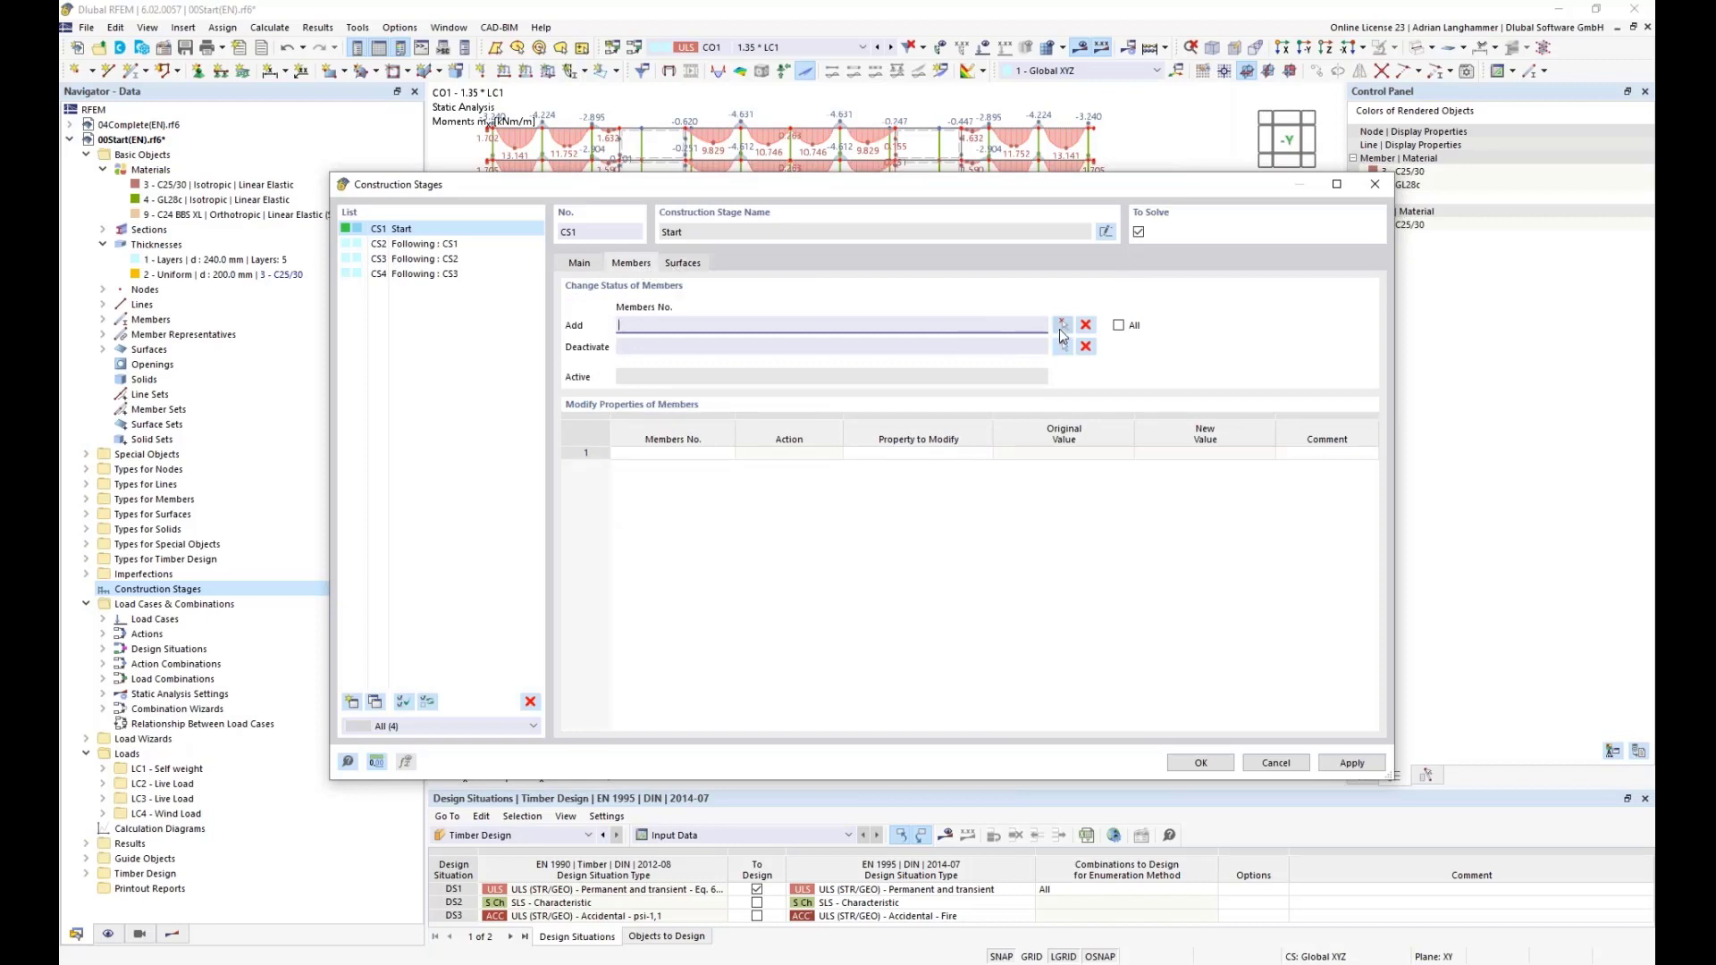
{"action": "left_click", "coordinate": [946, 346]}
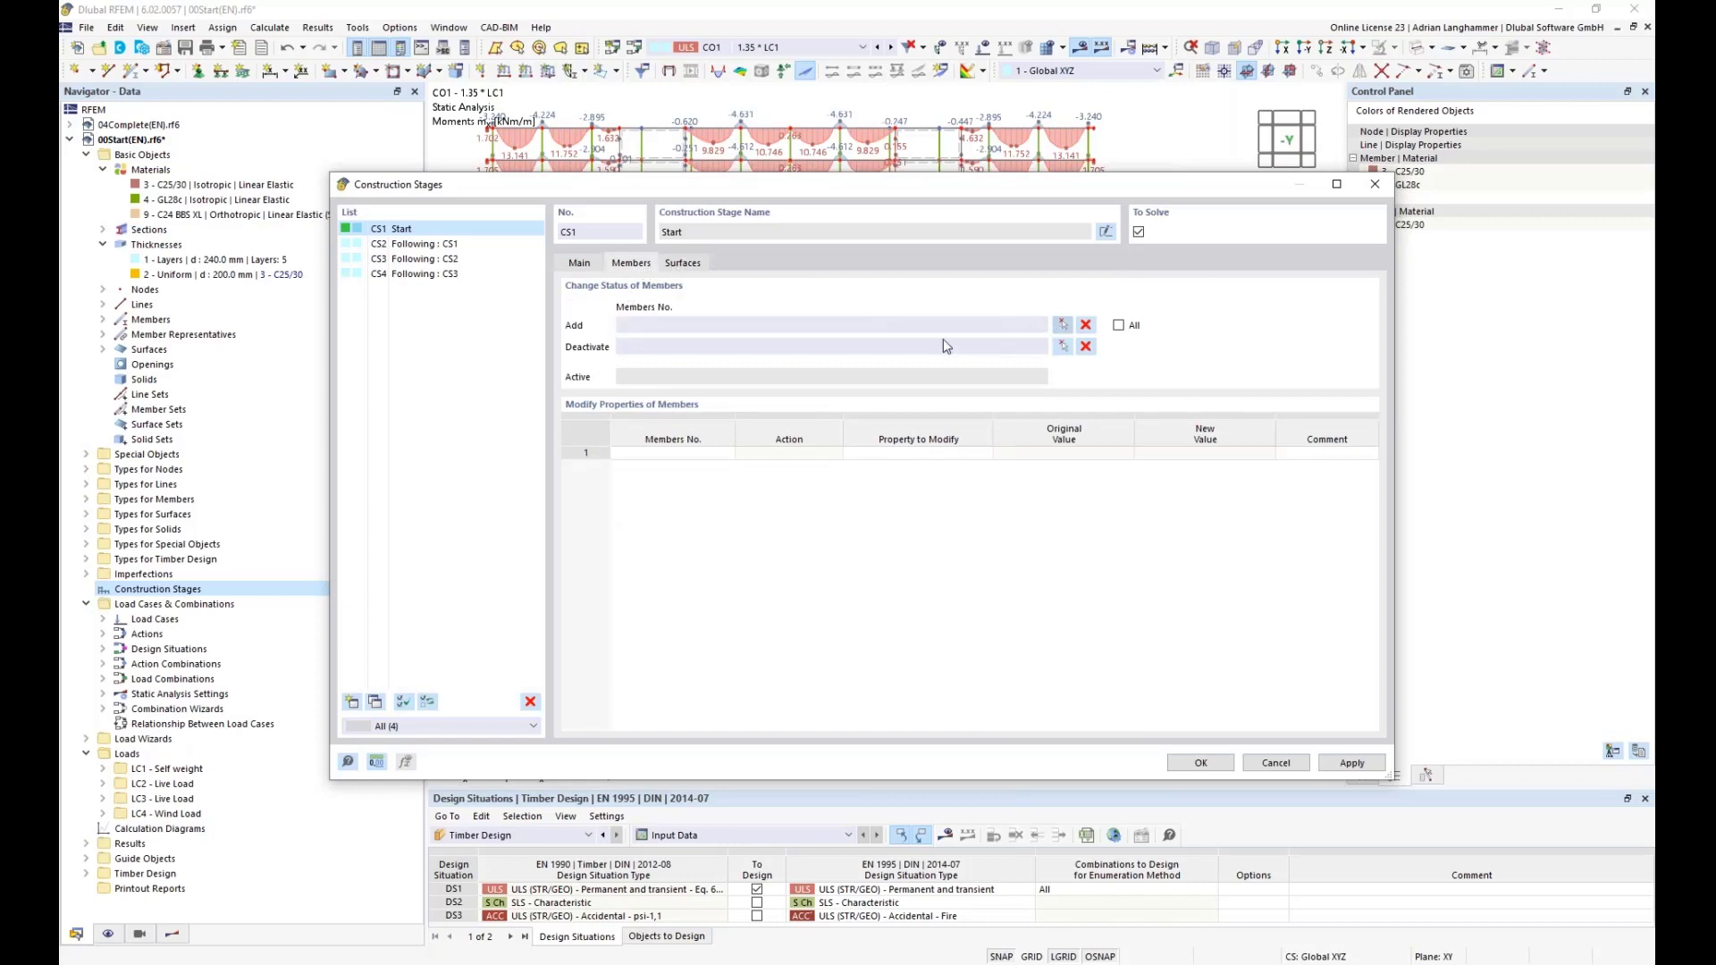
{"action": "left_click", "coordinate": [1064, 329]}
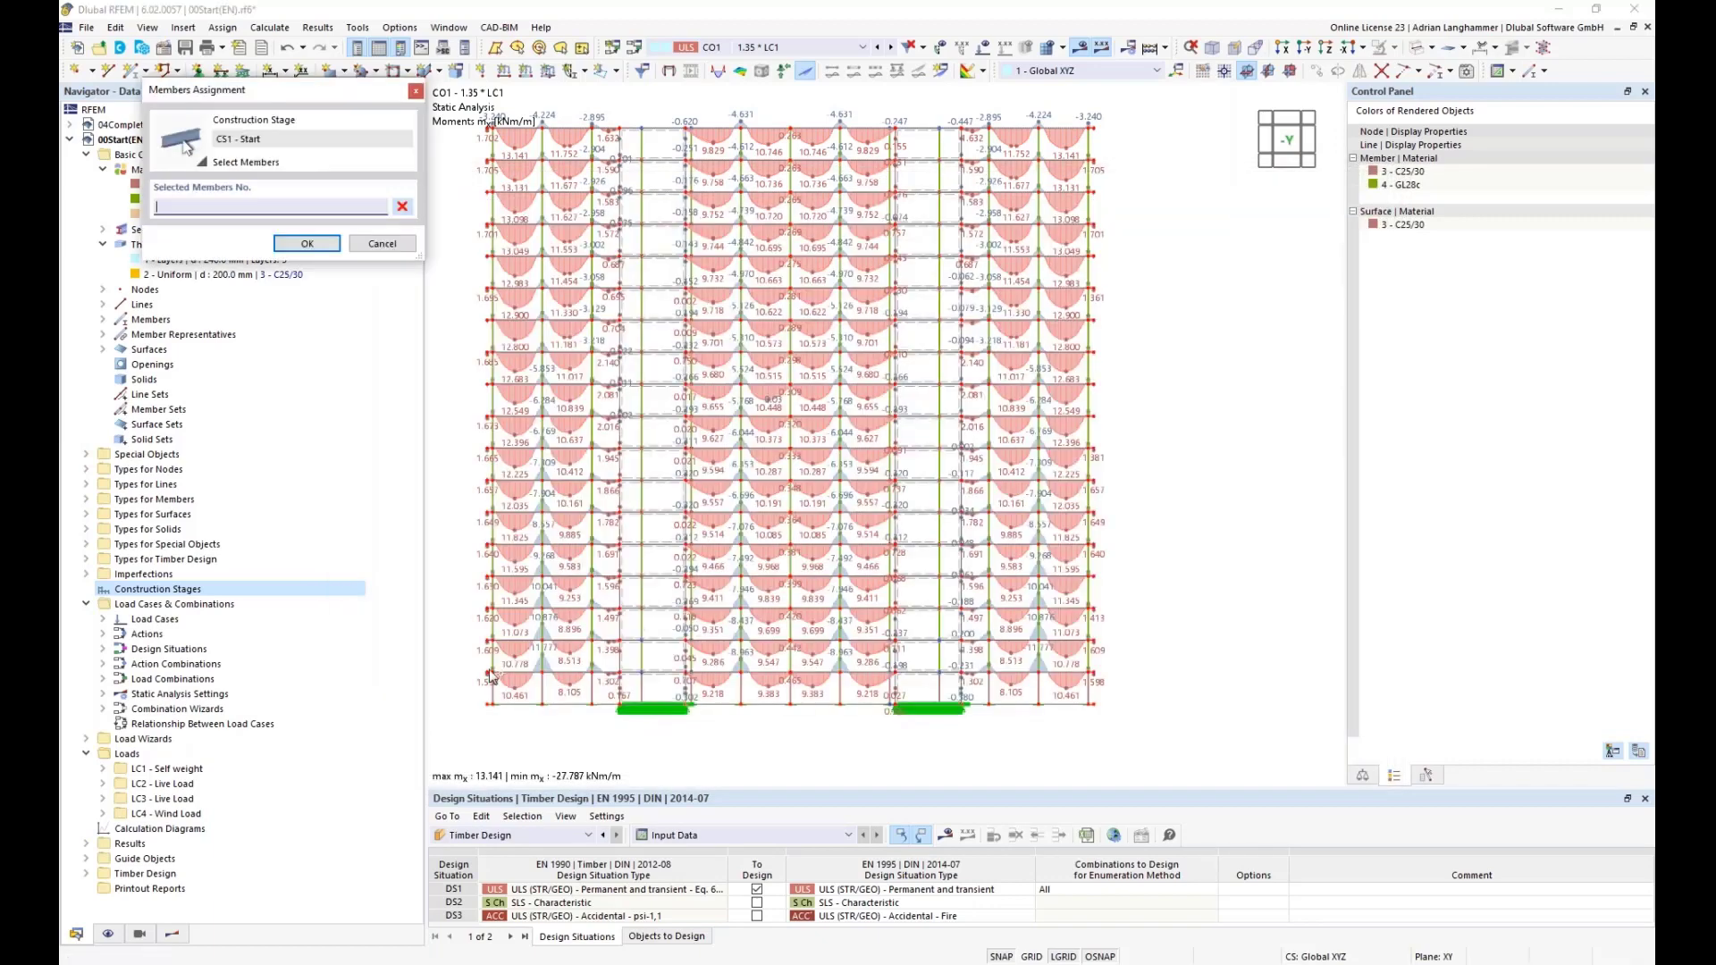
{"action": "left_click_drag", "start_coordinate": [461, 664], "coordinate": [1175, 743]}
{"action": "left_click", "coordinate": [306, 244]}
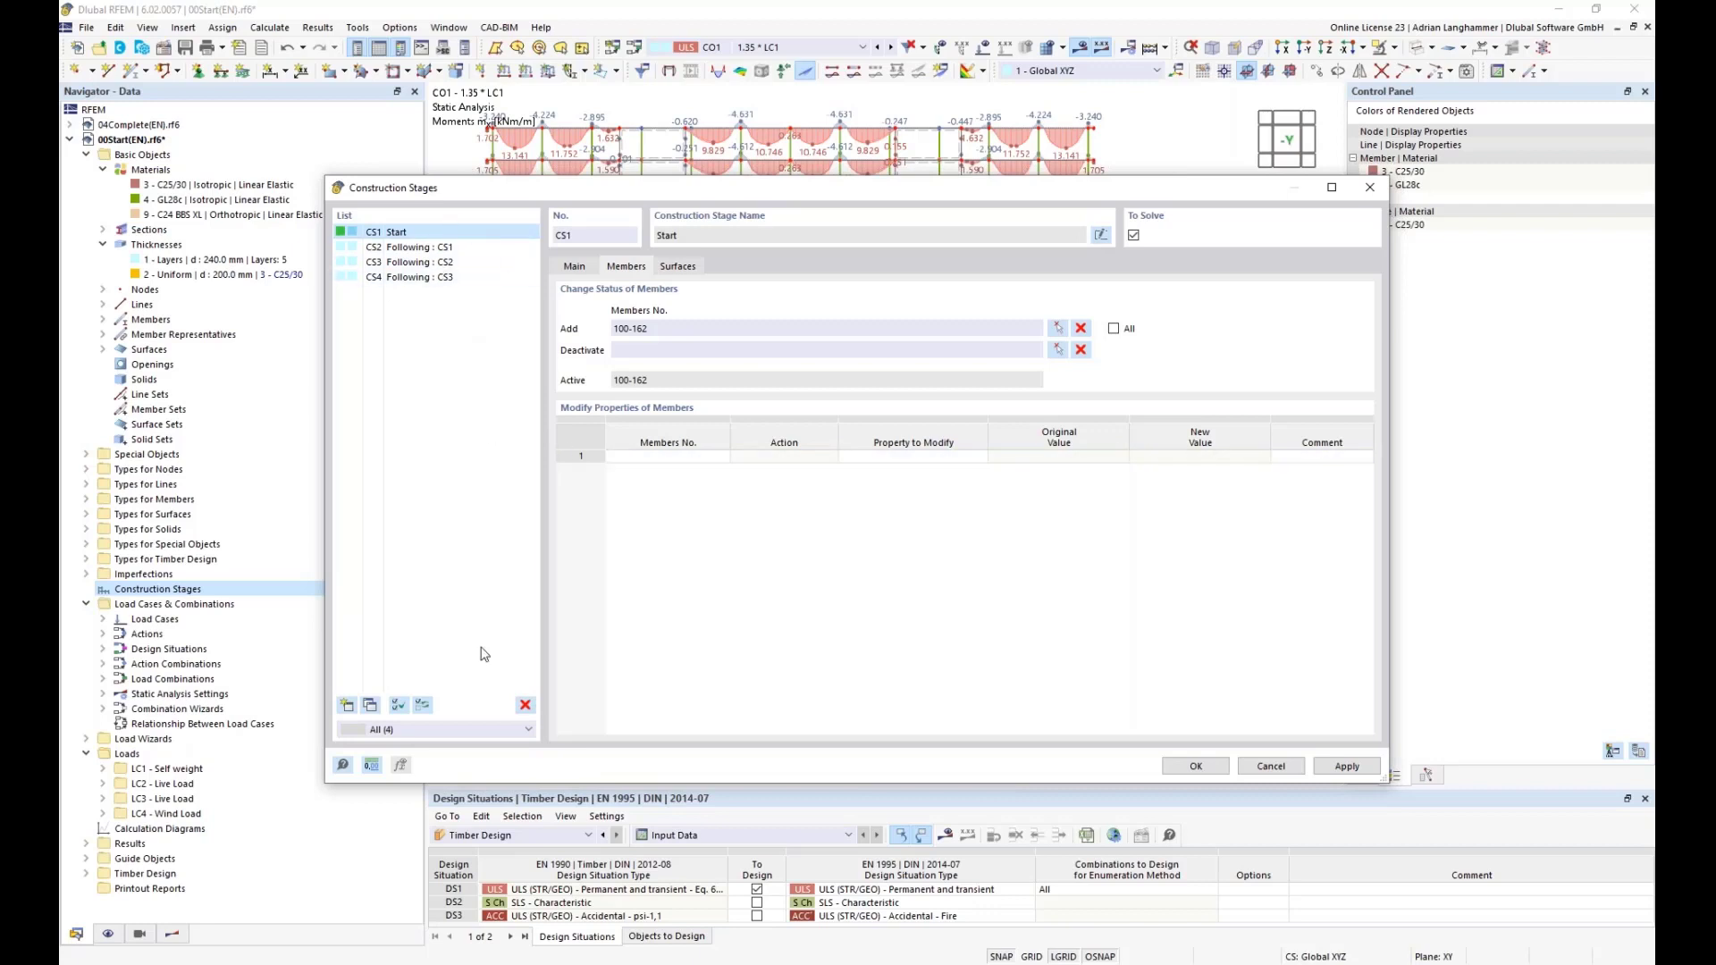
Delete construction stage CS1 and all remaining construction stages, and accept the empty list.
{"action": "left_click", "coordinate": [526, 706]}
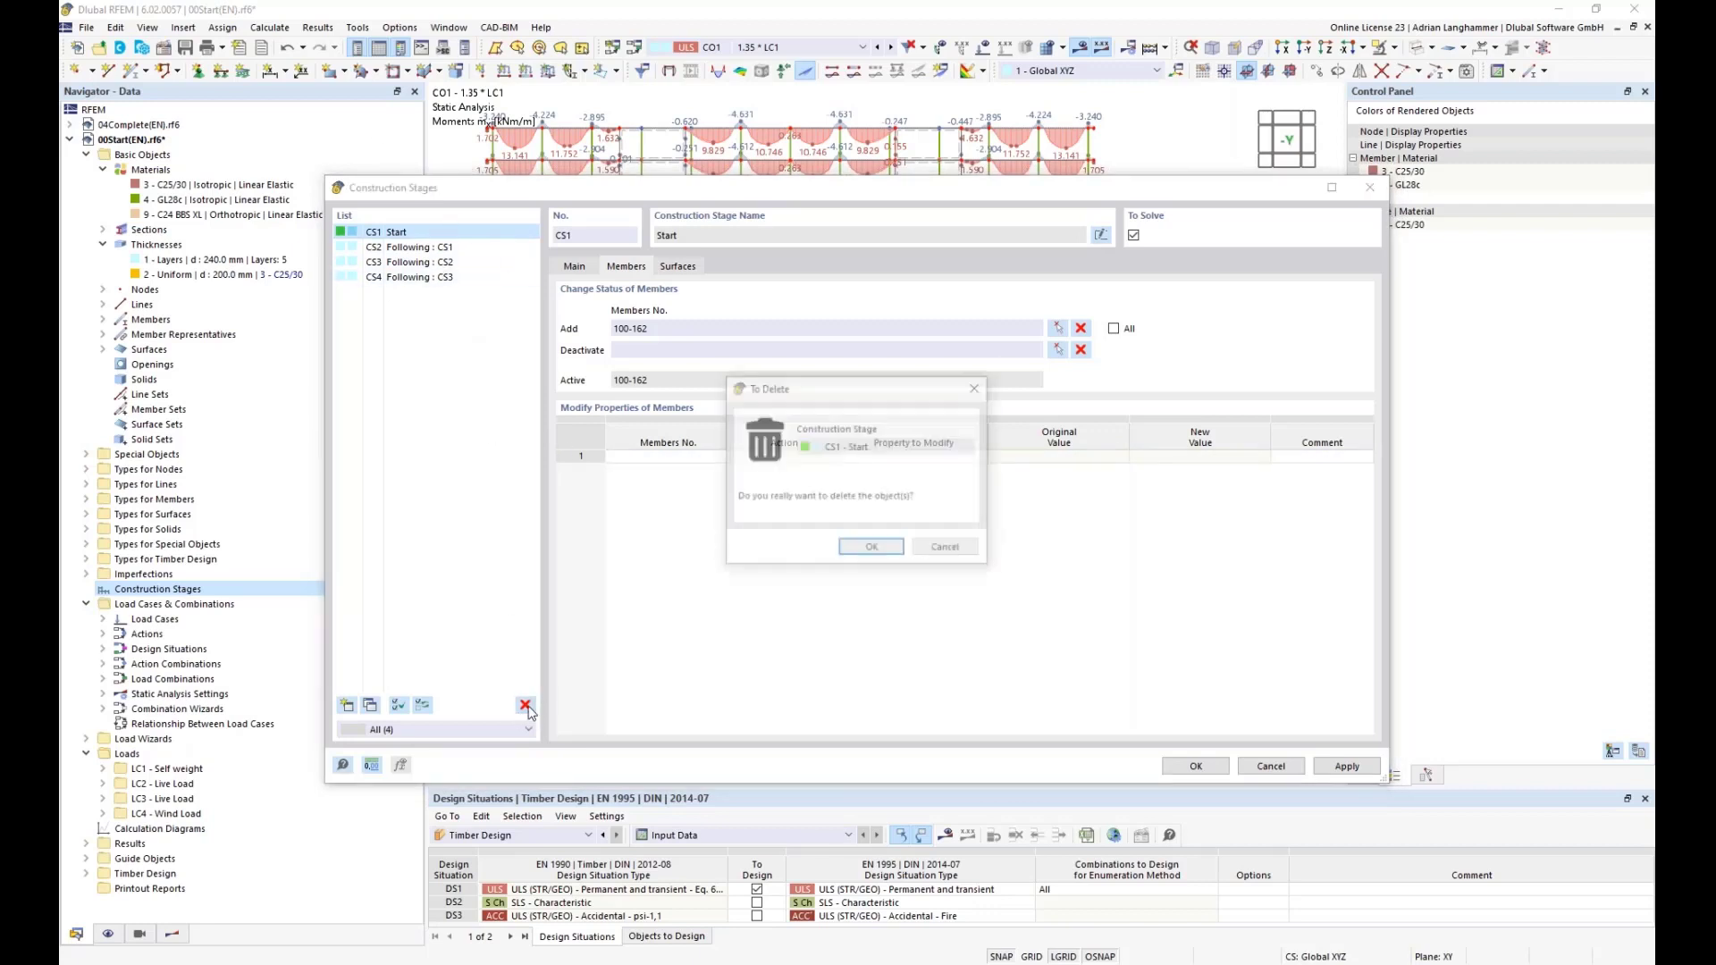
{"action": "left_click", "coordinate": [872, 549]}
{"action": "key", "text": "ctrl+a"}
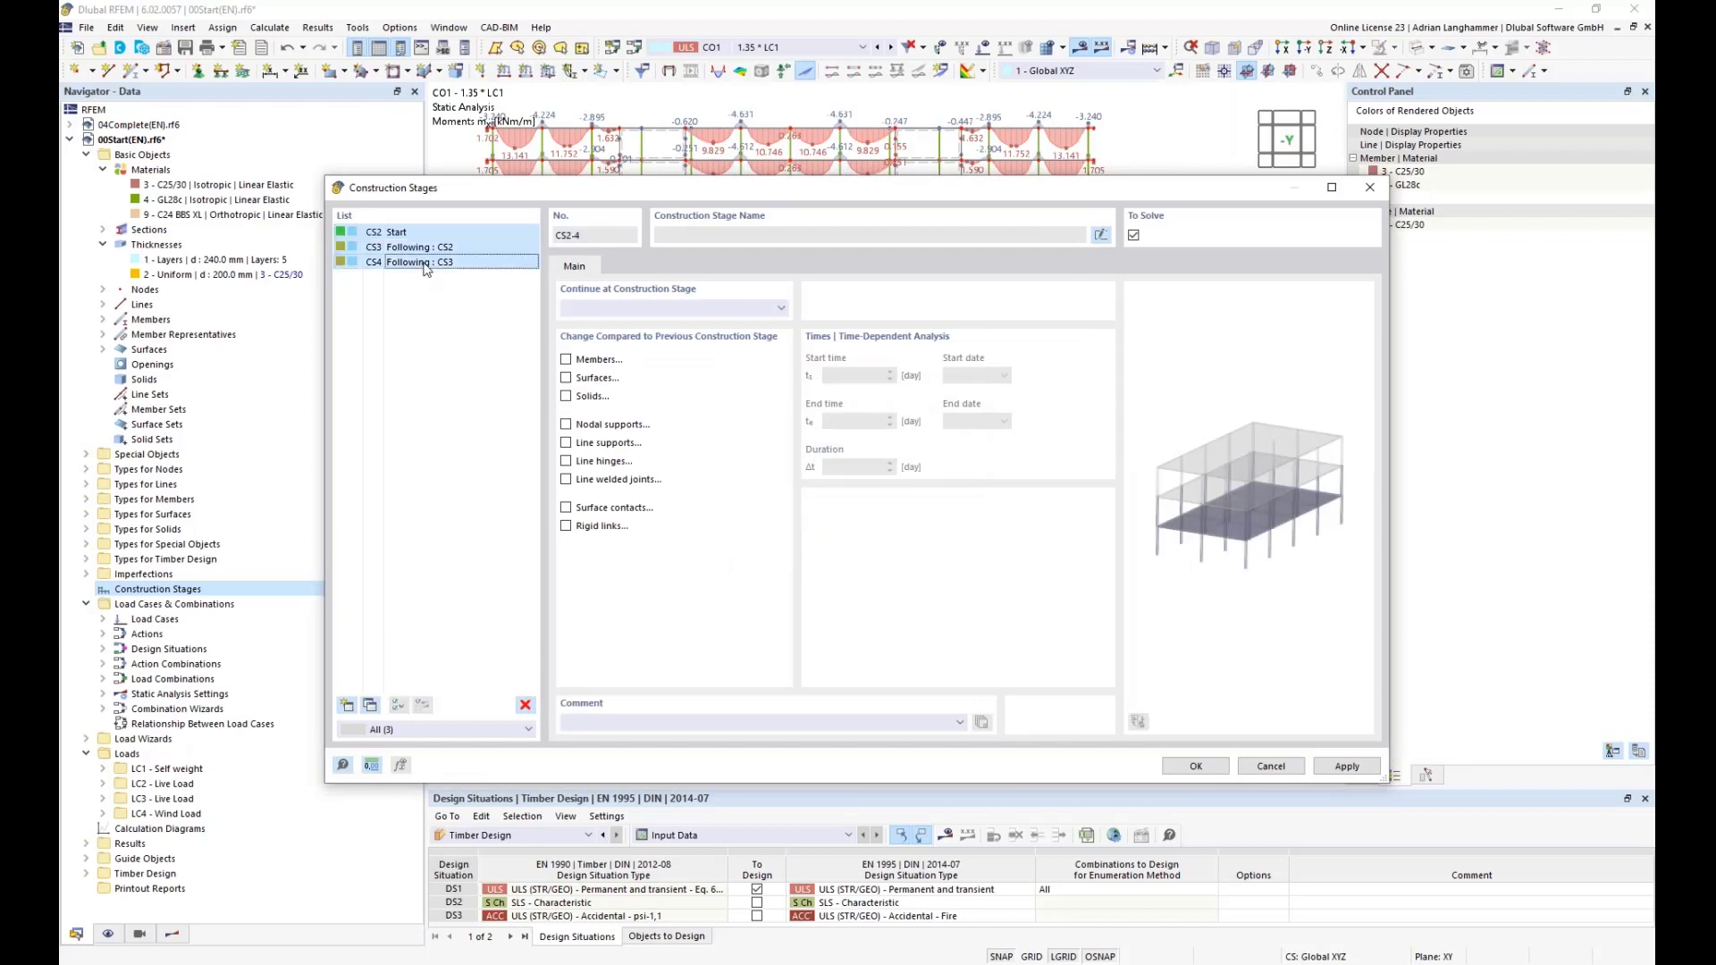
{"action": "left_click", "coordinate": [528, 707]}
{"action": "left_click", "coordinate": [874, 550]}
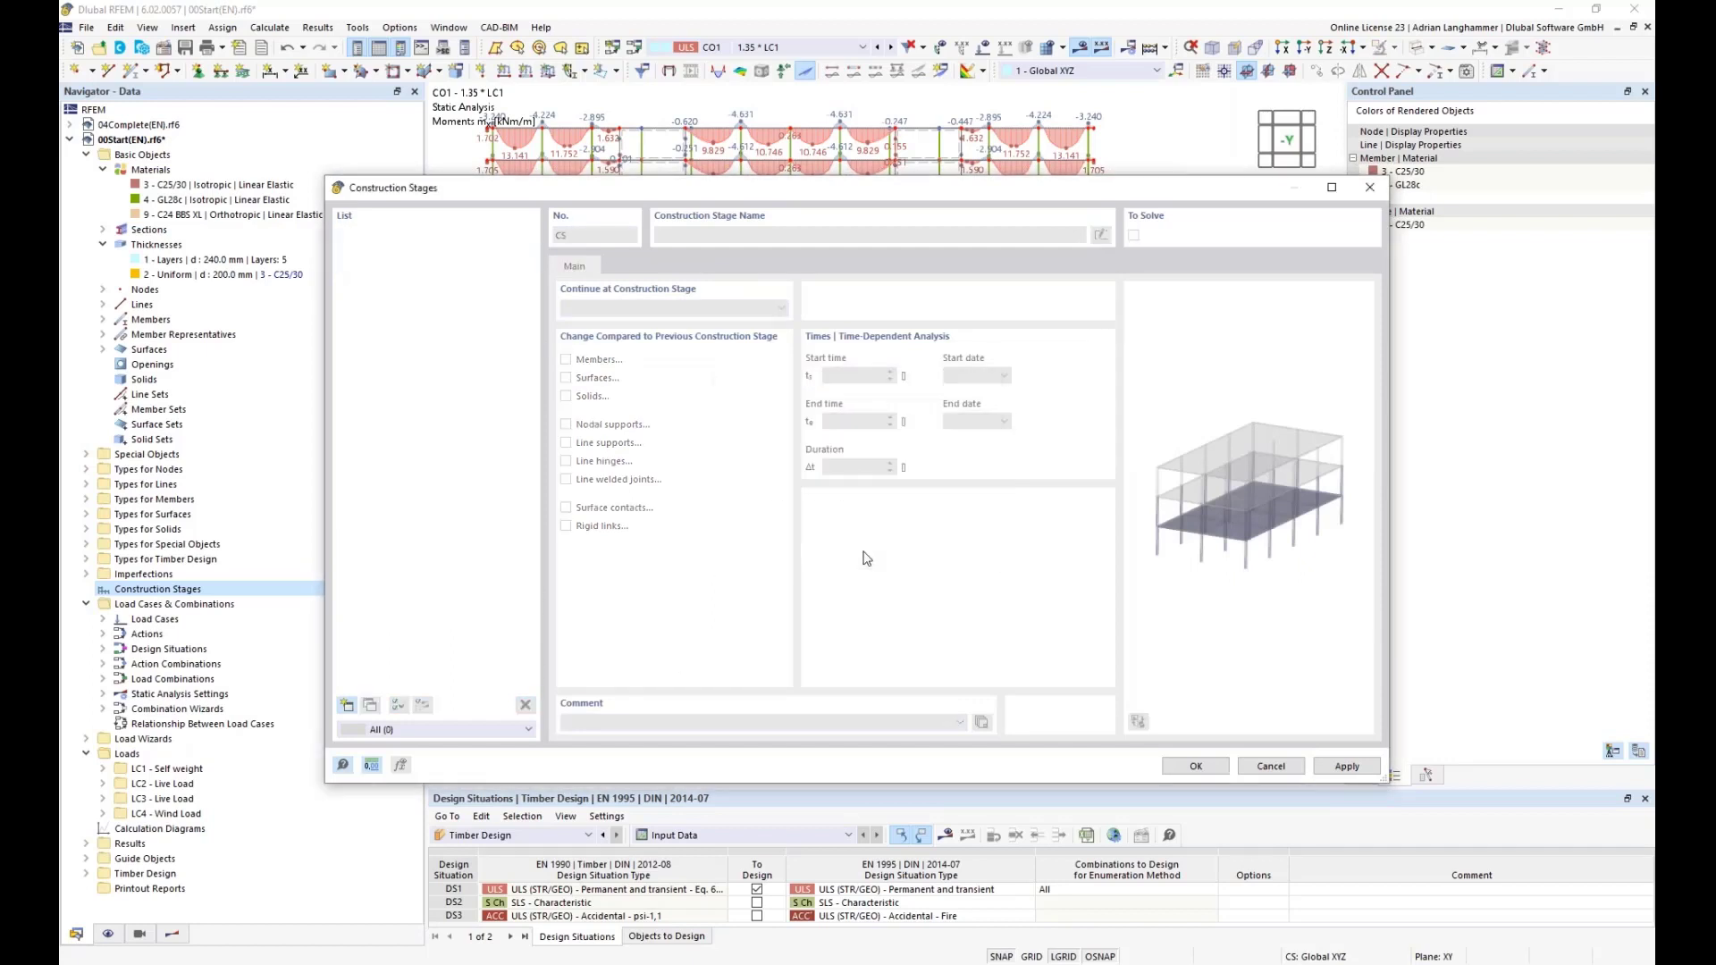
{"action": "left_click", "coordinate": [1196, 767]}
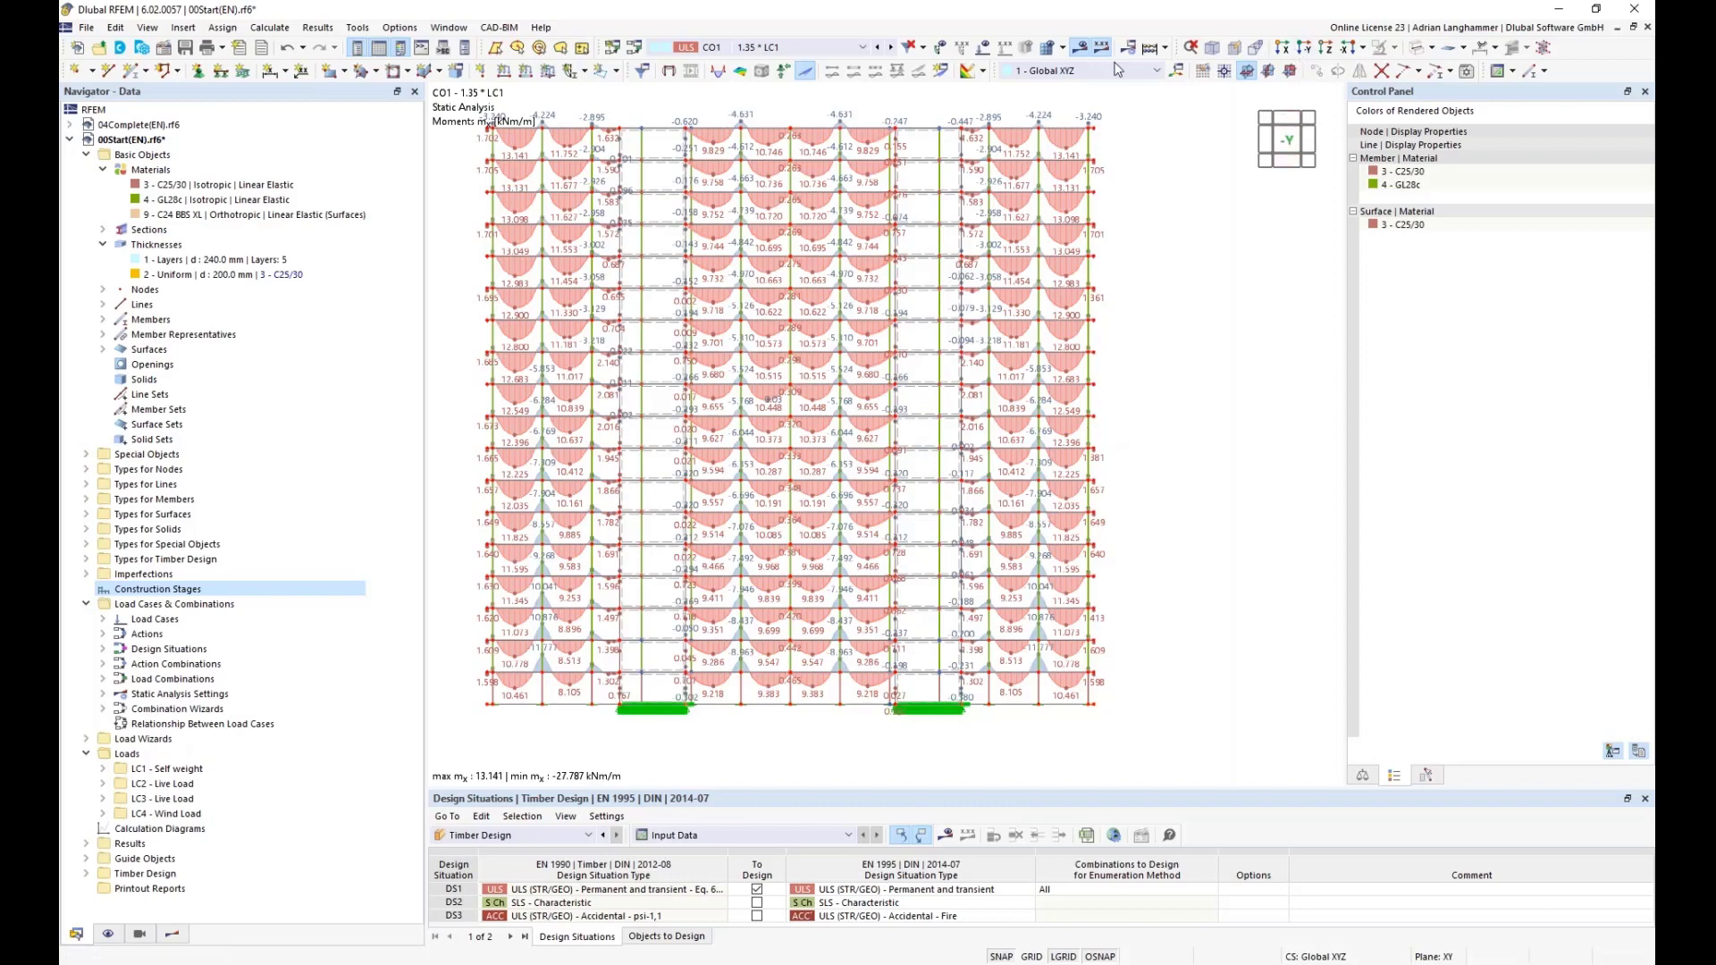
Hide the results and window-select in plan view the column stack next to the corner on the building's edge row.
{"action": "left_click", "coordinate": [1082, 48]}
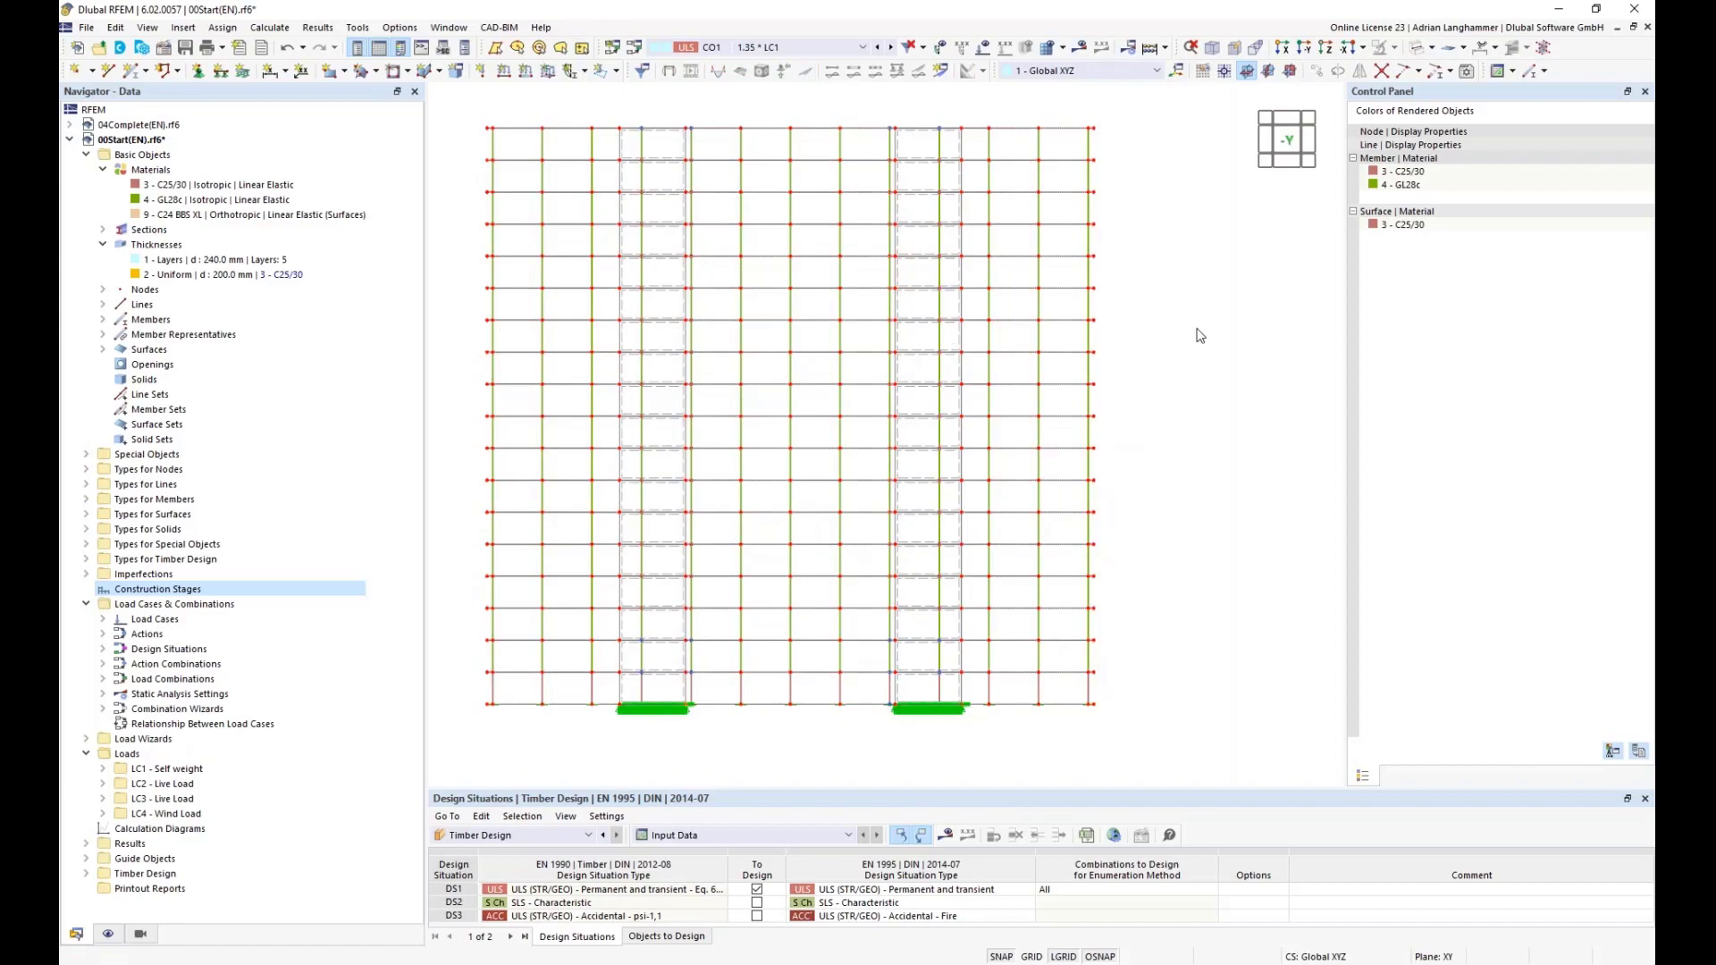
{"action": "middle_click_drag", "start_coordinate": [1188, 345], "coordinate": [1130, 605], "text": "ctrl"}
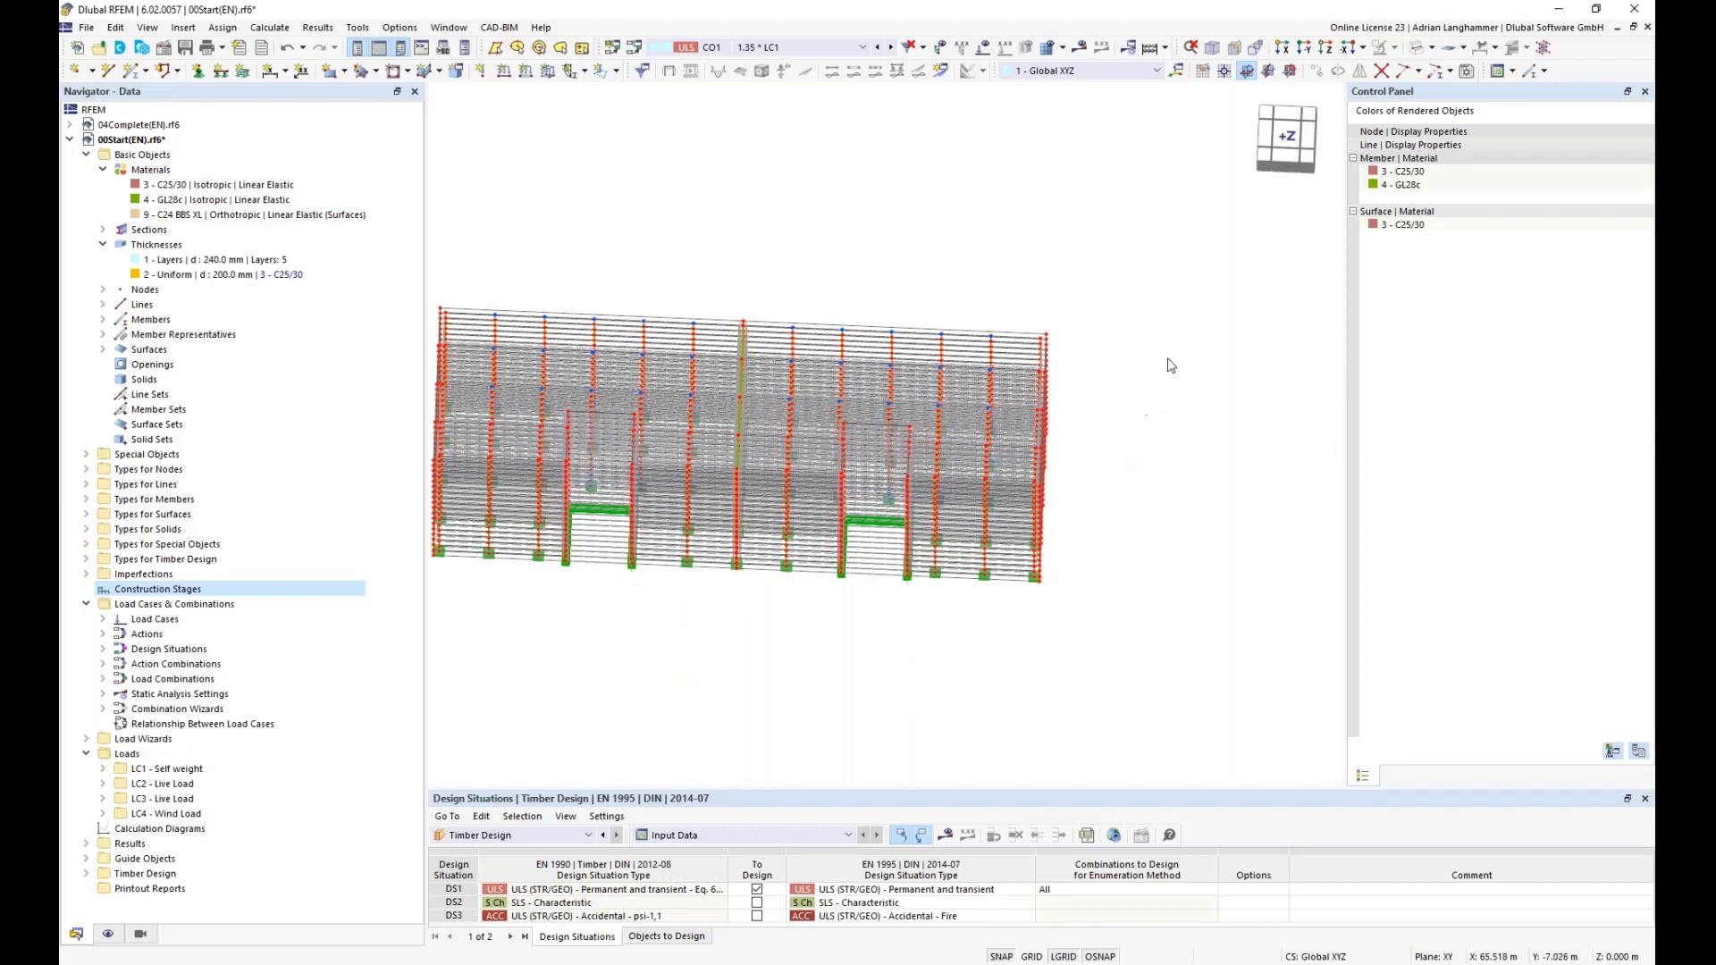
{"action": "middle_click_drag", "start_coordinate": [1148, 404], "coordinate": [1155, 424], "text": "ctrl"}
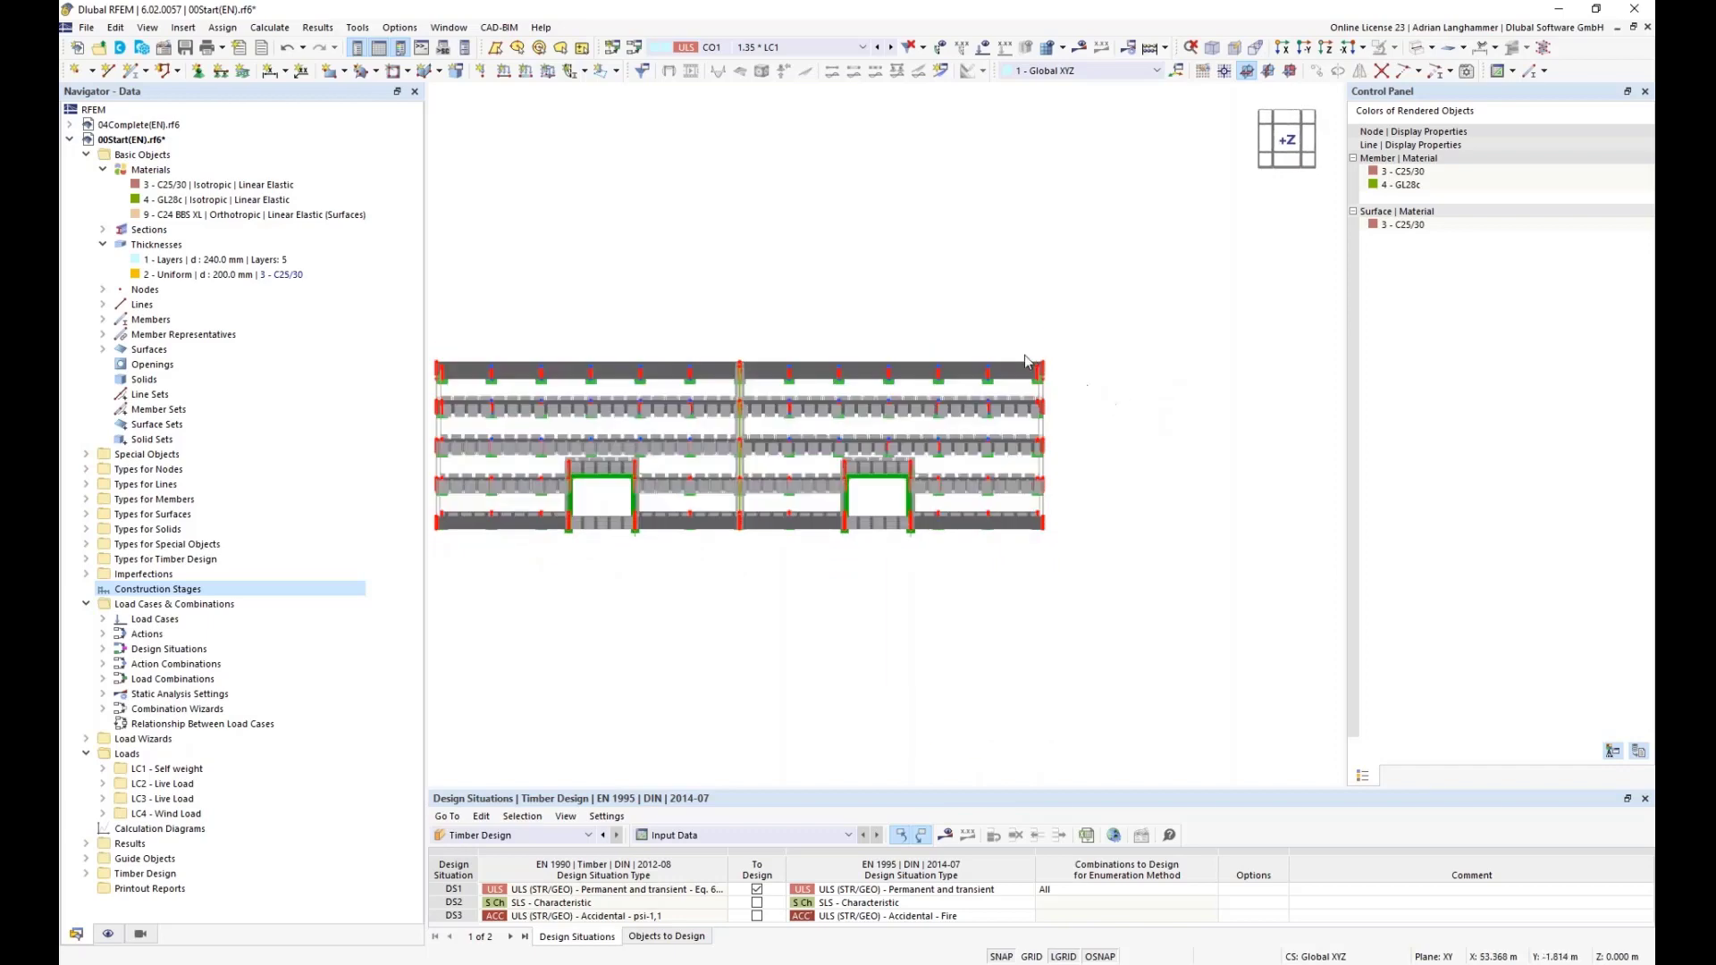
{"action": "scroll", "coordinate": [984, 345], "scroll_direction": "up", "scroll_amount": 2}
{"action": "scroll", "coordinate": [973, 349], "scroll_direction": "up", "scroll_amount": 1}
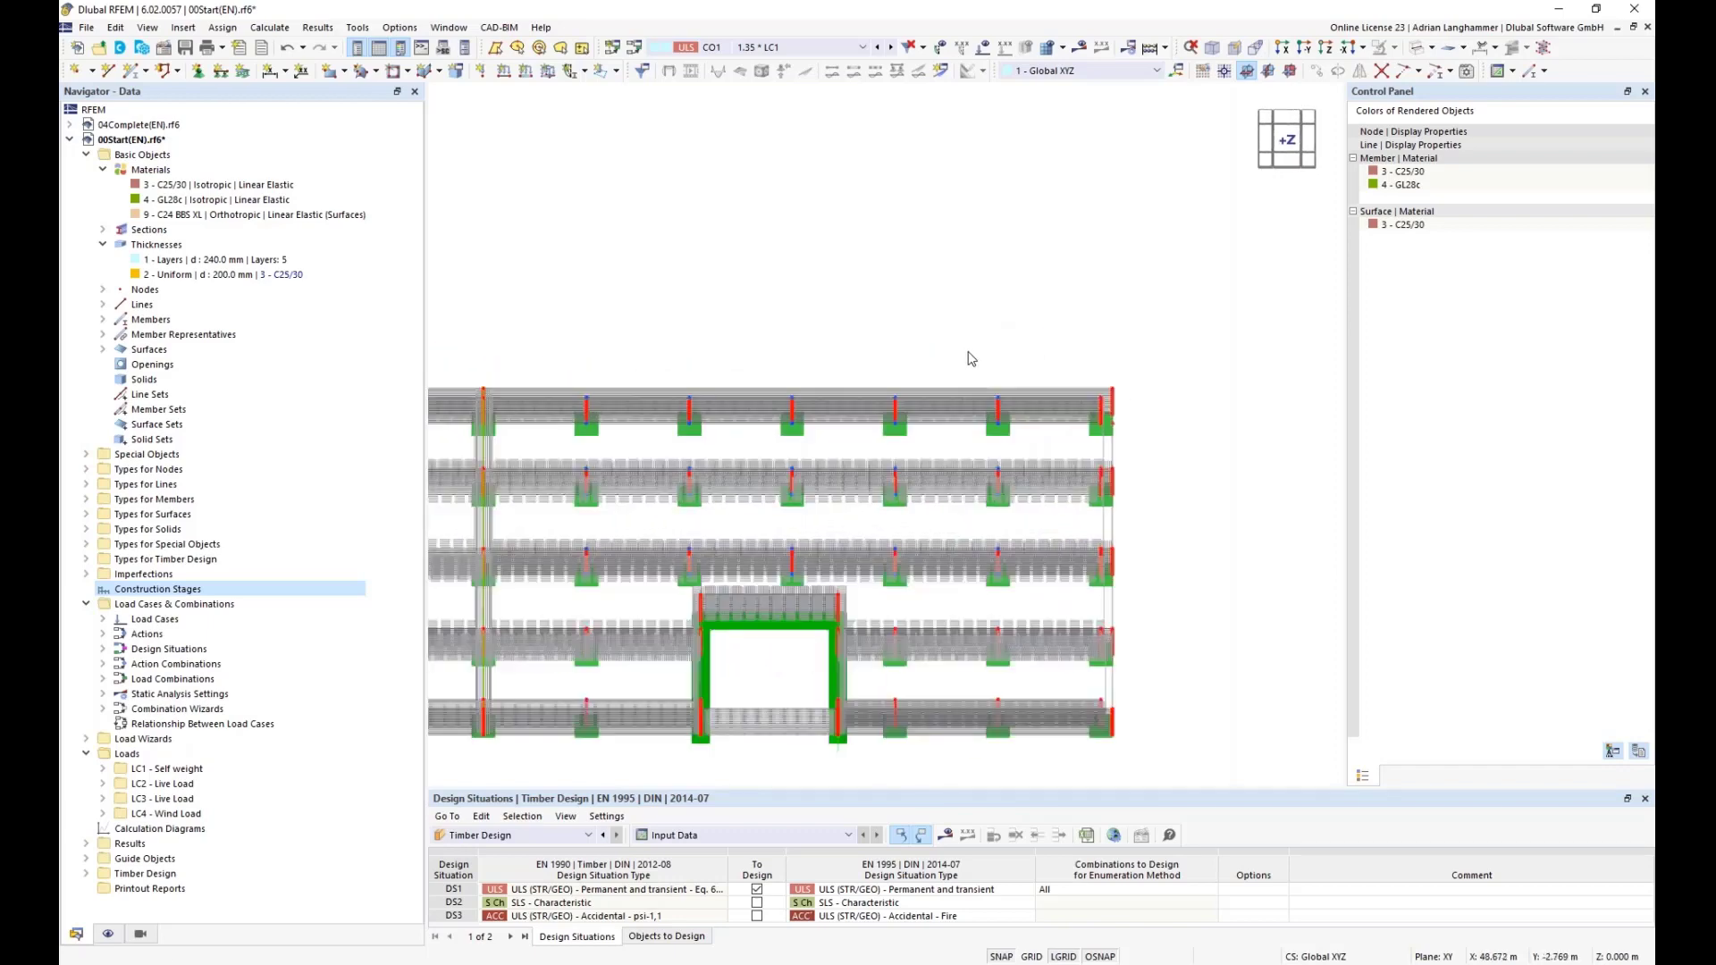
{"action": "left_click_drag", "start_coordinate": [967, 351], "coordinate": [1039, 441]}
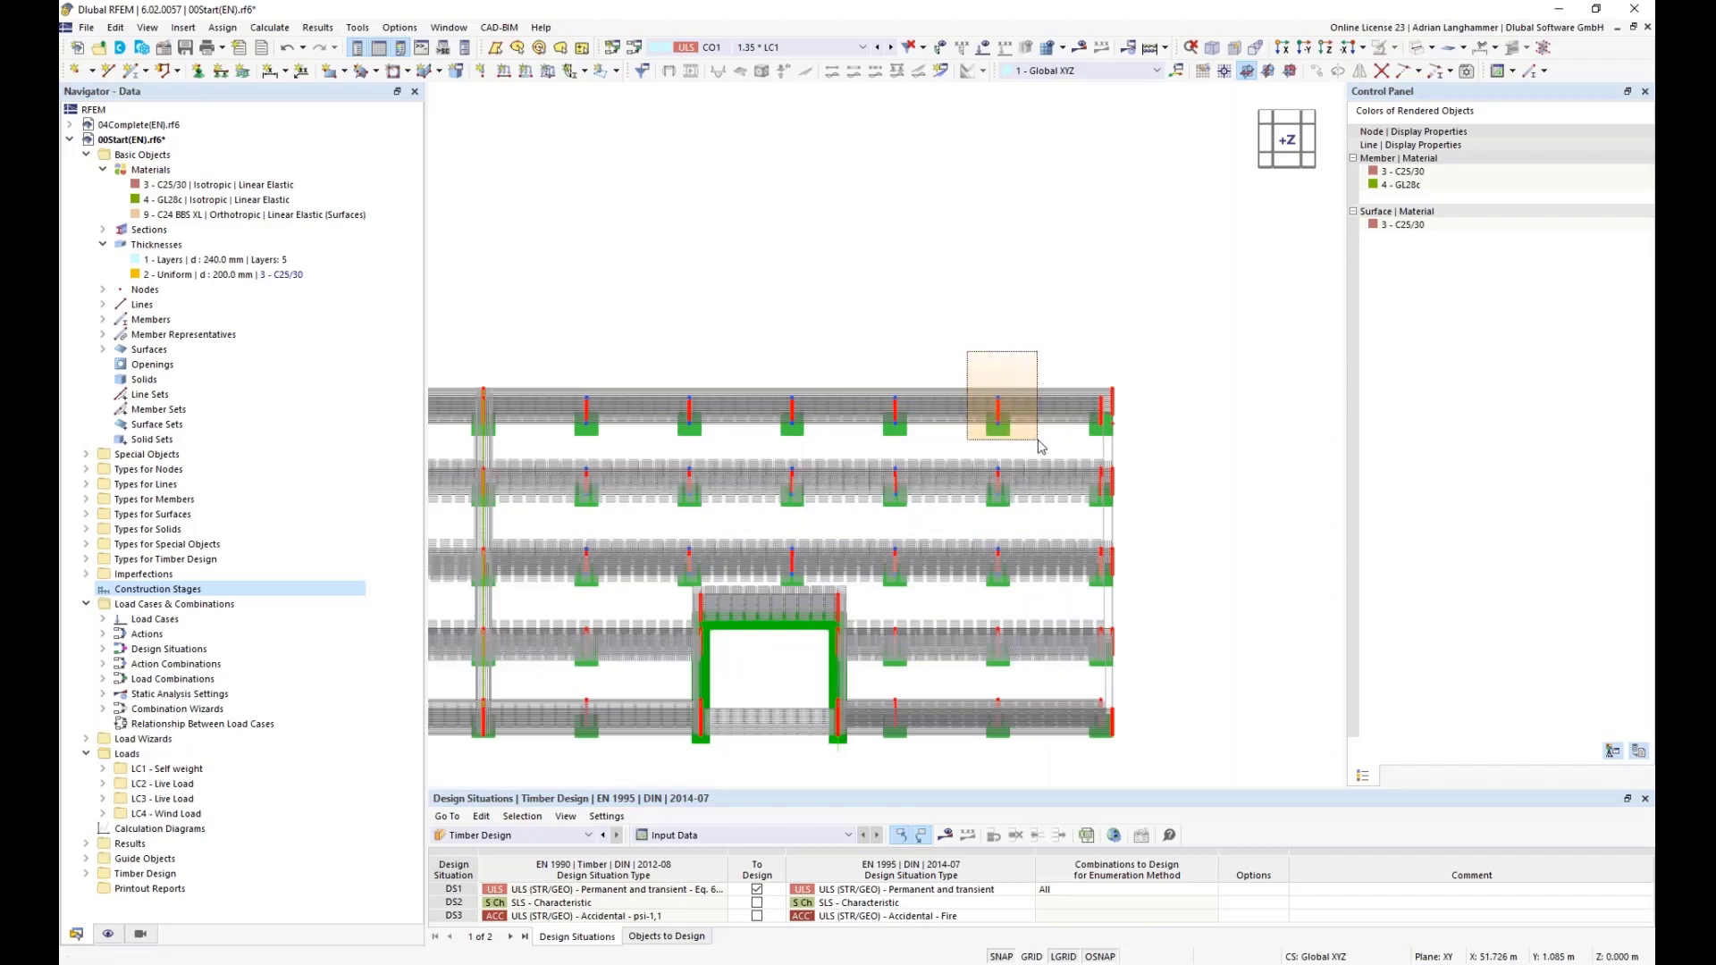
{"action": "left_click_drag", "start_coordinate": [1040, 446], "coordinate": [1040, 447]}
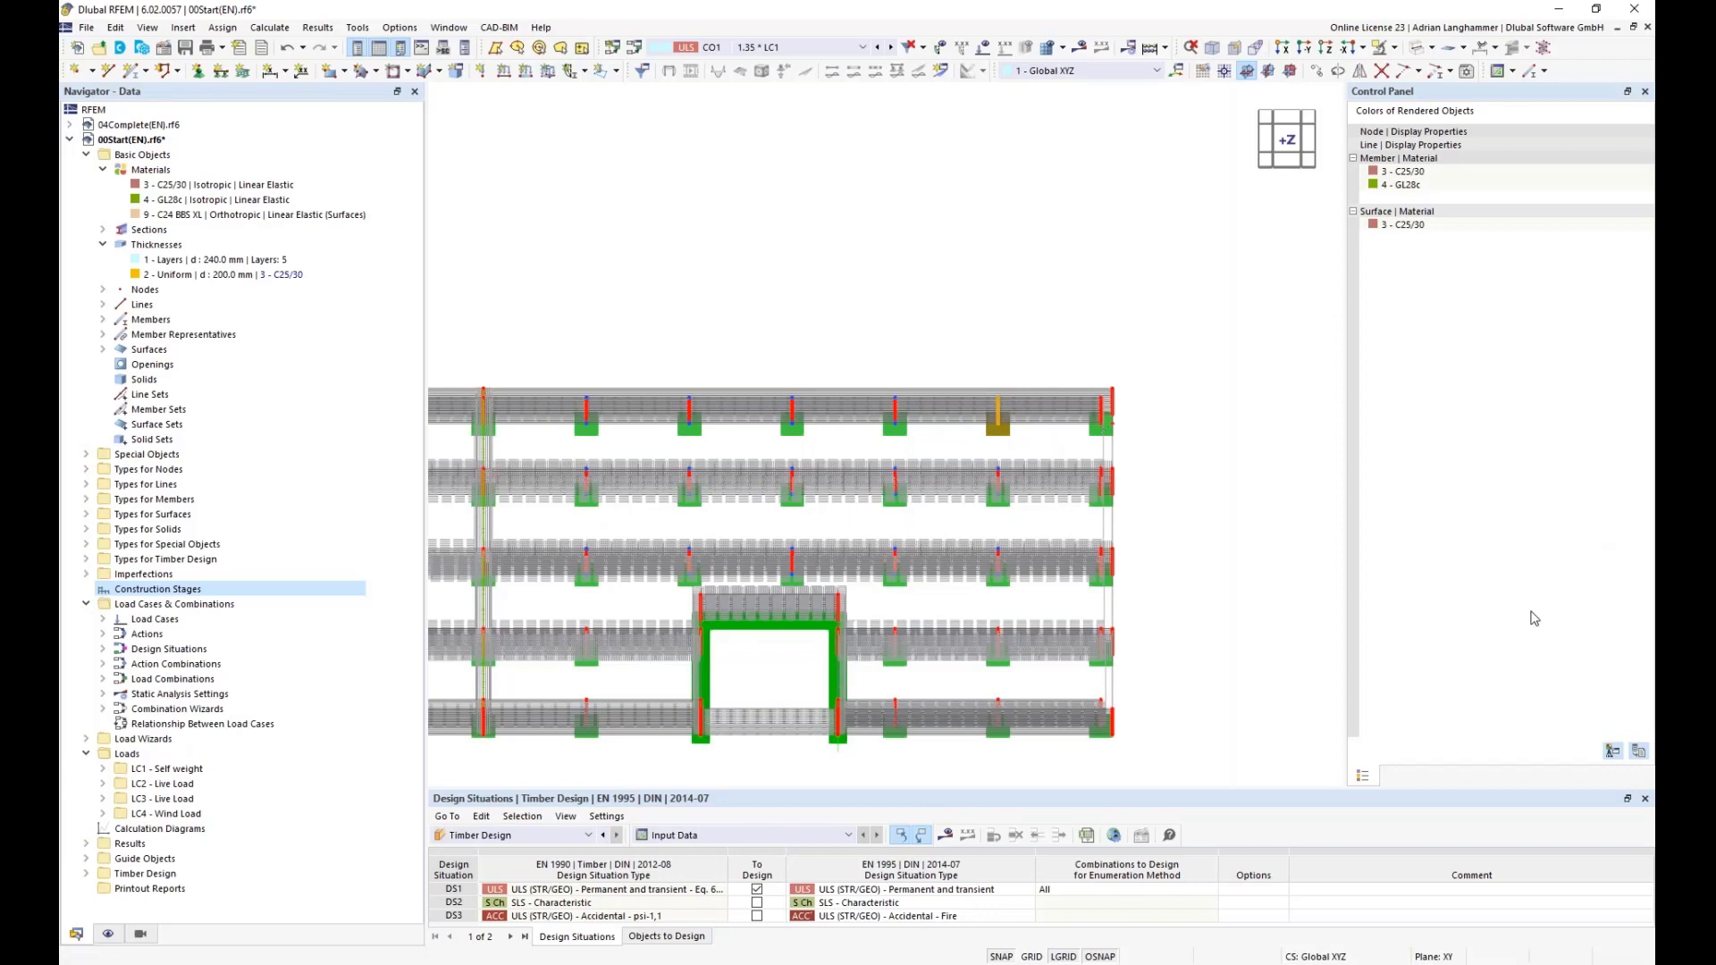
Examine the selected column stack and its base support in 3D, and list the model's construction stages.
{"action": "middle_click_drag", "start_coordinate": [1255, 569], "coordinate": [894, 467], "text": "ctrl"}
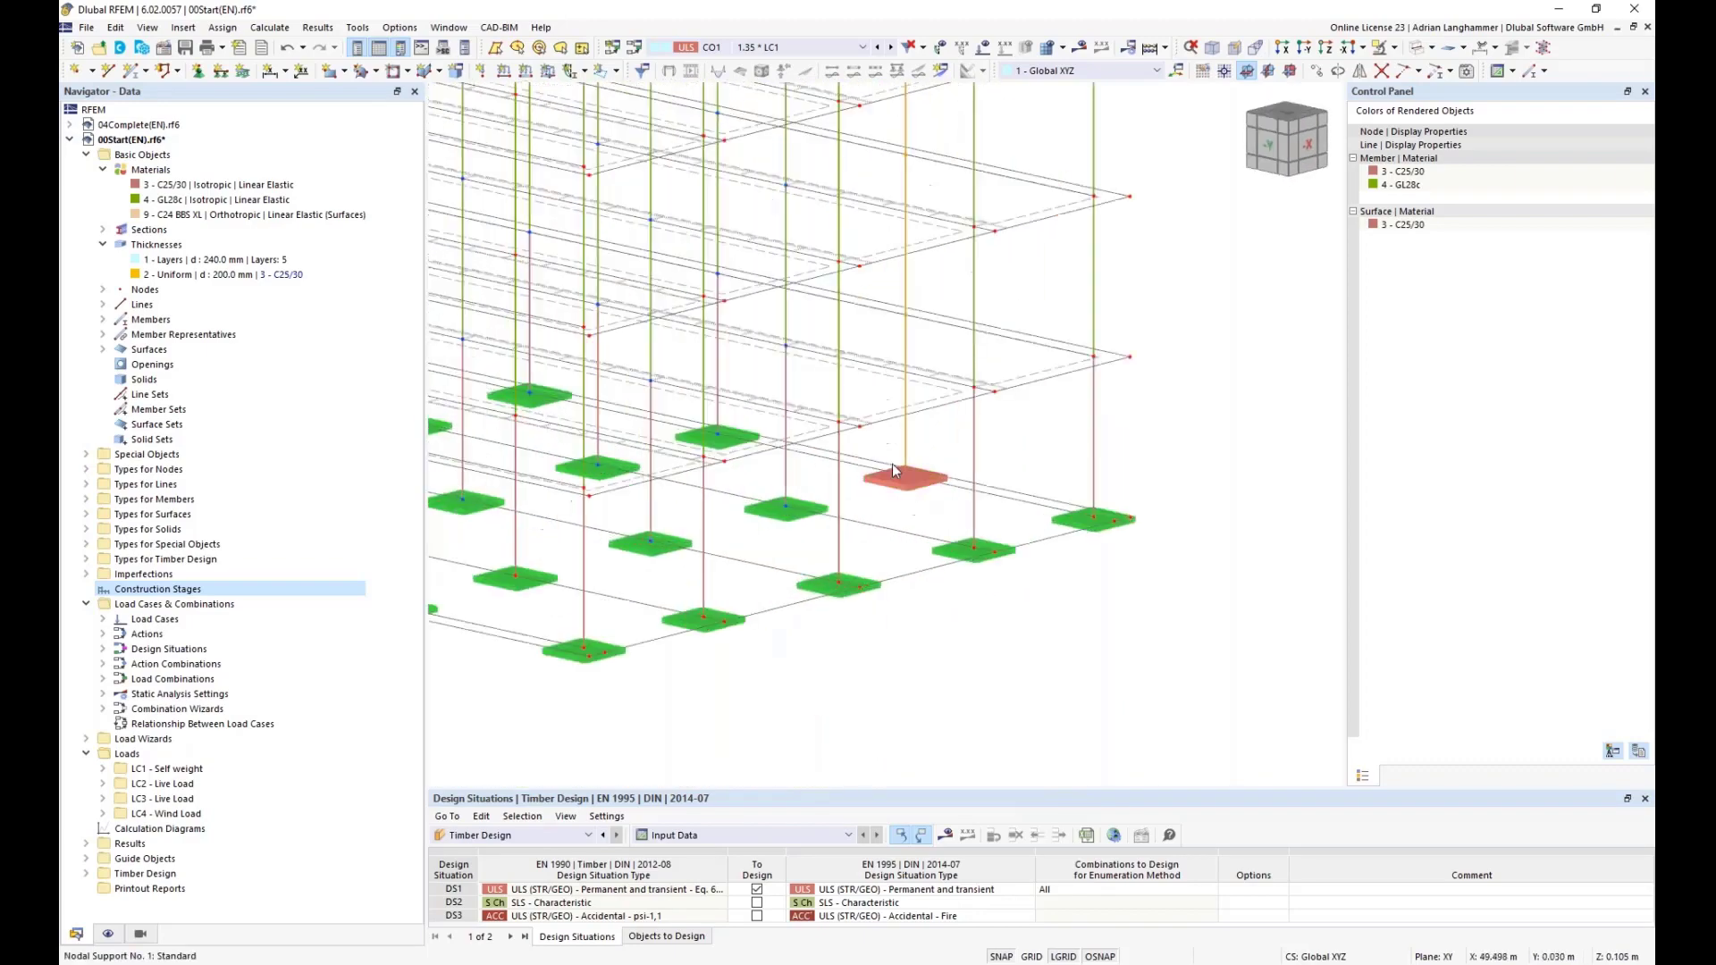
{"action": "left_click", "coordinate": [894, 468]}
{"action": "scroll", "coordinate": [911, 260], "scroll_direction": "up", "scroll_amount": 5}
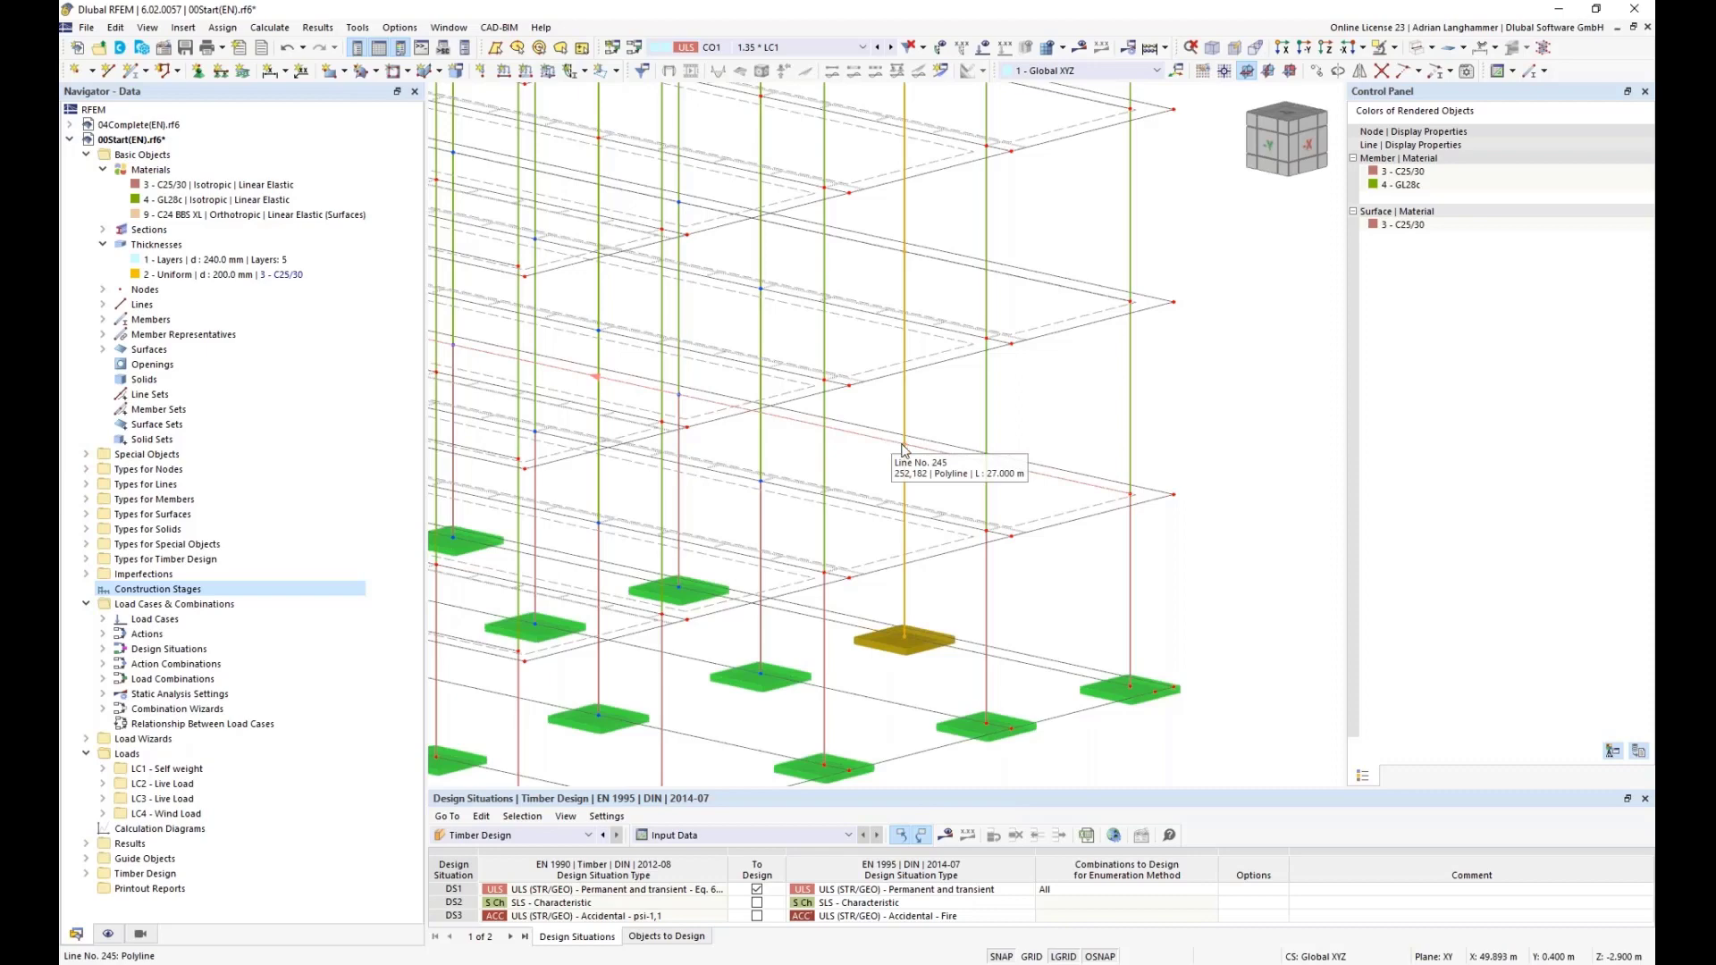
{"action": "left_click", "coordinate": [904, 632]}
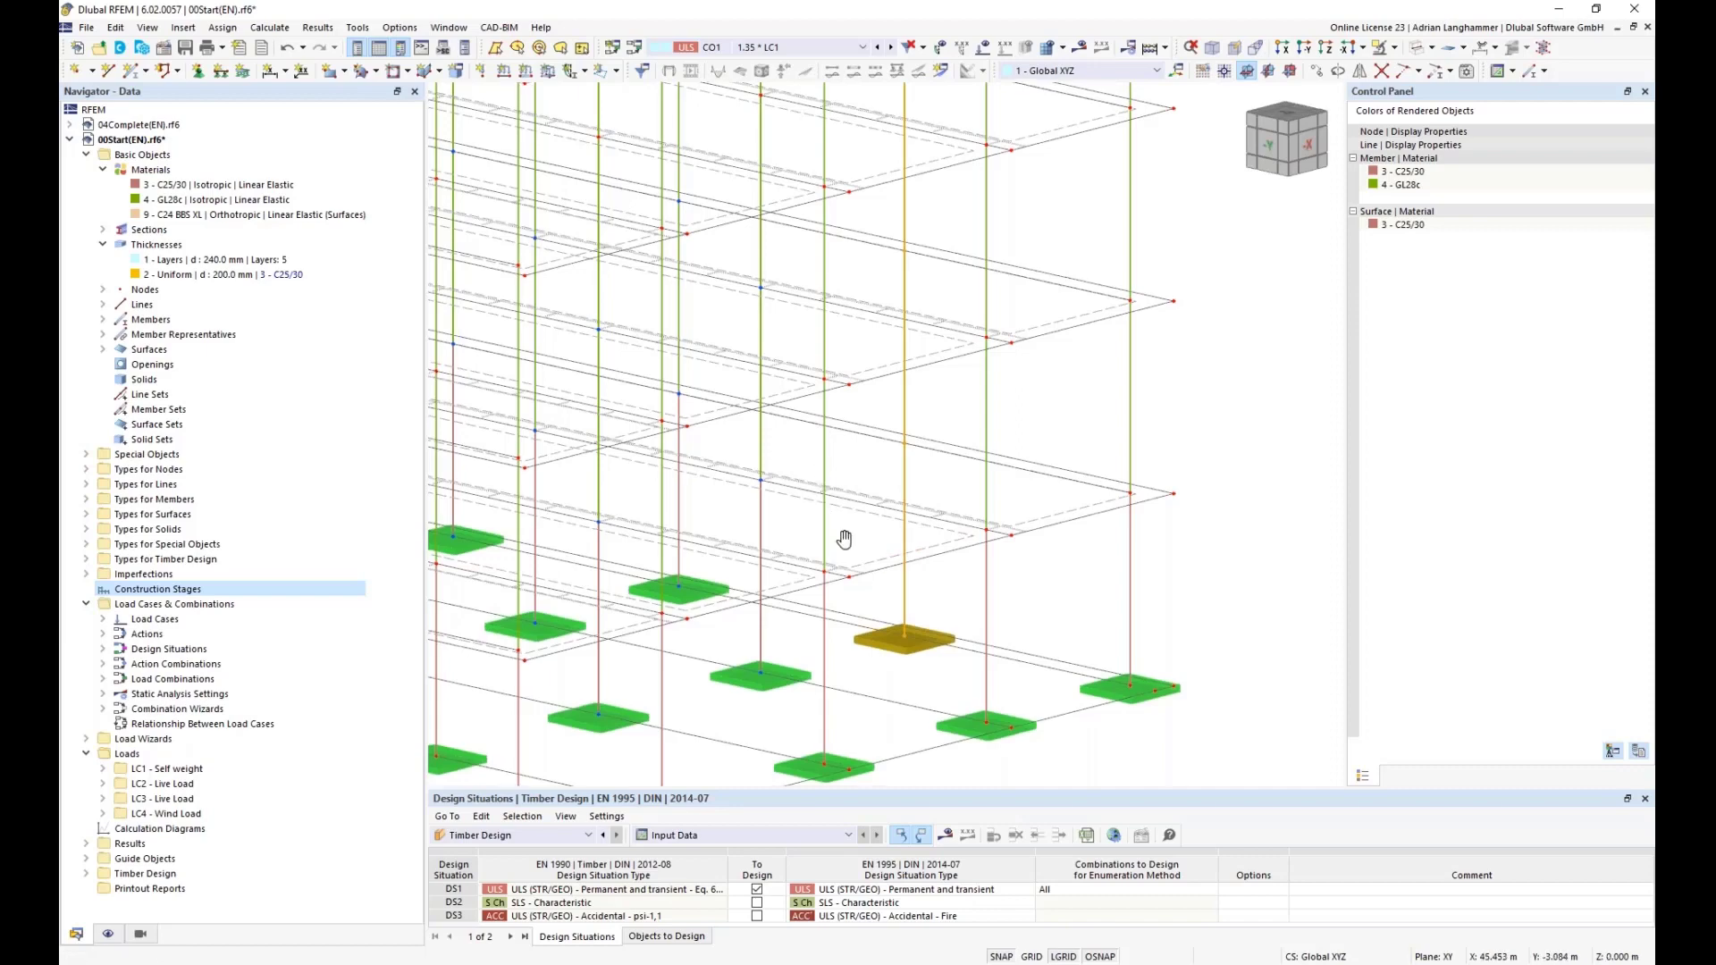
{"action": "middle_click_drag", "start_coordinate": [845, 540], "coordinate": [931, 394]}
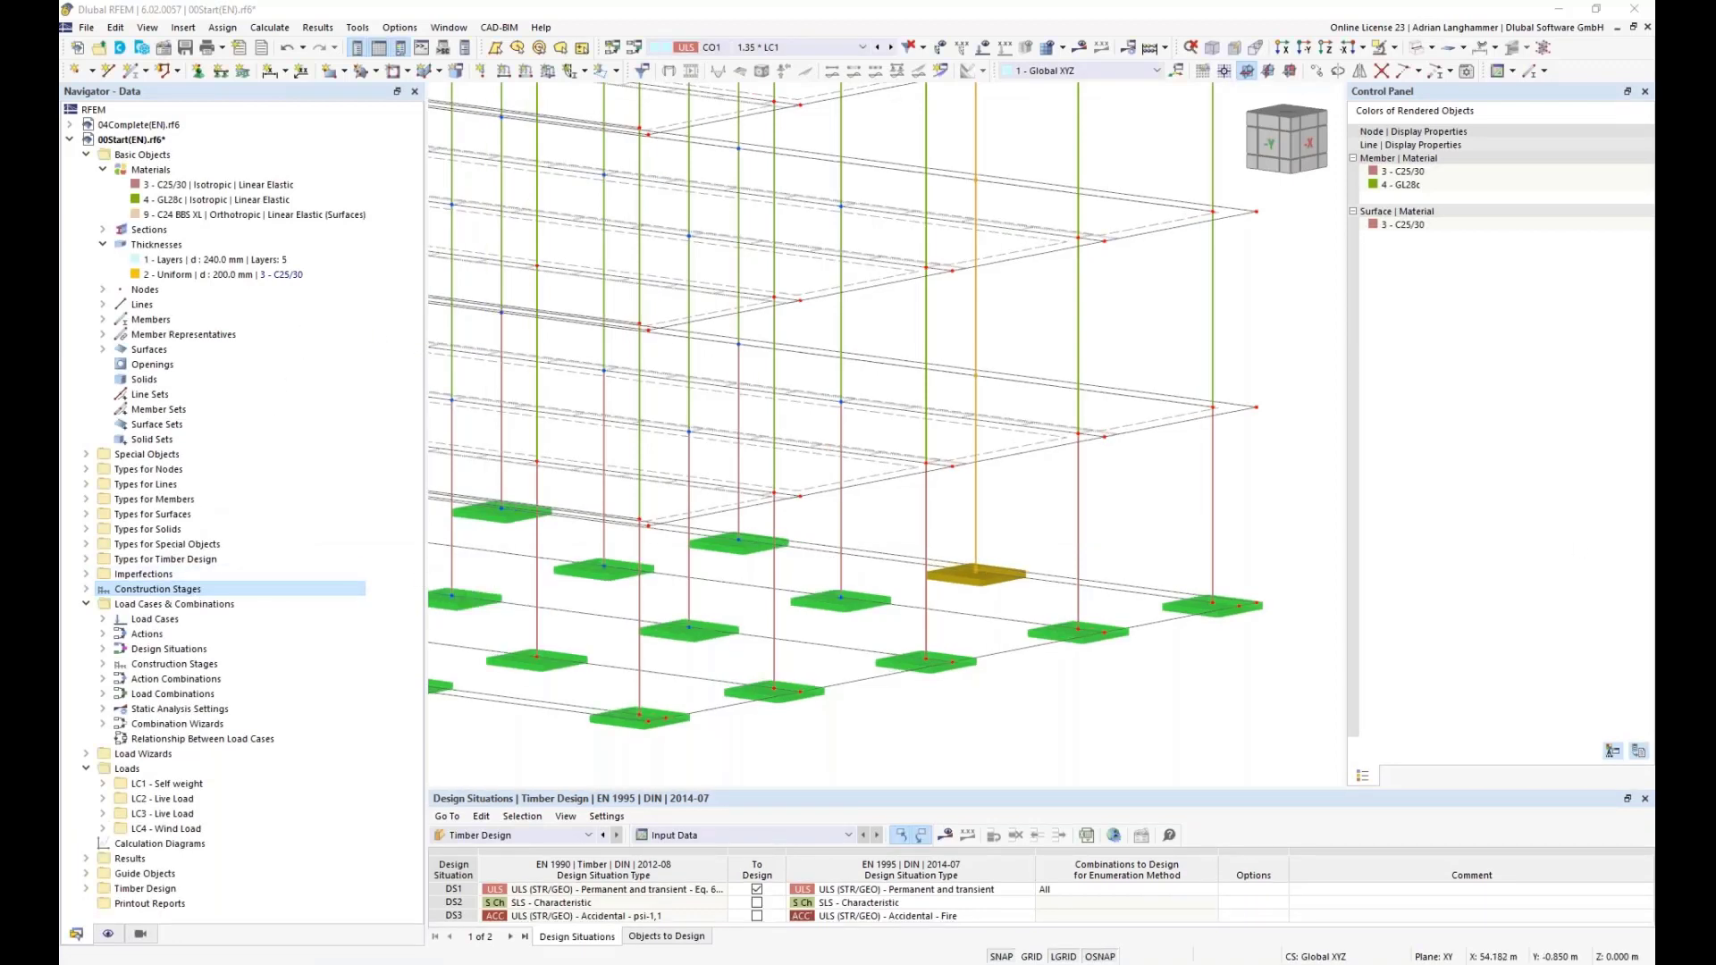
{"action": "left_click", "coordinate": [87, 589]}
{"action": "middle_click_drag", "start_coordinate": [1023, 685], "coordinate": [1063, 672]}
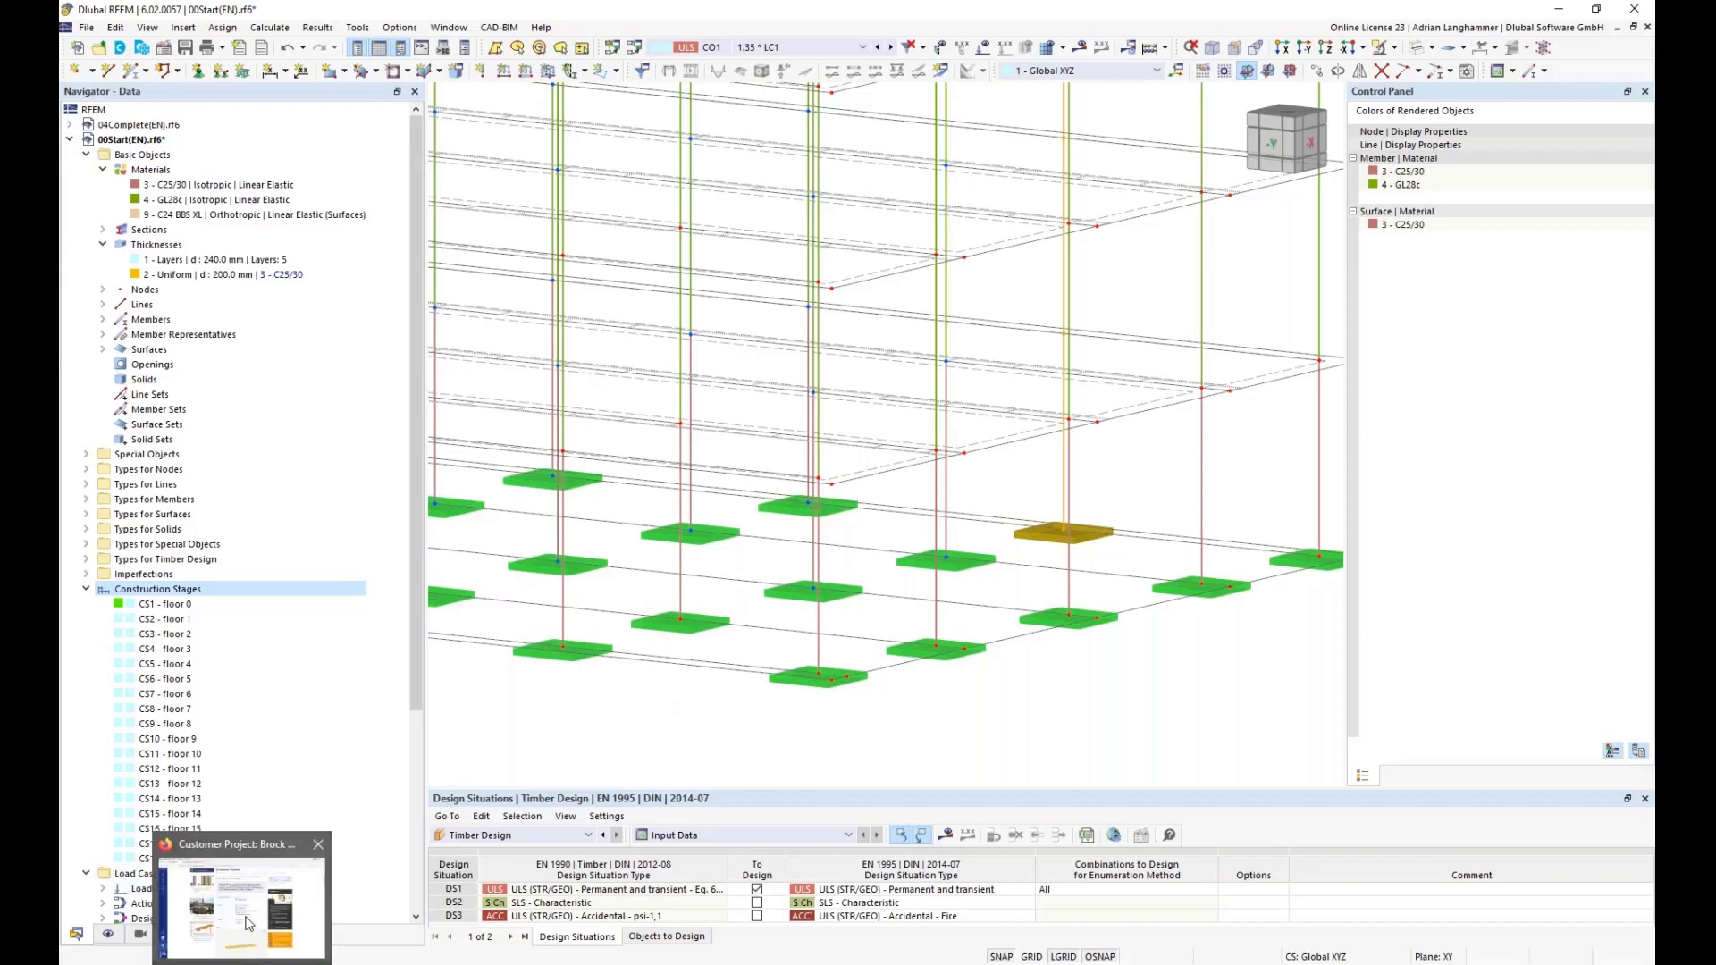
Switch to Firefox, read the Dlubal page on Webservice and API, and return to the RFEM model.
{"action": "left_click", "coordinate": [253, 934]}
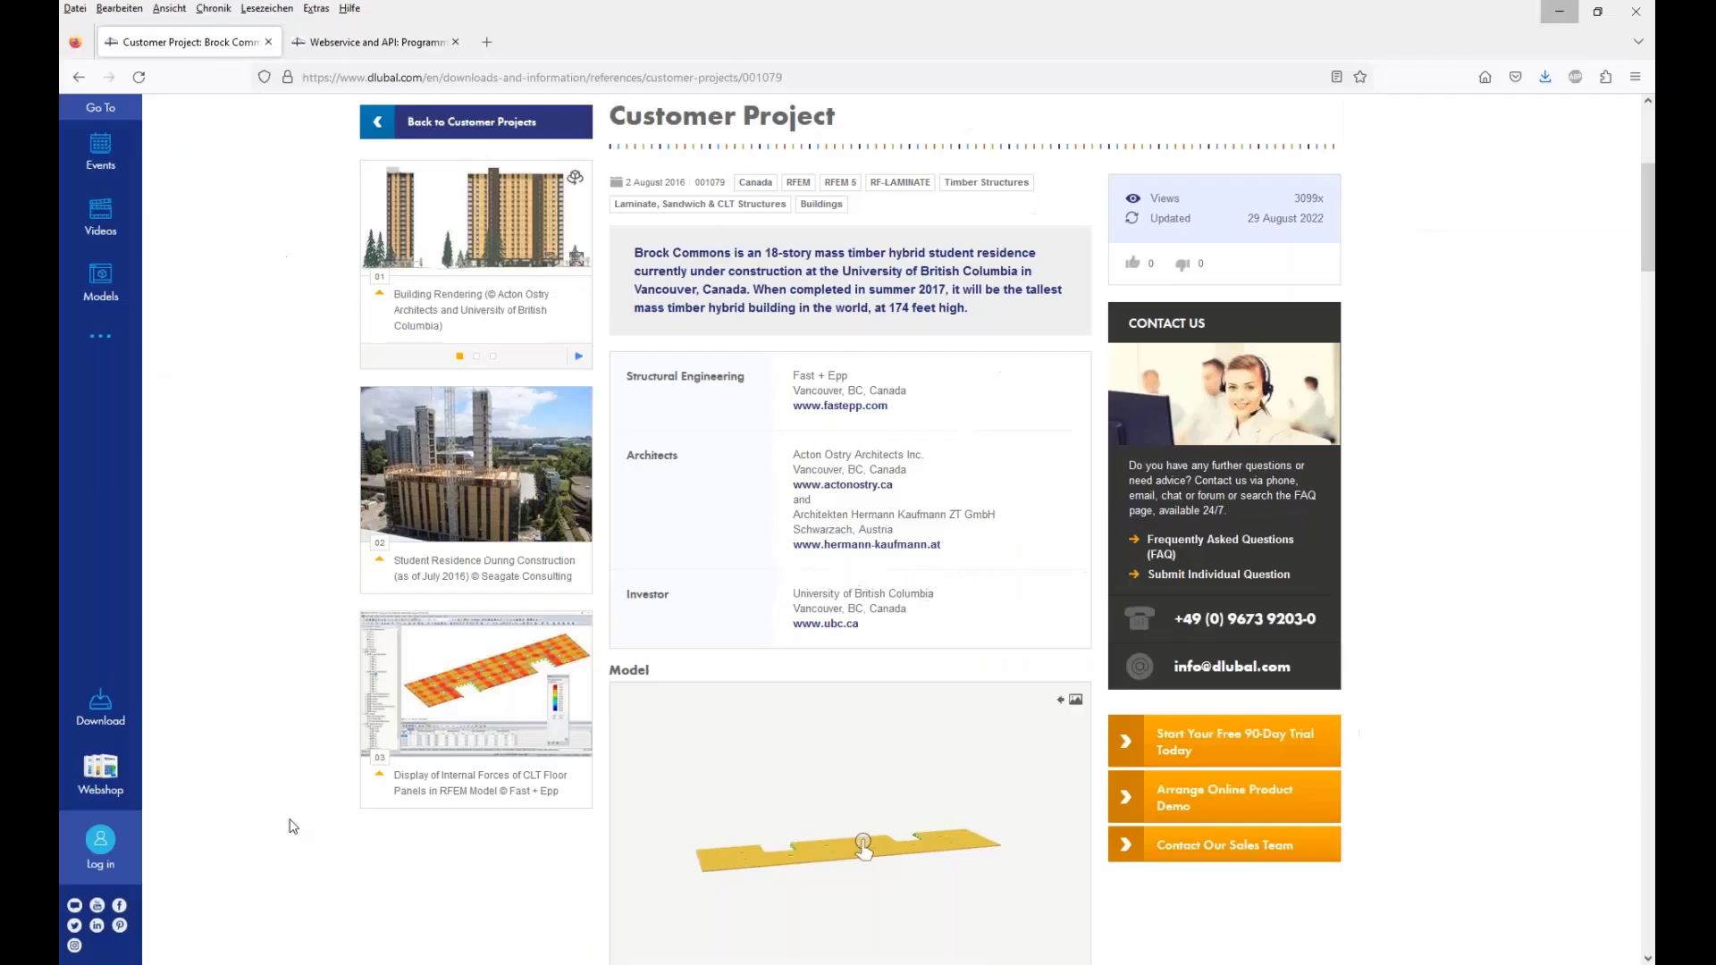
{"action": "left_click", "coordinate": [398, 44]}
{"action": "scroll", "coordinate": [588, 466], "scroll_direction": "up", "scroll_amount": 7}
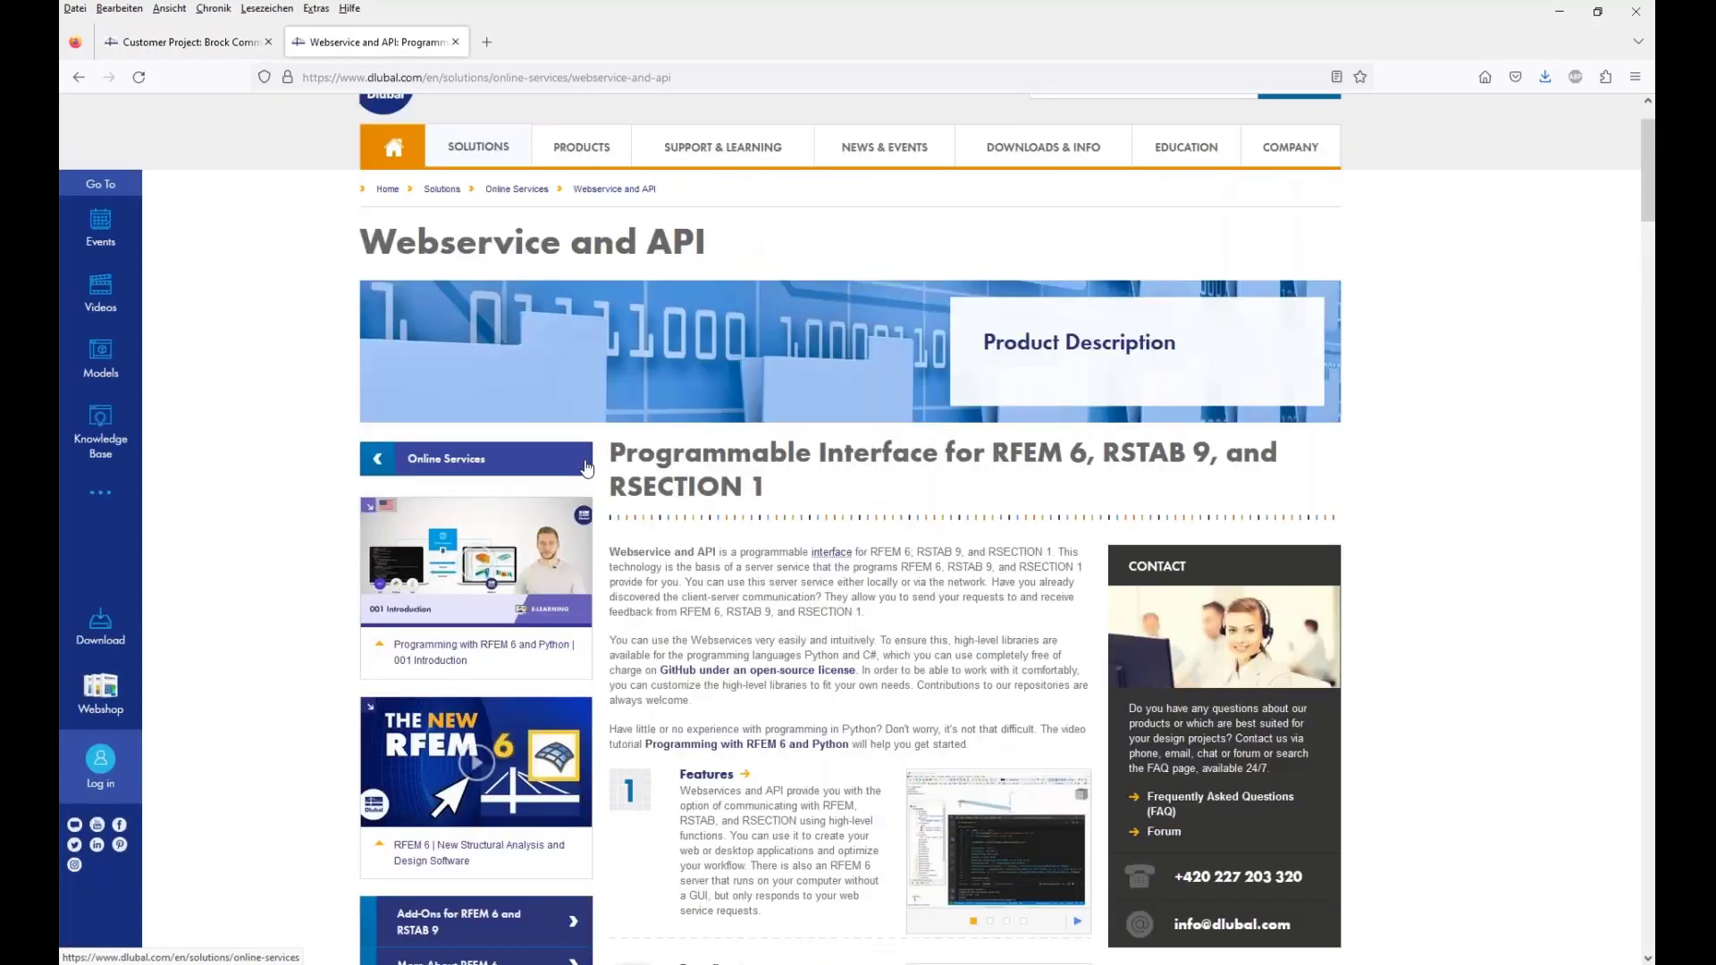
{"action": "scroll", "coordinate": [587, 465], "scroll_direction": "up", "scroll_amount": 2}
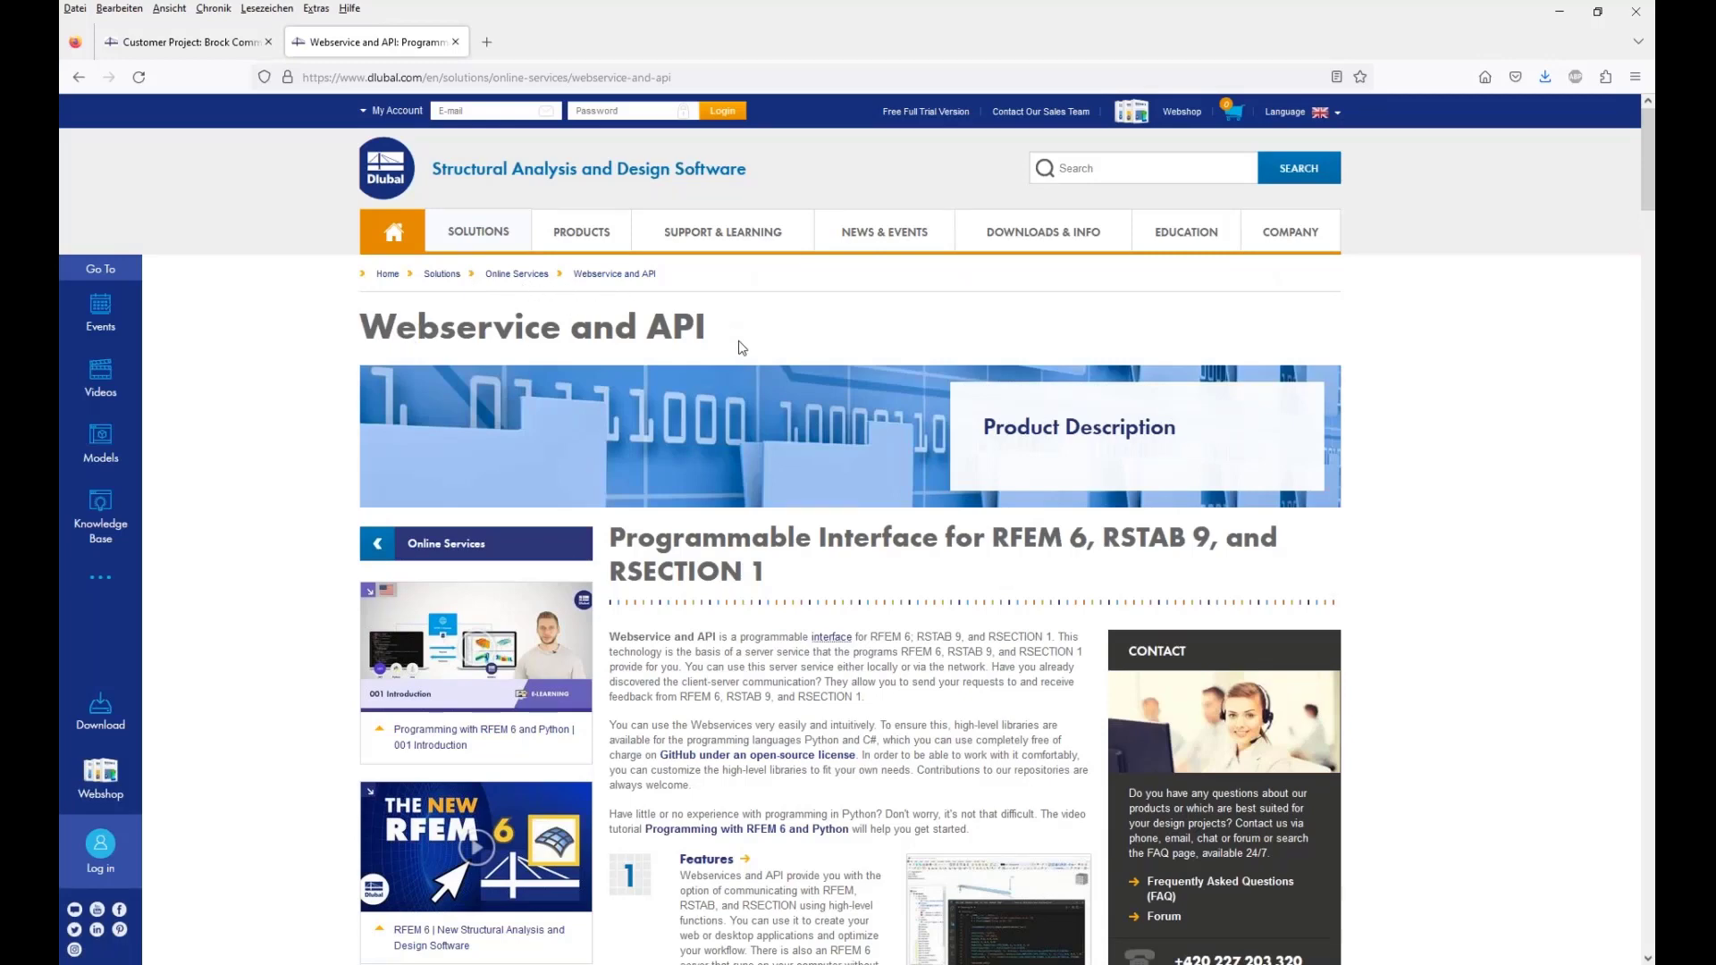
{"action": "scroll", "coordinate": [475, 586], "scroll_direction": "down", "scroll_amount": 2}
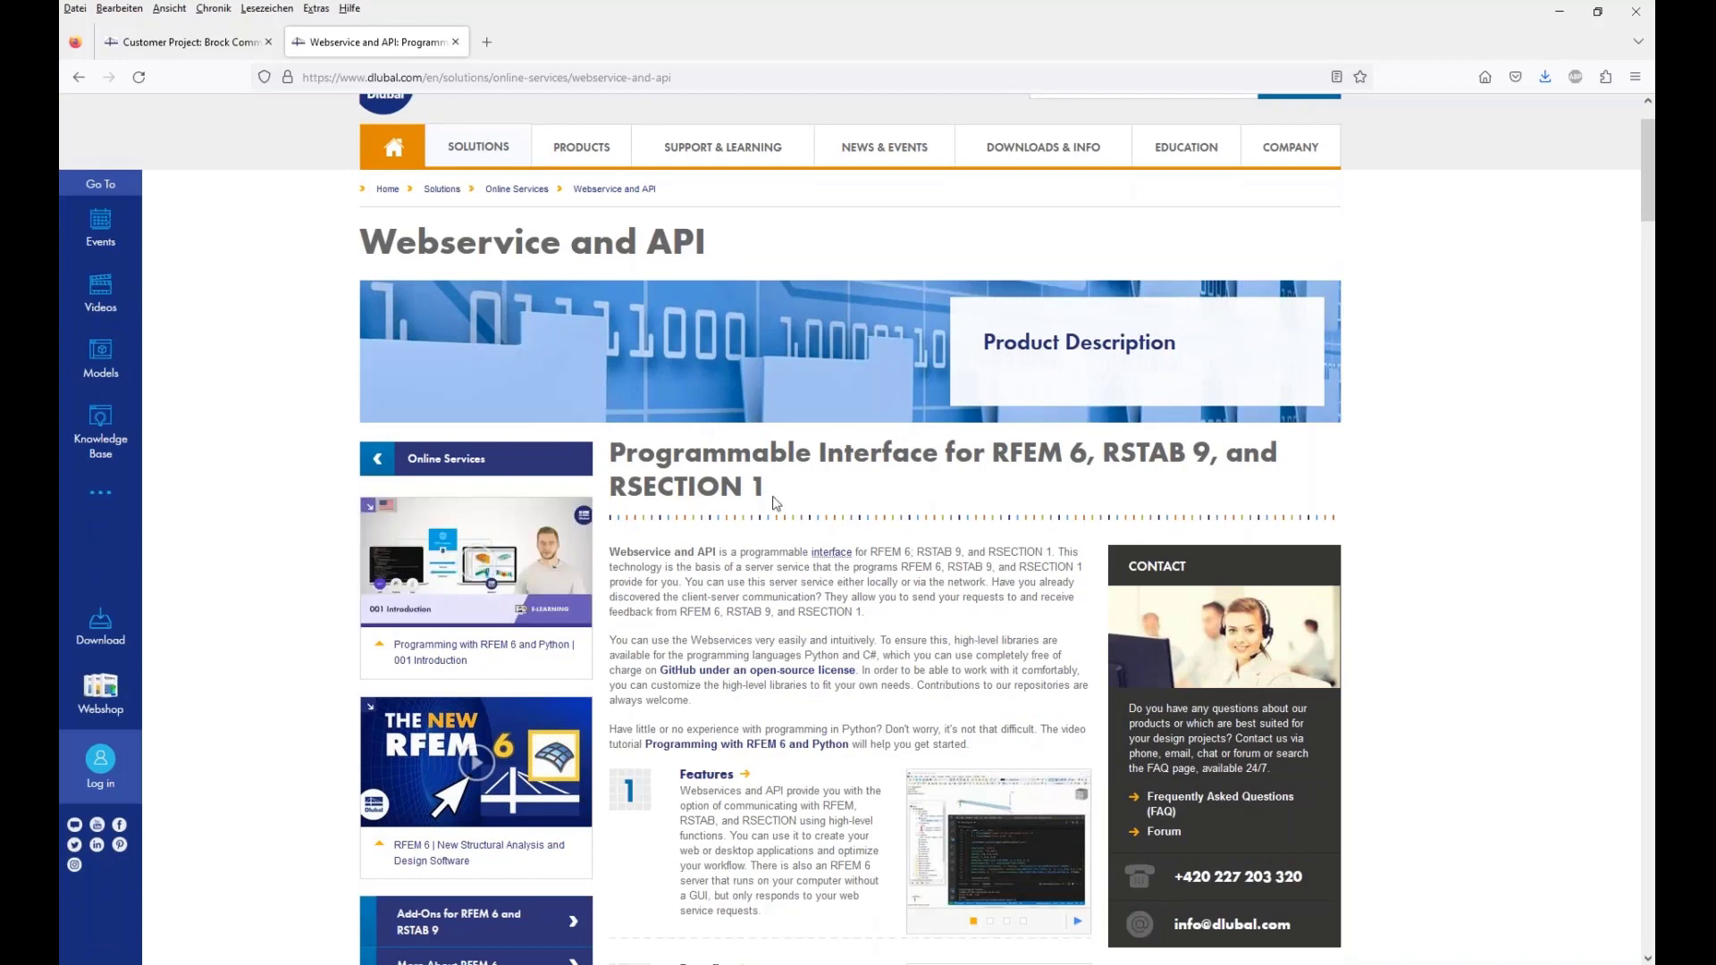
{"action": "scroll", "coordinate": [776, 503], "scroll_direction": "down", "scroll_amount": 4}
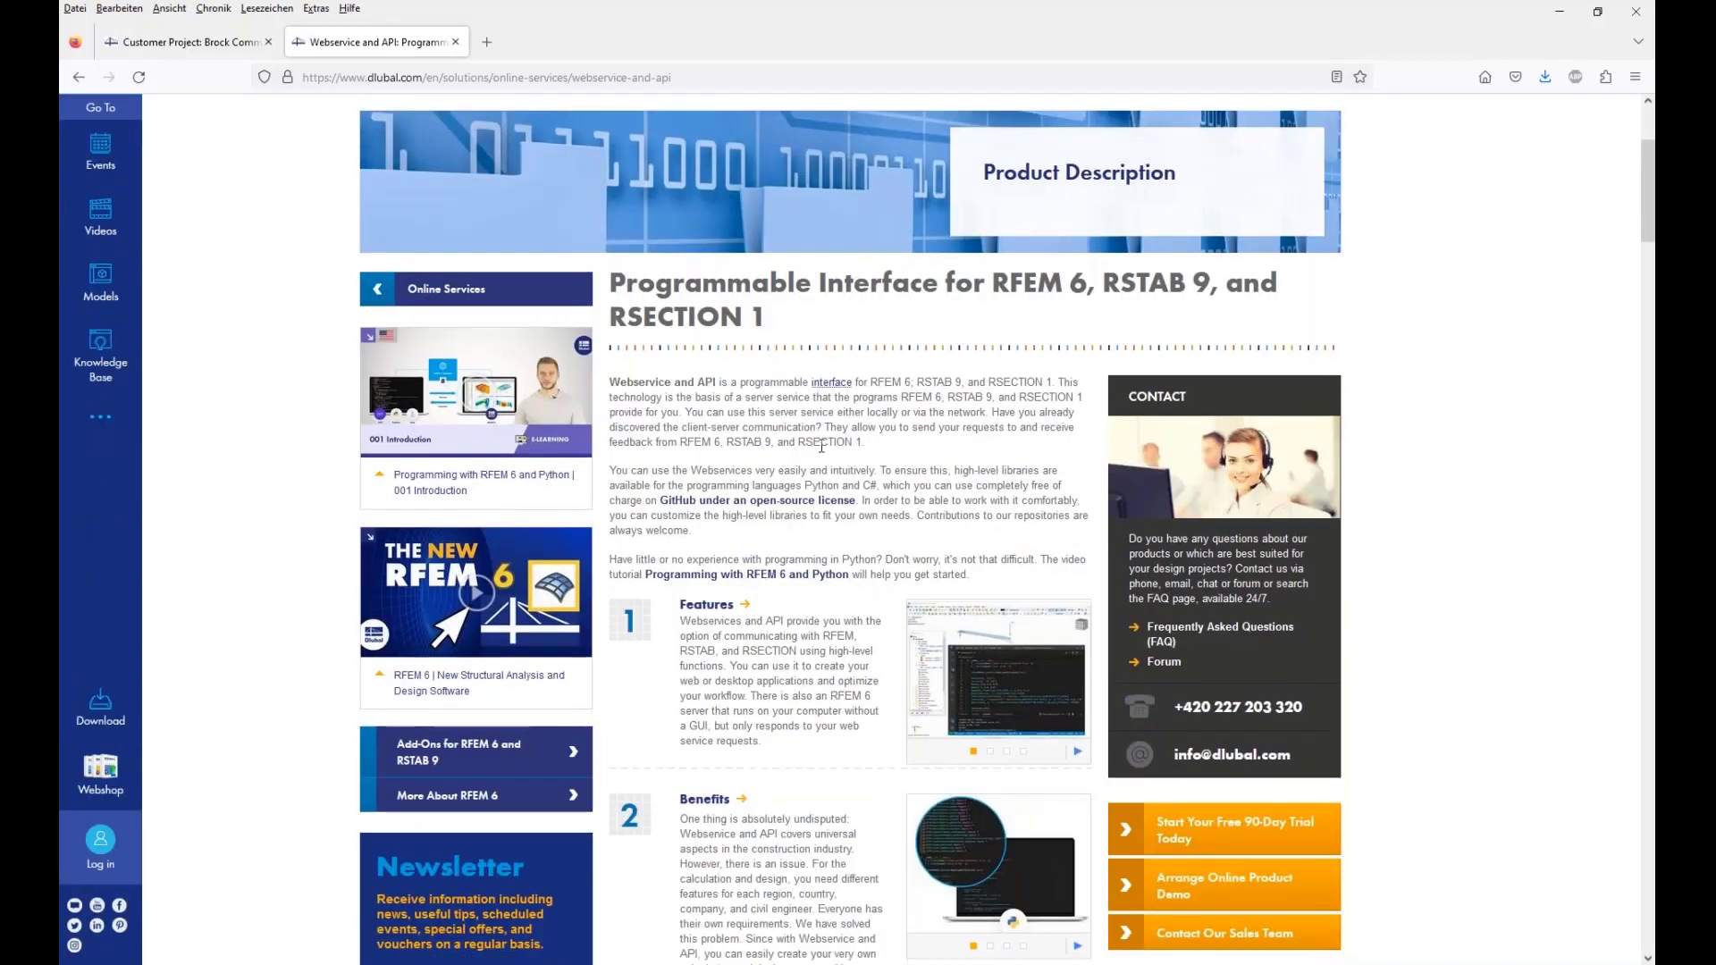
{"action": "scroll", "coordinate": [820, 445], "scroll_direction": "down", "scroll_amount": 2}
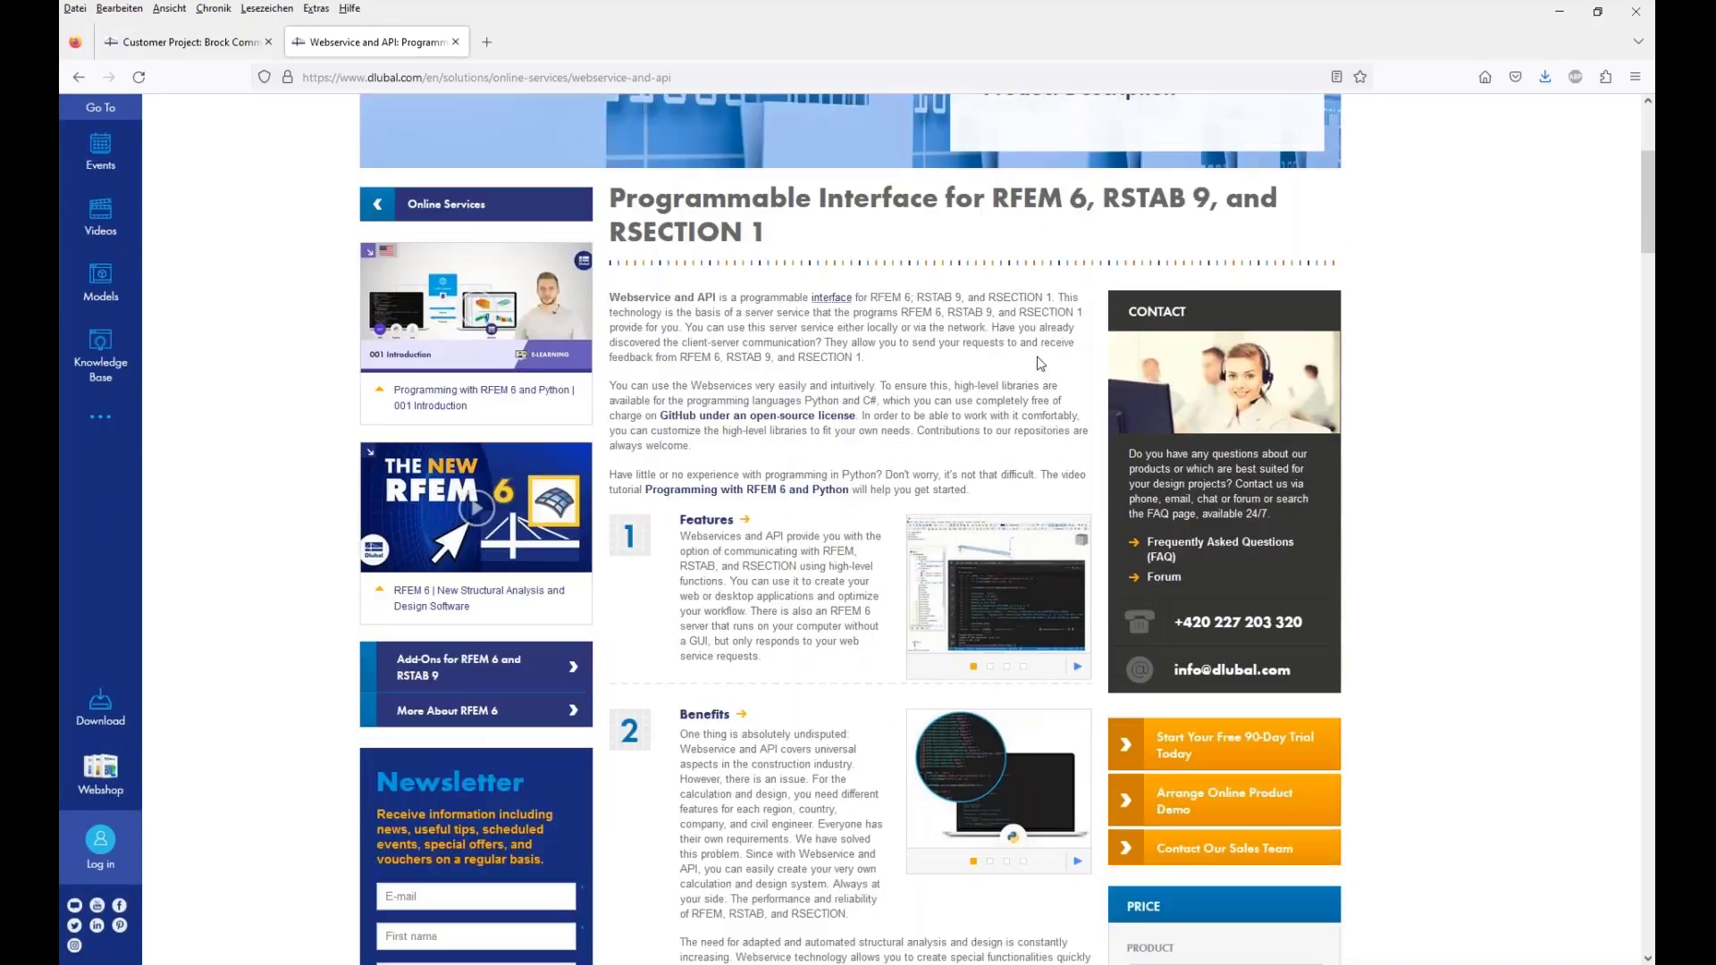
{"action": "left_click", "coordinate": [1556, 16]}
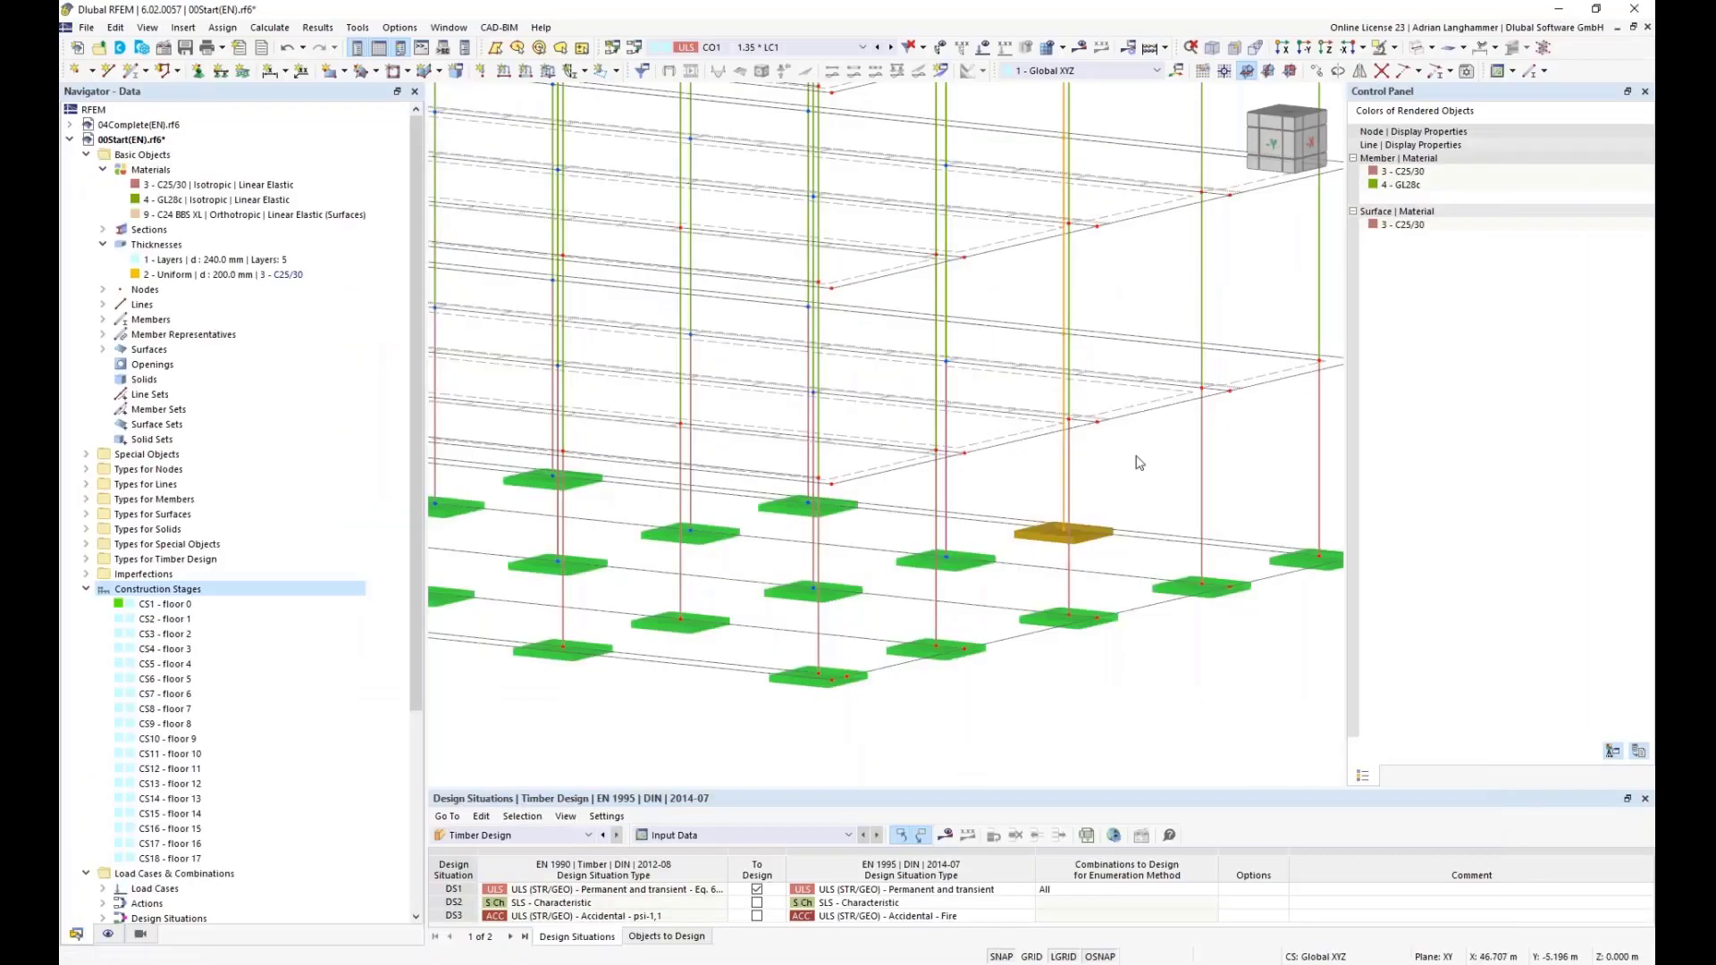
Display construction stages floor 0, floor 5, floor 11 and floor 17 in 3D and examine which structure each contains, ending back at floor 0.
{"action": "scroll", "coordinate": [1034, 485], "scroll_direction": "down", "scroll_amount": 1}
{"action": "middle_click_drag", "start_coordinate": [1003, 536], "coordinate": [1025, 543], "text": "ctrl"}
{"action": "scroll", "coordinate": [880, 648], "scroll_direction": "down", "scroll_amount": 2}
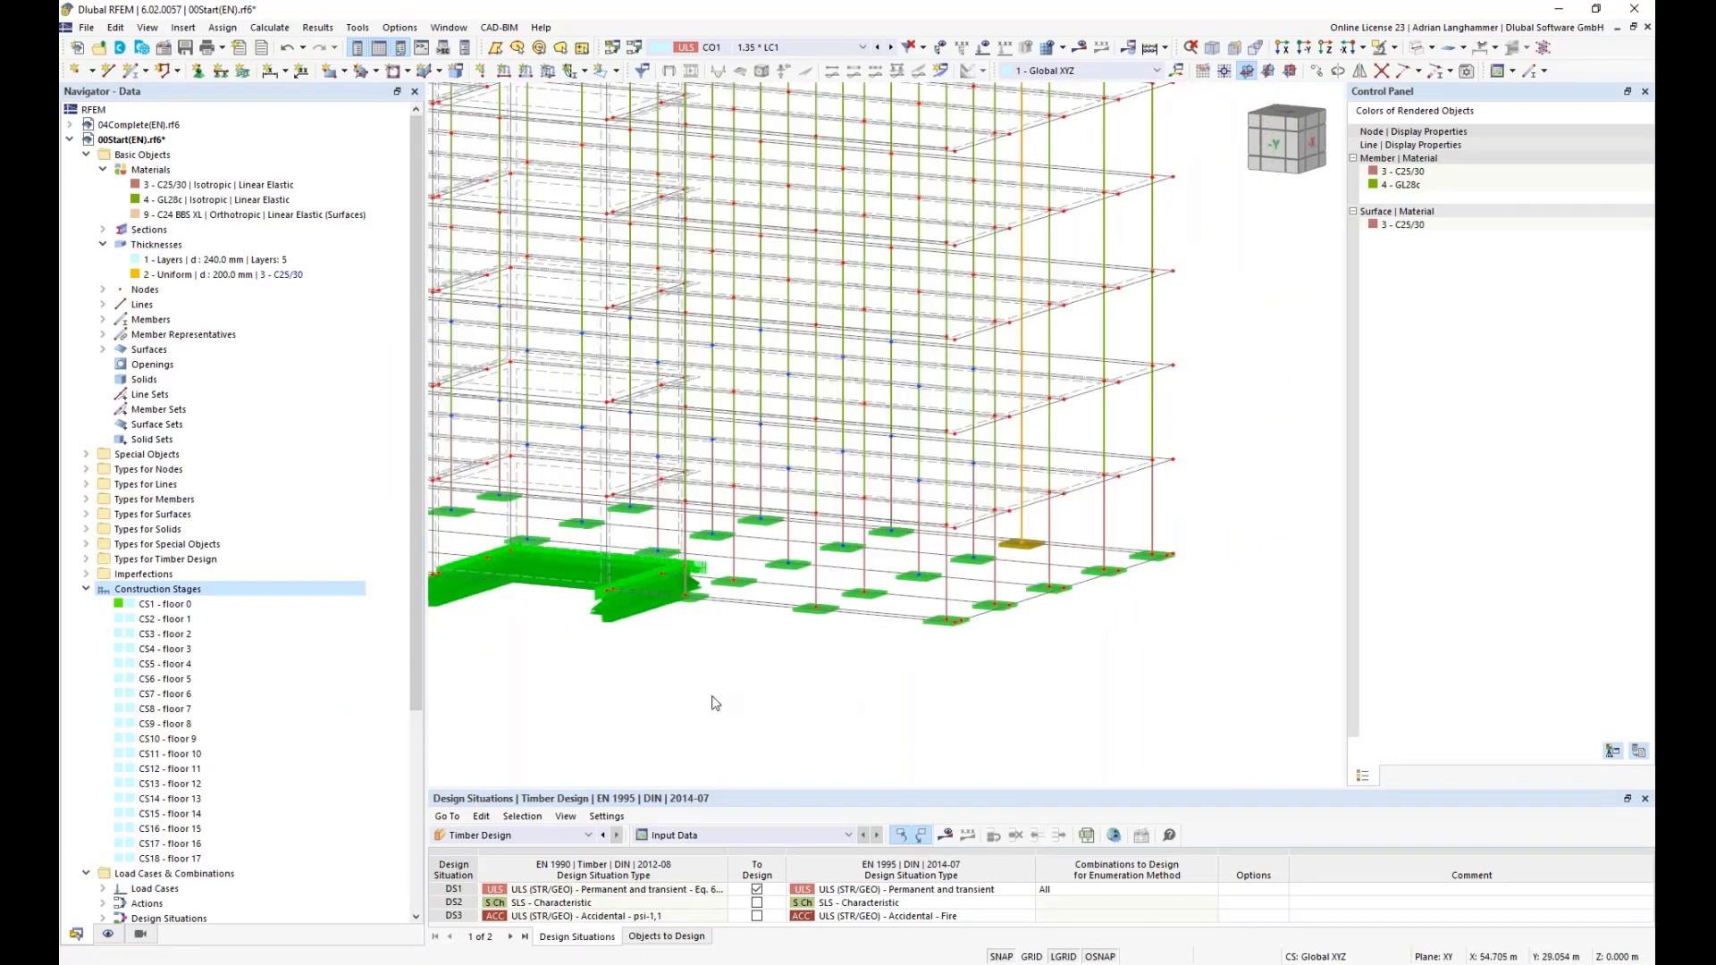
{"action": "left_click", "coordinate": [189, 606]}
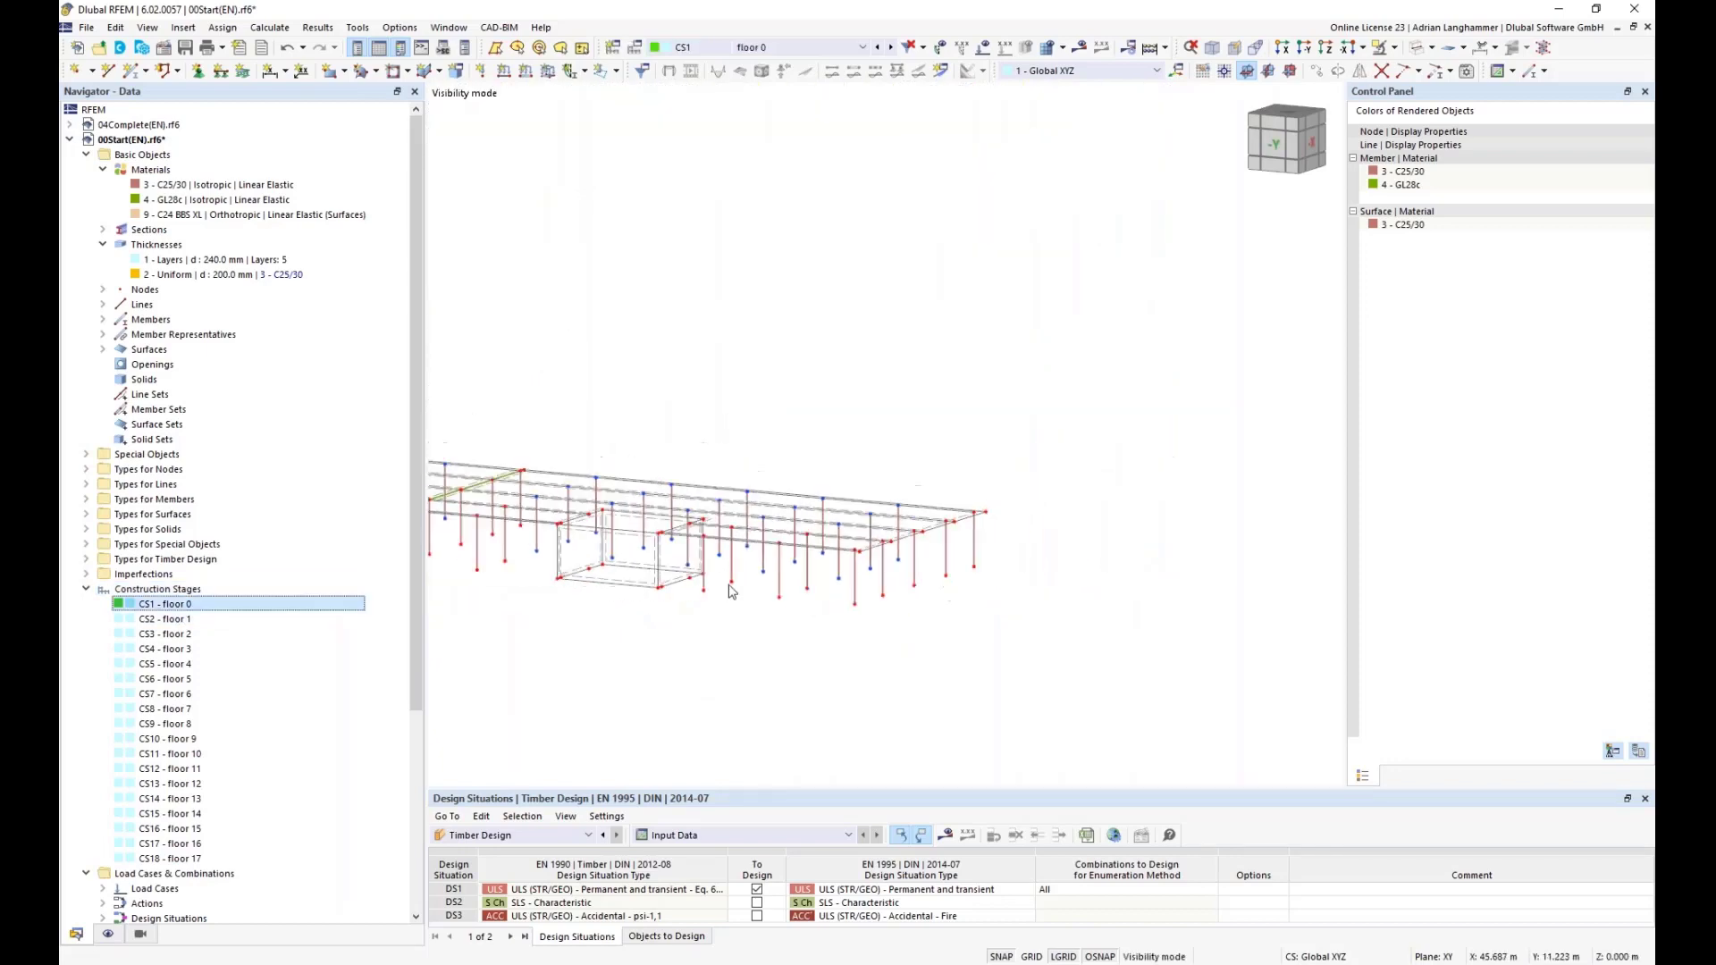
{"action": "scroll", "coordinate": [960, 532], "scroll_direction": "down", "scroll_amount": 5}
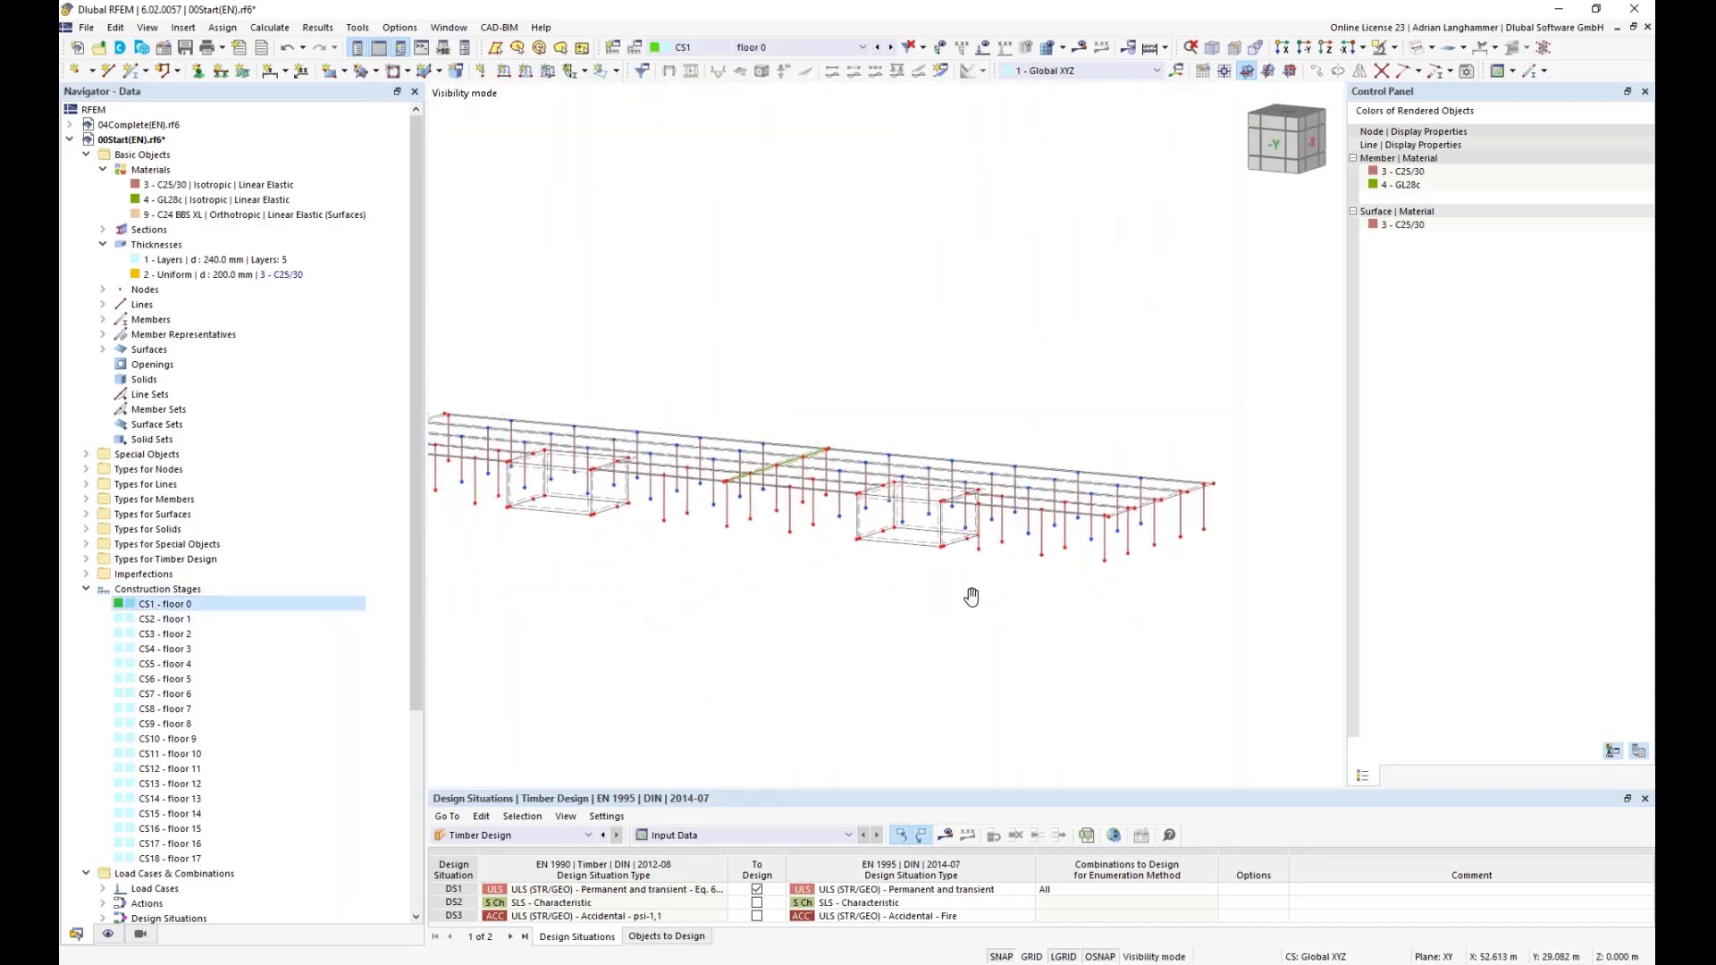
{"action": "left_click", "coordinate": [276, 636]}
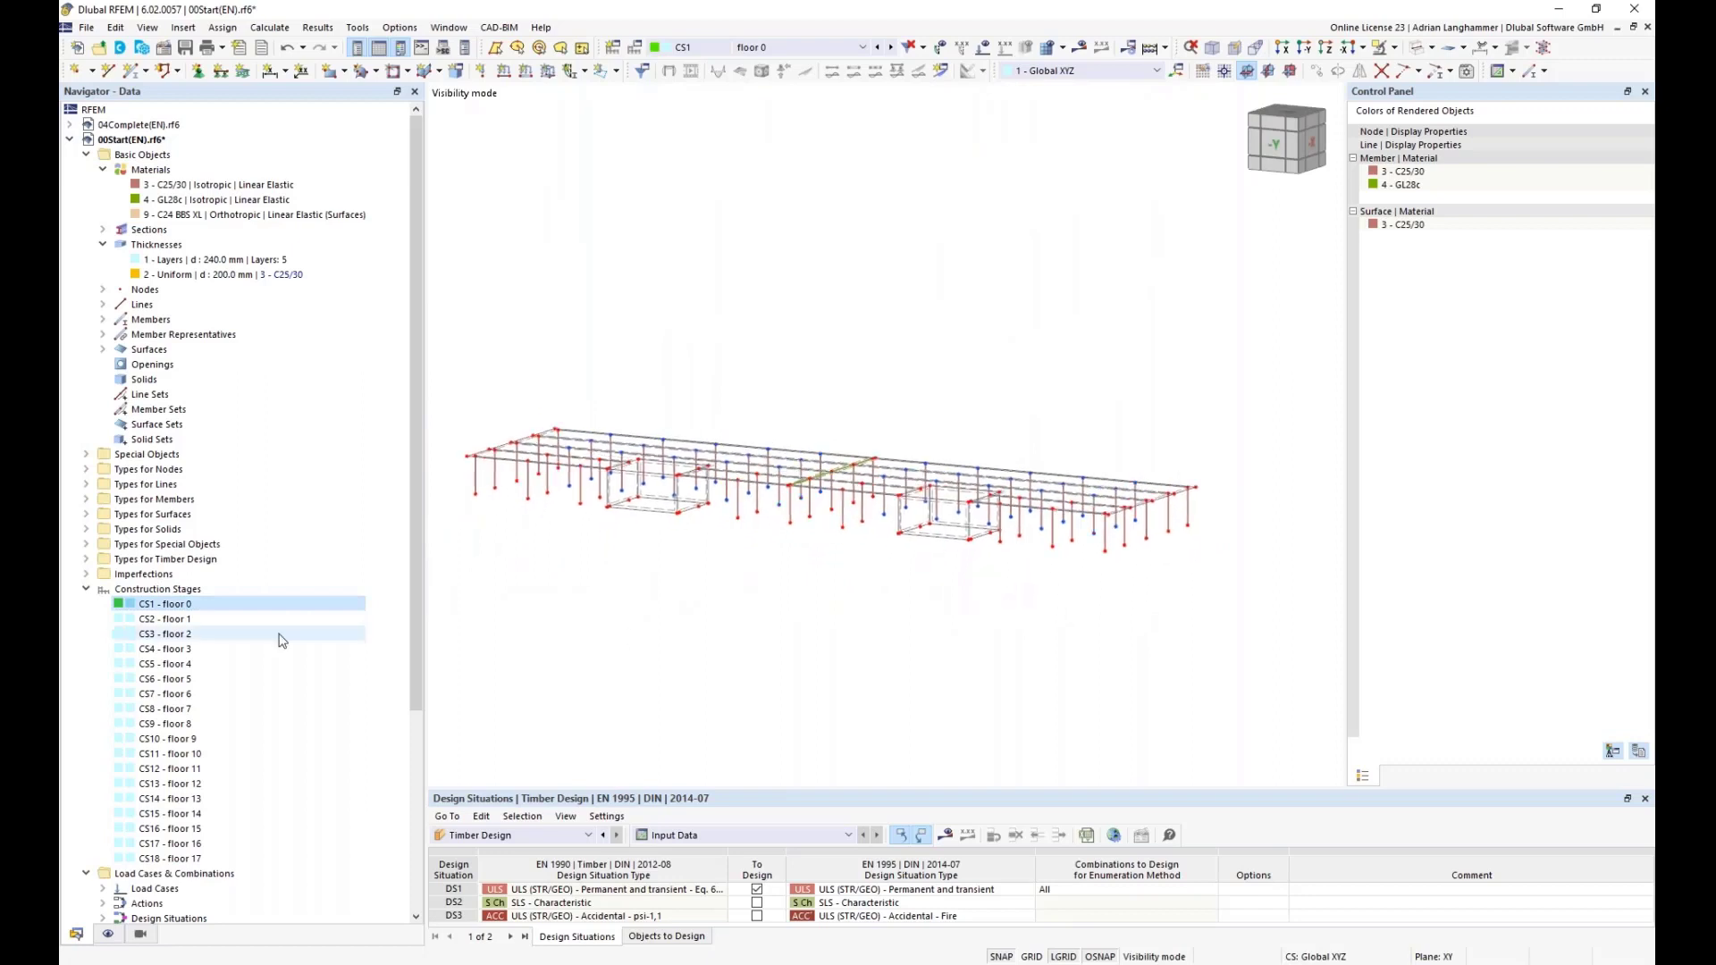
{"action": "left_click", "coordinate": [216, 679]}
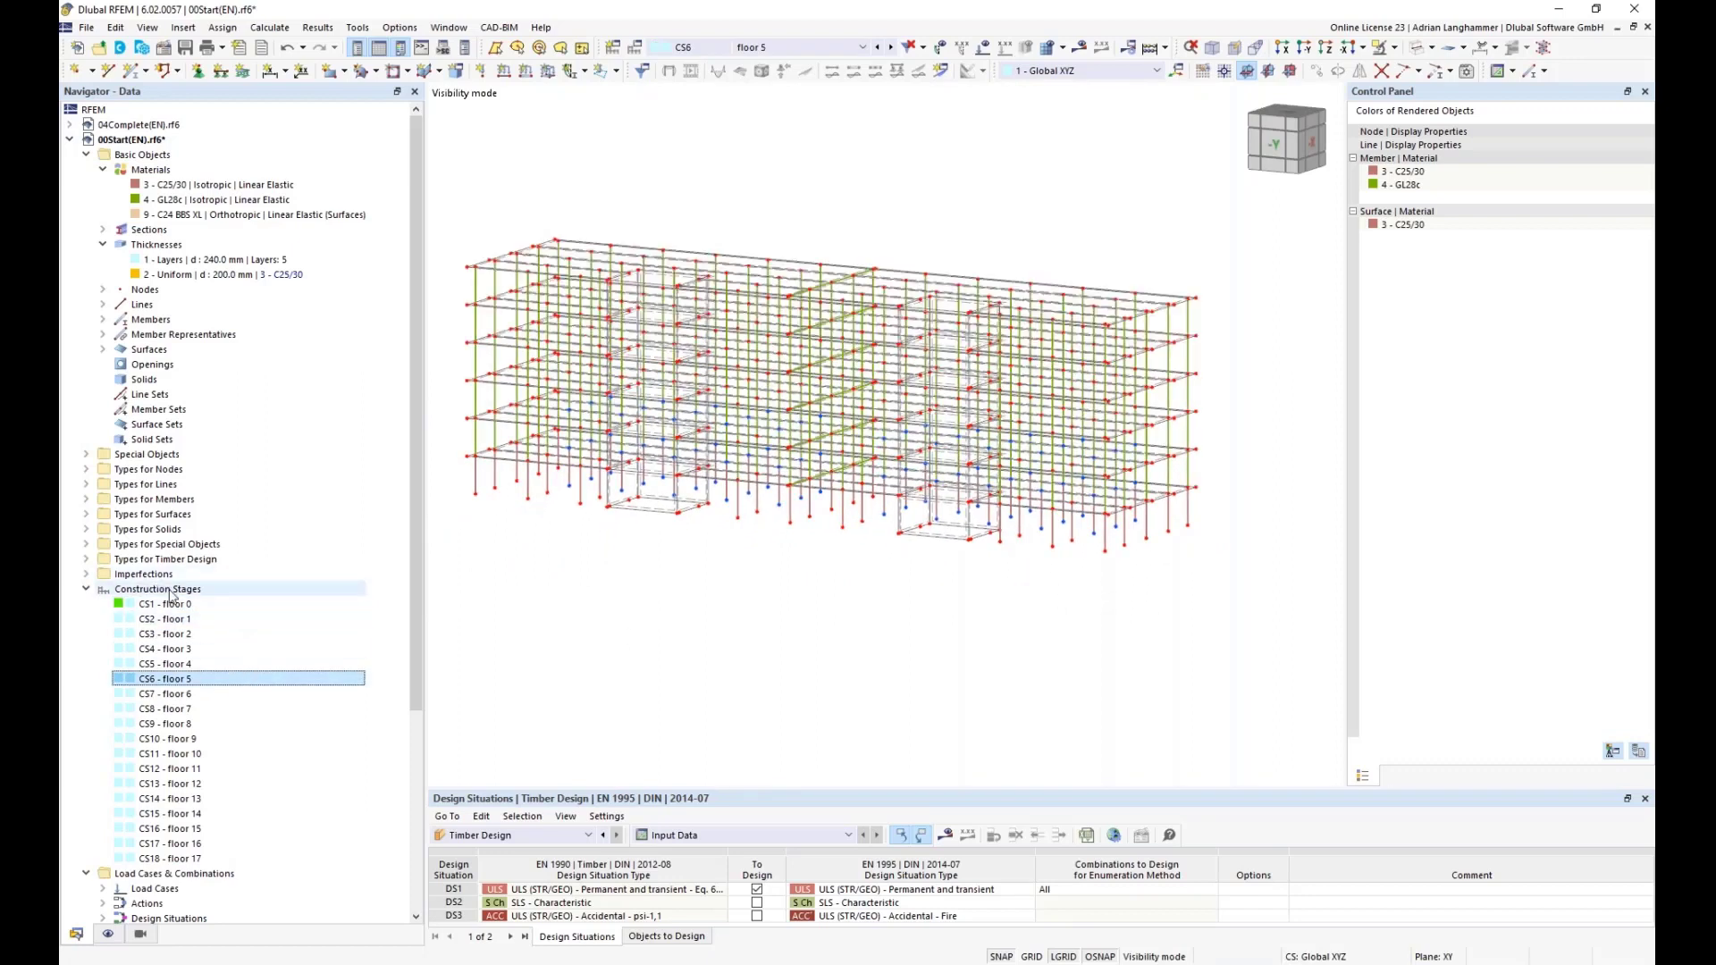
{"action": "left_click", "coordinate": [182, 772]}
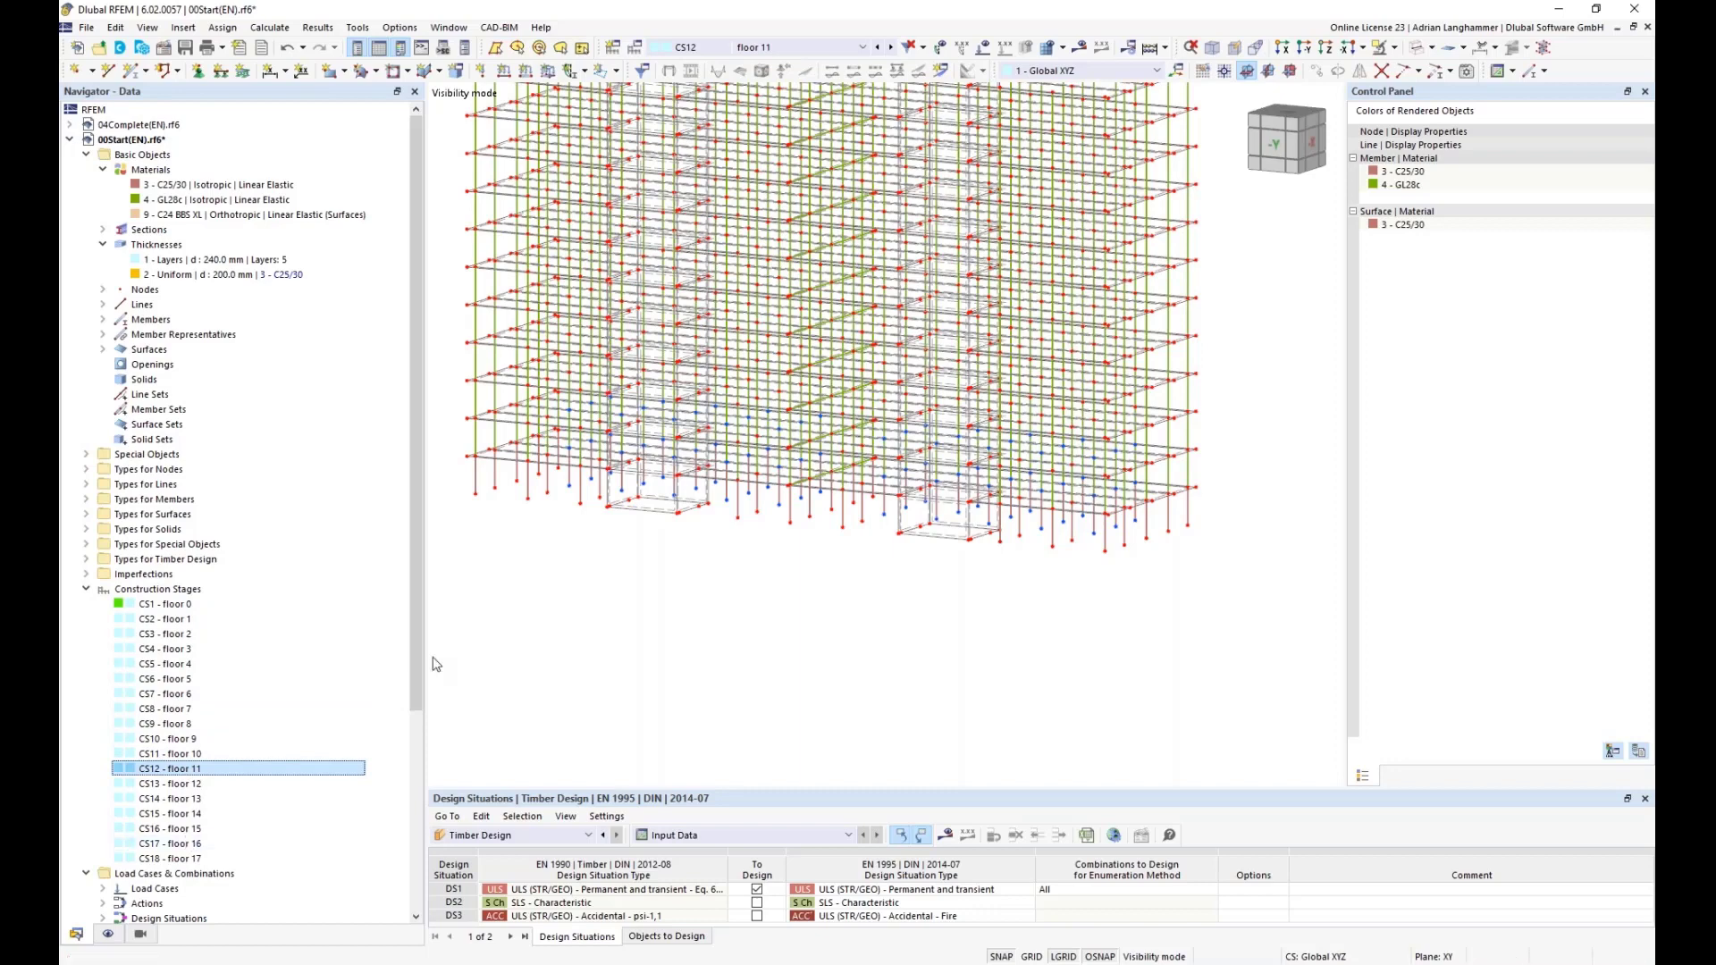
{"action": "left_click", "coordinate": [193, 859]}
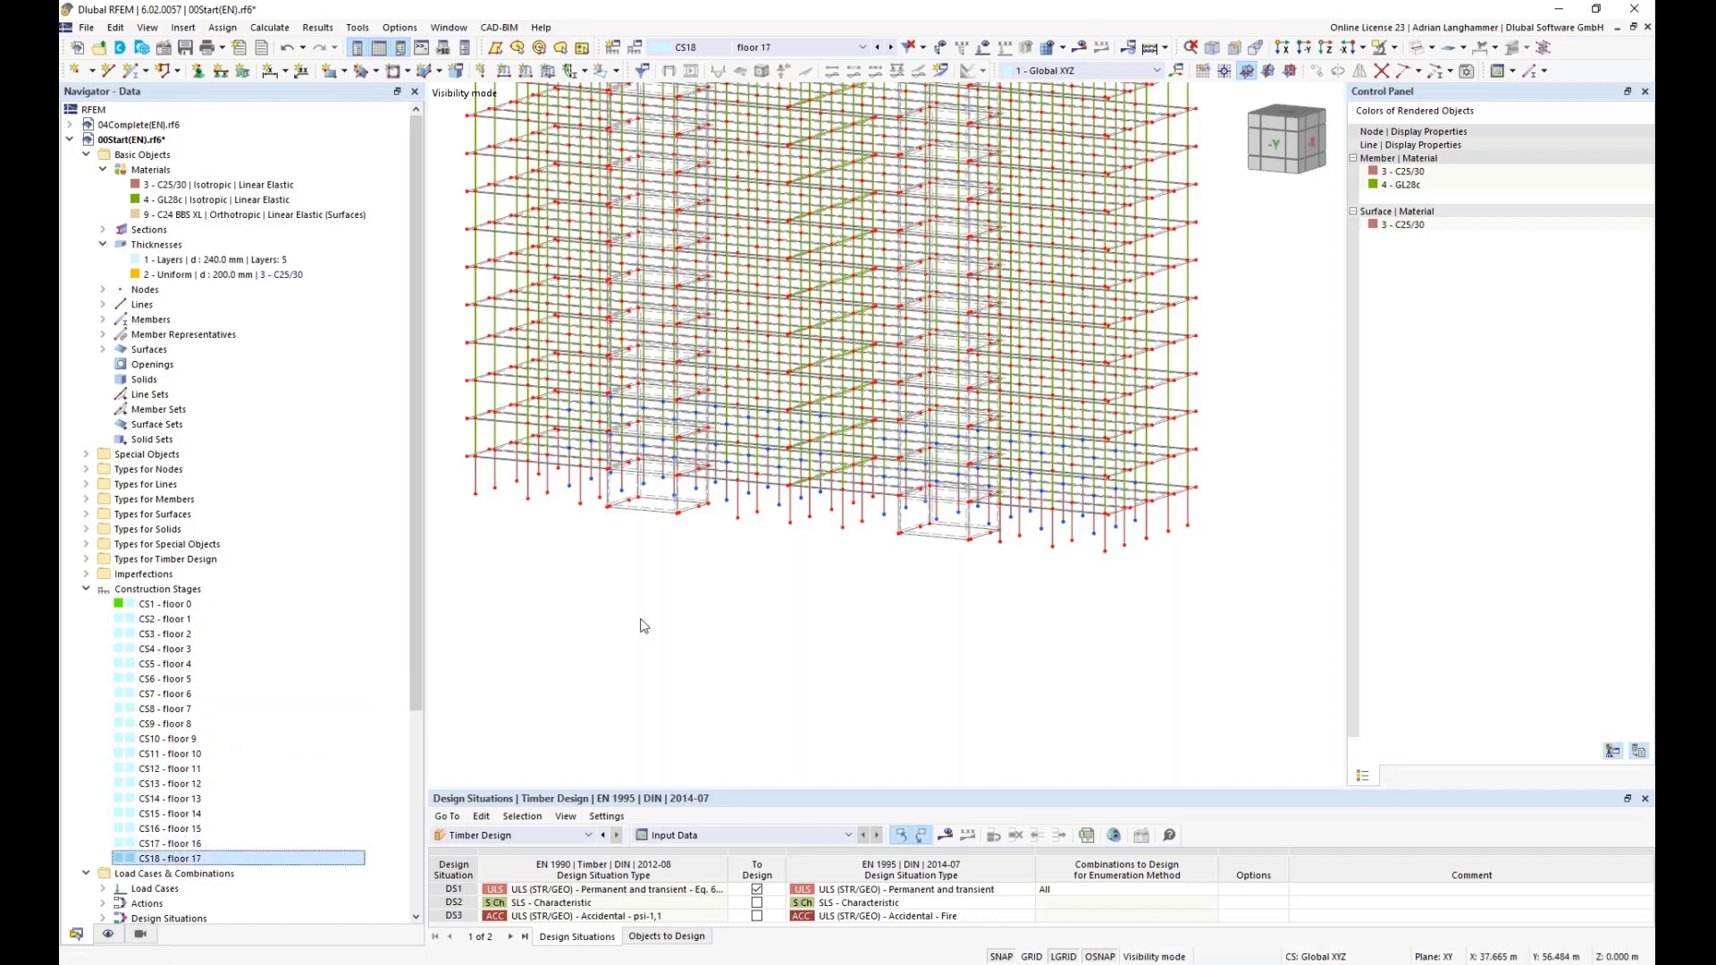
{"action": "scroll", "coordinate": [643, 625], "scroll_direction": "down", "scroll_amount": 4}
{"action": "middle_click_drag", "start_coordinate": [648, 587], "coordinate": [650, 616]}
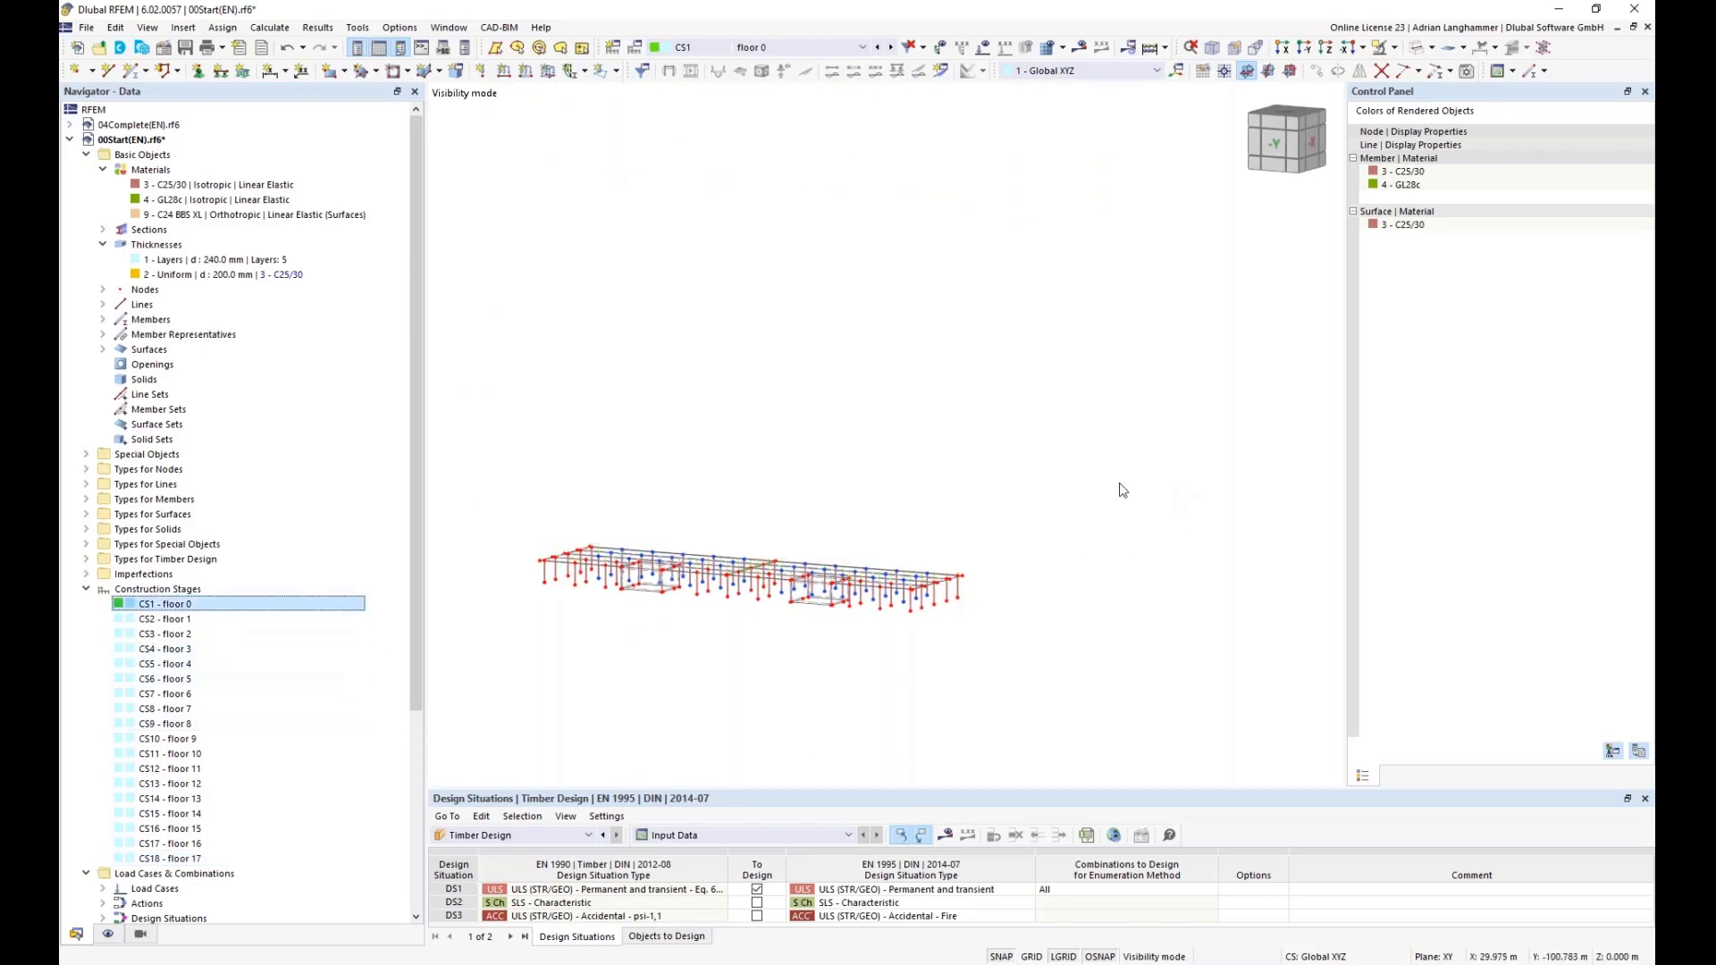
Edit construction stage CS1 floor 0 to include nodal and line supports, adding all supported nodes and all supported lines.
{"action": "middle_click_drag", "start_coordinate": [720, 452], "coordinate": [777, 390]}
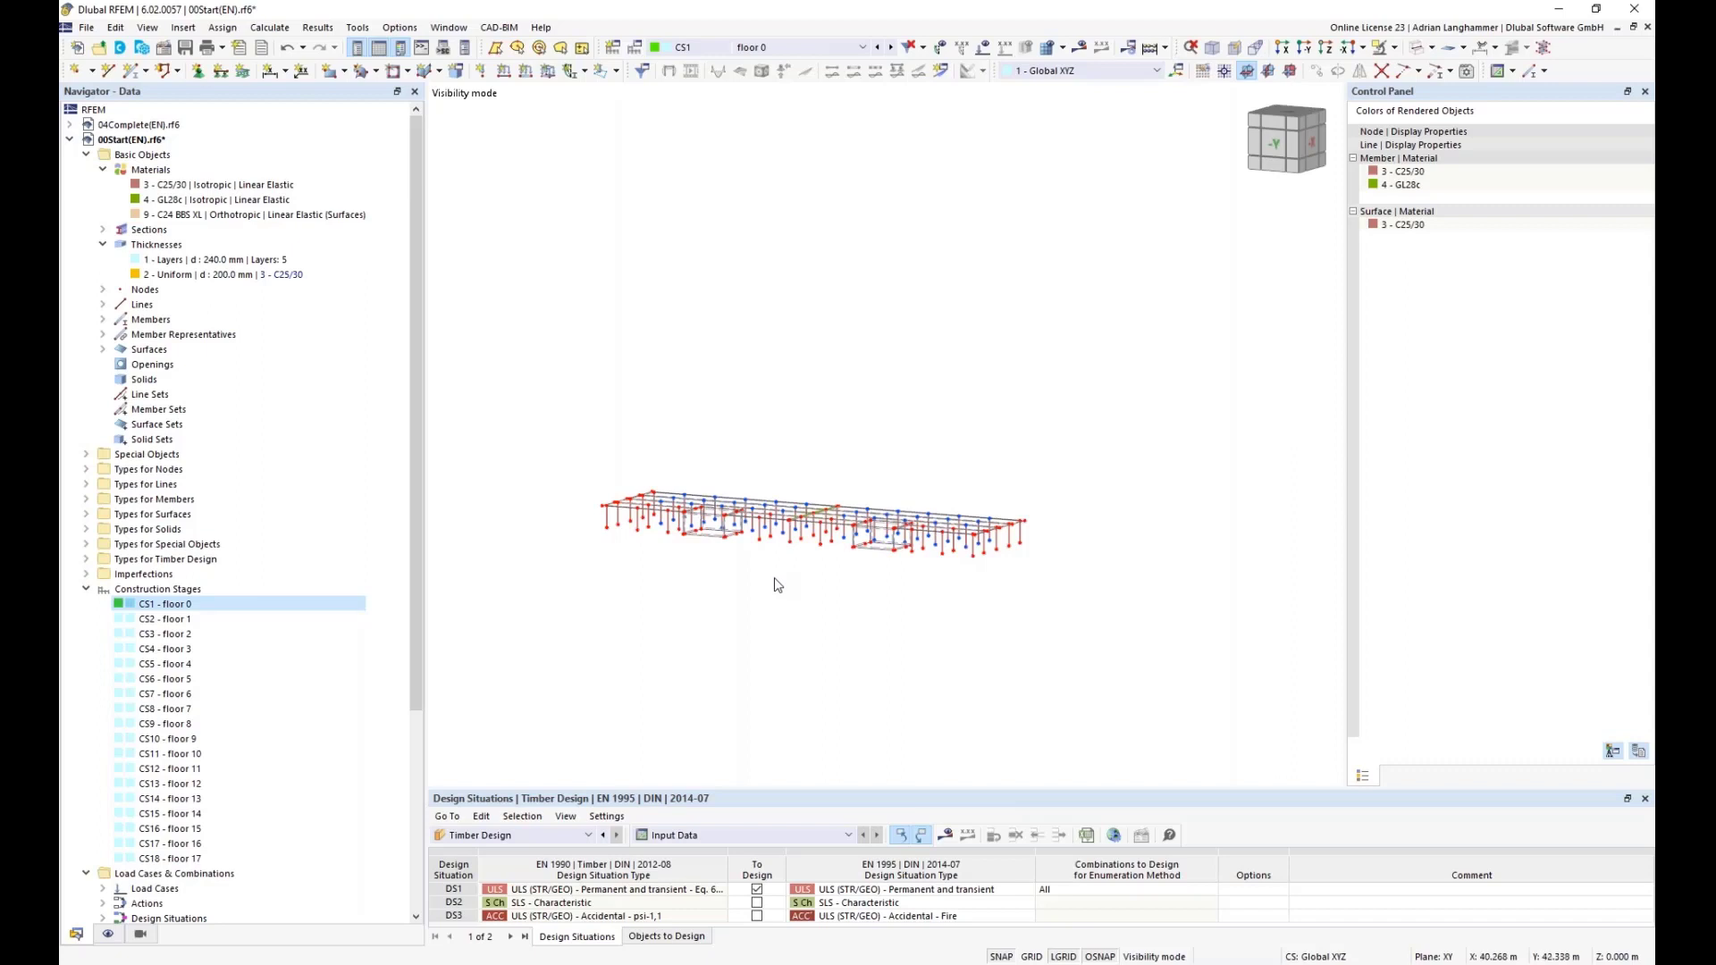
{"action": "middle_click_drag", "start_coordinate": [780, 586], "coordinate": [804, 582], "text": "ctrl"}
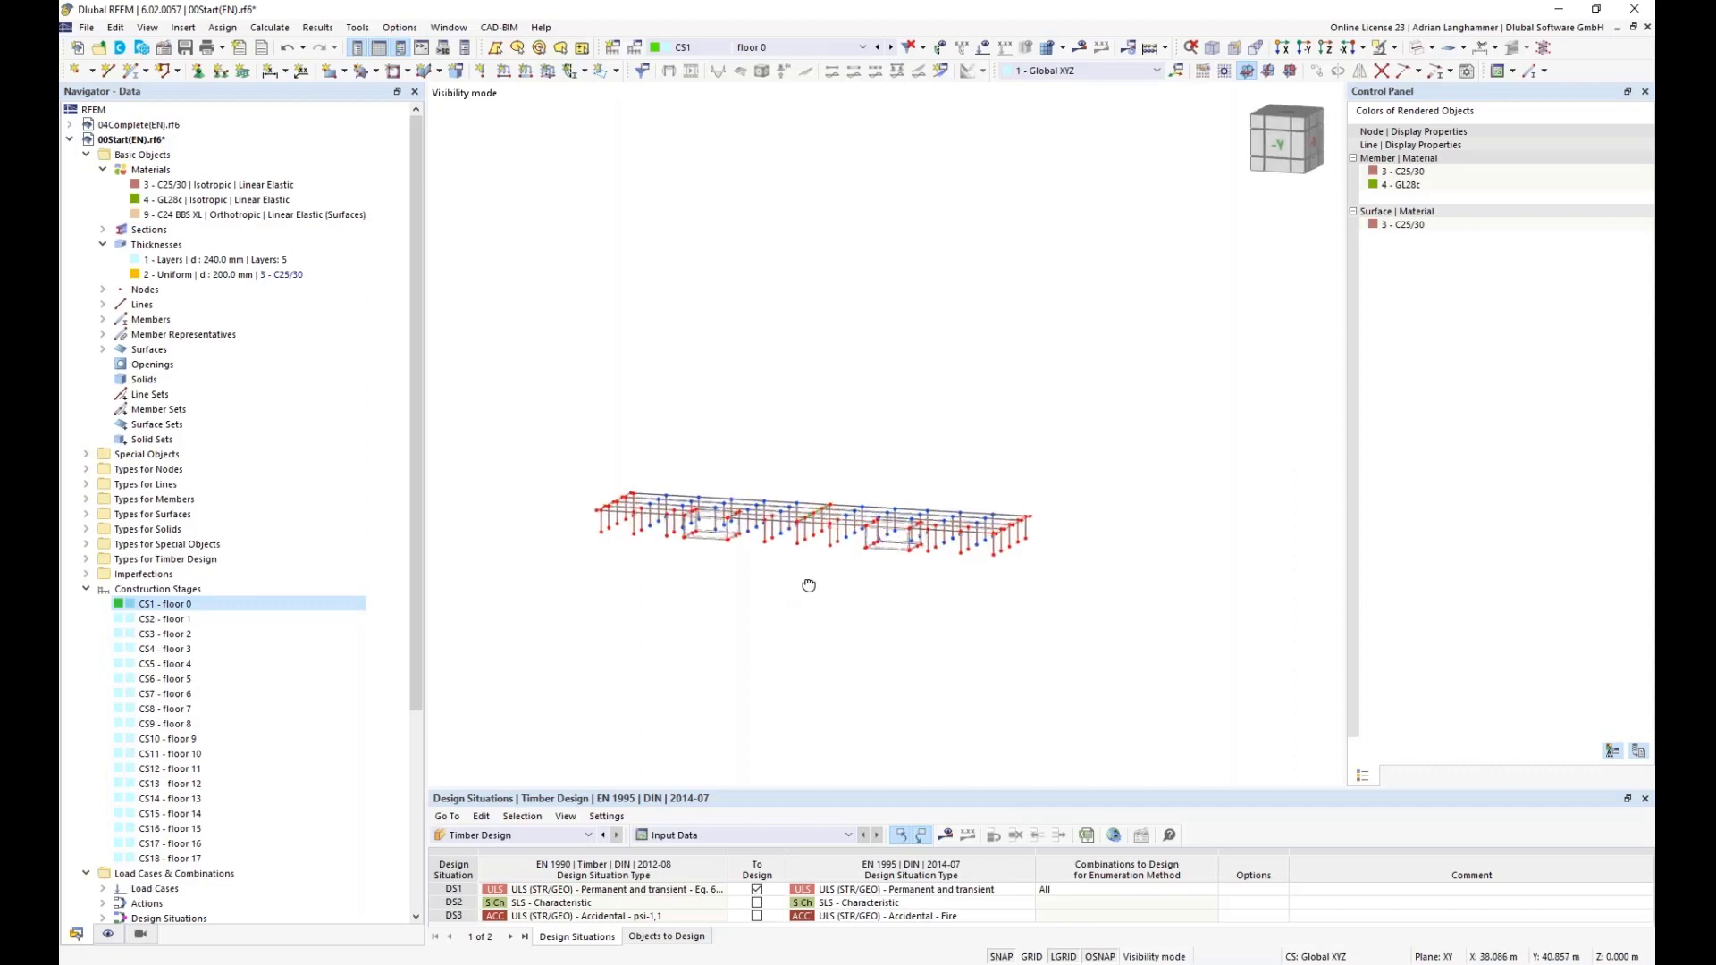
{"action": "double_click", "coordinate": [176, 606]}
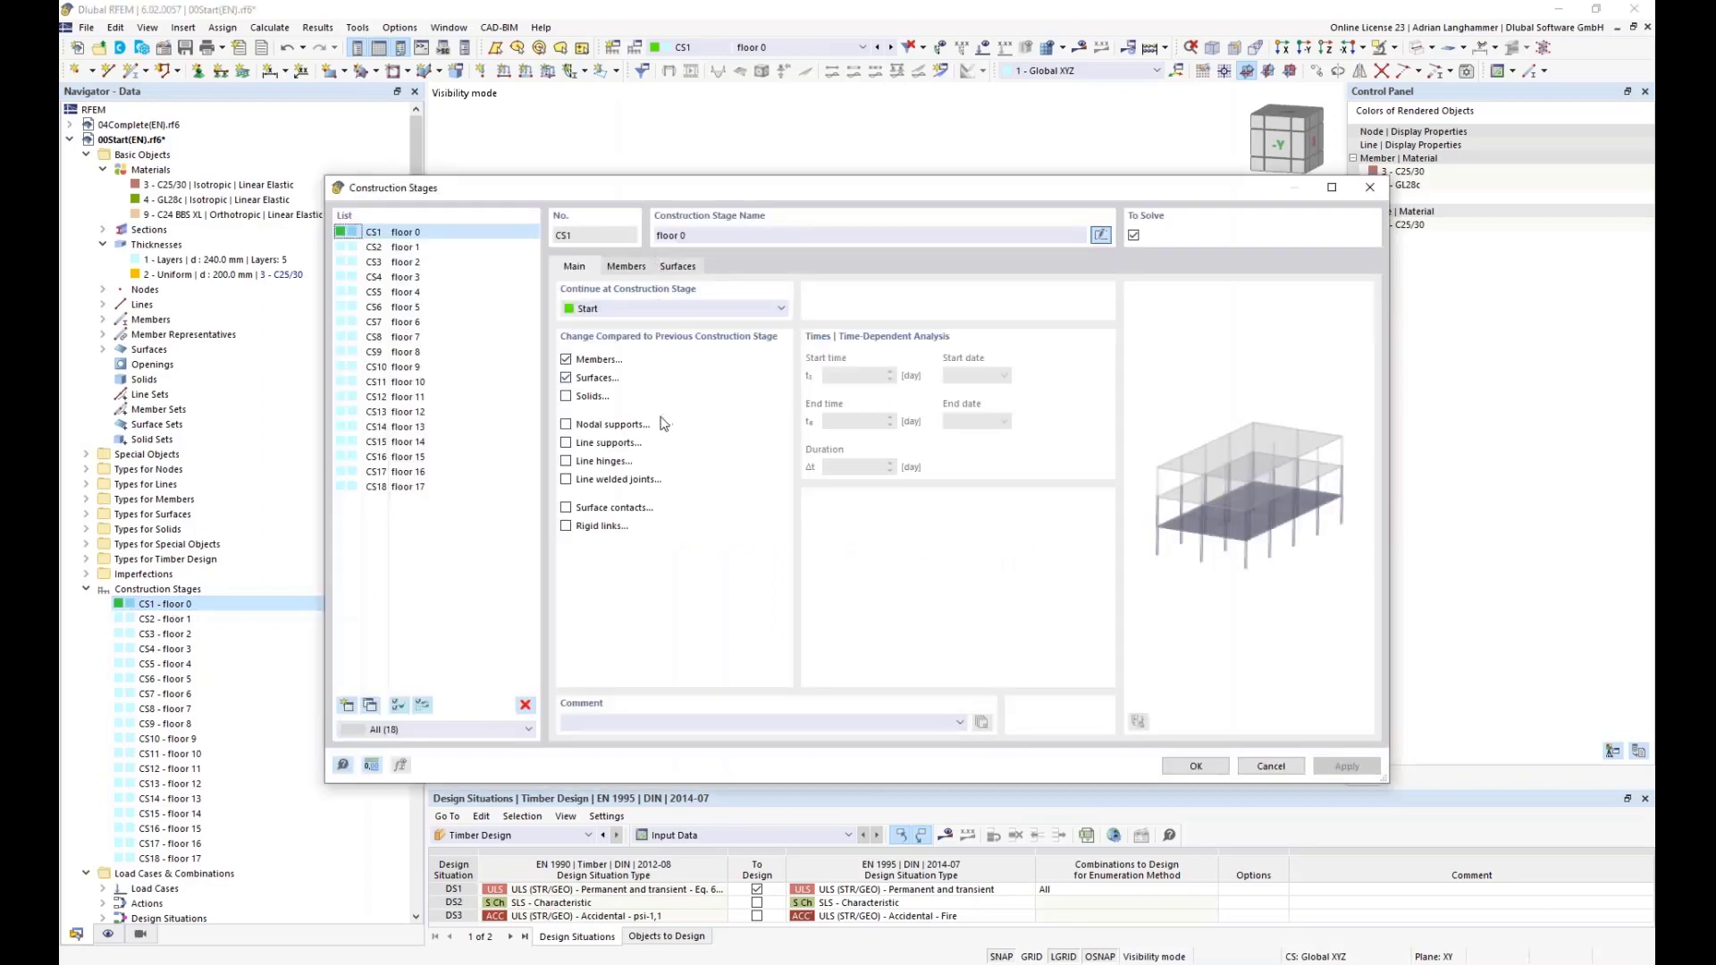
{"action": "left_click", "coordinate": [566, 425]}
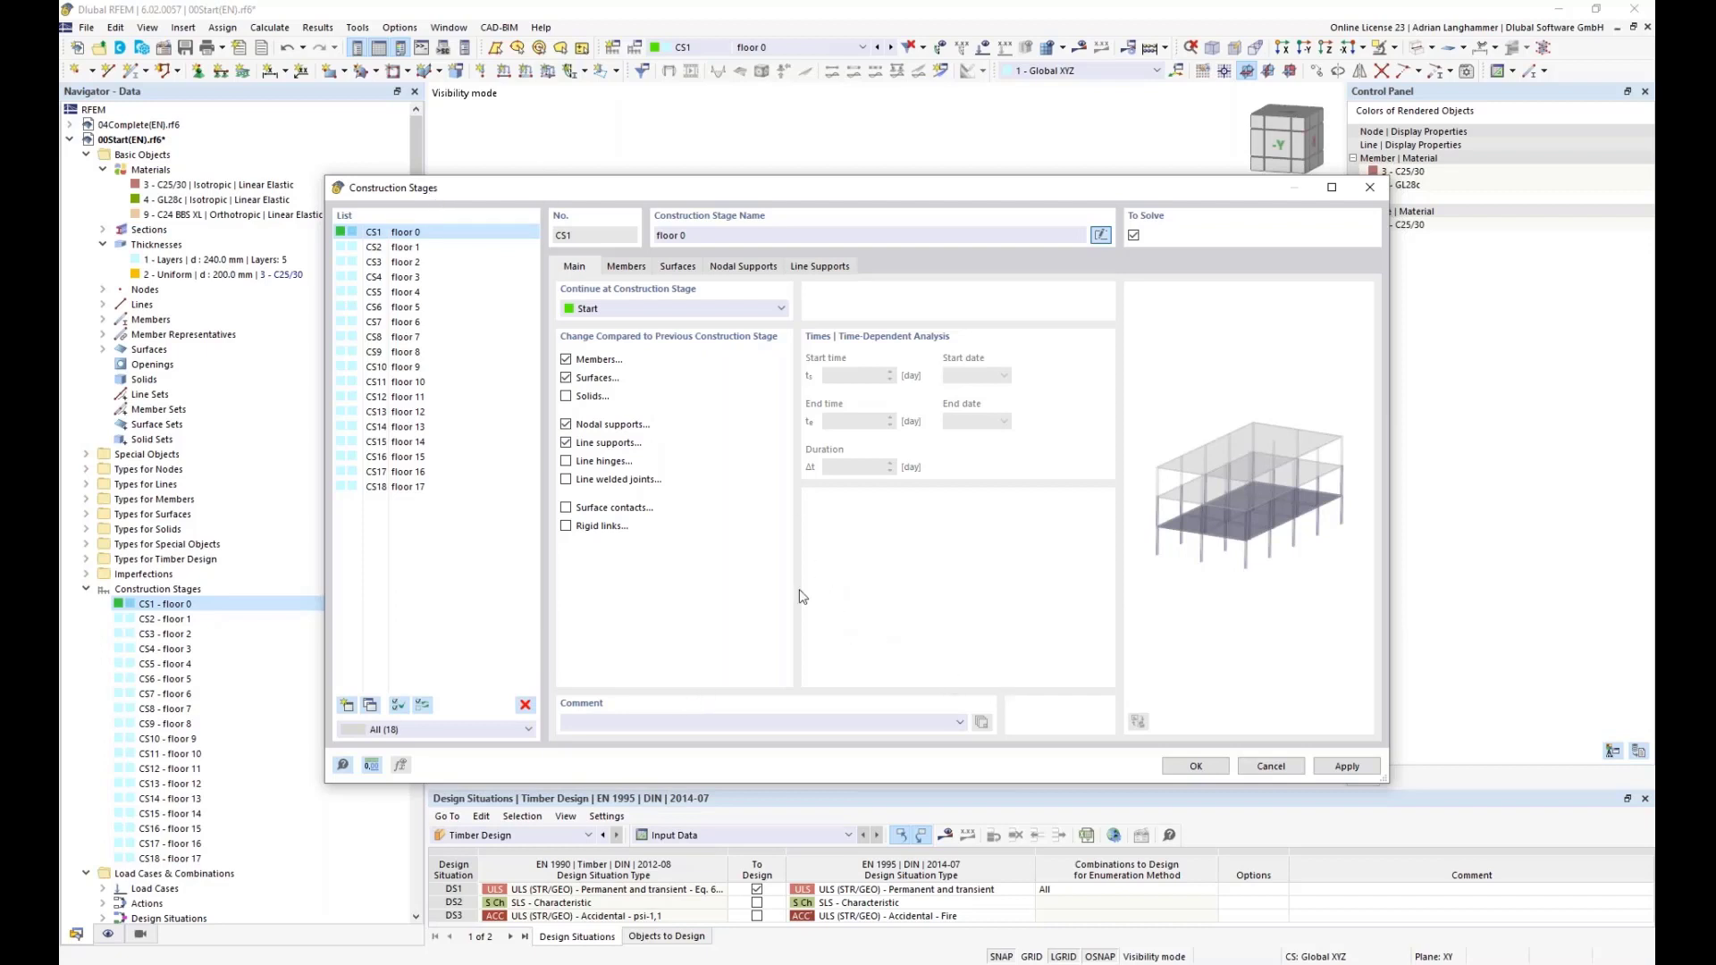
{"action": "left_click", "coordinate": [745, 267]}
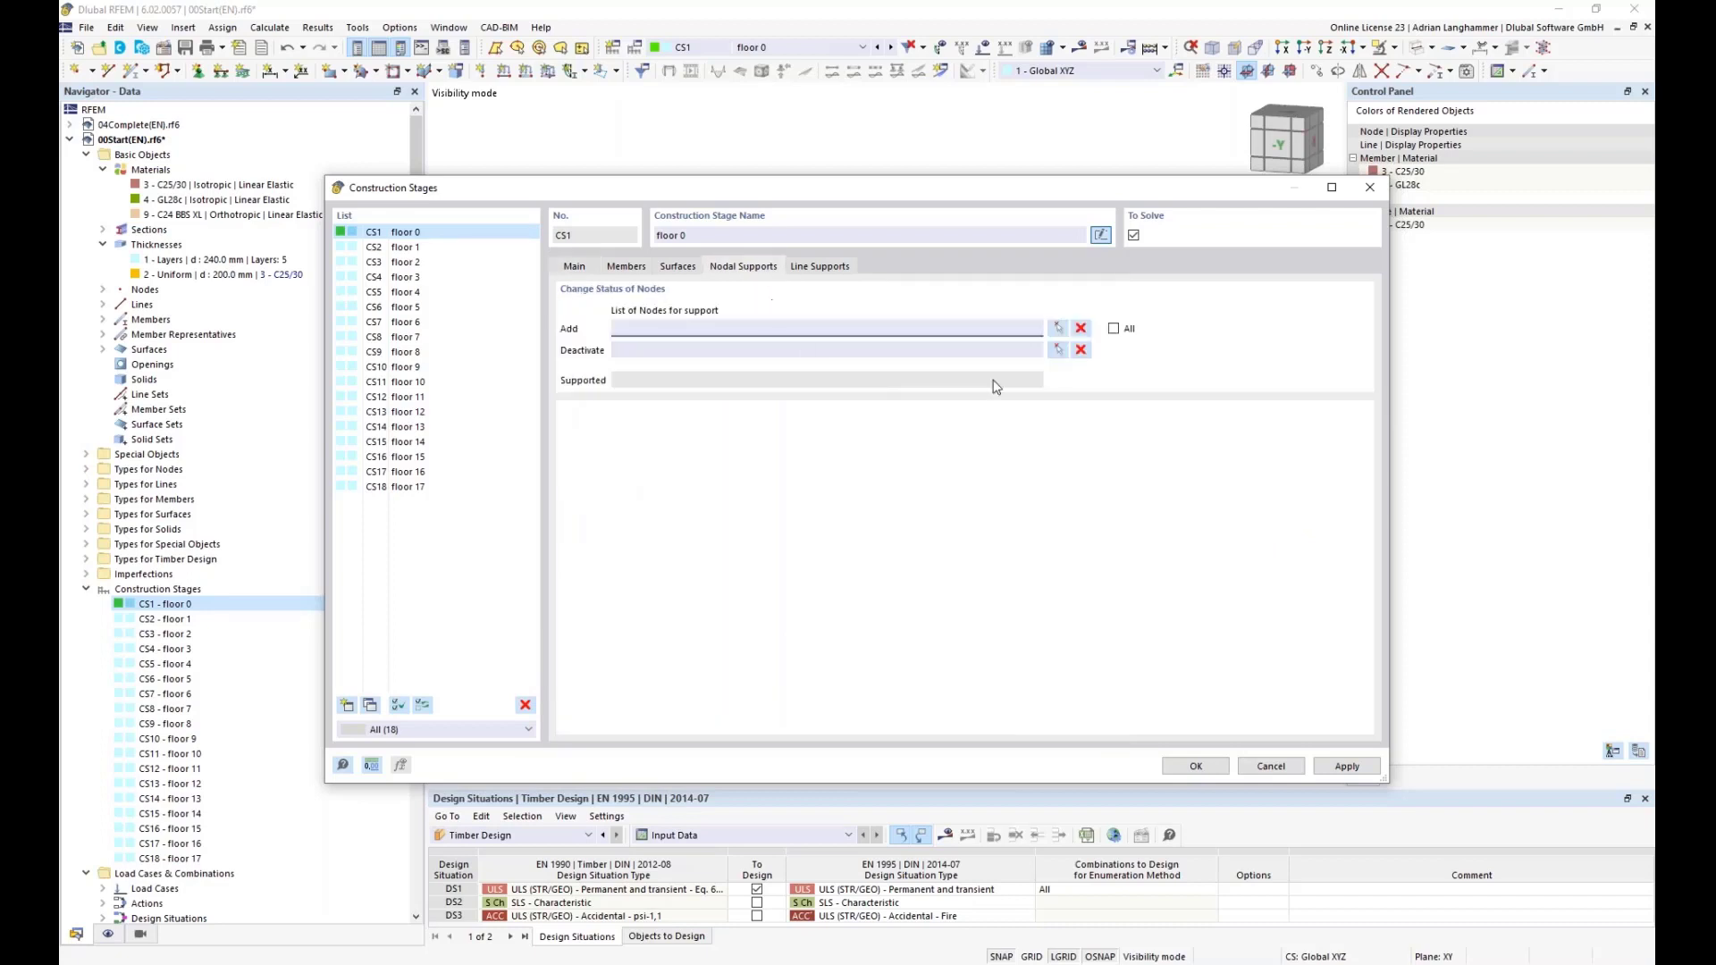
{"action": "left_click", "coordinate": [1114, 329]}
{"action": "left_click", "coordinate": [836, 272]}
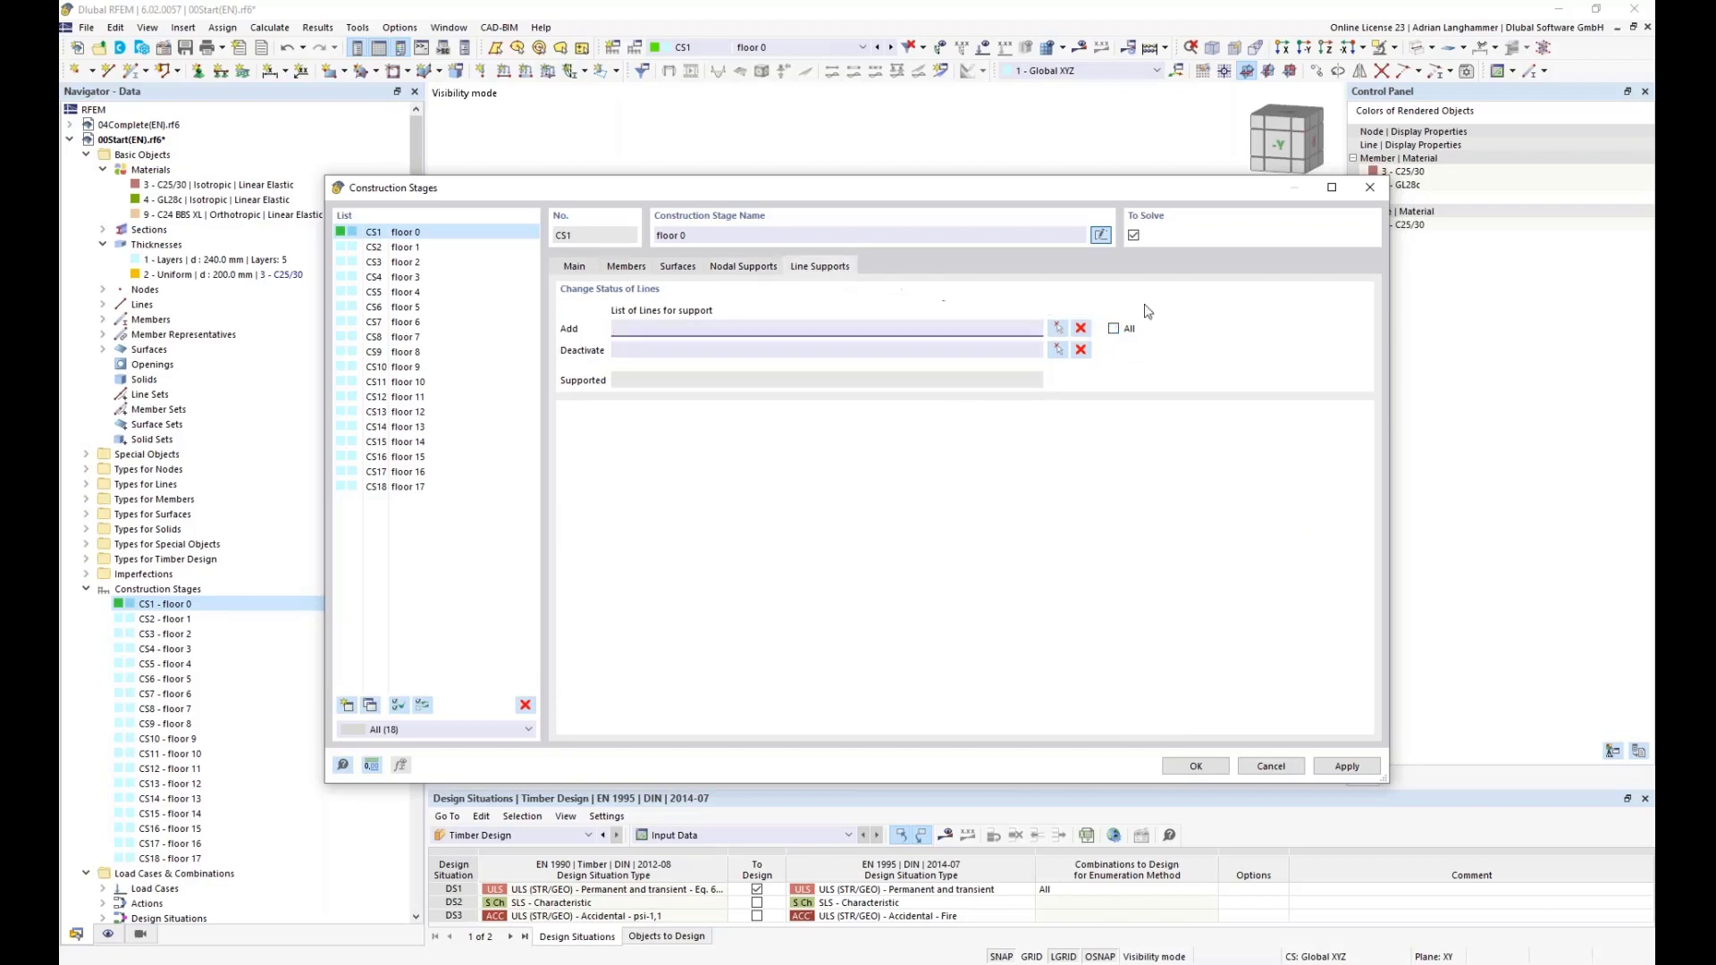
{"action": "left_click", "coordinate": [1114, 330]}
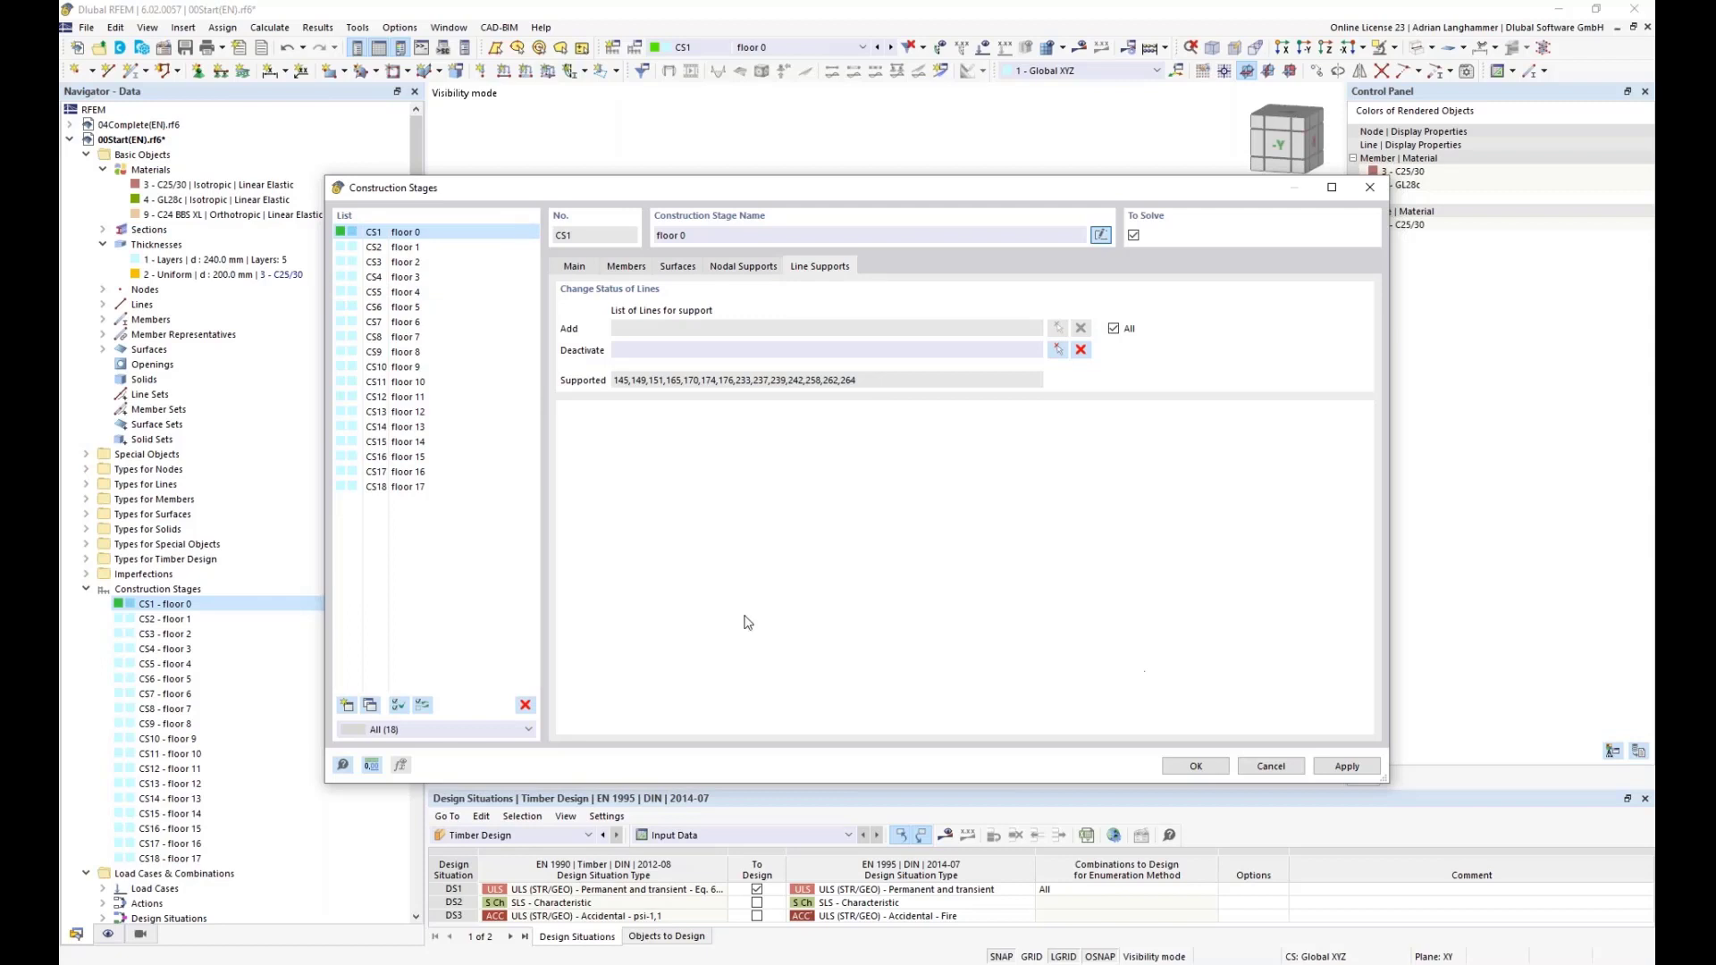
For all construction stages CS1 to CS18 together, enable changes to line hinges and add all line hinge assignments.
{"action": "left_click", "coordinate": [570, 266]}
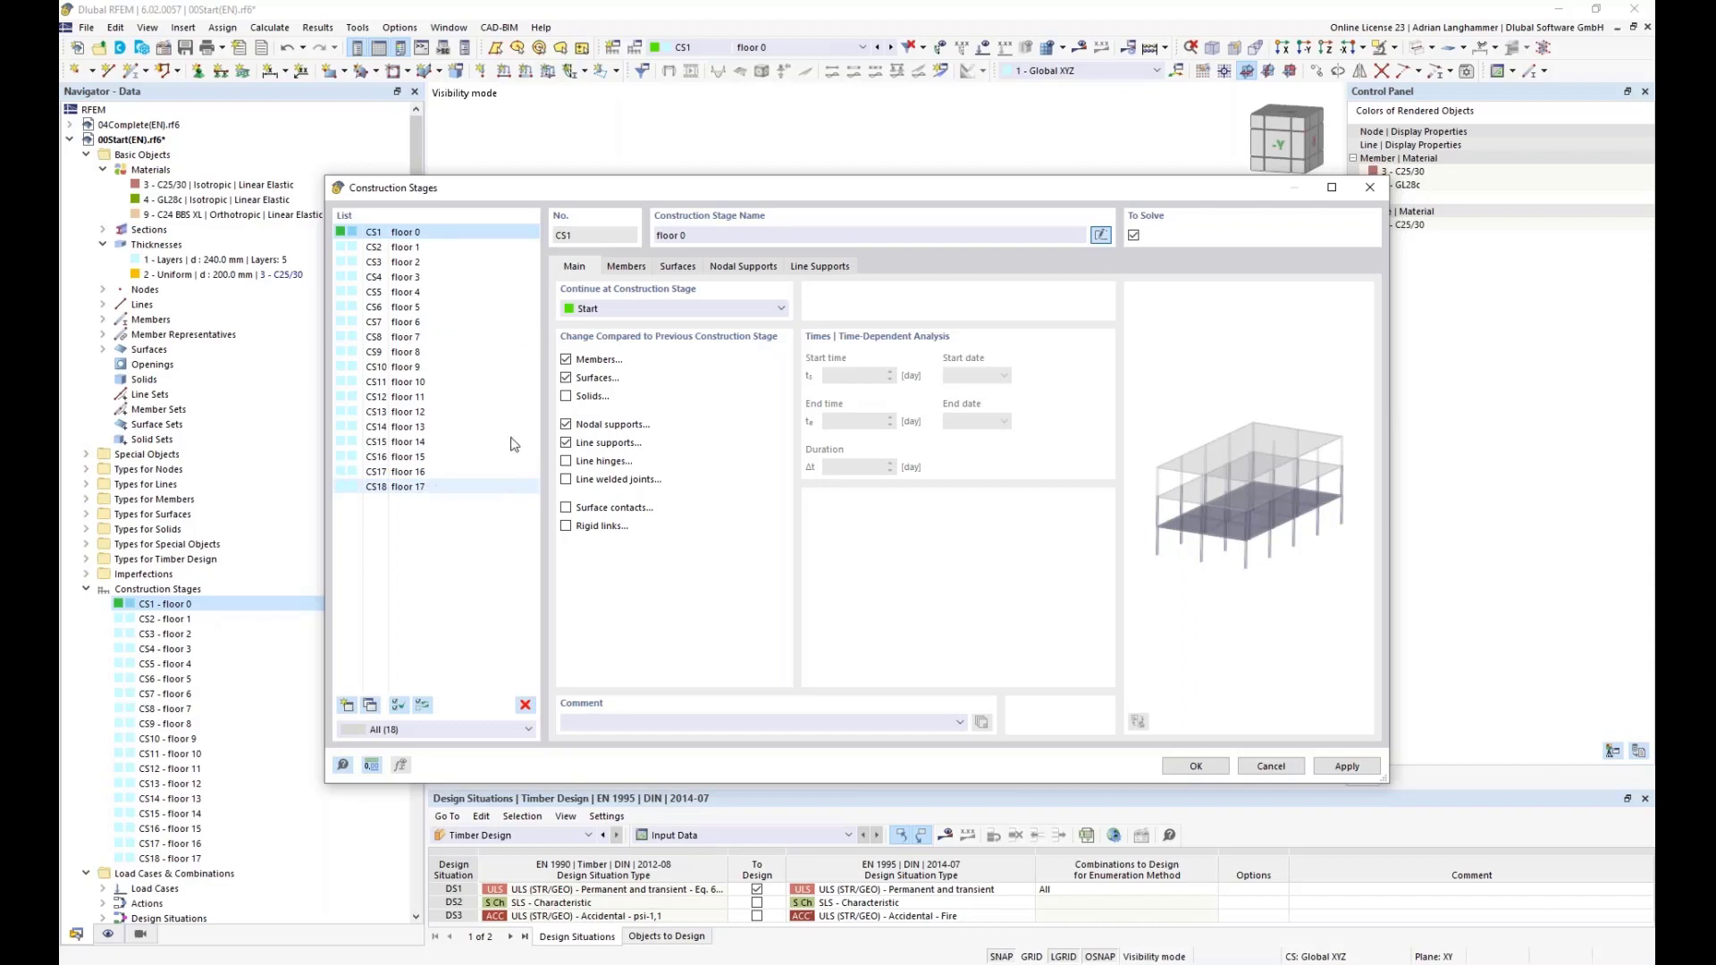
{"action": "left_click", "coordinate": [437, 488], "text": "shift"}
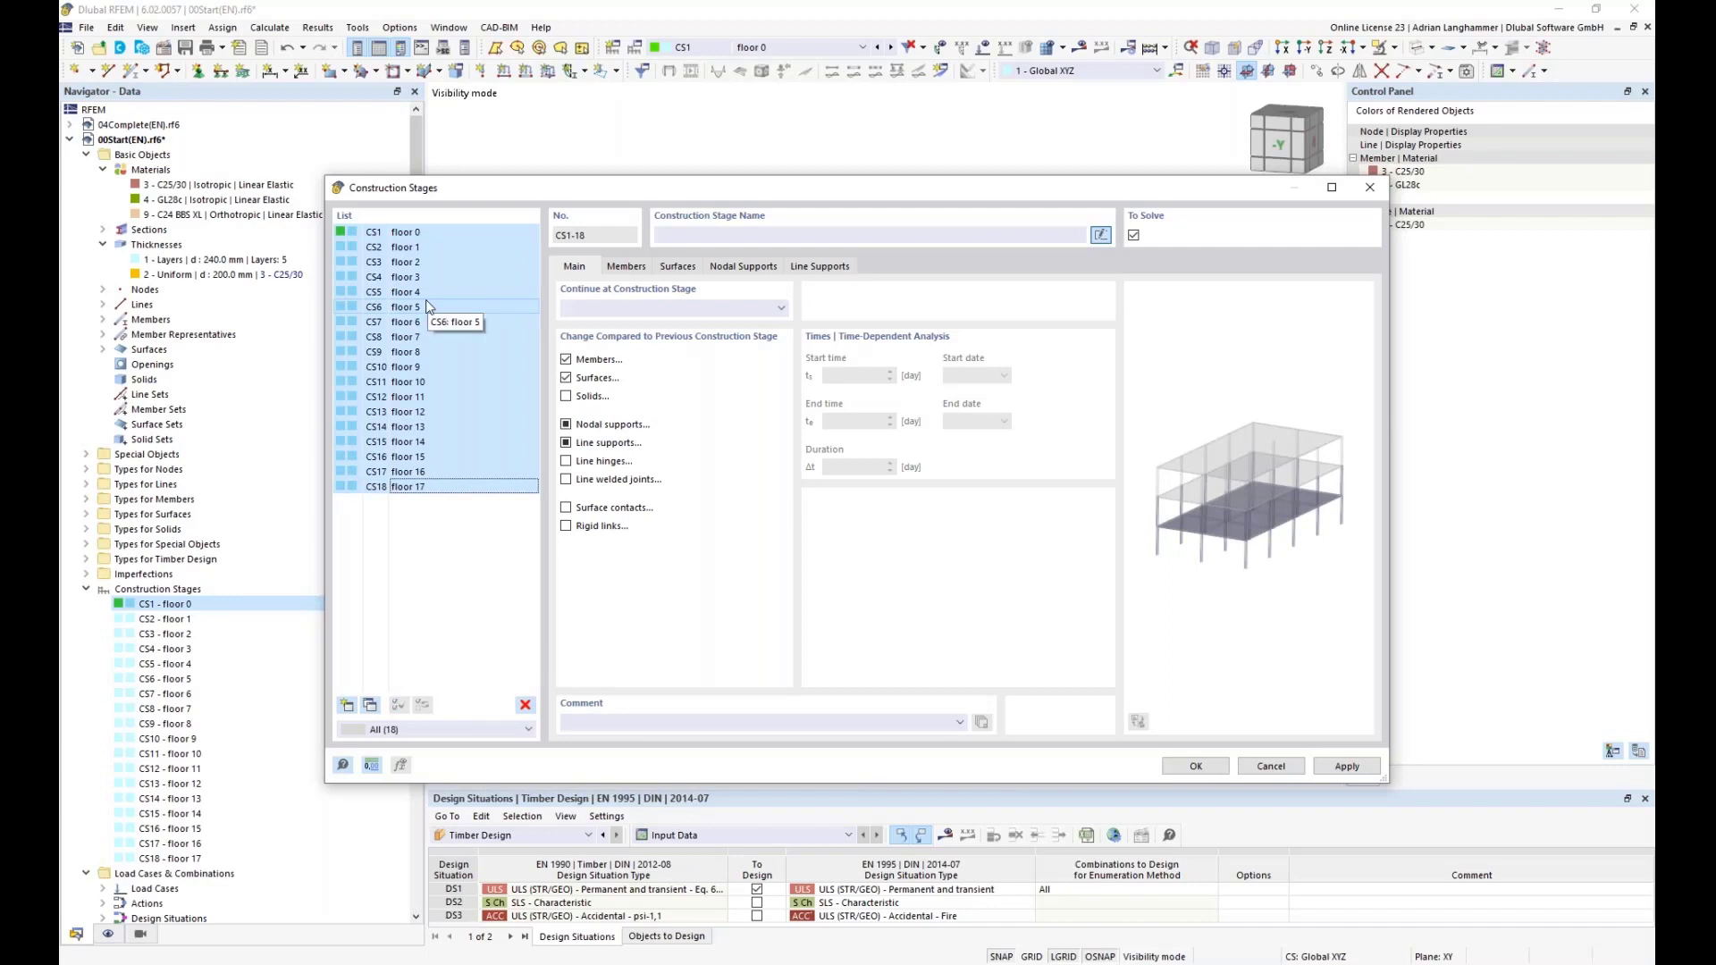
{"action": "left_click", "coordinate": [566, 463]}
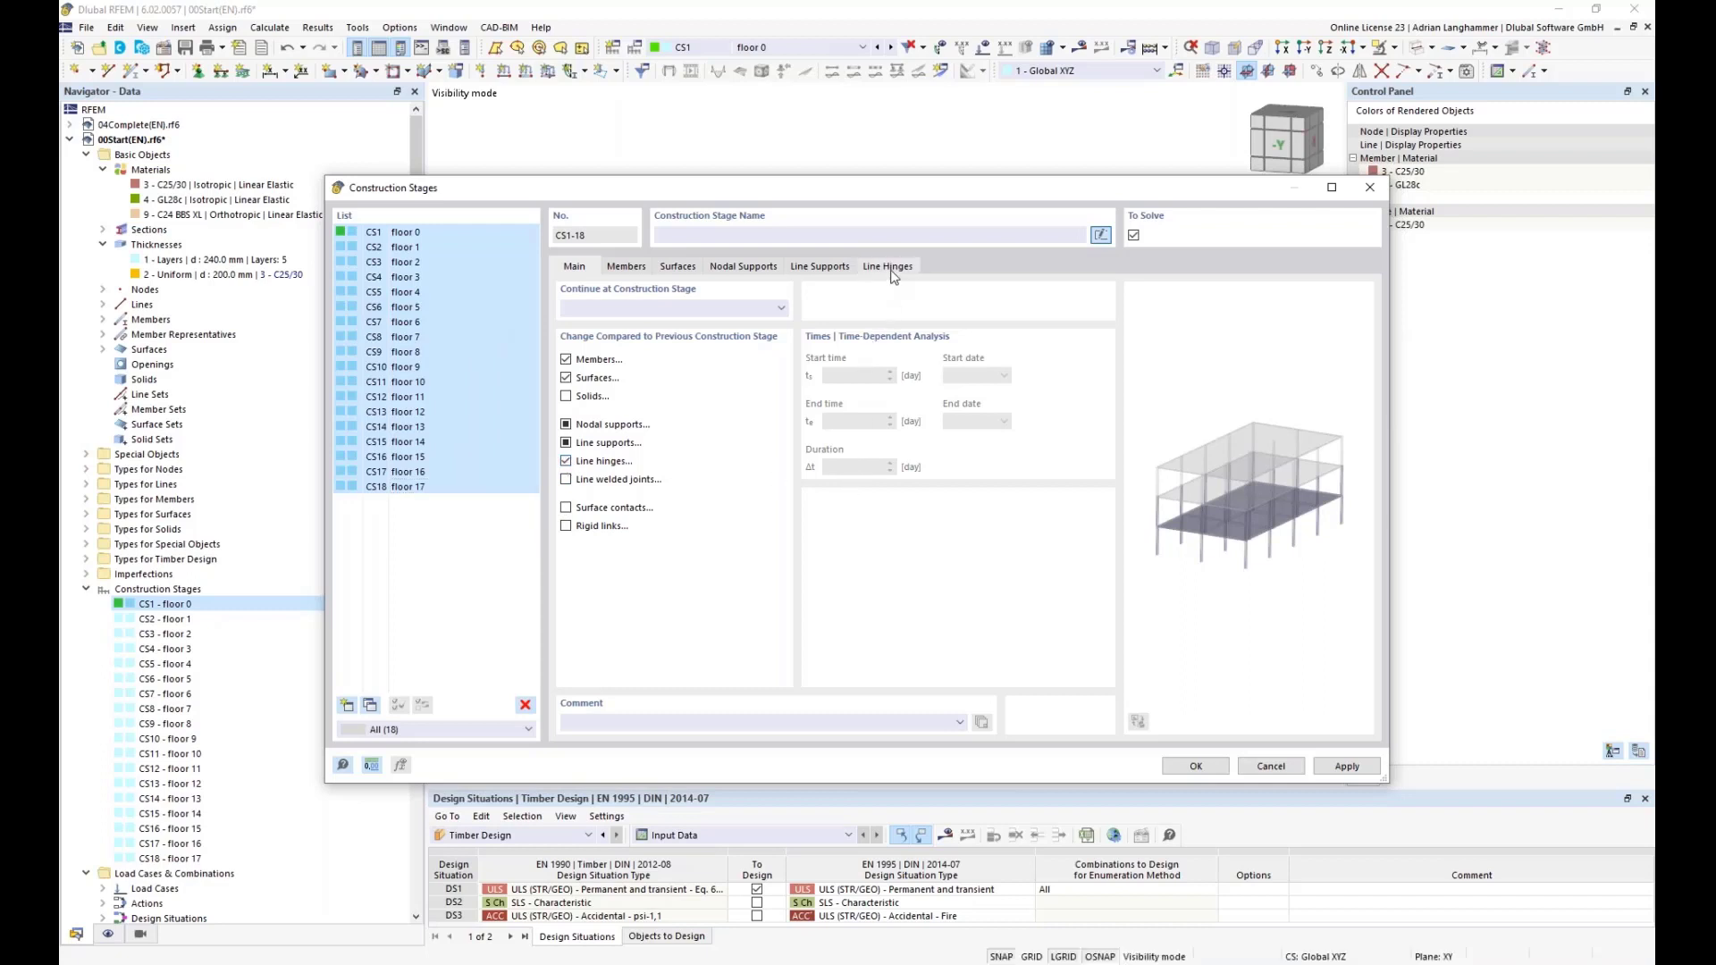
{"action": "left_click", "coordinate": [890, 272]}
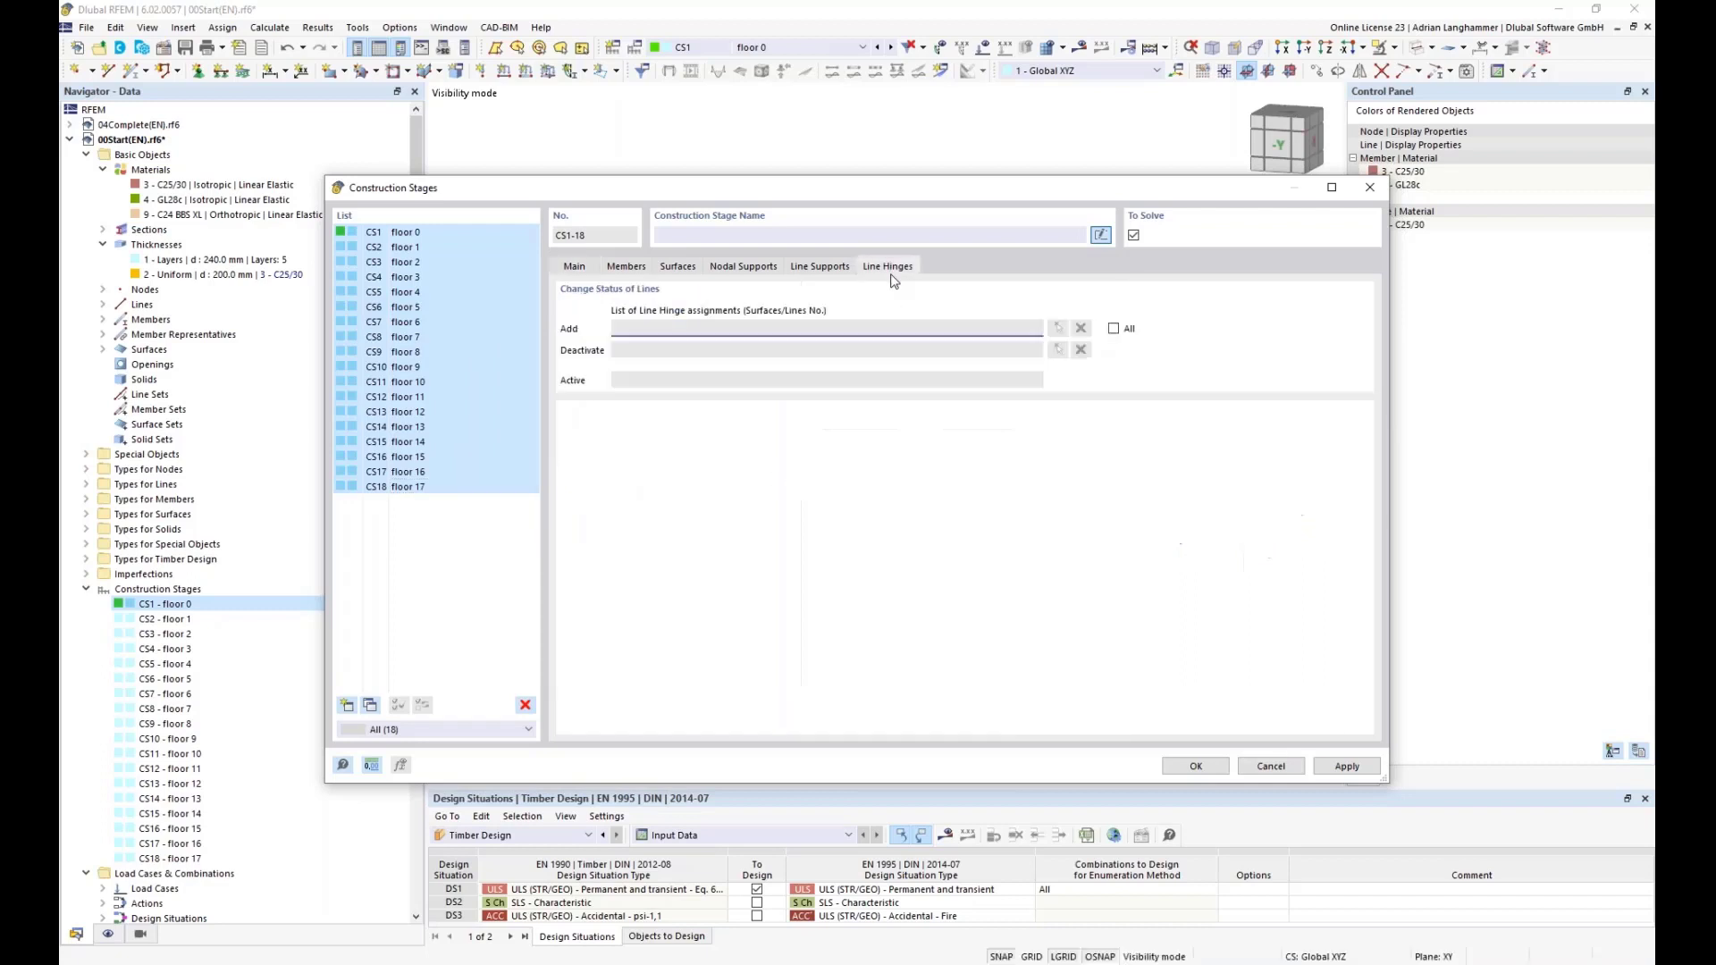
{"action": "left_click", "coordinate": [1114, 329]}
Check the line hinges and surfaces of stage floor 0 and the surfaces of floor 17, and accept the construction stage definitions.
{"action": "left_click", "coordinate": [408, 233]}
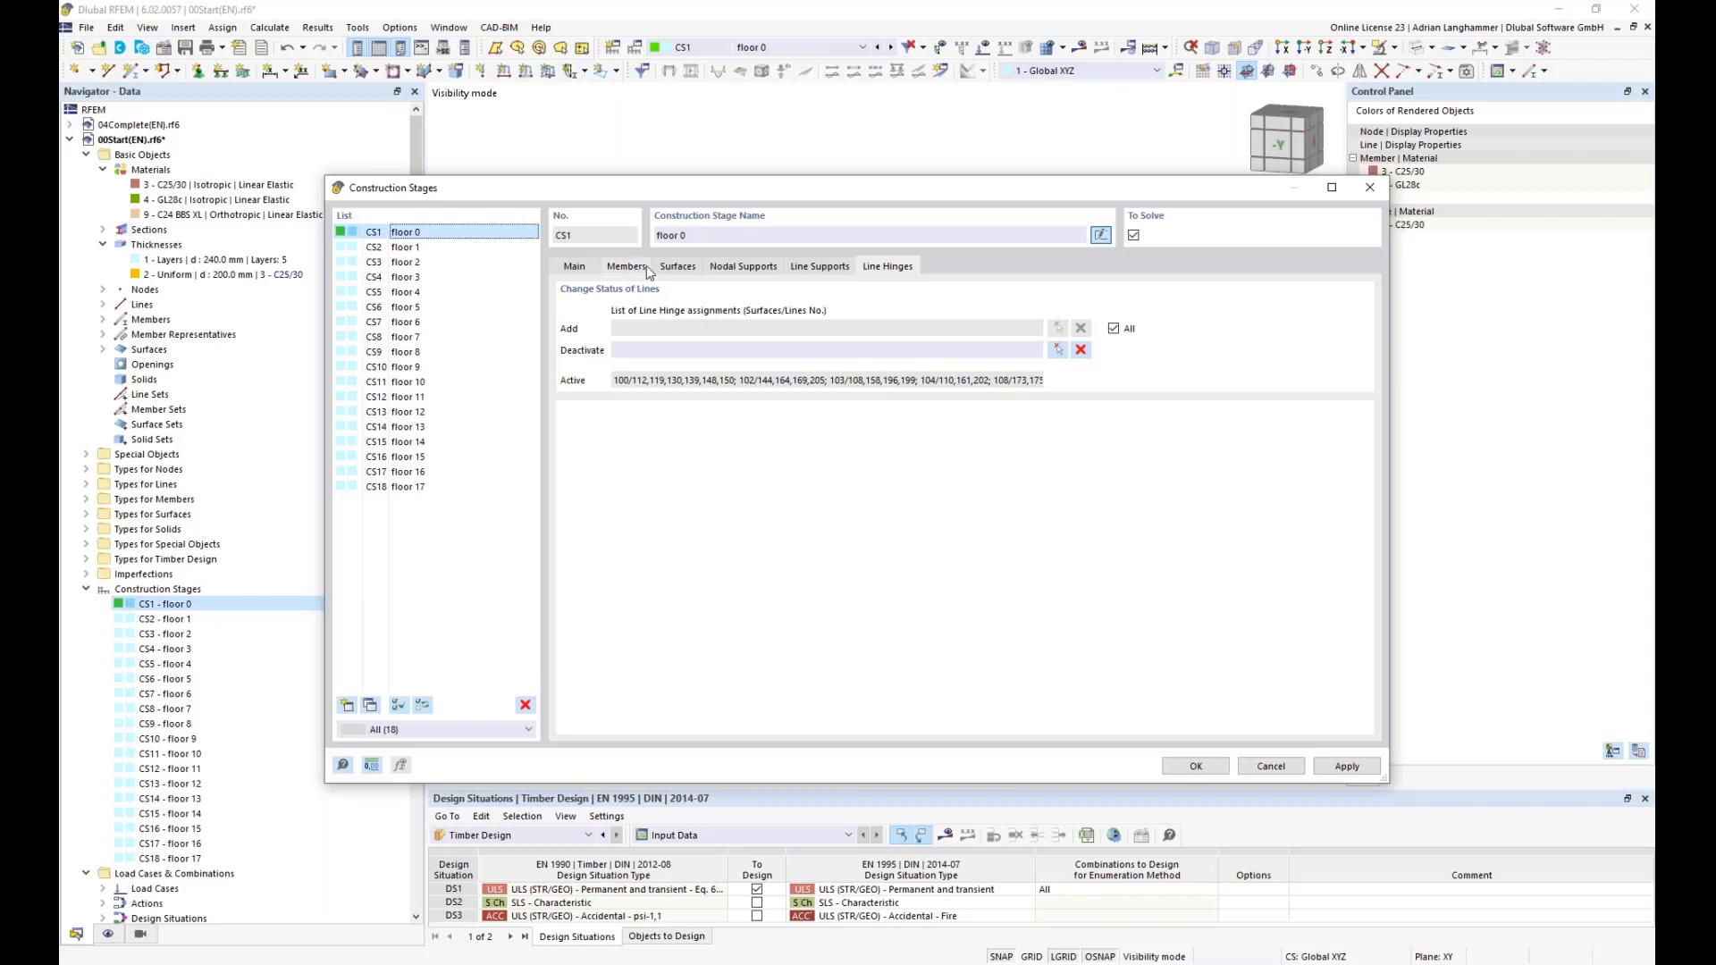
{"action": "left_click", "coordinate": [676, 267]}
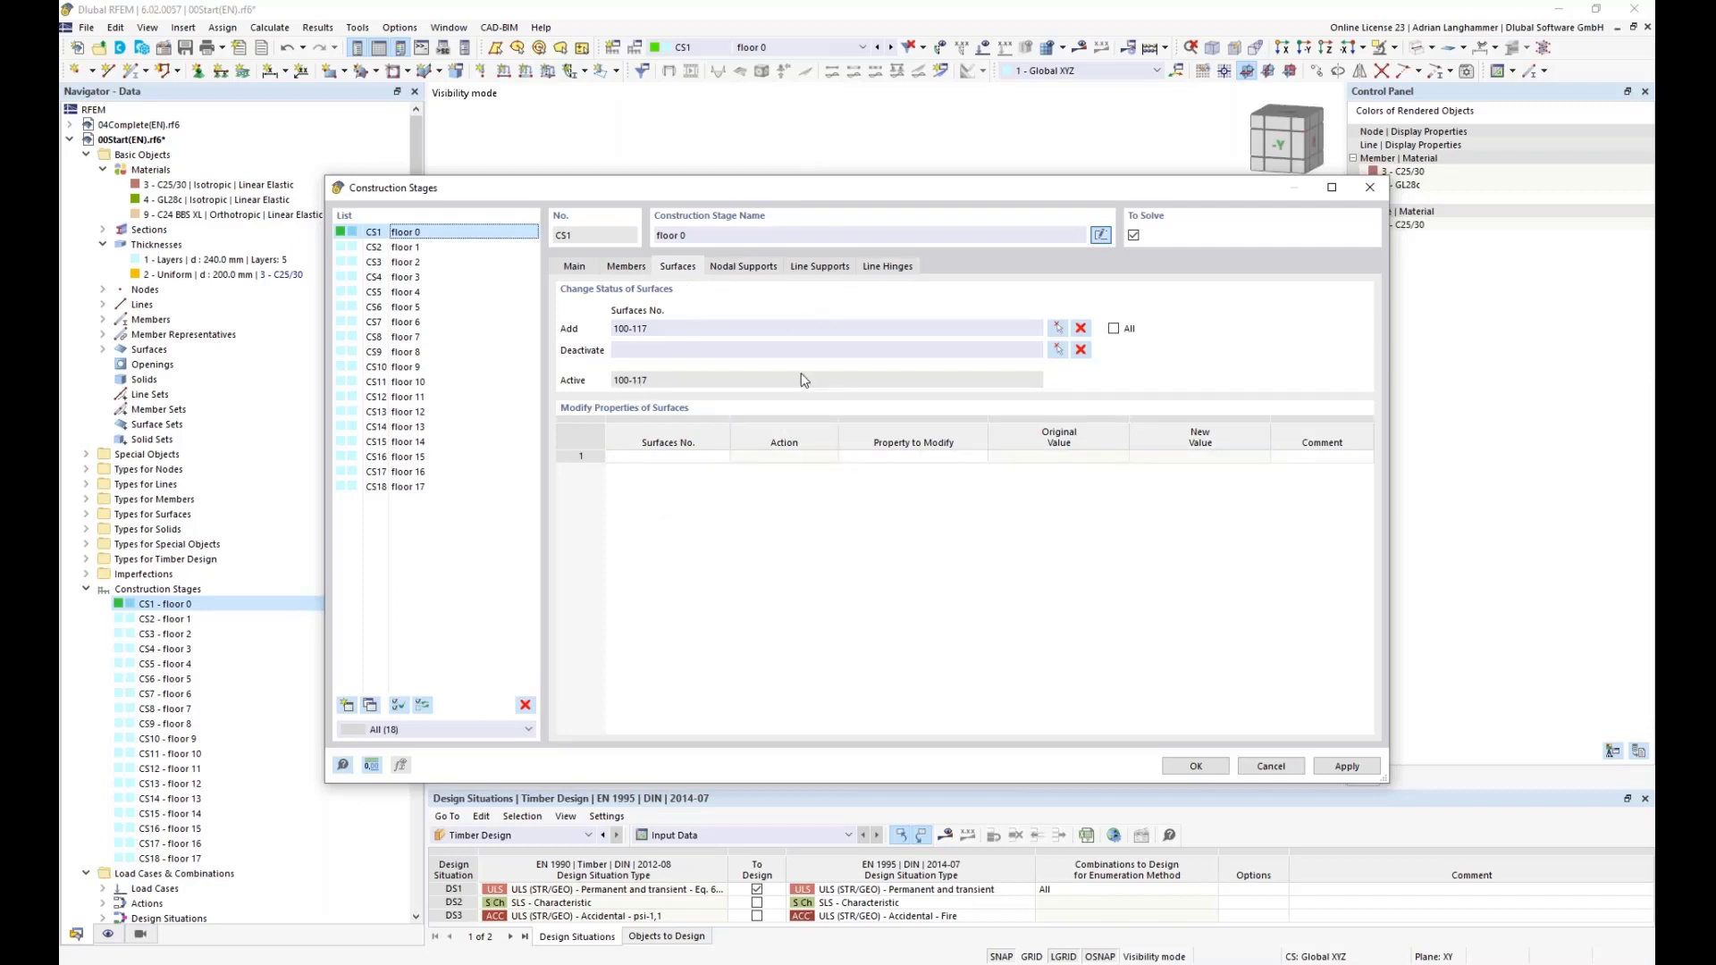
{"action": "left_click_drag", "start_coordinate": [724, 190], "coordinate": [728, 149]}
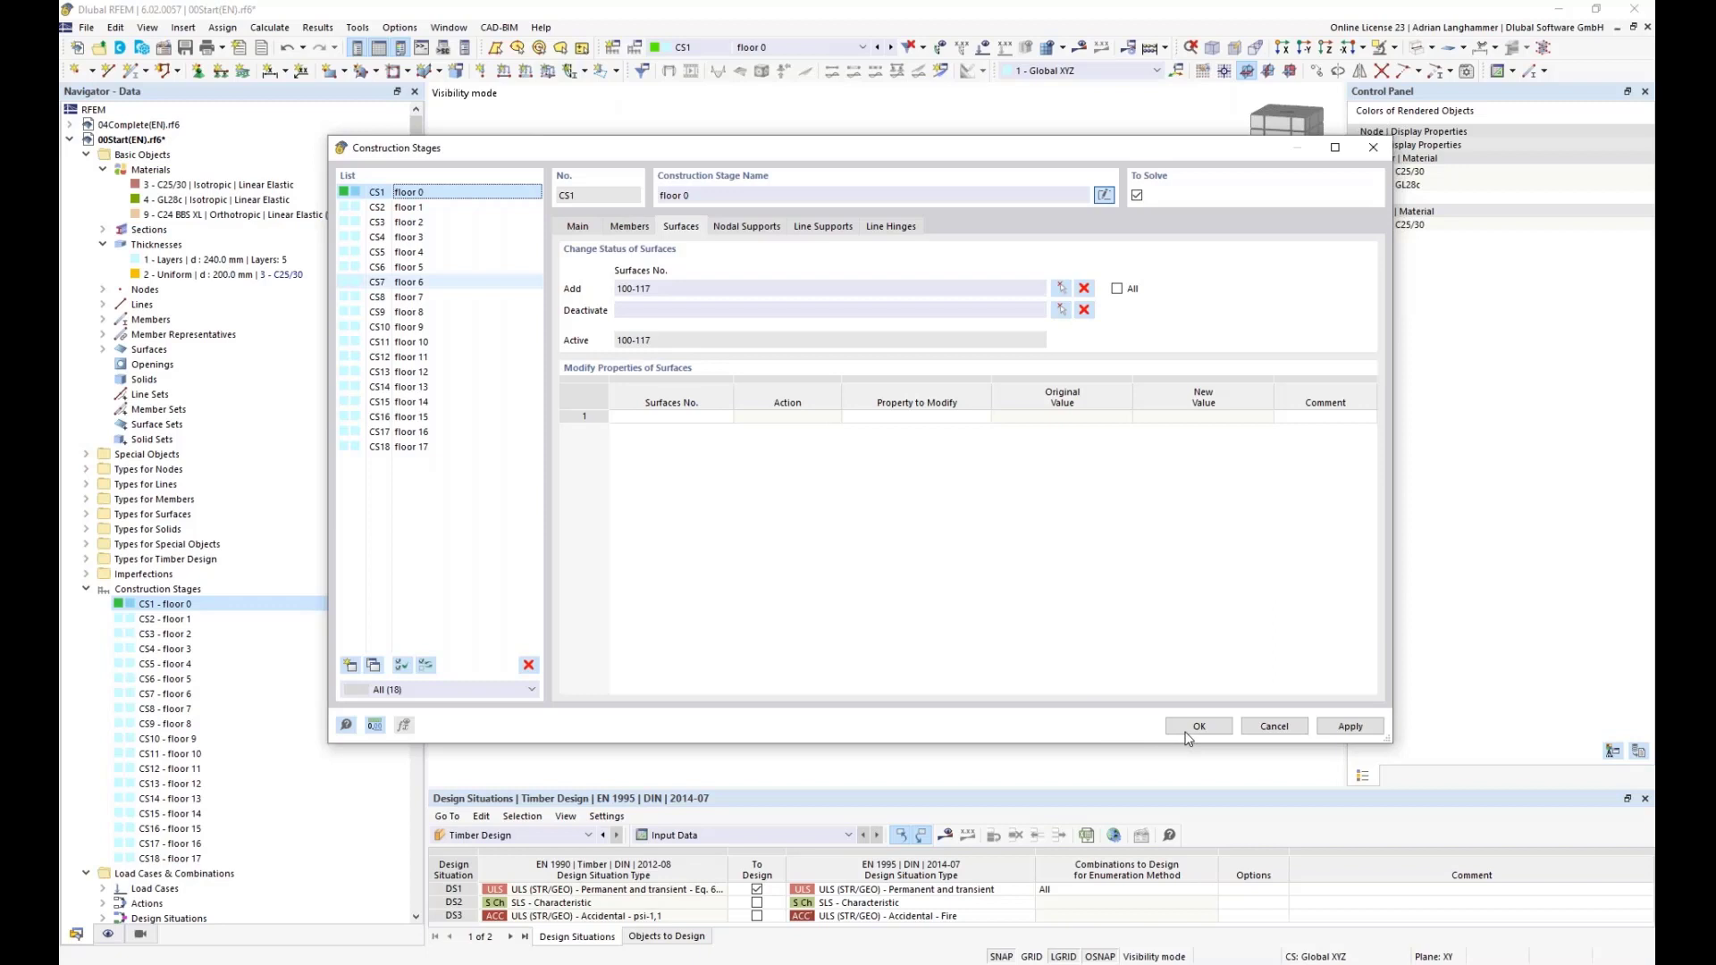
{"action": "key", "text": "End"}
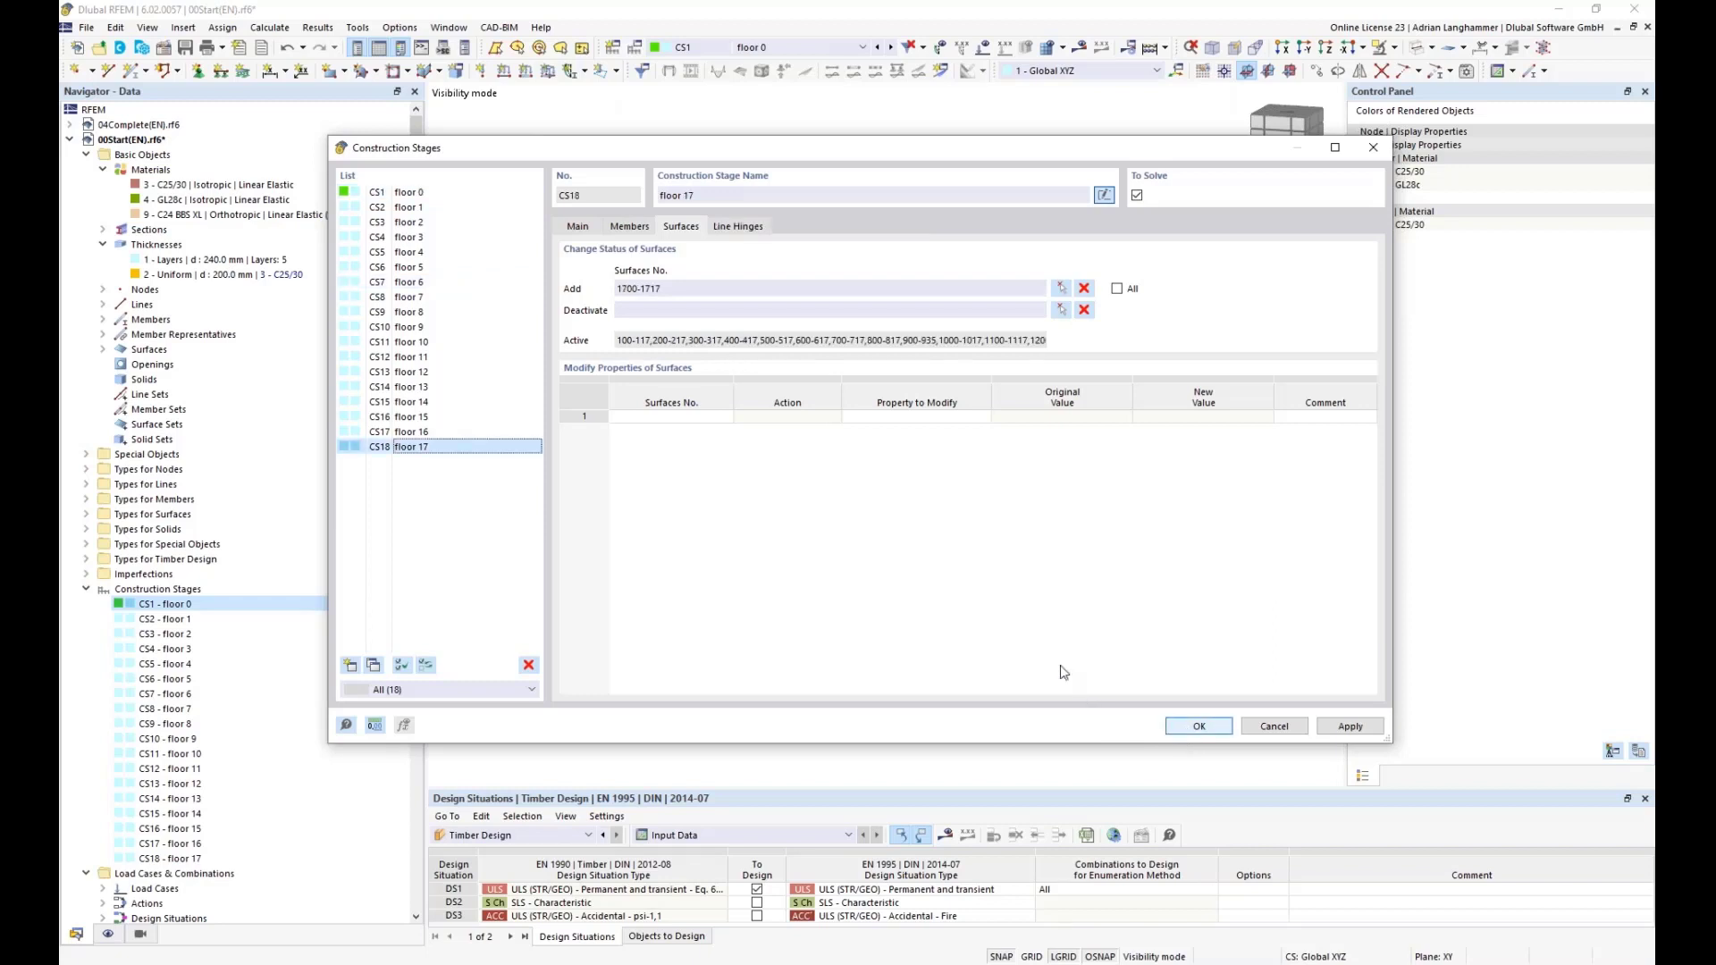
{"action": "left_click", "coordinate": [790, 487]}
{"action": "key", "text": "Return"}
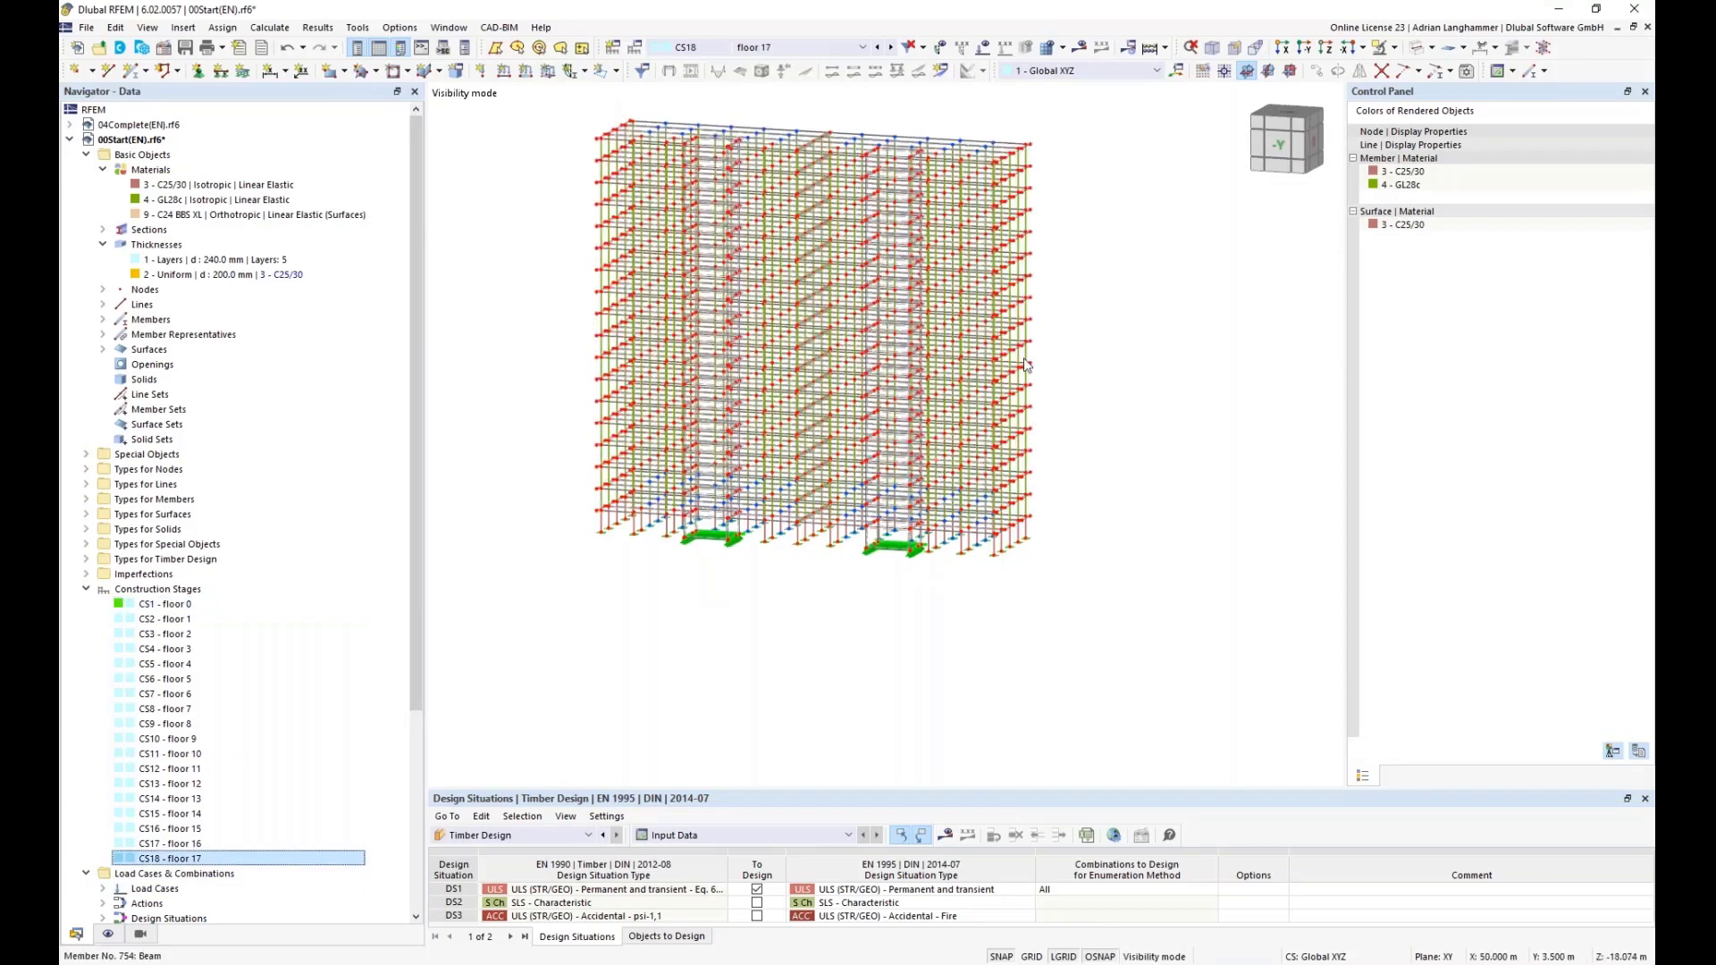
Examine the whole building and its supports in stage floor 17, and list the construction stages under Load Cases & Combinations.
{"action": "middle_click_drag", "start_coordinate": [1044, 379], "coordinate": [1038, 542], "text": "ctrl"}
{"action": "scroll", "coordinate": [1039, 542], "scroll_direction": "up", "scroll_amount": 2}
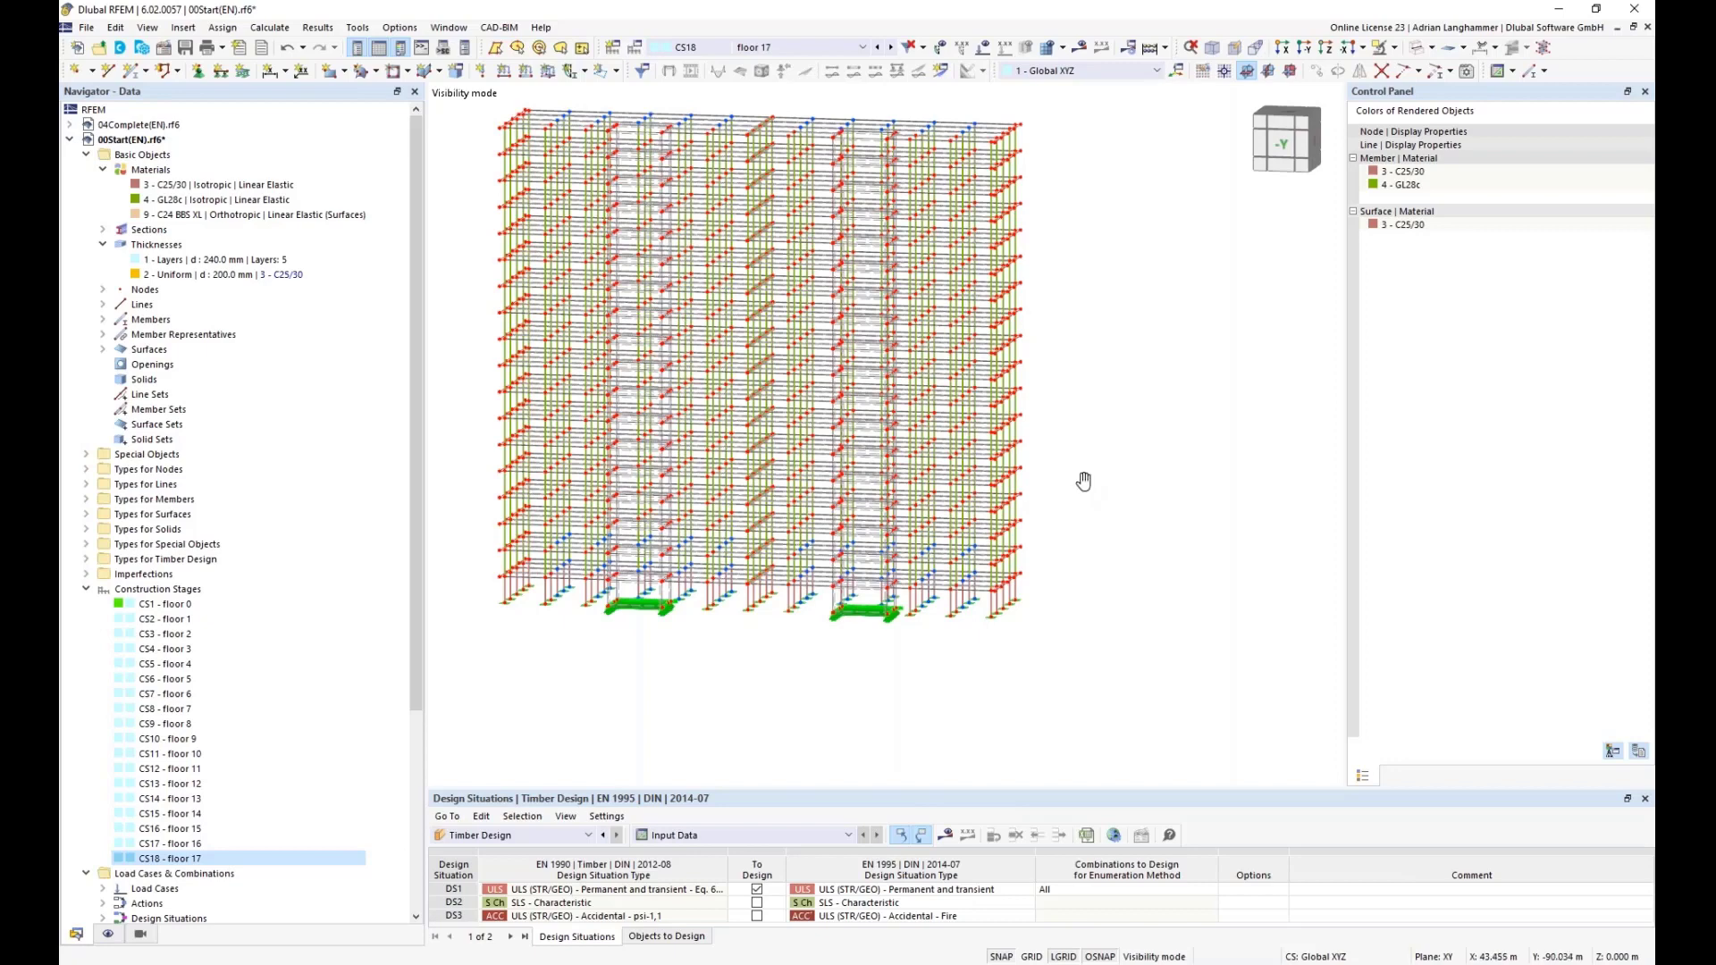
{"action": "middle_click_drag", "start_coordinate": [1092, 483], "coordinate": [1108, 509]}
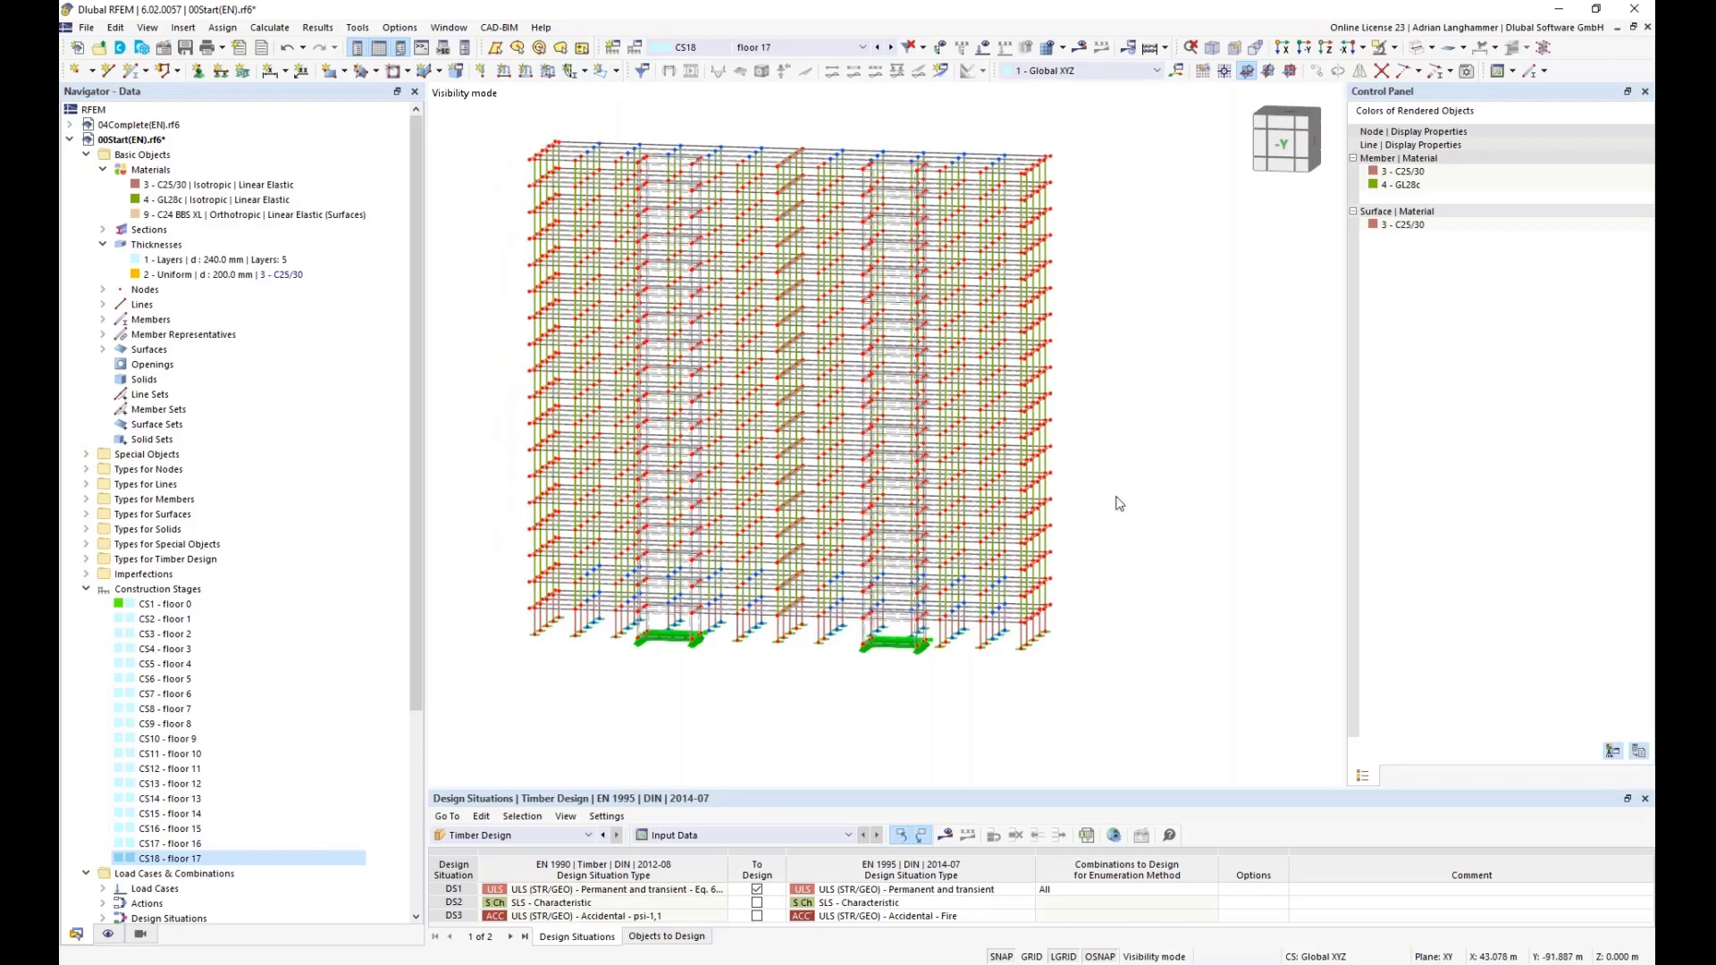
{"action": "middle_click_drag", "start_coordinate": [1119, 490], "coordinate": [1140, 513]}
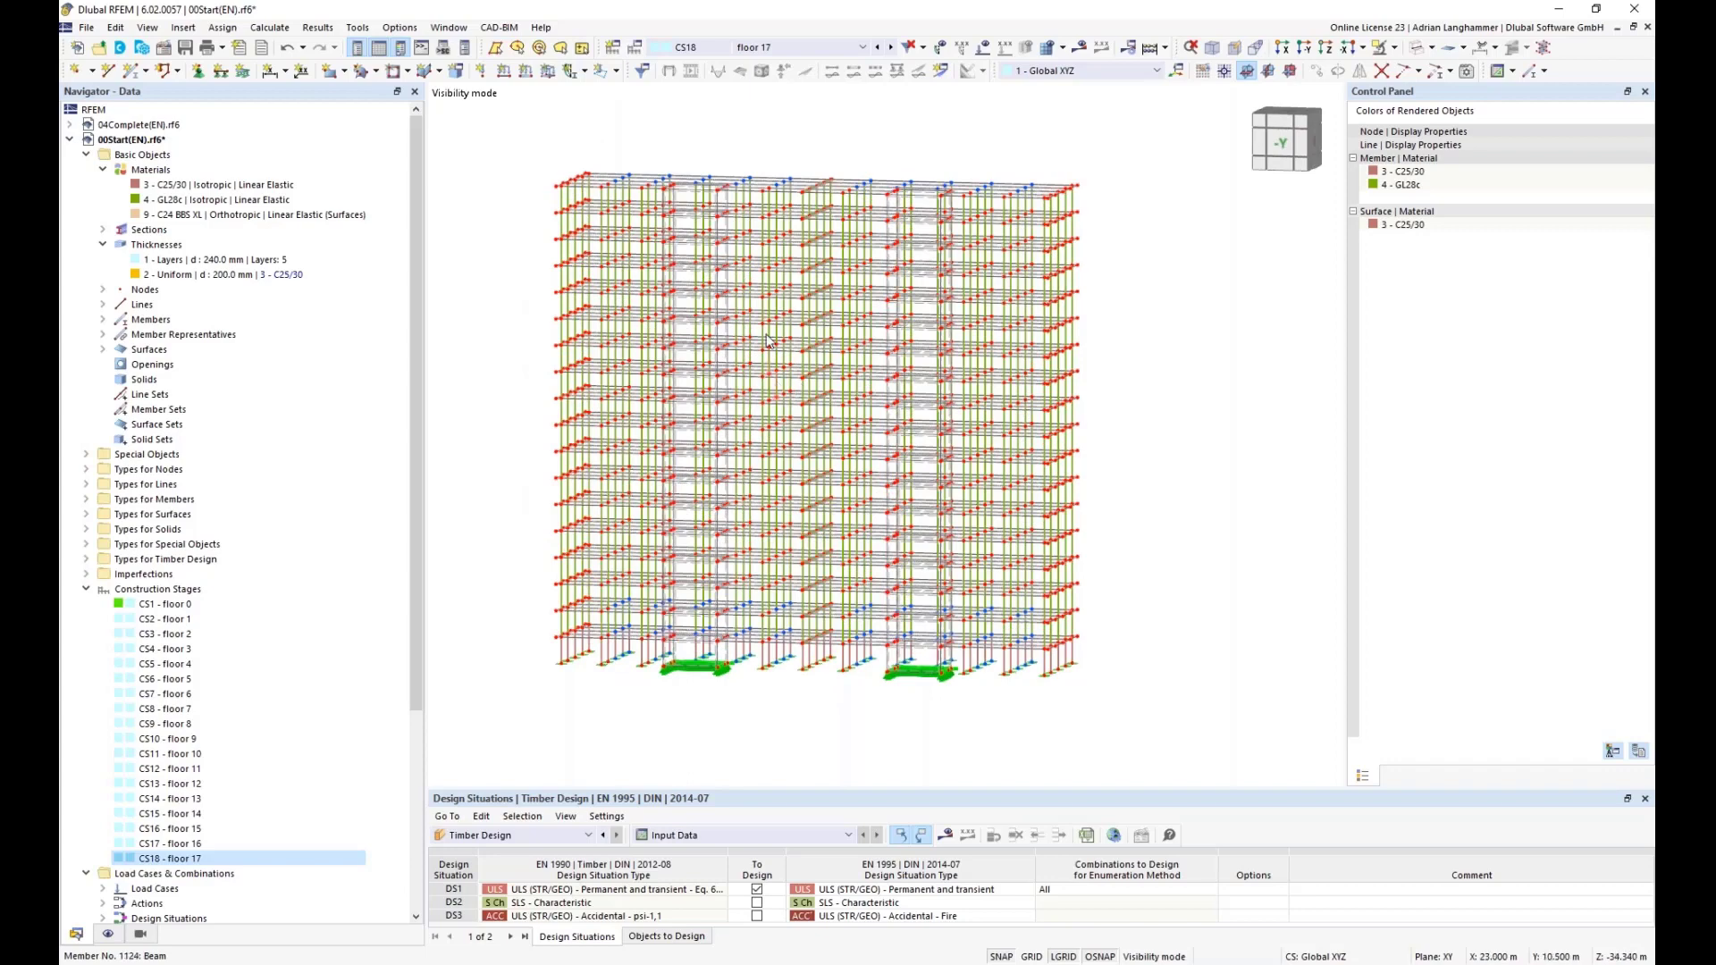
{"action": "scroll", "coordinate": [163, 420], "scroll_direction": "down", "scroll_amount": 3}
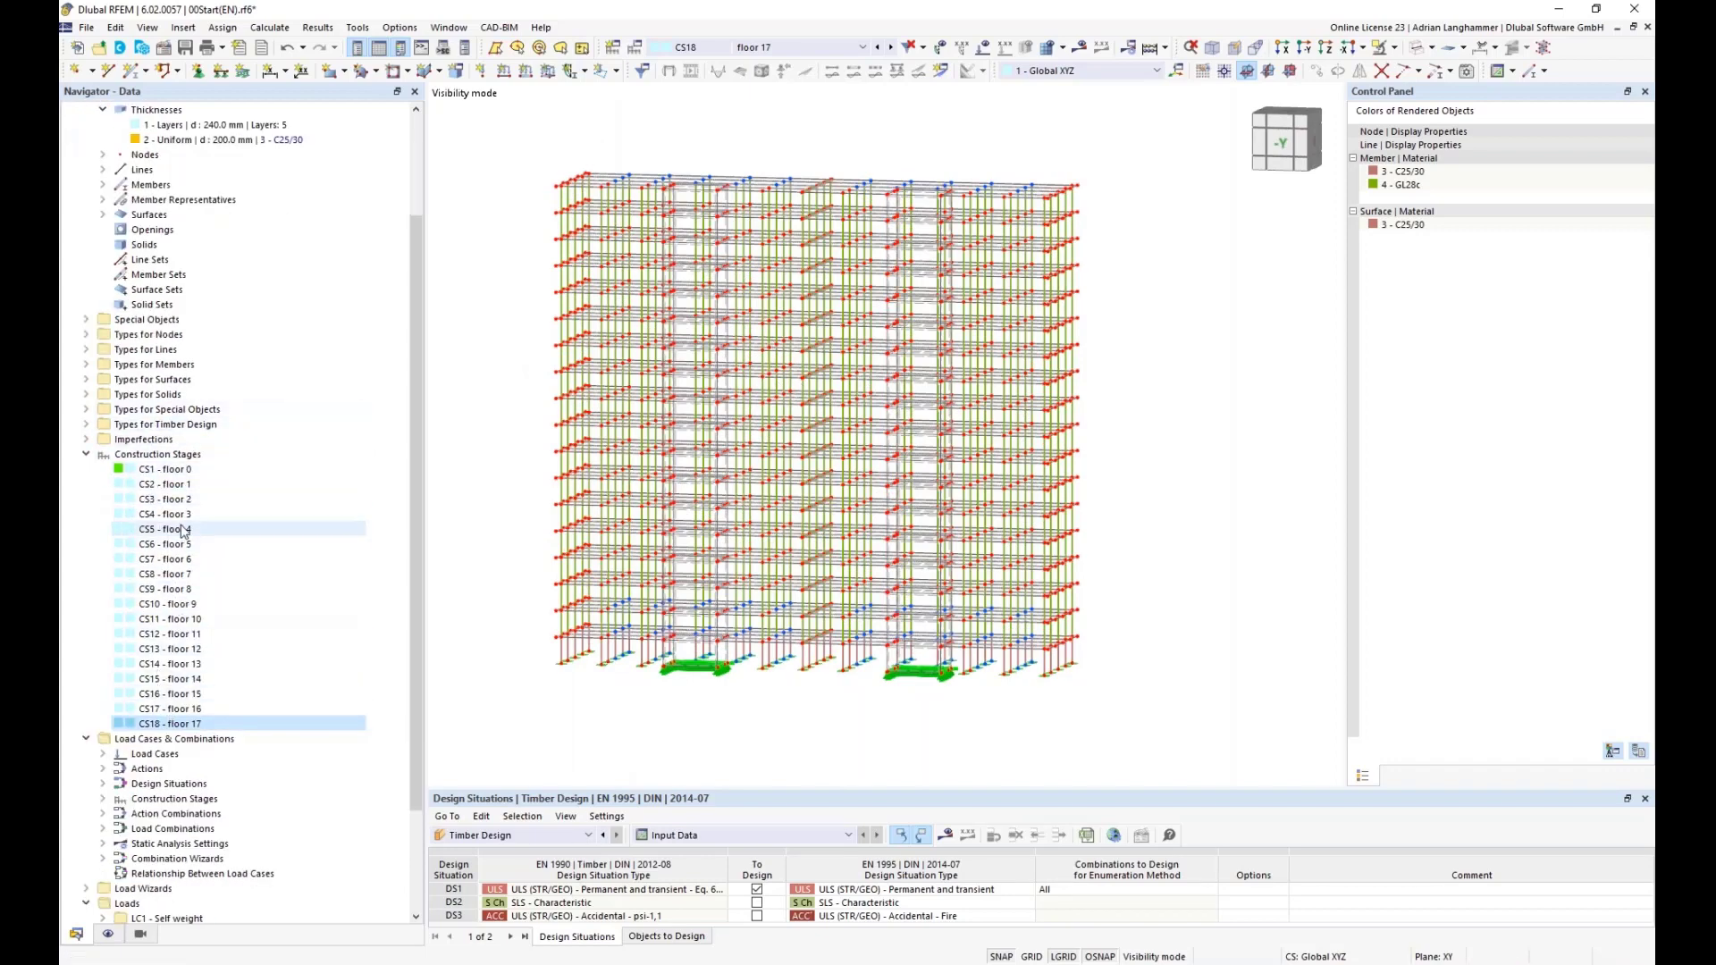
{"action": "scroll", "coordinate": [179, 465], "scroll_direction": "down", "scroll_amount": 2}
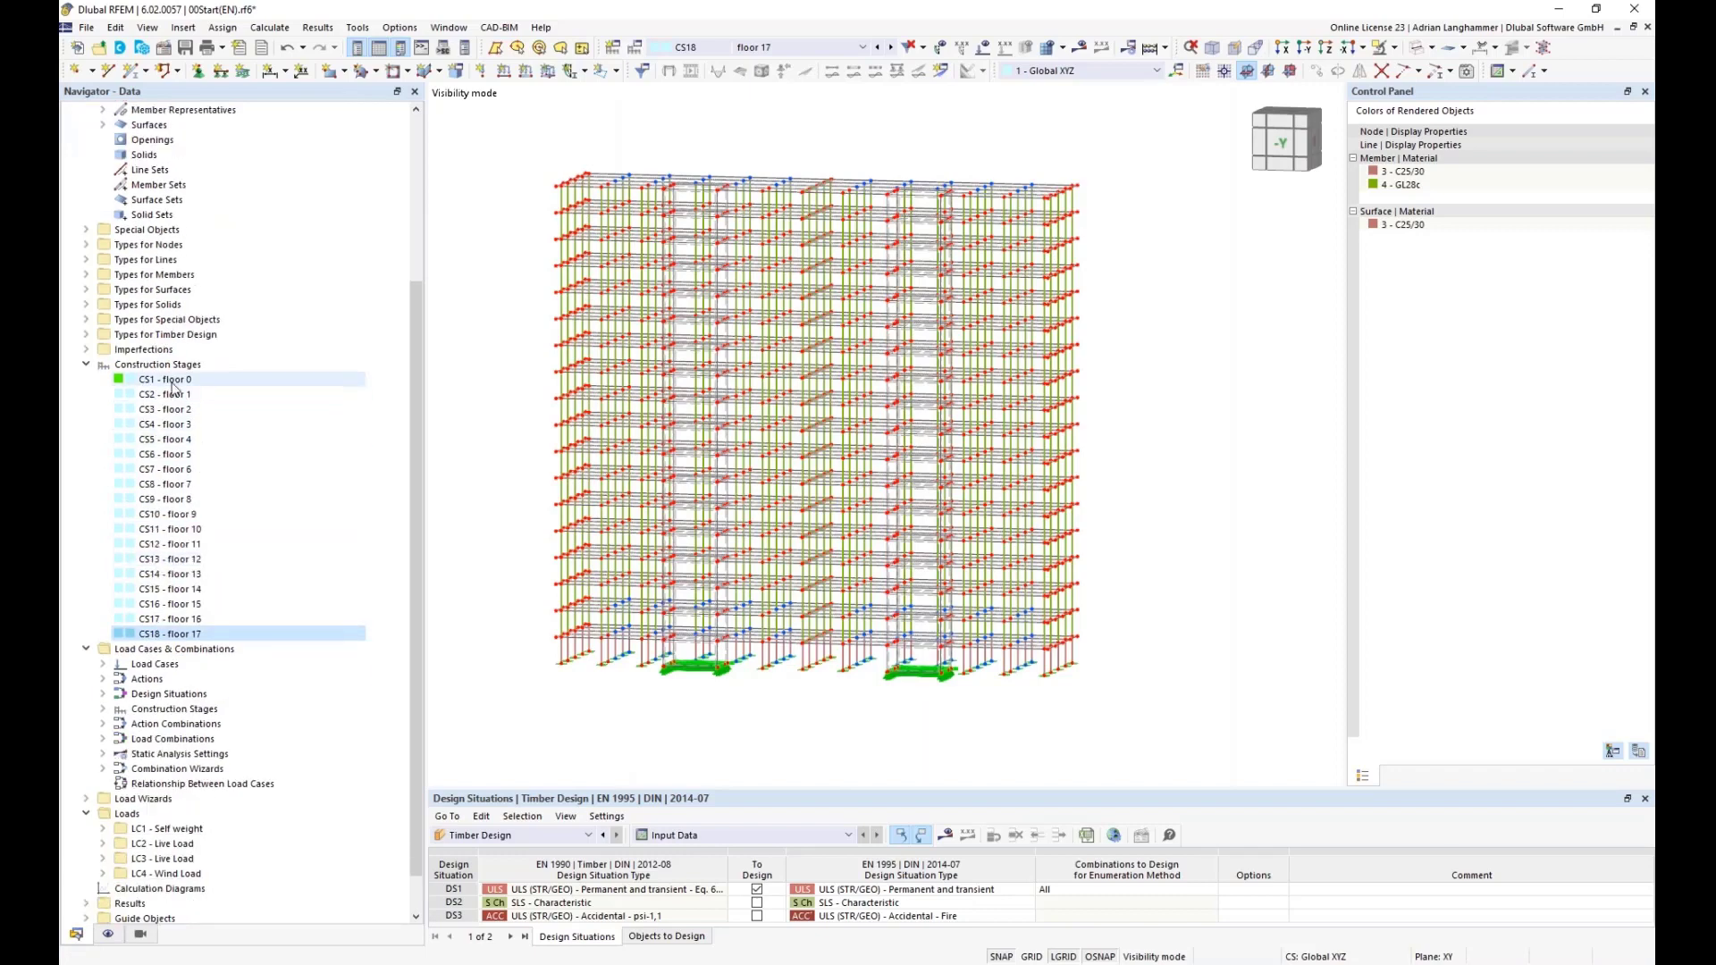
{"action": "scroll", "coordinate": [173, 384], "scroll_direction": "down", "scroll_amount": 1}
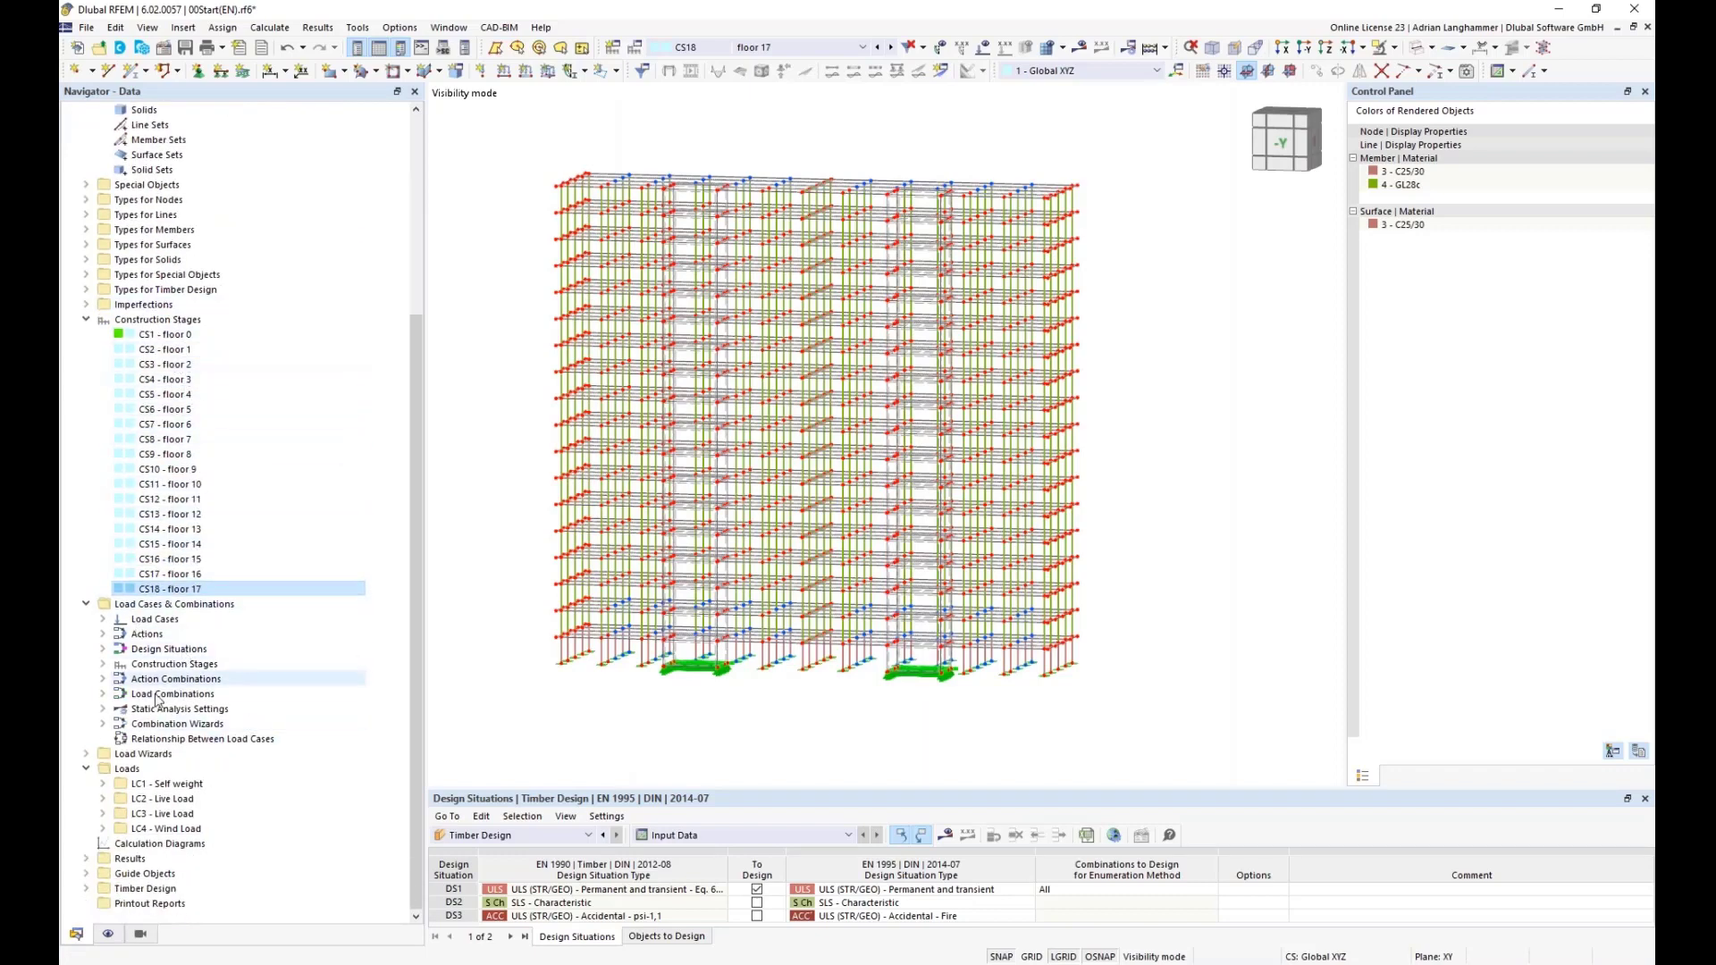
{"action": "left_click", "coordinate": [103, 664]}
{"action": "scroll", "coordinate": [125, 564], "scroll_direction": "down", "scroll_amount": 2}
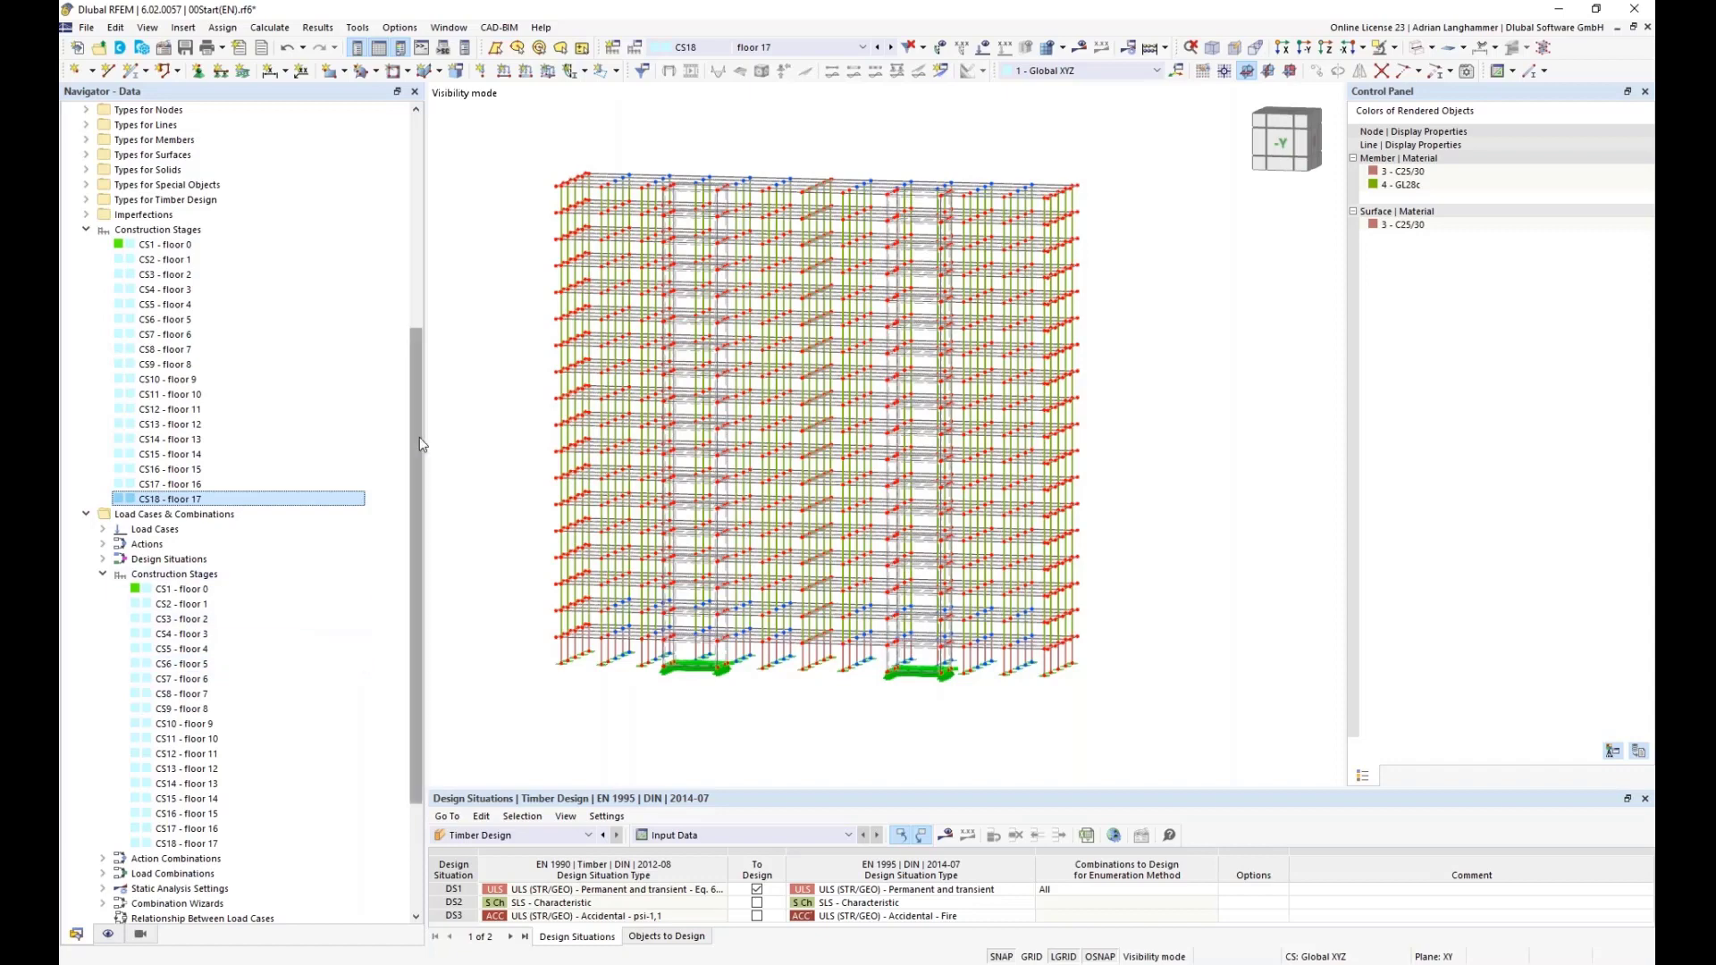
Open the construction stage settings and assign load case LC1 Self weight to stage CS1 floor 0.
{"action": "left_click", "coordinate": [637, 50]}
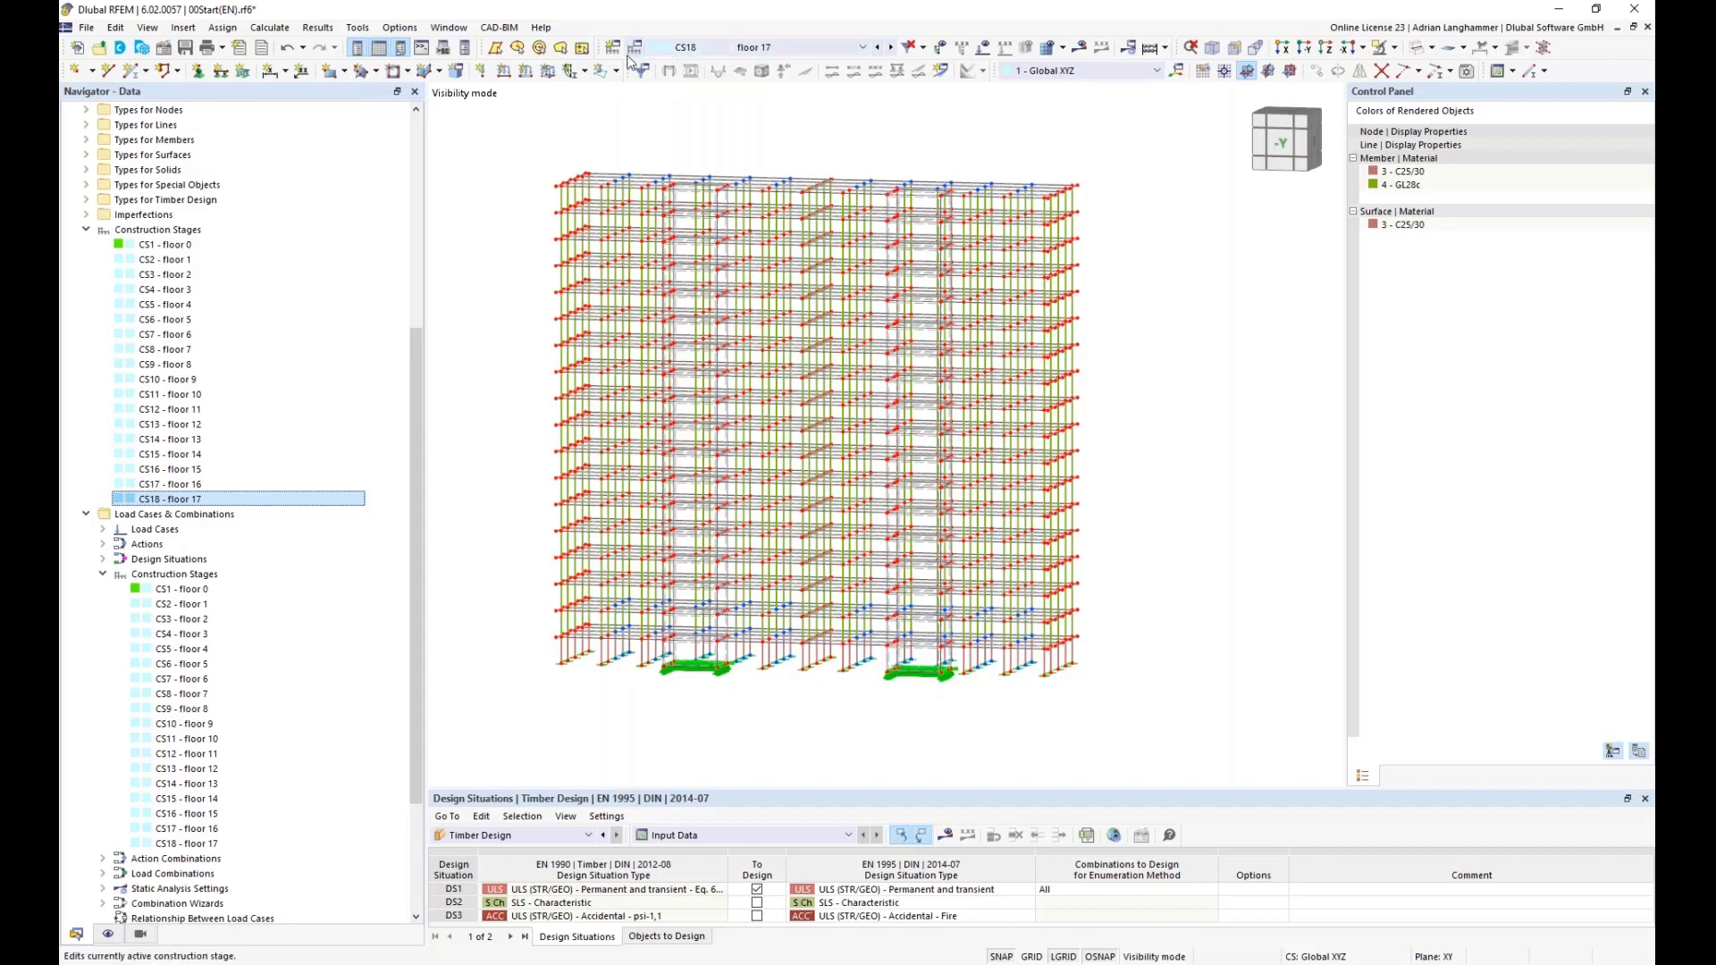
{"action": "left_click", "coordinate": [636, 50]}
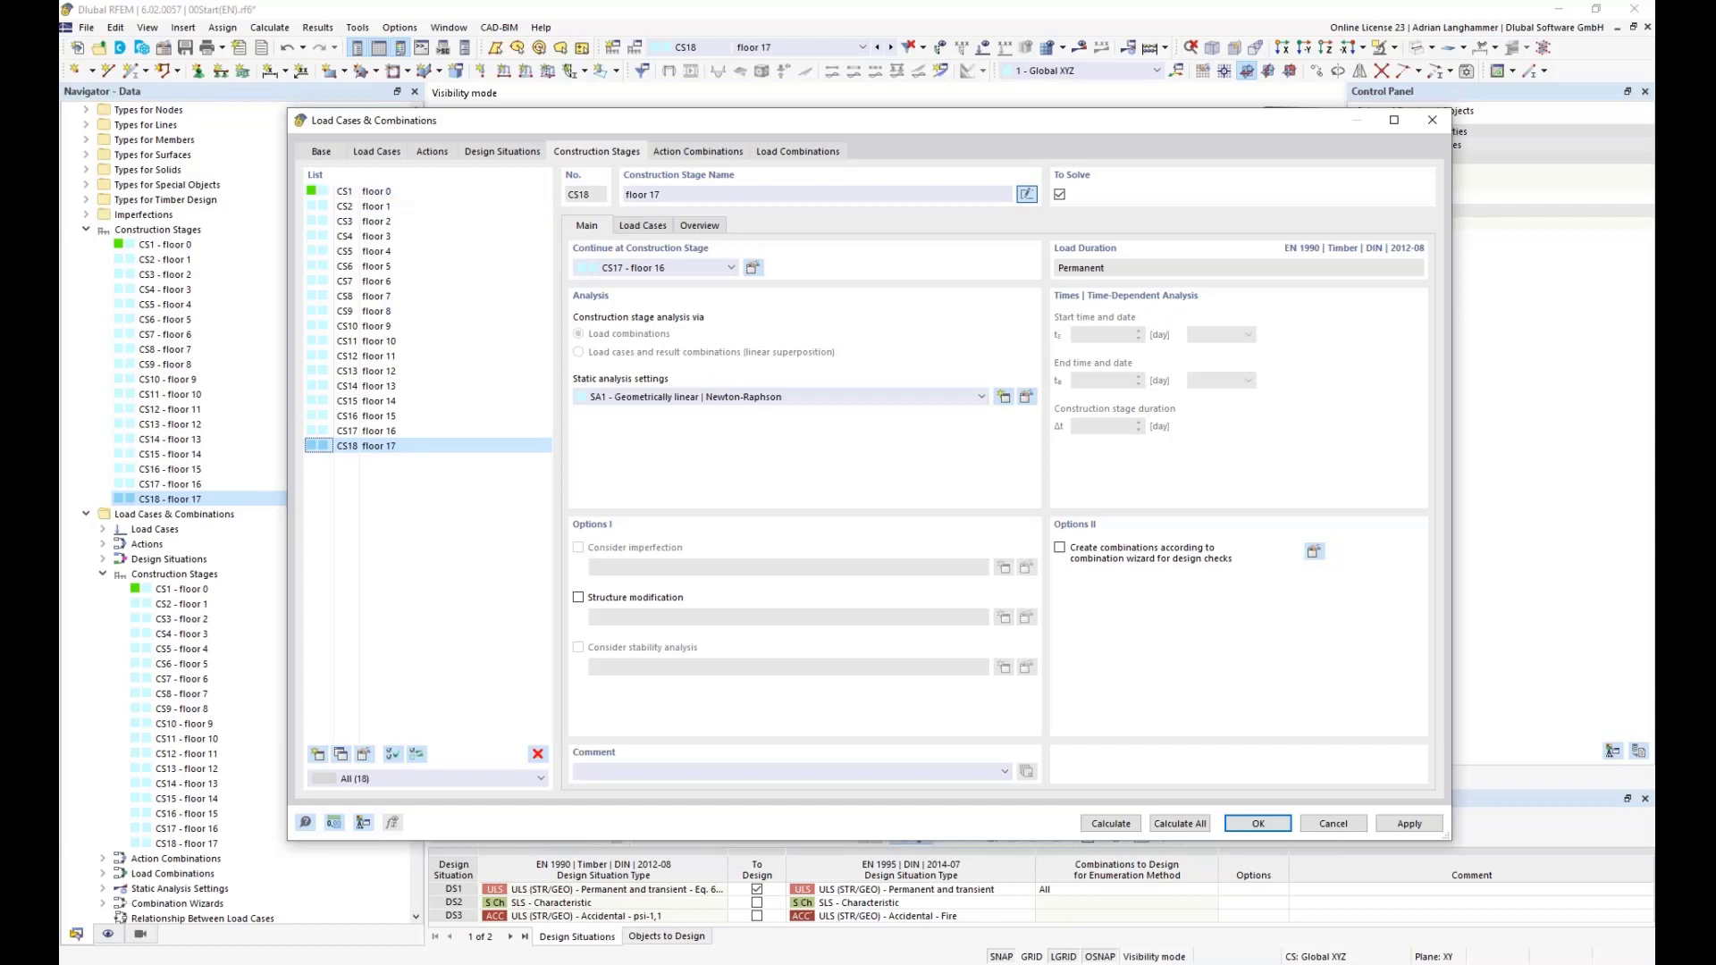
{"action": "left_click", "coordinate": [640, 227]}
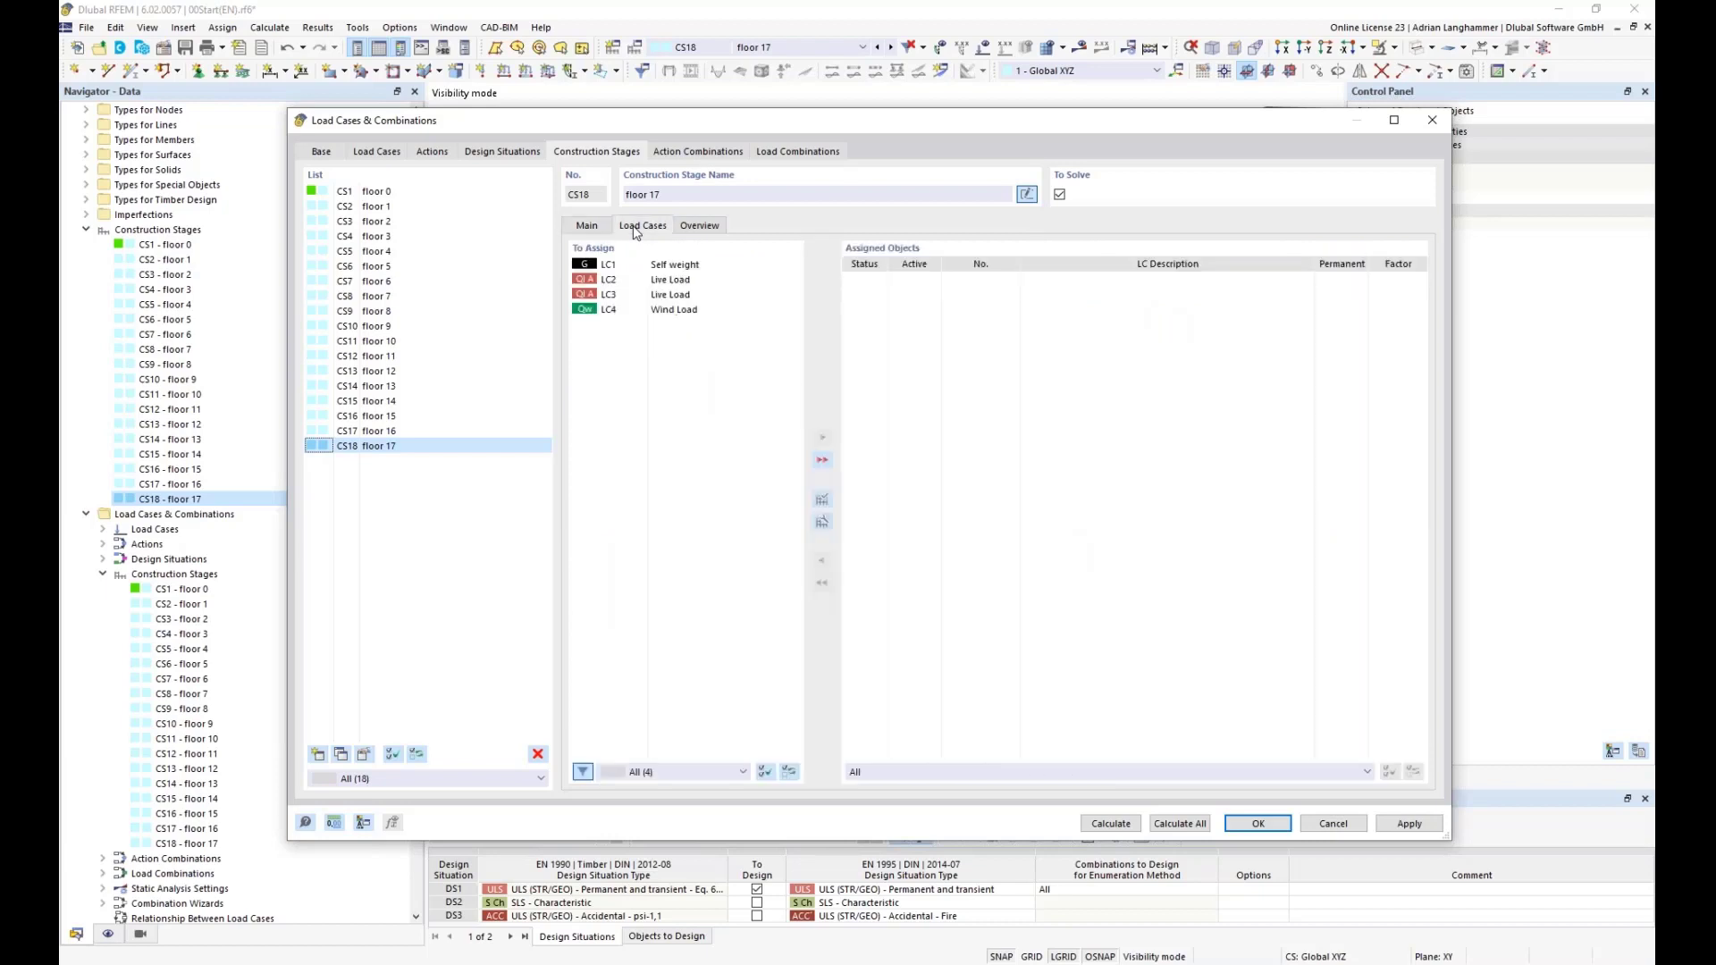
{"action": "left_click", "coordinate": [374, 192]}
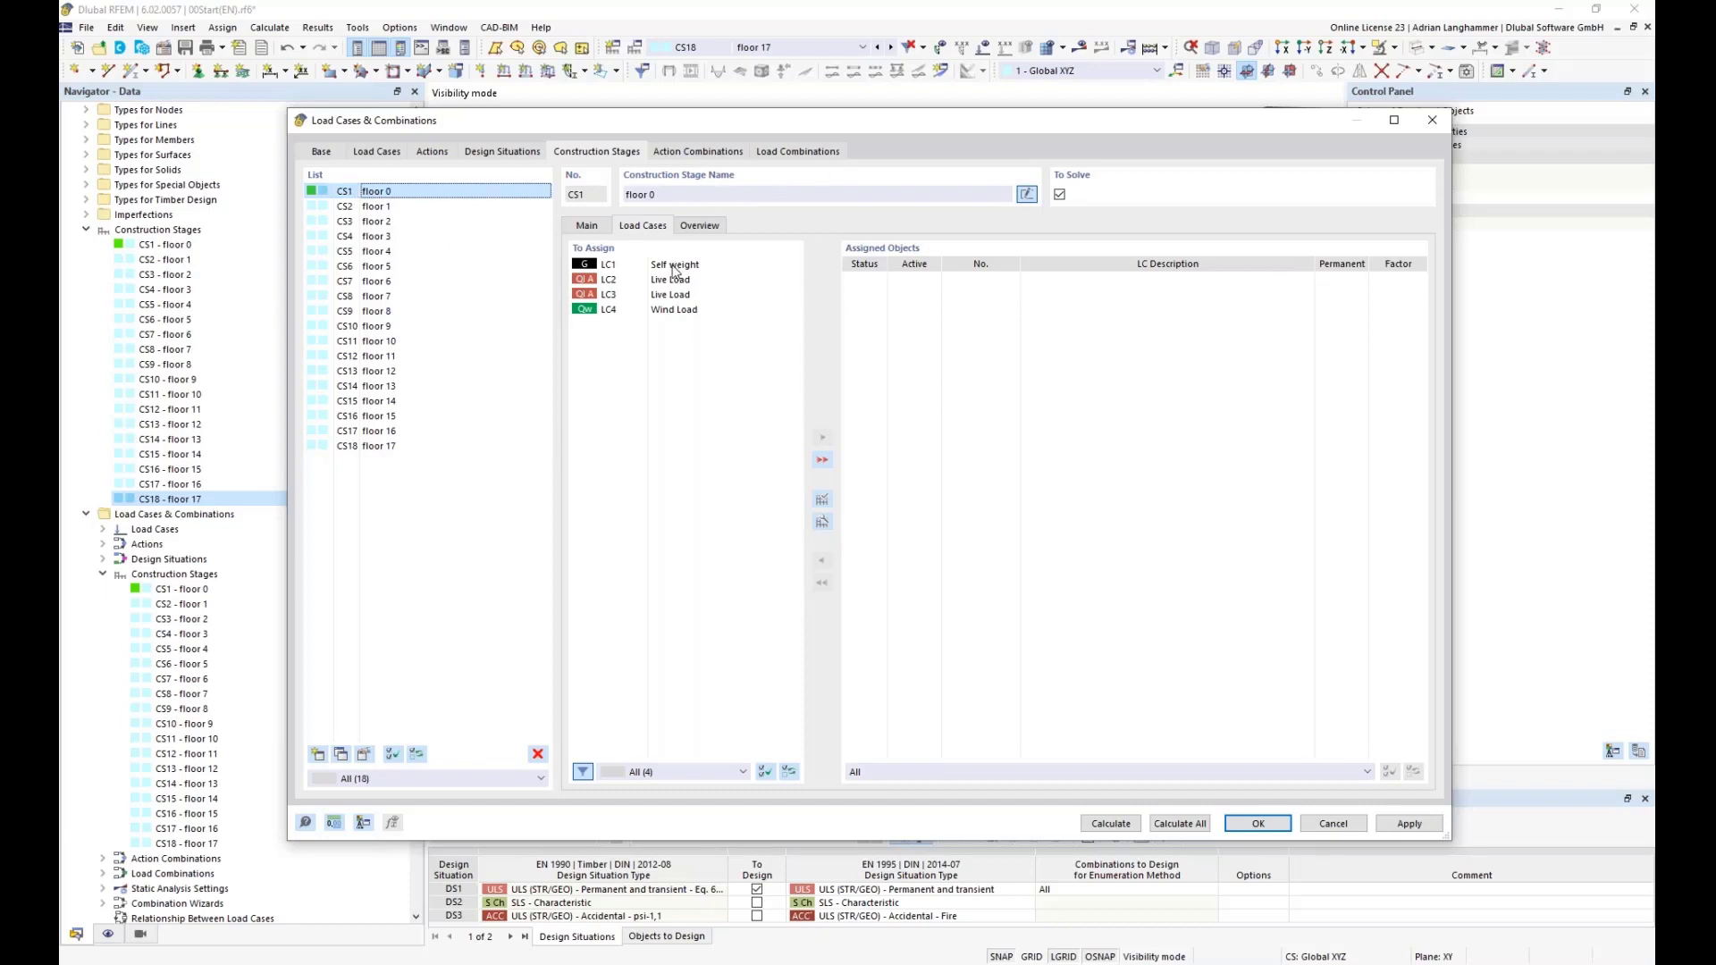
{"action": "left_click", "coordinate": [607, 270]}
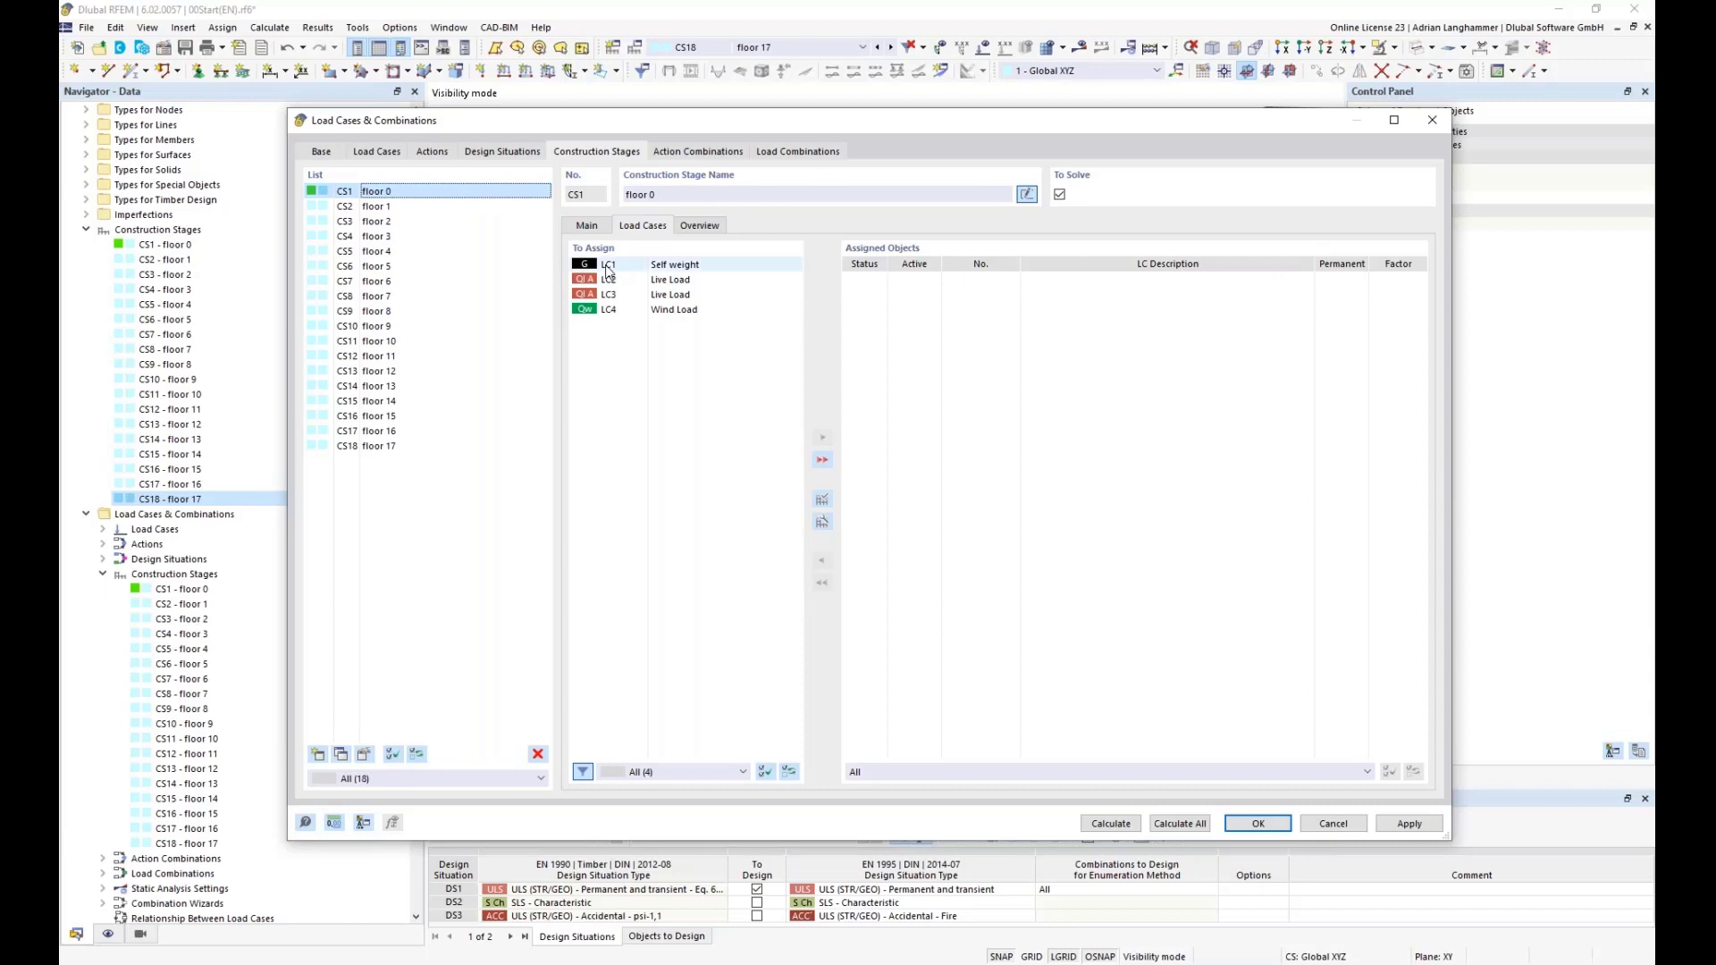
{"action": "double_click", "coordinate": [607, 270]}
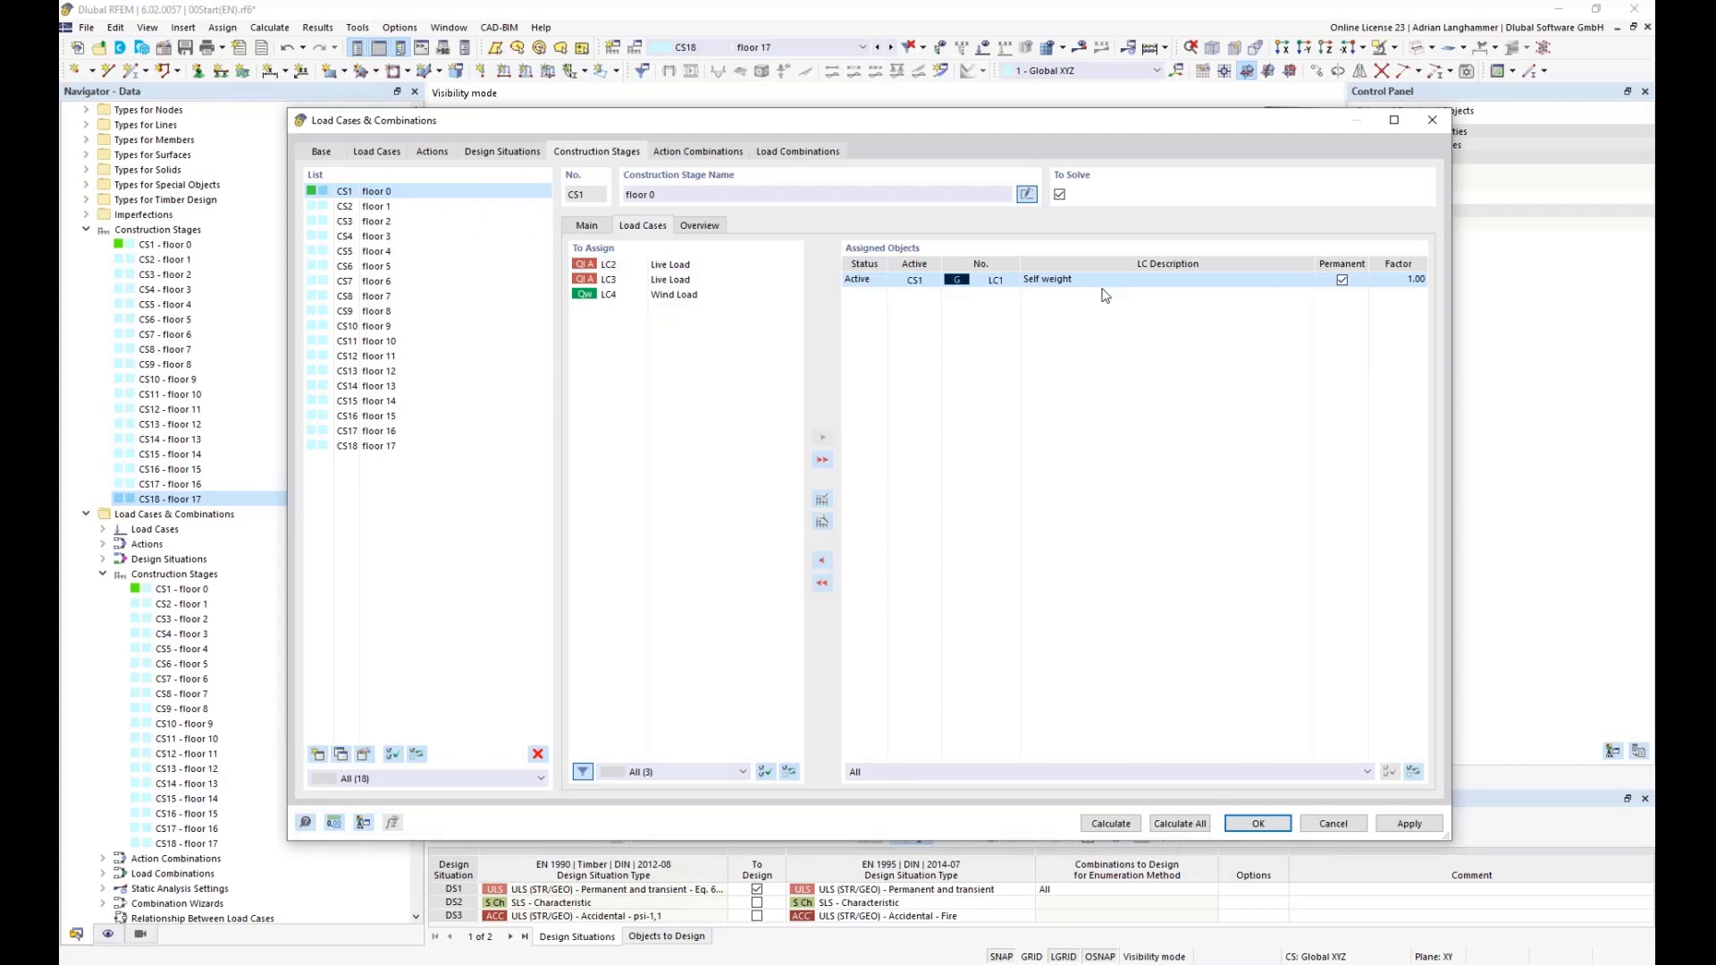
{"action": "left_click", "coordinate": [1057, 276]}
Check the load cases assigned to stage floor 6, and assign the remaining load cases LC2, LC3 and LC4 to stage CS18 floor 17.
{"action": "left_click", "coordinate": [344, 283]}
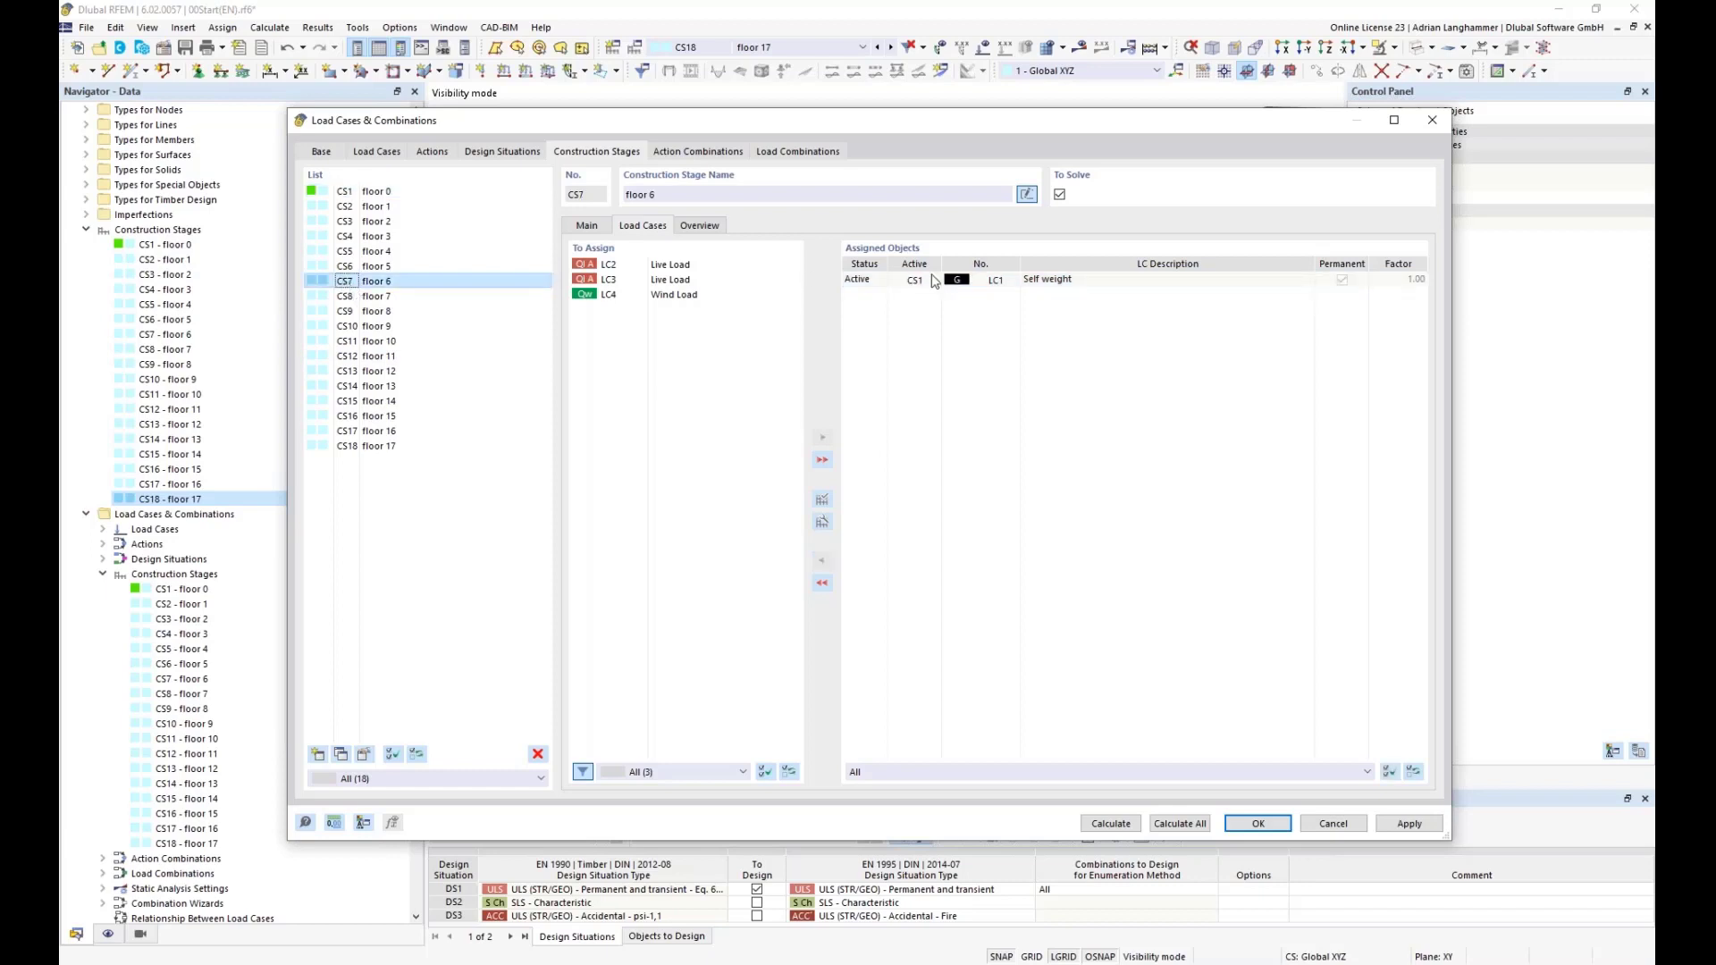
{"action": "left_click", "coordinate": [873, 282]}
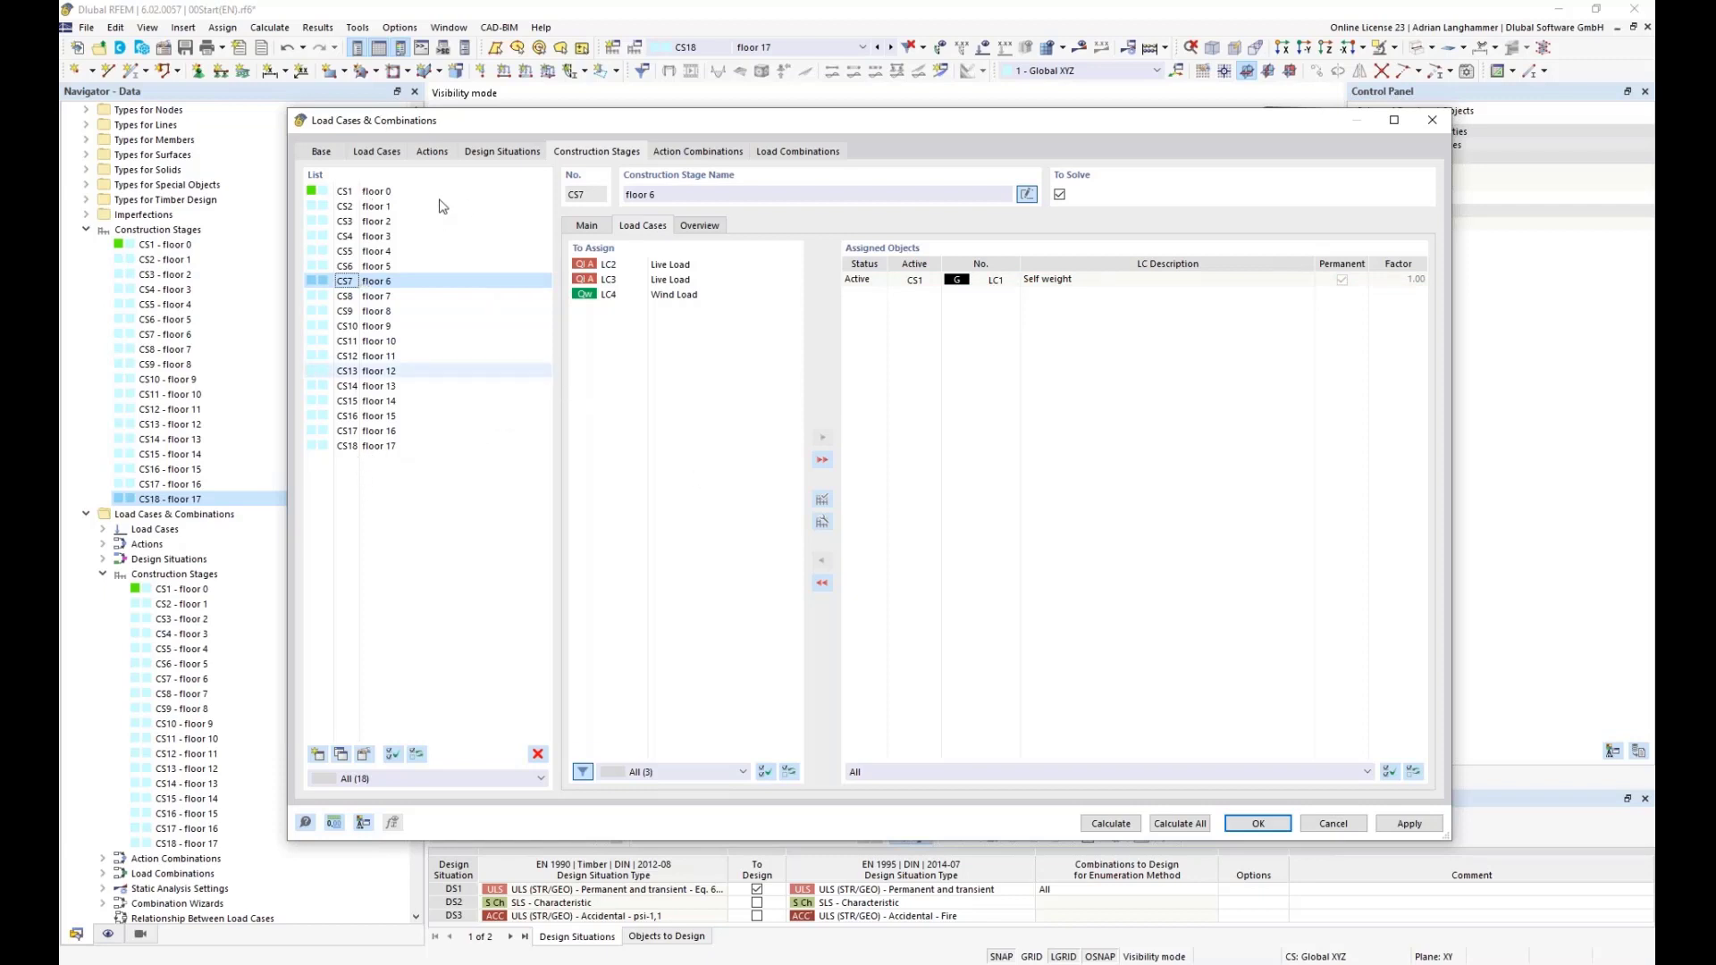
{"action": "left_click", "coordinate": [380, 446]}
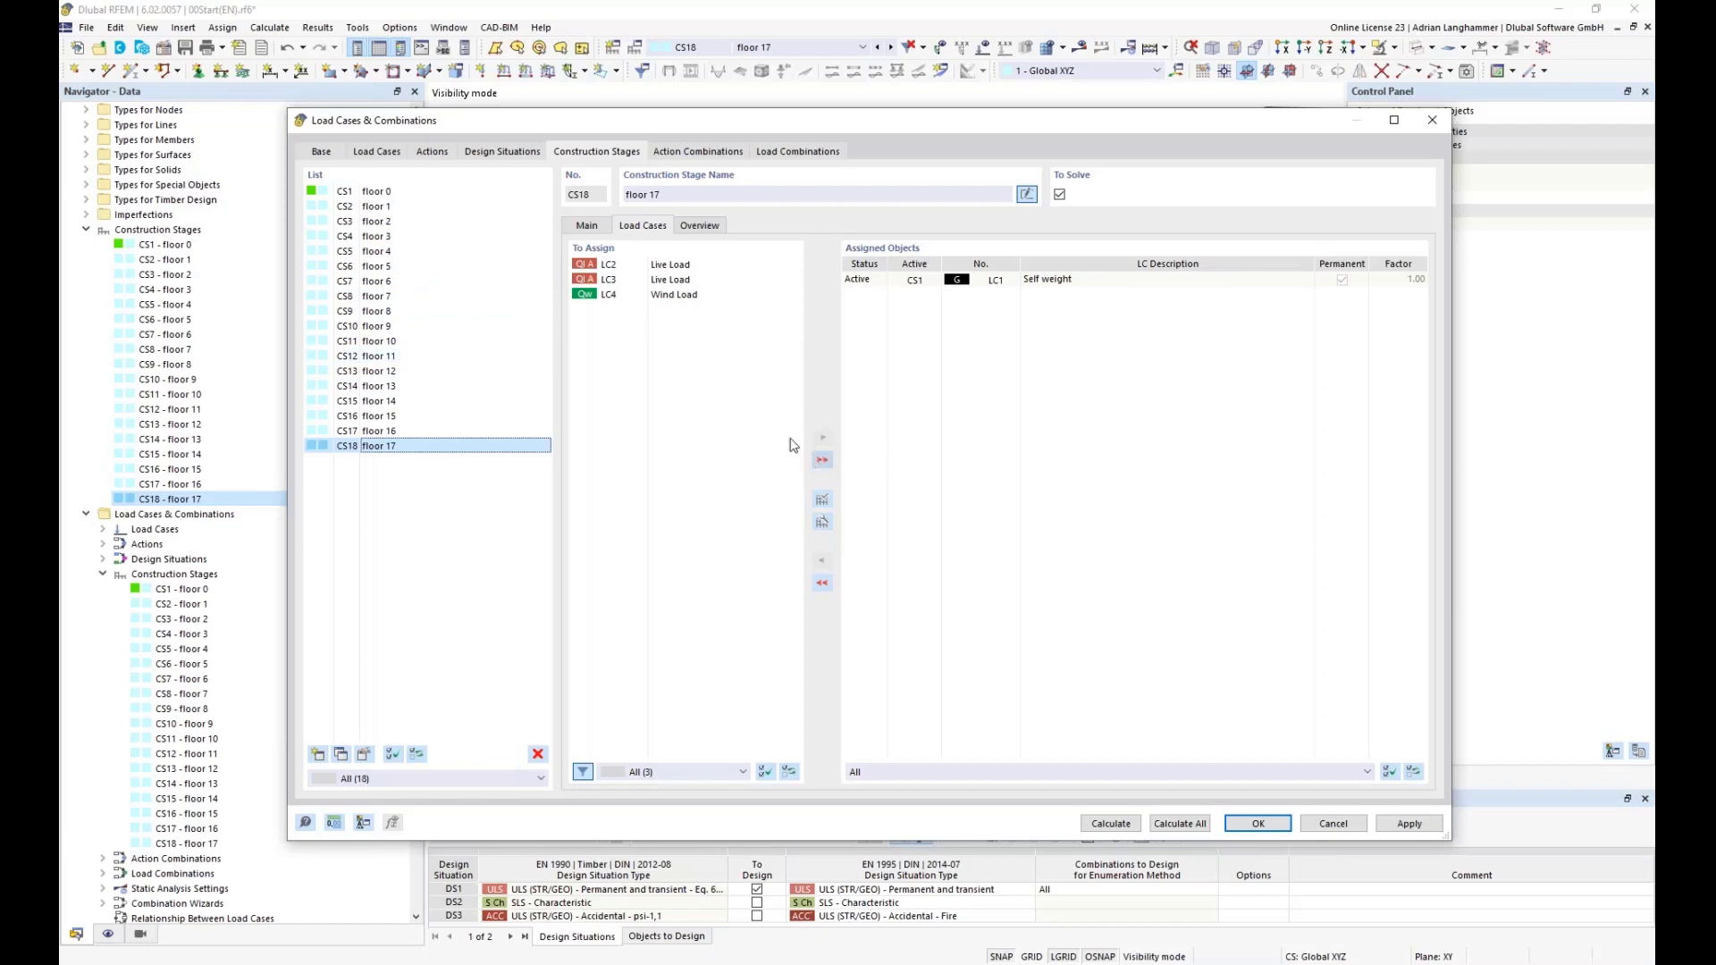
{"action": "left_click", "coordinate": [822, 463]}
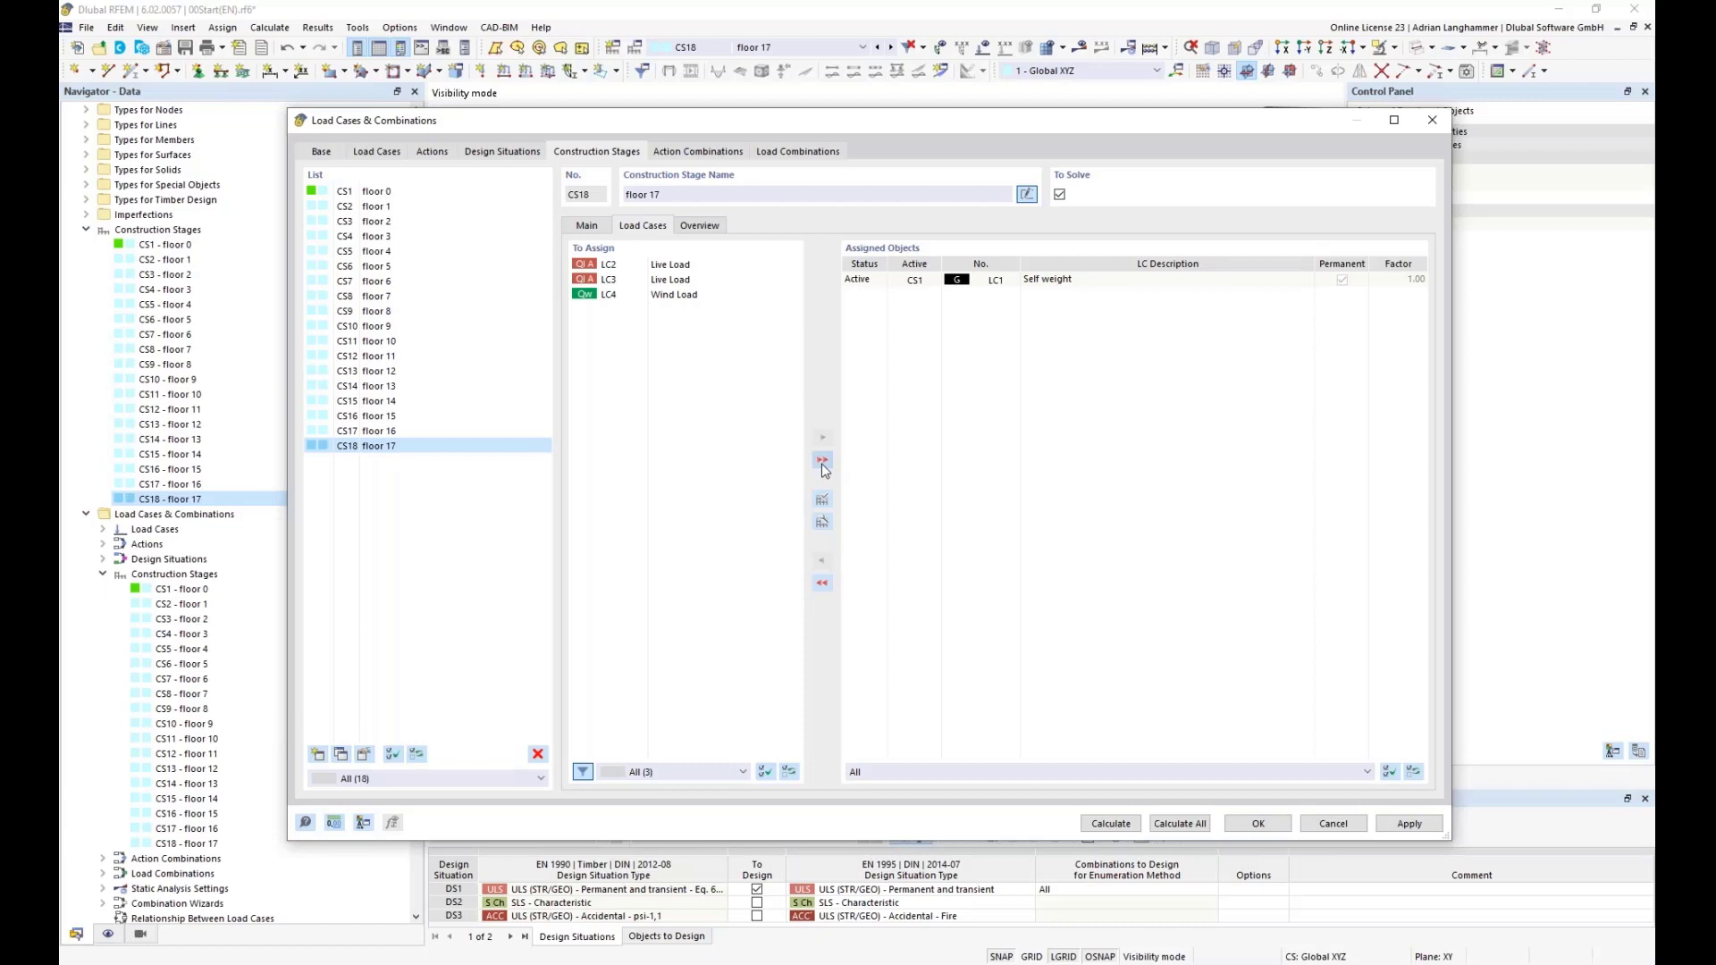
{"action": "left_click", "coordinate": [822, 461]}
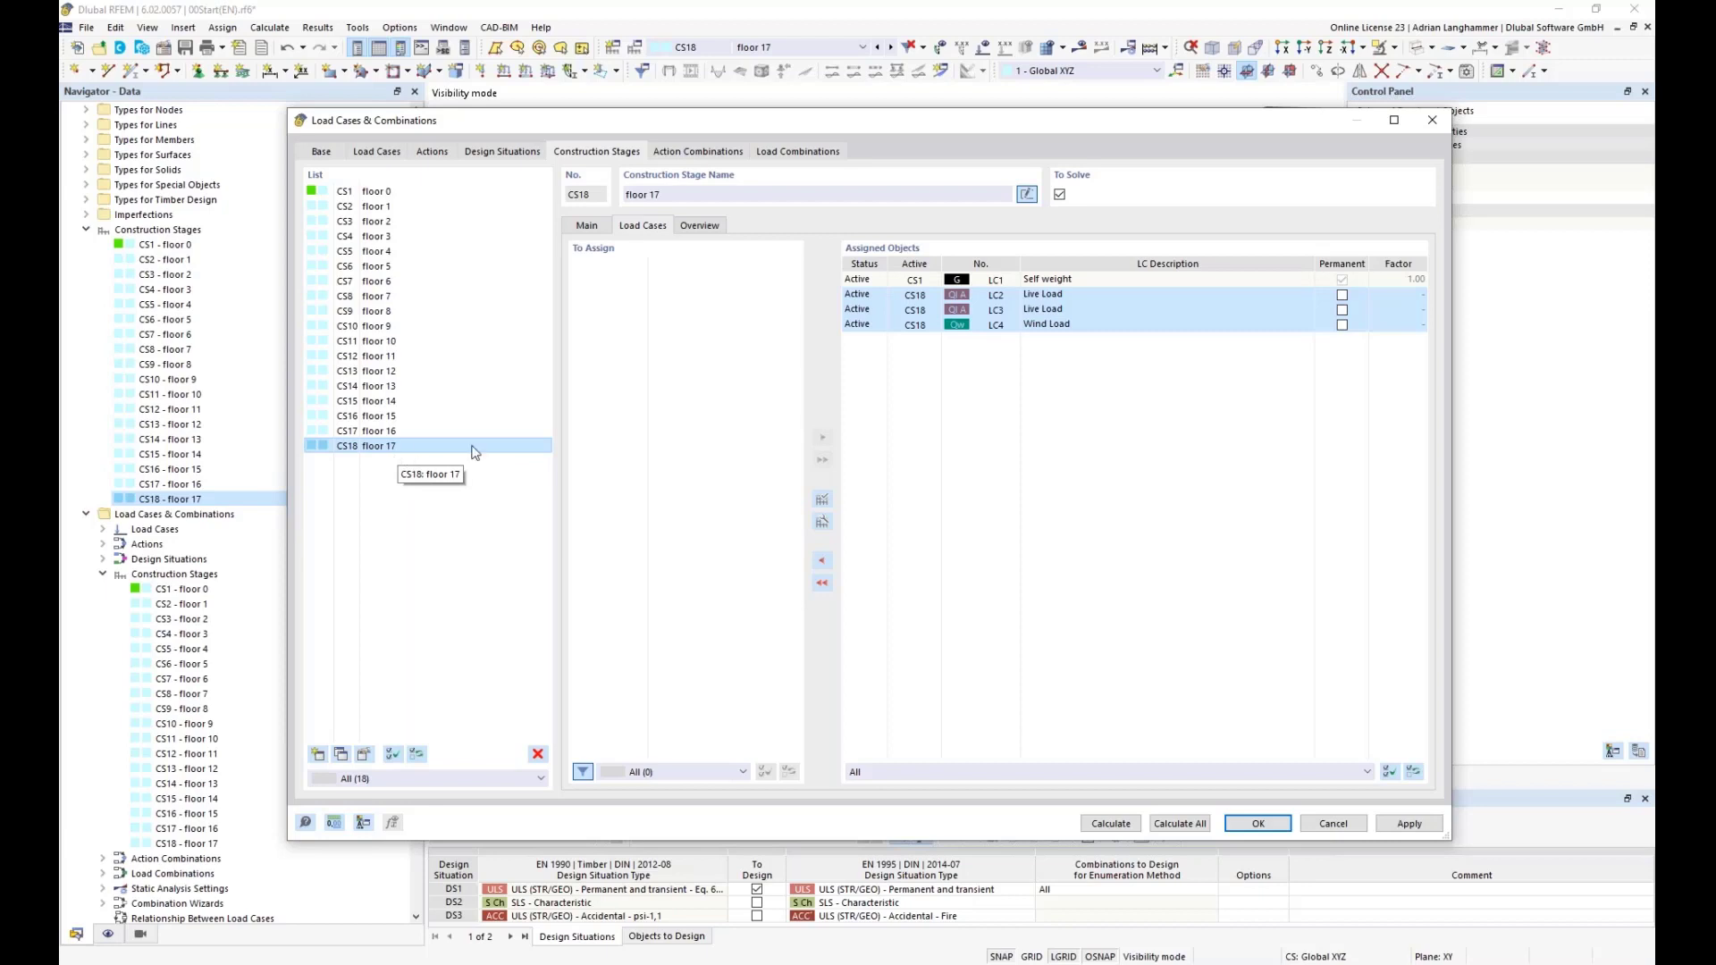
For stage CS18 floor 17, enable creating combinations according to the combination wizard, and set wizard 1 to consider construction stages only.
{"action": "left_click", "coordinate": [587, 226]}
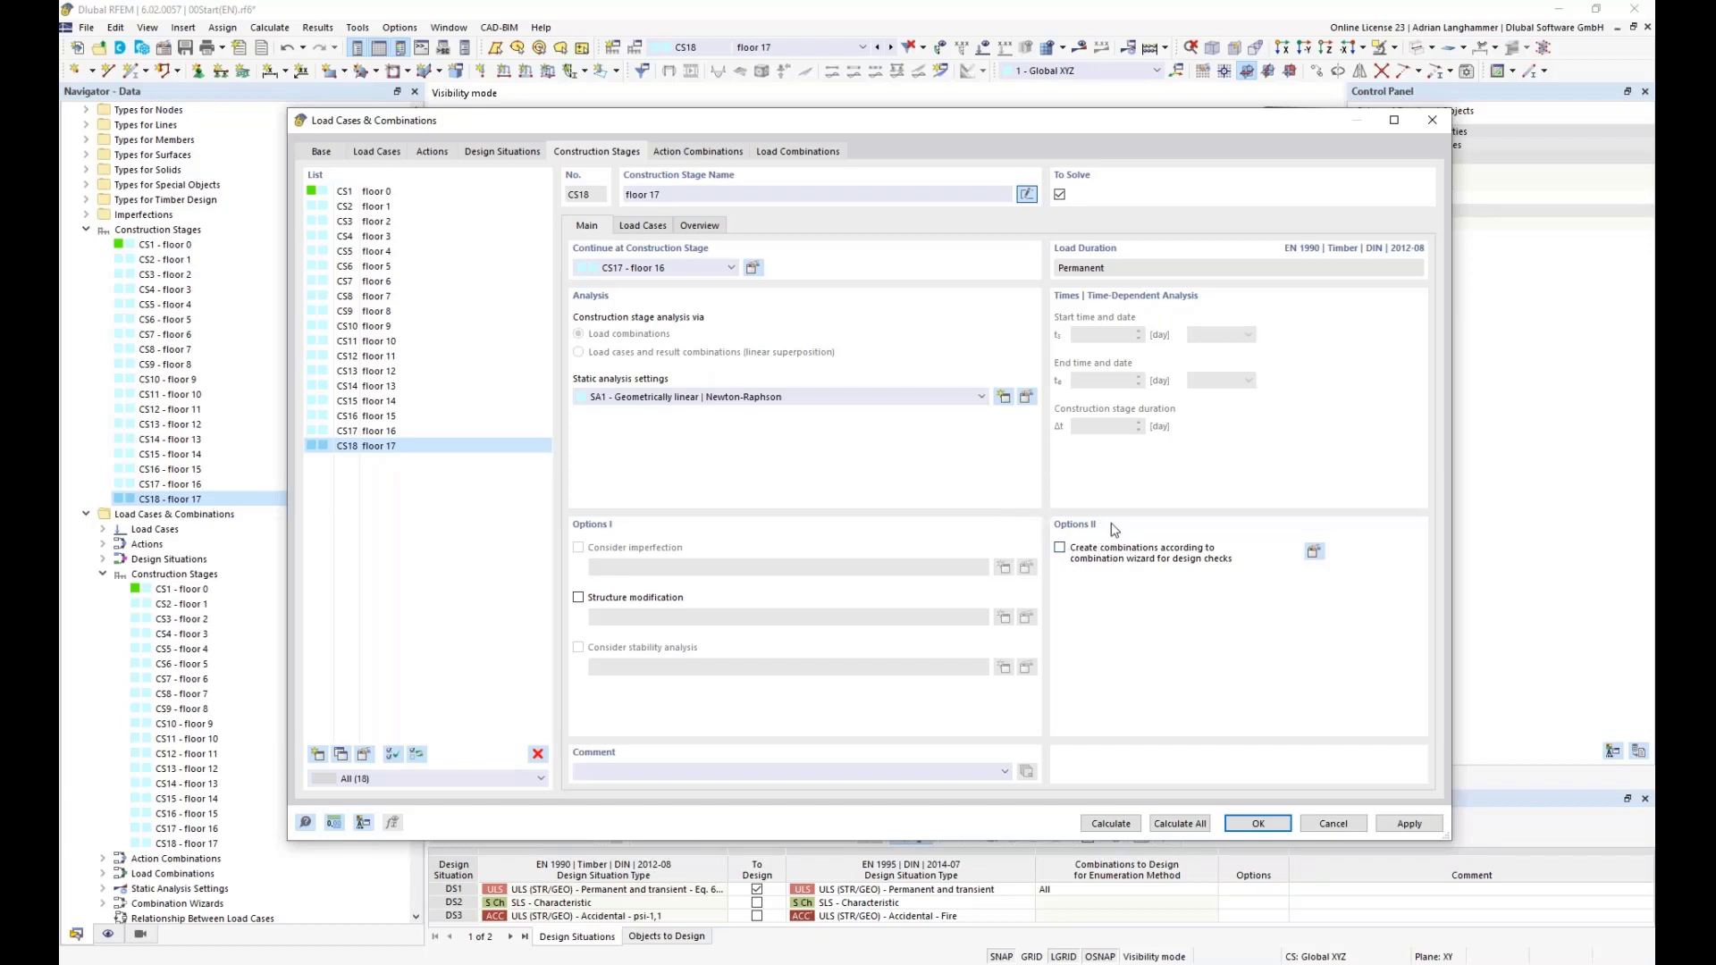
{"action": "left_click", "coordinate": [1060, 548]}
{"action": "left_click", "coordinate": [1313, 554]}
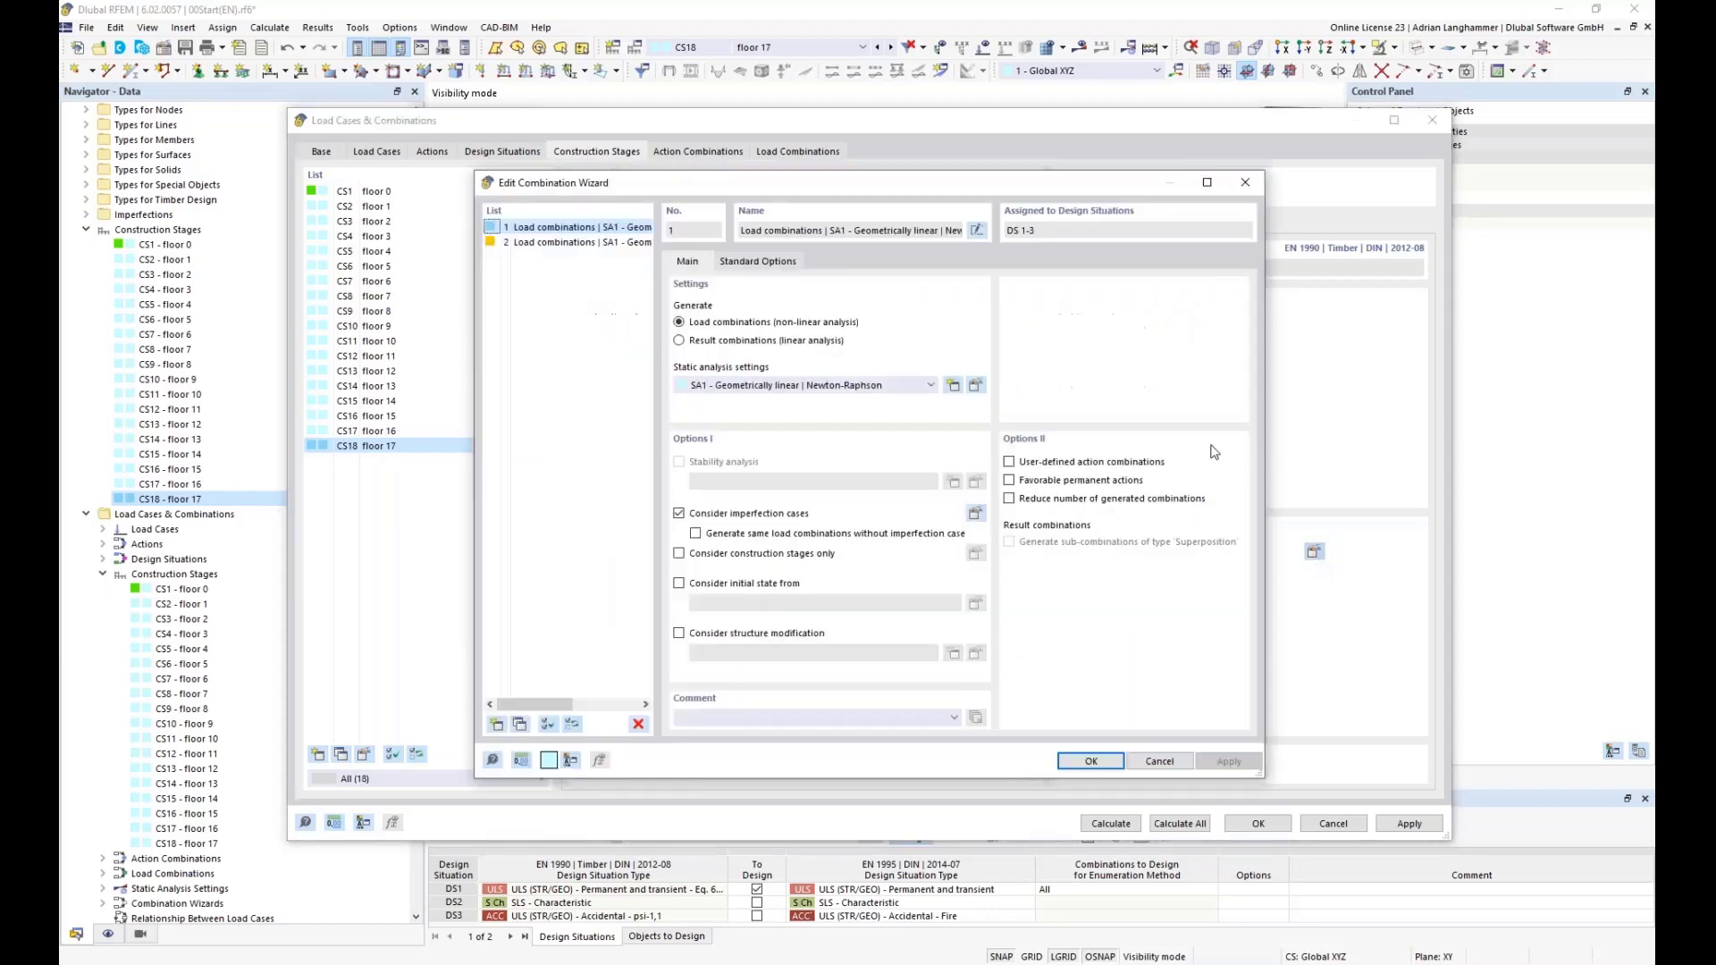
{"action": "left_click_drag", "start_coordinate": [1034, 181], "coordinate": [1249, 119]}
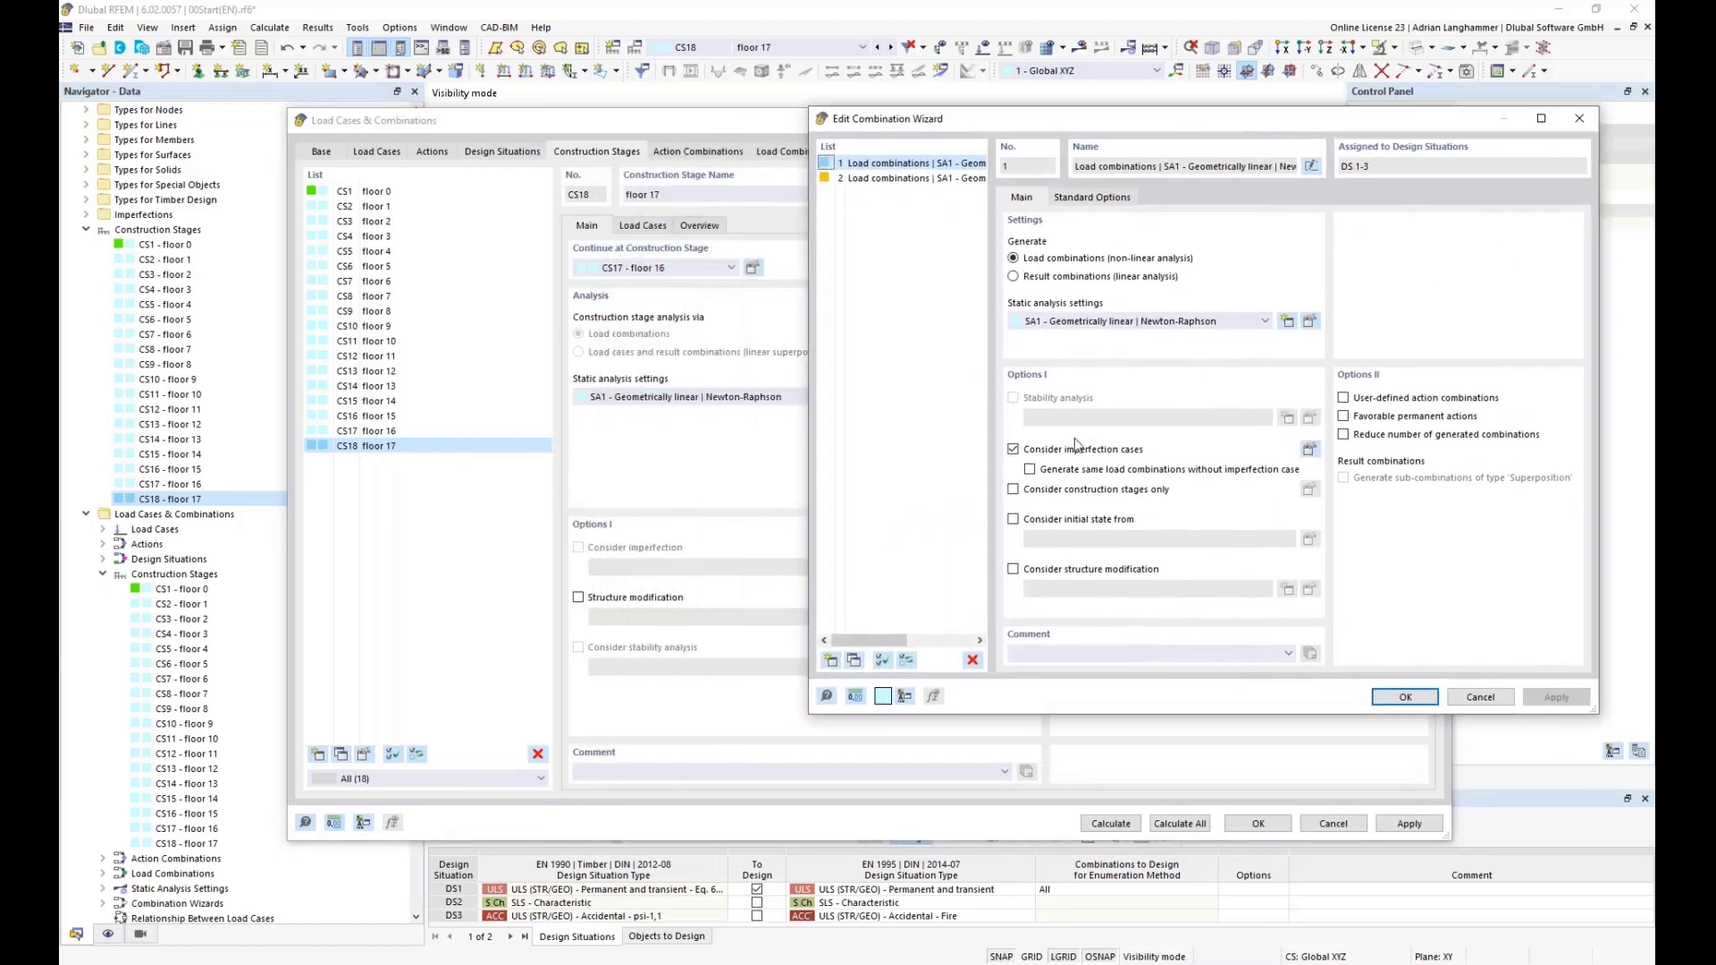
{"action": "left_click", "coordinate": [1013, 490]}
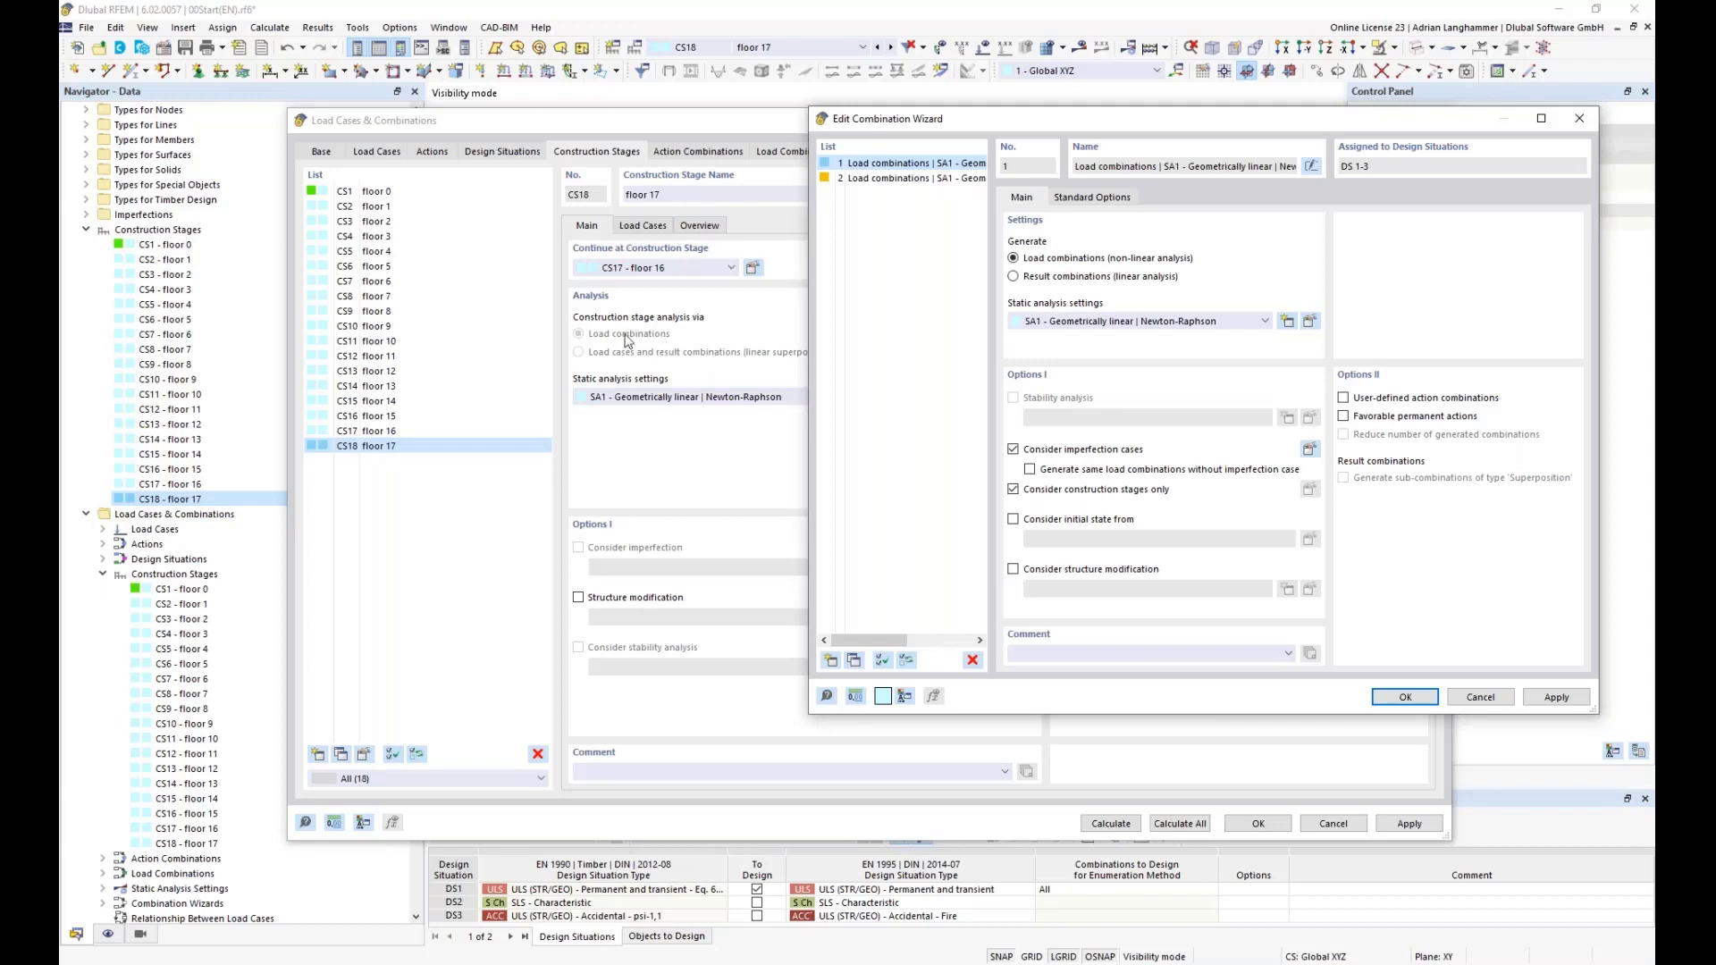
{"action": "left_click", "coordinate": [1399, 700]}
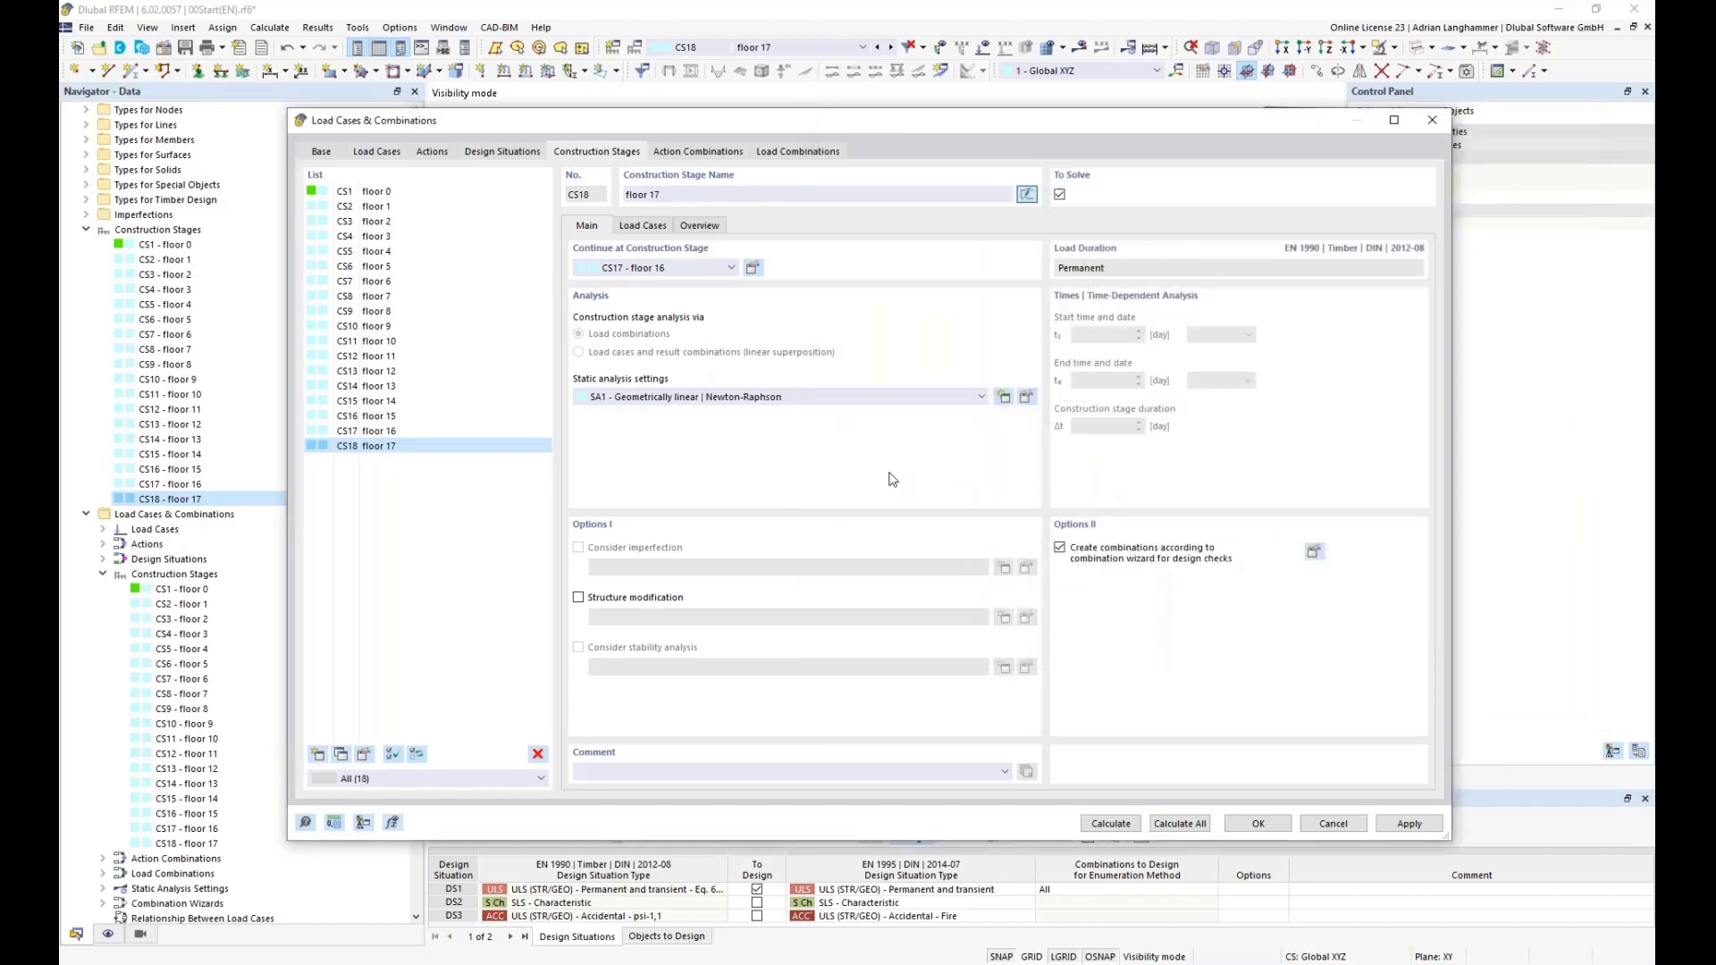
Check which construction stage is assigned to action combinations AC1, AC2, AC3 and AC5.
{"action": "left_click", "coordinate": [692, 152]}
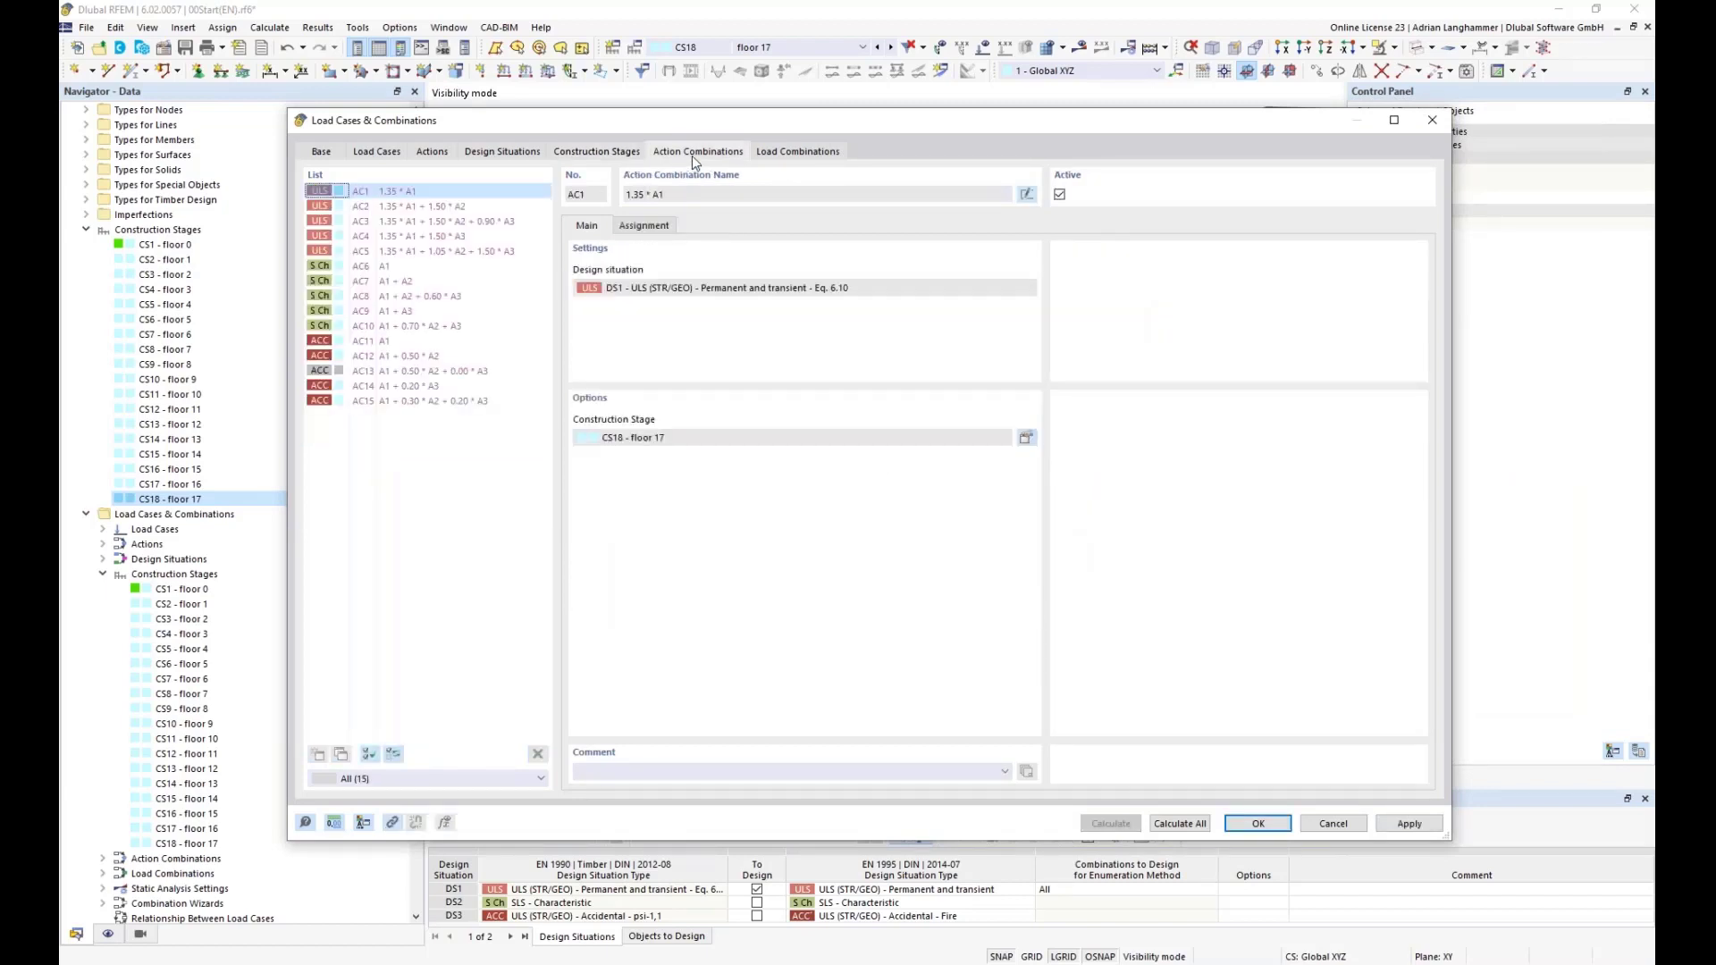
{"action": "left_click", "coordinate": [367, 207]}
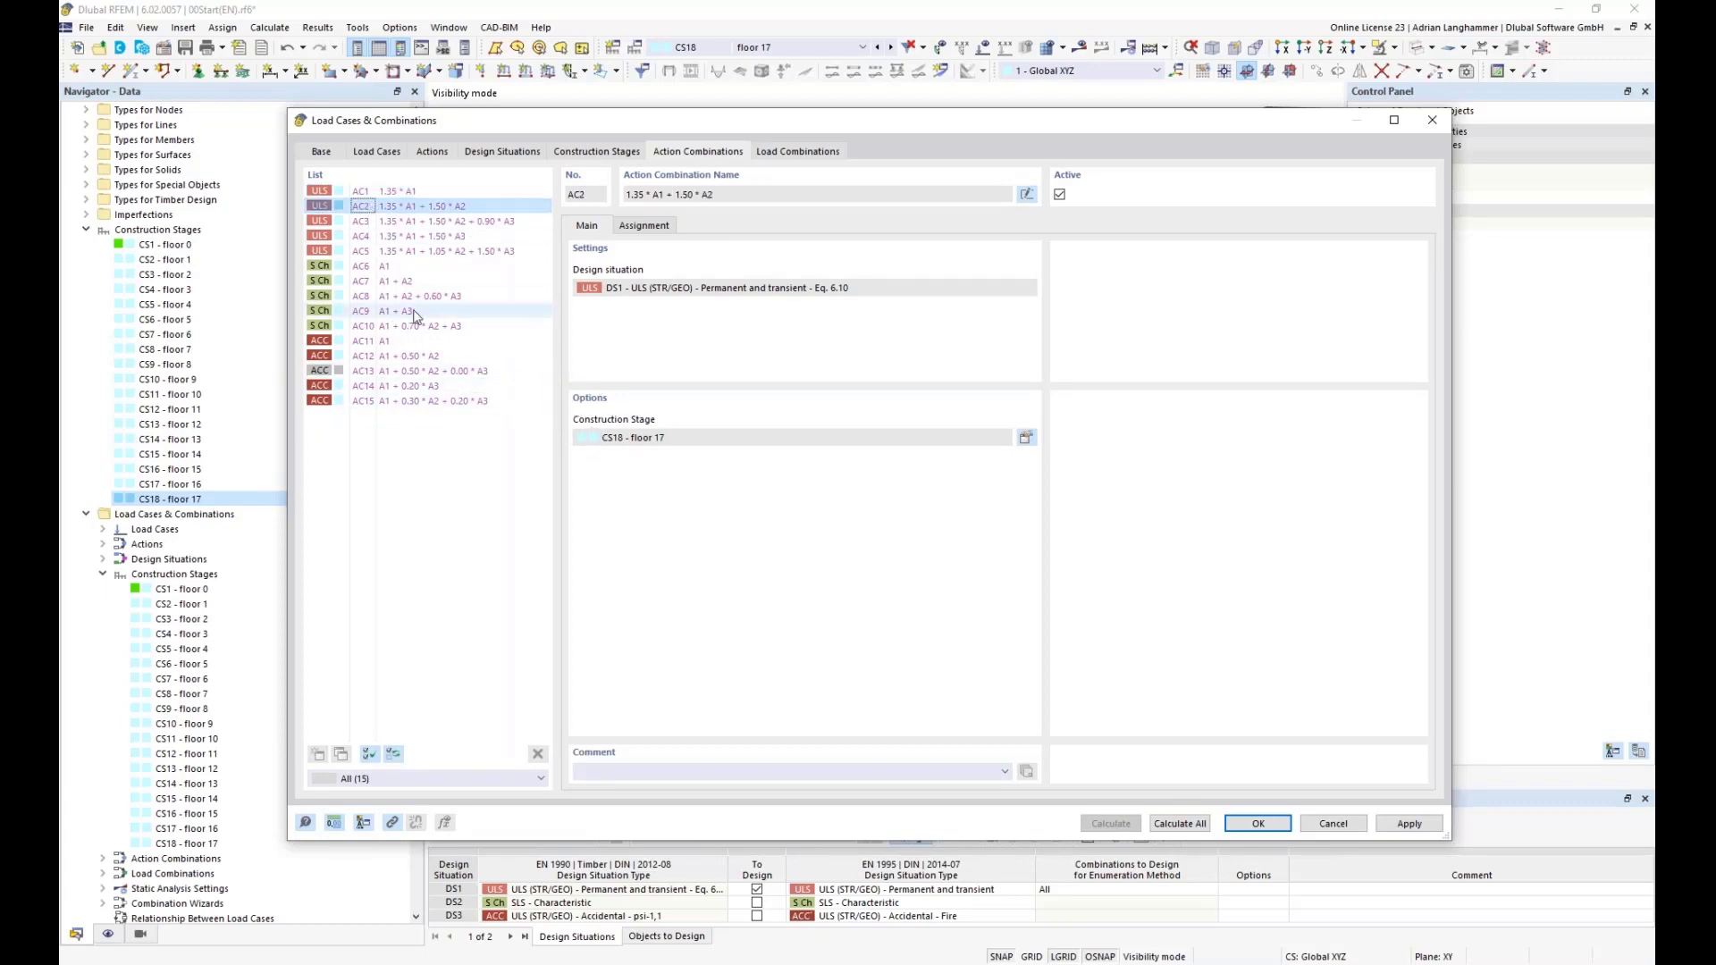
{"action": "left_click", "coordinate": [424, 251]}
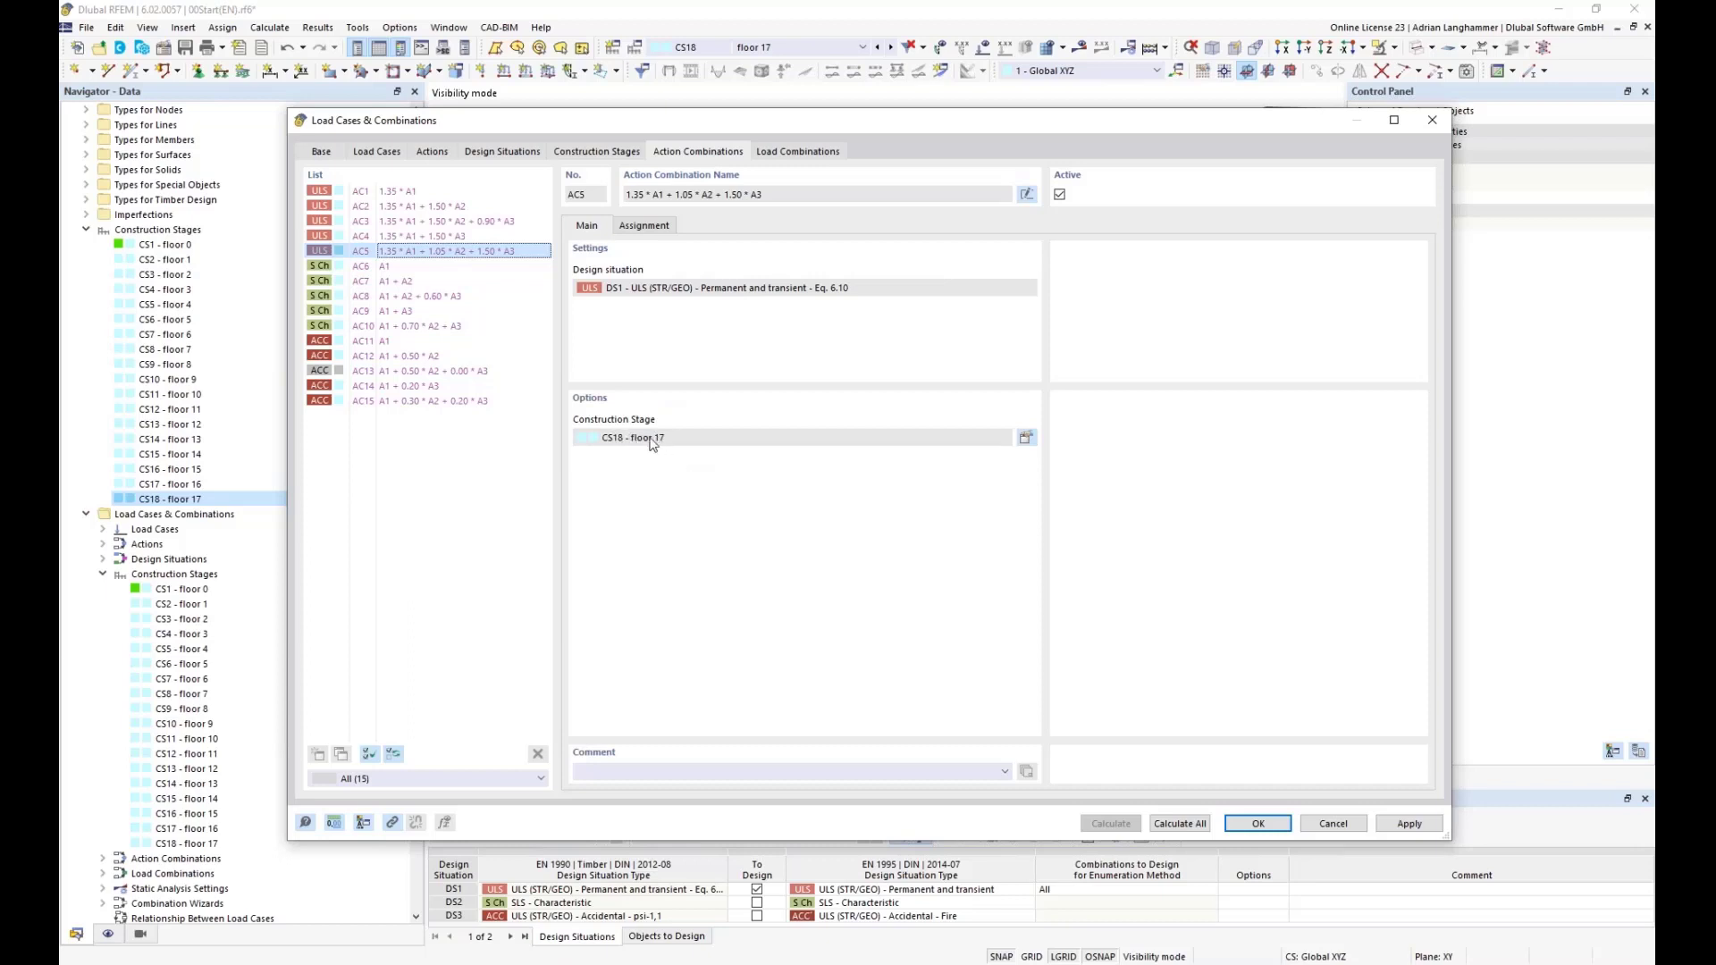
{"action": "left_click", "coordinate": [371, 223]}
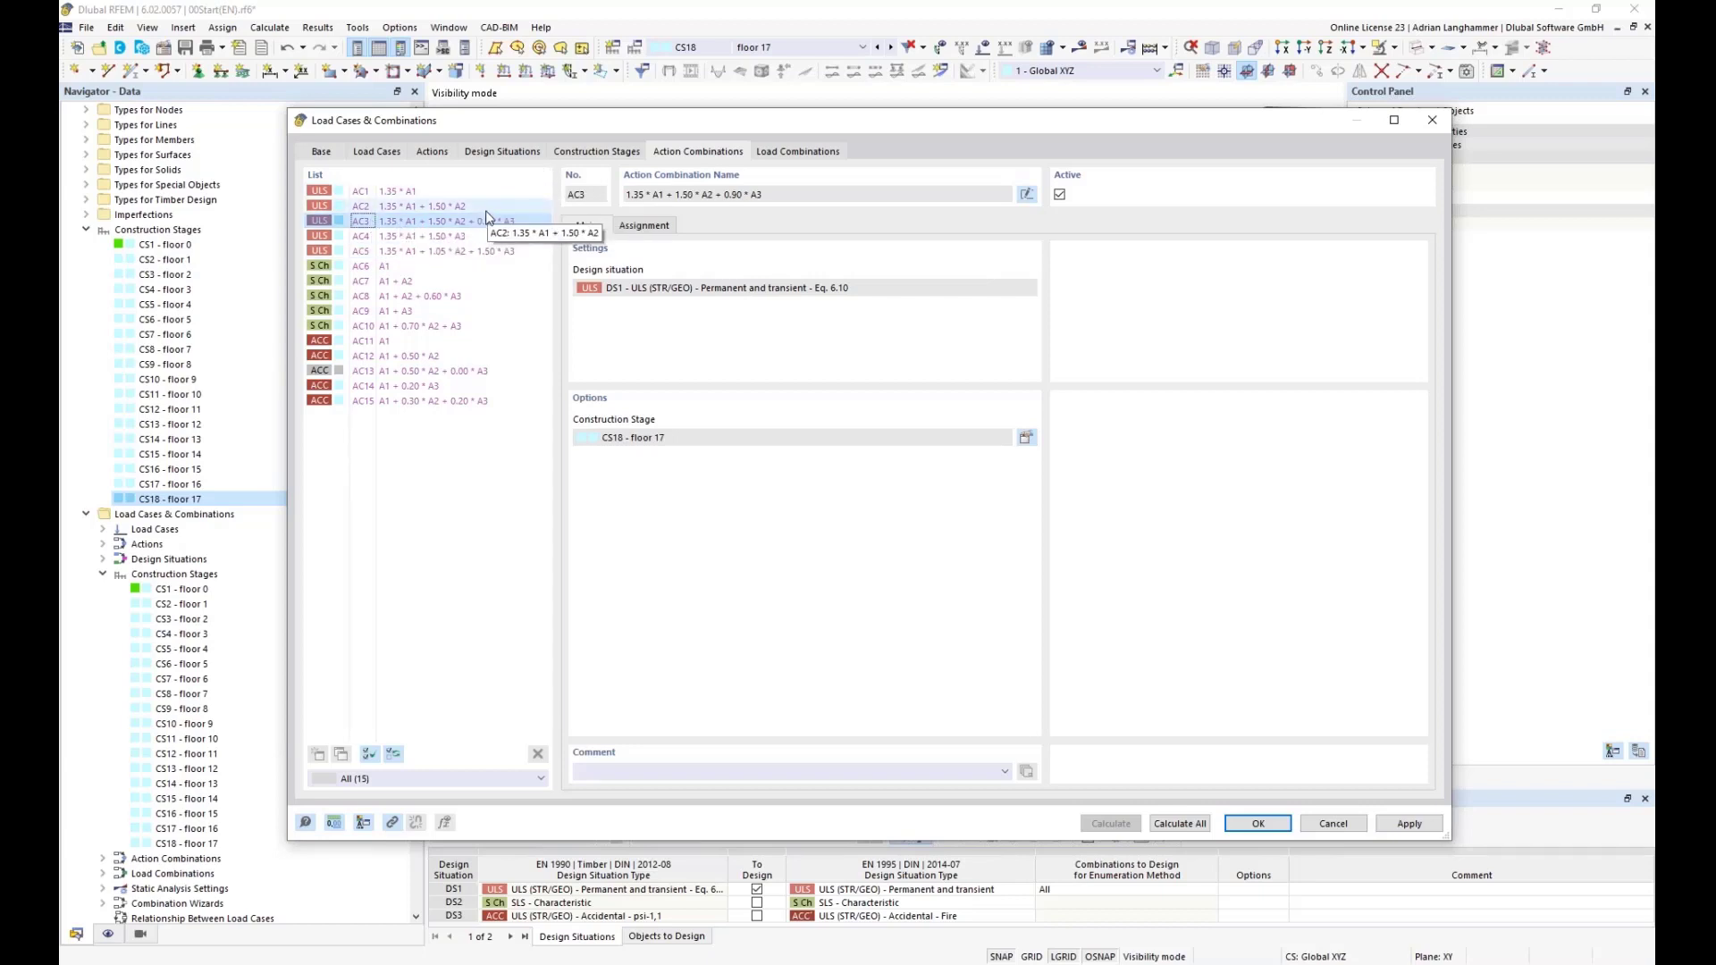
{"action": "left_click", "coordinate": [393, 192]}
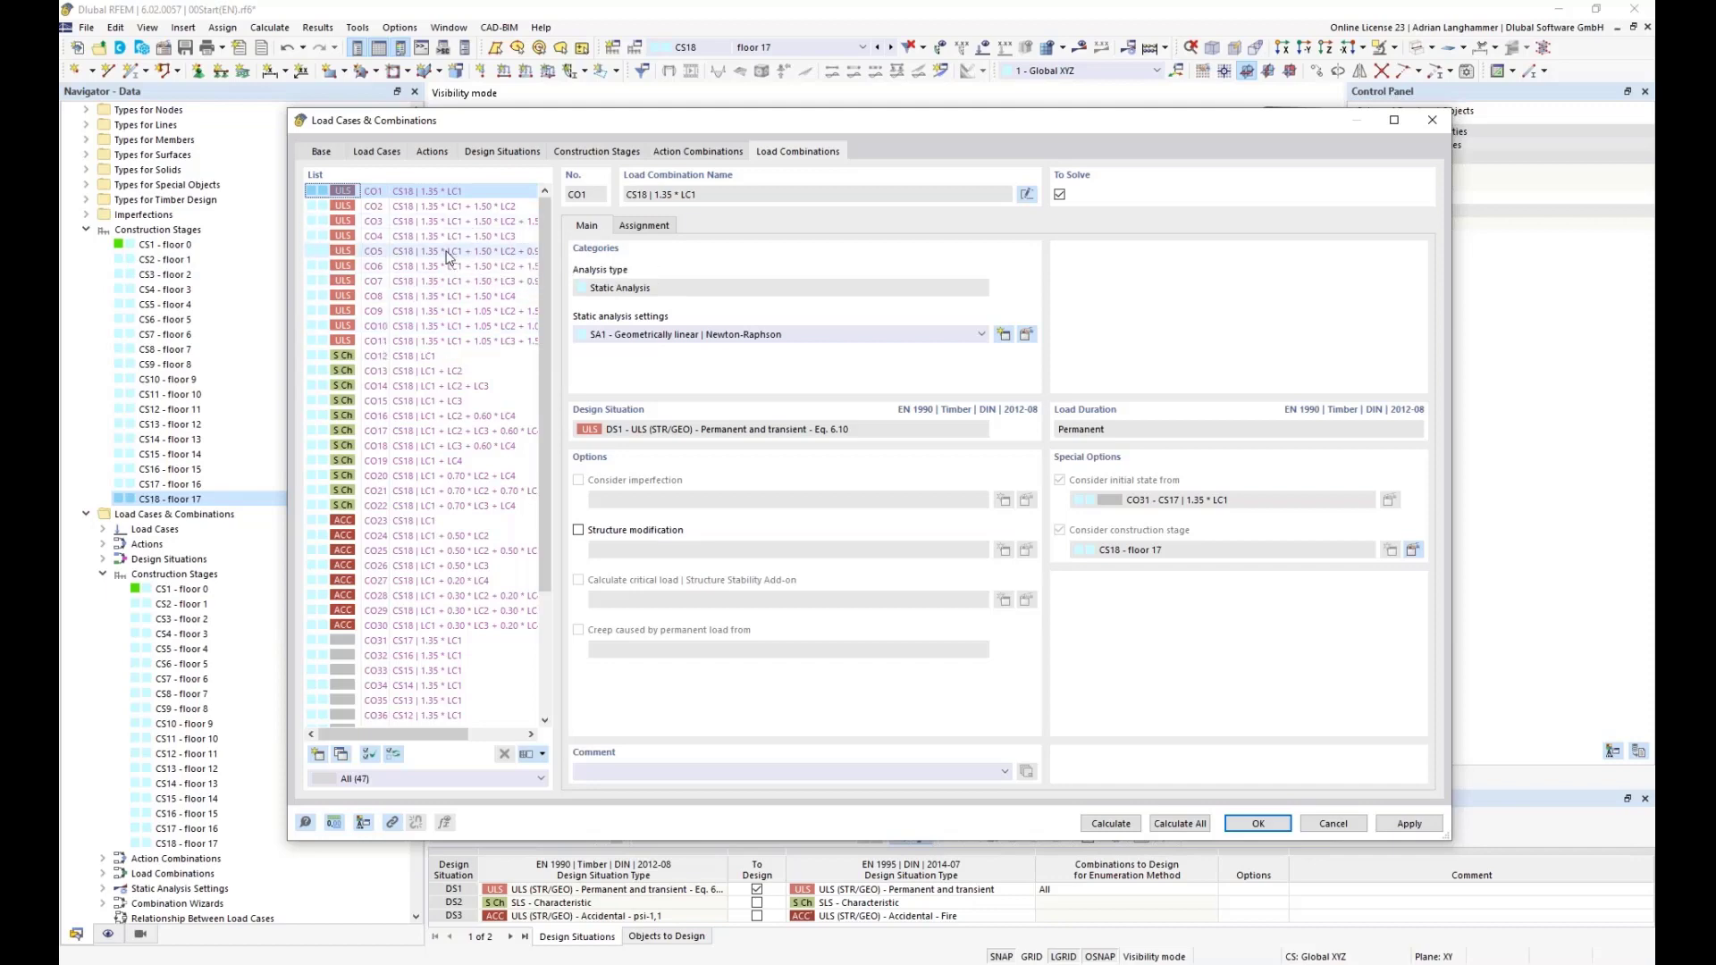
Check the initial states and construction stages of load combinations CO5 and CO45 to CO47, and accept the load case and combination settings.
{"action": "left_click", "coordinate": [449, 253]}
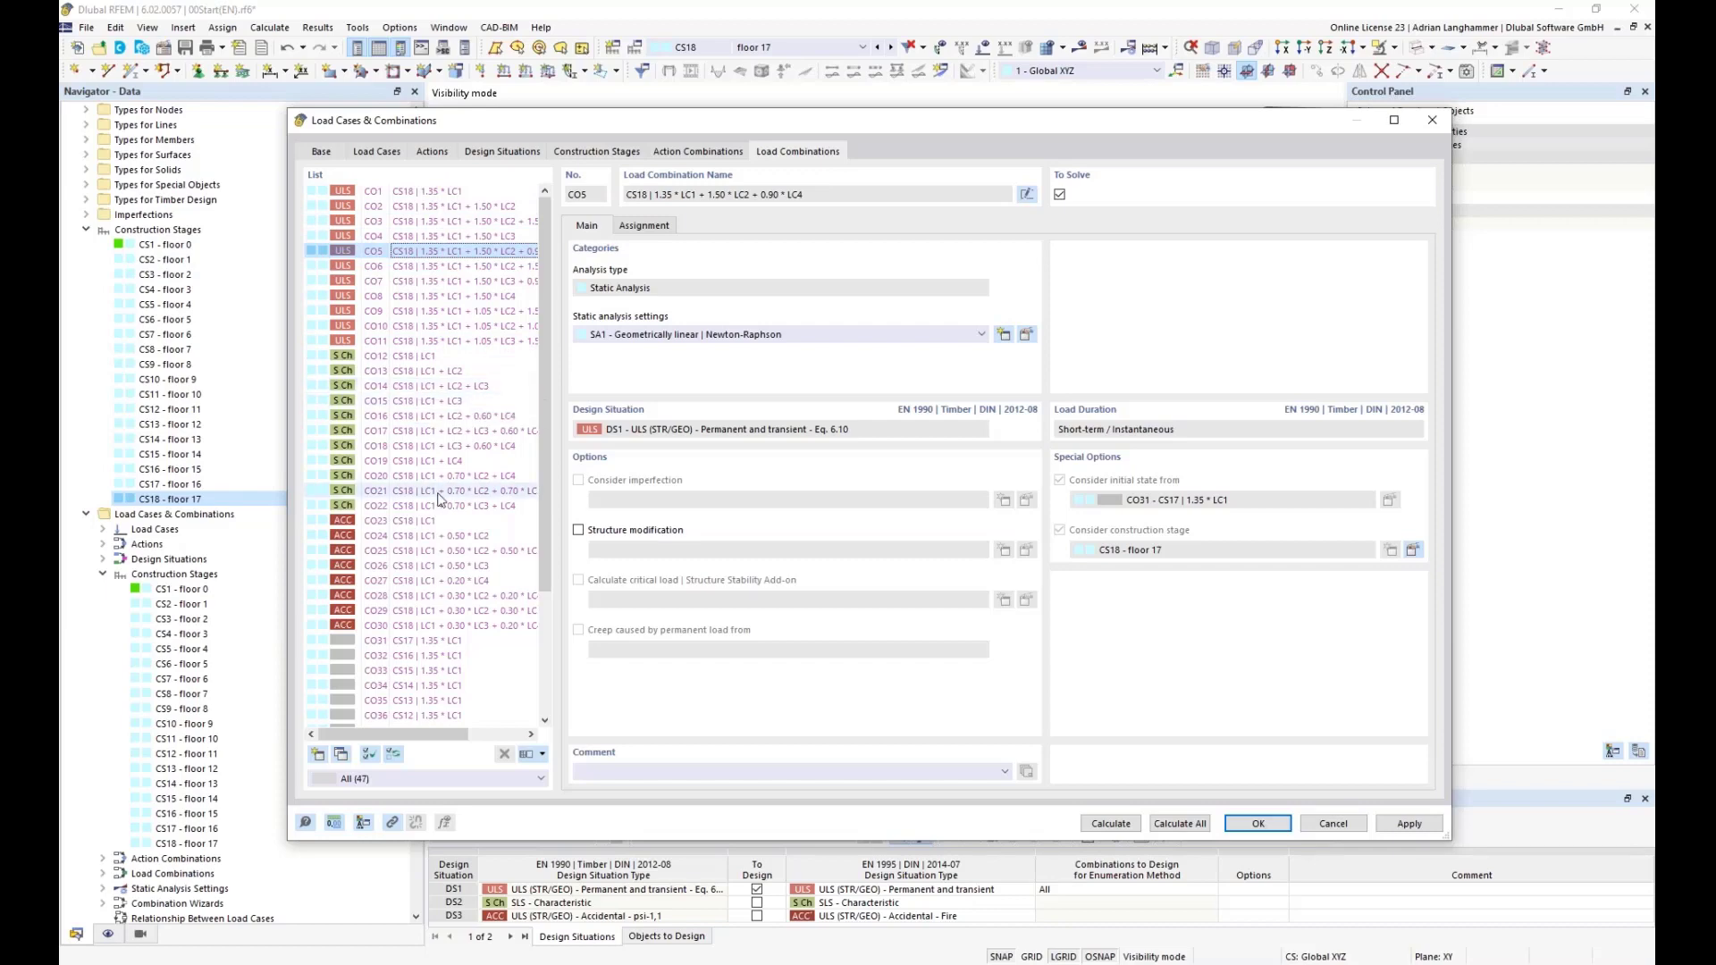
{"action": "scroll", "coordinate": [456, 545], "scroll_direction": "down", "scroll_amount": 4}
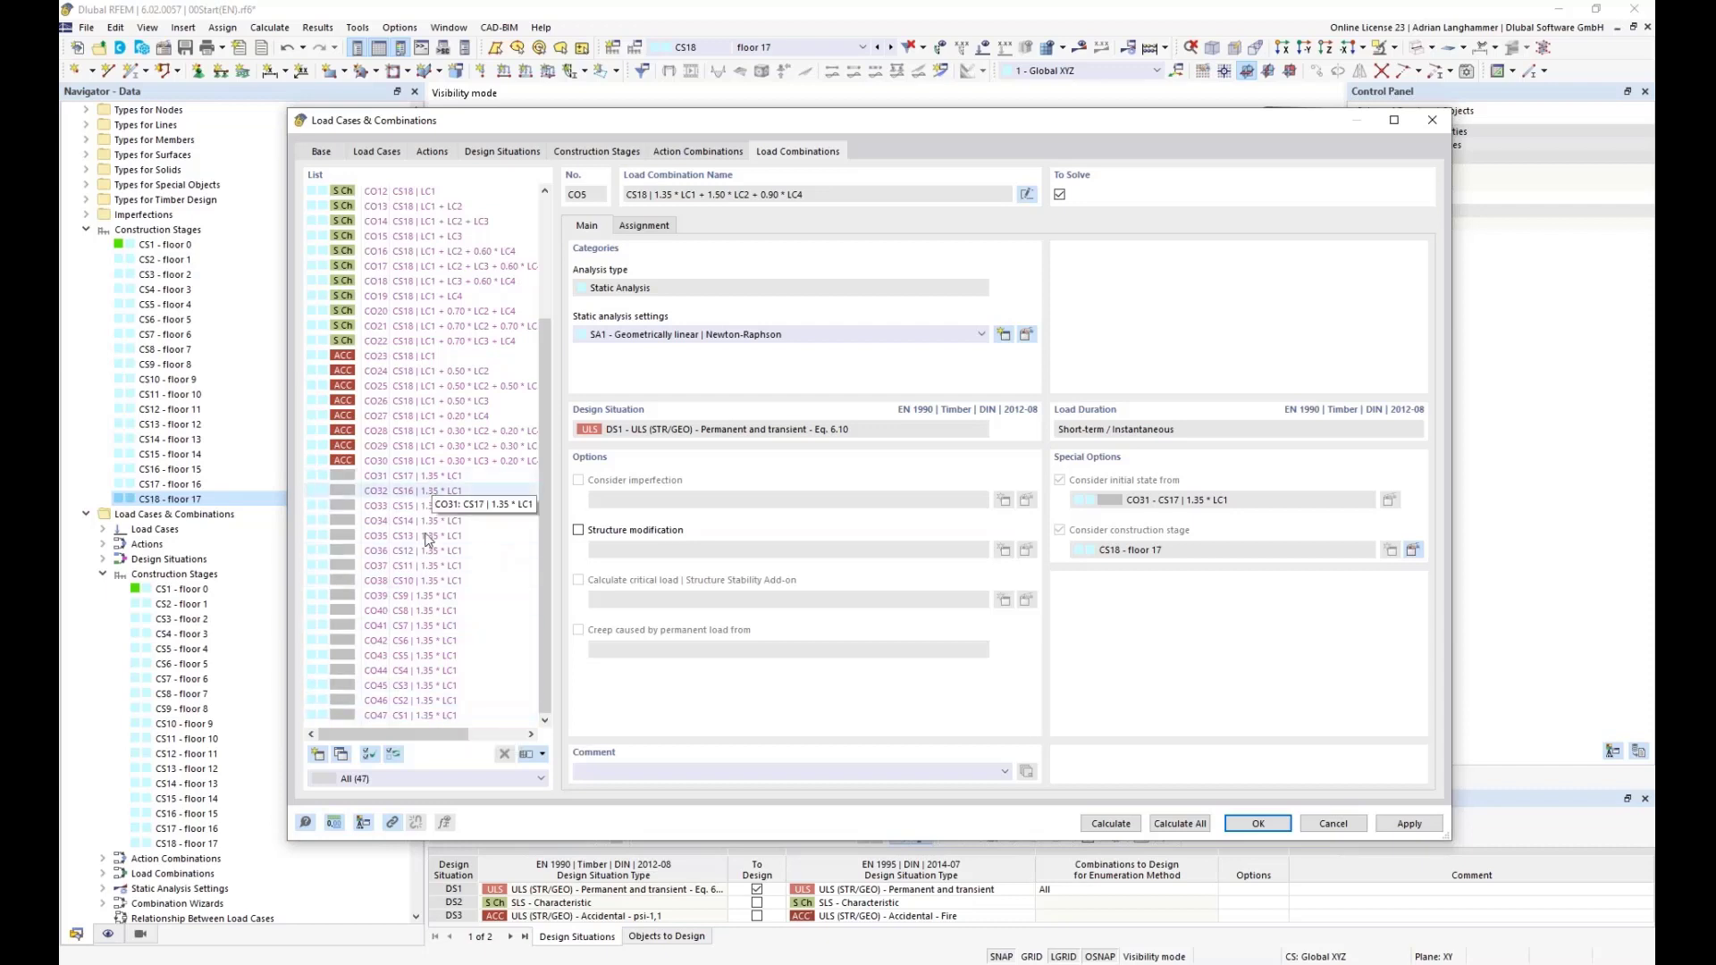
{"action": "left_click", "coordinate": [430, 717]}
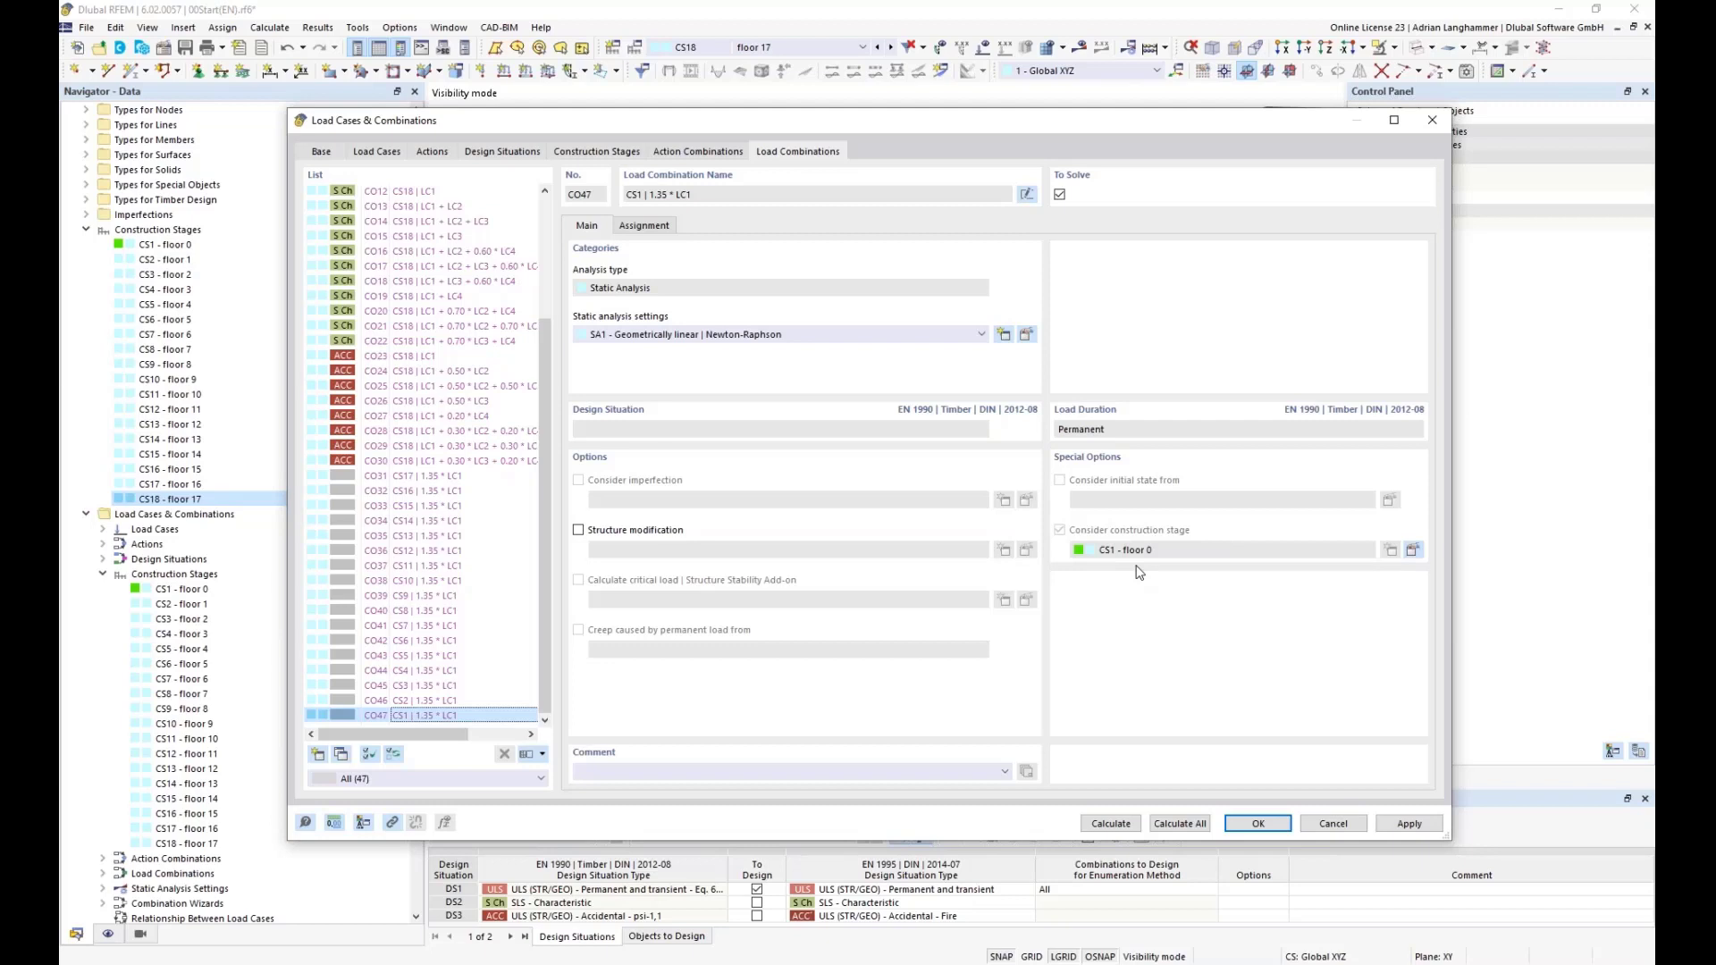
{"action": "left_click", "coordinate": [409, 704]}
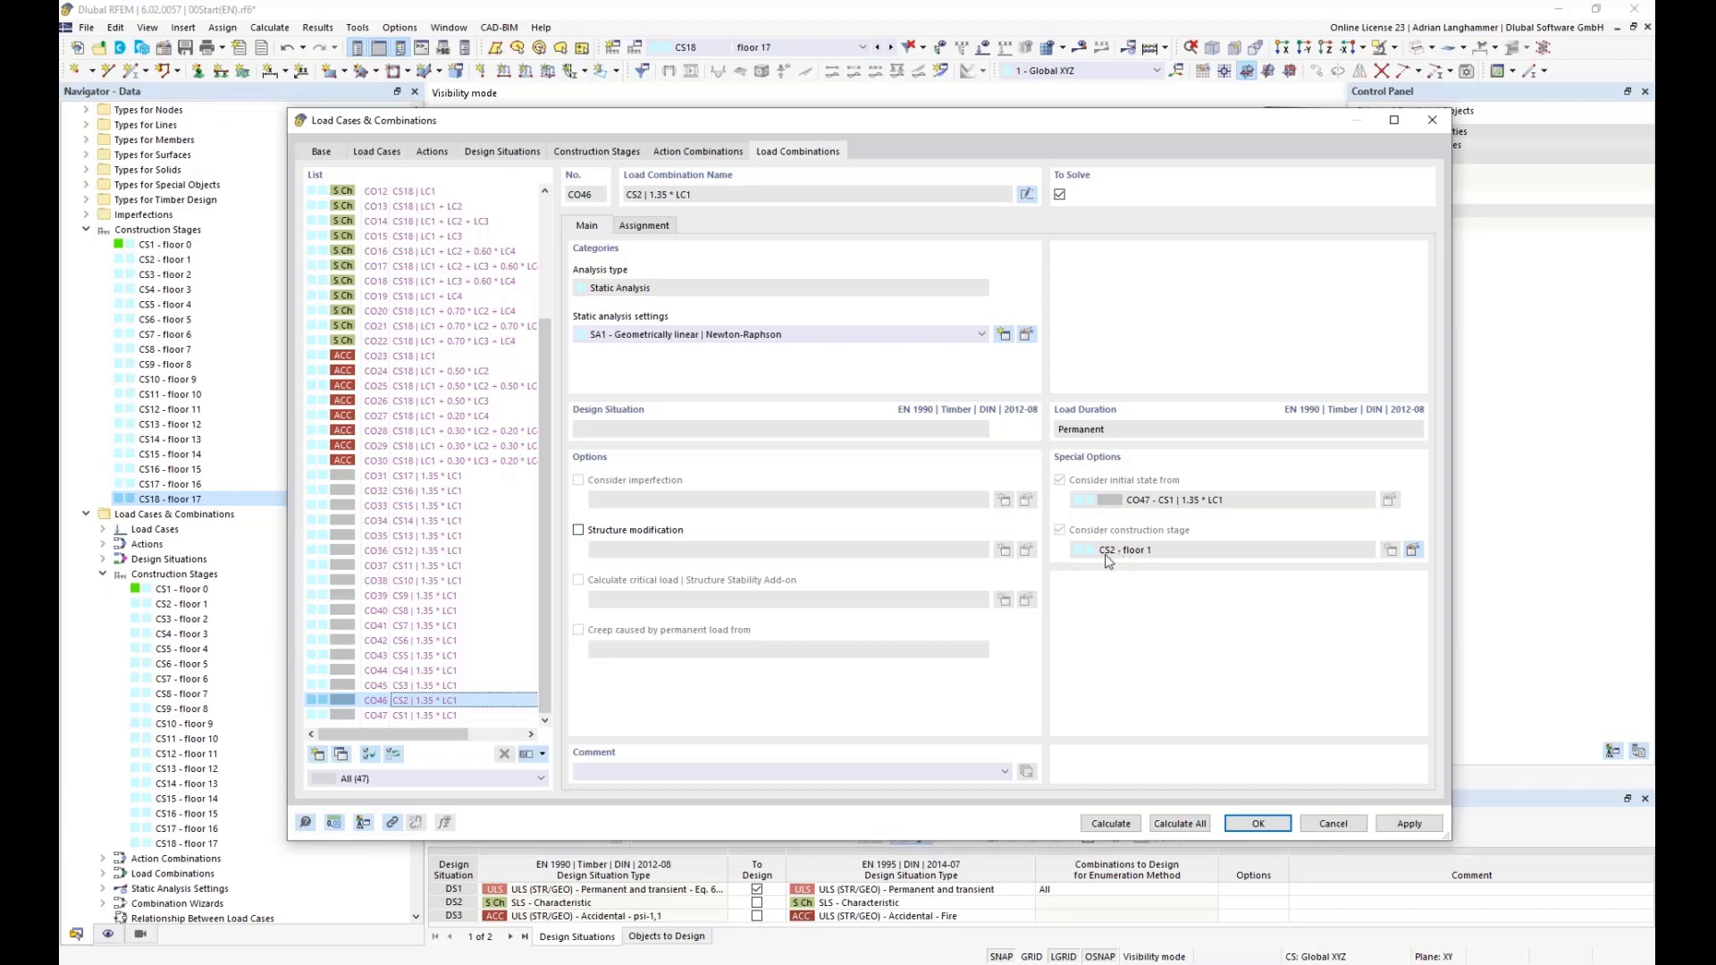
{"action": "left_click", "coordinate": [448, 685]}
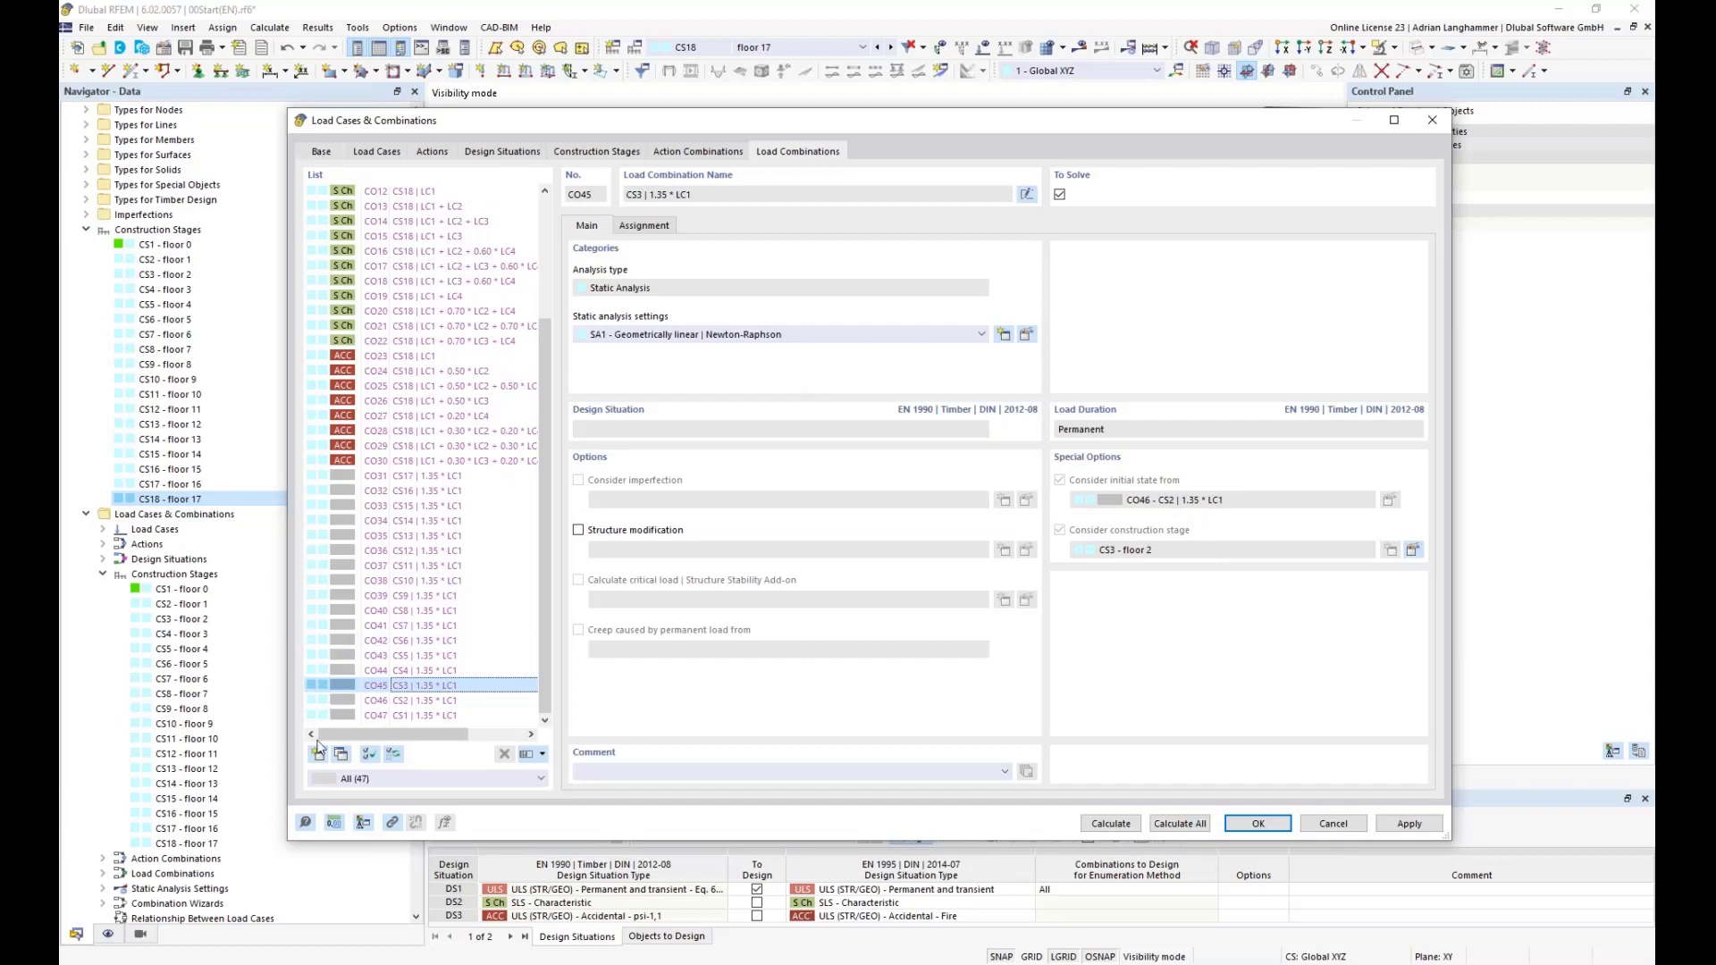
{"action": "left_click", "coordinate": [318, 158]}
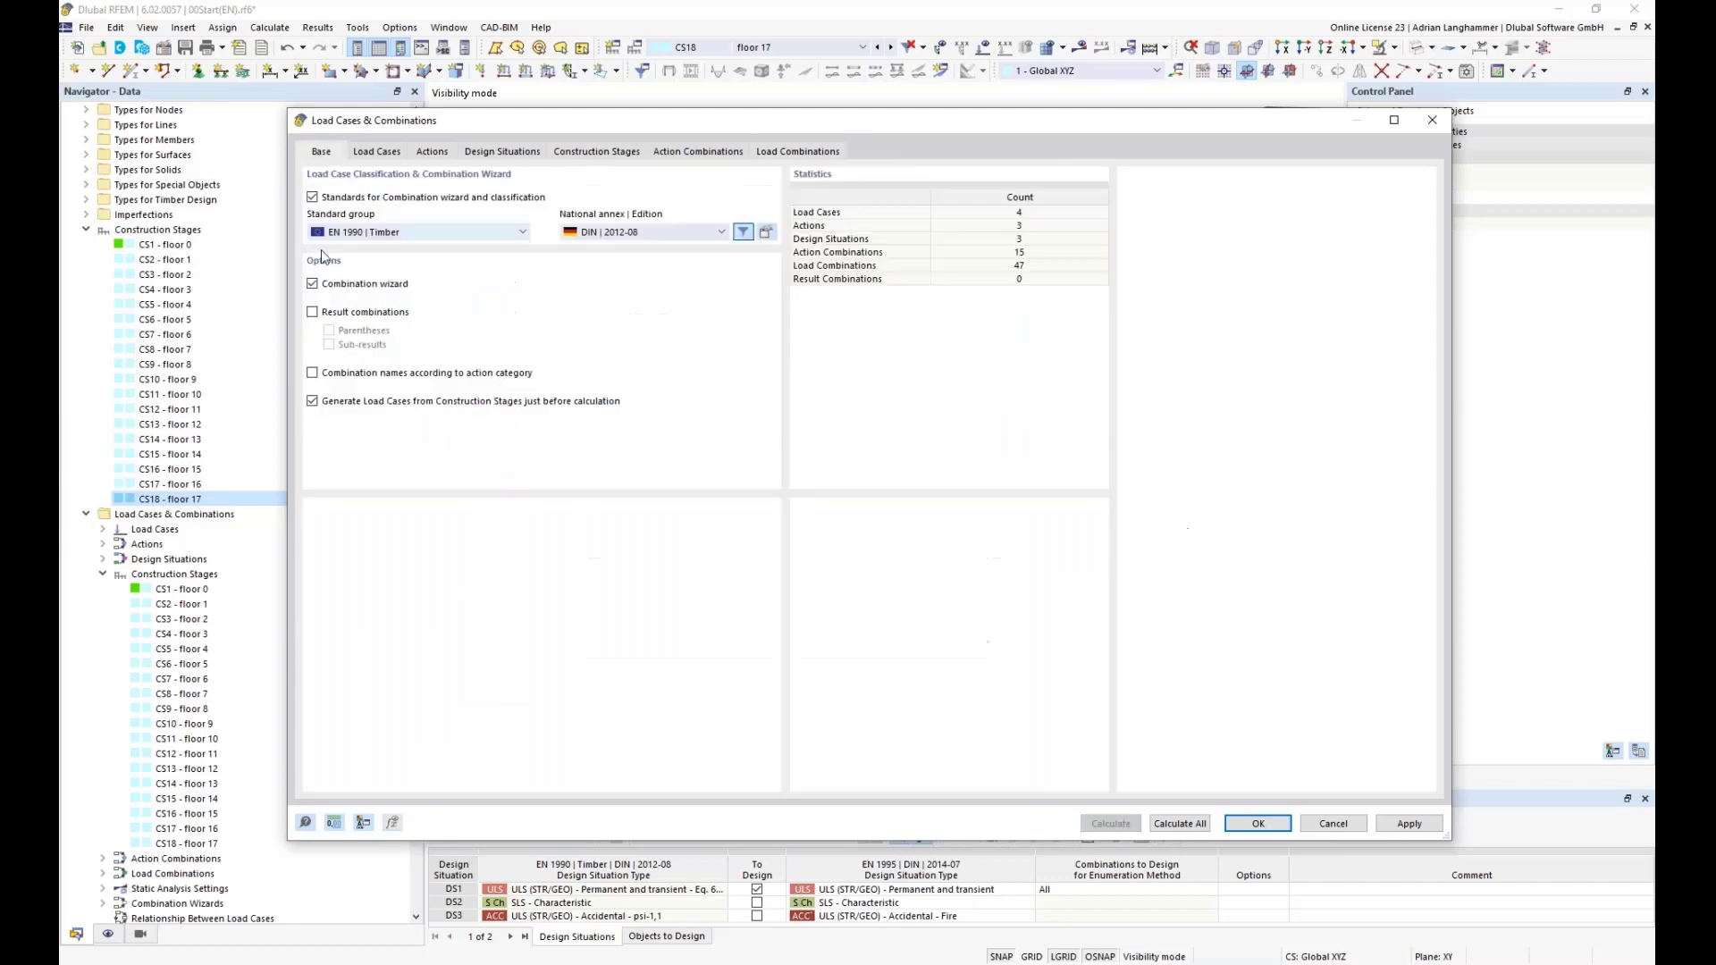
{"action": "left_click", "coordinate": [773, 154]}
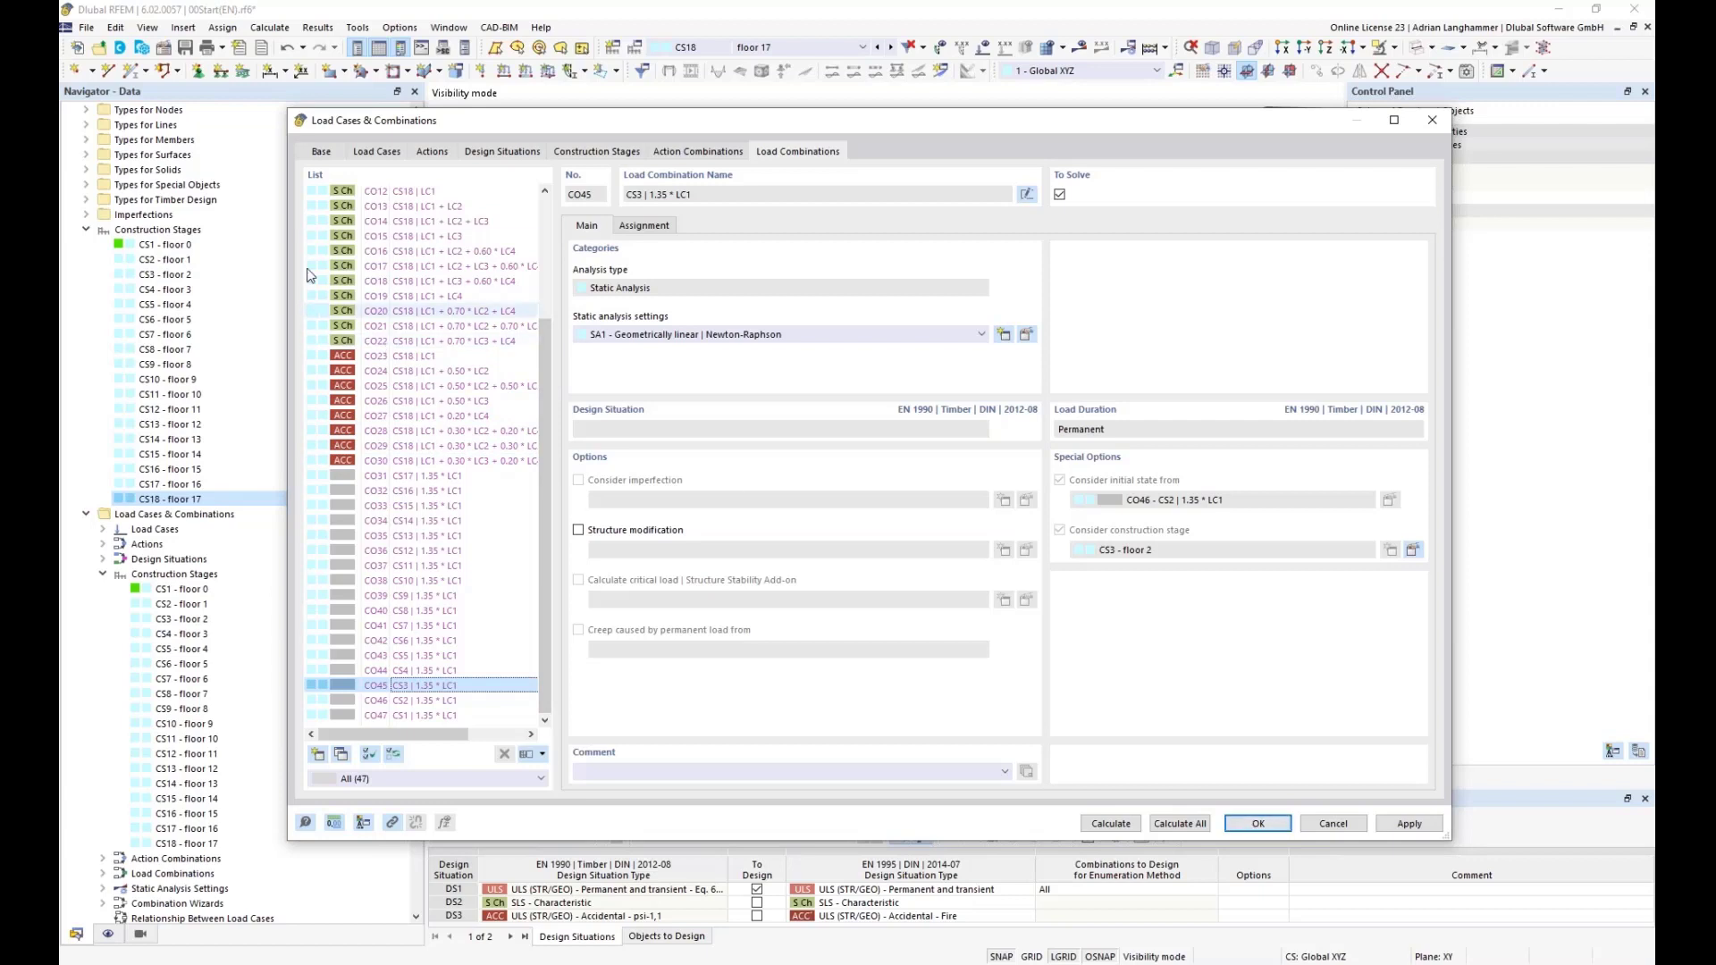
{"action": "left_click_drag", "start_coordinate": [549, 372], "coordinate": [618, 259]}
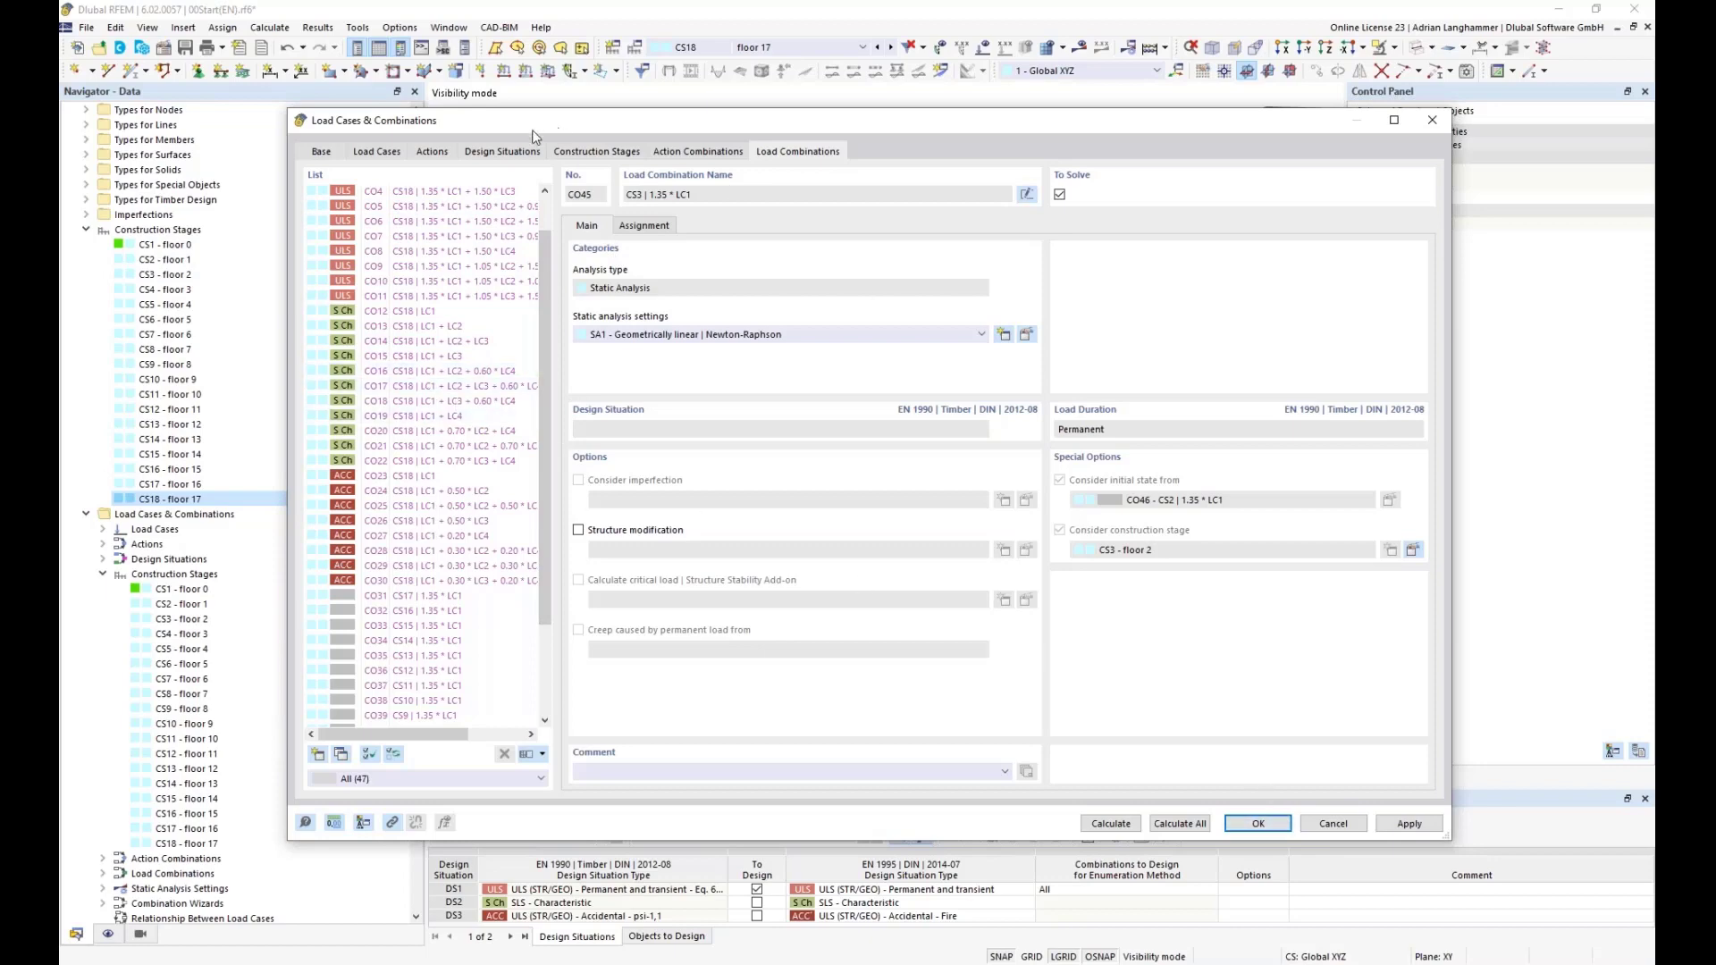
{"action": "left_click", "coordinate": [1258, 827]}
{"action": "left_click", "coordinate": [921, 568]}
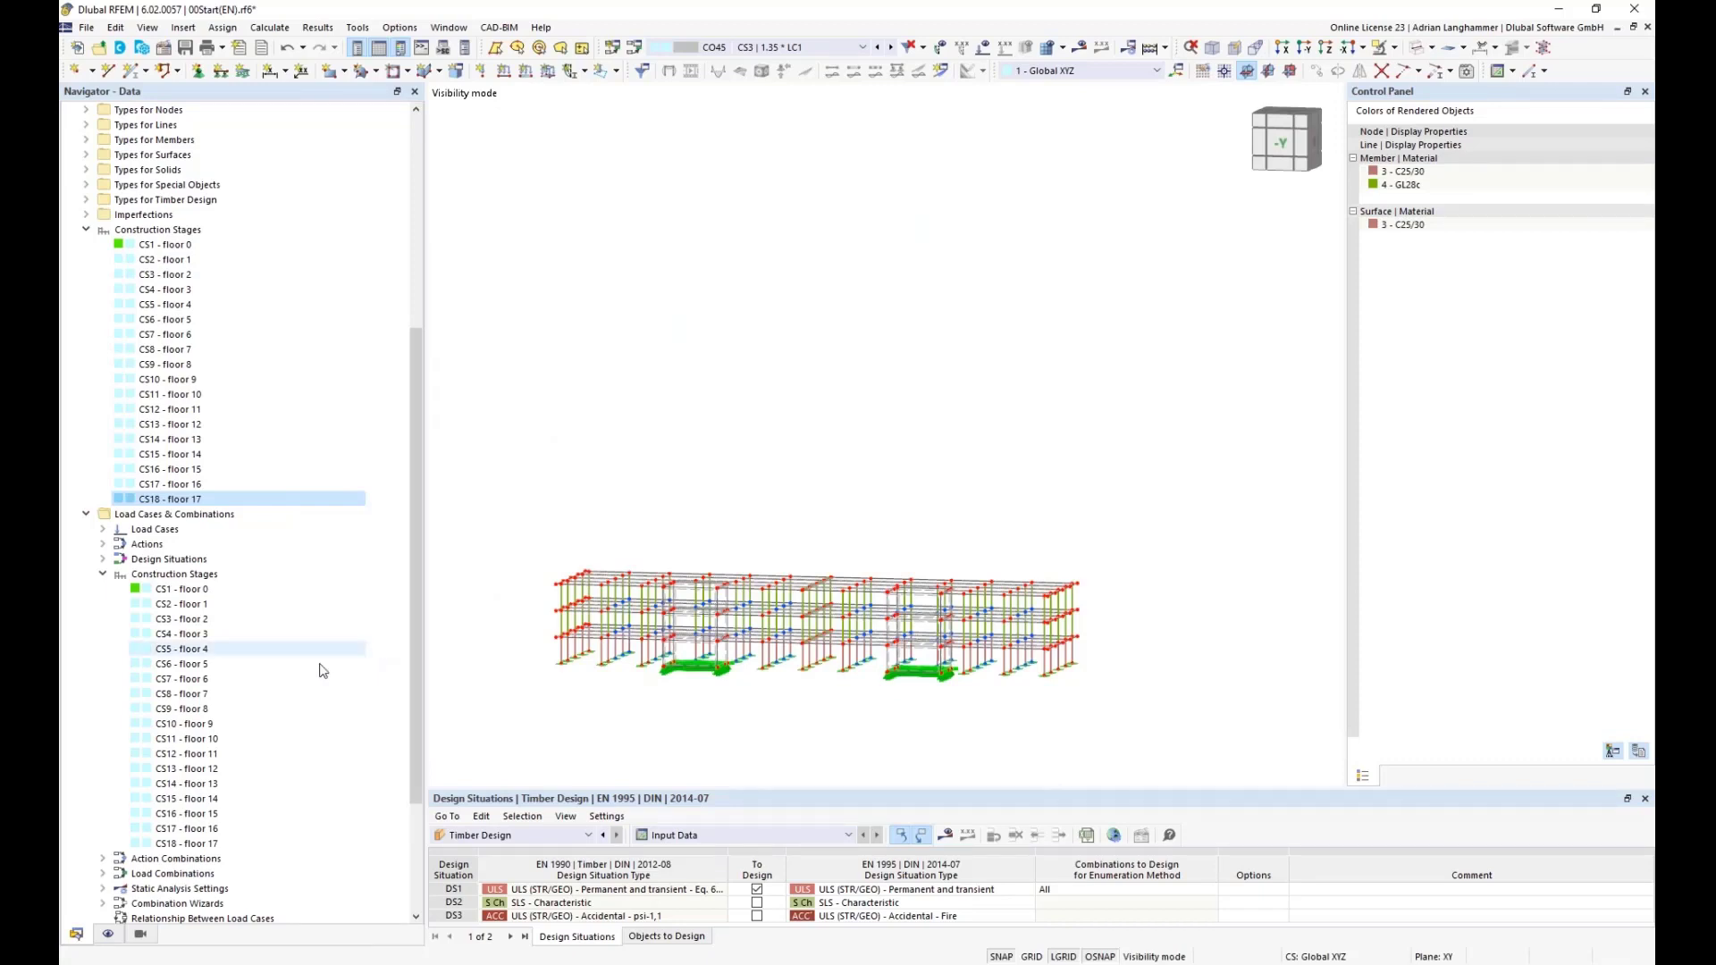
Display load combination CO1 on the model and list the Timber Design entries in the navigator.
{"action": "left_click", "coordinate": [822, 47]}
{"action": "scroll", "coordinate": [838, 187], "scroll_direction": "up", "scroll_amount": 7}
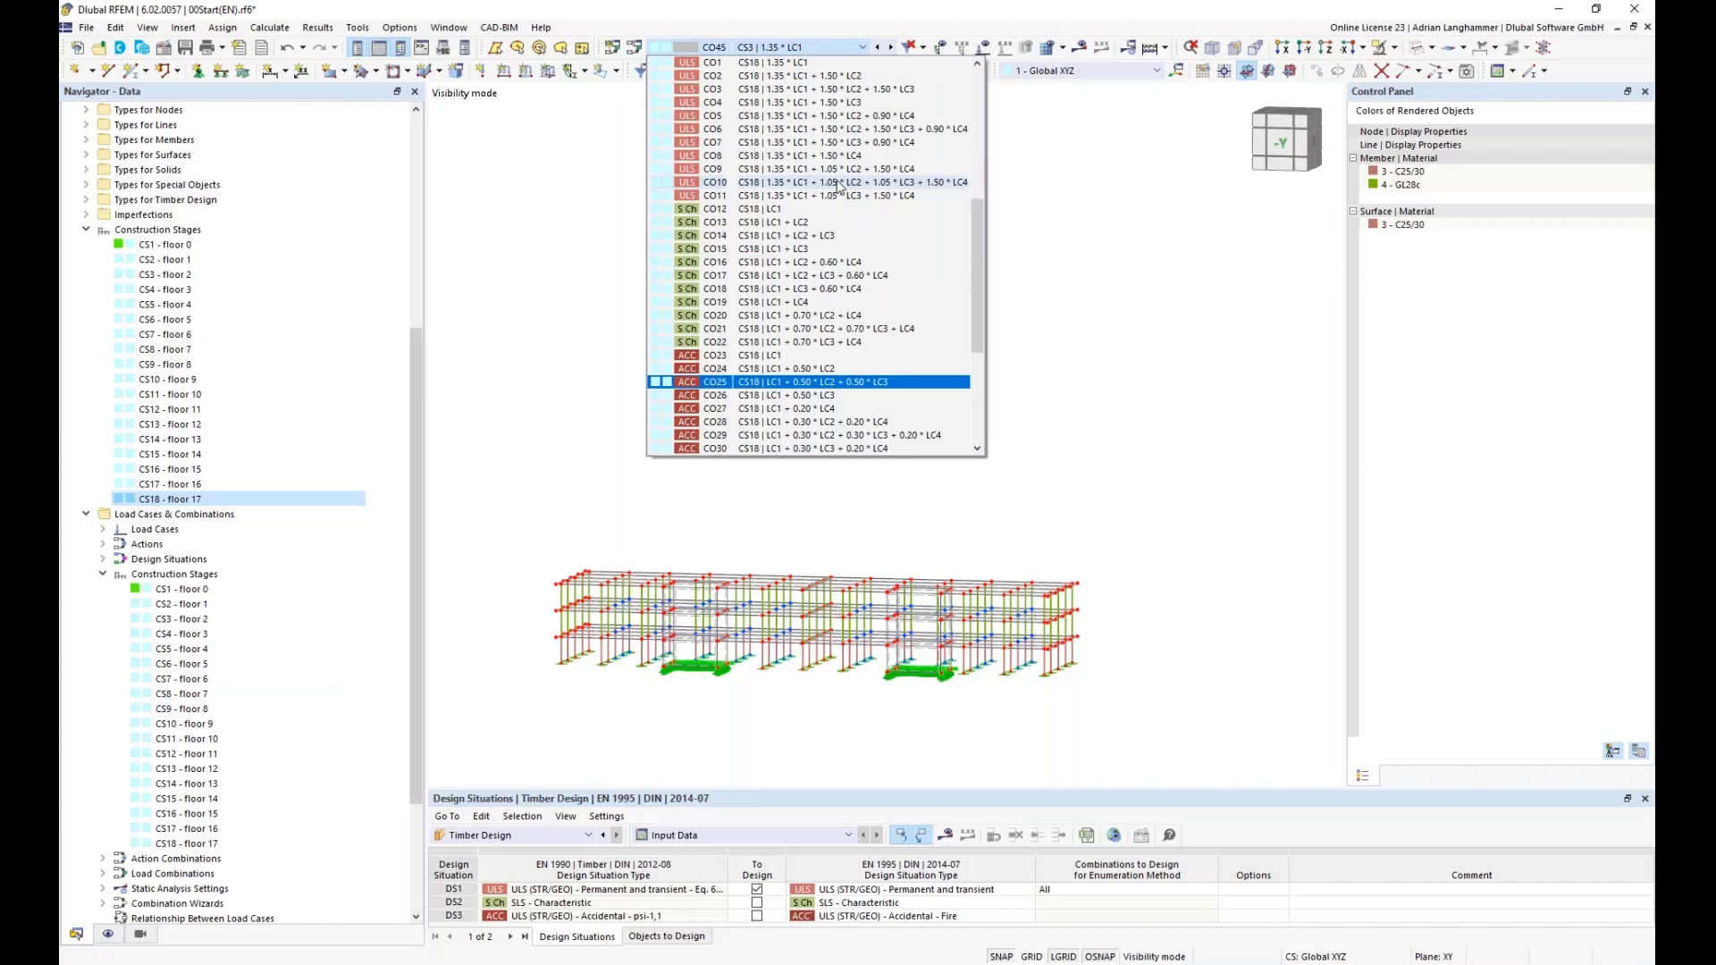
{"action": "left_click", "coordinate": [824, 222]}
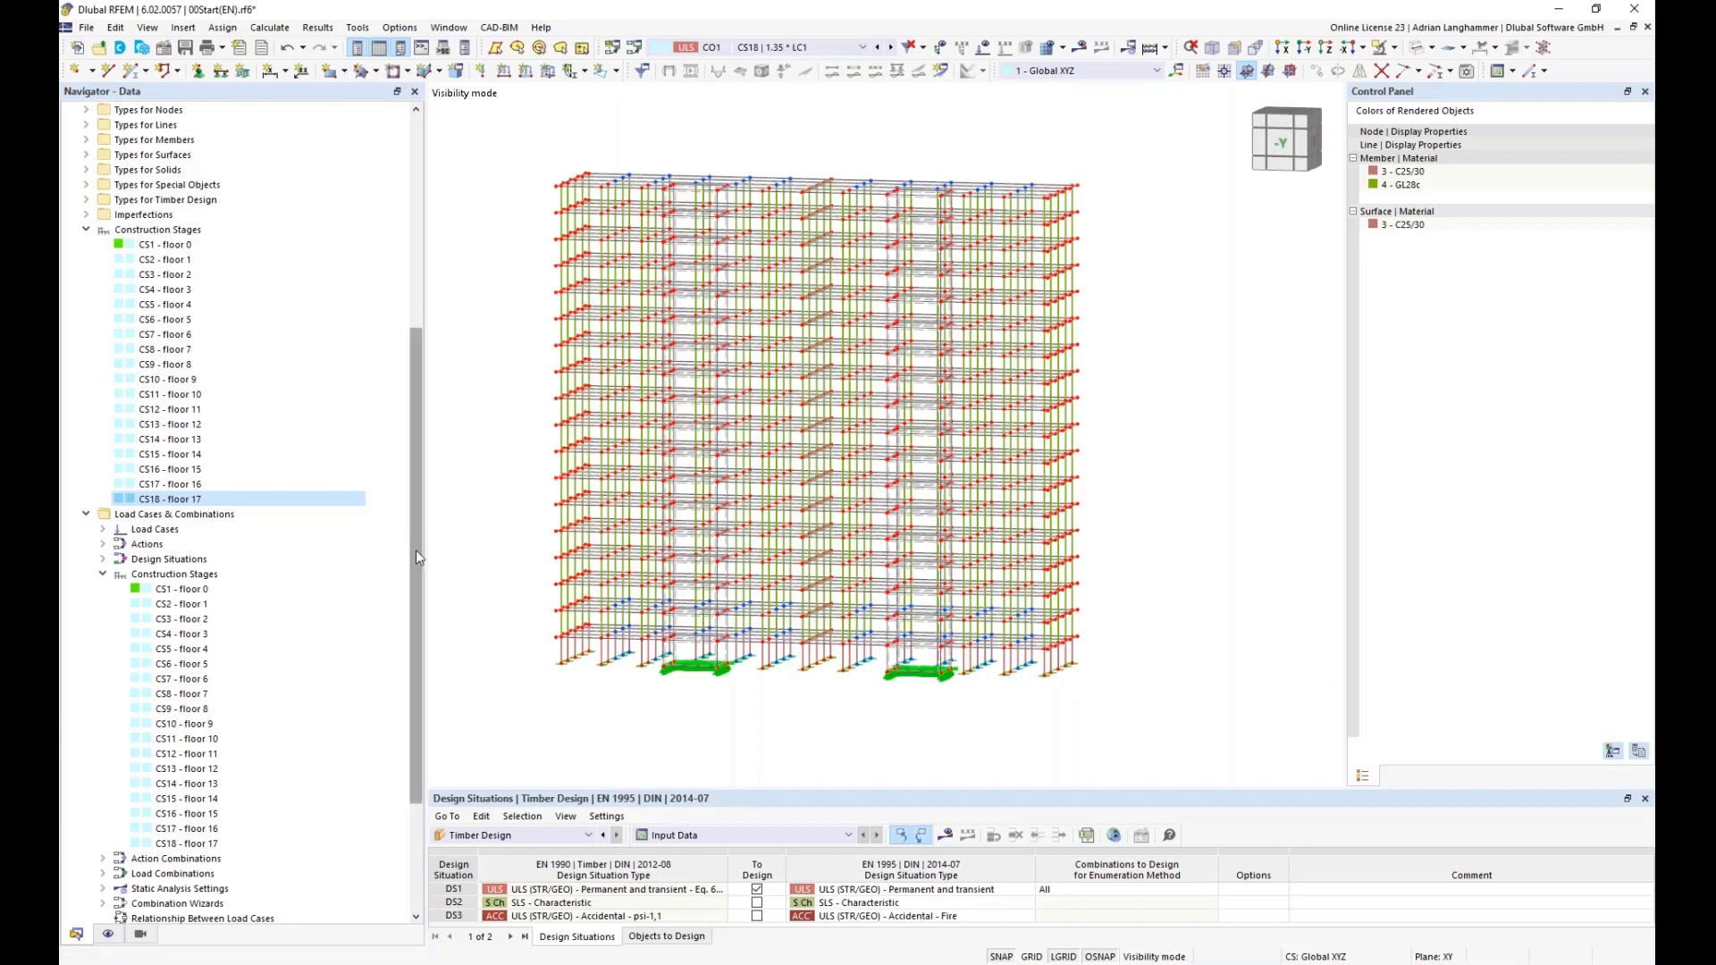
{"action": "scroll", "coordinate": [163, 706], "scroll_direction": "down", "scroll_amount": 4}
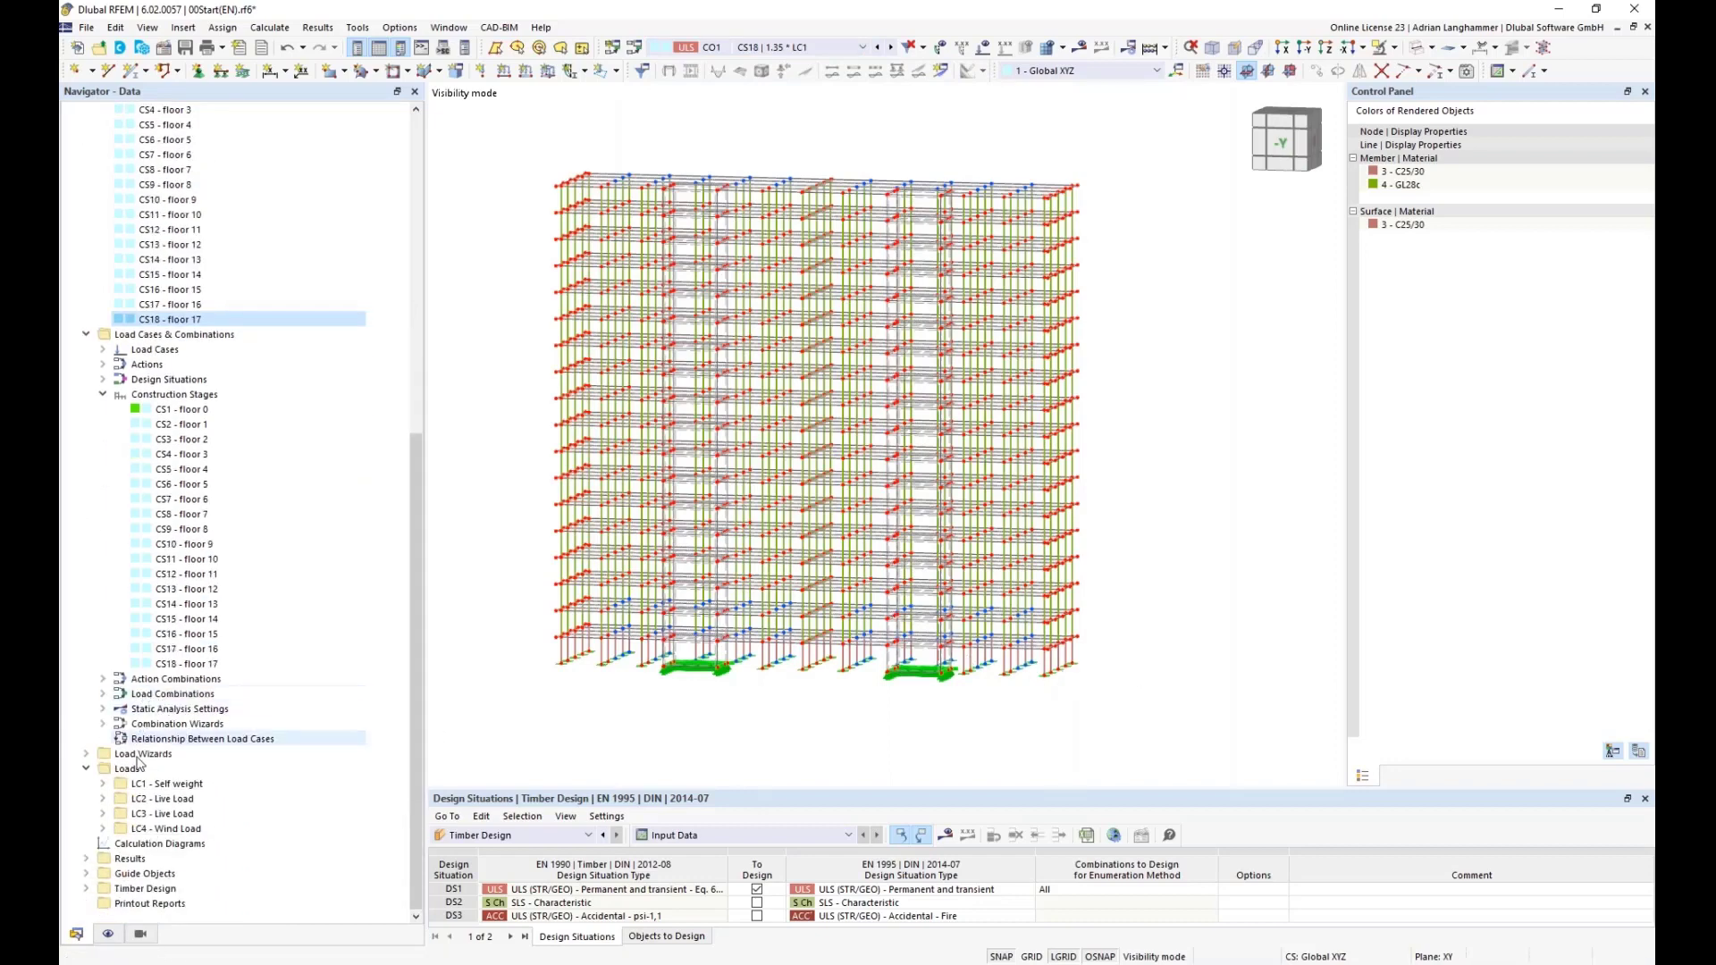
{"action": "left_click", "coordinate": [134, 889]}
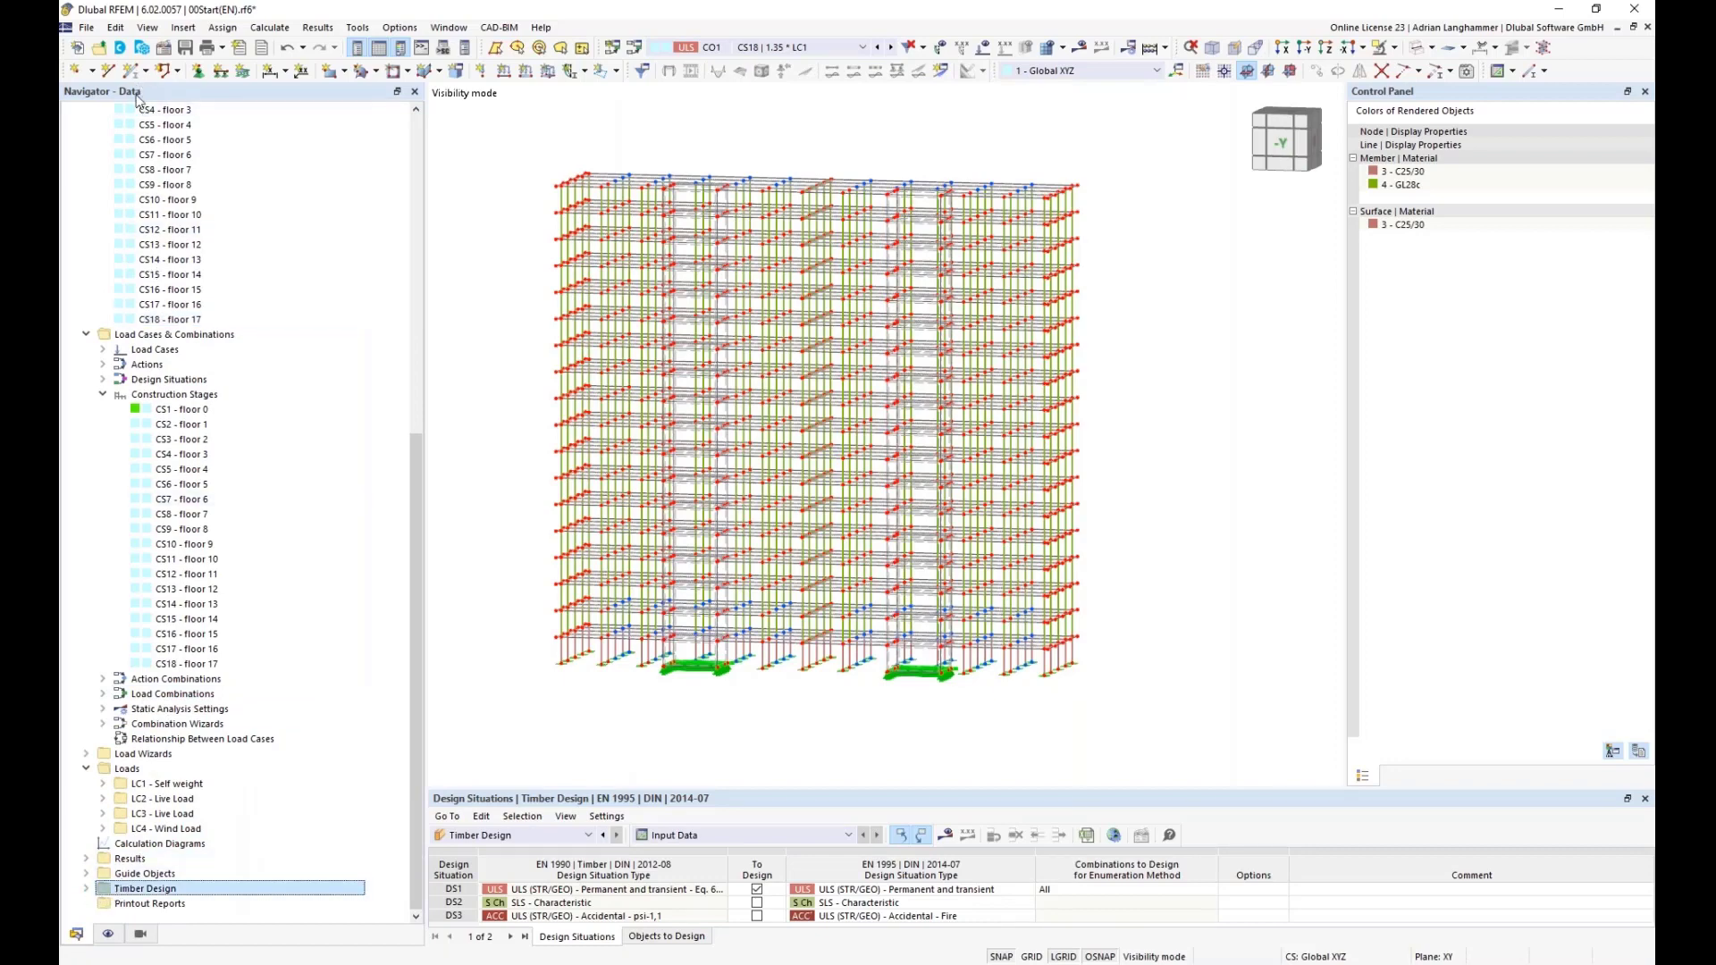
{"action": "left_click", "coordinate": [86, 889]}
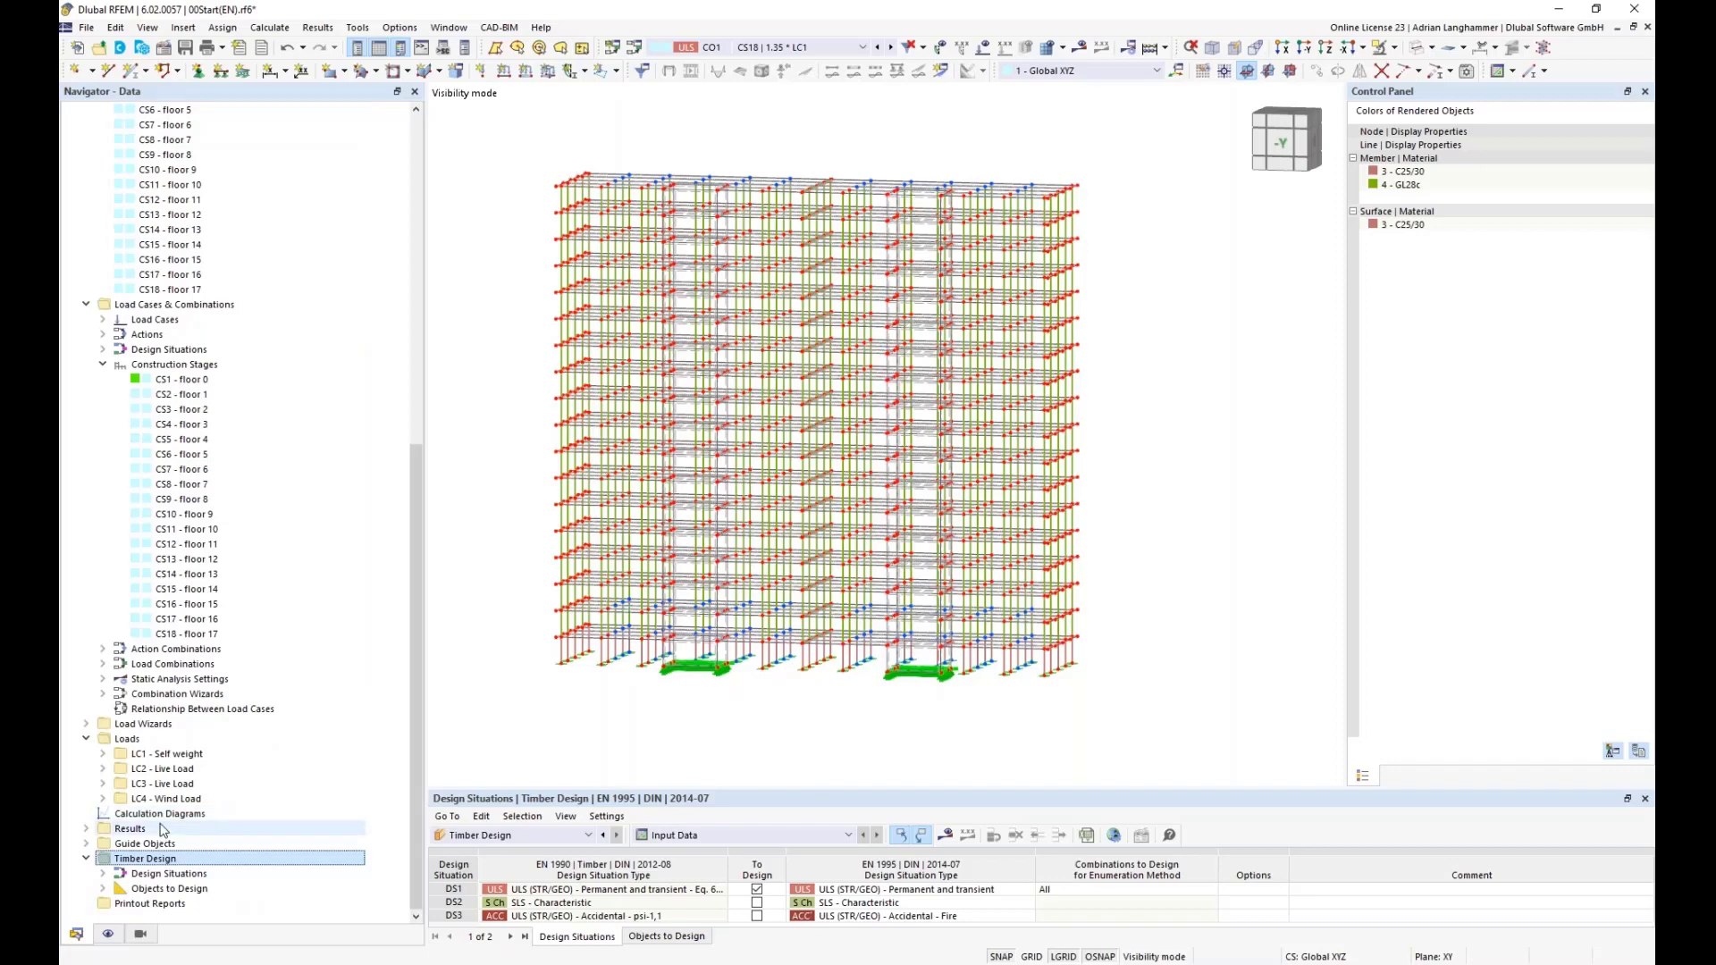
List the Timber Design situations and check design situation DS1 against the one assigned to load combination CO1 in the load cases and combinations settings.
{"action": "left_click", "coordinate": [103, 875]}
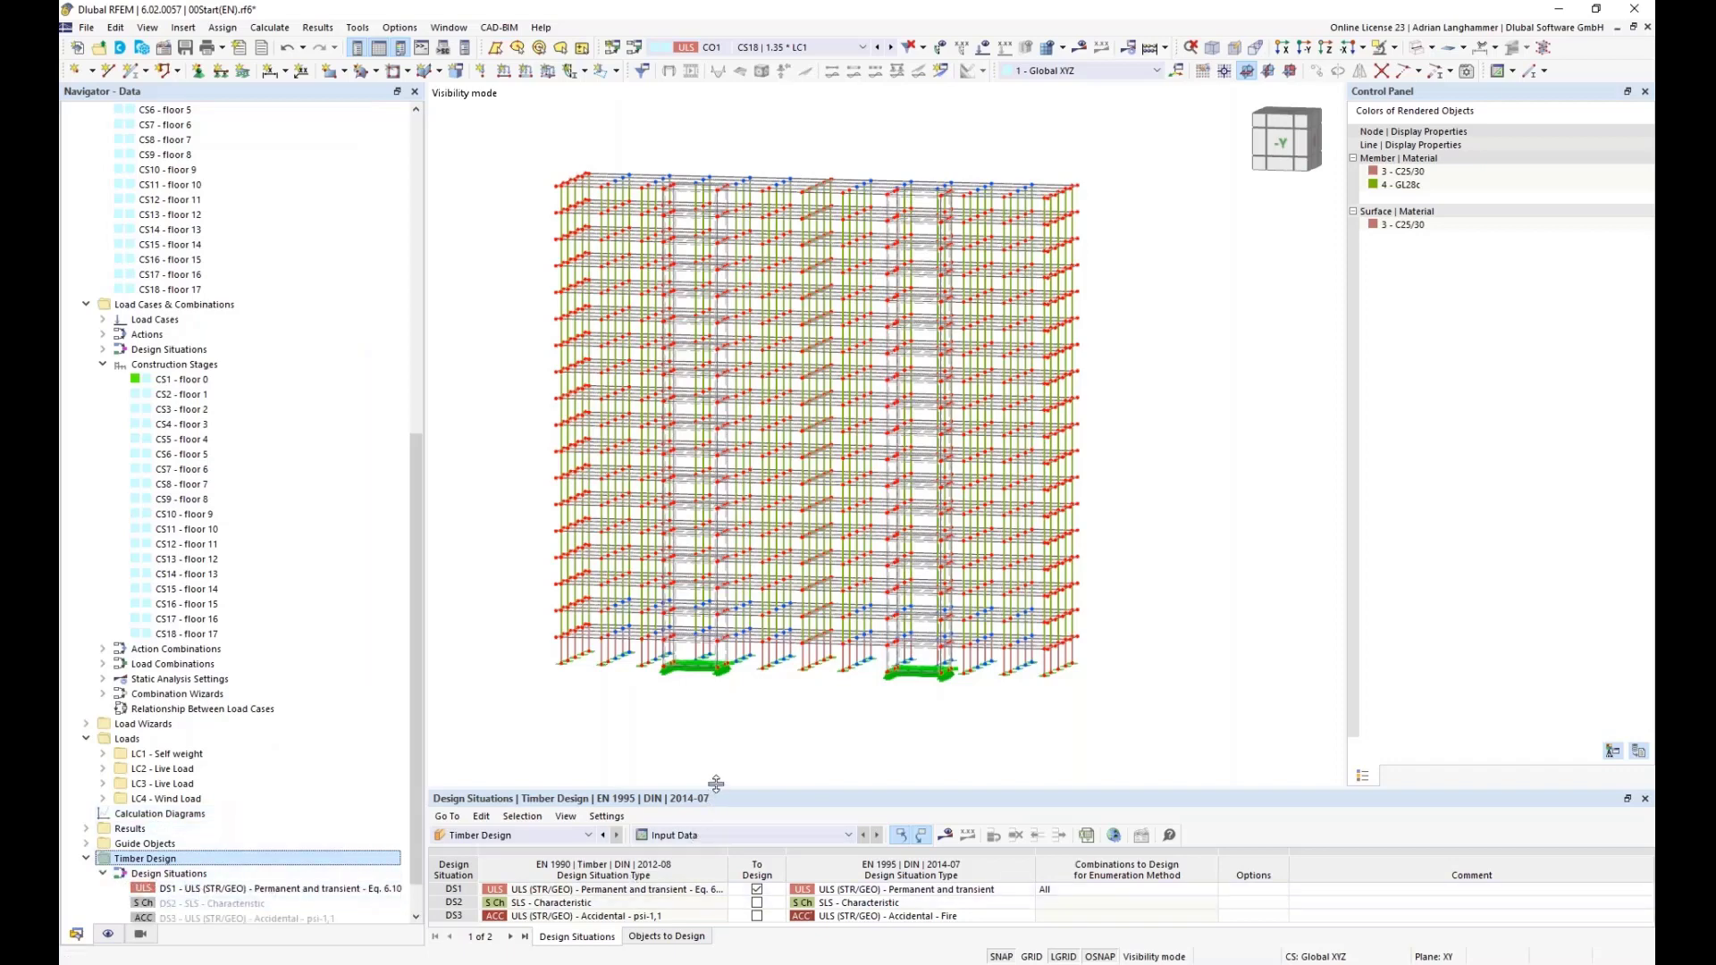
{"action": "left_click_drag", "start_coordinate": [716, 787], "coordinate": [718, 731]}
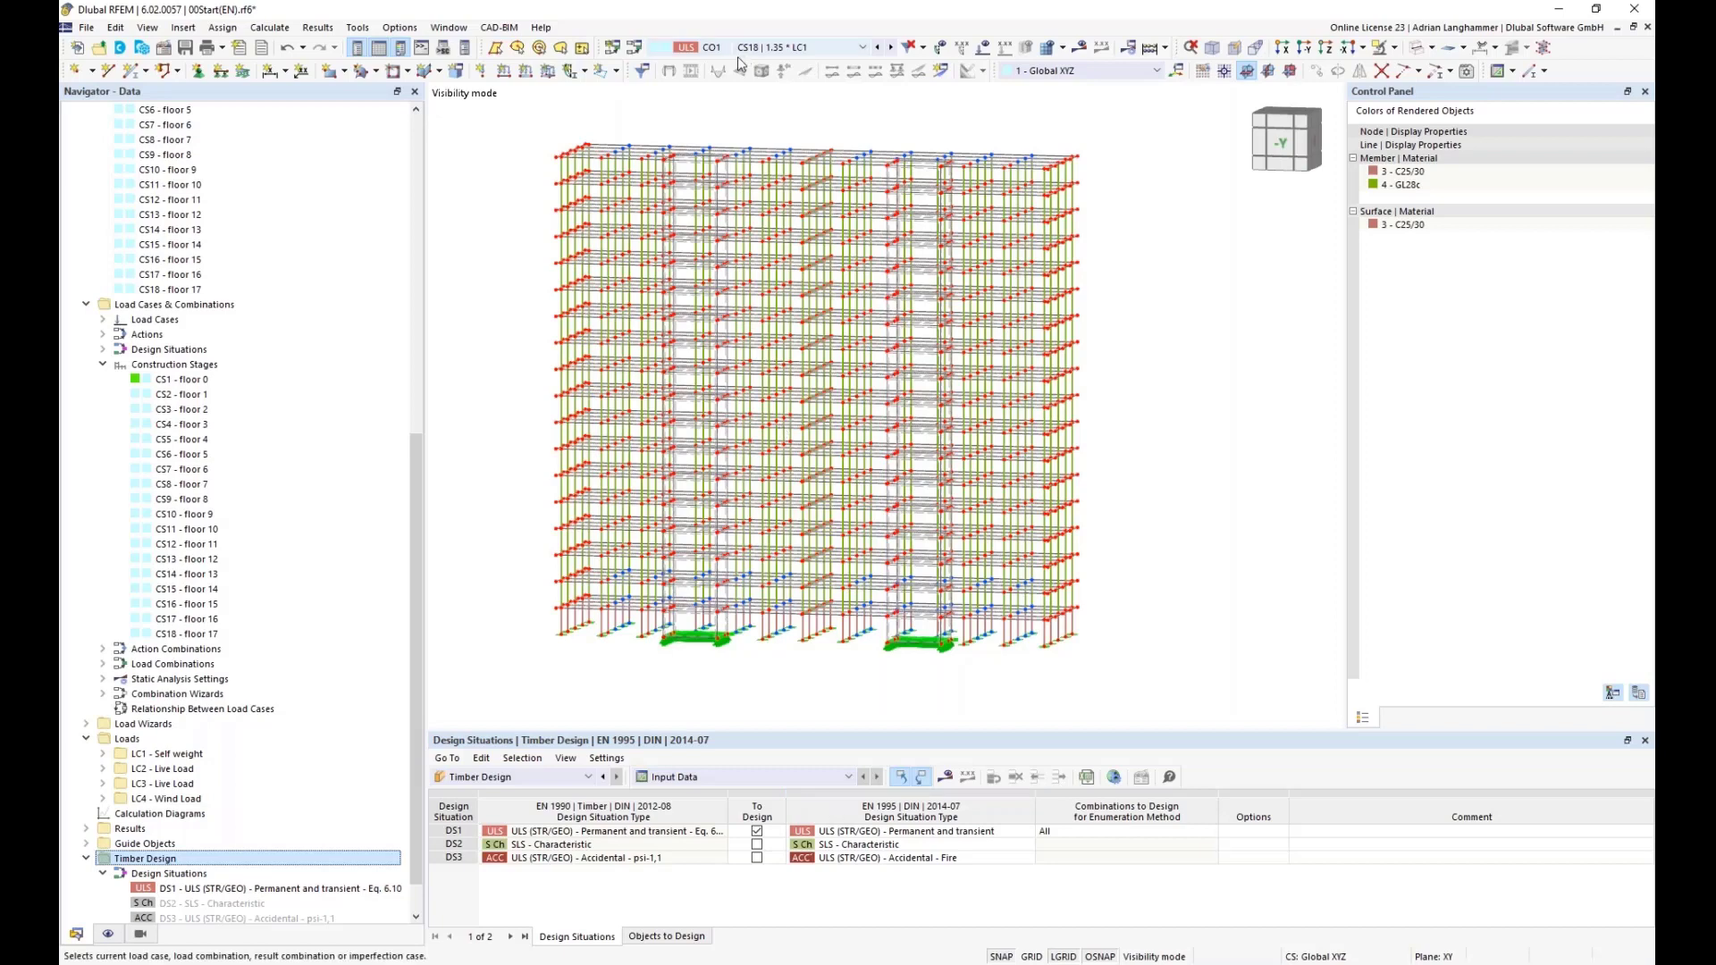
{"action": "left_click", "coordinate": [634, 49]}
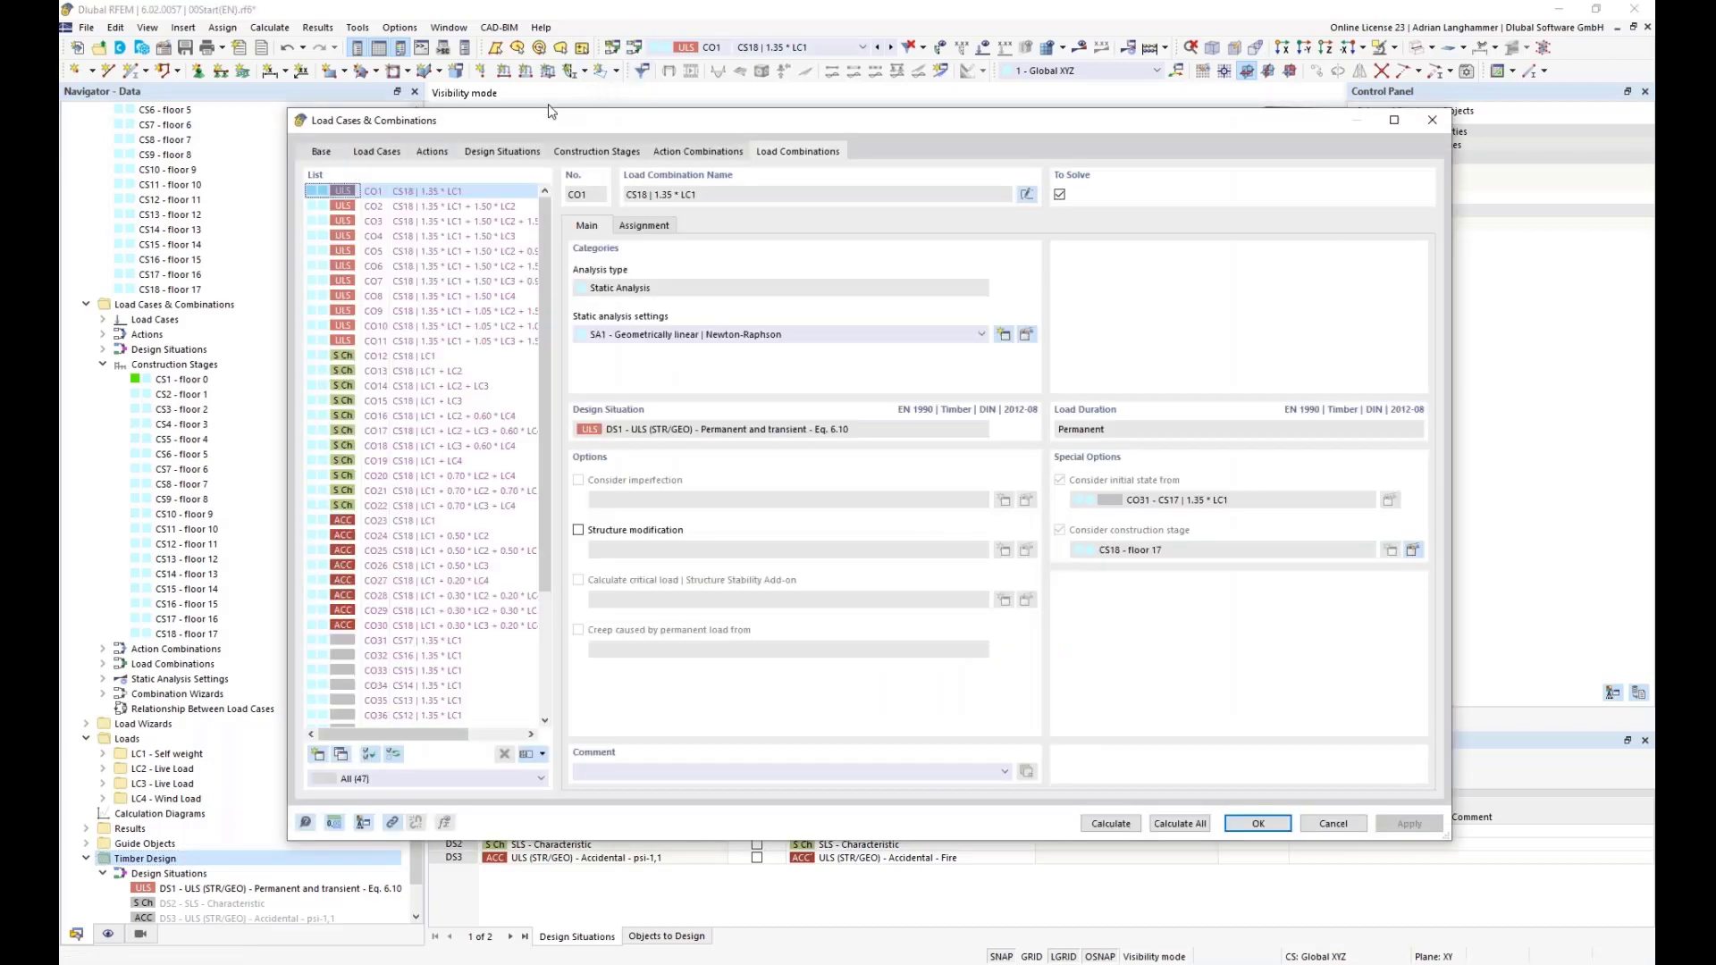
{"action": "left_click", "coordinate": [515, 152]}
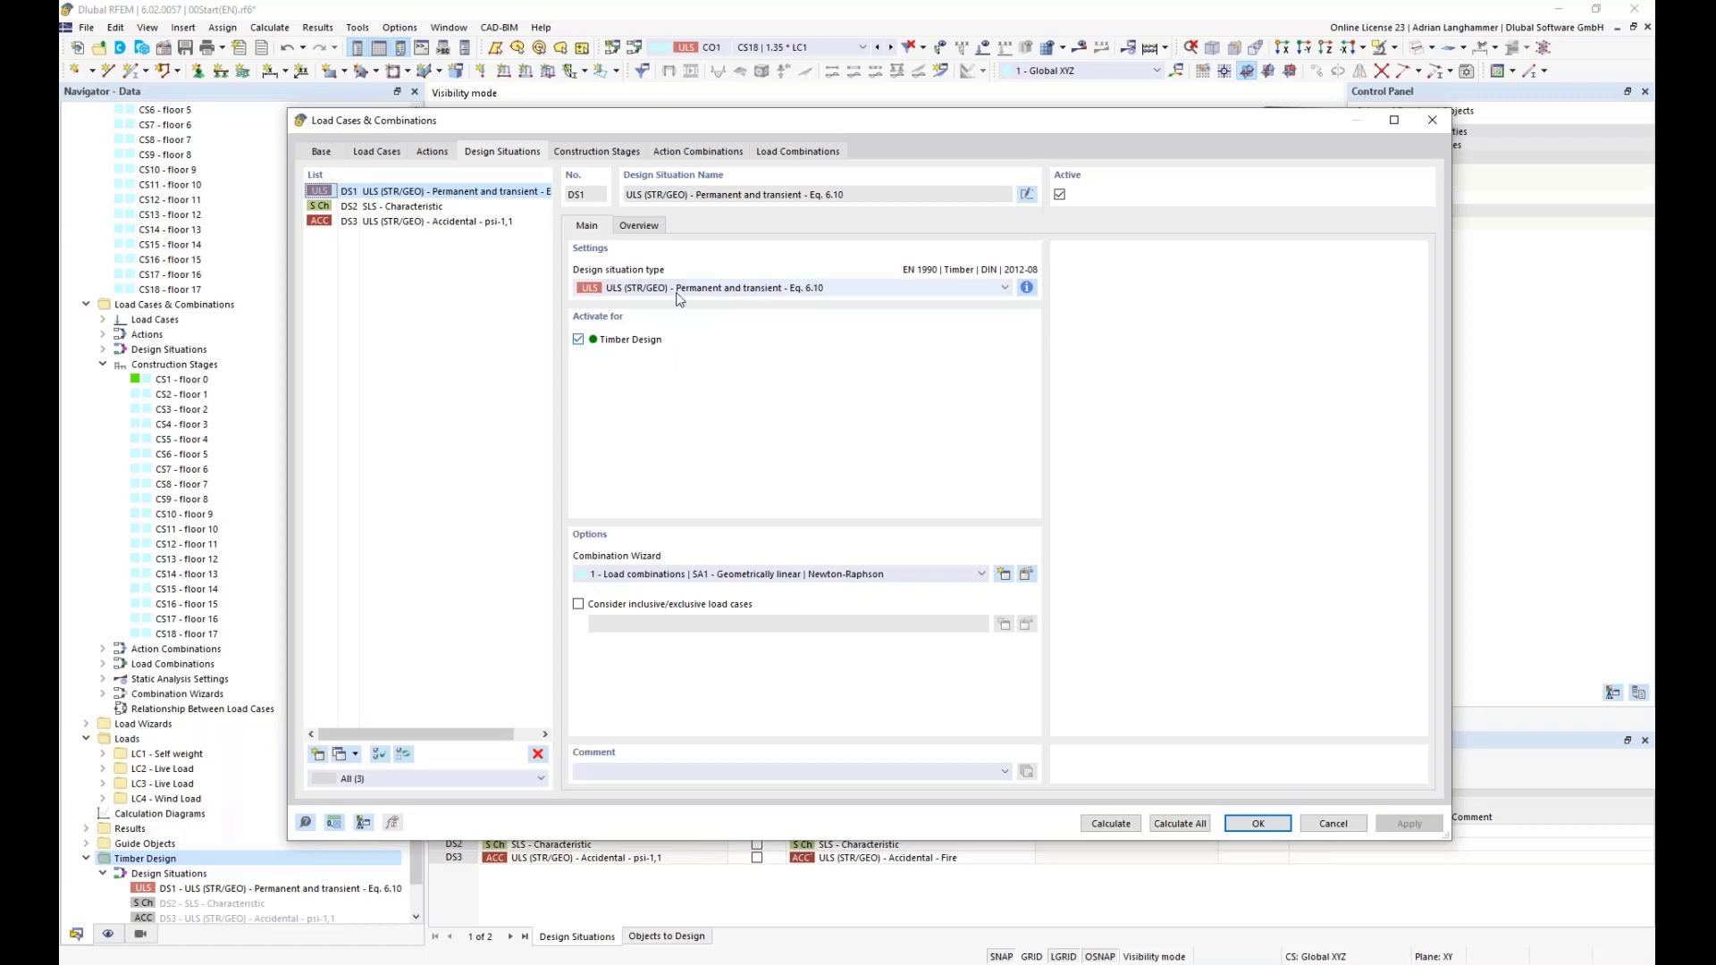
{"action": "left_click", "coordinate": [801, 152]}
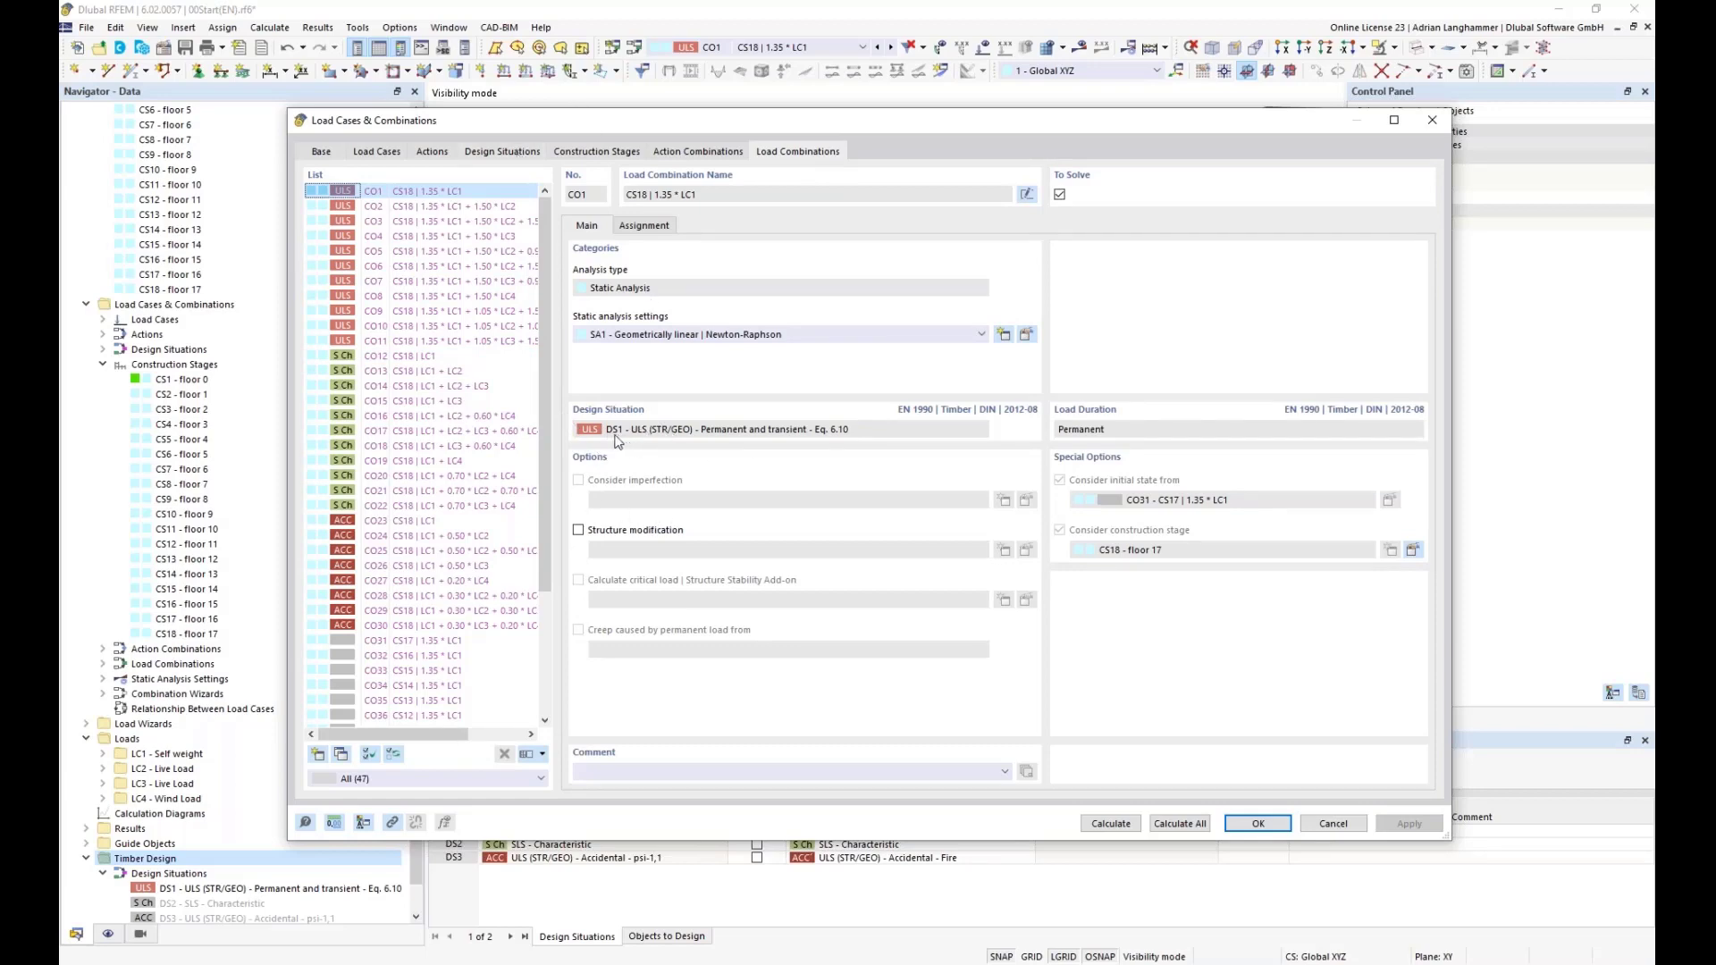
{"action": "left_click", "coordinate": [502, 152]}
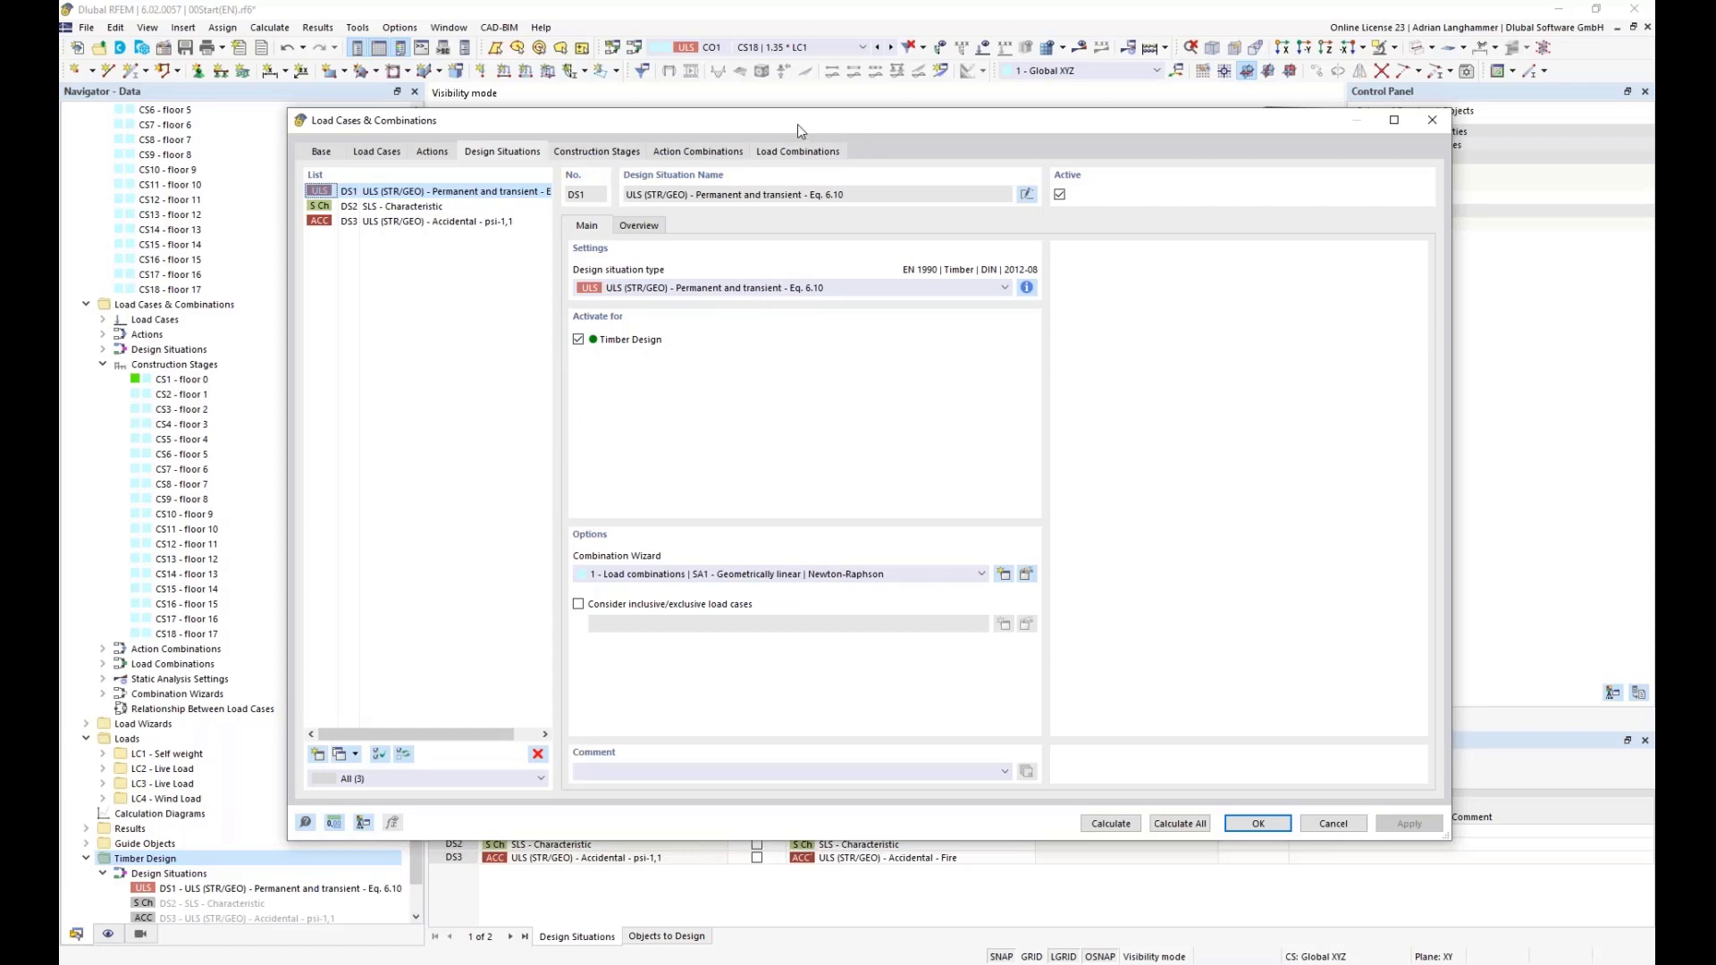
{"action": "left_click", "coordinate": [776, 154]}
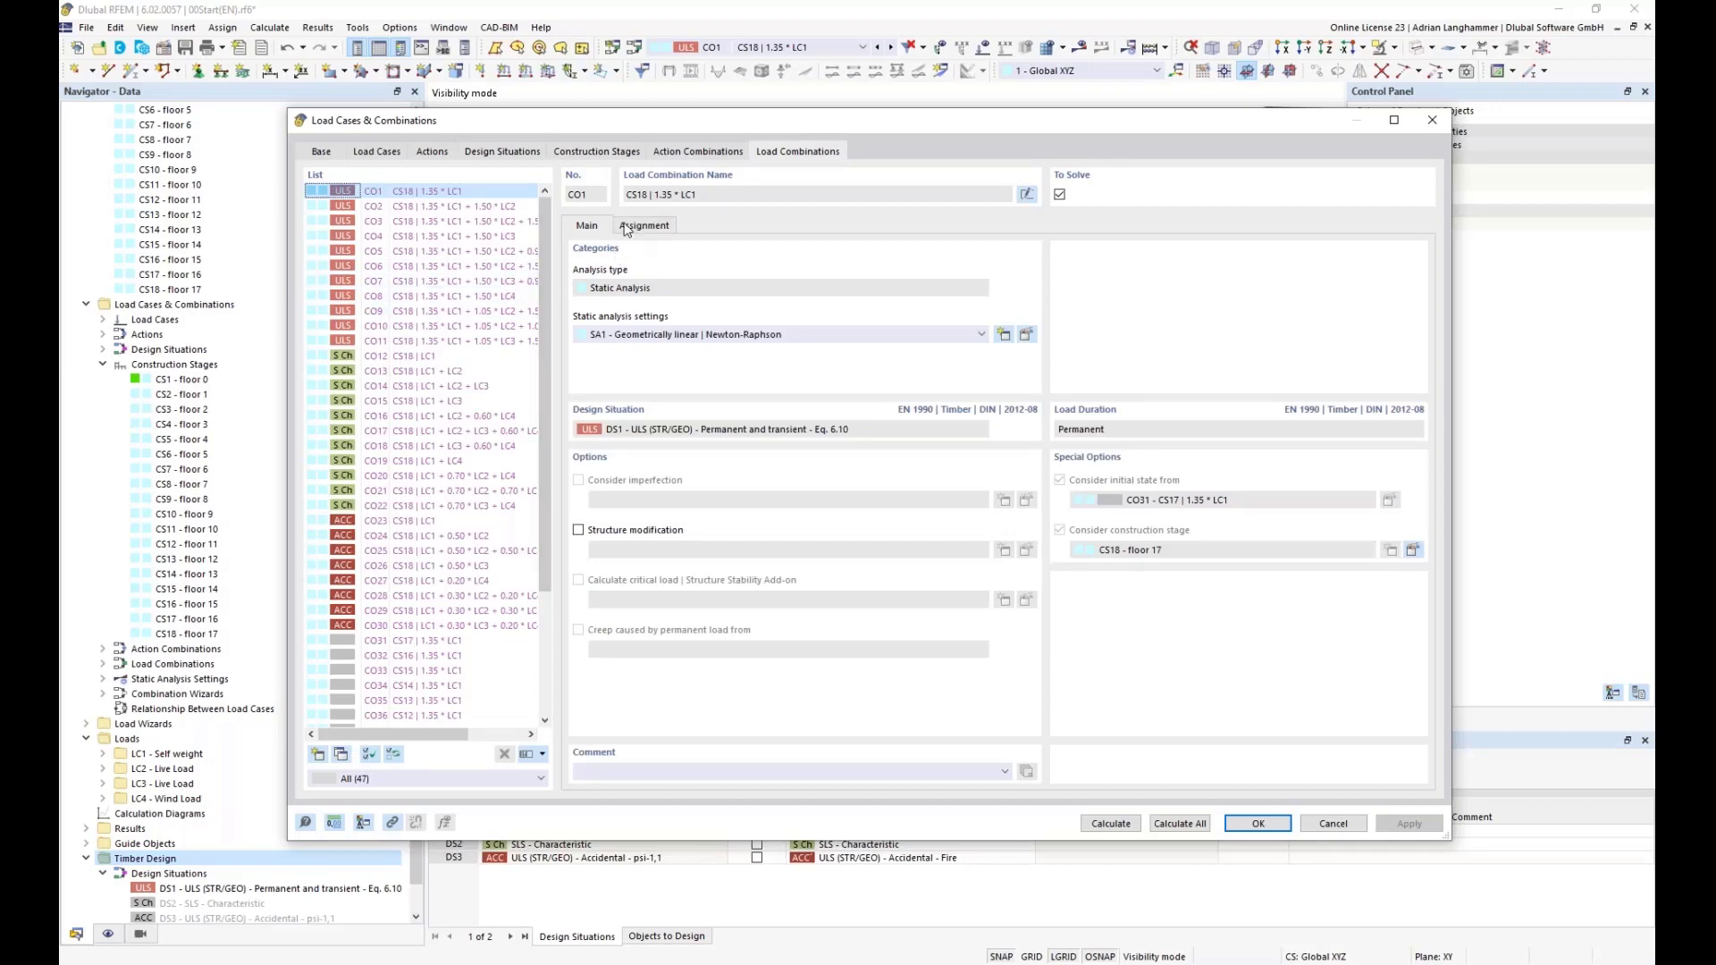
{"action": "left_click", "coordinate": [503, 154]}
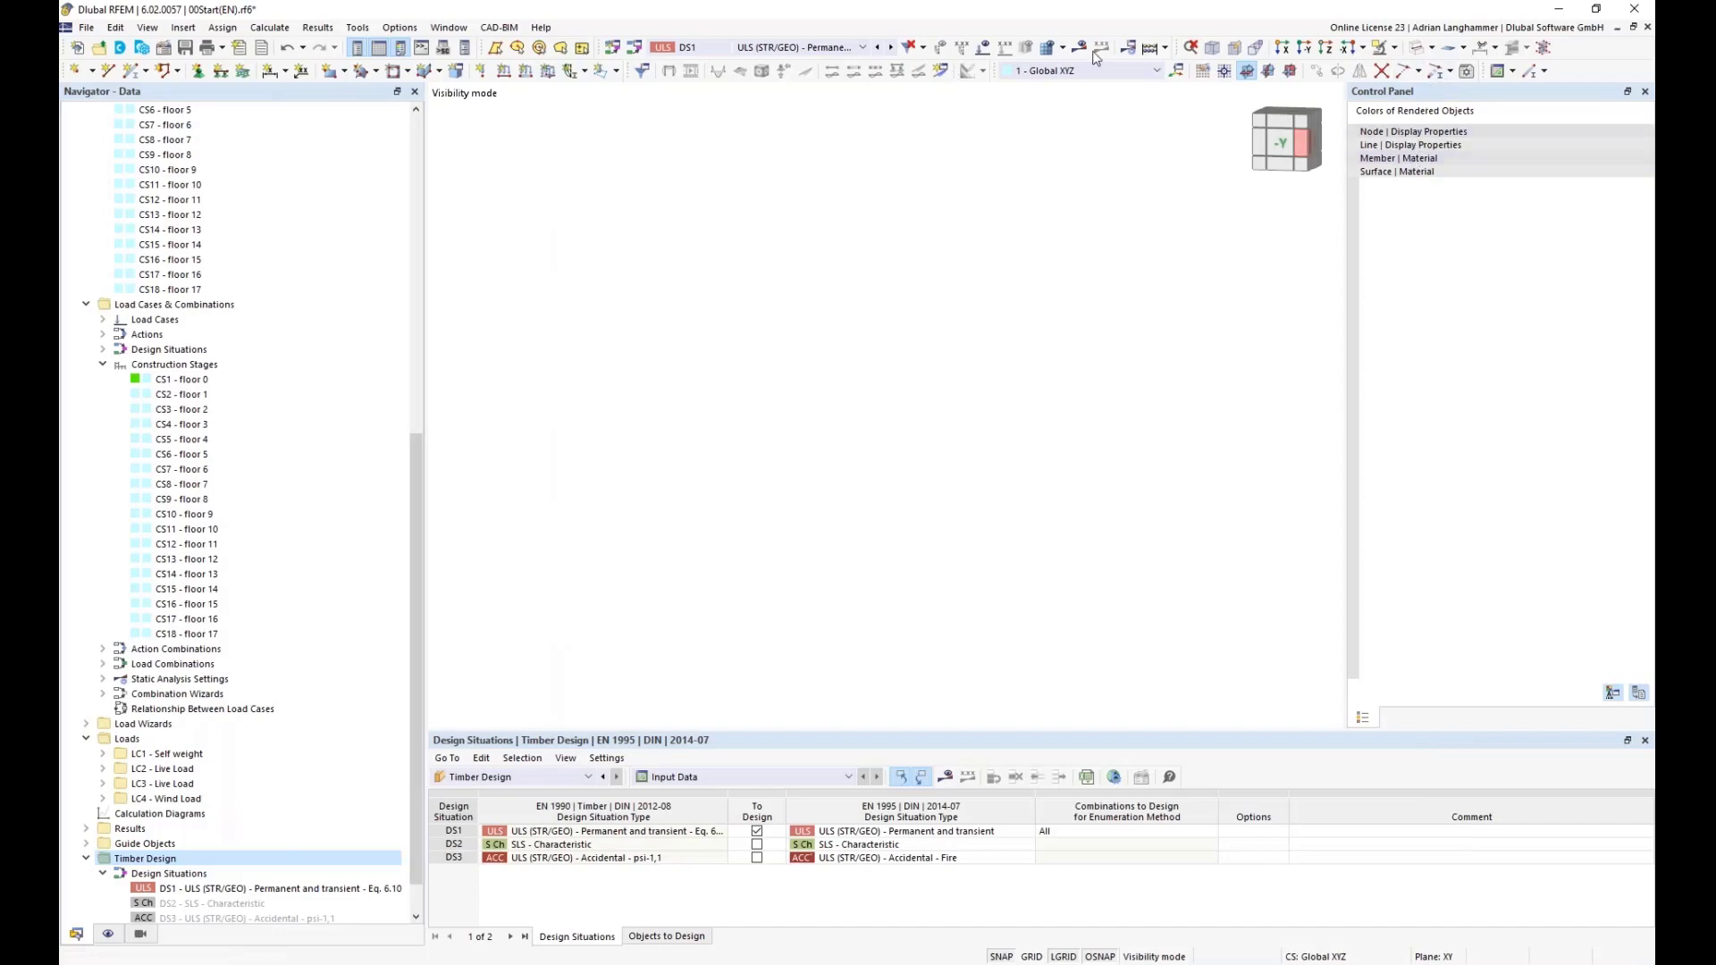
Cancel the visibility mode so the whole building model is displayed.
{"action": "left_click", "coordinate": [1395, 49]}
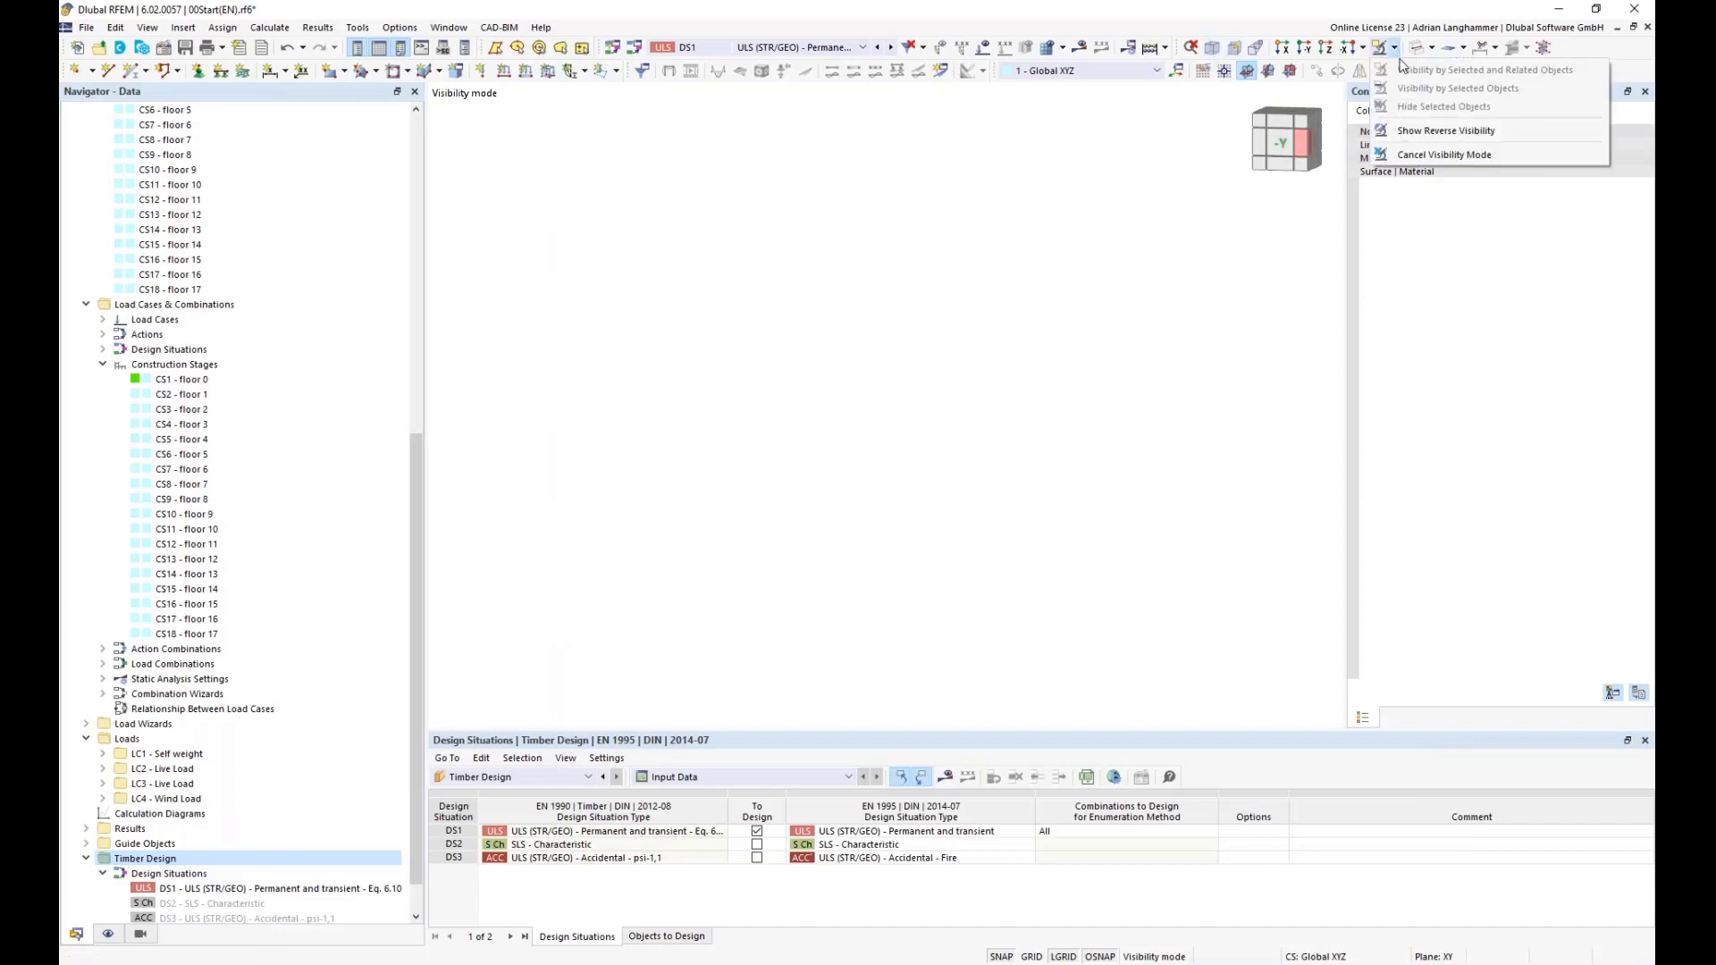
{"action": "left_click", "coordinate": [1430, 140]}
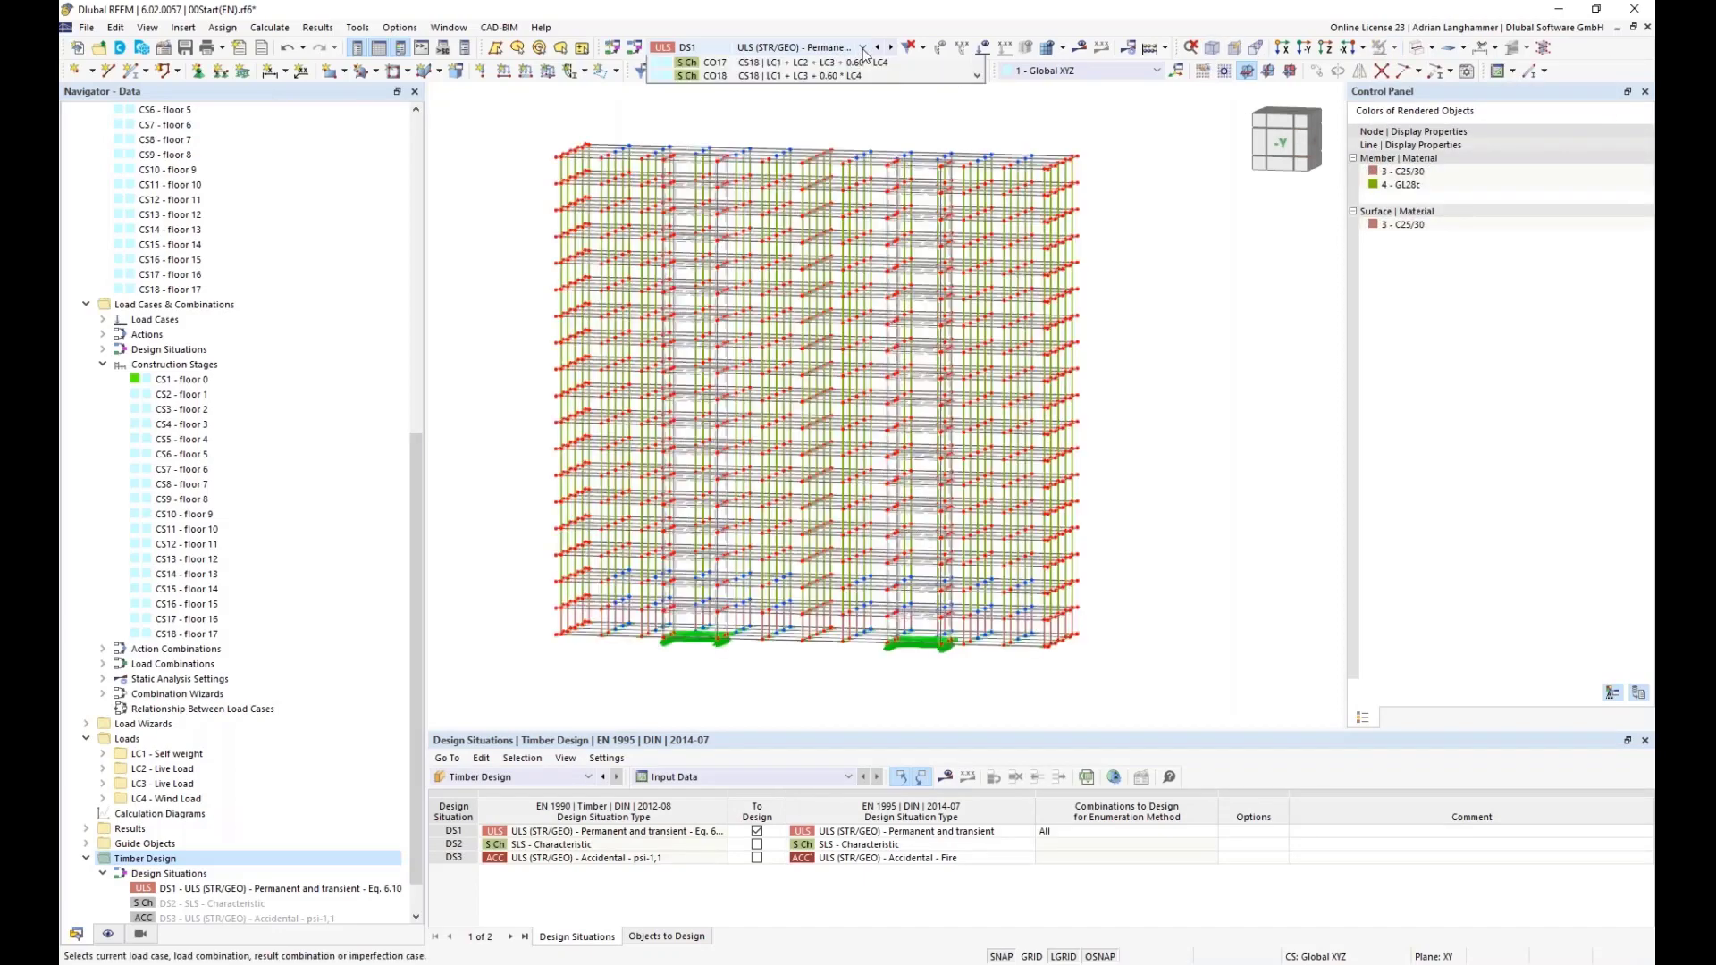
Review the list of design situations DS1 to DS3, construction stages CS1 to CS18 and load combinations CO1 to CO47.
{"action": "left_click", "coordinate": [856, 49]}
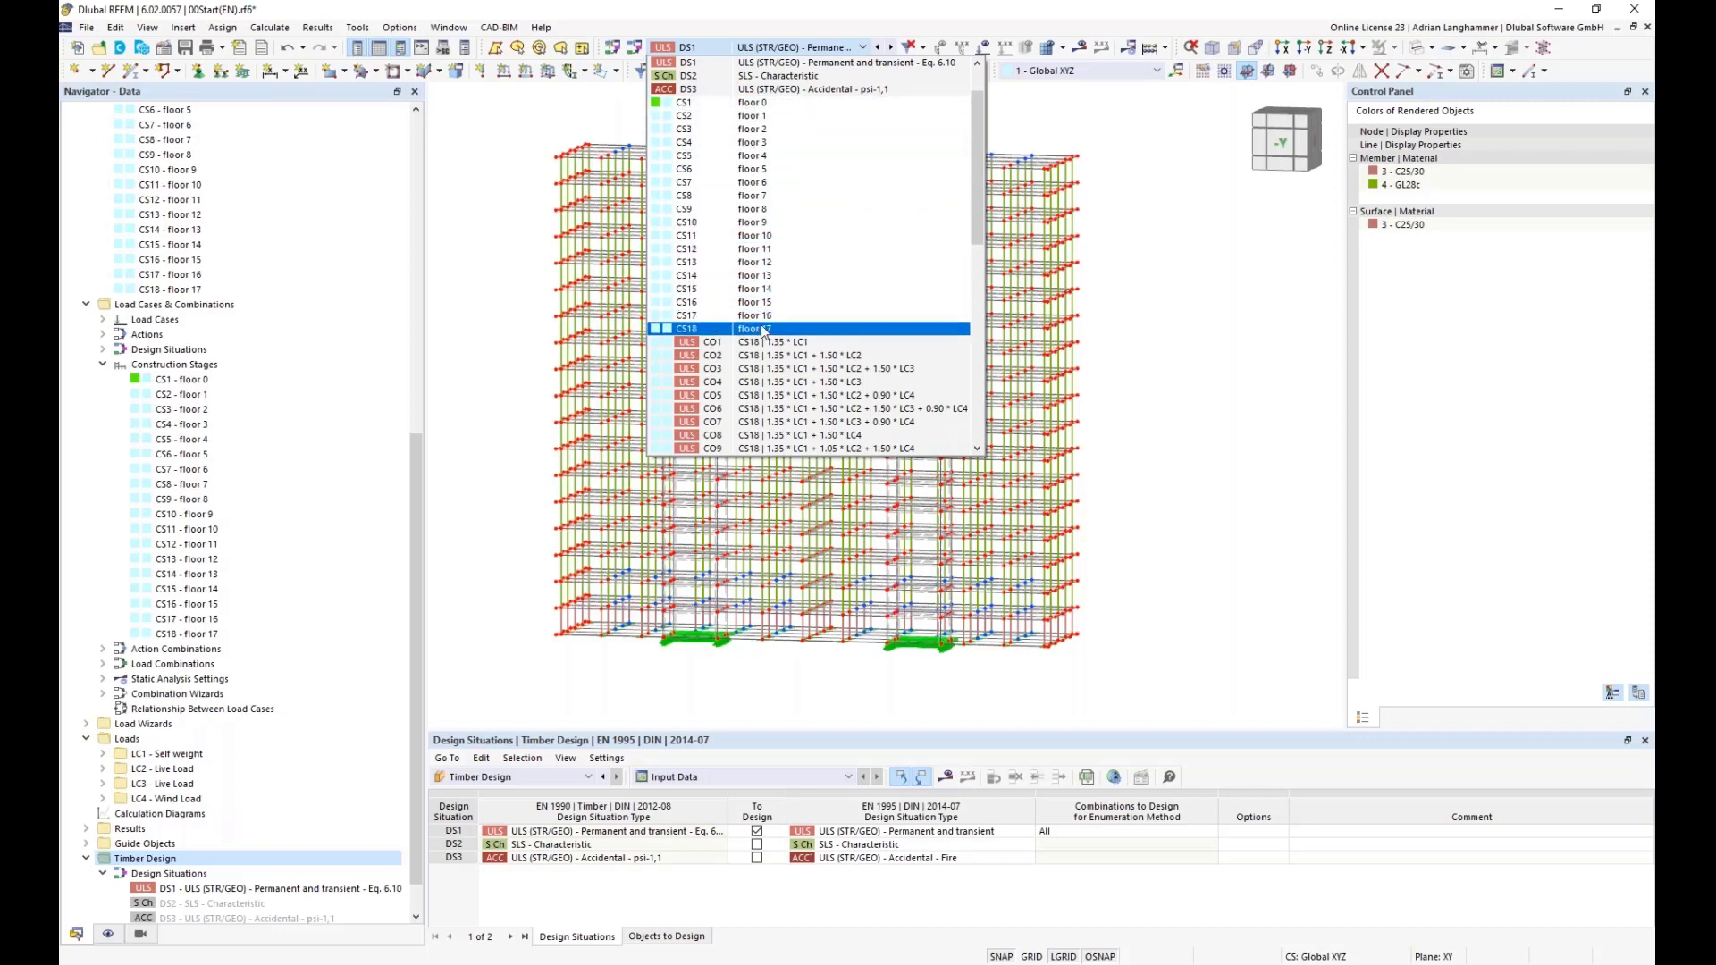
{"action": "scroll", "coordinate": [764, 331], "scroll_direction": "down", "scroll_amount": 13}
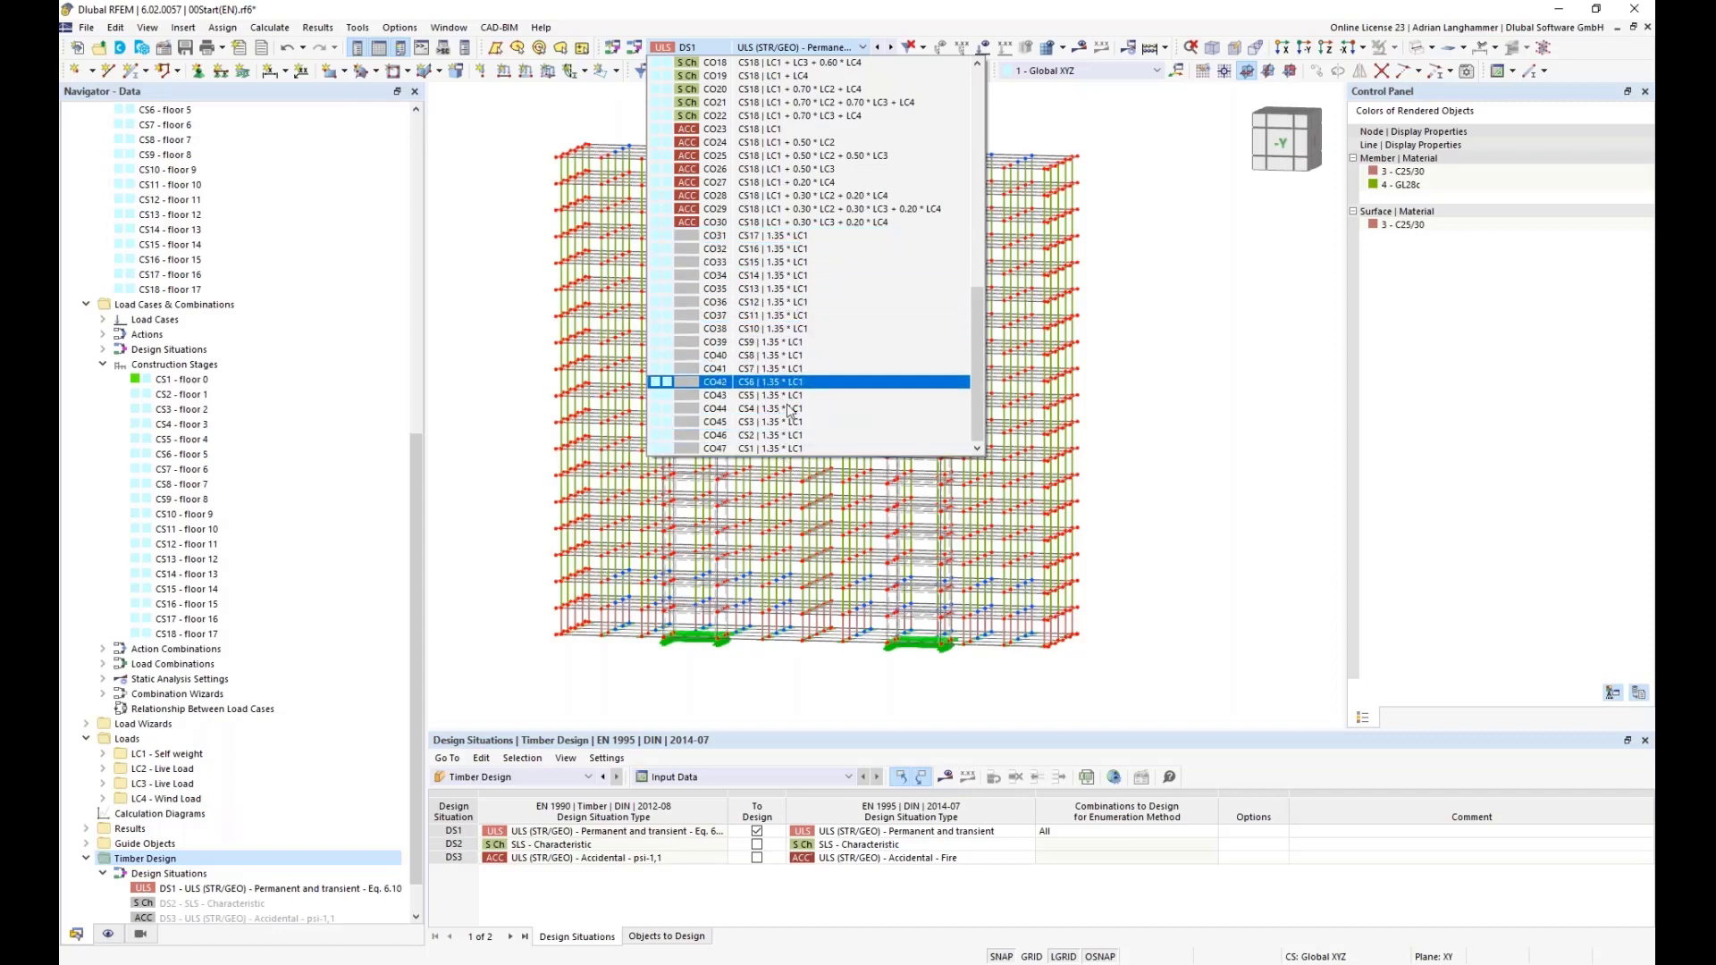
{"action": "scroll", "coordinate": [795, 414], "scroll_direction": "up", "scroll_amount": 2}
{"action": "scroll", "coordinate": [795, 414], "scroll_direction": "up", "scroll_amount": 4}
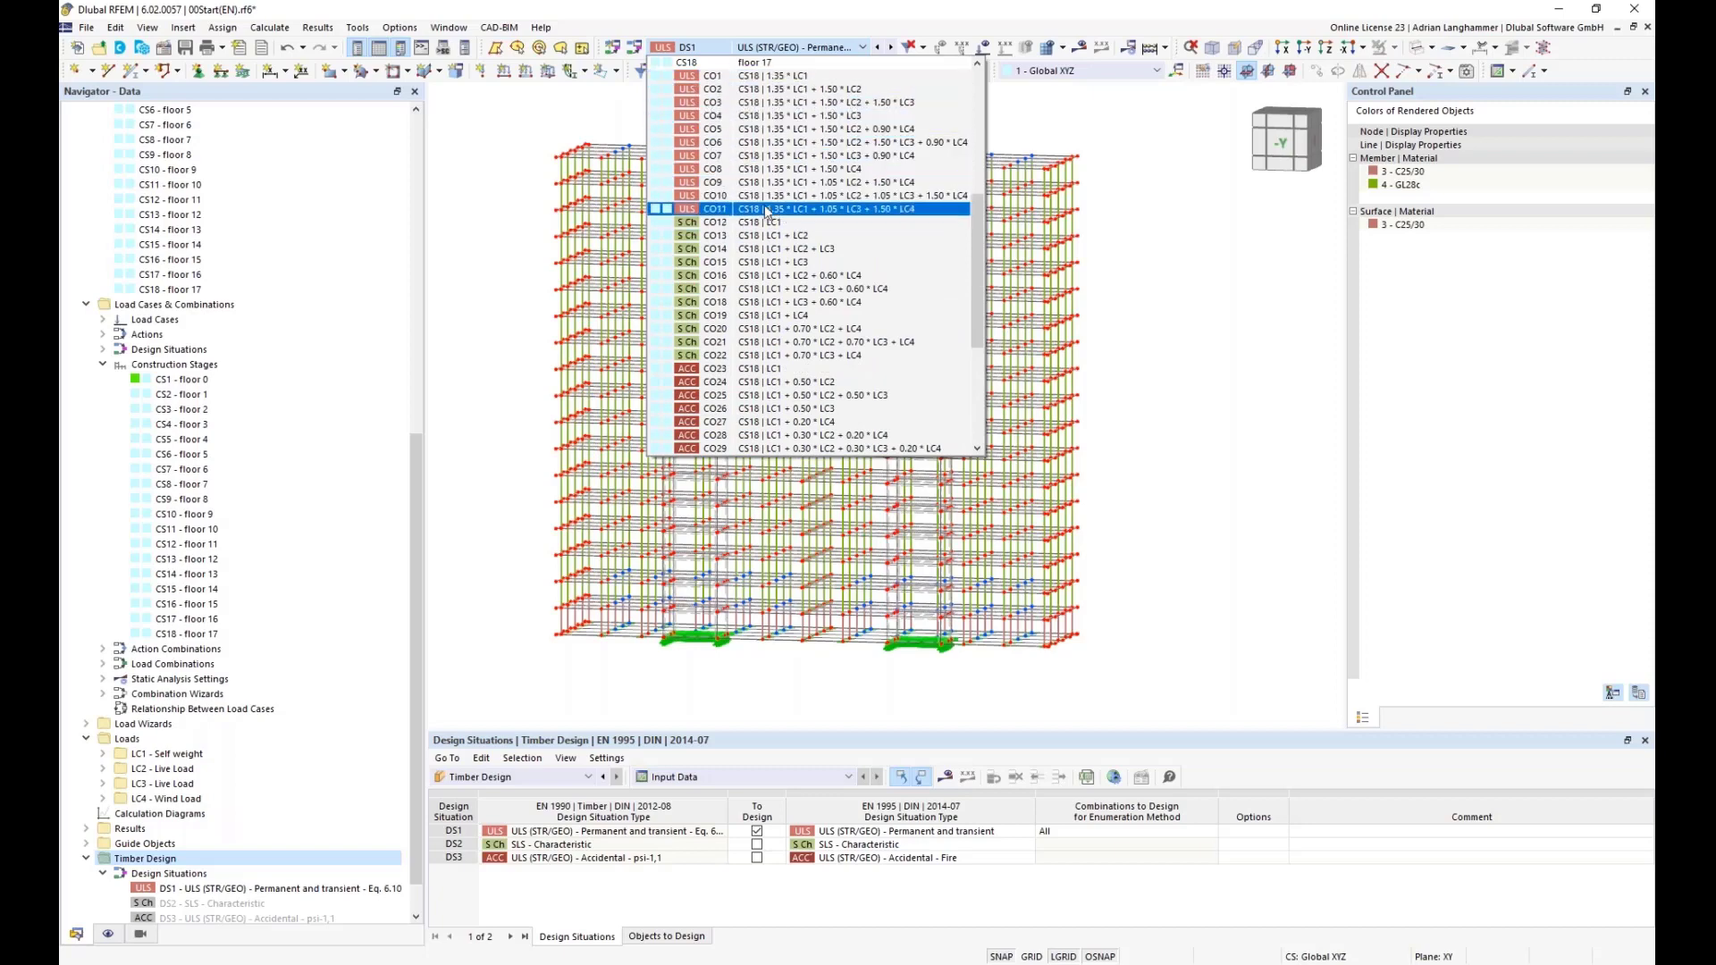
{"action": "scroll", "coordinate": [766, 211], "scroll_direction": "up", "scroll_amount": 1}
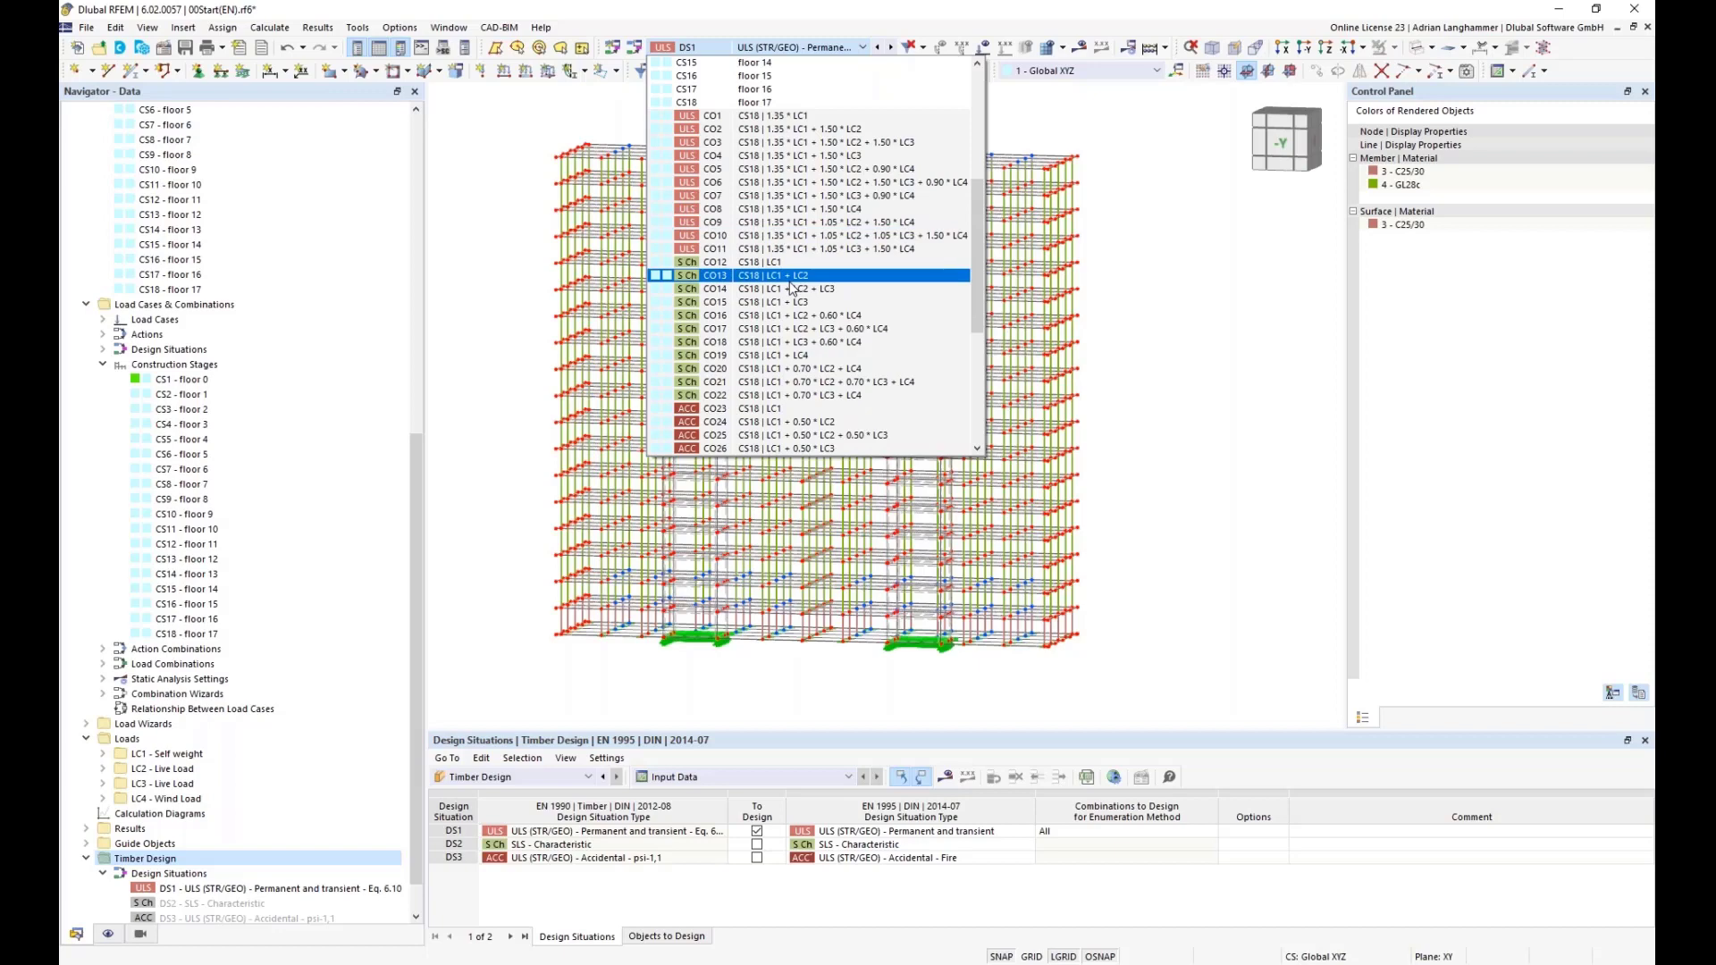
{"action": "scroll", "coordinate": [791, 288], "scroll_direction": "up", "scroll_amount": 4}
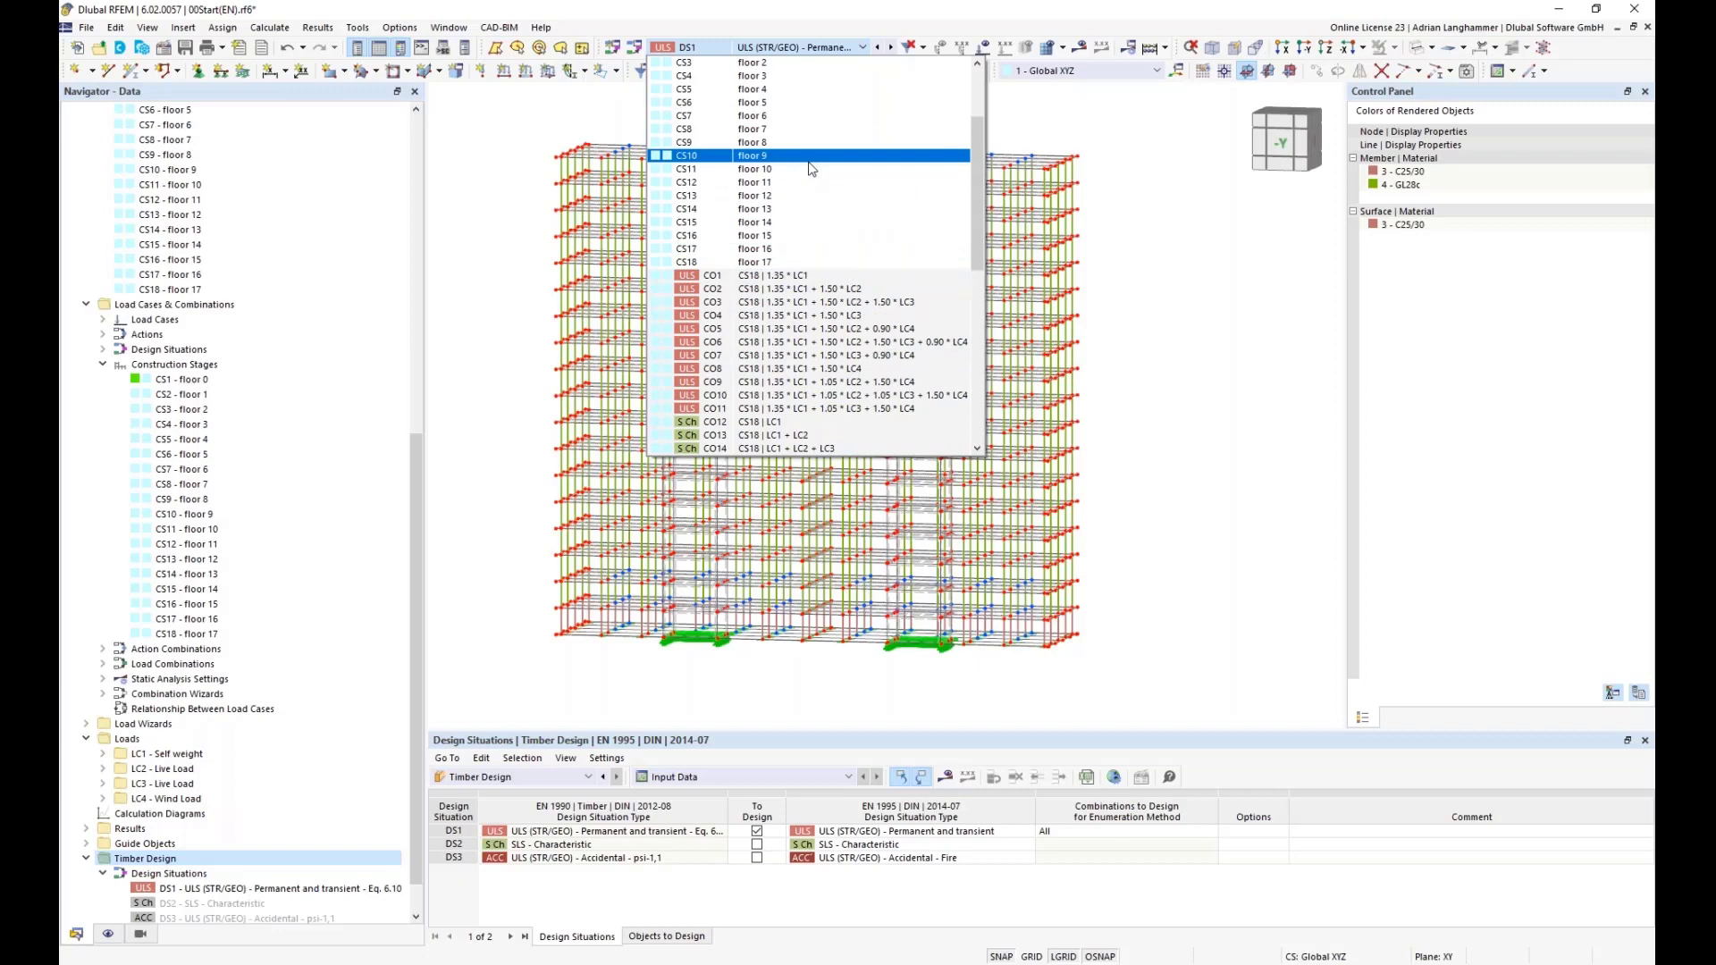
{"action": "scroll", "coordinate": [813, 148], "scroll_direction": "up", "scroll_amount": 2}
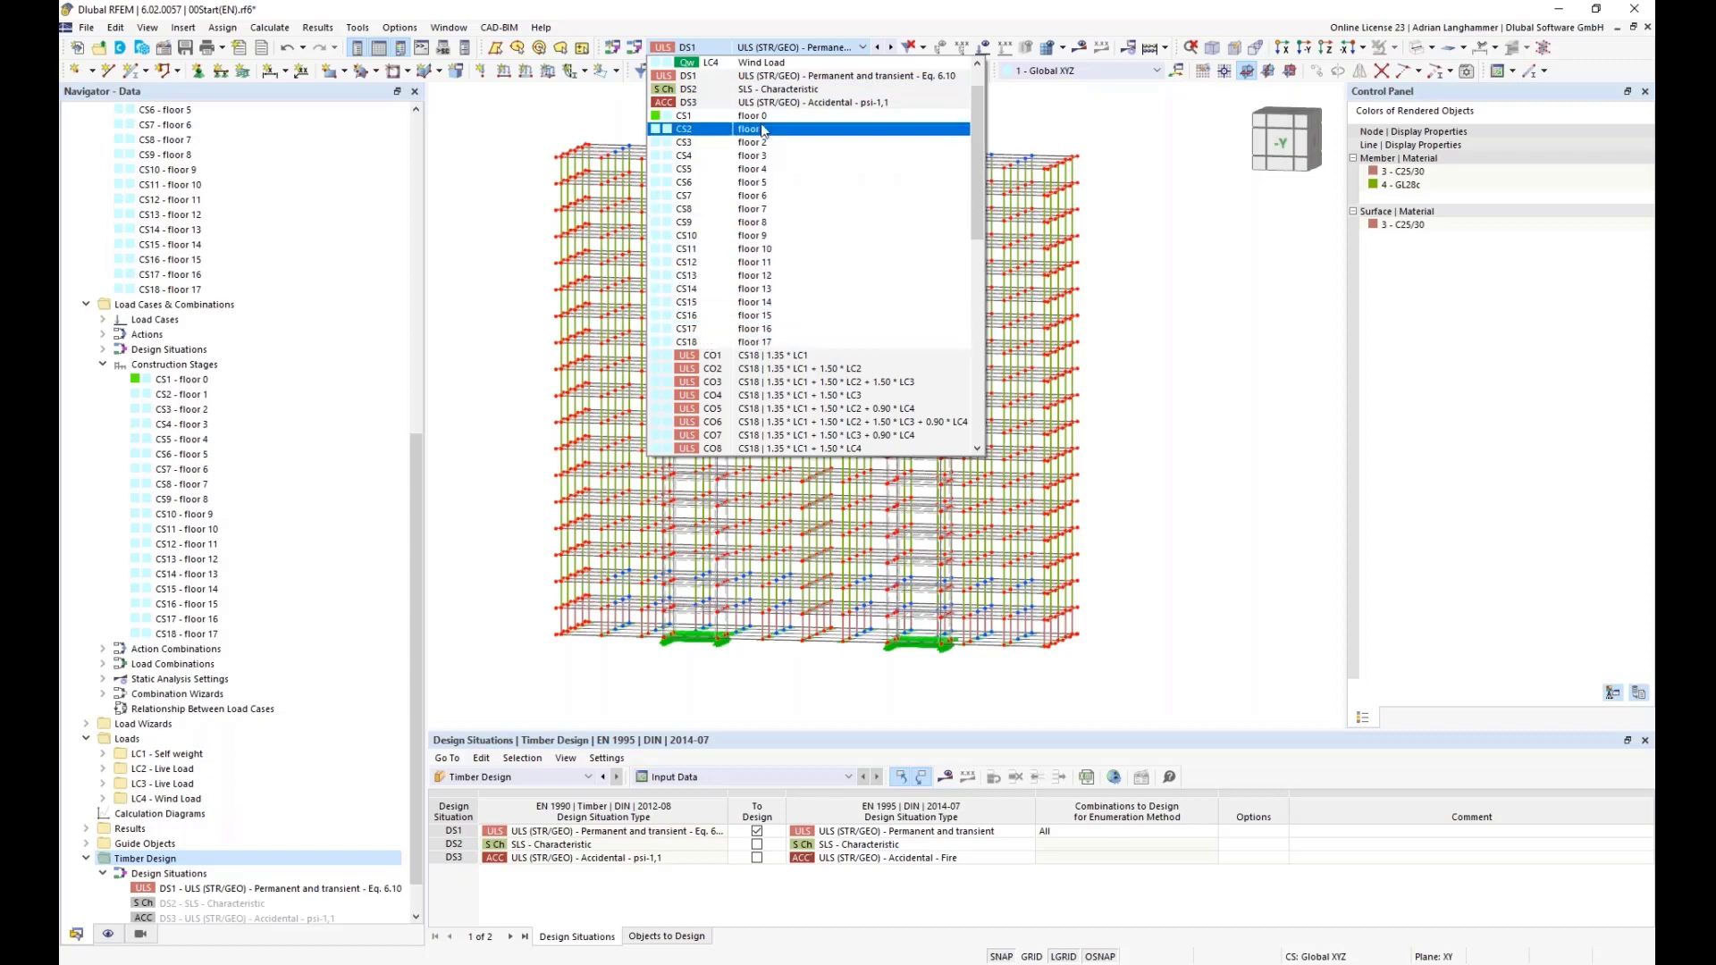
{"action": "scroll", "coordinate": [762, 205], "scroll_direction": "down", "scroll_amount": 5}
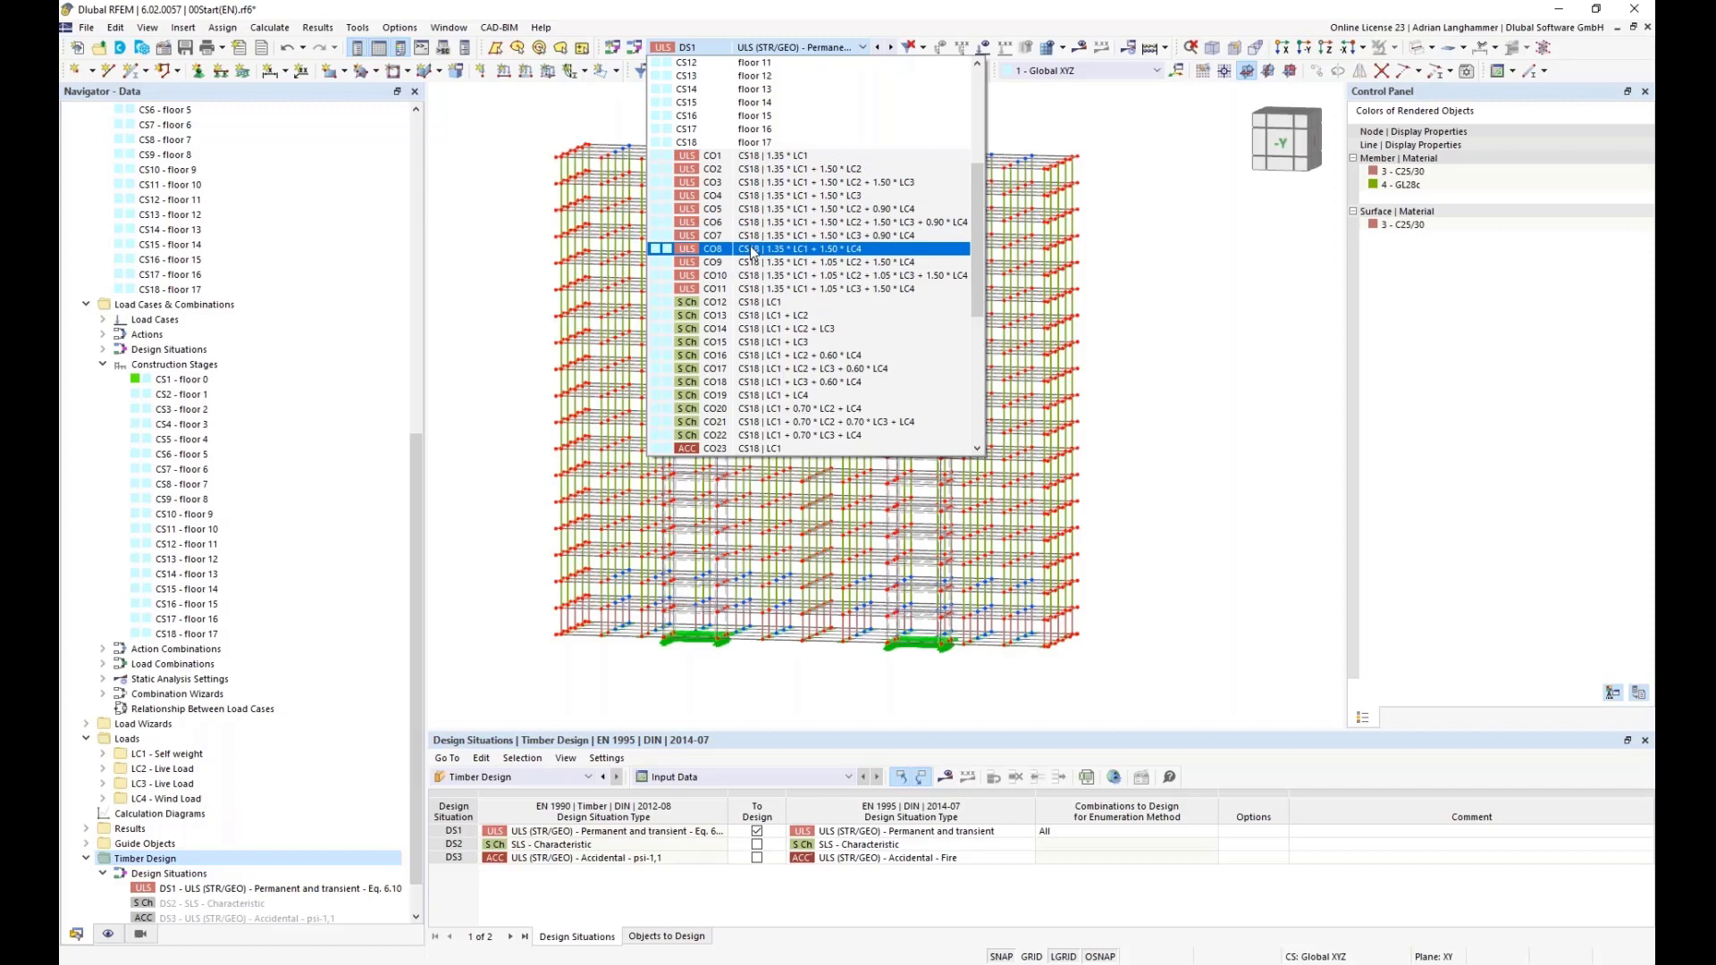
{"action": "scroll", "coordinate": [780, 255], "scroll_direction": "up", "scroll_amount": 4}
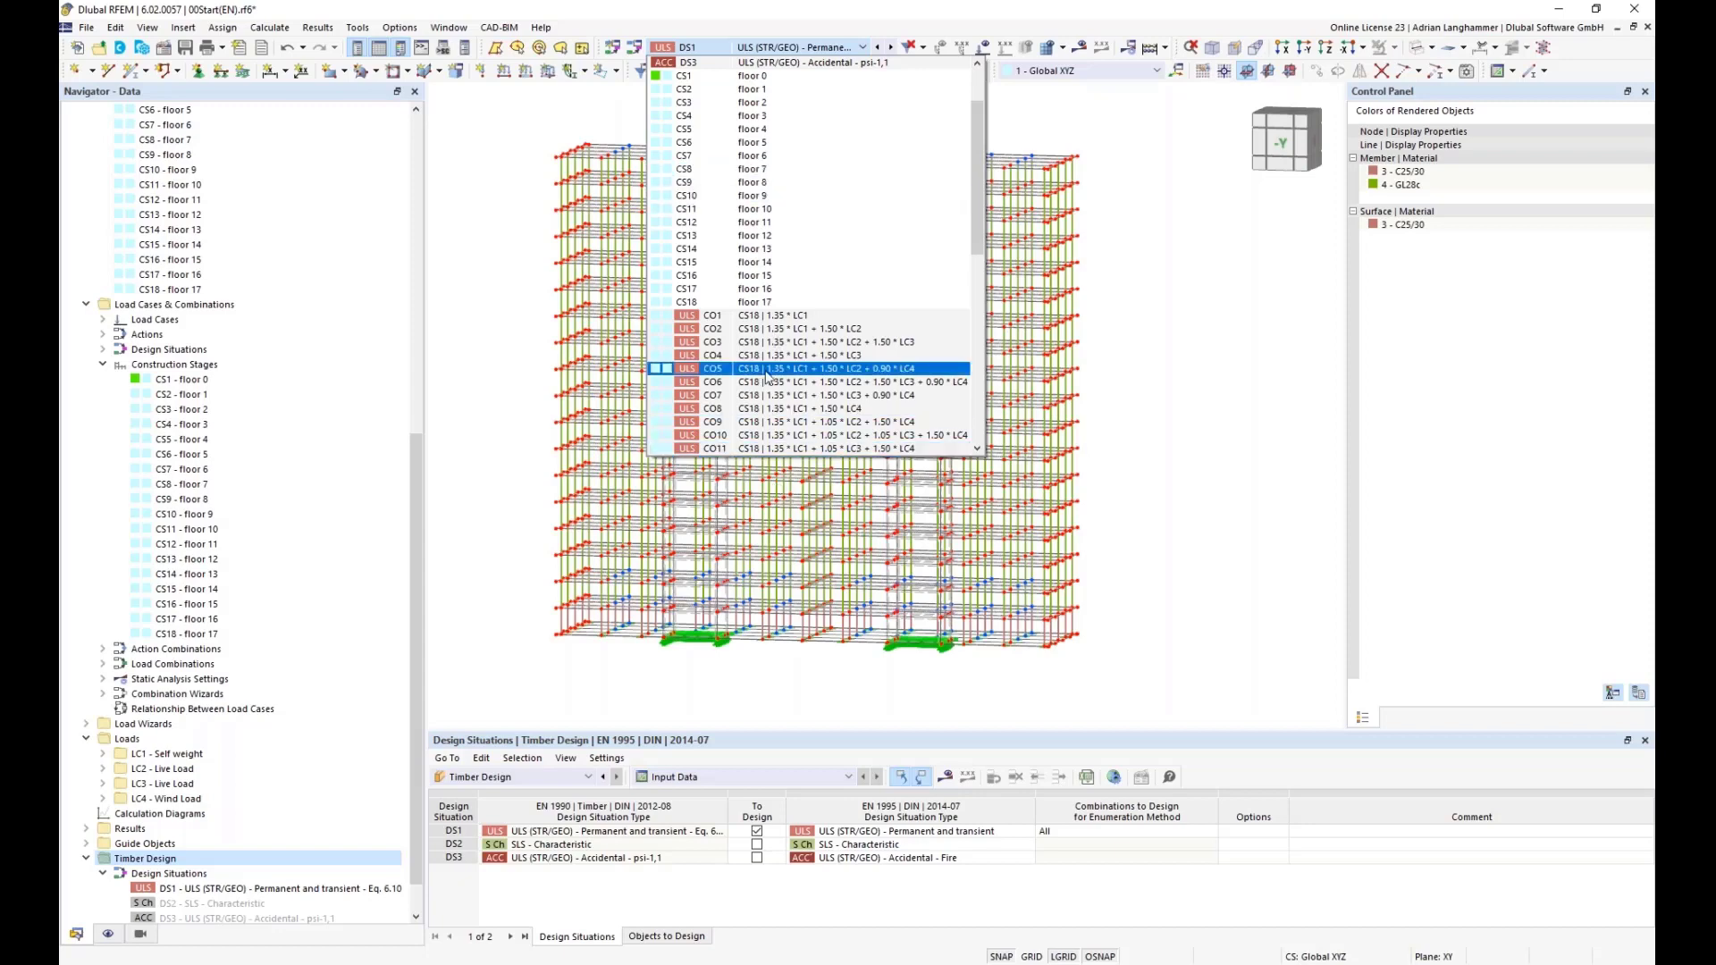
{"action": "scroll", "coordinate": [774, 282], "scroll_direction": "down", "scroll_amount": 2}
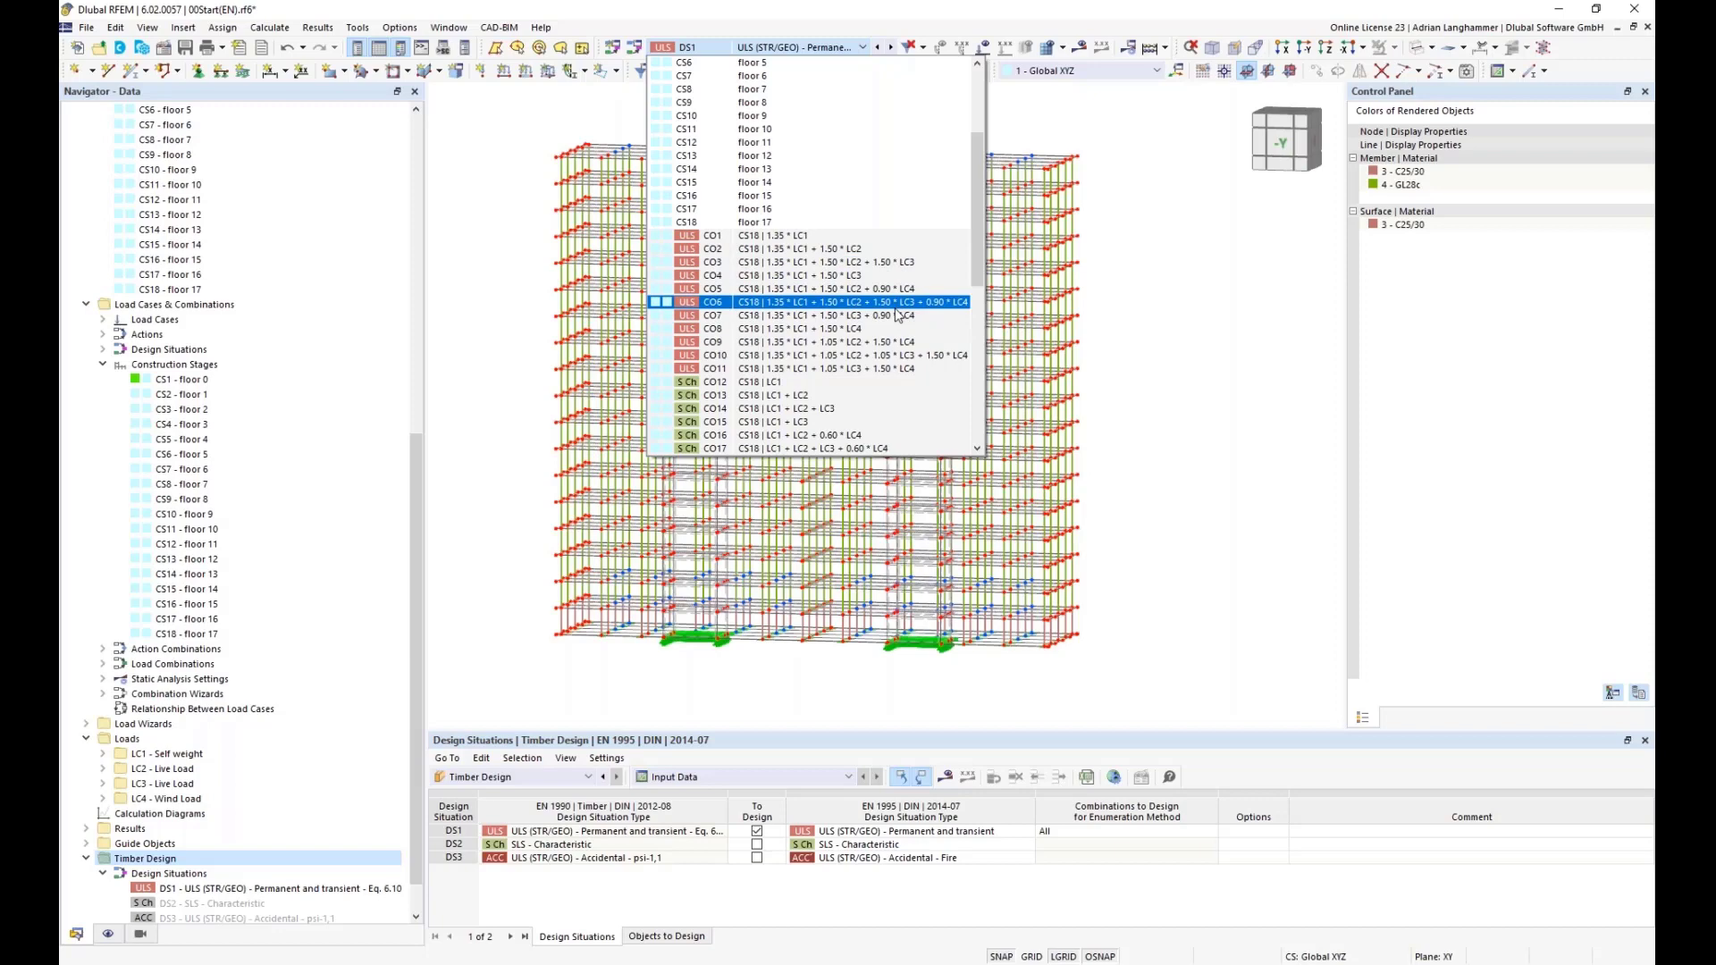
{"action": "left_click", "coordinate": [1156, 283]}
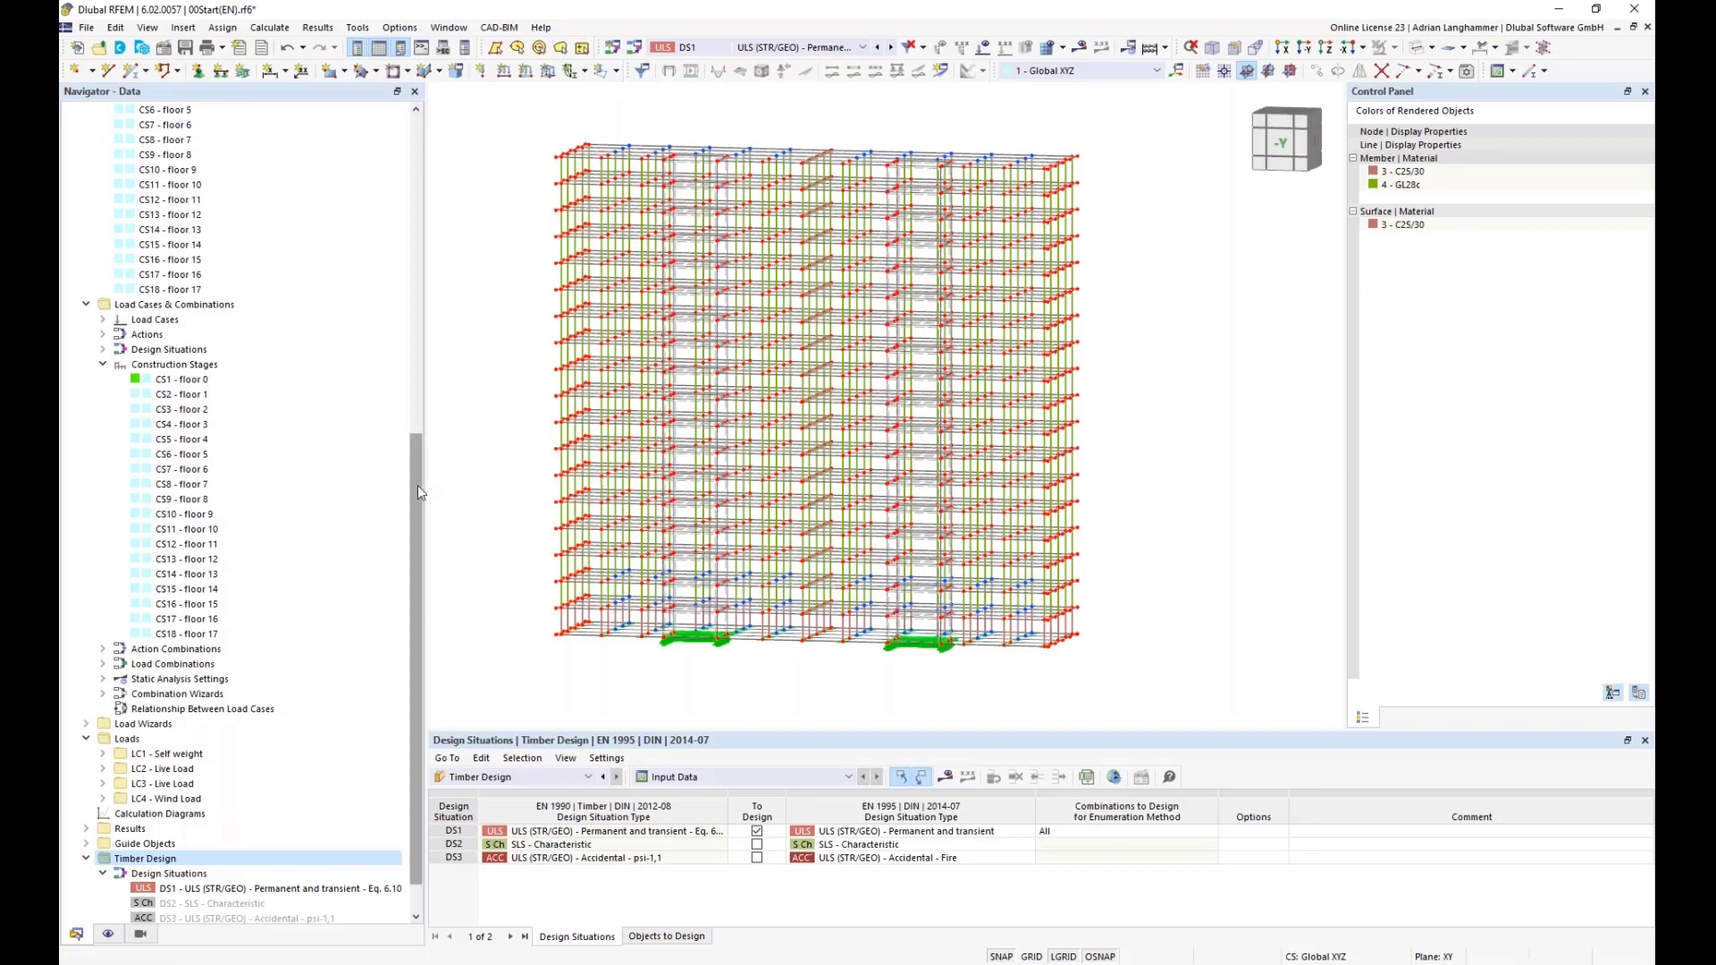
Switch to the completed model 04Complete(EN).rf6 in the navigator.
{"action": "scroll", "coordinate": [421, 411], "scroll_direction": "up", "scroll_amount": 2}
{"action": "left_click_drag", "start_coordinate": [420, 411], "coordinate": [411, 159]}
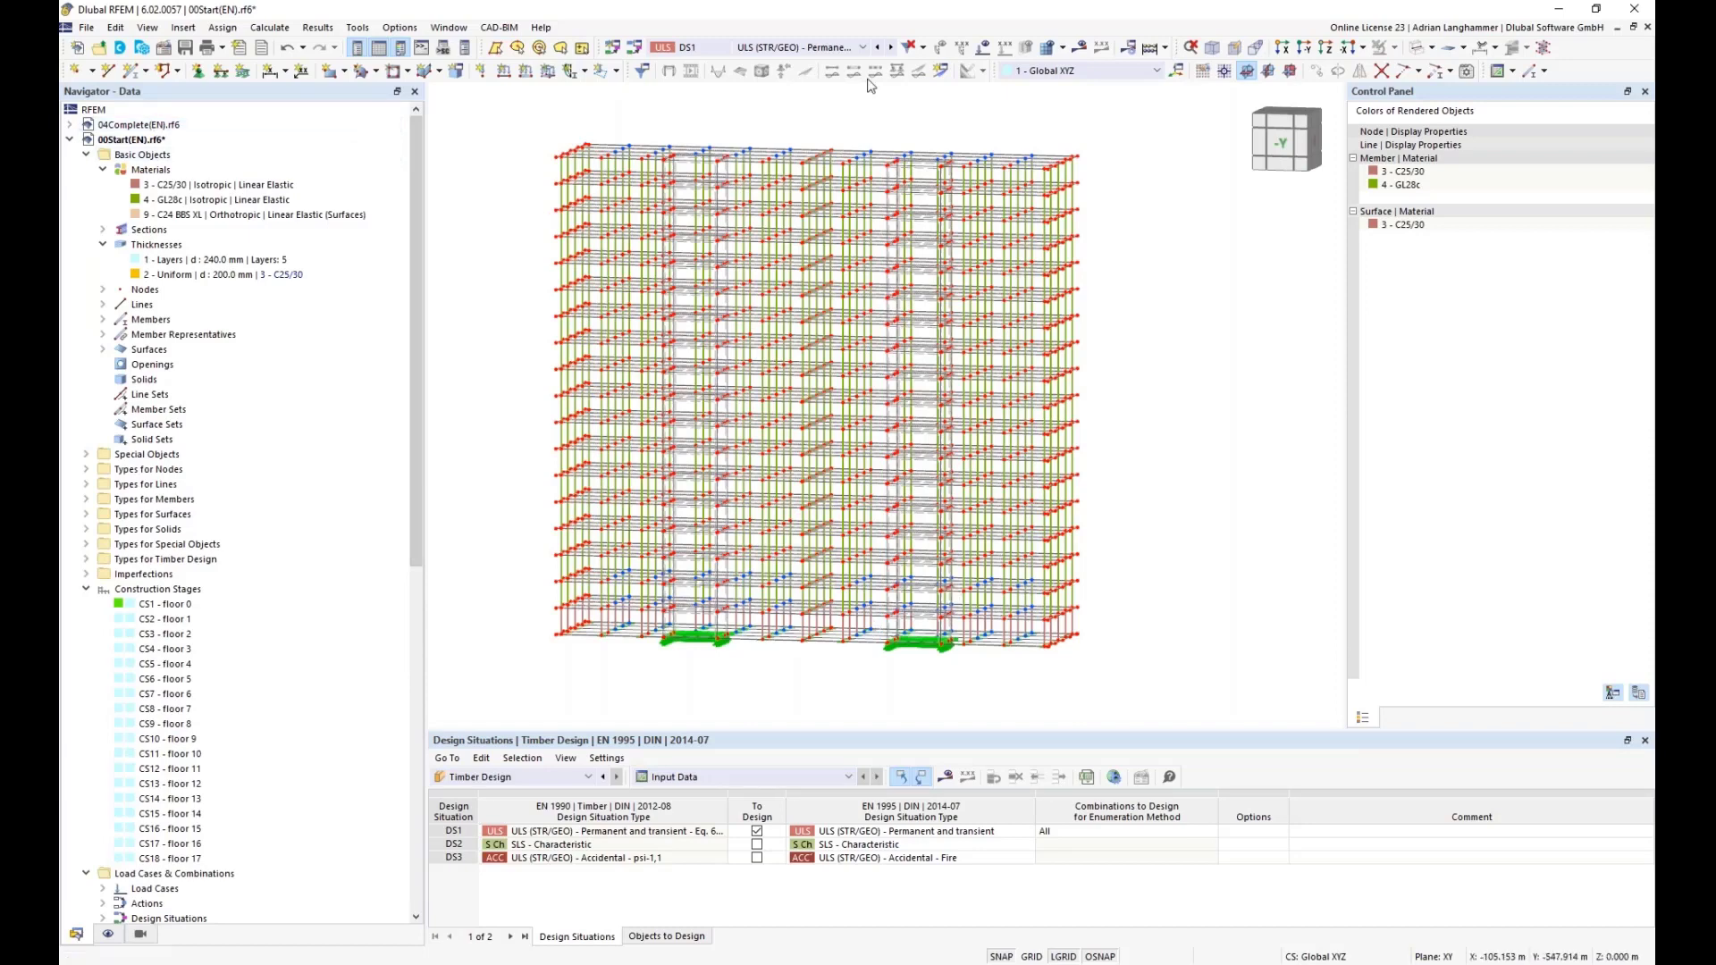
{"action": "left_click", "coordinate": [123, 128]}
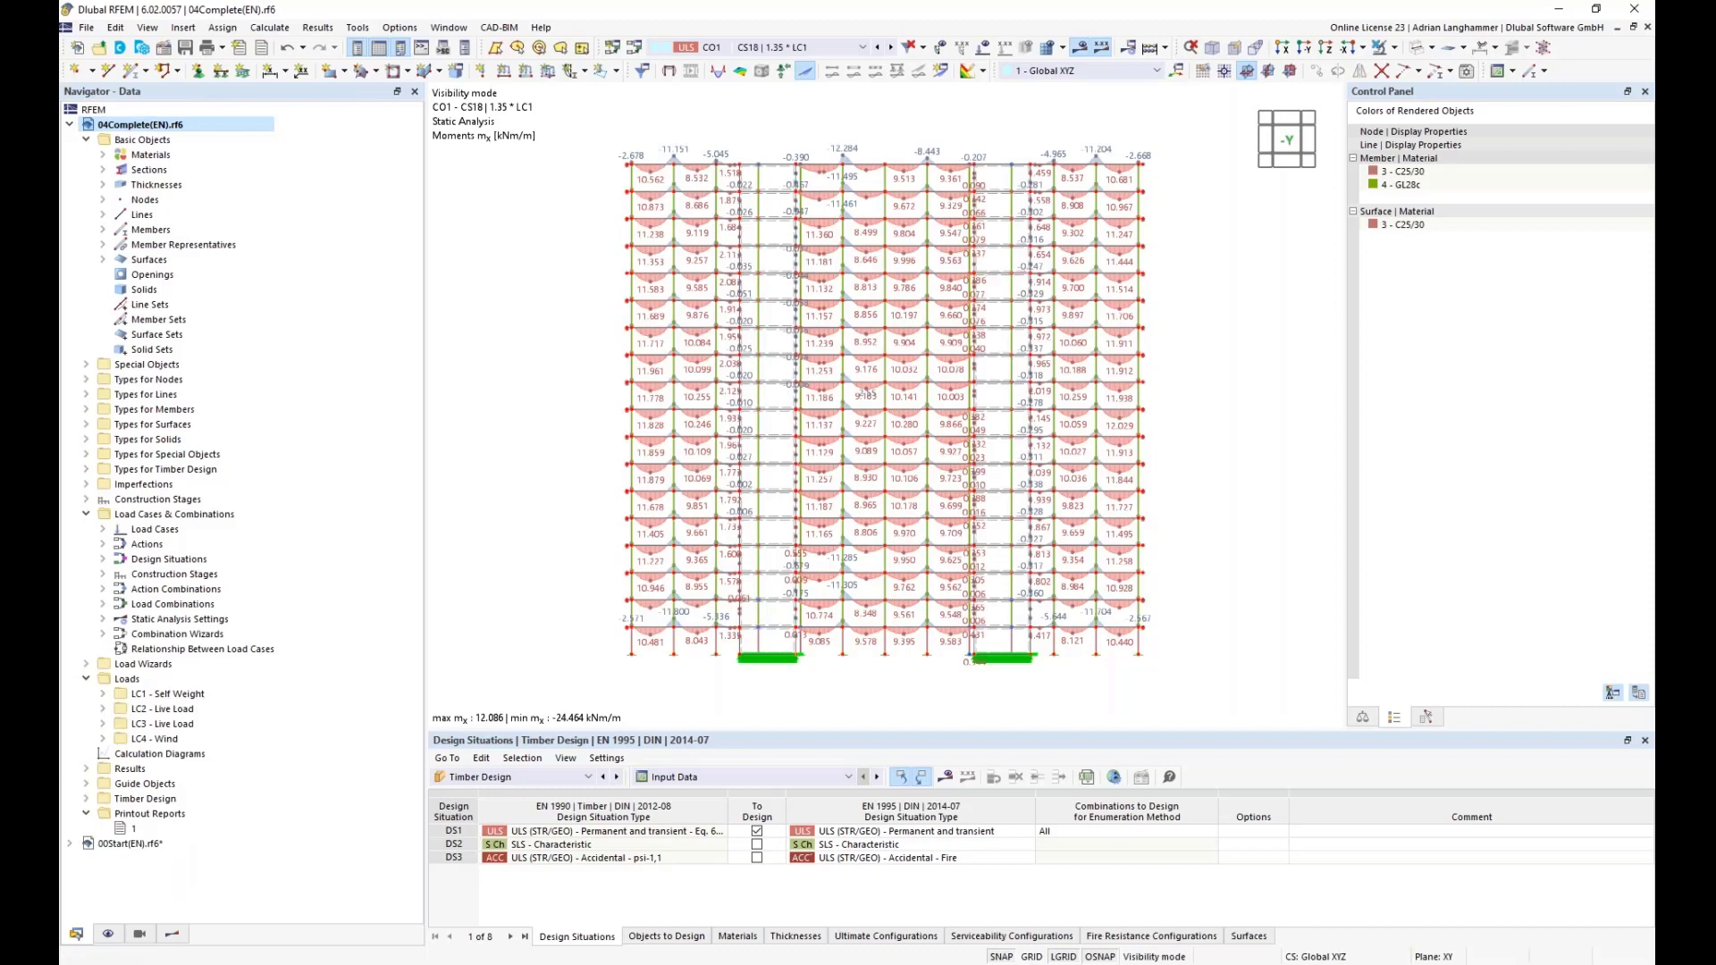
Examine the mx moment diagrams of CO1 floor by floor along the outer bays, from the supports up to the top floor.
{"action": "middle_click_drag", "start_coordinate": [1227, 358], "coordinate": [1103, 347]}
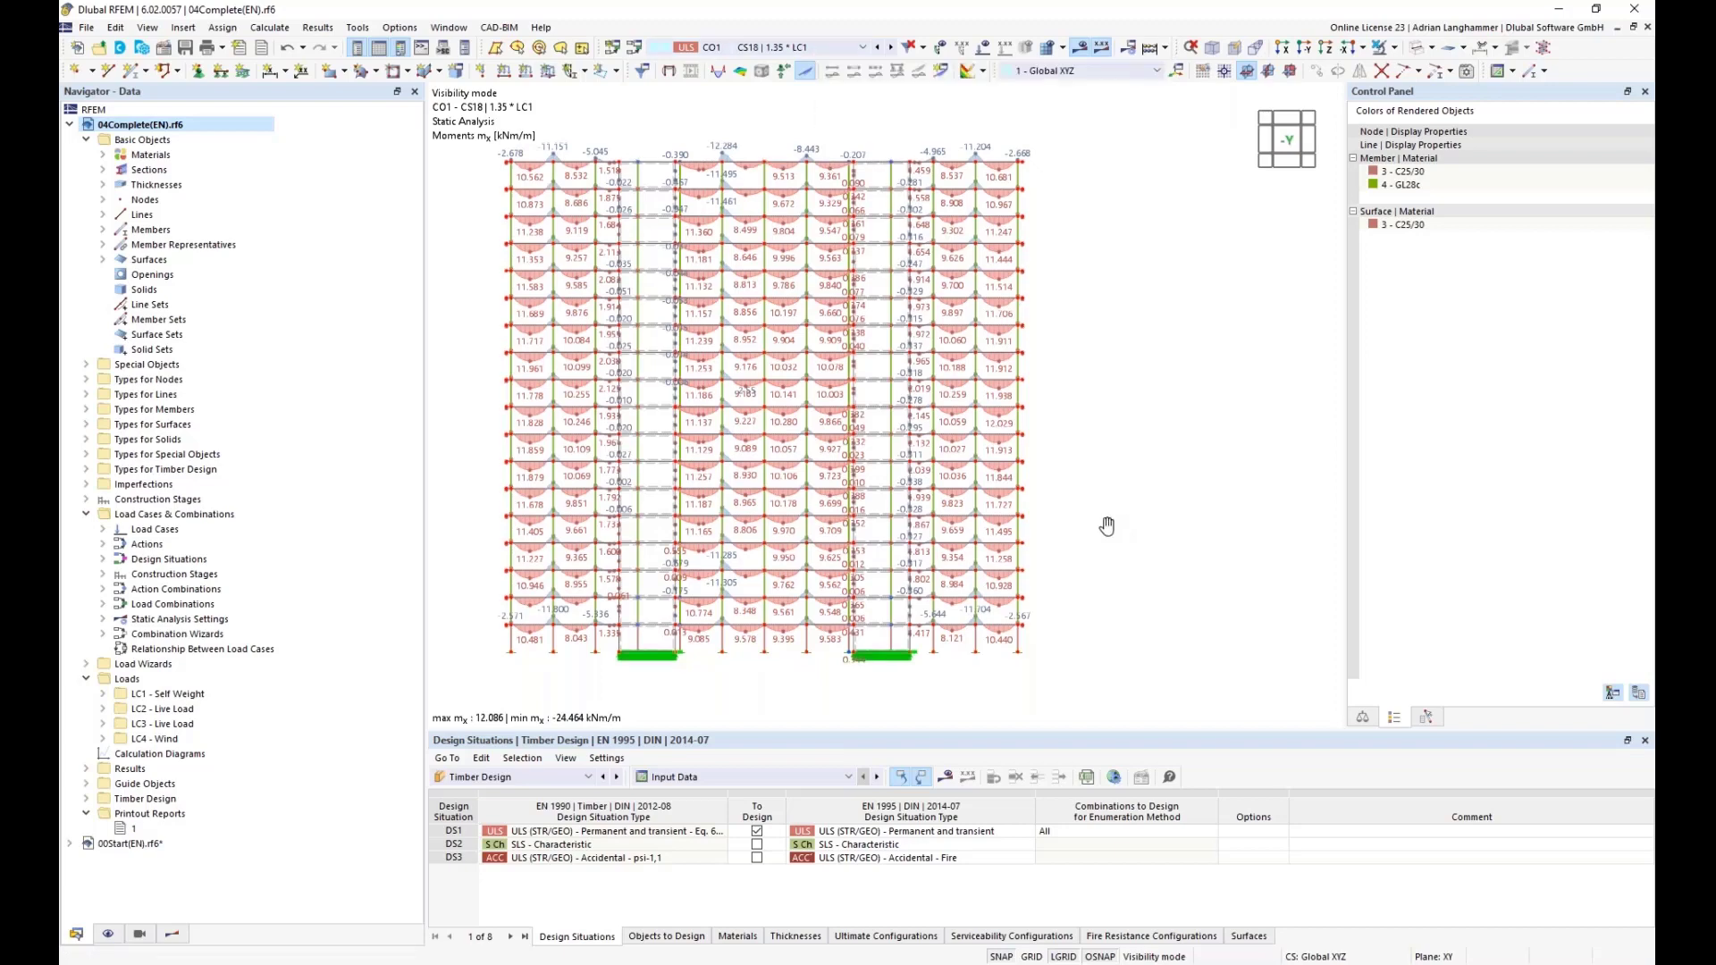
{"action": "middle_click_drag", "start_coordinate": [1057, 622], "coordinate": [998, 620]}
{"action": "scroll", "coordinate": [998, 620], "scroll_direction": "up", "scroll_amount": 2}
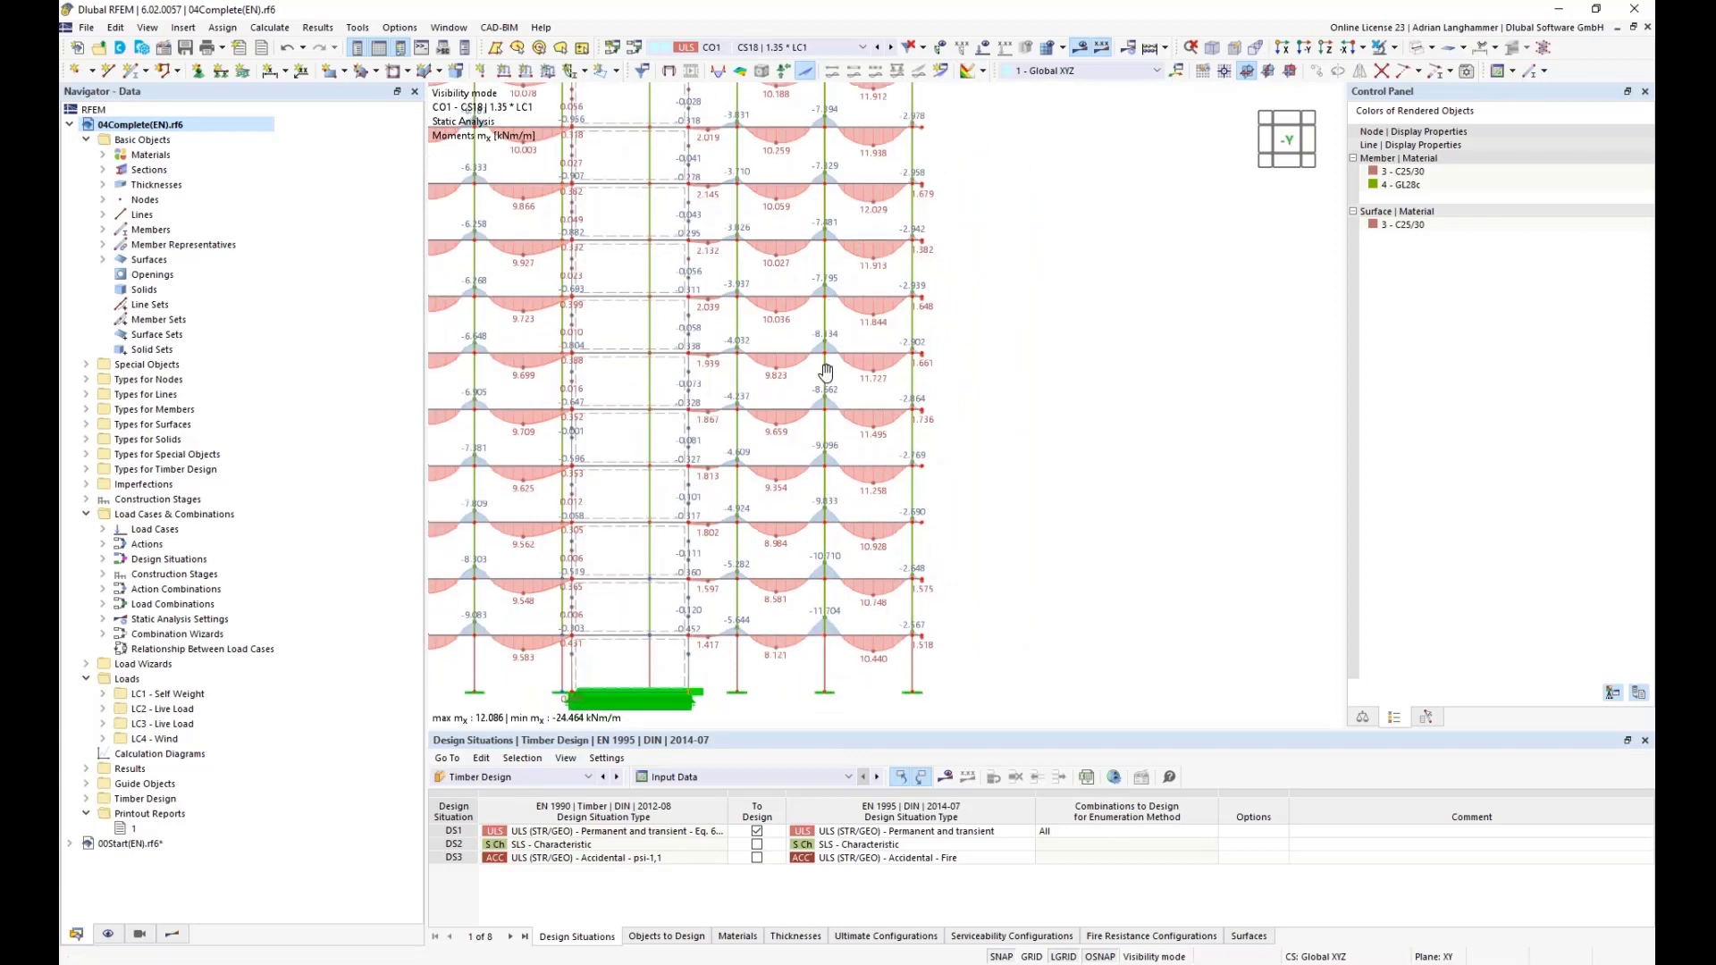
{"action": "middle_click_drag", "start_coordinate": [820, 376], "coordinate": [816, 597]}
{"action": "middle_click_drag", "start_coordinate": [815, 263], "coordinate": [806, 206]}
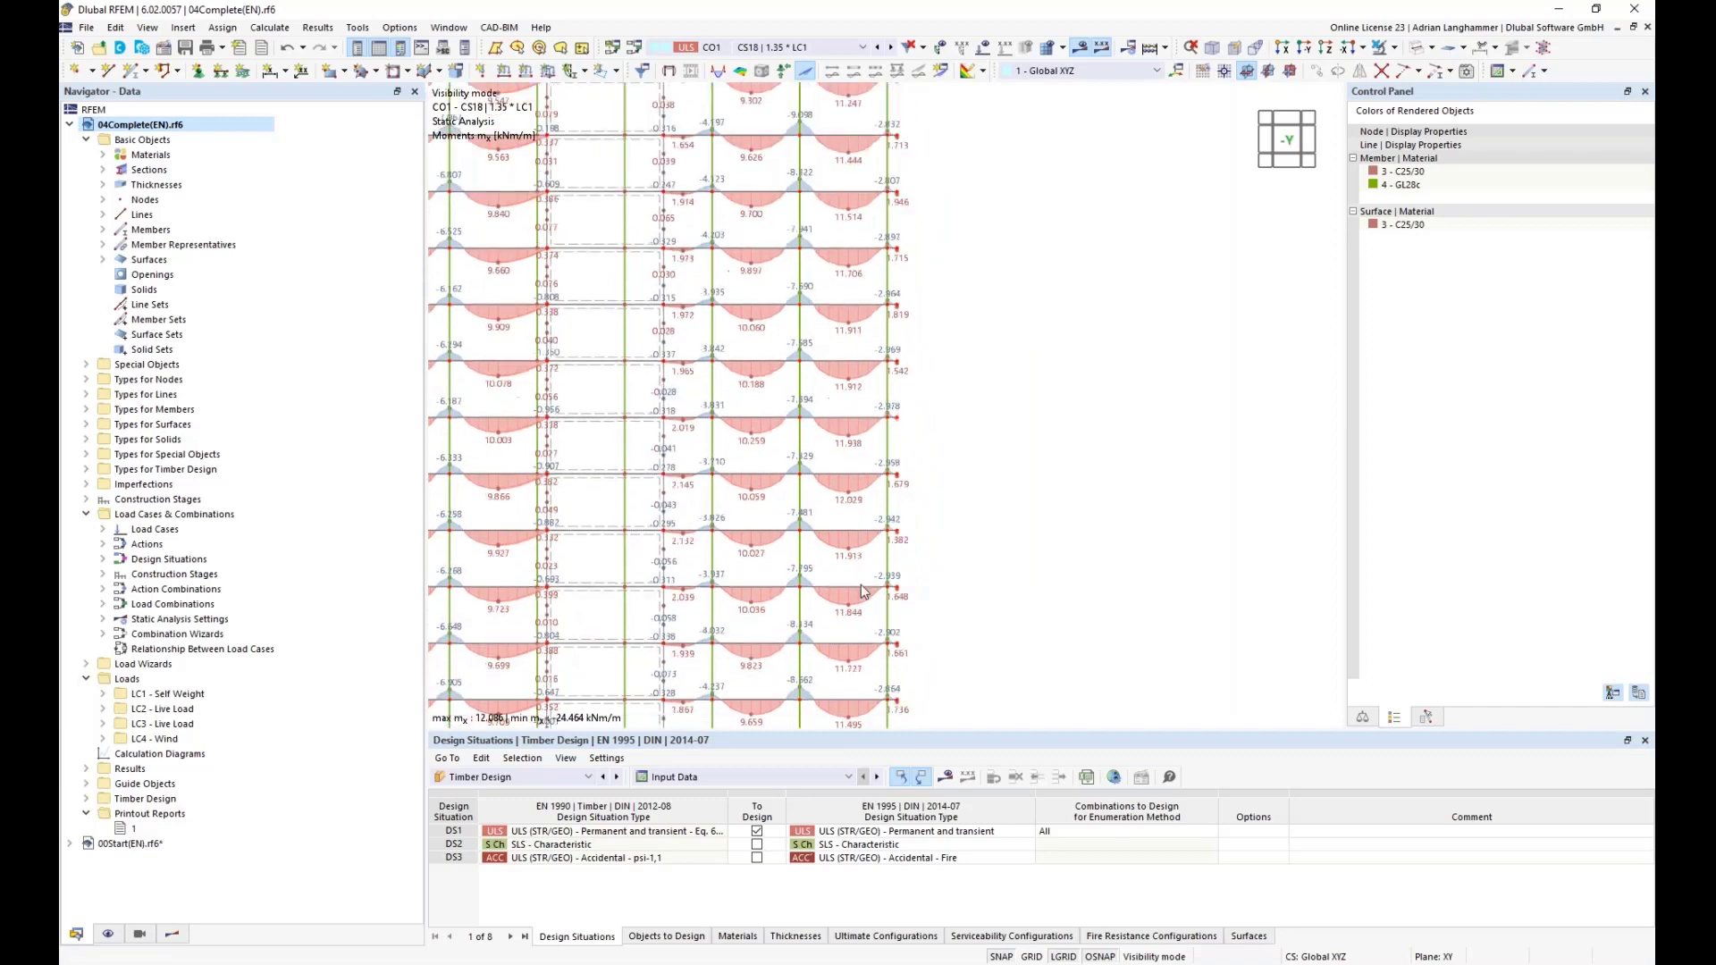
{"action": "middle_click_drag", "start_coordinate": [857, 429], "coordinate": [847, 214]}
{"action": "scroll", "coordinate": [816, 624], "scroll_direction": "up", "scroll_amount": 1}
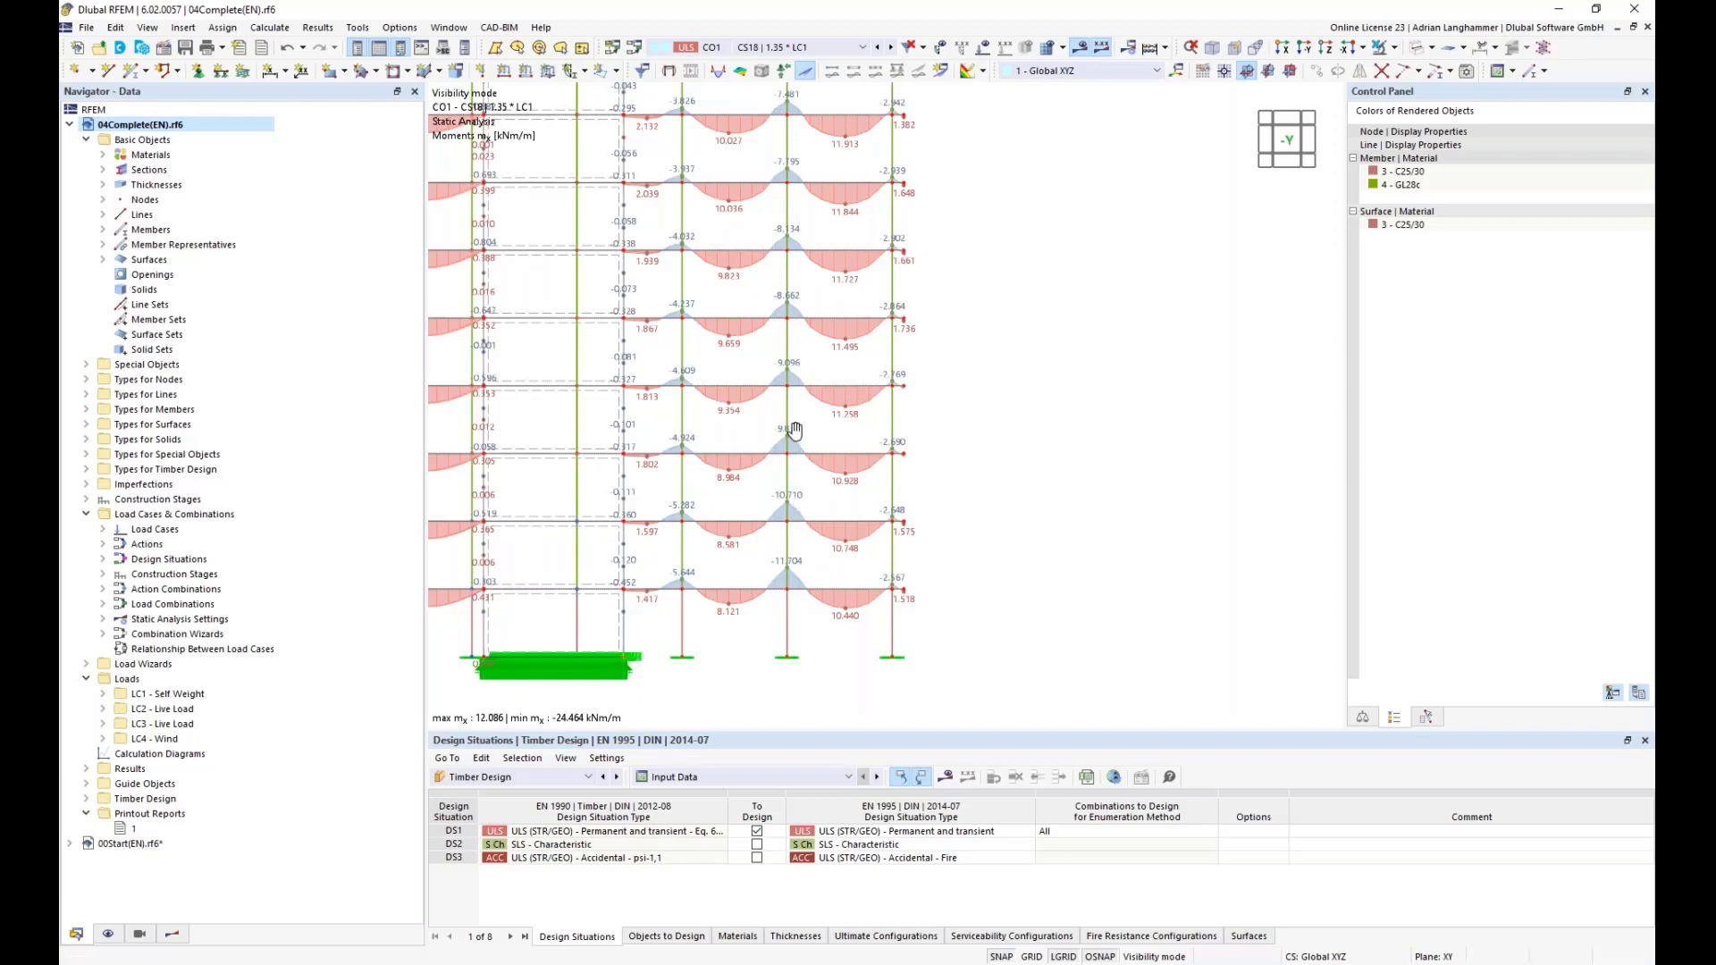
{"action": "middle_click_drag", "start_coordinate": [798, 465], "coordinate": [787, 547]}
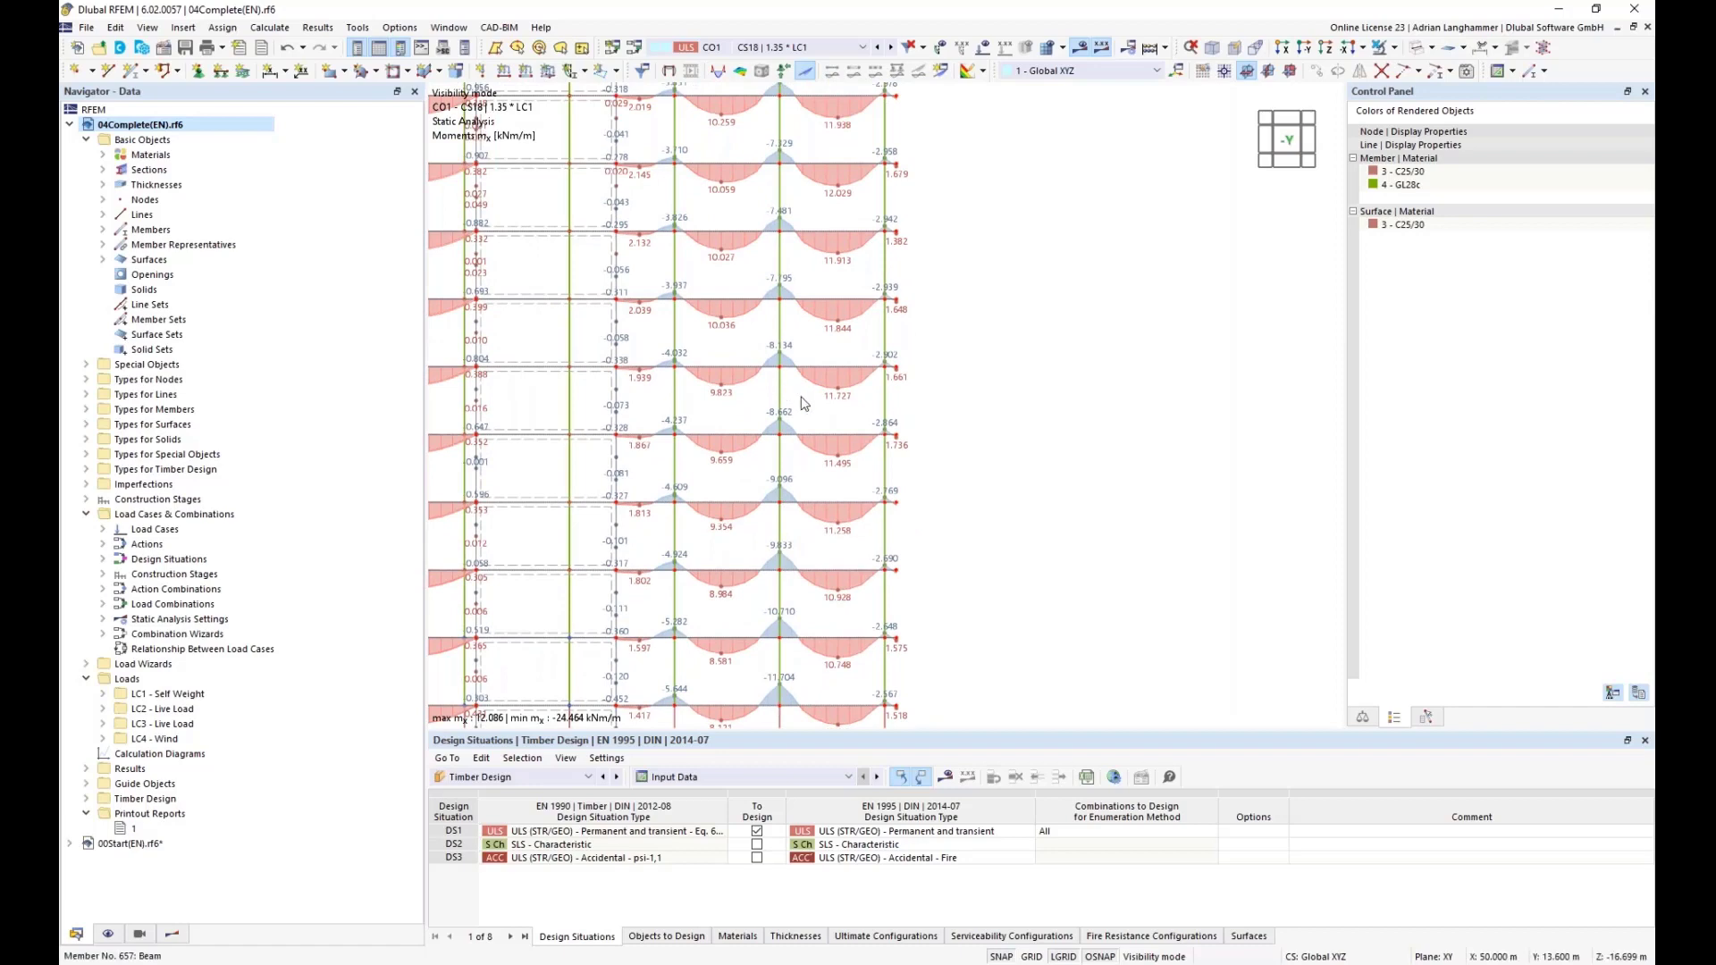
{"action": "middle_click_drag", "start_coordinate": [792, 327], "coordinate": [790, 429]}
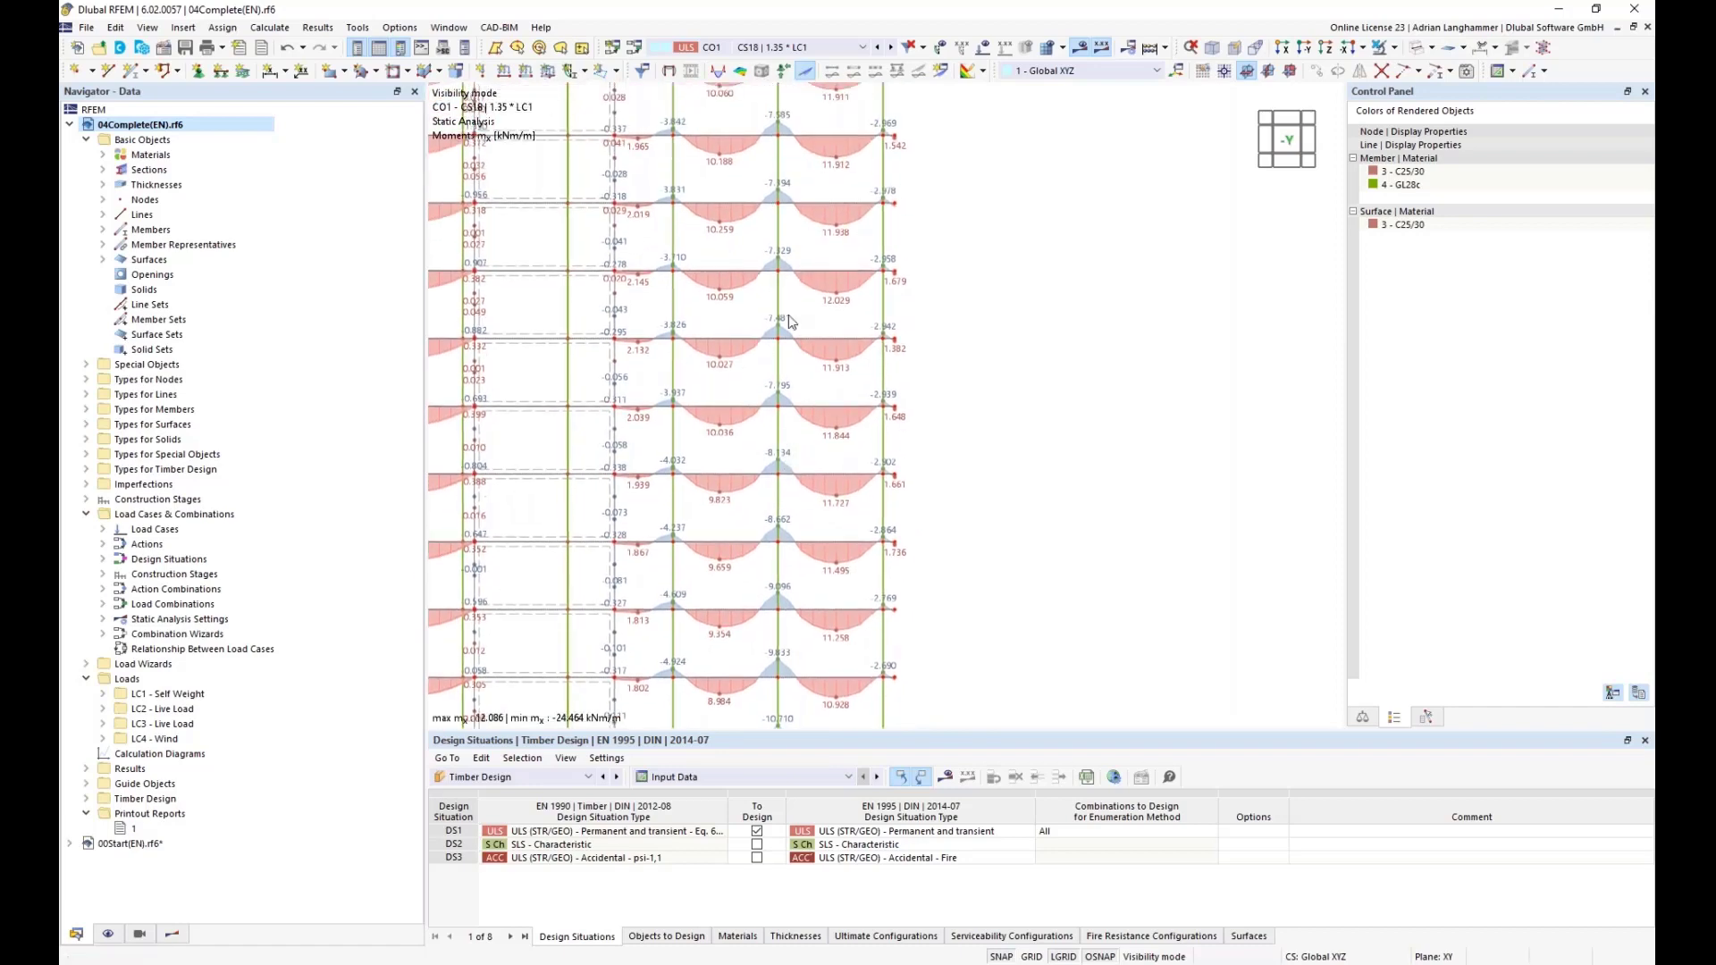
{"action": "middle_click_drag", "start_coordinate": [788, 320], "coordinate": [800, 573]}
{"action": "scroll", "coordinate": [791, 443], "scroll_direction": "up", "scroll_amount": 2}
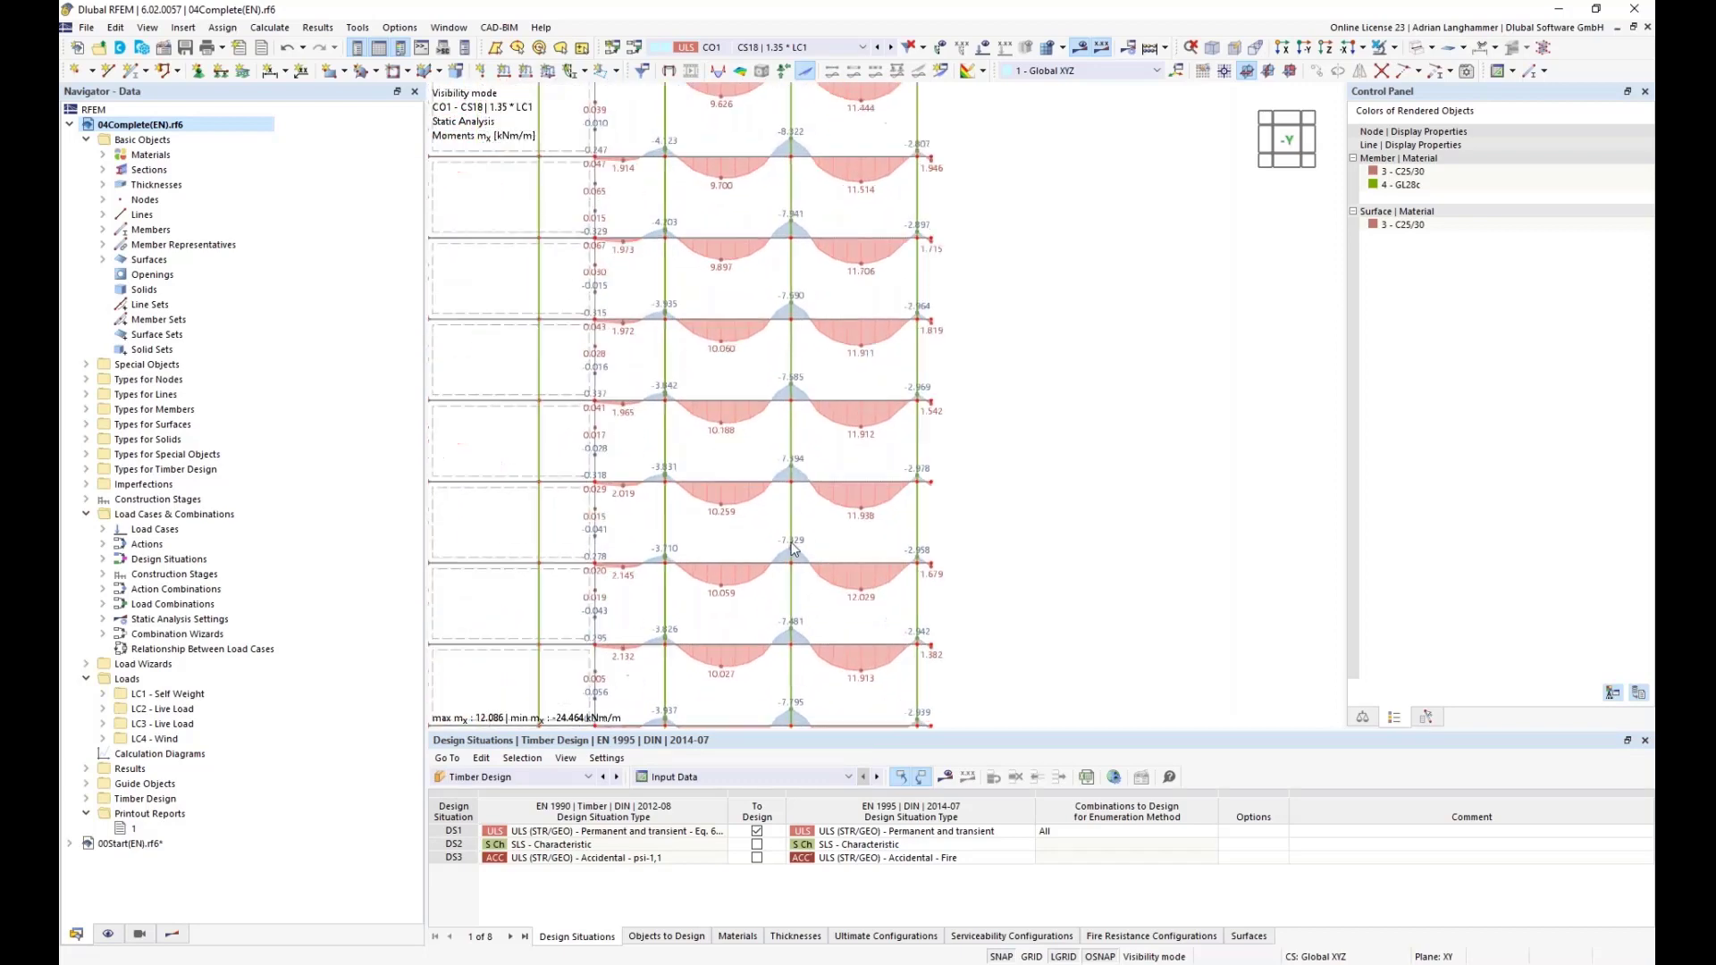
{"action": "middle_click_drag", "start_coordinate": [795, 386], "coordinate": [788, 644]}
{"action": "middle_click_drag", "start_coordinate": [788, 203], "coordinate": [787, 347]}
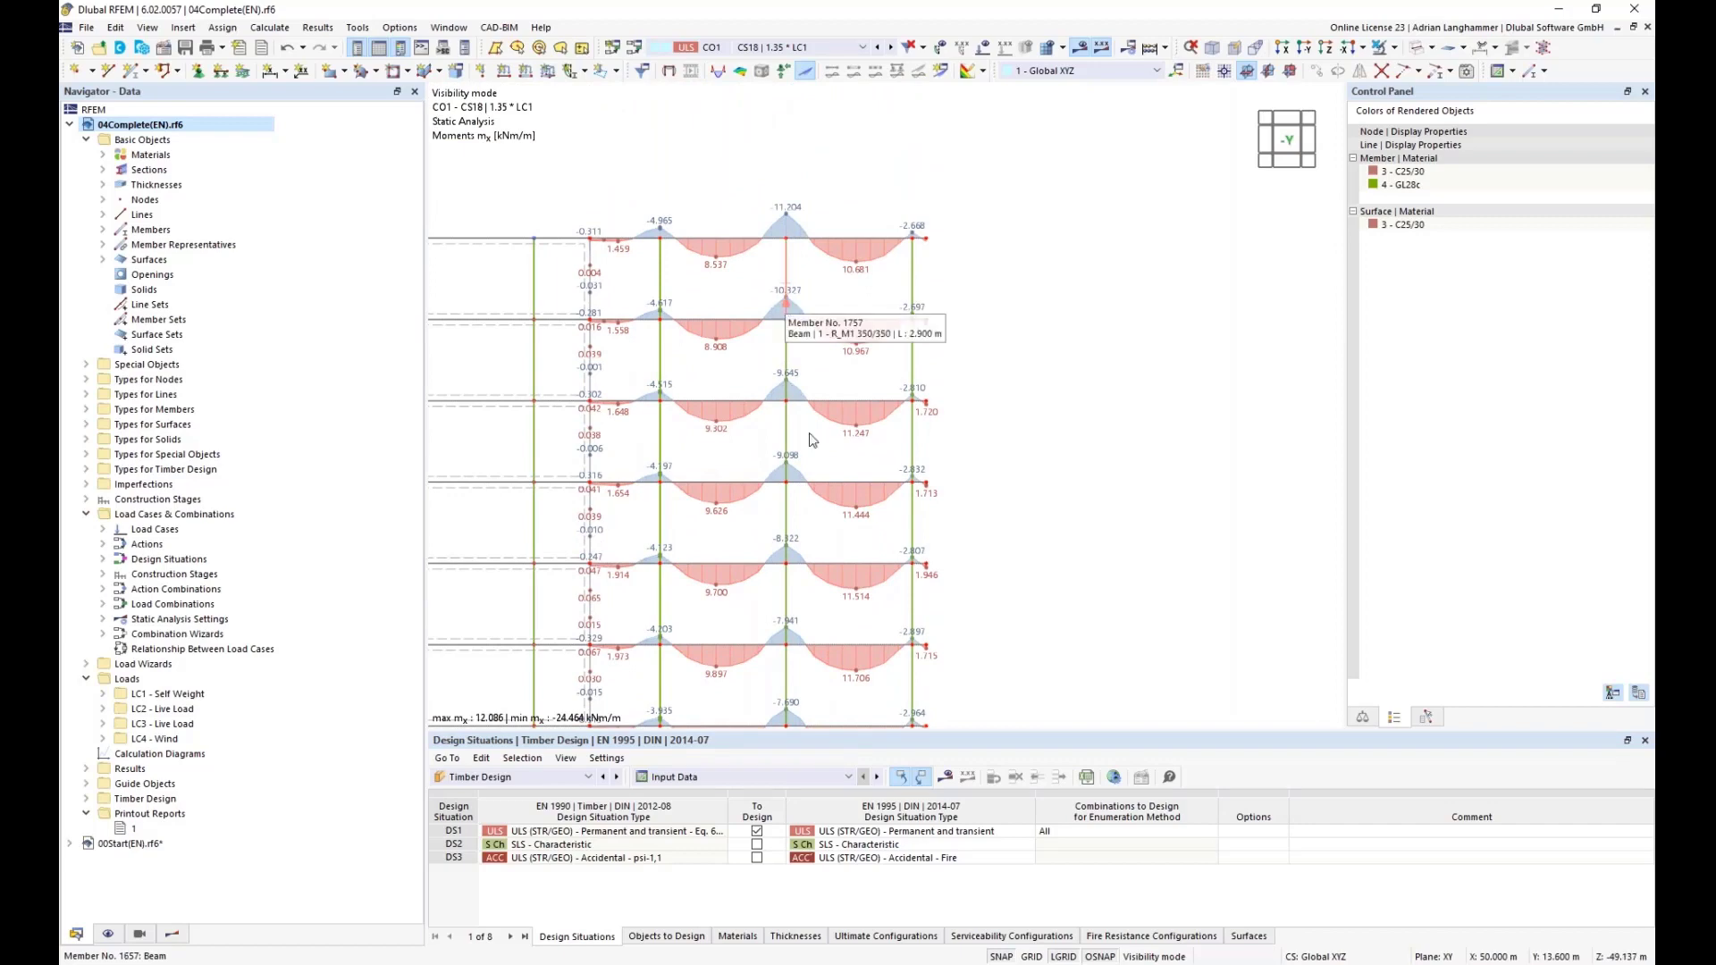
{"action": "middle_click_drag", "start_coordinate": [817, 517], "coordinate": [908, 319]}
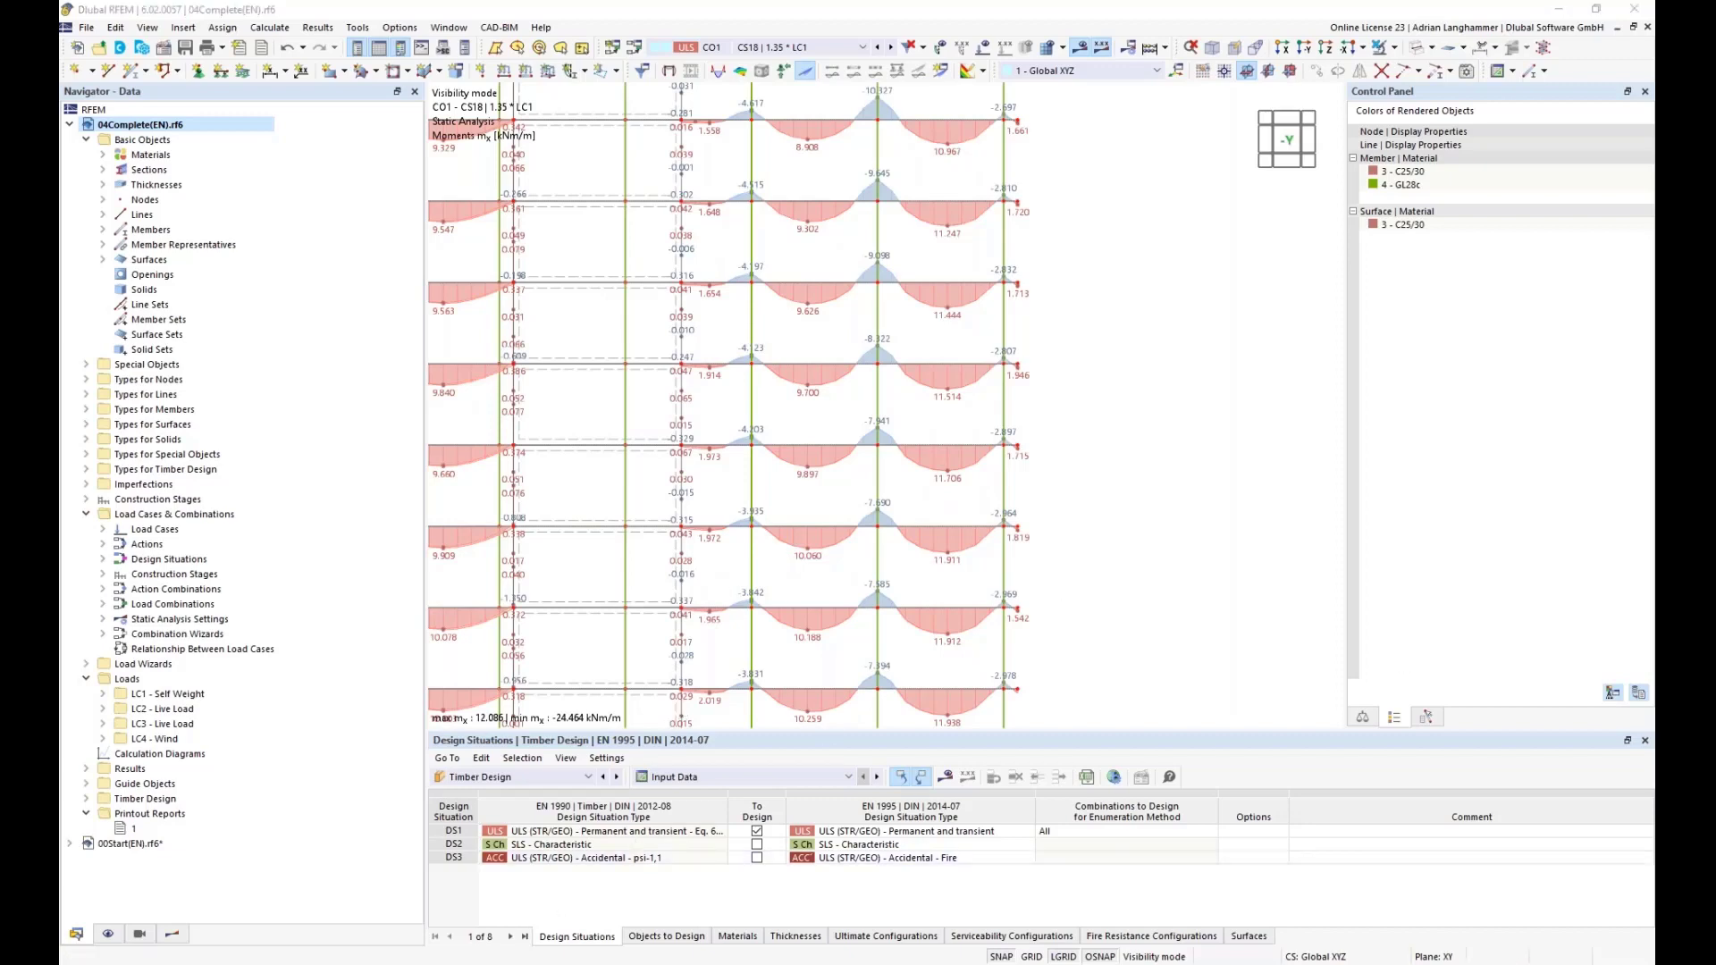
Compare the CO1 mx moments without and including construction stages on the presentation slide, and return to the completed model's moment diagrams in RFEM.
{"action": "key", "text": "alt+Tab"}
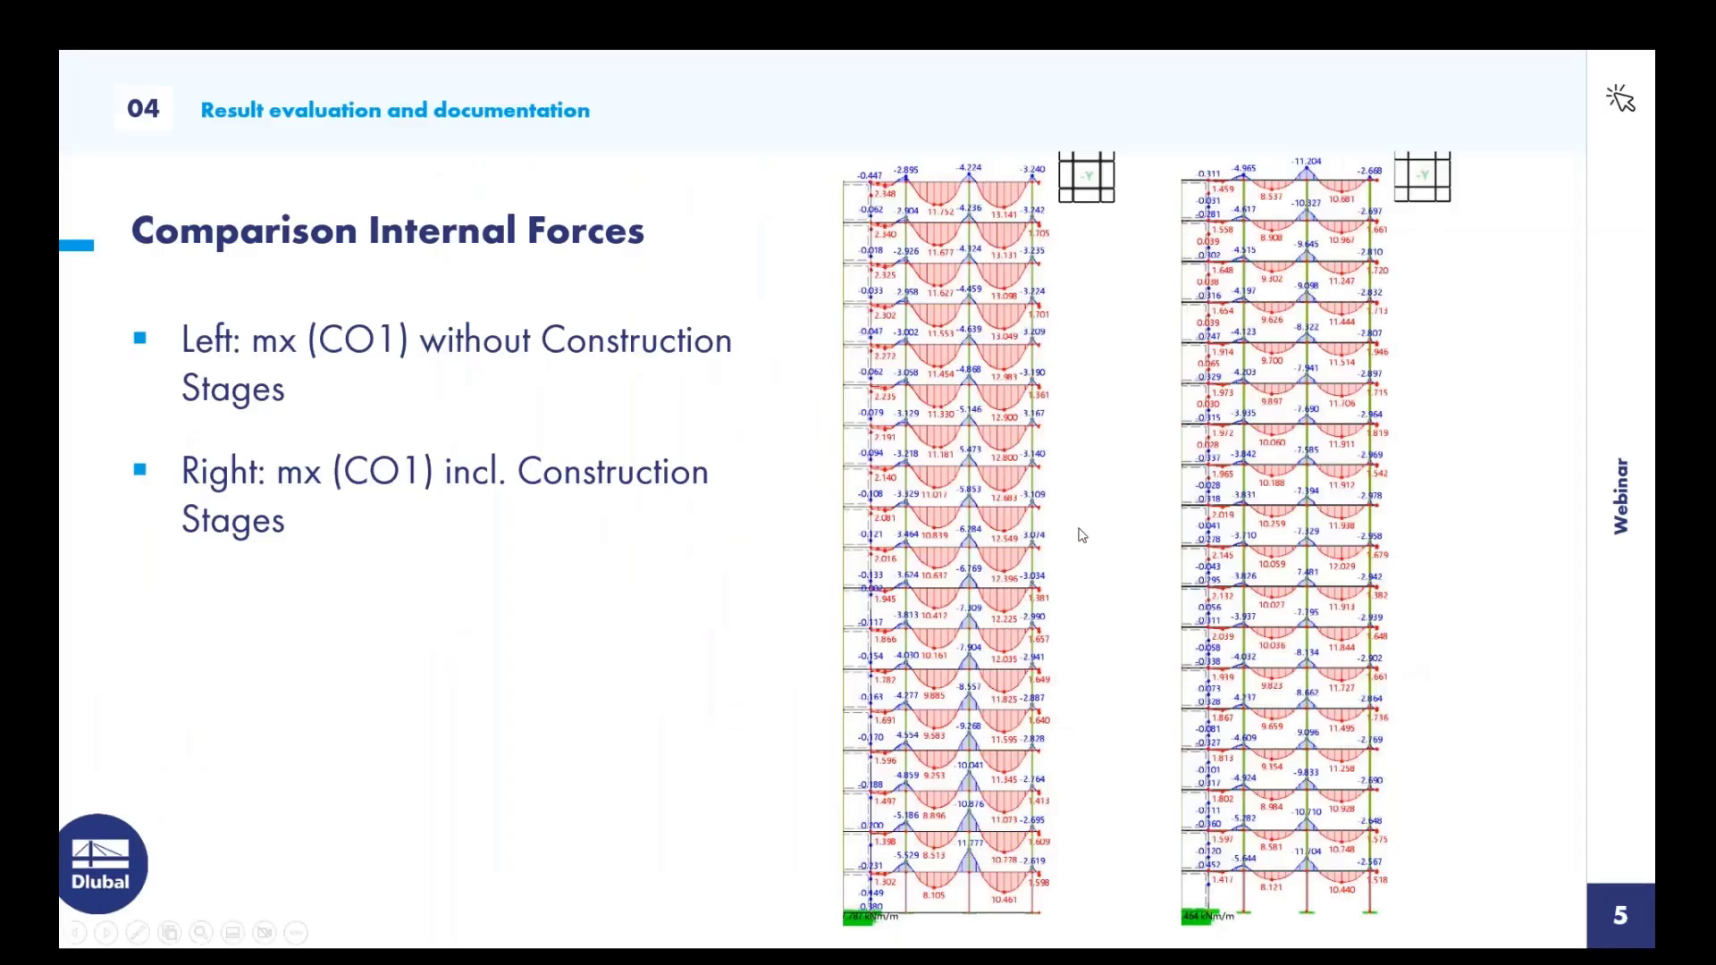
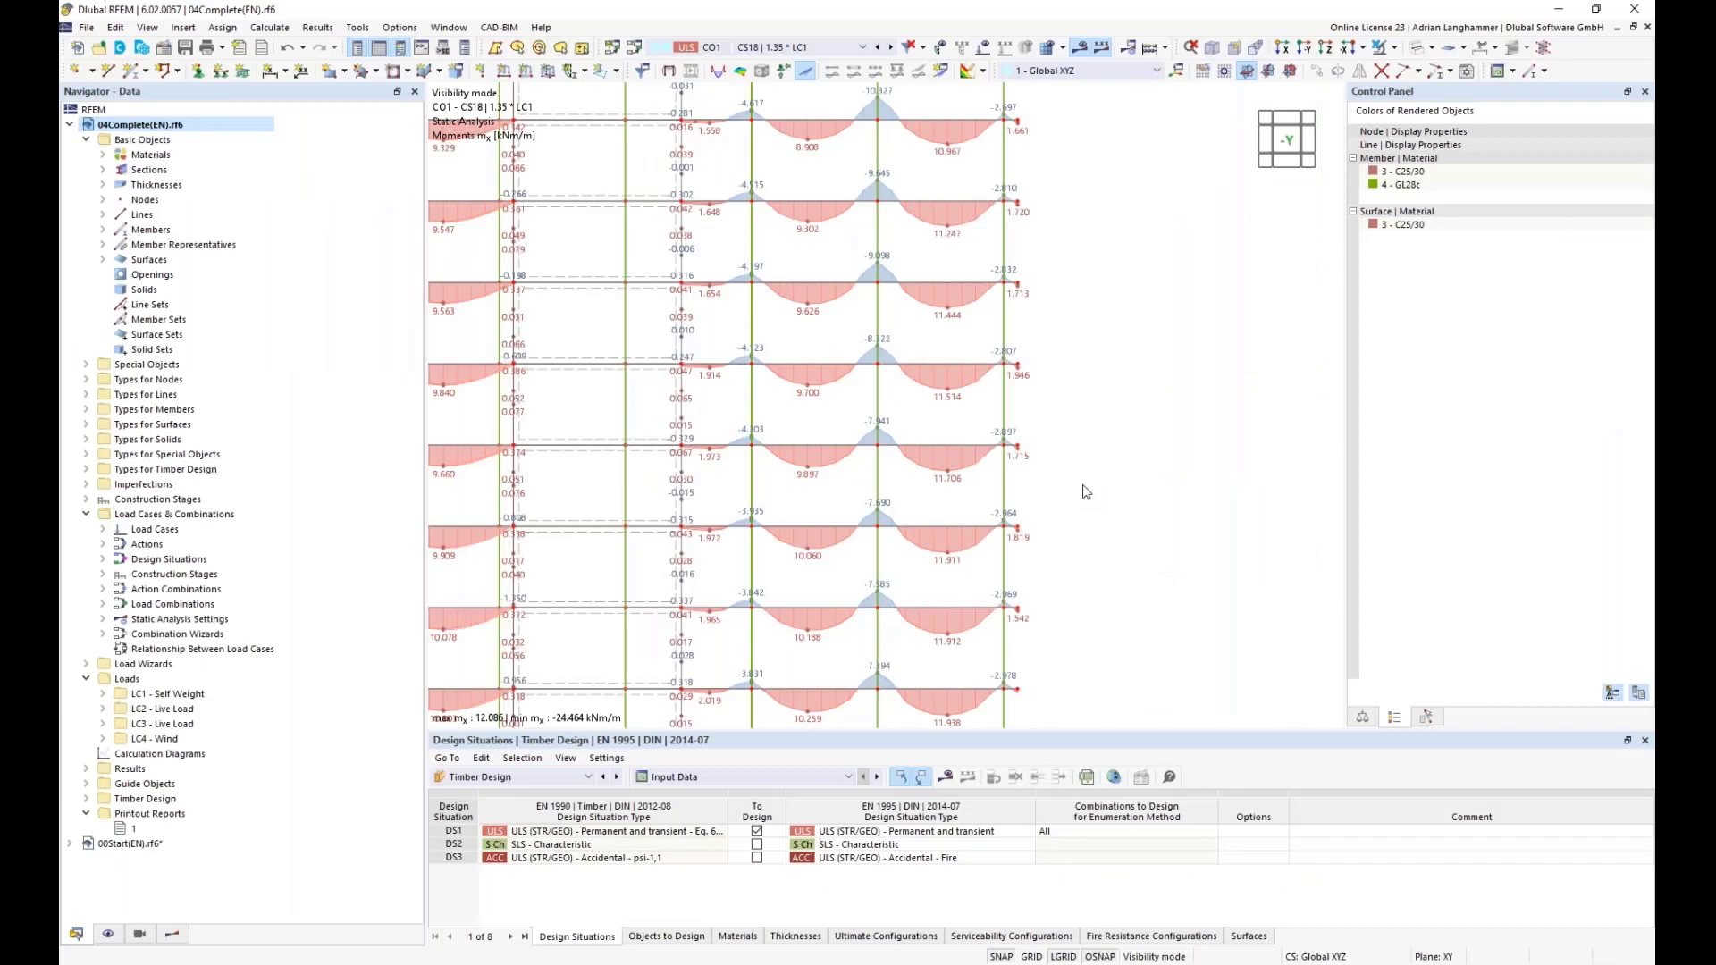
{"action": "scroll", "coordinate": [1086, 492], "scroll_direction": "down", "scroll_amount": 2}
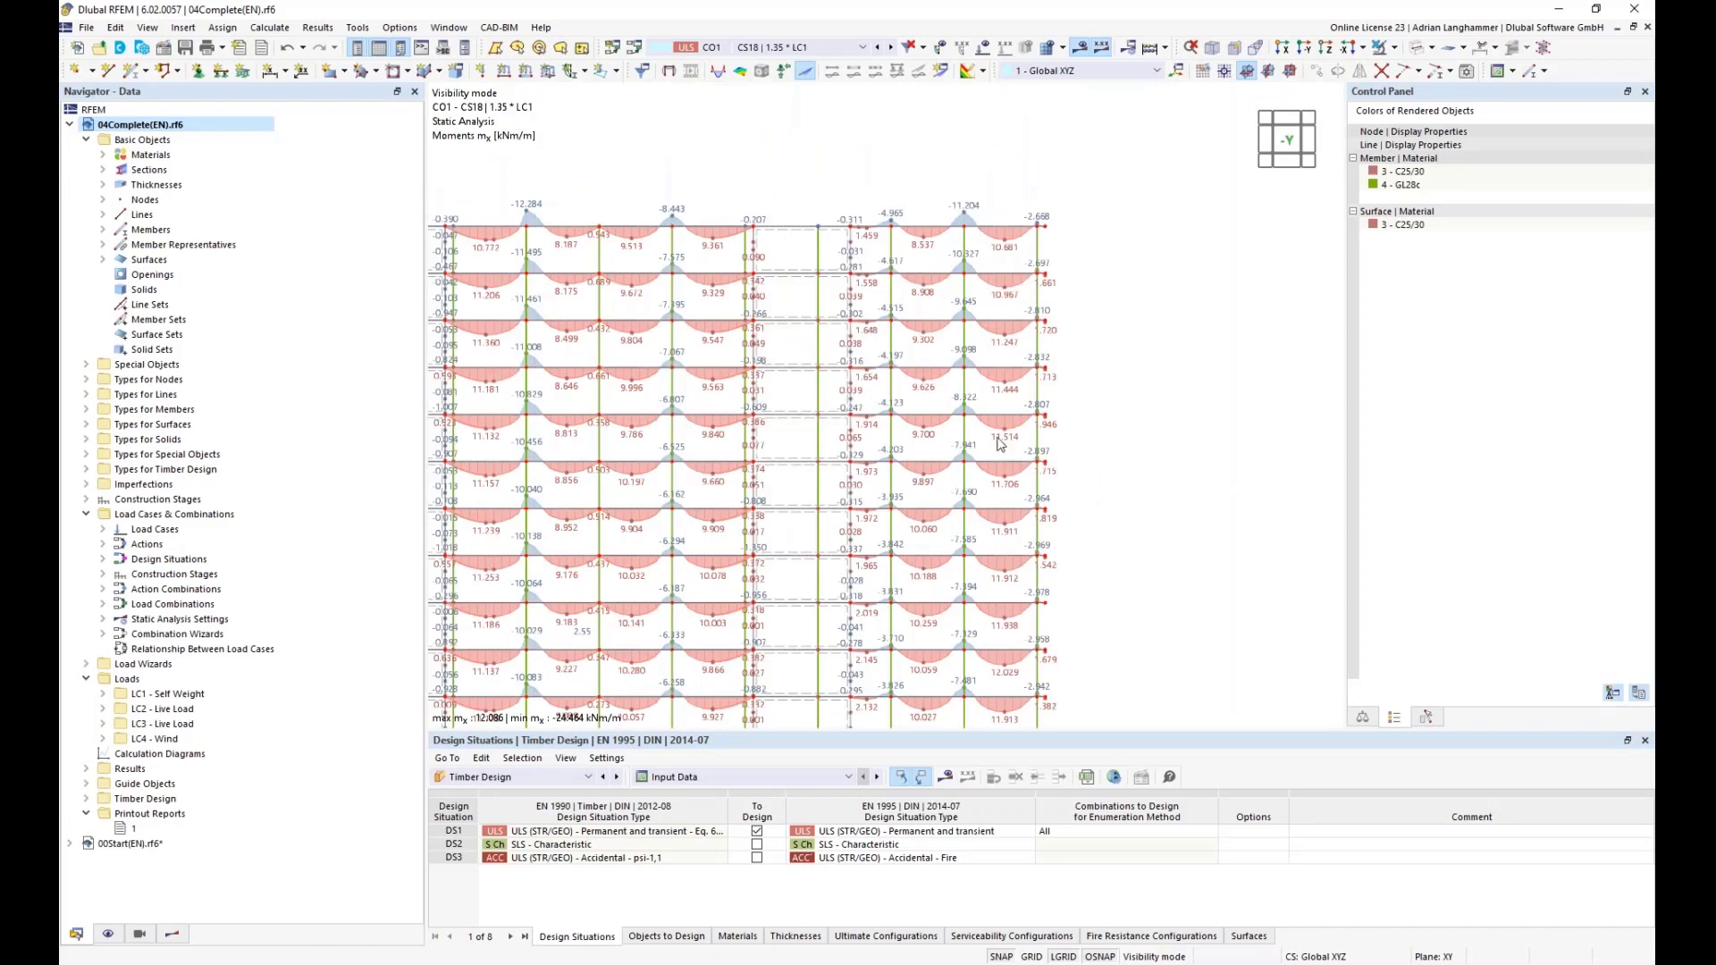
{"action": "scroll", "coordinate": [1076, 459], "scroll_direction": "down", "scroll_amount": 3}
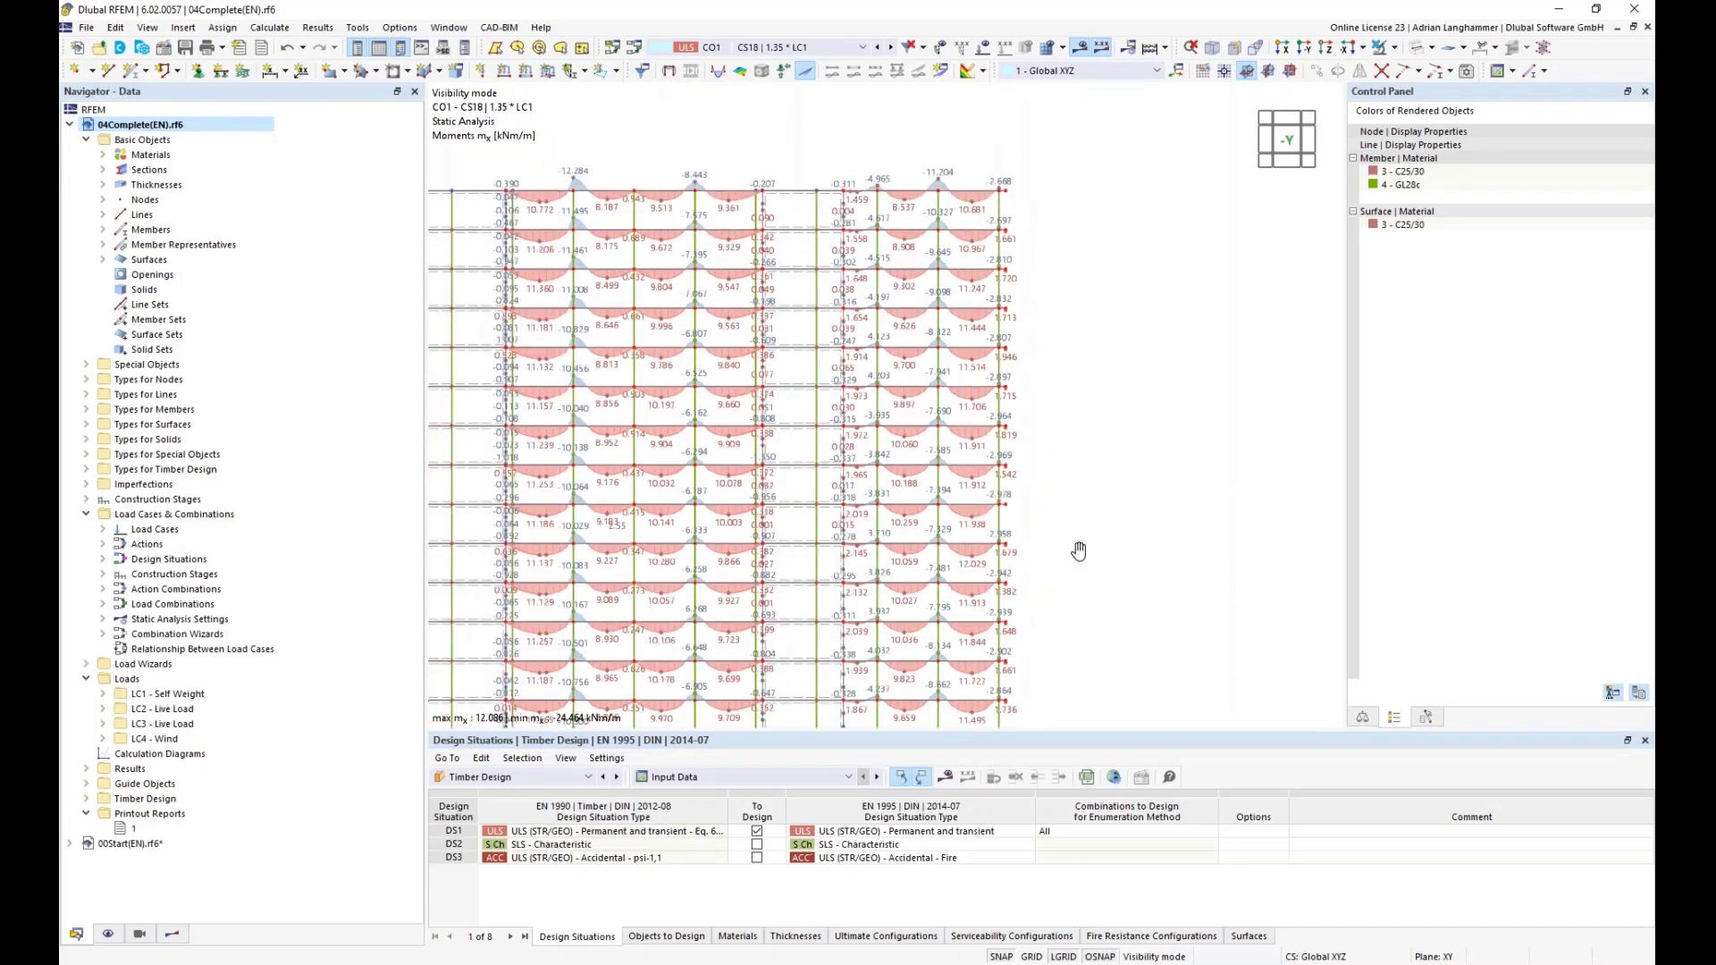
Inspect the CO1 mx moment diagrams over the full building height, between the supports and the top floor.
{"action": "middle_click_drag", "start_coordinate": [1081, 548], "coordinate": [1045, 464]}
{"action": "scroll", "coordinate": [917, 670], "scroll_direction": "down", "scroll_amount": 2, "text": "ctrl"}
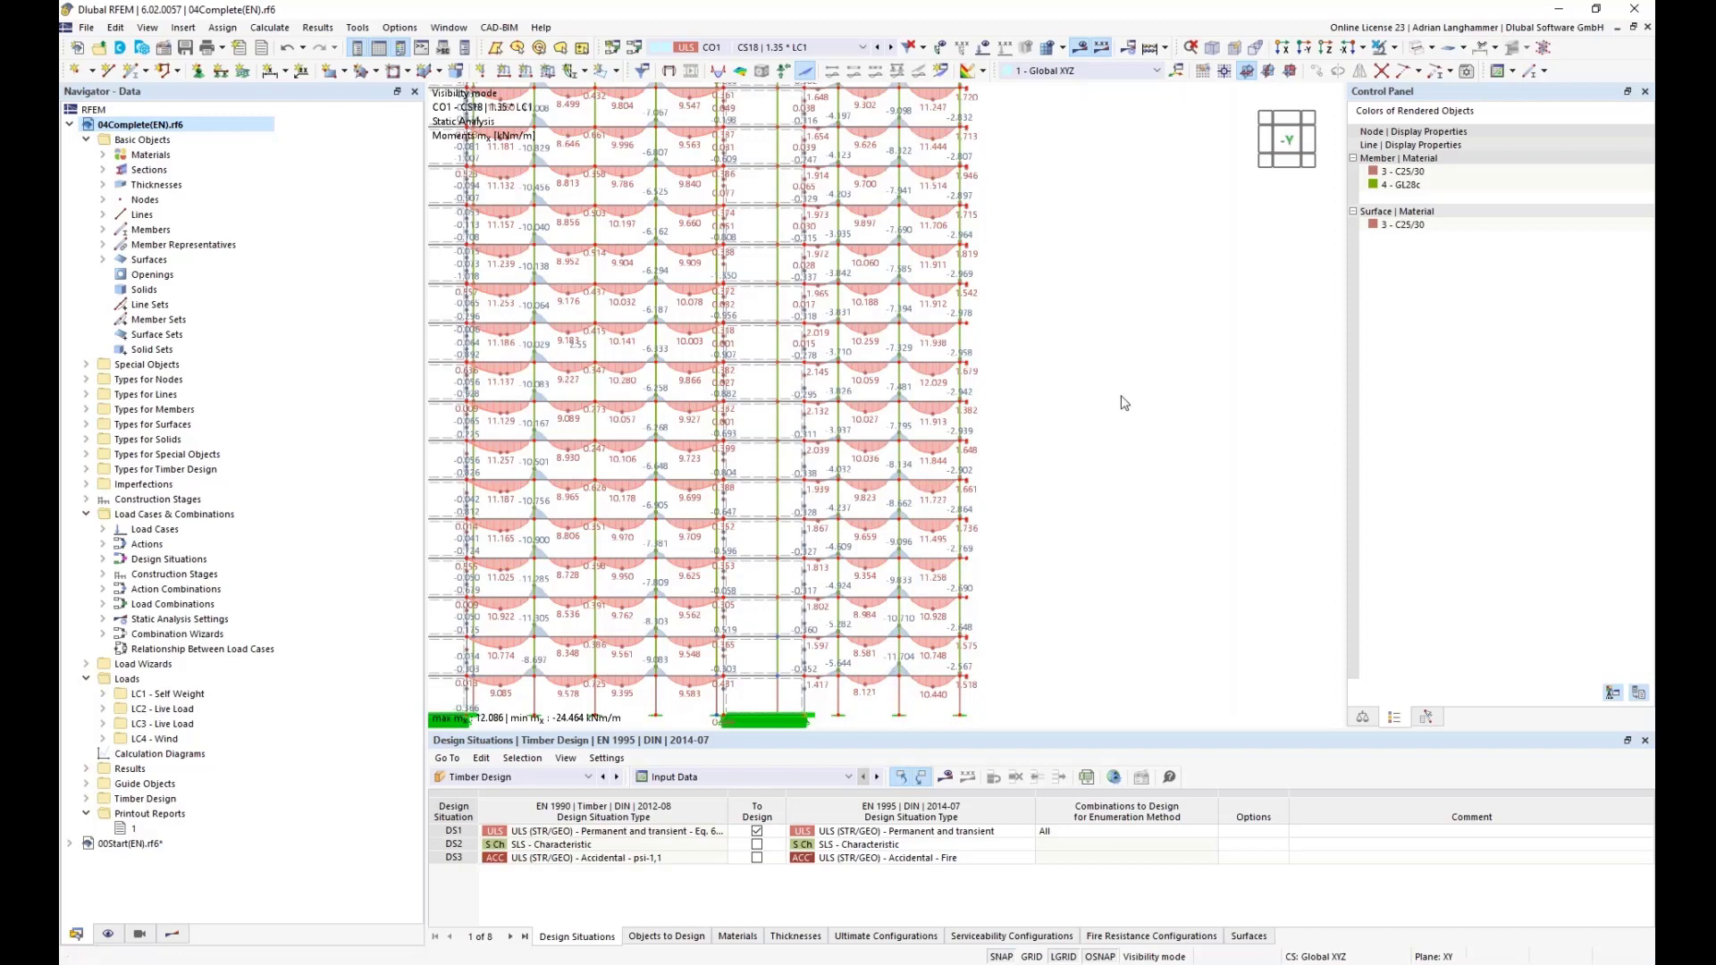
{"action": "scroll", "coordinate": [1119, 454], "scroll_direction": "up", "scroll_amount": 3, "text": "ctrl"}
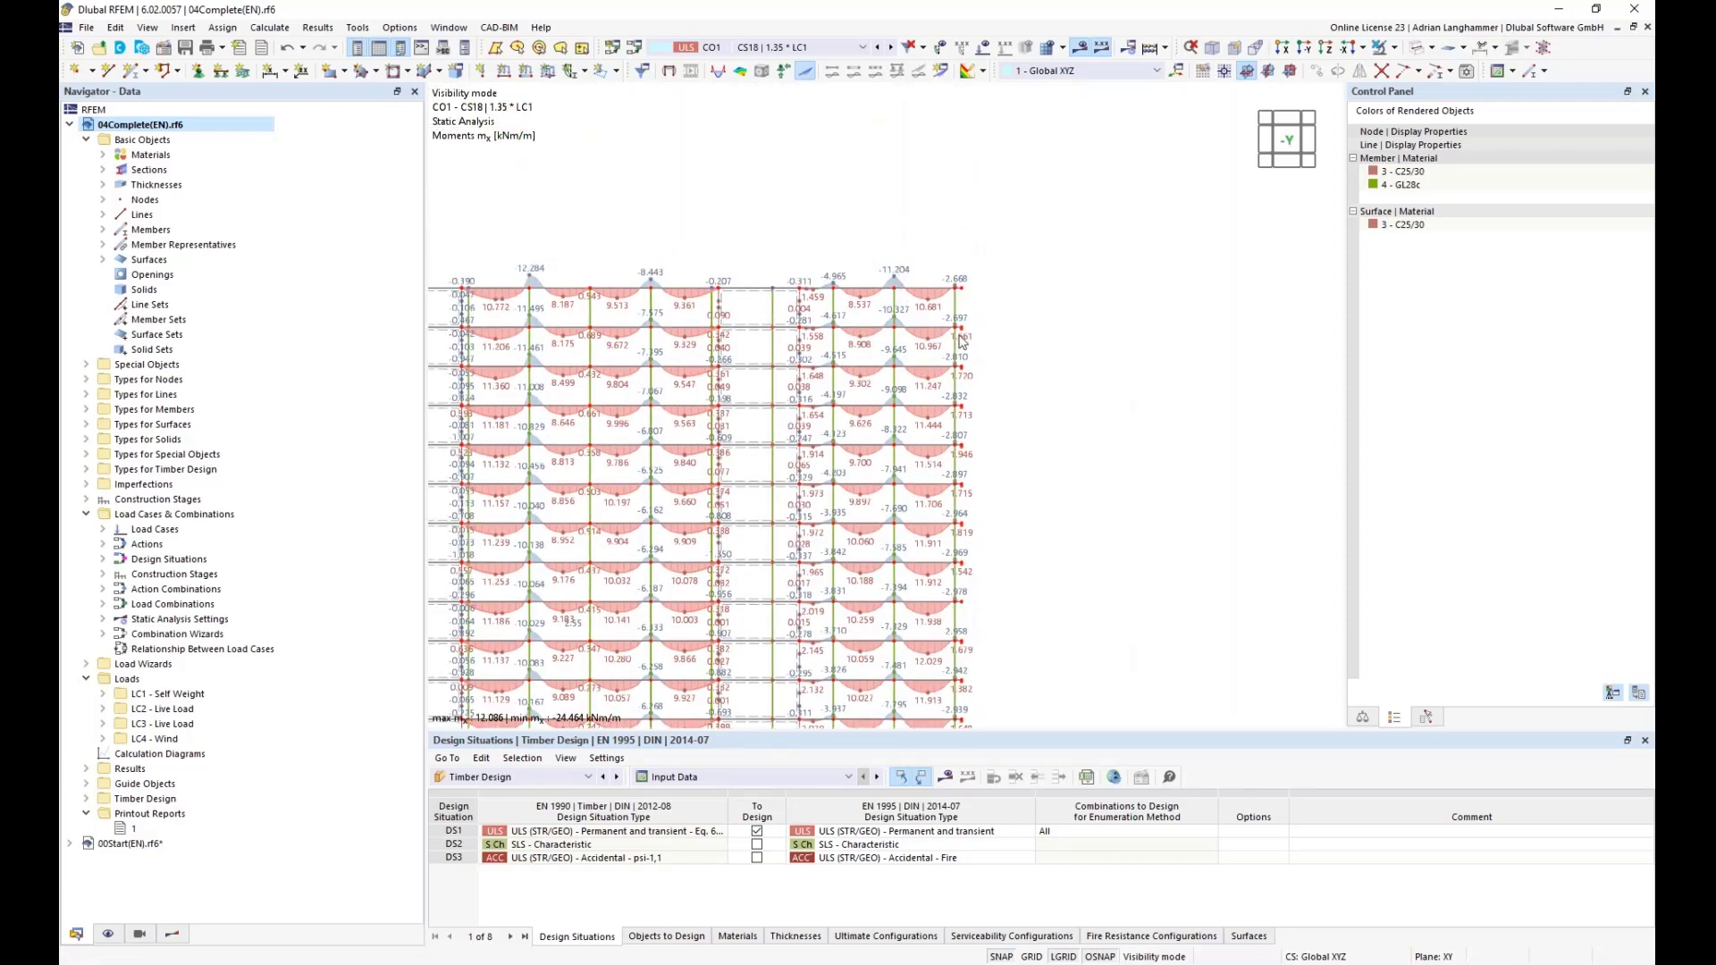
{"action": "scroll", "coordinate": [1091, 548], "scroll_direction": "down", "scroll_amount": 2, "text": "ctrl"}
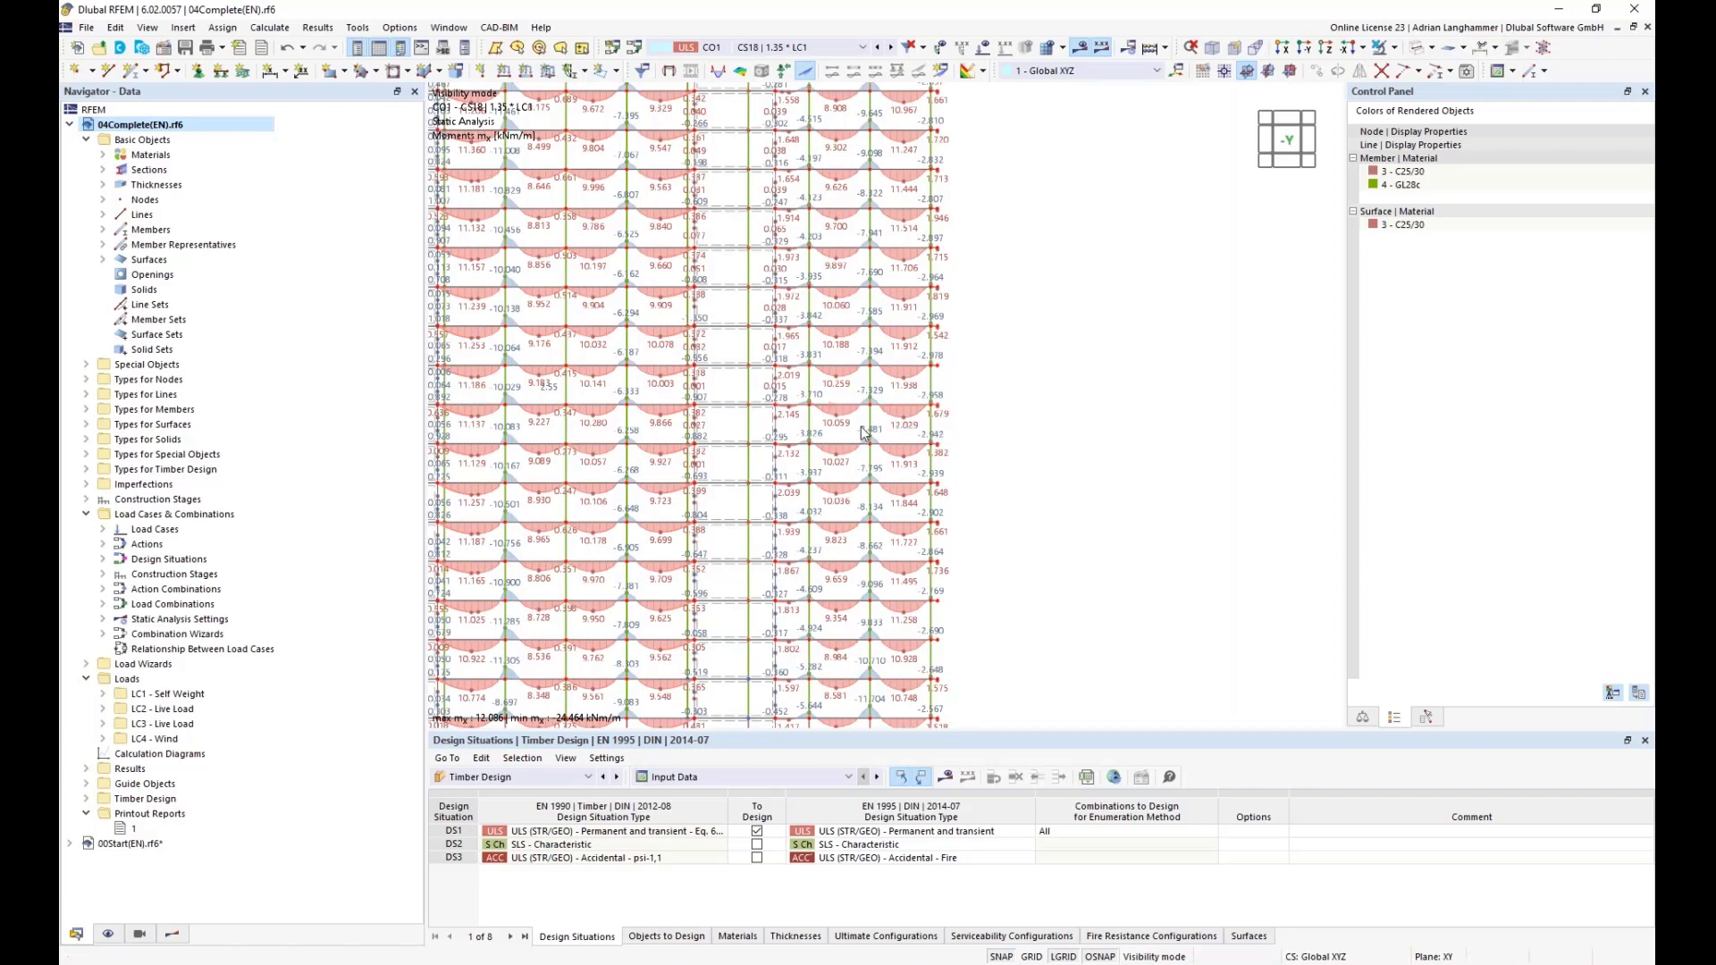
{"action": "middle_click_drag", "start_coordinate": [929, 386], "coordinate": [1013, 525]}
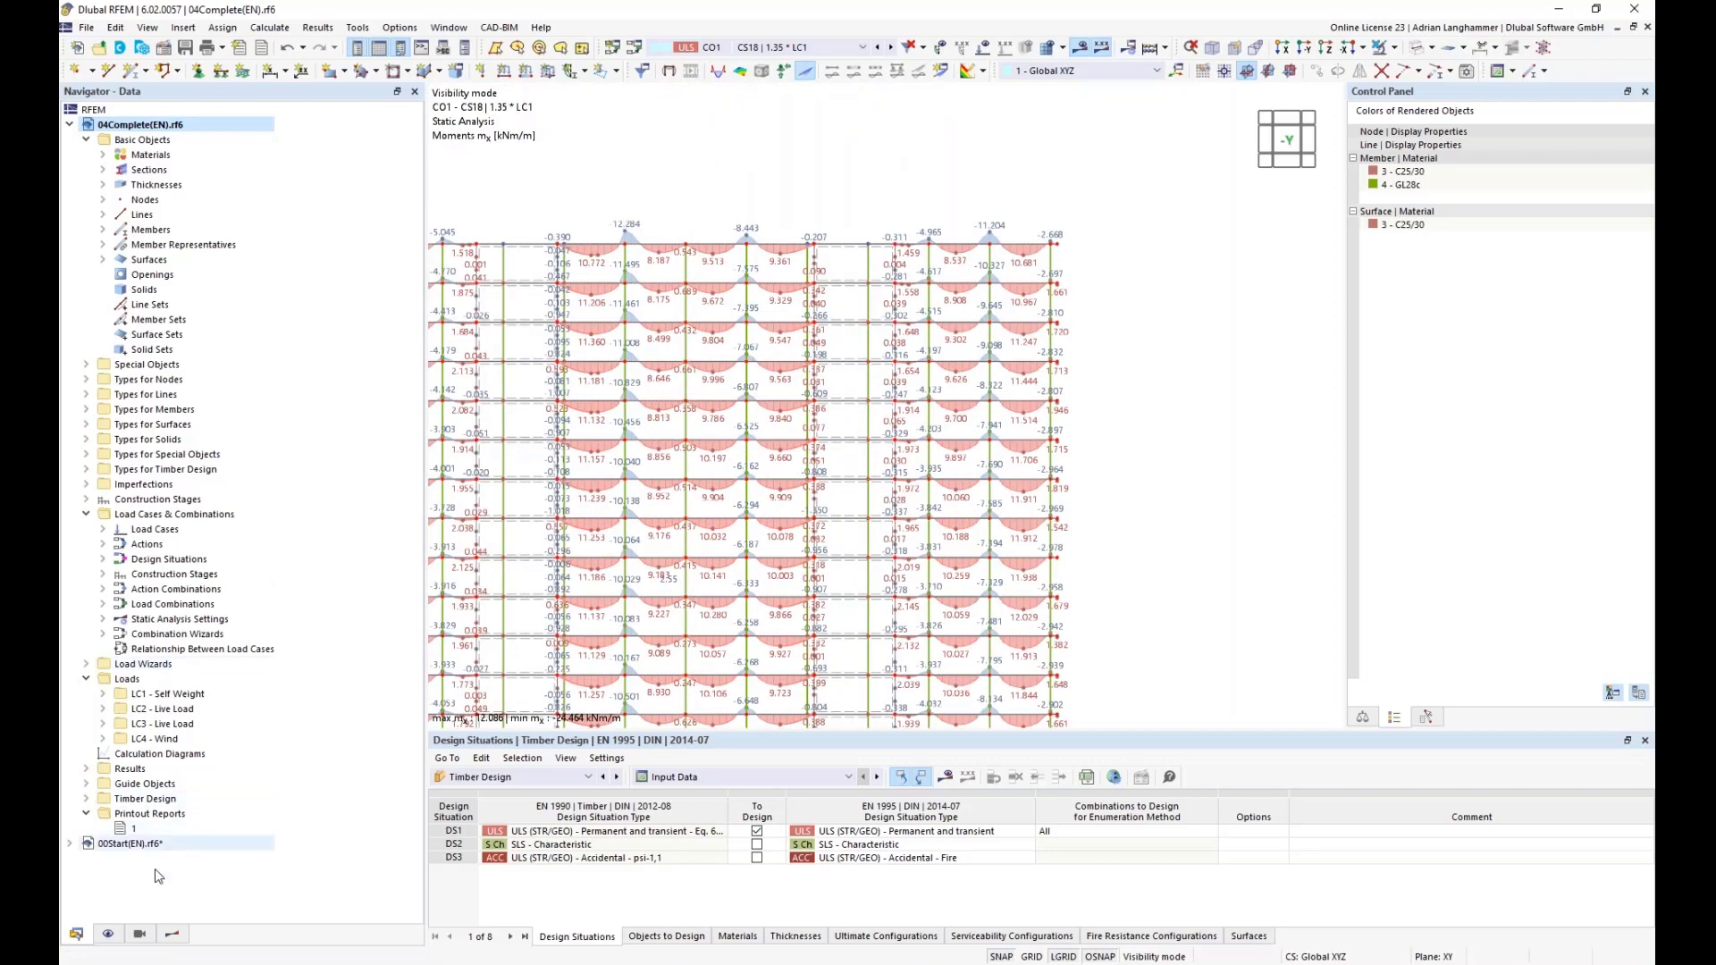
Hide the result sections and display the members' axial forces N for CO1.
{"action": "left_click", "coordinate": [172, 934]}
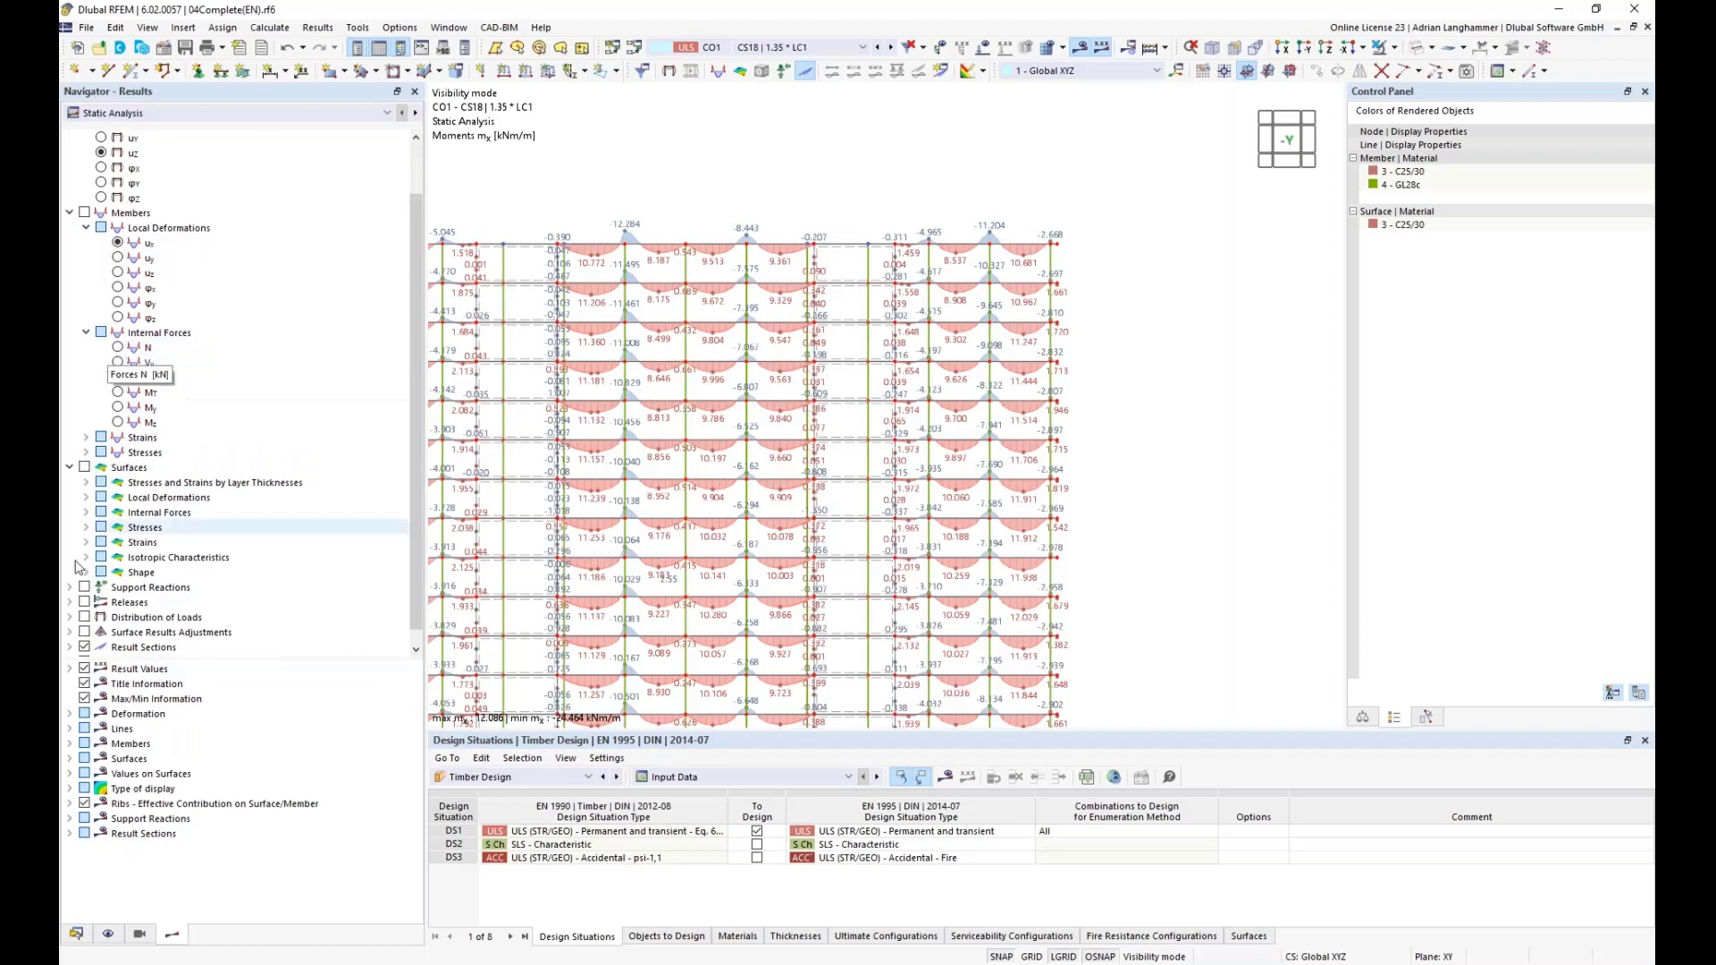
{"action": "left_click", "coordinate": [85, 647]}
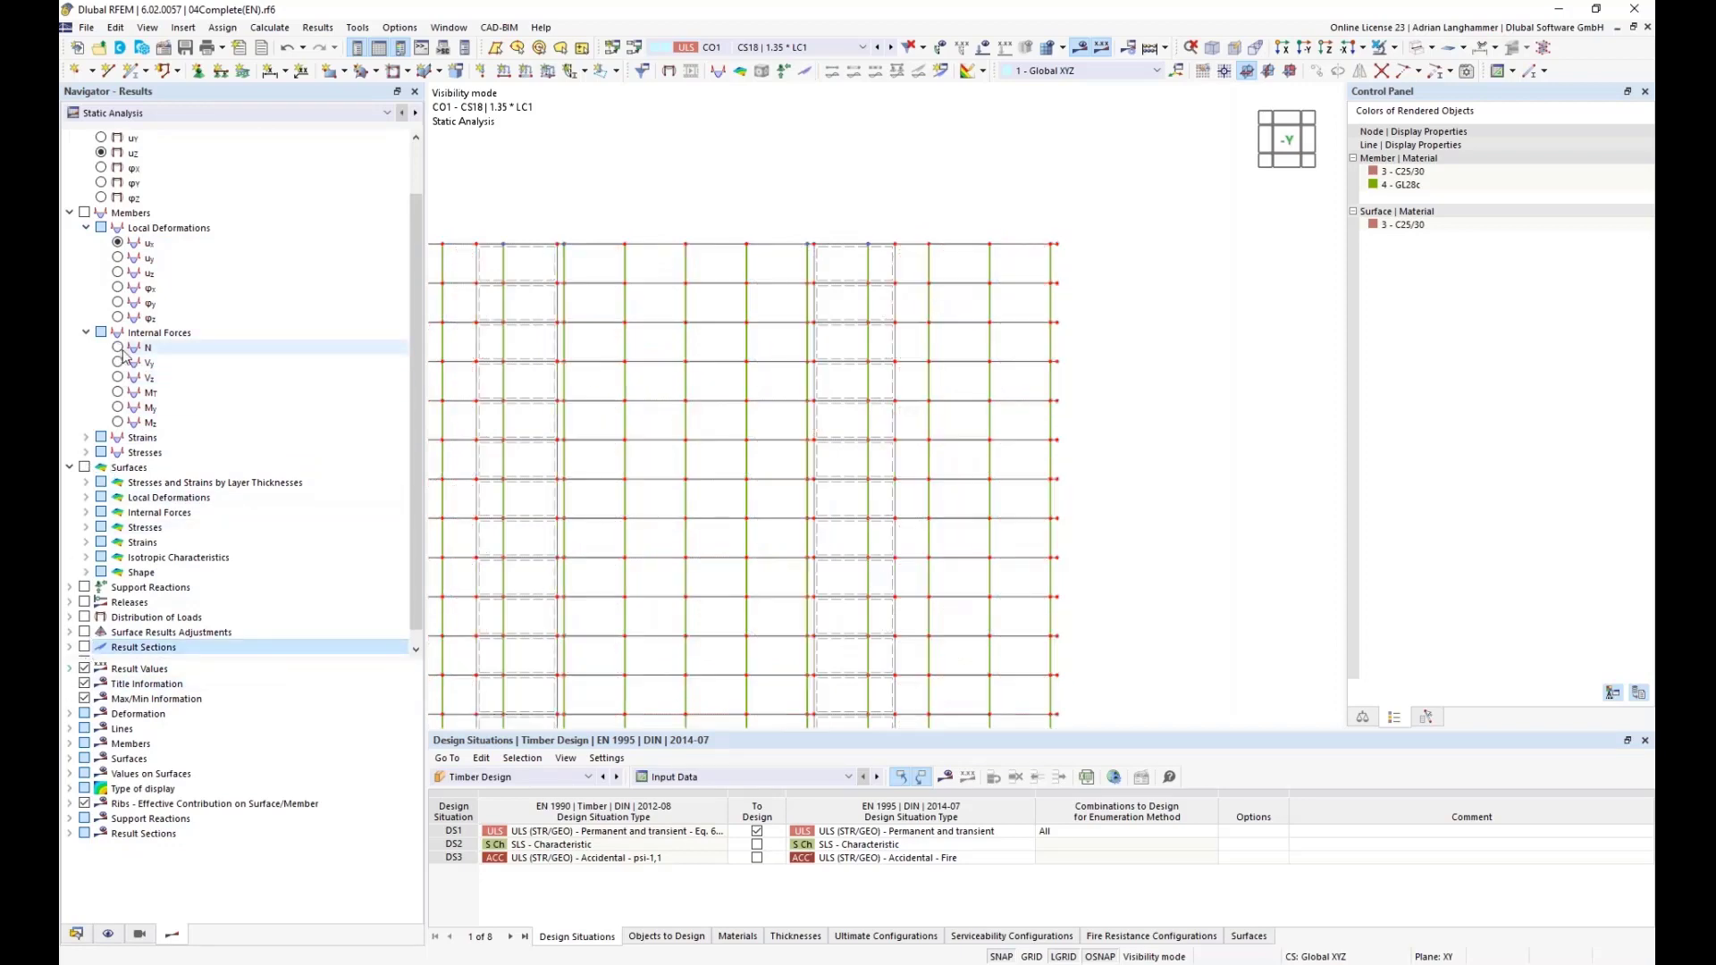
{"action": "left_click", "coordinate": [119, 348]}
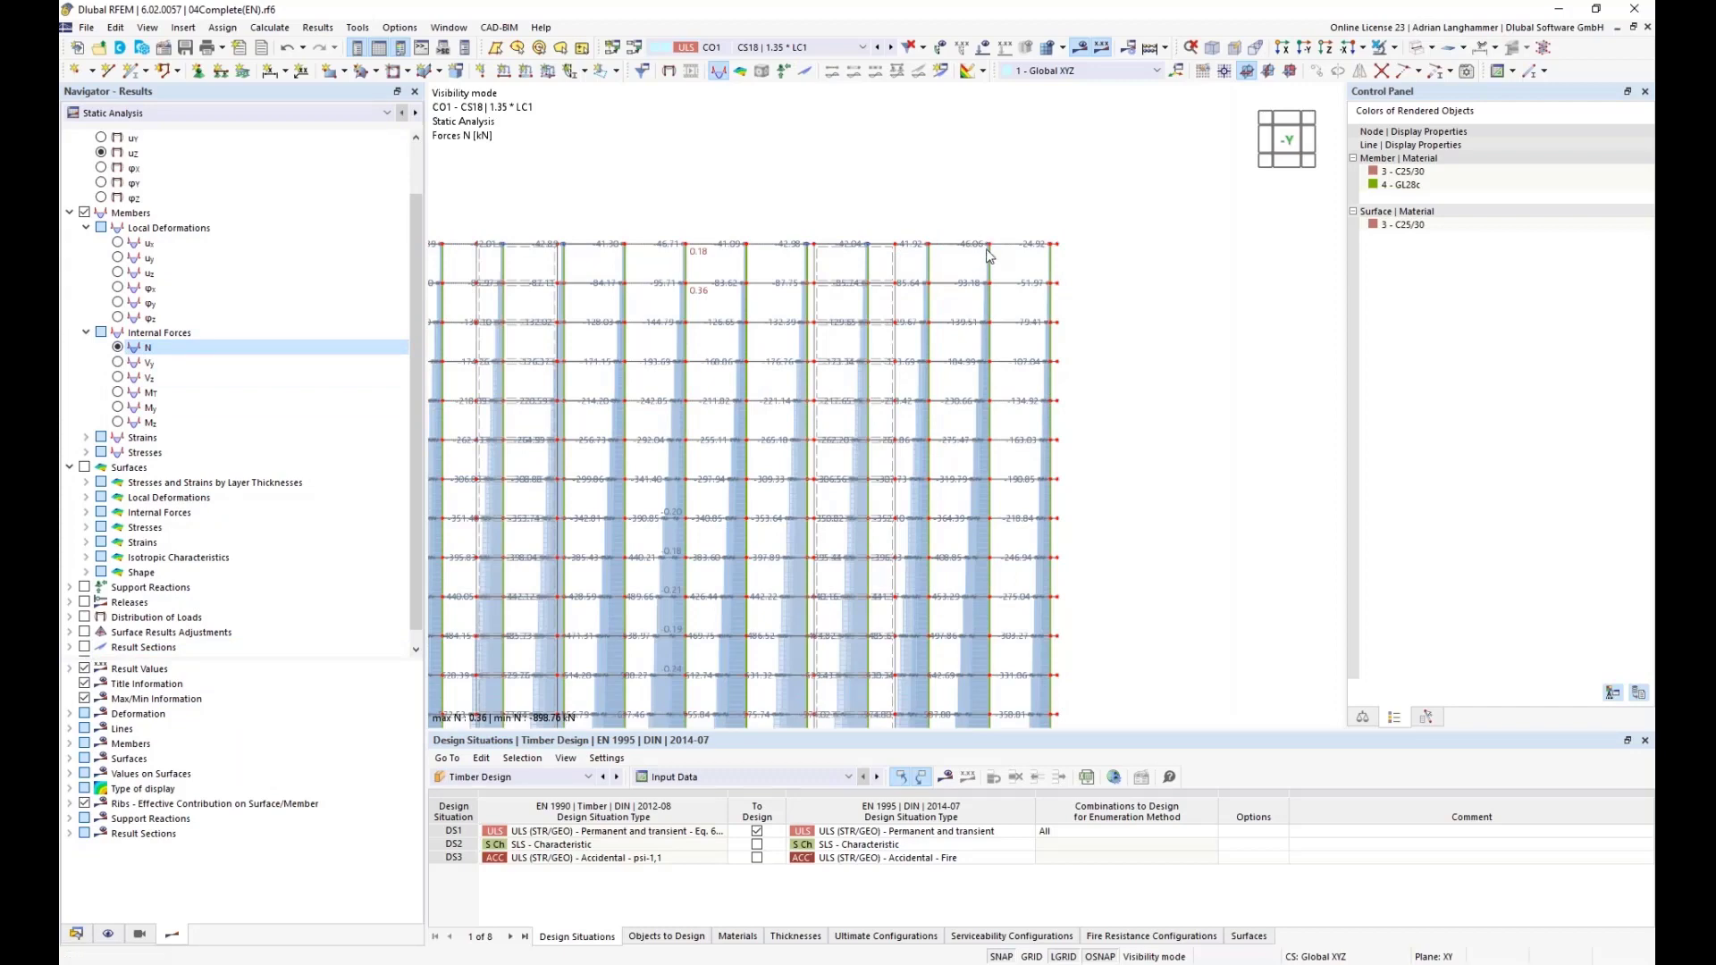
Examine how the CO1 axial forces N in the columns develop from the top floor down to the supports.
{"action": "middle_click_drag", "start_coordinate": [978, 253], "coordinate": [978, 149]}
{"action": "middle_click_drag", "start_coordinate": [985, 454], "coordinate": [954, 188]}
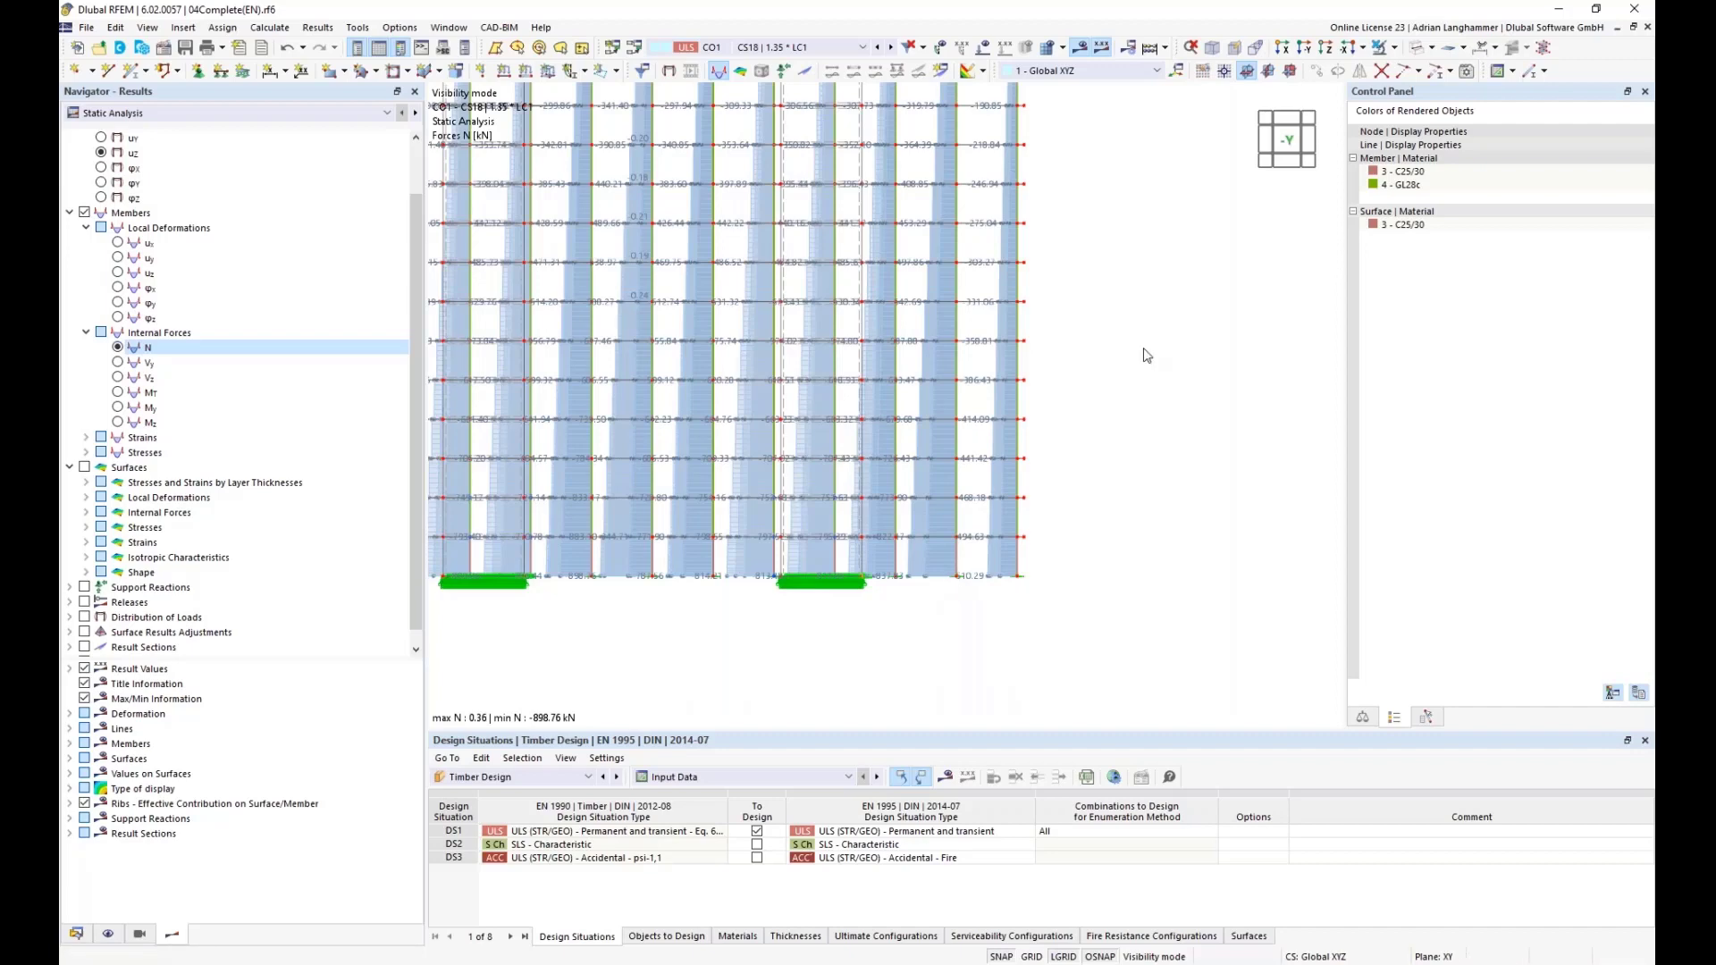
{"action": "middle_click_drag", "start_coordinate": [1145, 352], "coordinate": [1136, 442]}
{"action": "middle_click_drag", "start_coordinate": [1140, 303], "coordinate": [1140, 553]}
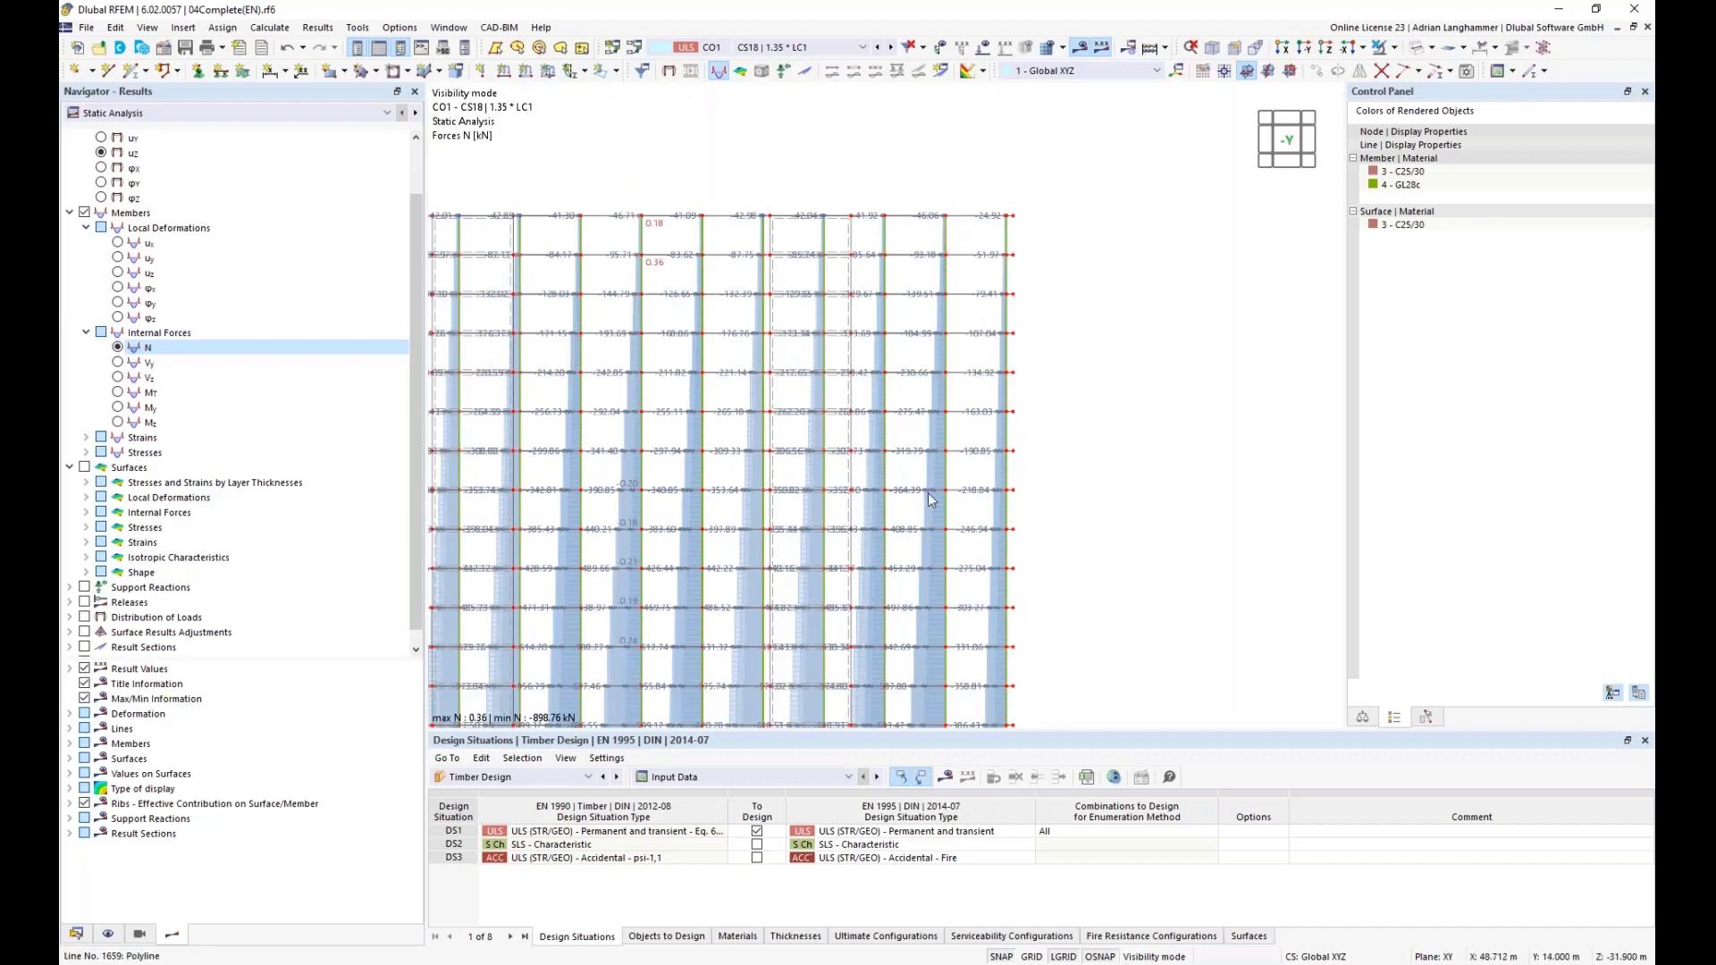
{"action": "middle_click_drag", "start_coordinate": [920, 460], "coordinate": [914, 375]}
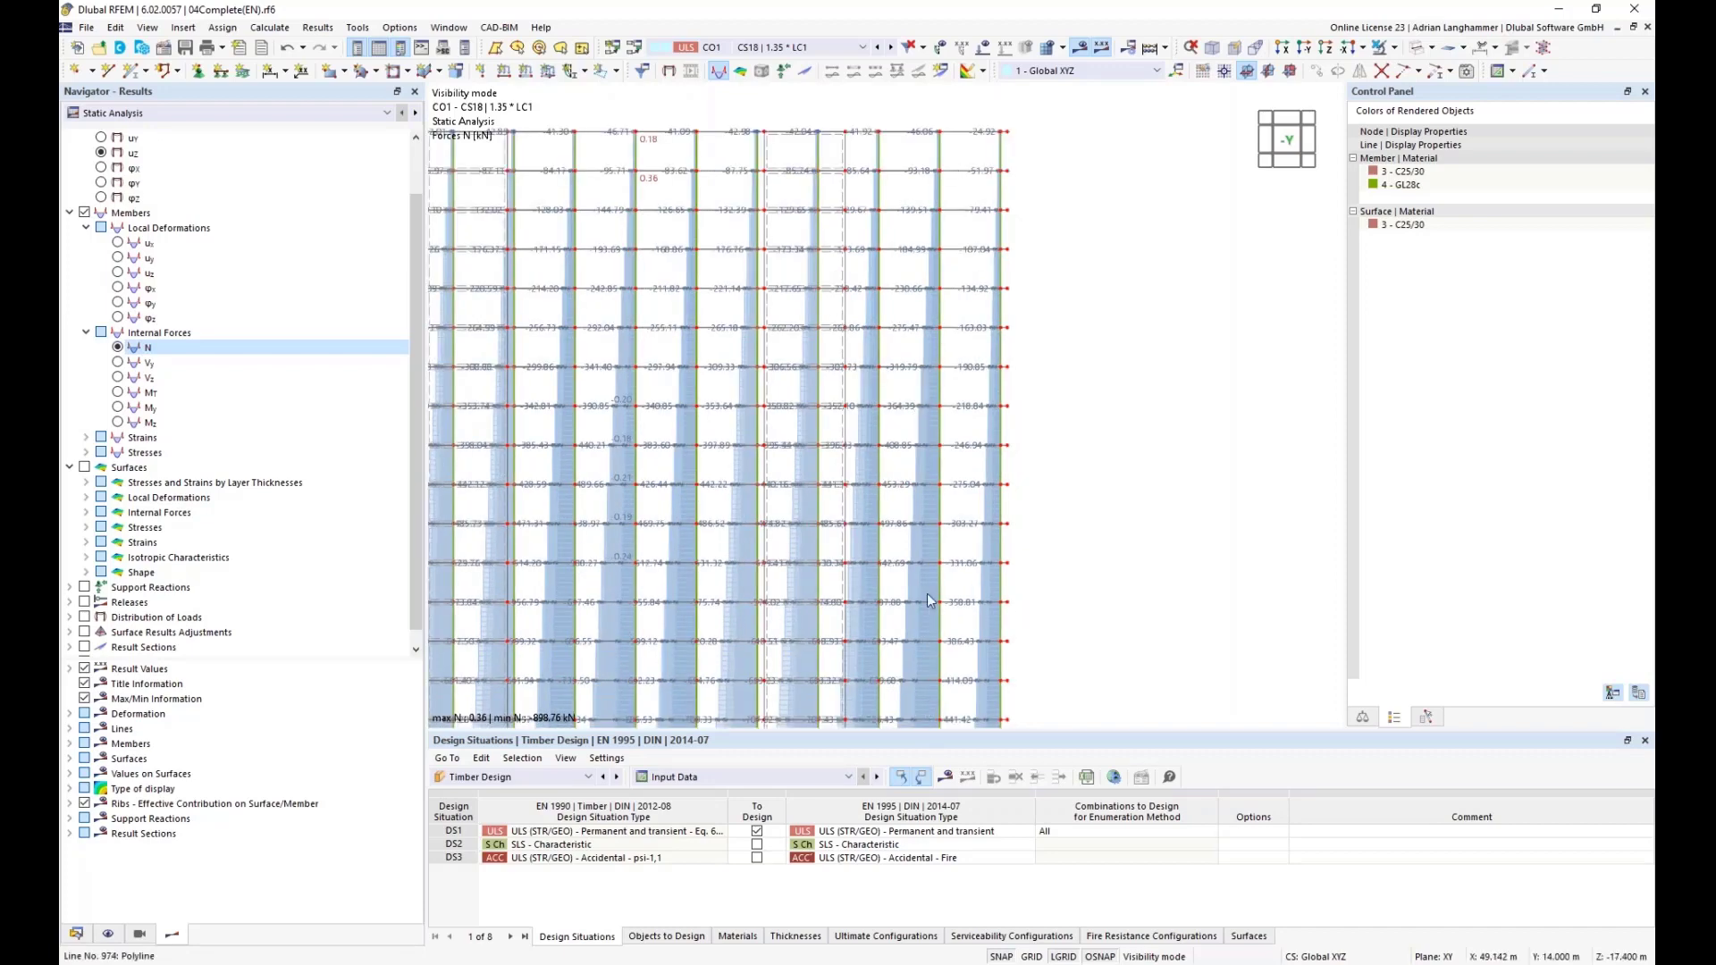
{"action": "scroll", "coordinate": [904, 308], "scroll_direction": "down", "scroll_amount": 2}
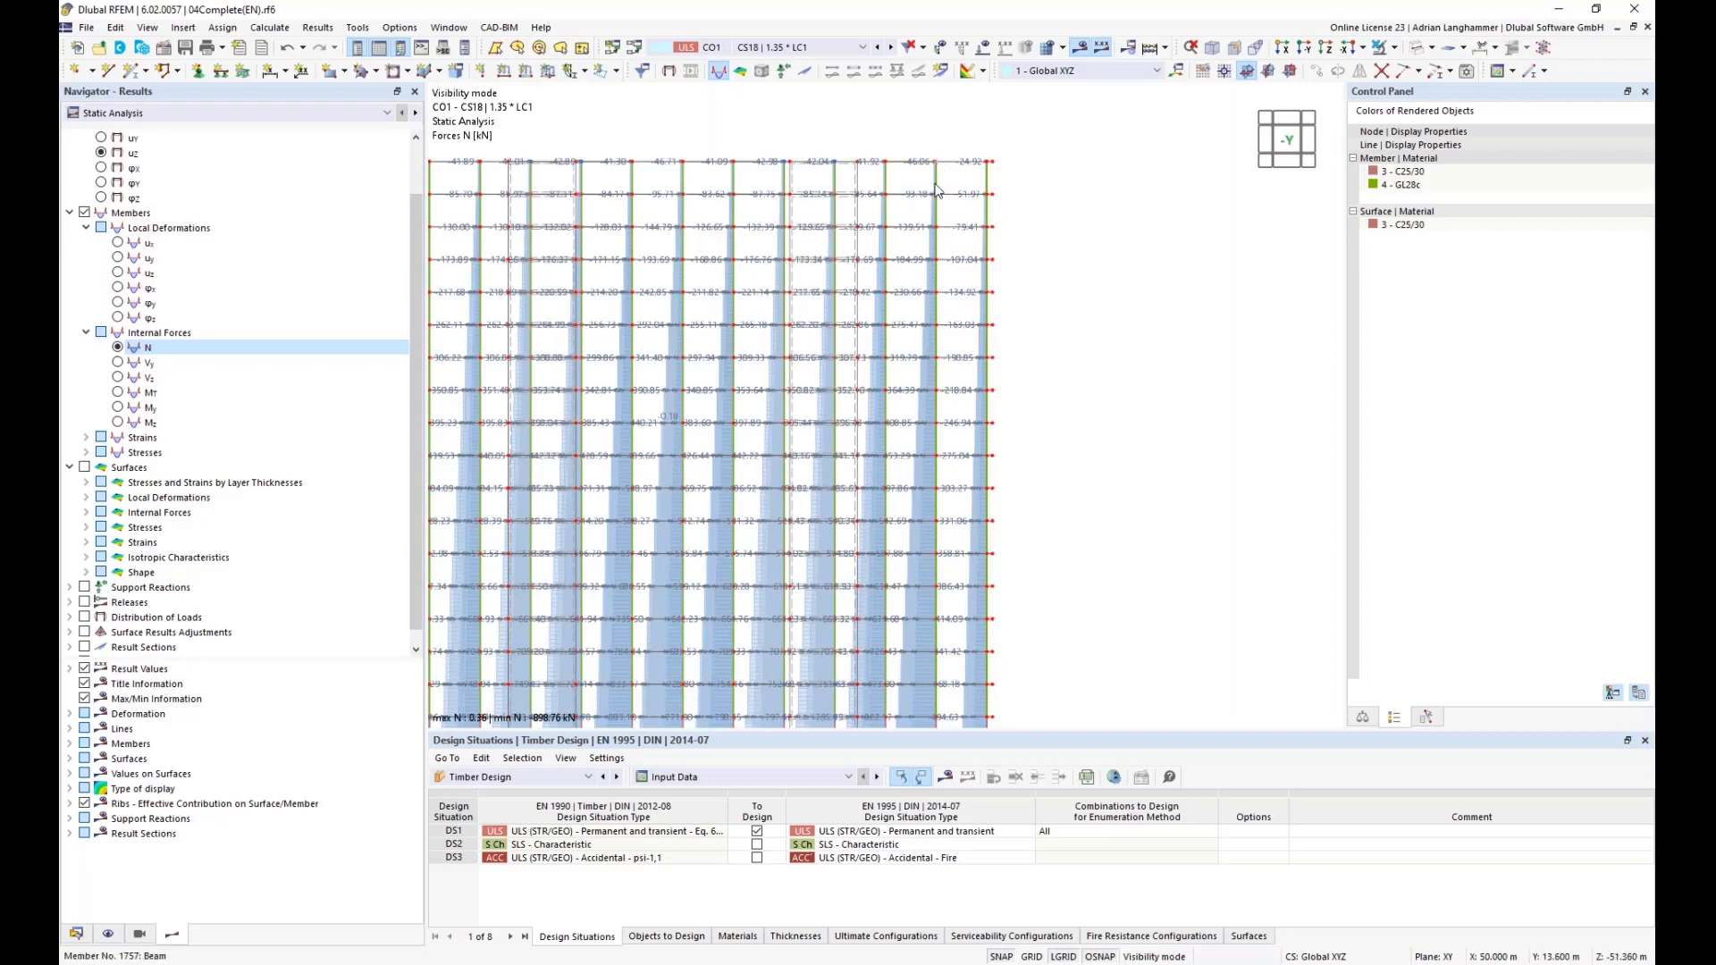
{"action": "middle_click_drag", "start_coordinate": [931, 536], "coordinate": [923, 462]}
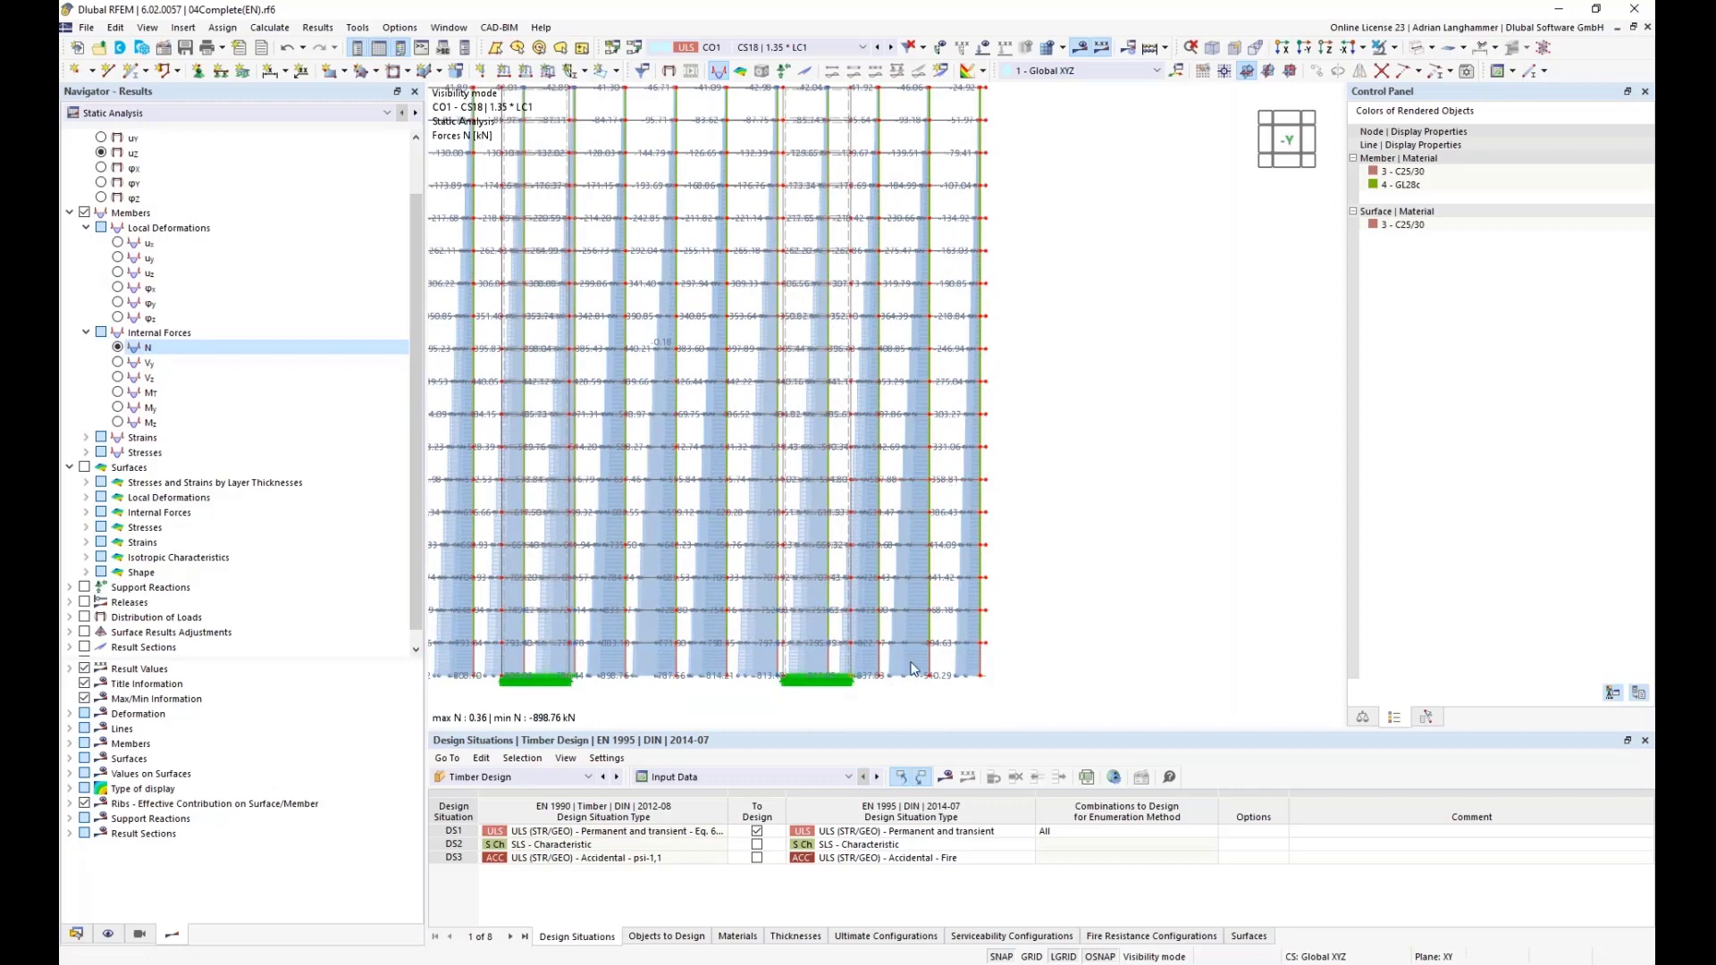
{"action": "middle_click_drag", "start_coordinate": [914, 669], "coordinate": [940, 562]}
{"action": "scroll", "coordinate": [941, 562], "scroll_direction": "up", "scroll_amount": 3}
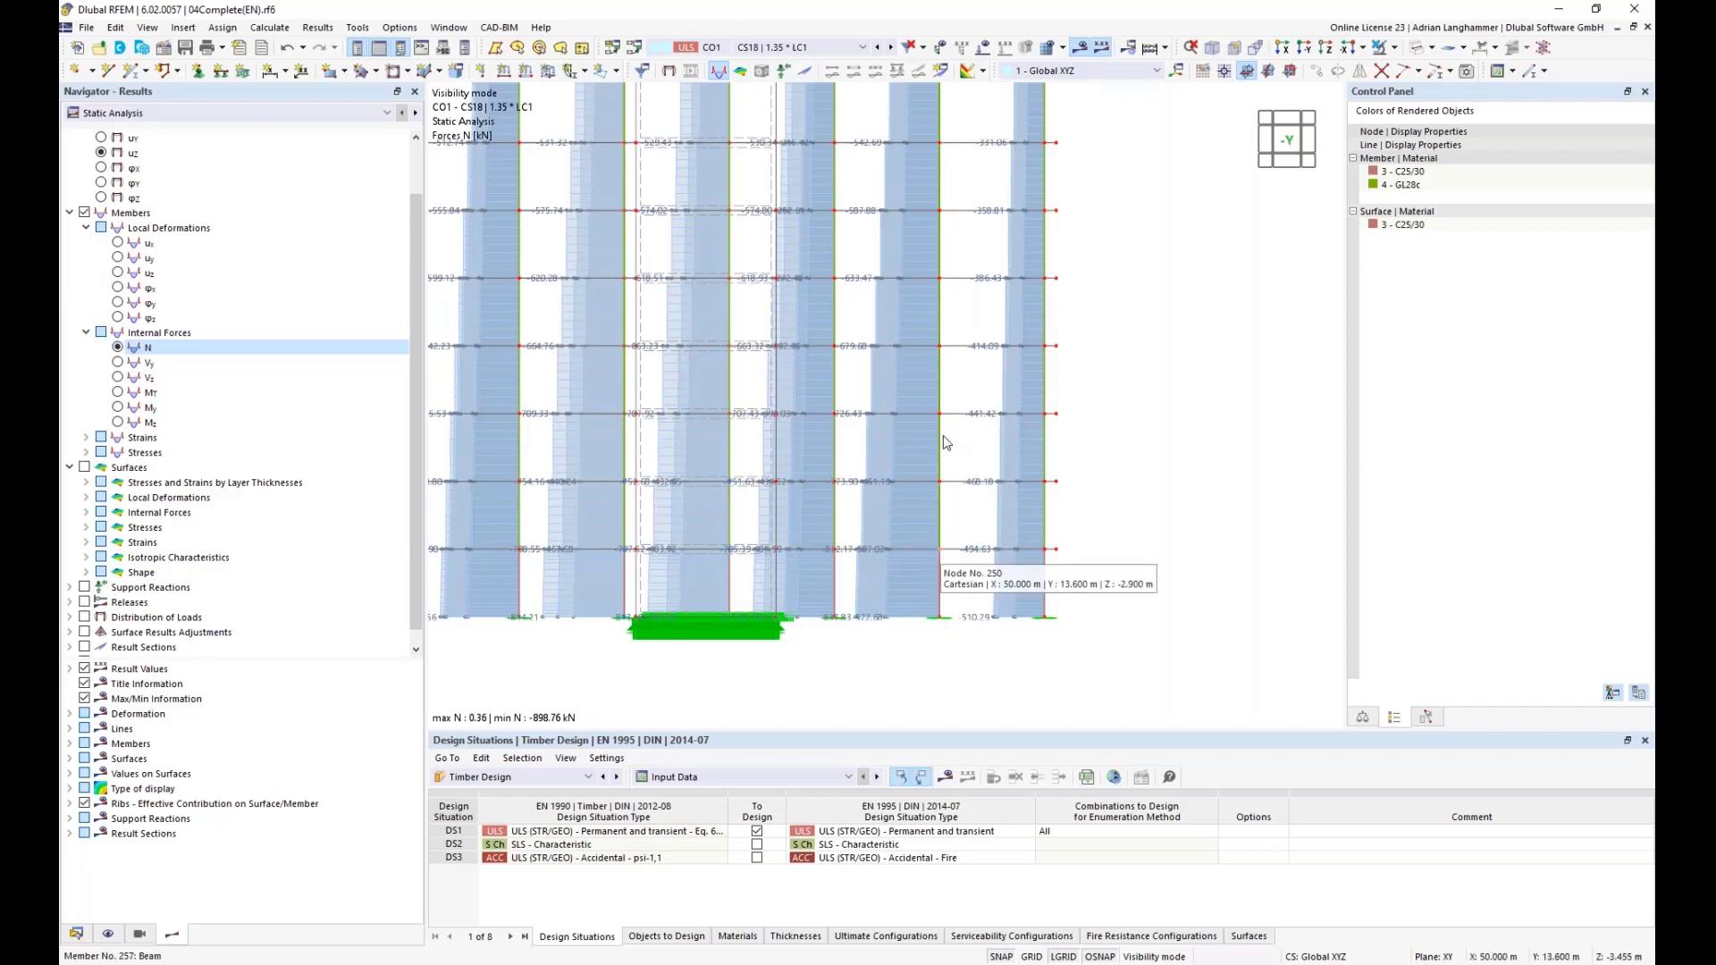
{"action": "middle_click_drag", "start_coordinate": [948, 286], "coordinate": [921, 567]}
{"action": "scroll", "coordinate": [920, 567], "scroll_direction": "down", "scroll_amount": 2}
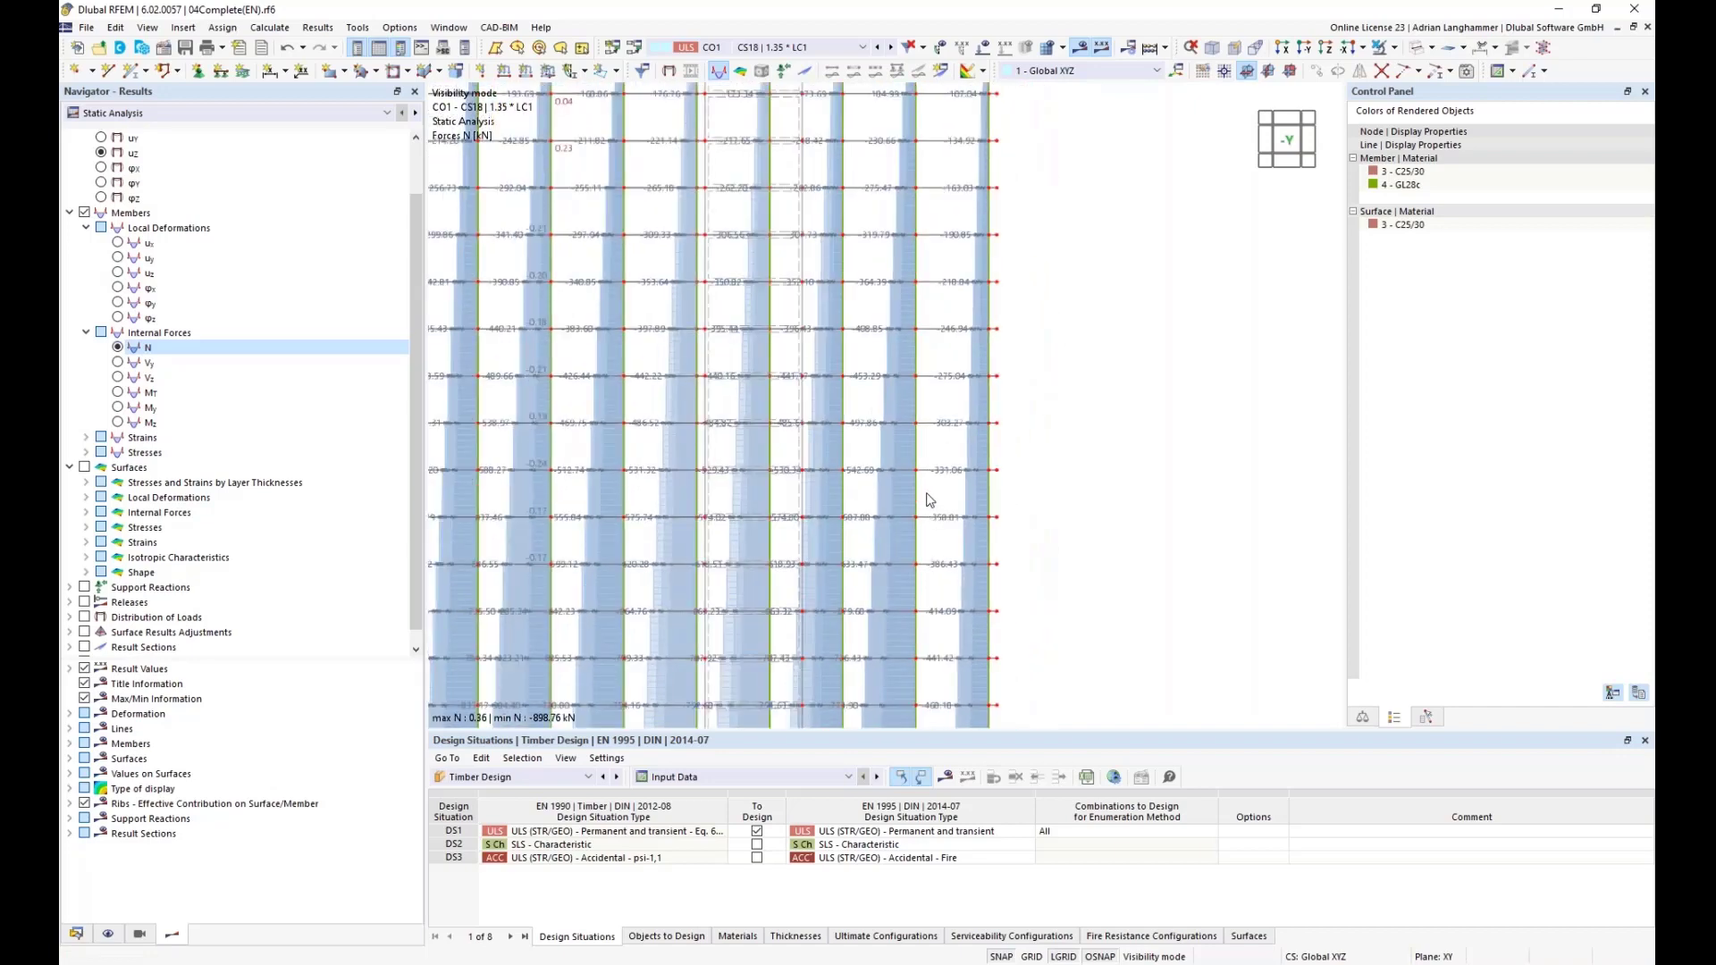
{"action": "scroll", "coordinate": [930, 501], "scroll_direction": "down", "scroll_amount": 1}
{"action": "scroll", "coordinate": [940, 492], "scroll_direction": "down", "scroll_amount": 1}
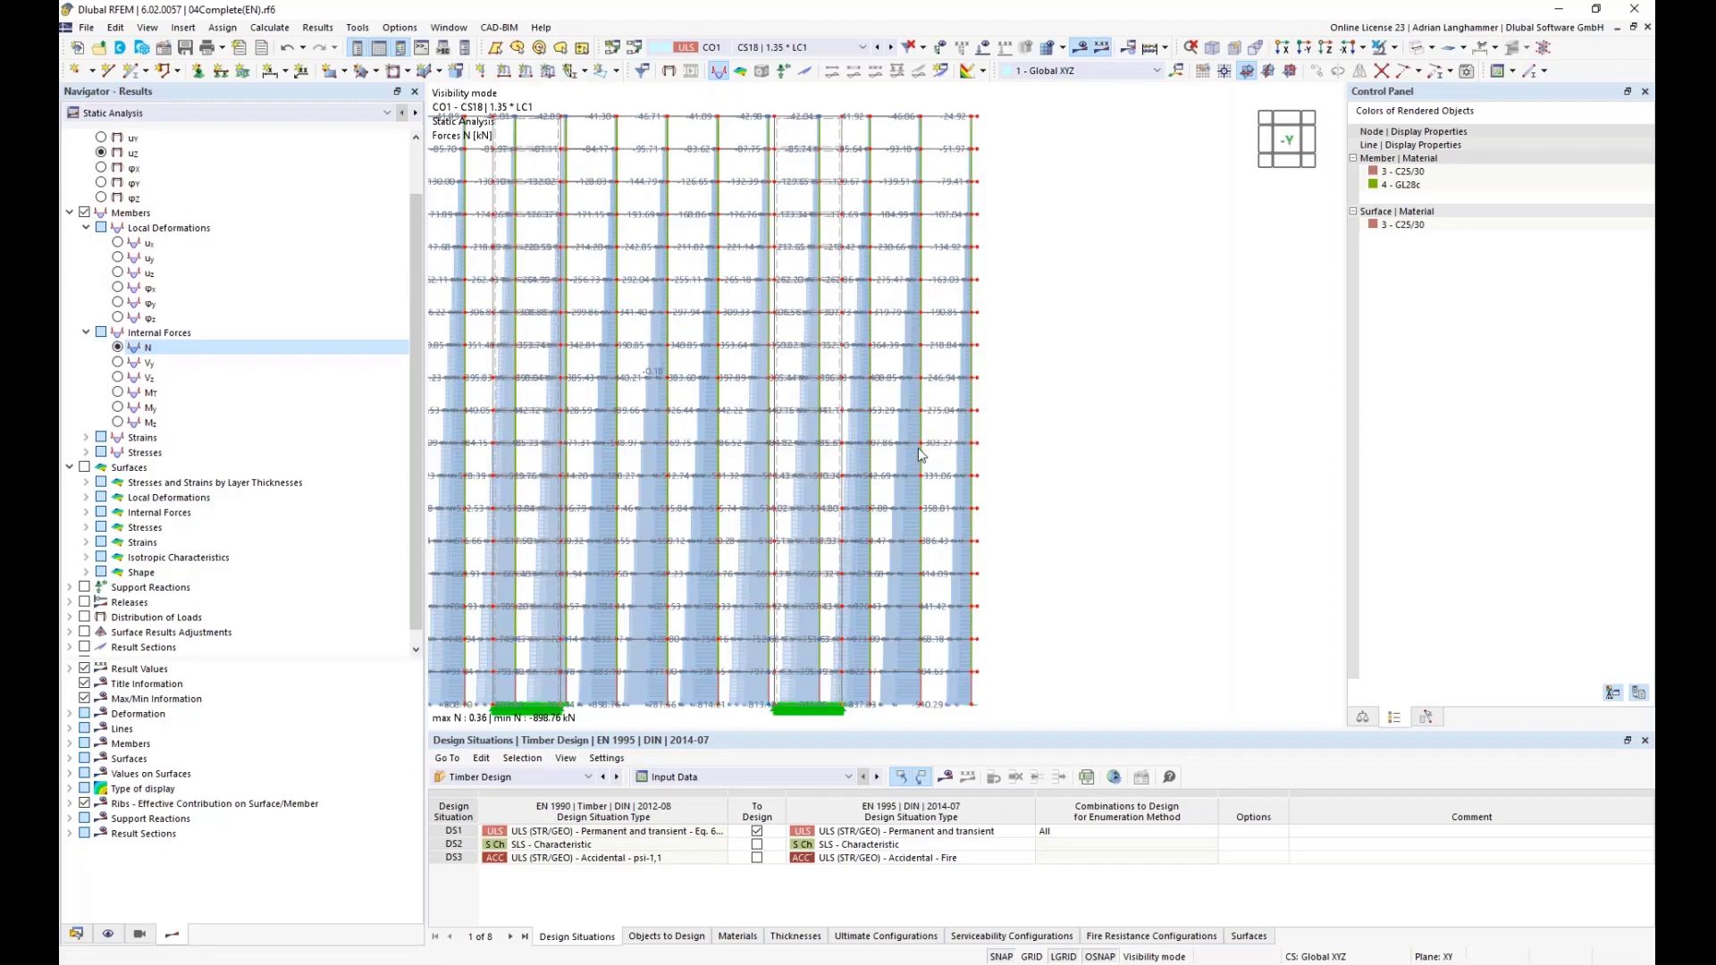
Display the members' local displacements ux for CO1 and examine them over the building height.
{"action": "left_click", "coordinate": [118, 243]}
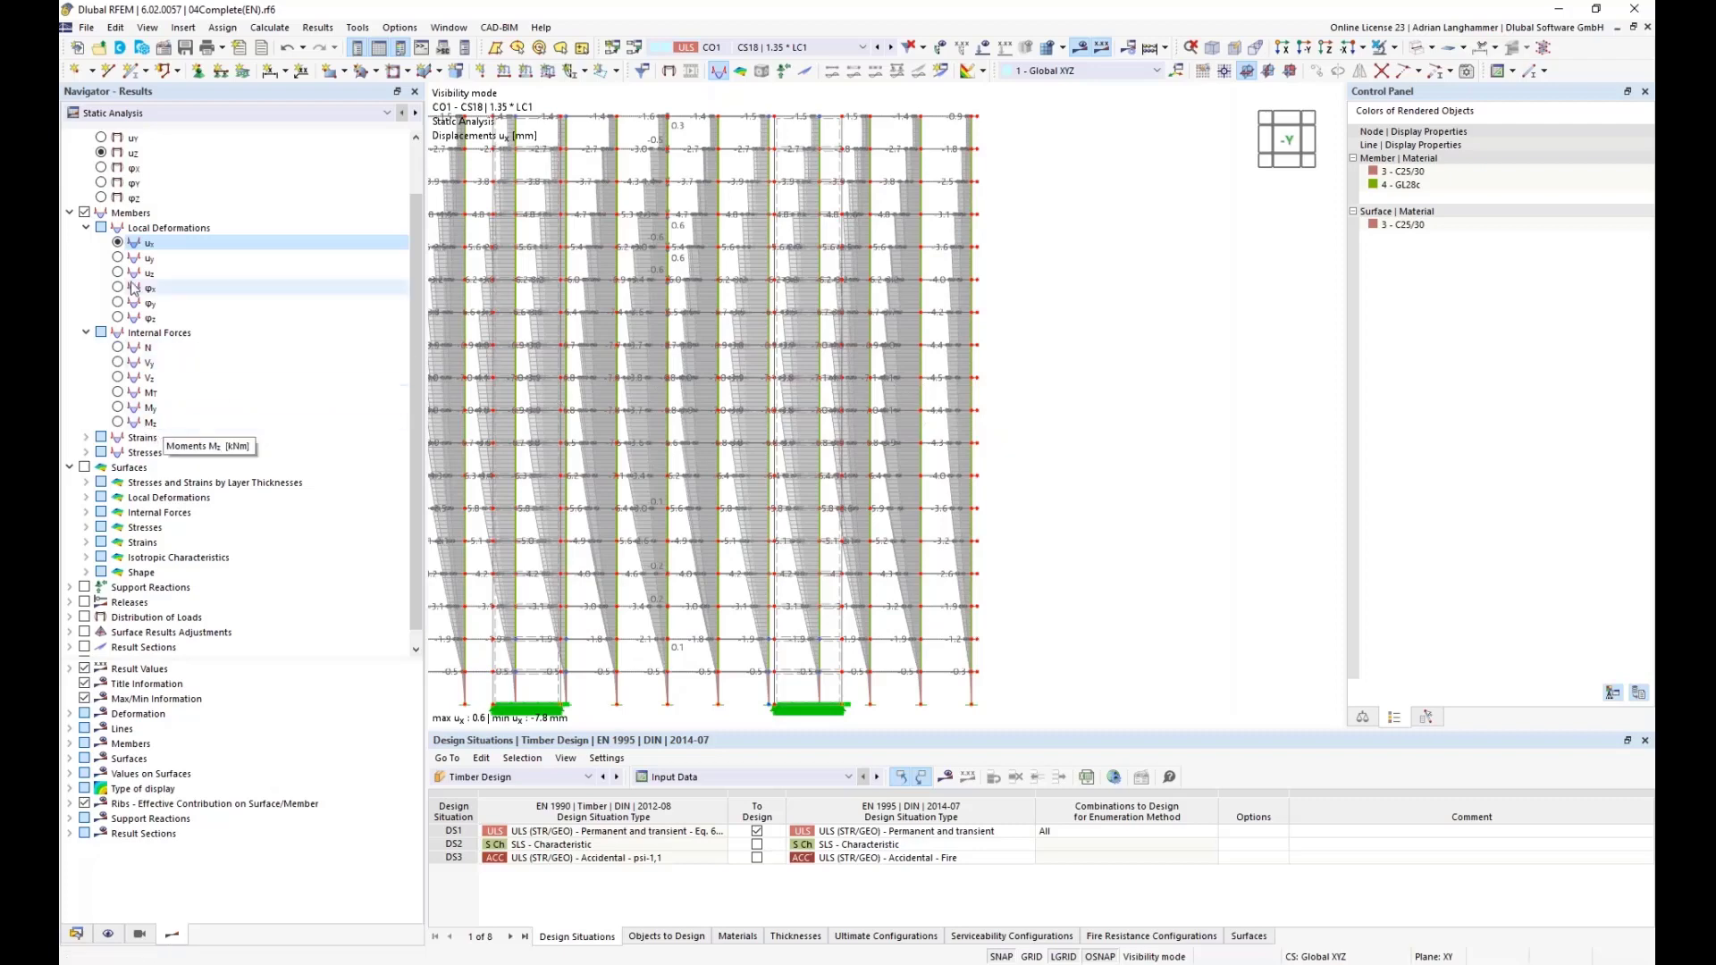
{"action": "left_click", "coordinate": [90, 635]}
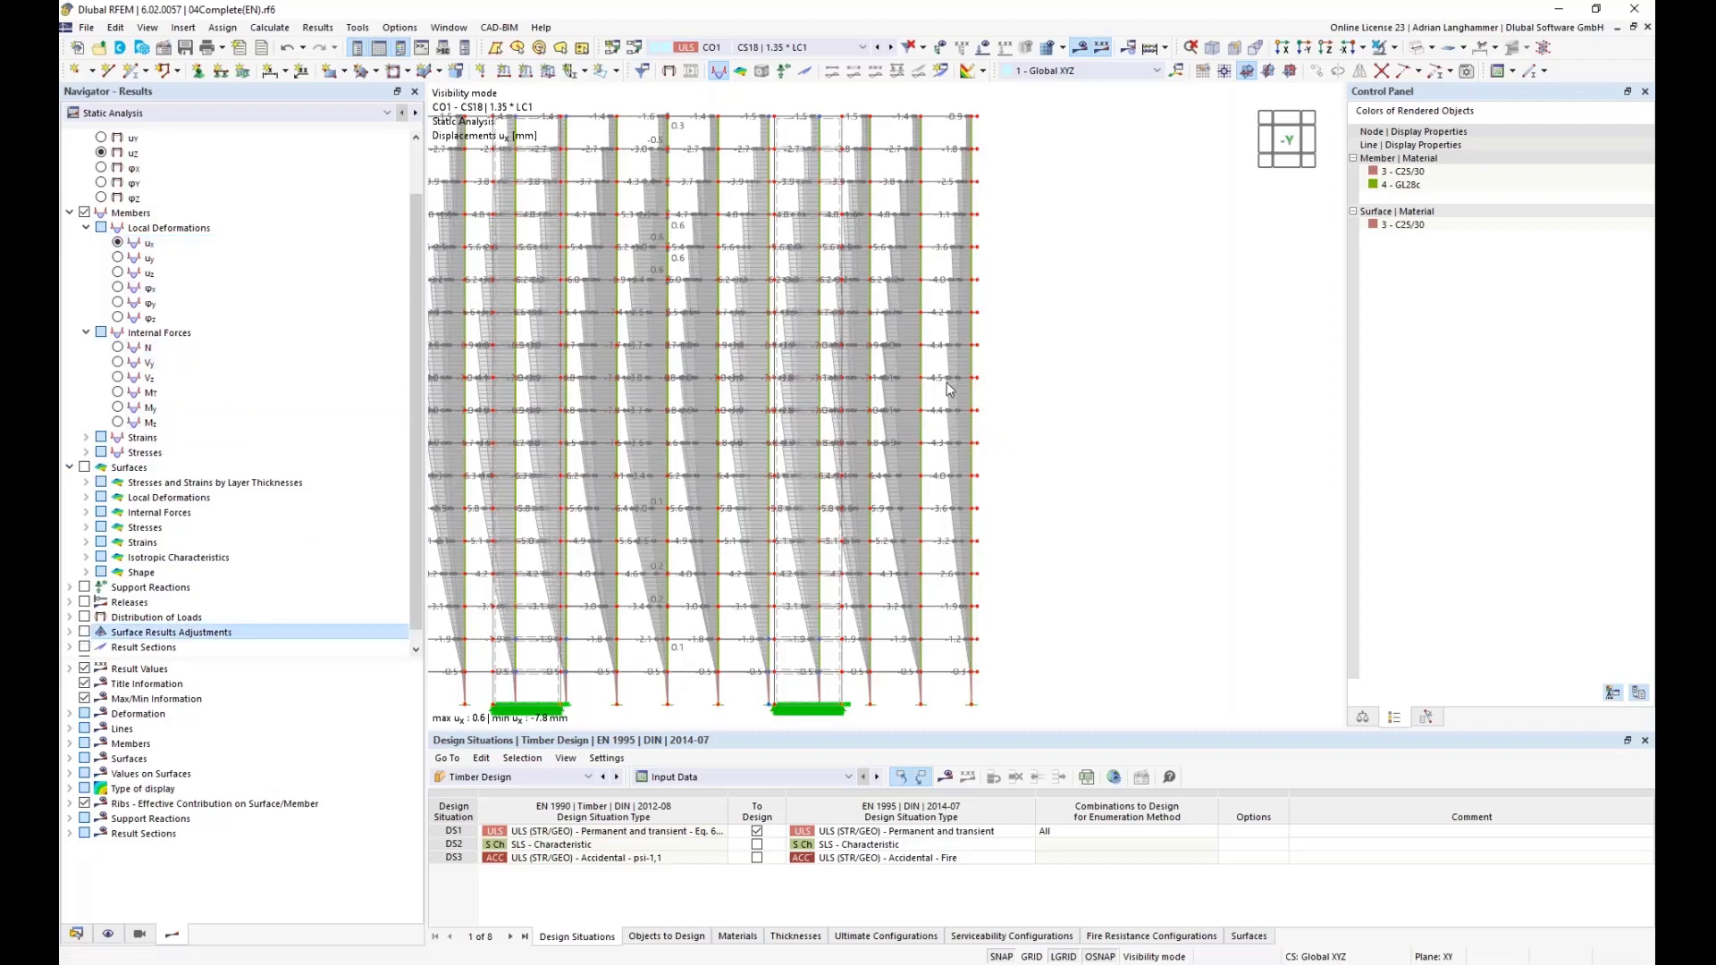
{"action": "key", "text": "space"}
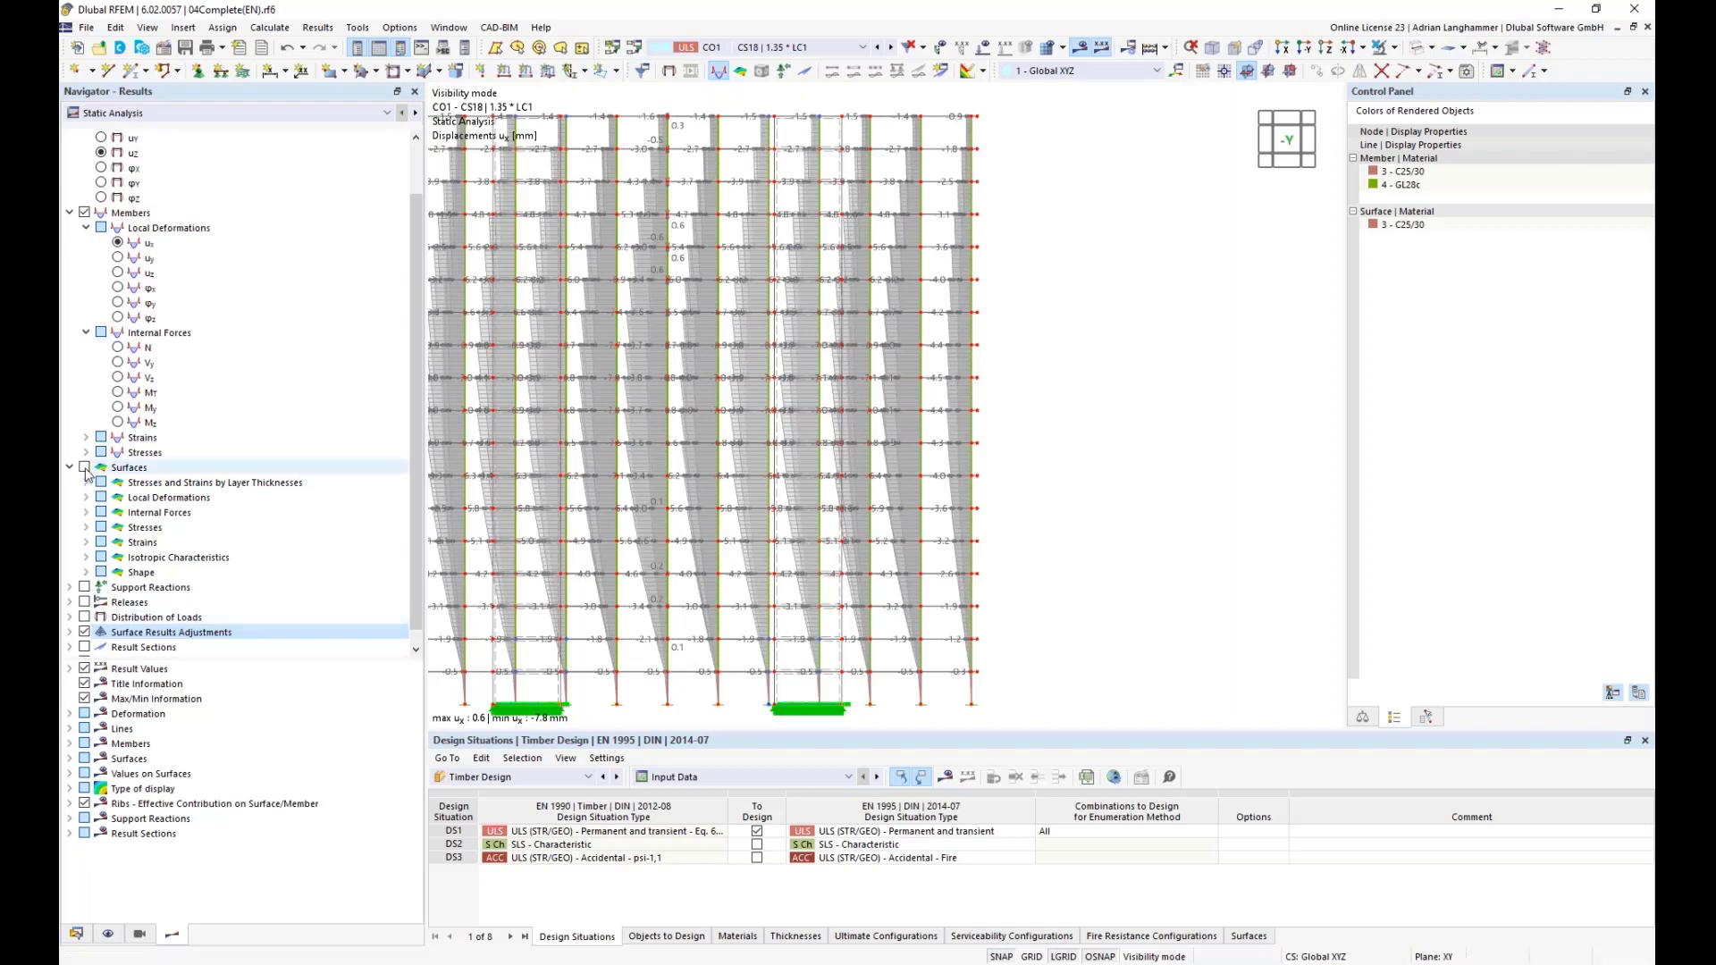
Turn off the member results, show the result sections again and examine the mx moments in the outer bays.
{"action": "left_click", "coordinate": [85, 212]}
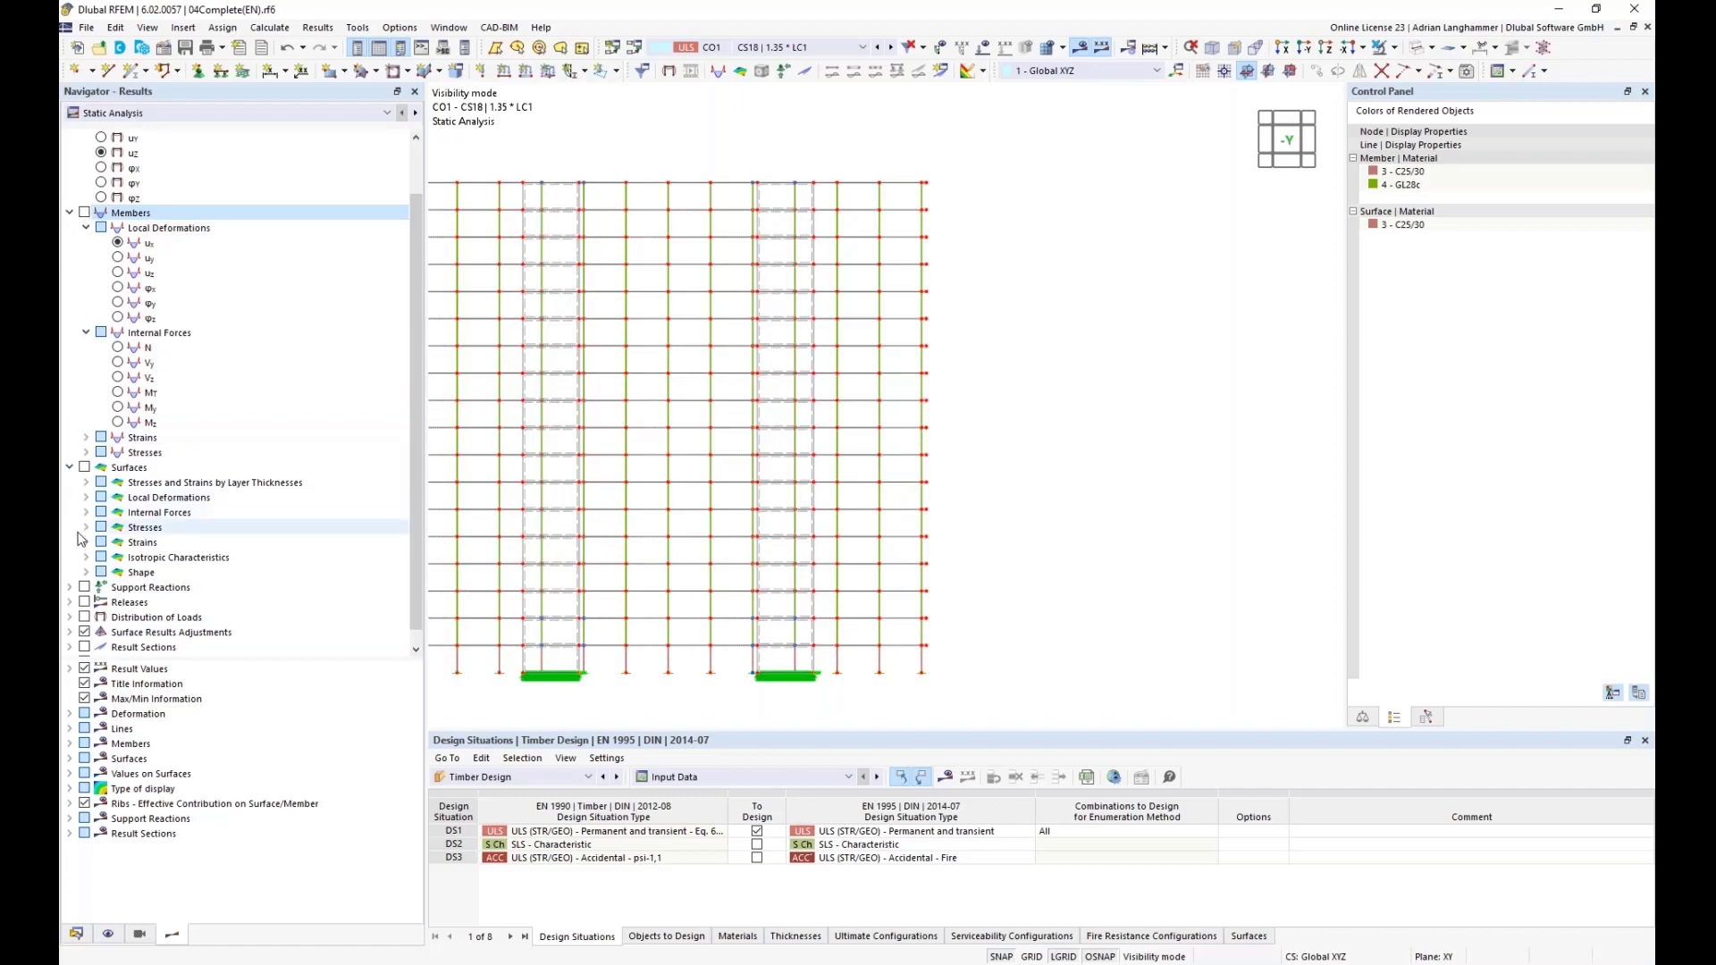
{"action": "left_click", "coordinate": [86, 635]}
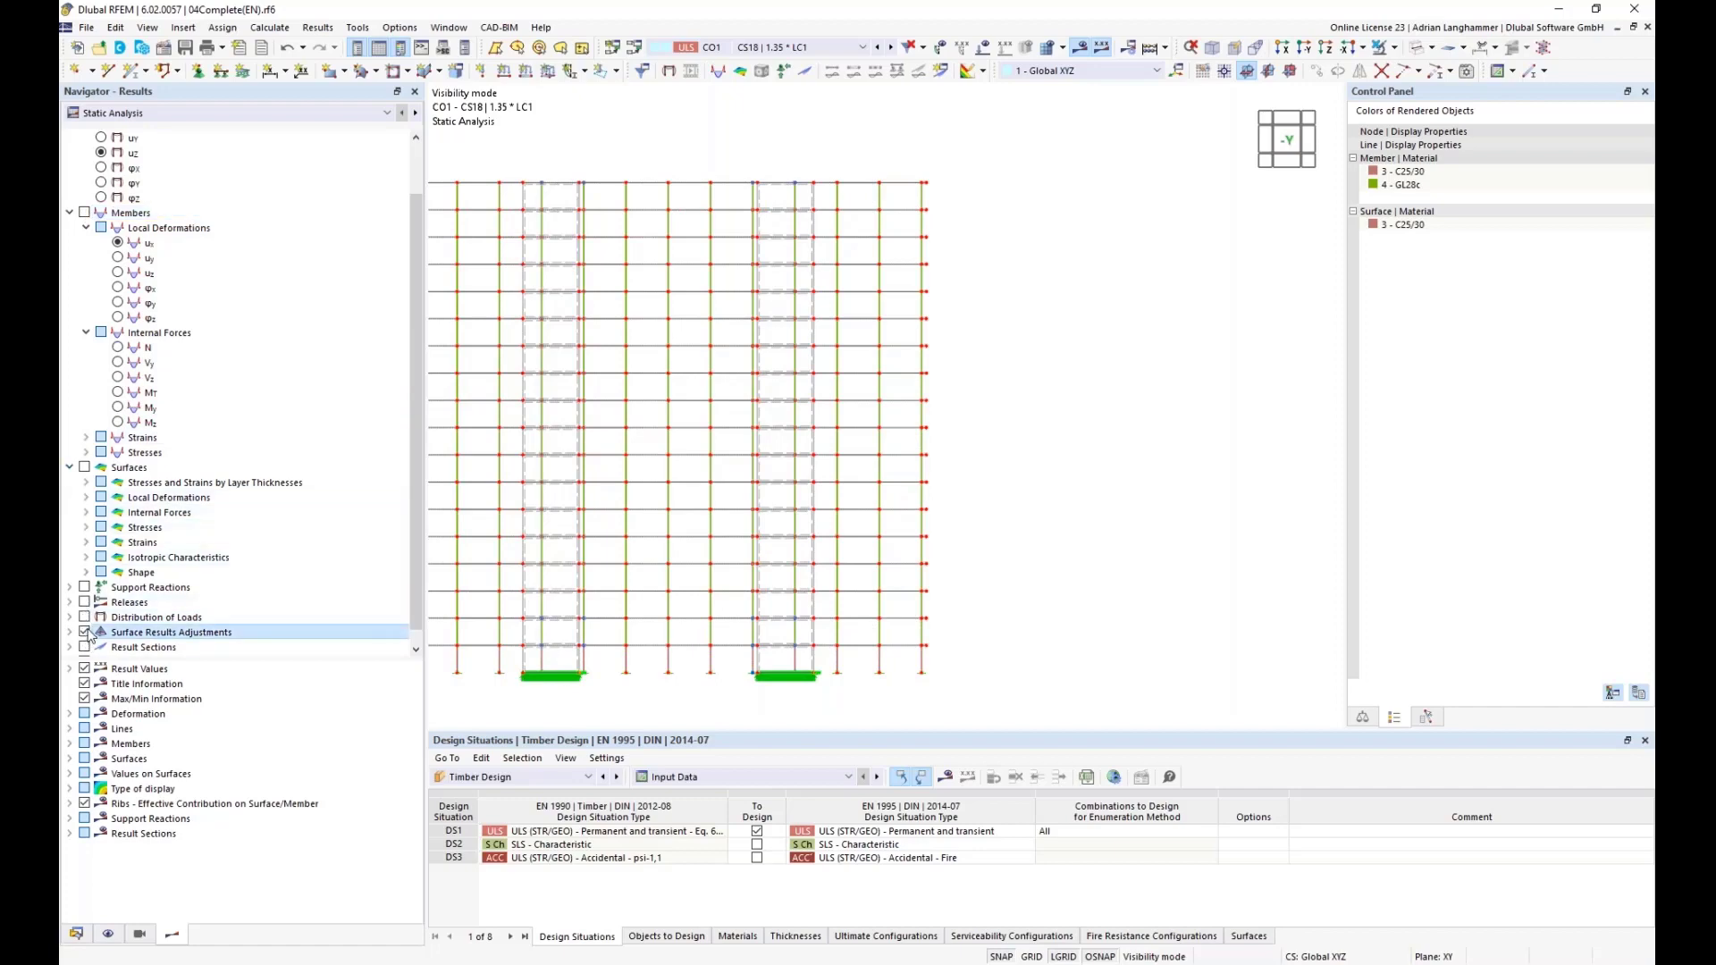
{"action": "left_click", "coordinate": [84, 631]}
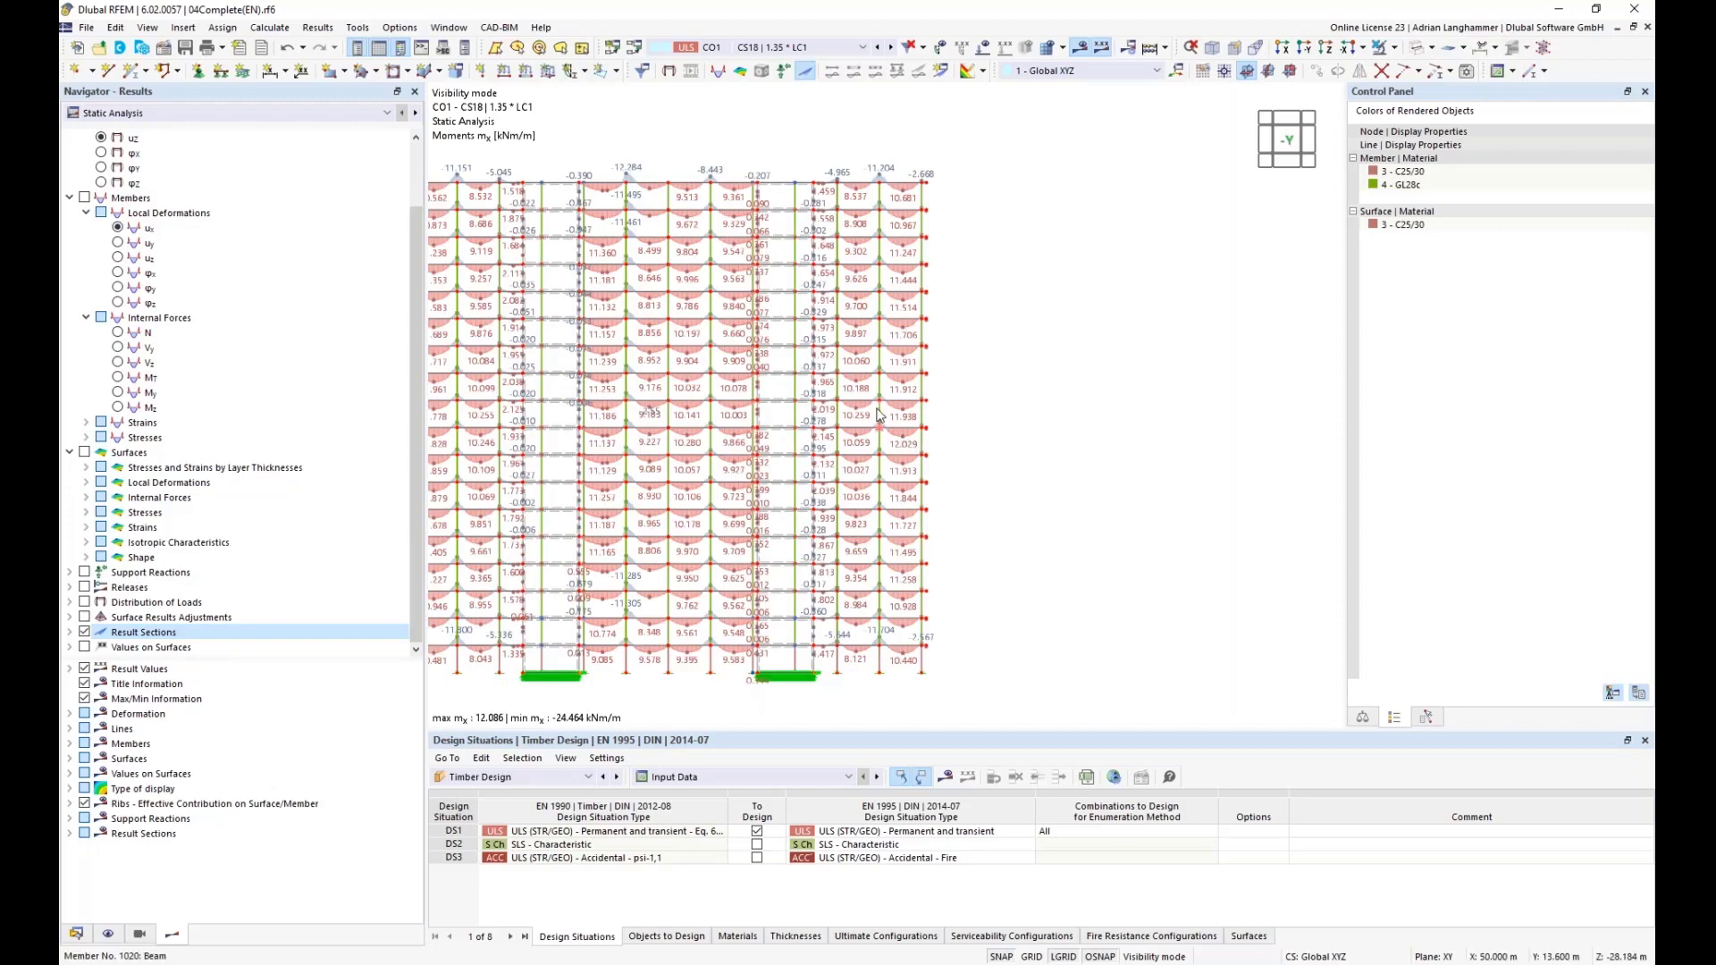
{"action": "scroll", "coordinate": [879, 415], "scroll_direction": "up", "scroll_amount": 1}
{"action": "scroll", "coordinate": [879, 415], "scroll_direction": "up", "scroll_amount": 2}
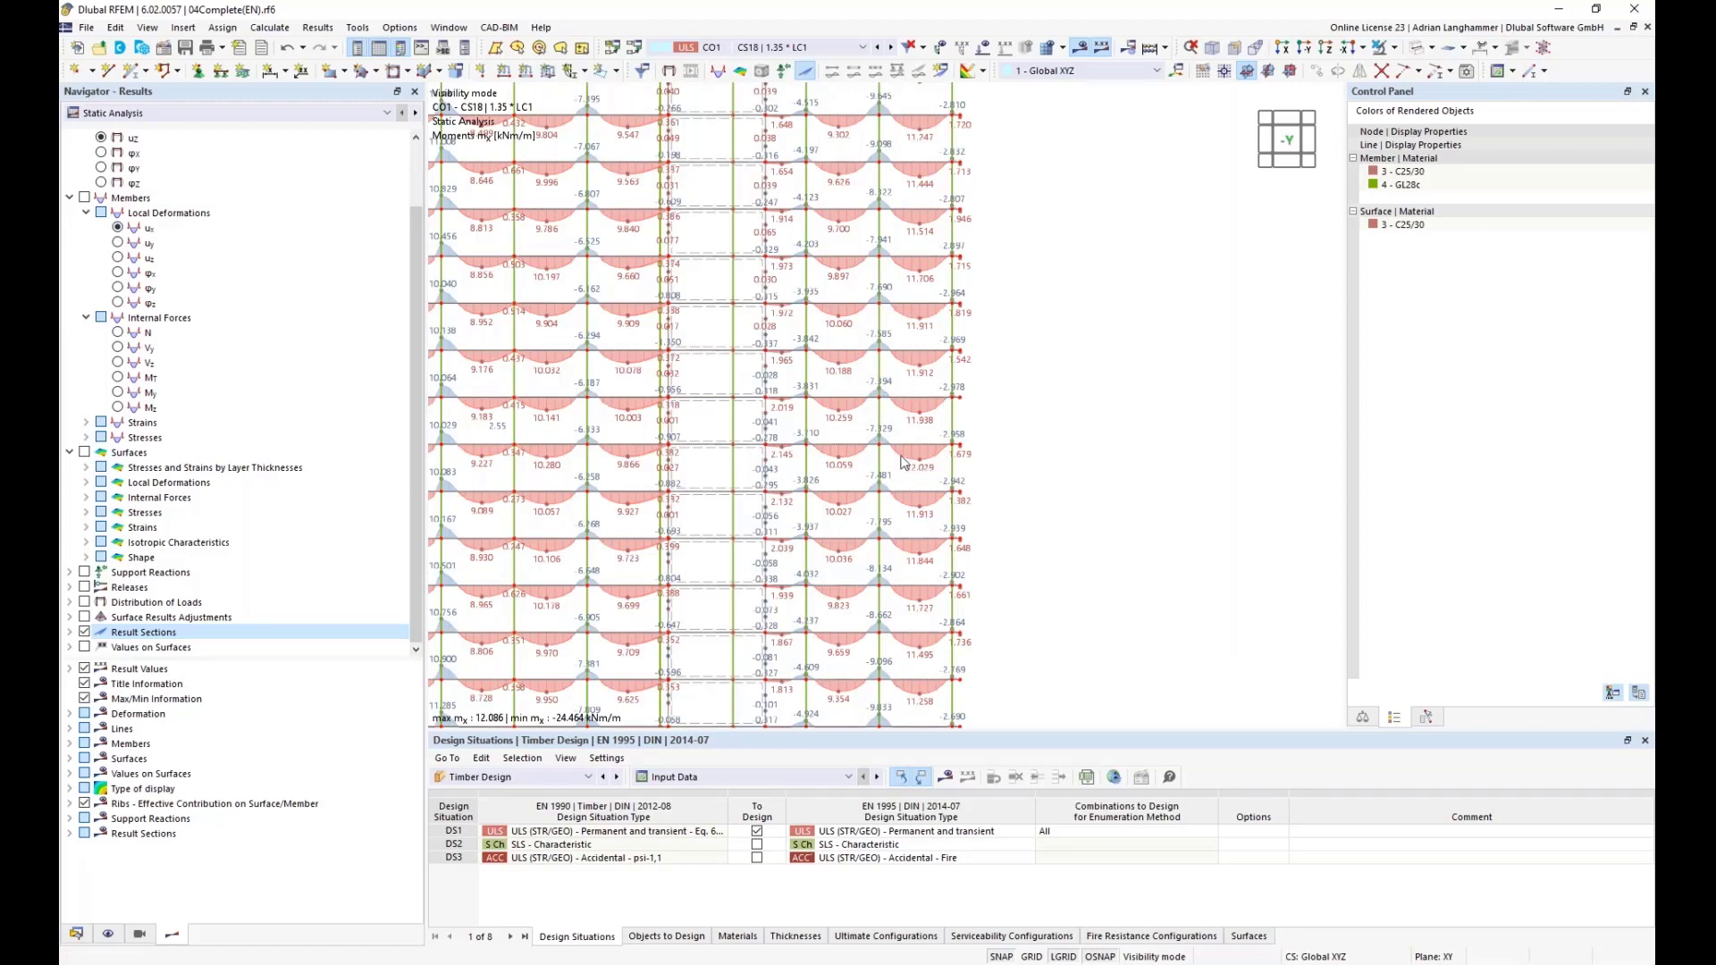
{"action": "scroll", "coordinate": [923, 471], "scroll_direction": "up", "scroll_amount": 1}
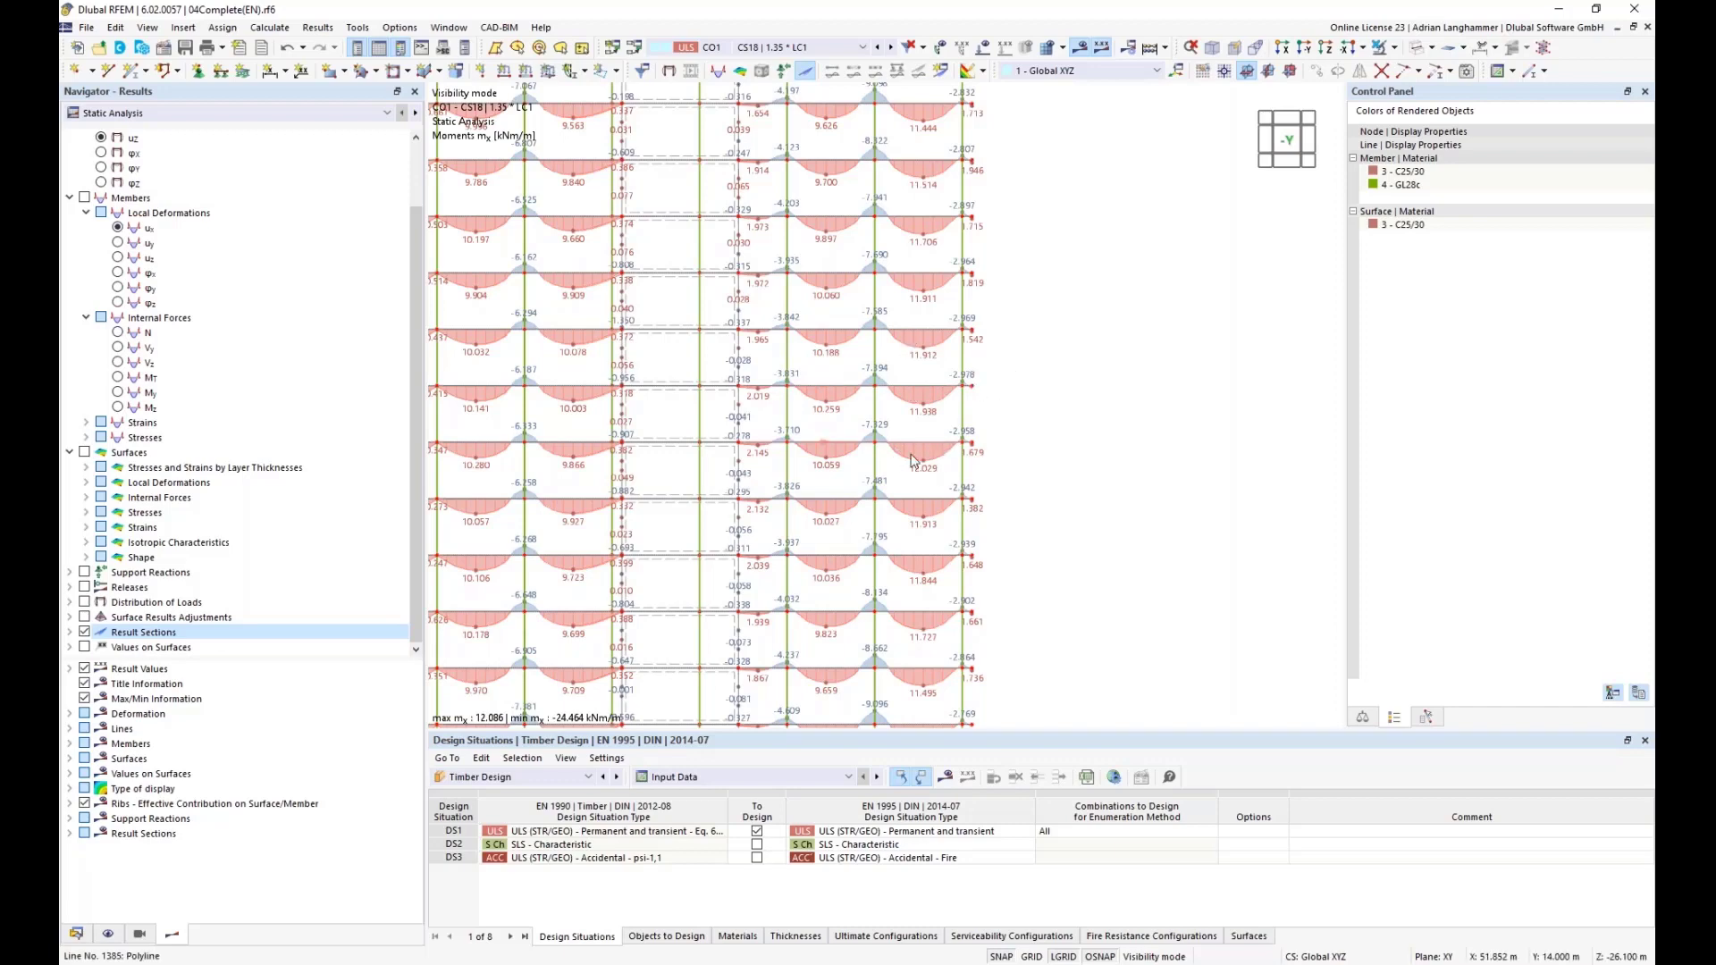
{"action": "scroll", "coordinate": [921, 461], "scroll_direction": "down", "scroll_amount": 2}
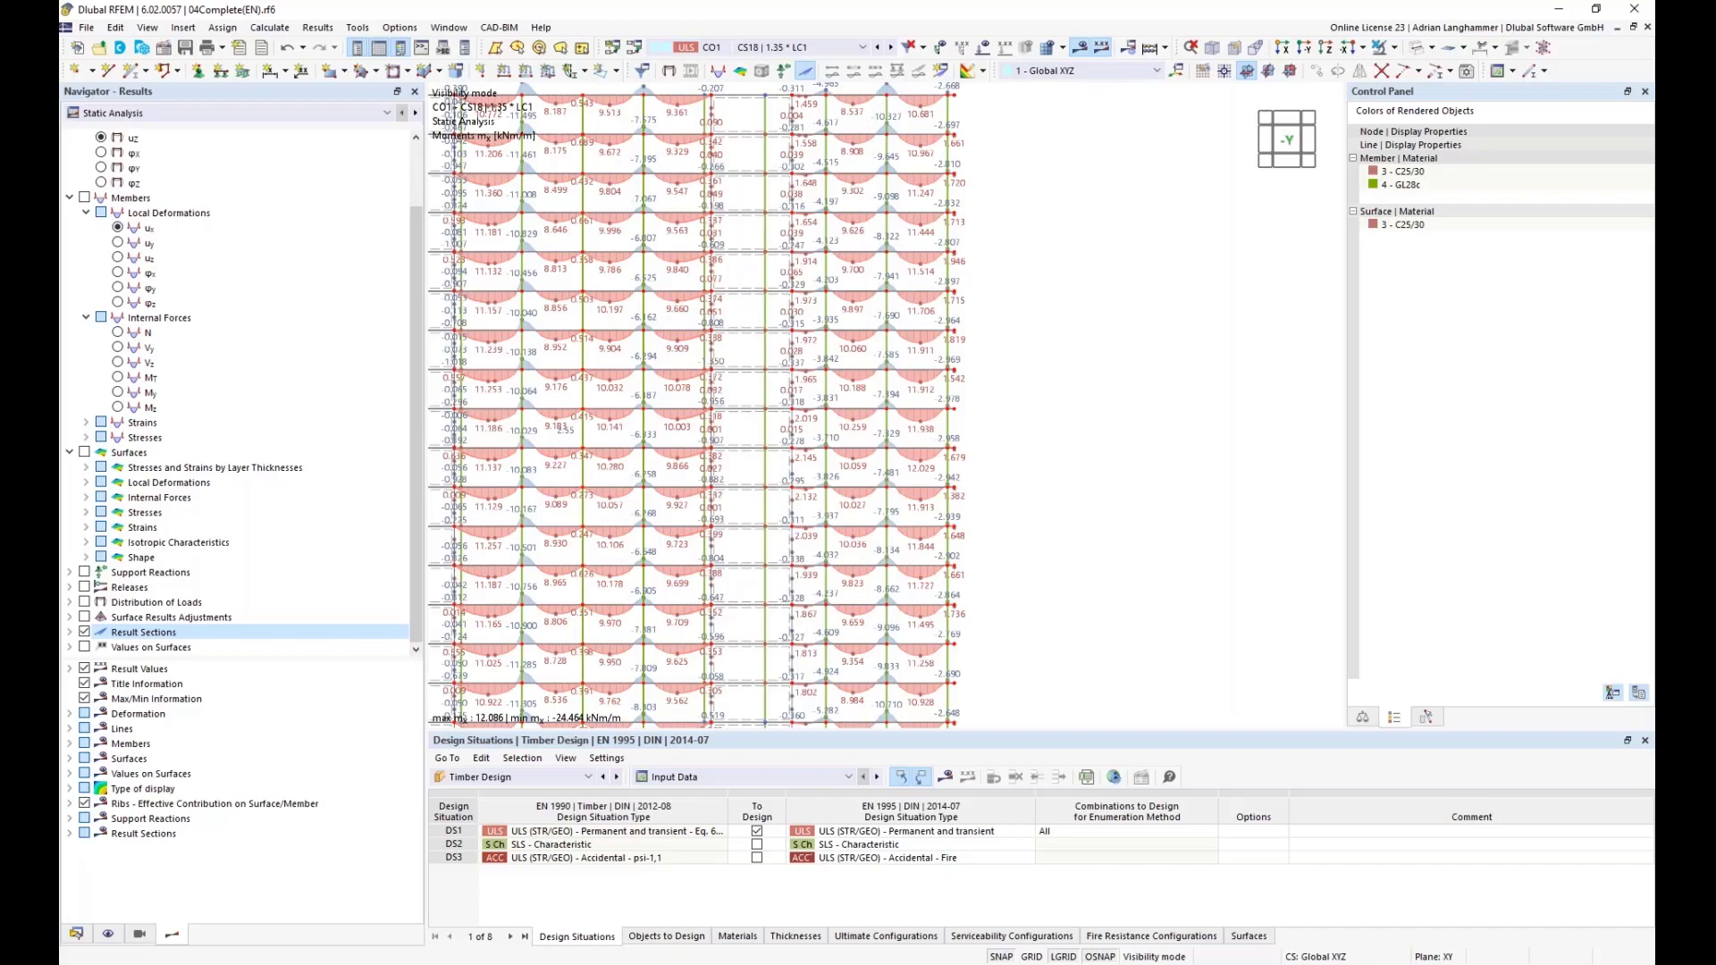
Compare the mx moments on the presentation slide without and including construction stages, and return to RFEM with the whole elevation in view.
{"action": "left_click", "coordinate": [529, 910]}
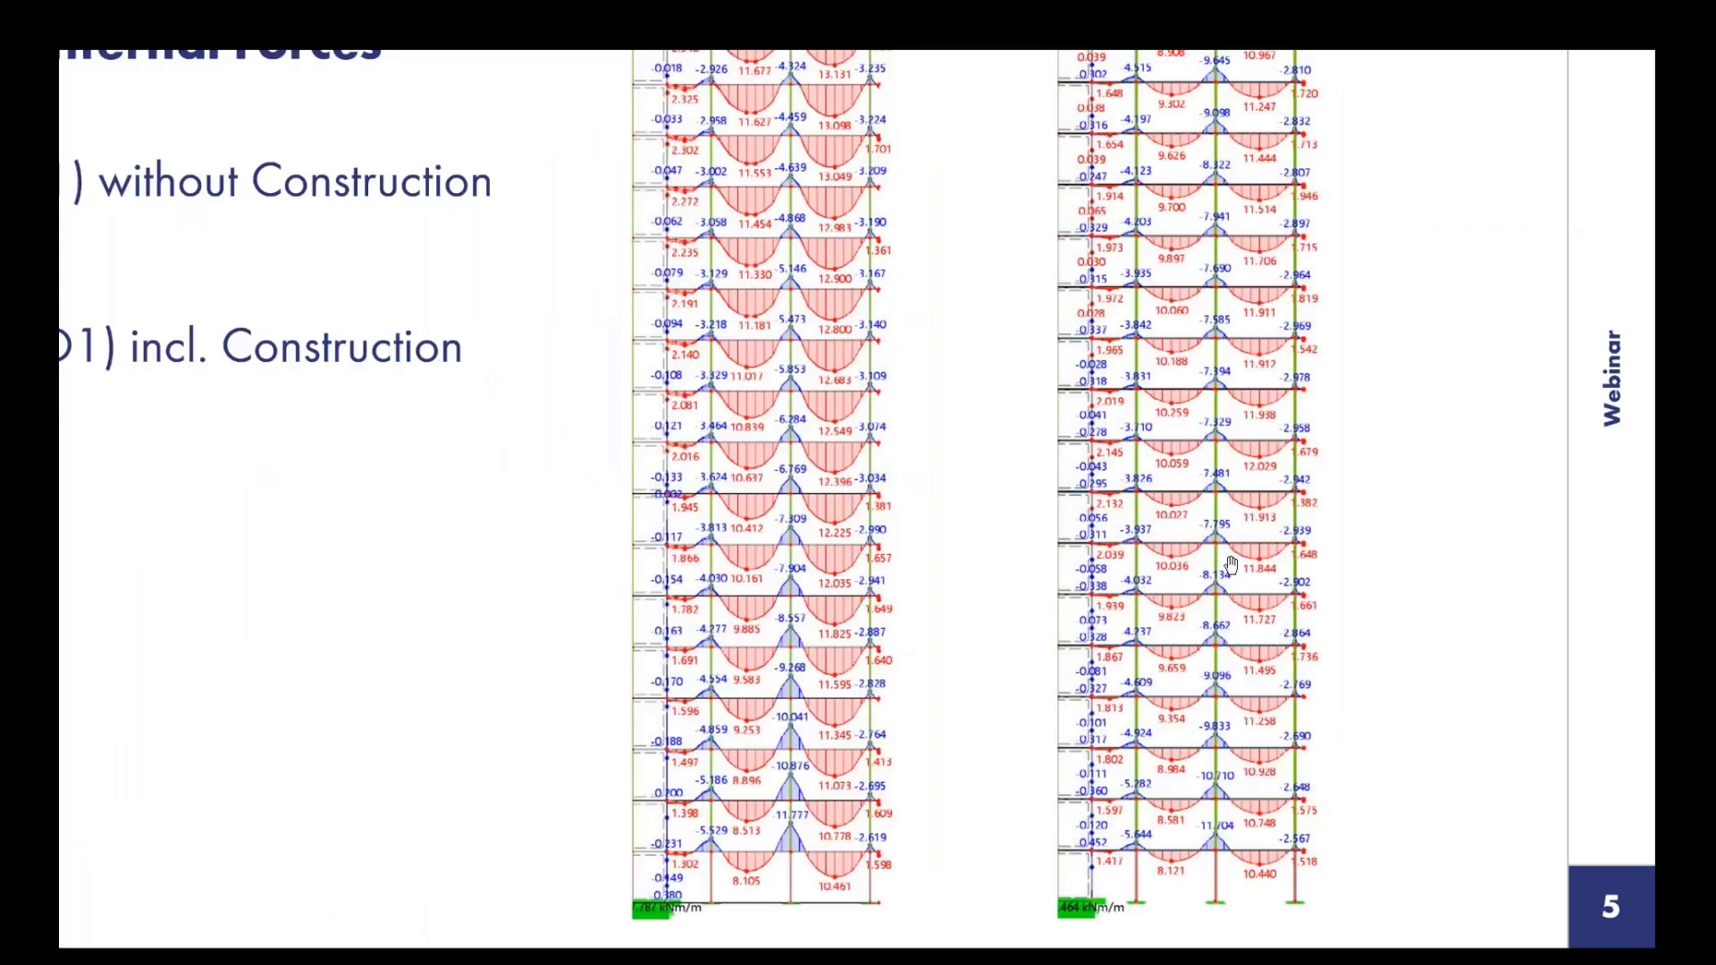
{"action": "scroll", "coordinate": [1230, 565], "scroll_direction": "up", "scroll_amount": 3}
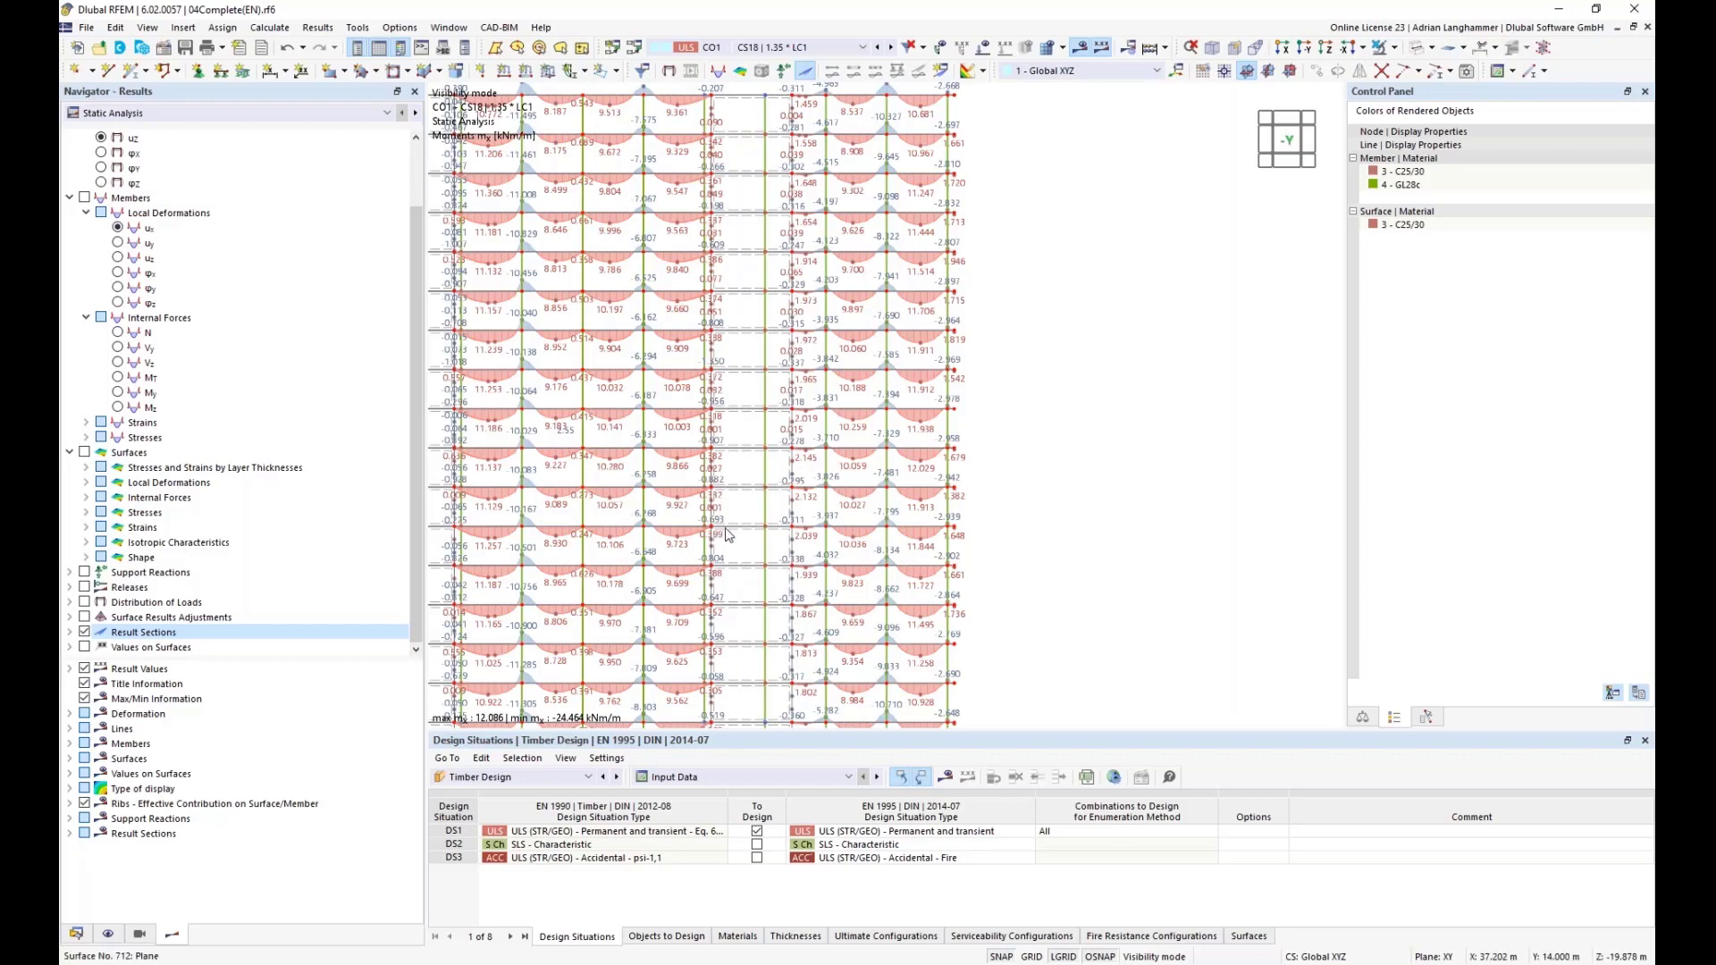
{"action": "scroll", "coordinate": [901, 502], "scroll_direction": "down", "scroll_amount": 2}
{"action": "middle_click_drag", "start_coordinate": [948, 466], "coordinate": [1064, 388]}
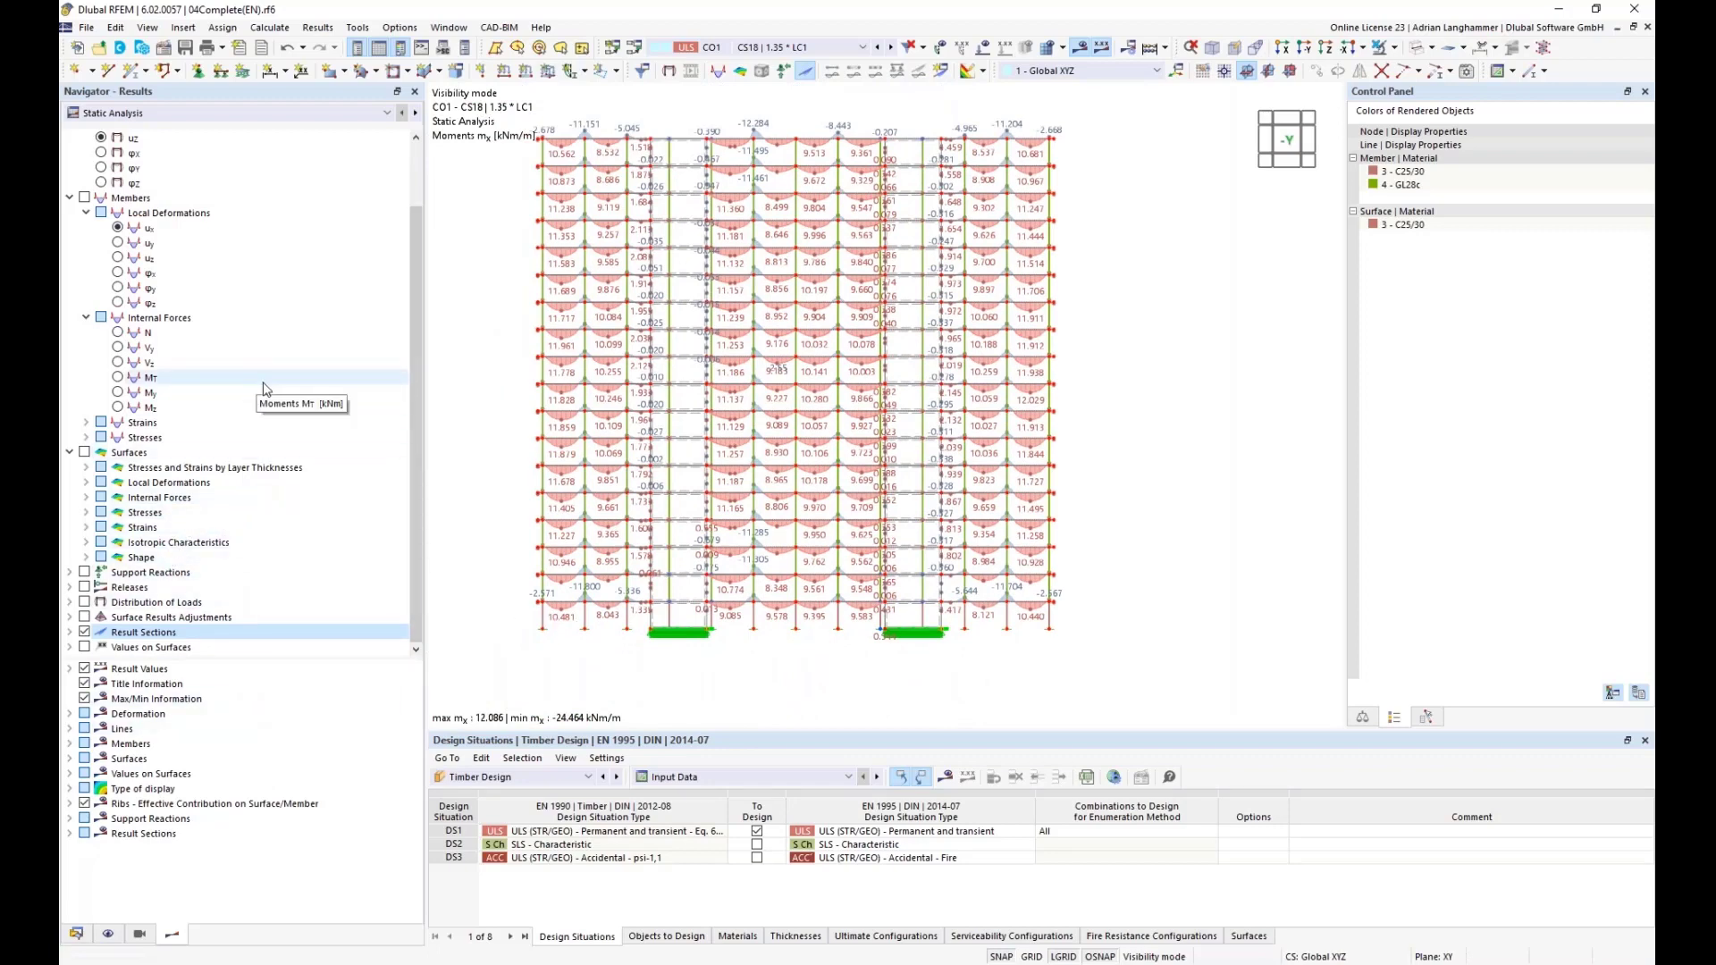
Open printout report 1 of the completed model from the model data.
{"action": "left_click", "coordinate": [77, 934]}
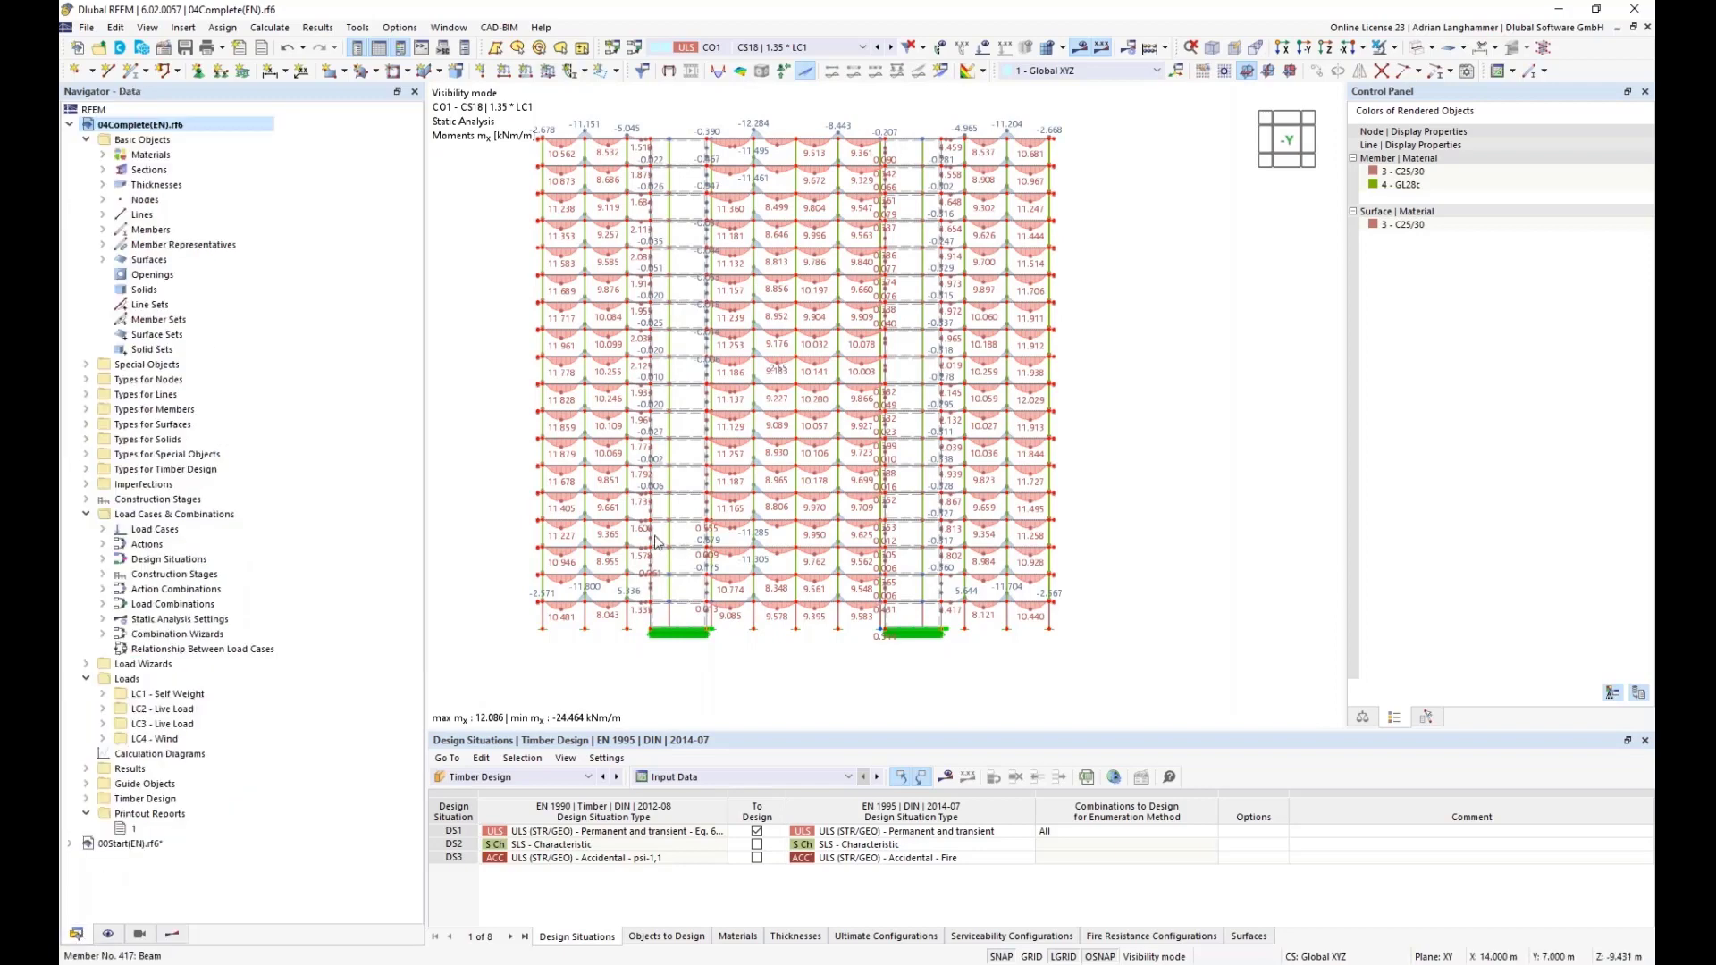
{"action": "middle_click_drag", "start_coordinate": [504, 418], "coordinate": [557, 435]}
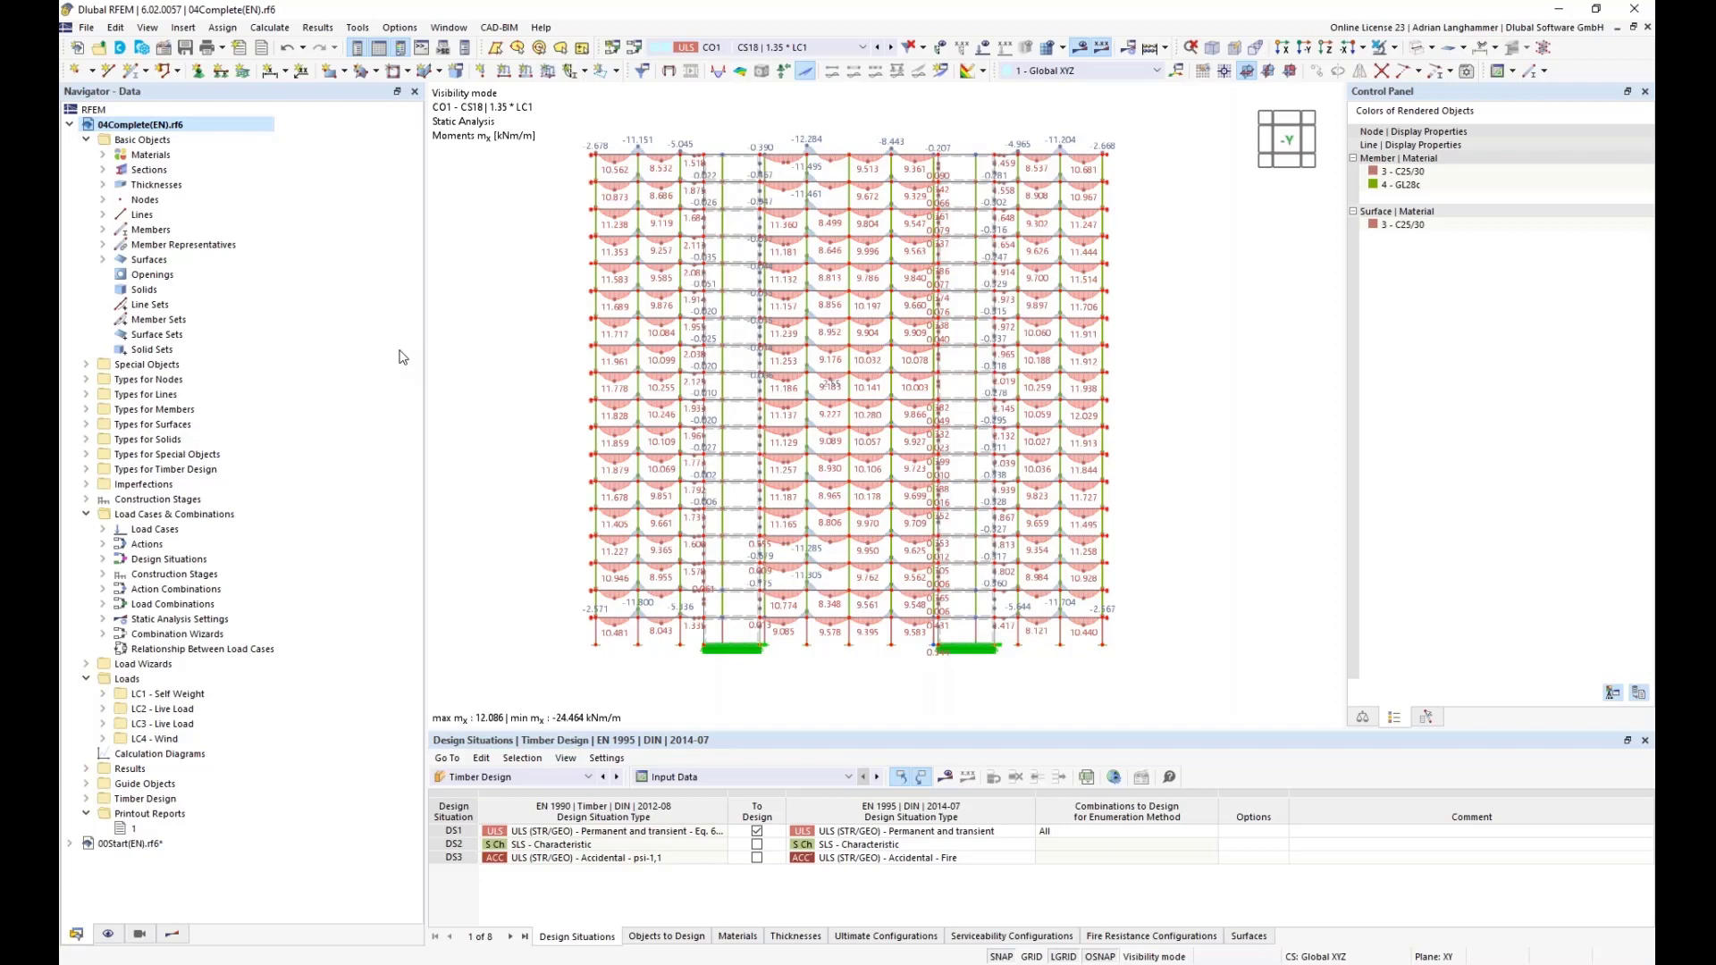
{"action": "left_click", "coordinate": [134, 829]}
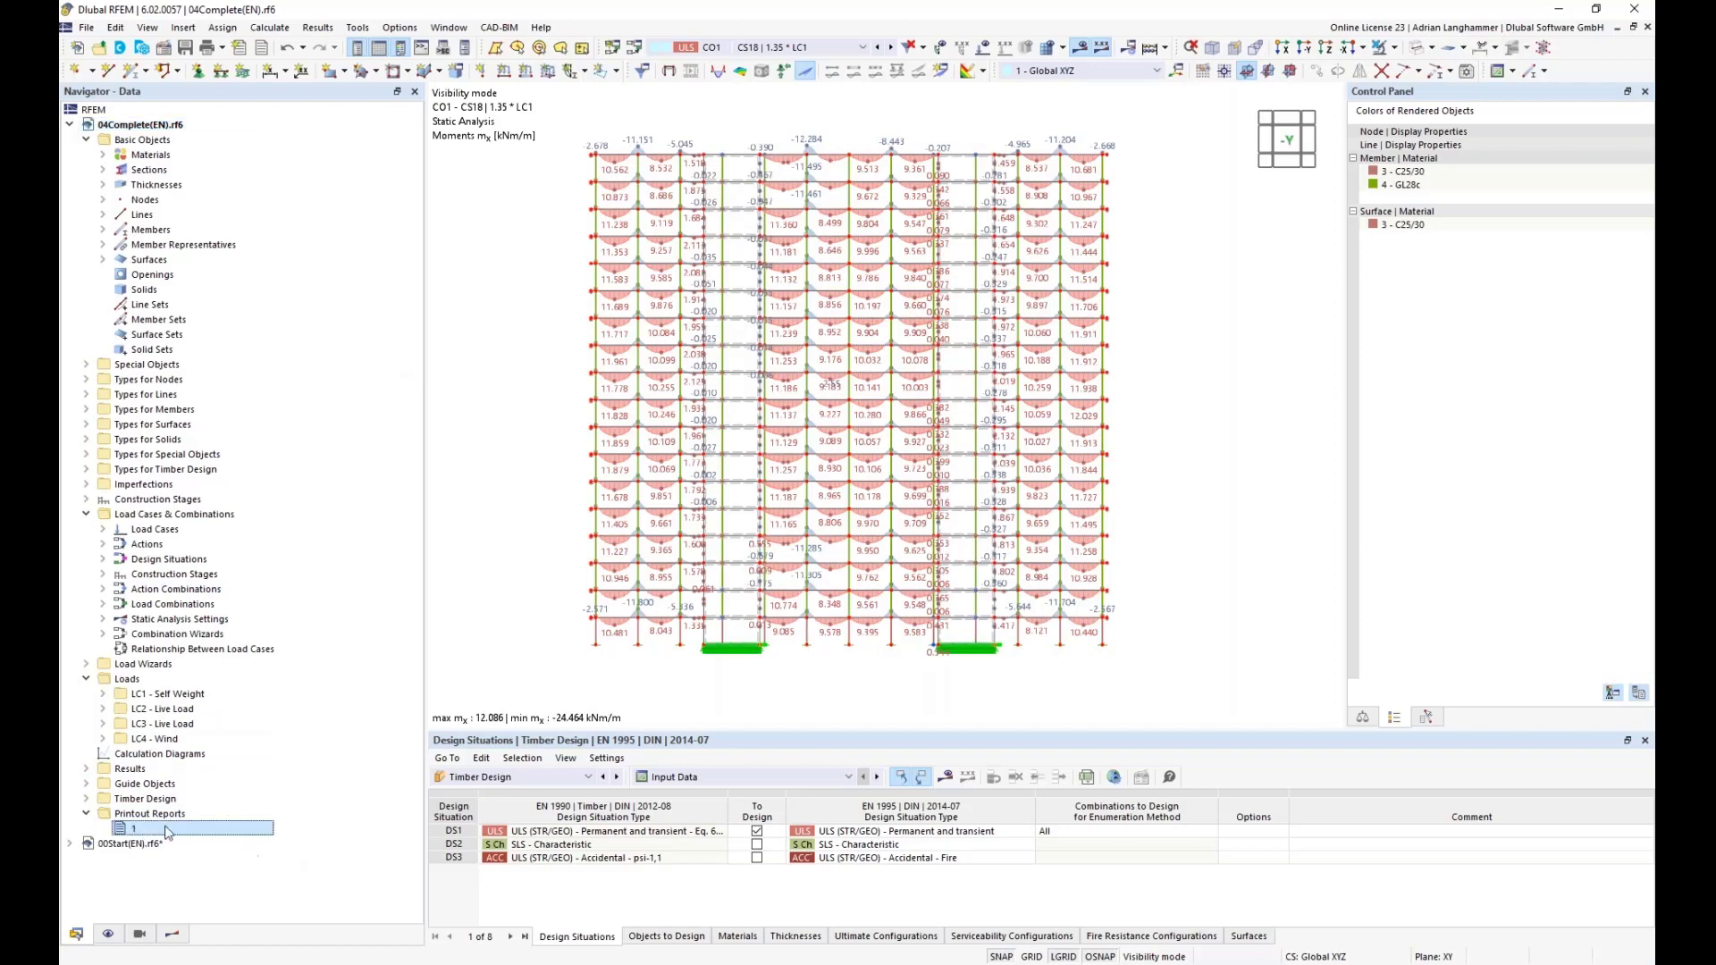
{"action": "double_click", "coordinate": [128, 829]}
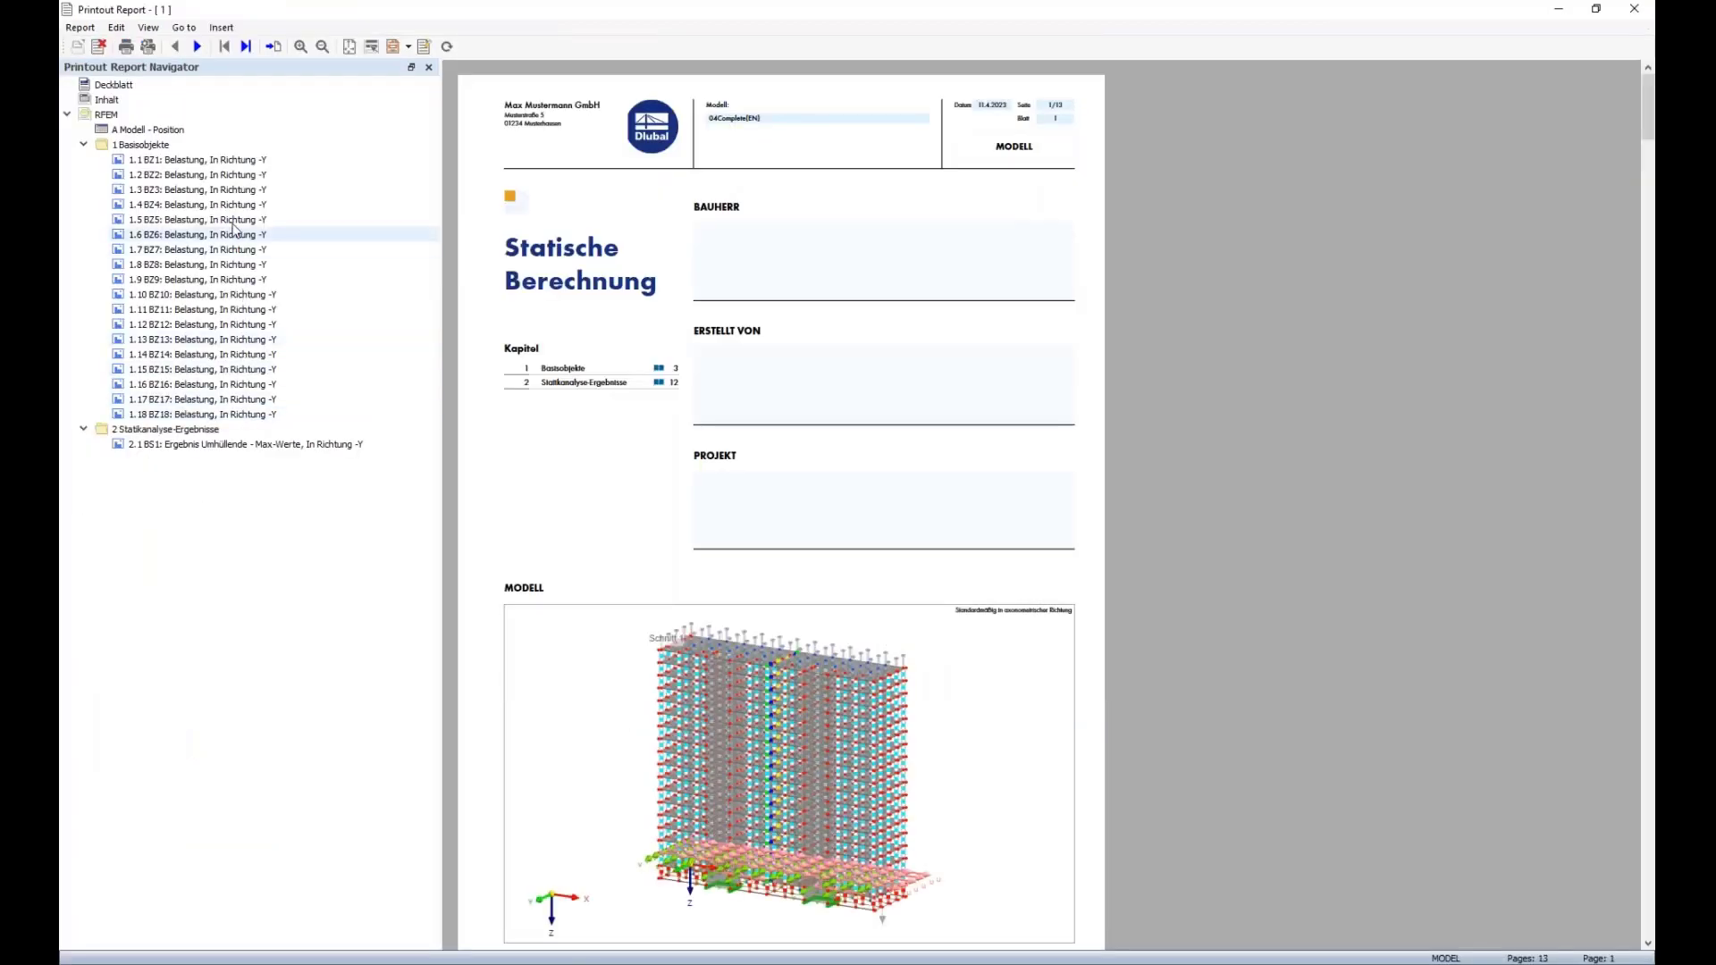
Step through the report's loading graphics of the construction stages from BZ1 to BZ18.
{"action": "left_click", "coordinate": [234, 162]}
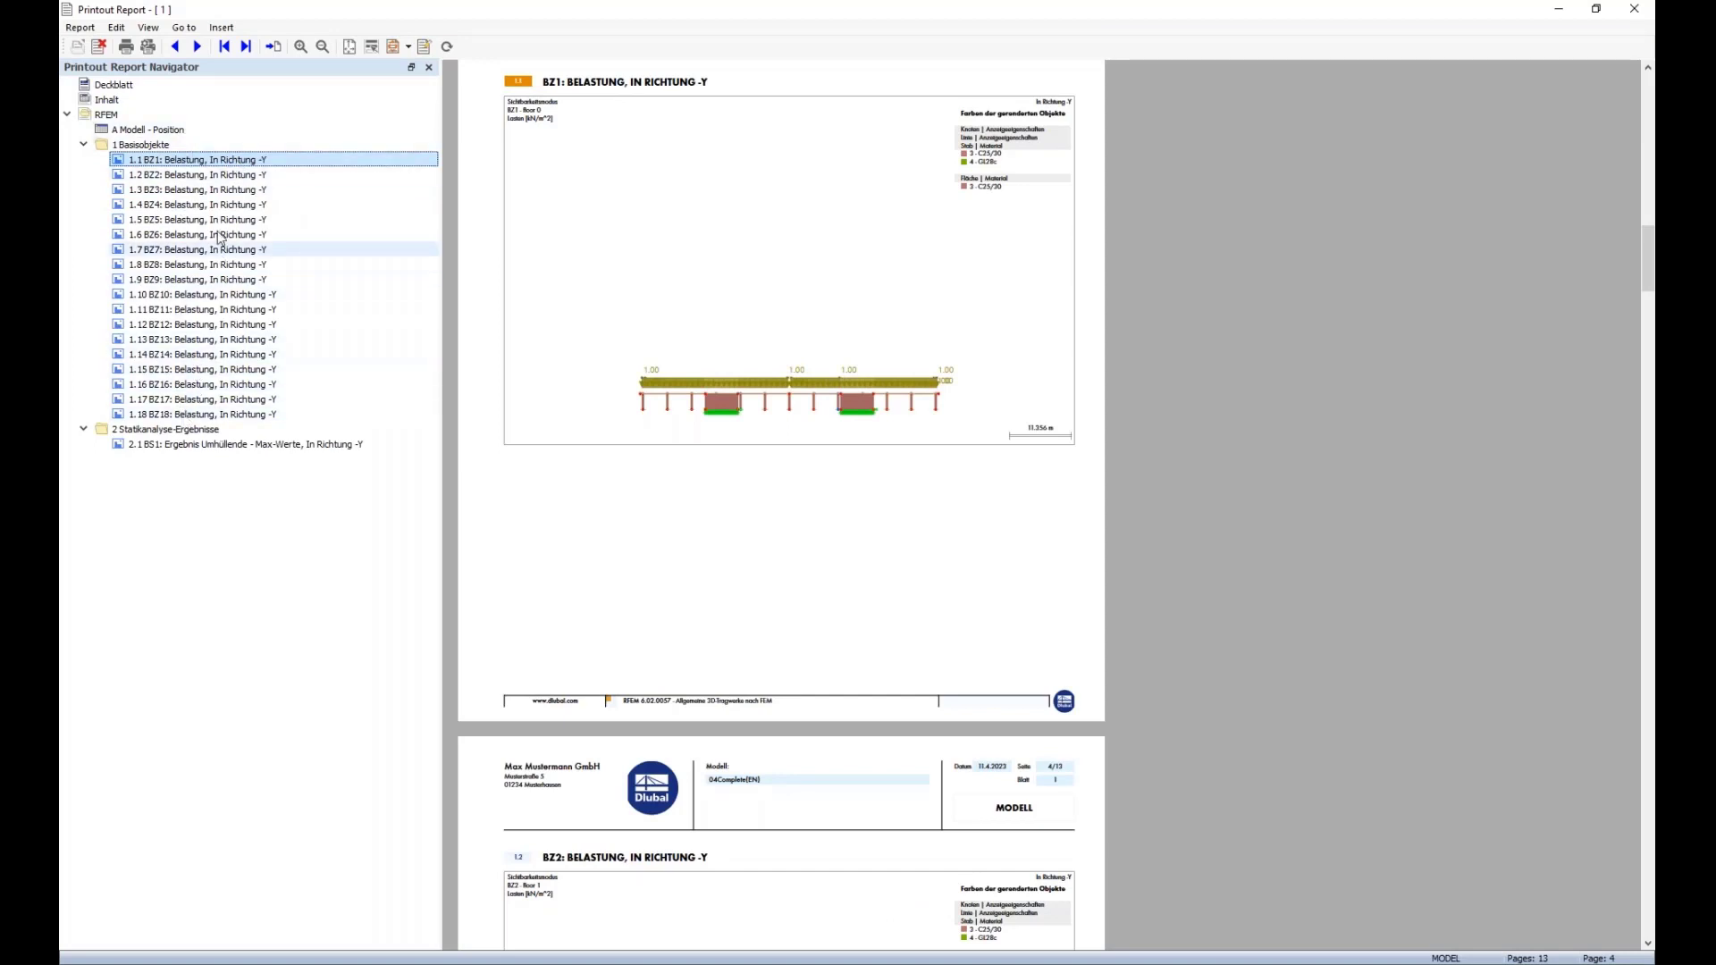
{"action": "left_click", "coordinate": [195, 177]}
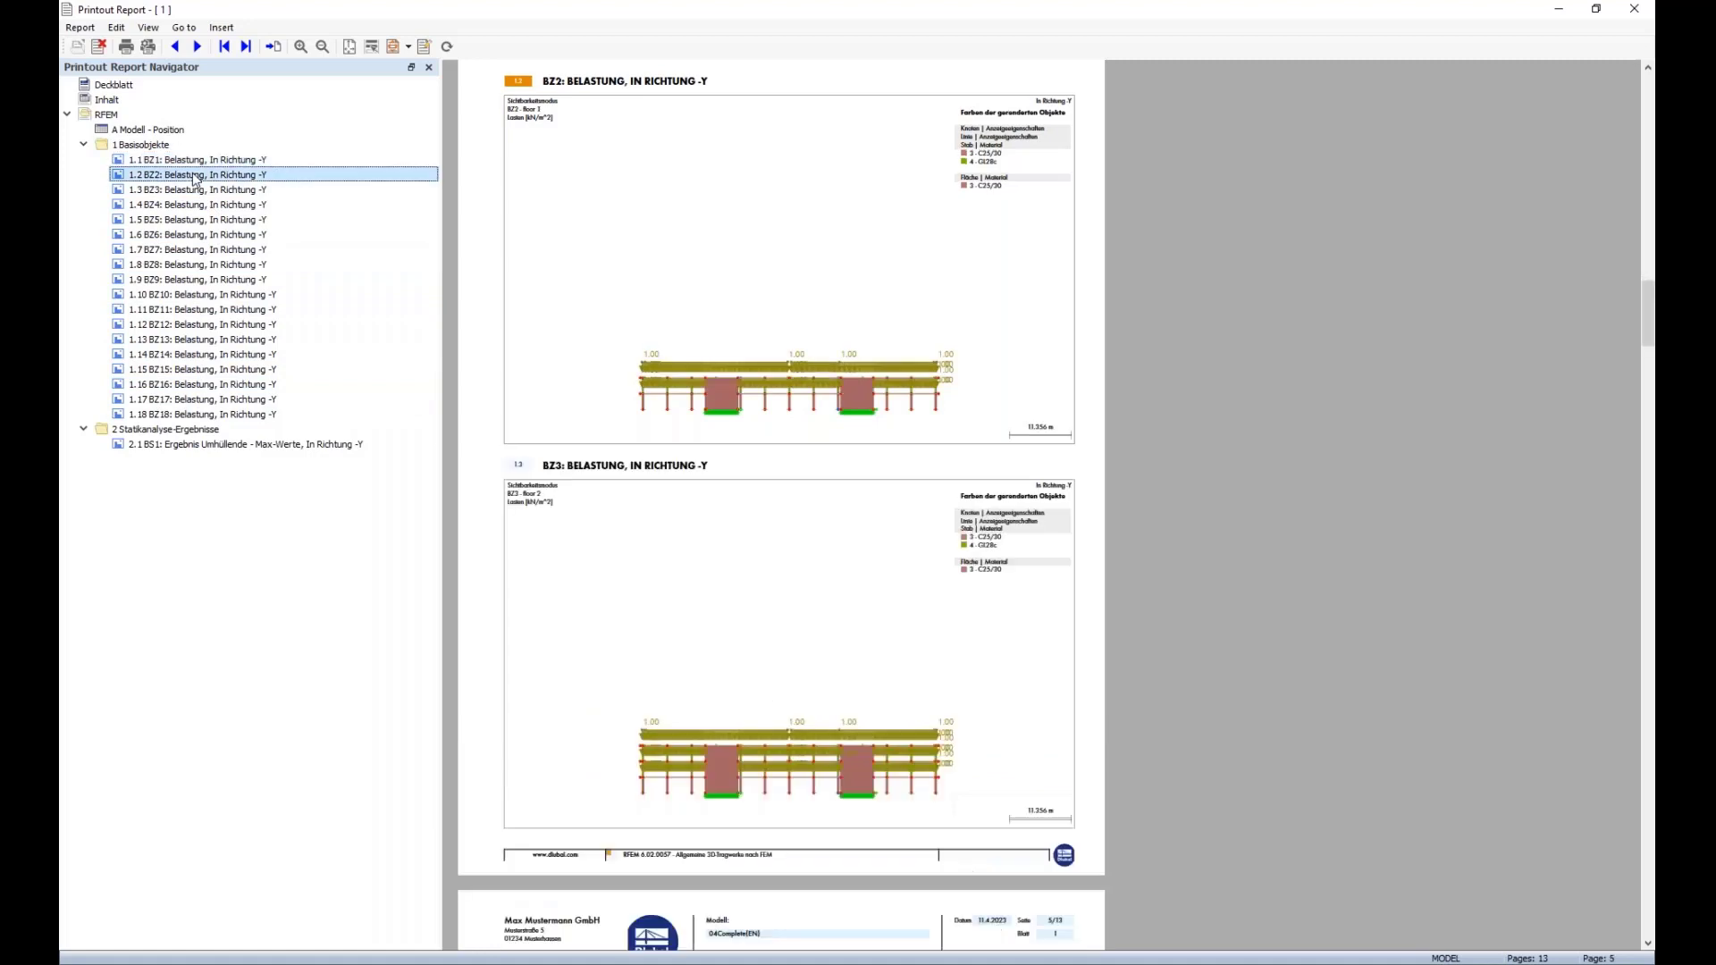
{"action": "left_click", "coordinate": [197, 190]}
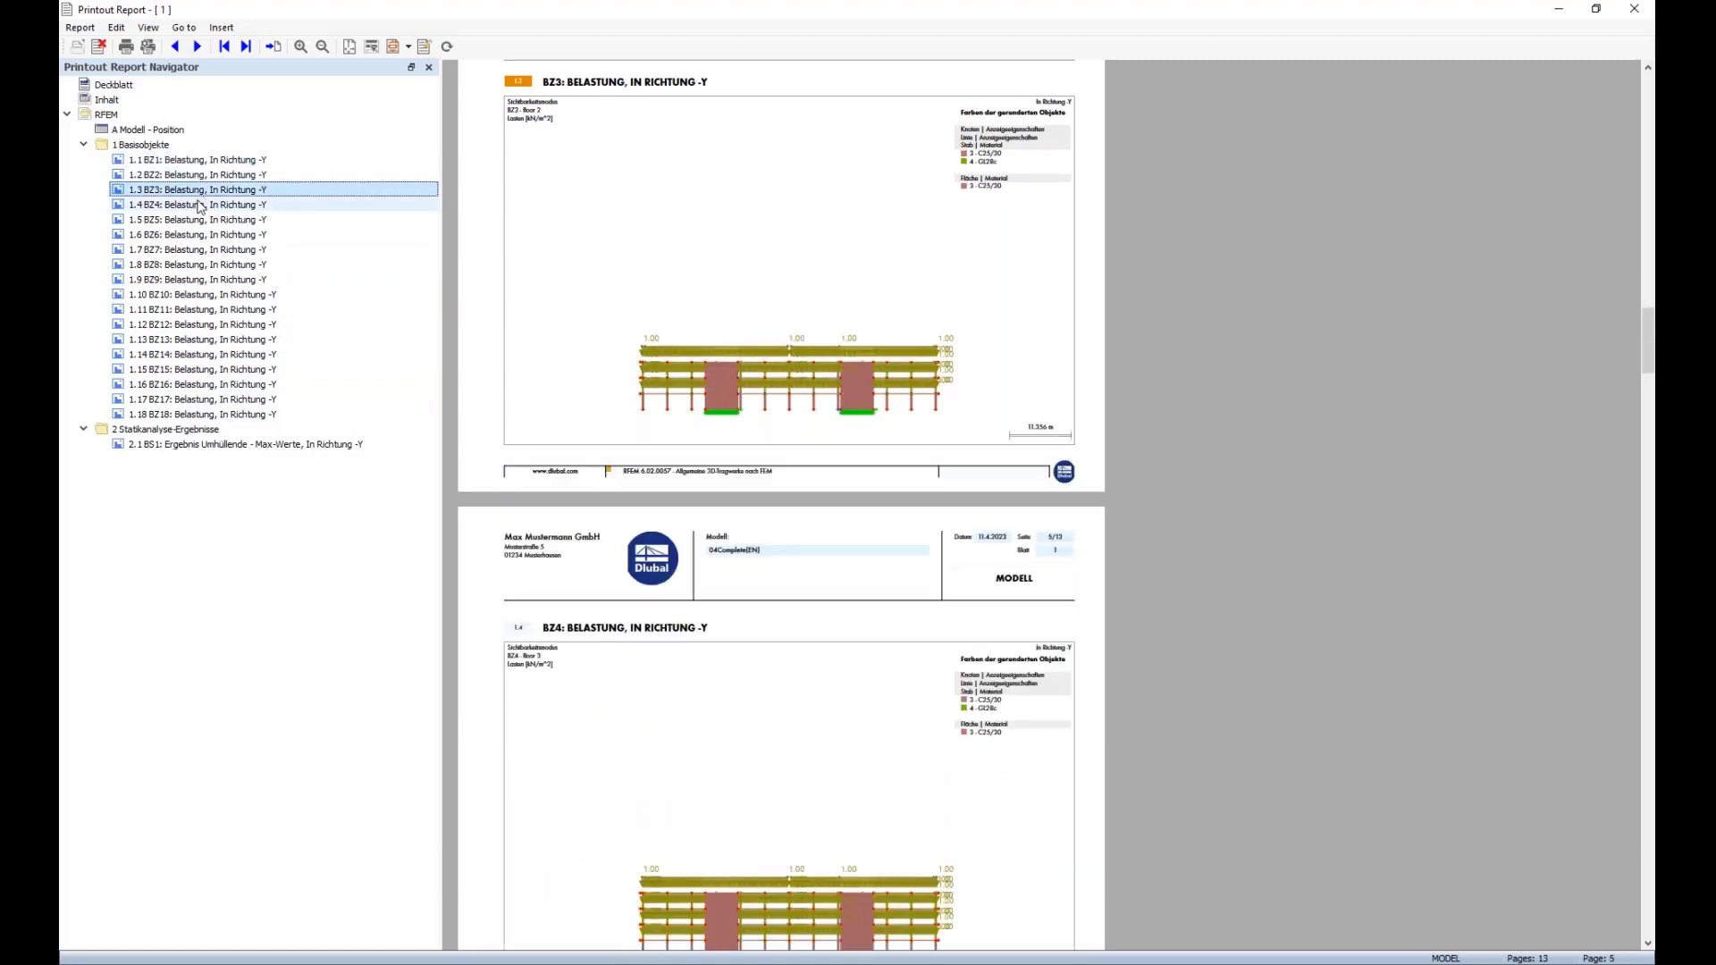
{"action": "left_click", "coordinate": [199, 206]}
{"action": "left_click", "coordinate": [197, 220]}
{"action": "left_click", "coordinate": [195, 234]}
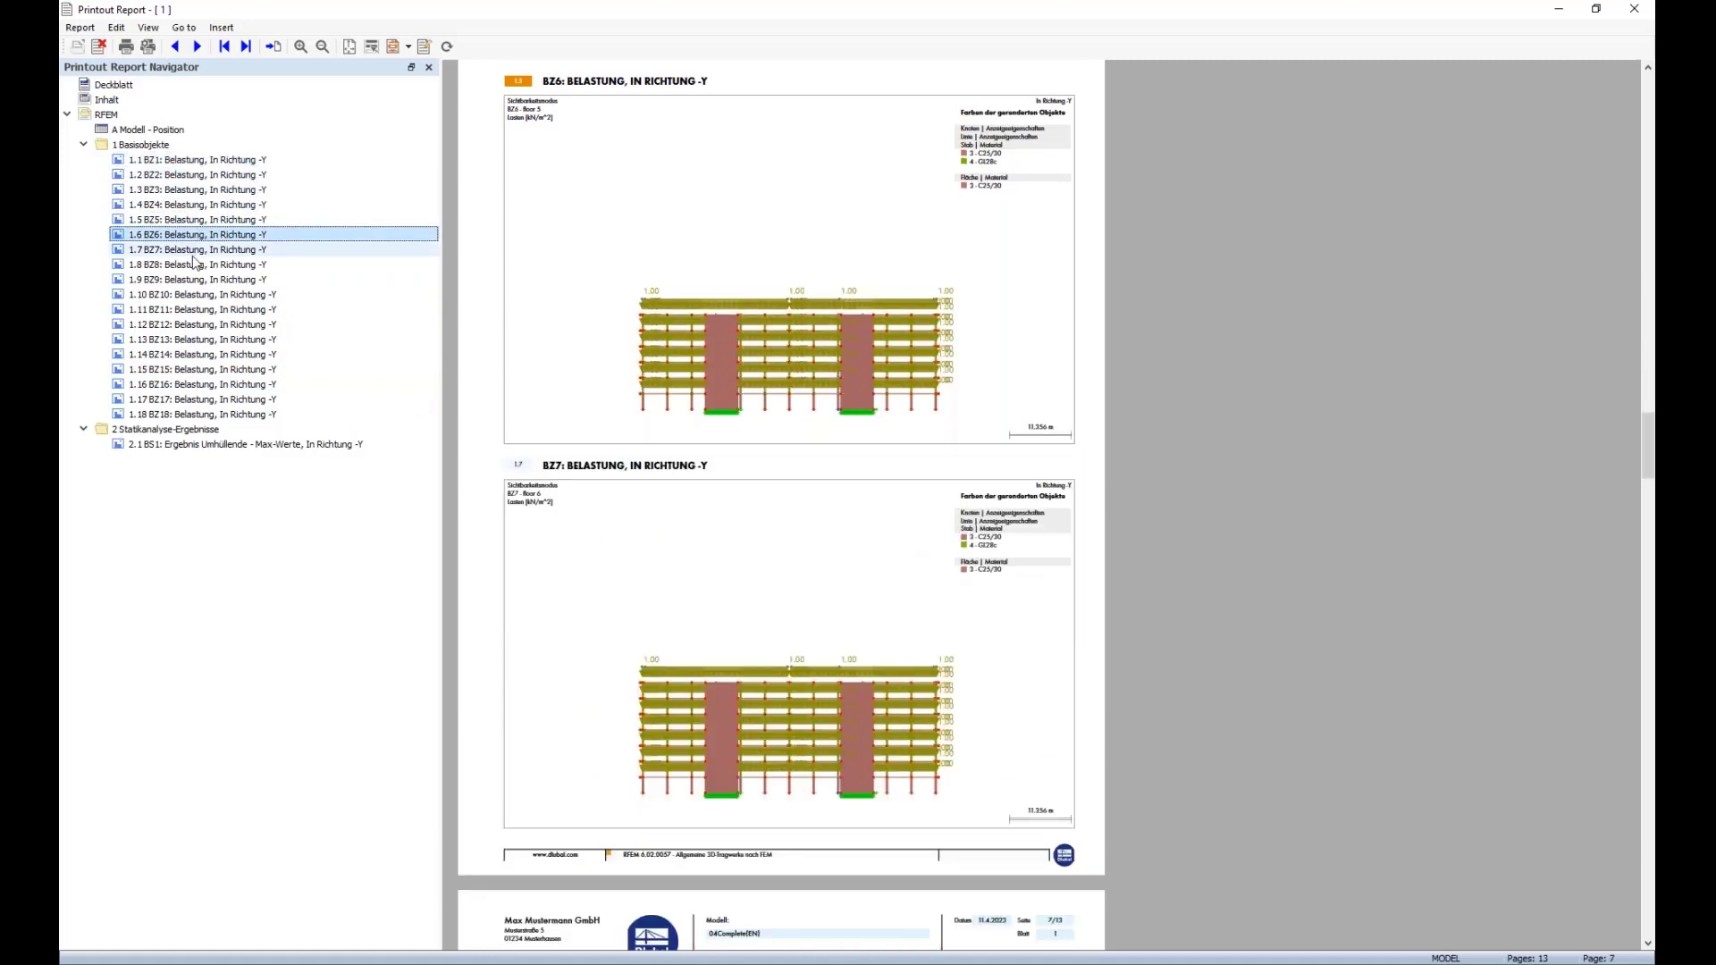
{"action": "left_click", "coordinate": [193, 254]}
{"action": "left_click", "coordinate": [194, 265]}
{"action": "left_click", "coordinate": [194, 279]}
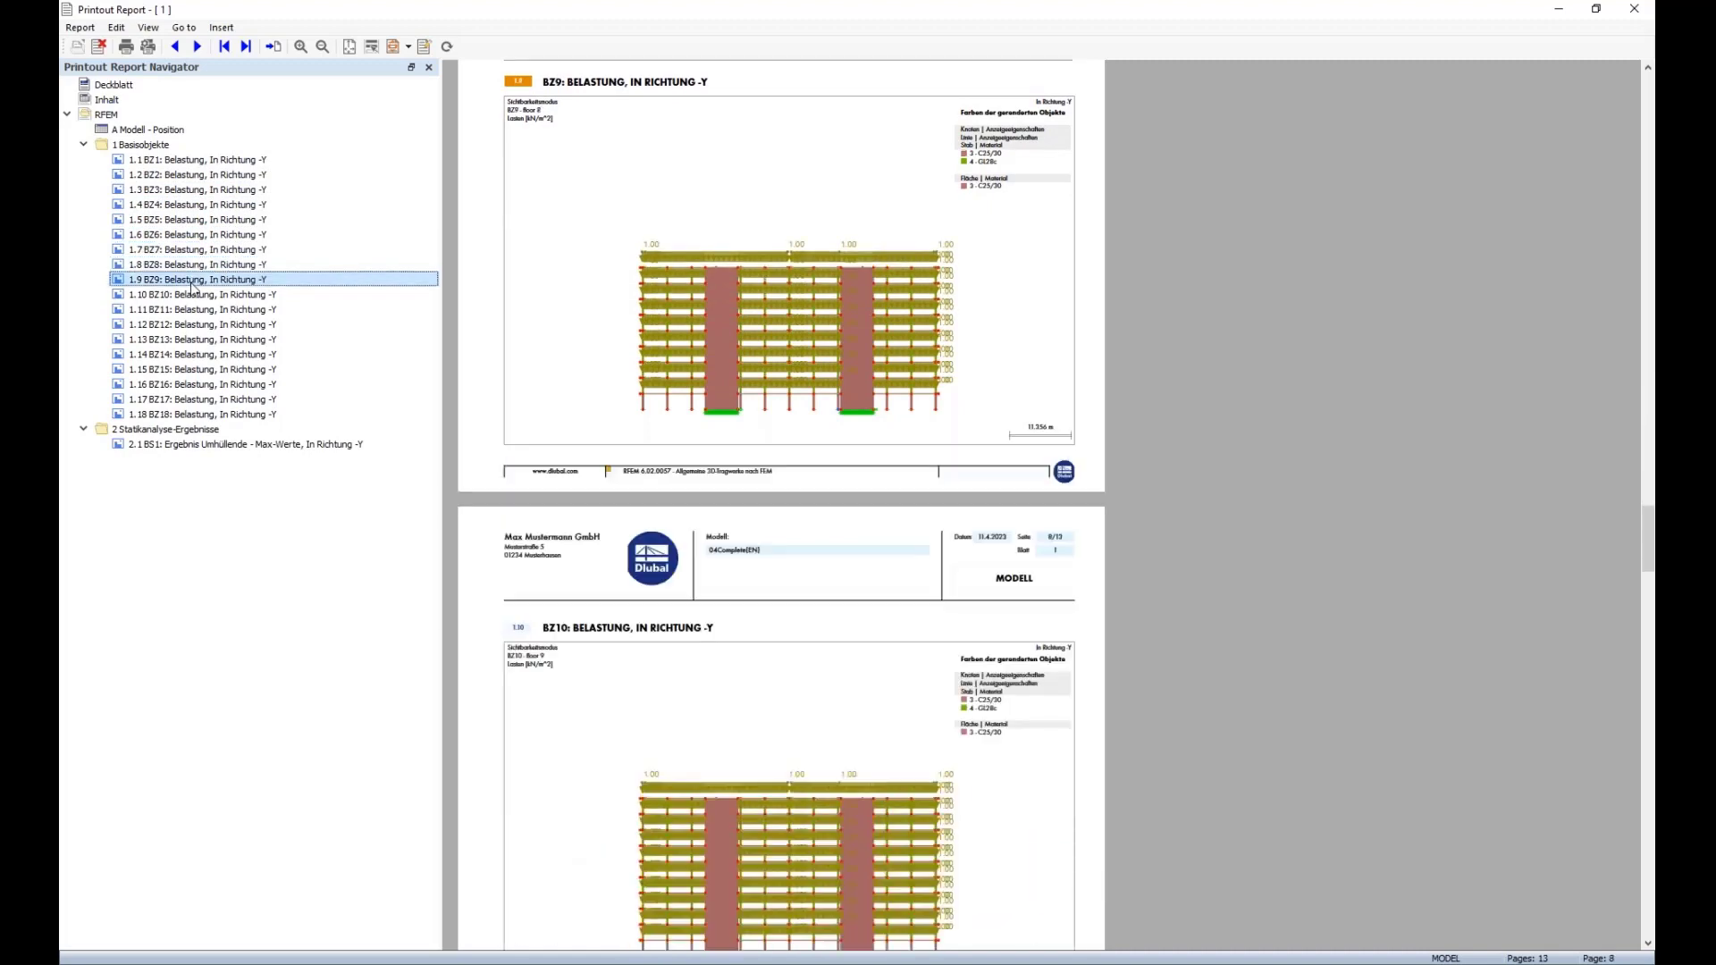
{"action": "left_click", "coordinate": [191, 294]}
{"action": "left_click", "coordinate": [183, 309]}
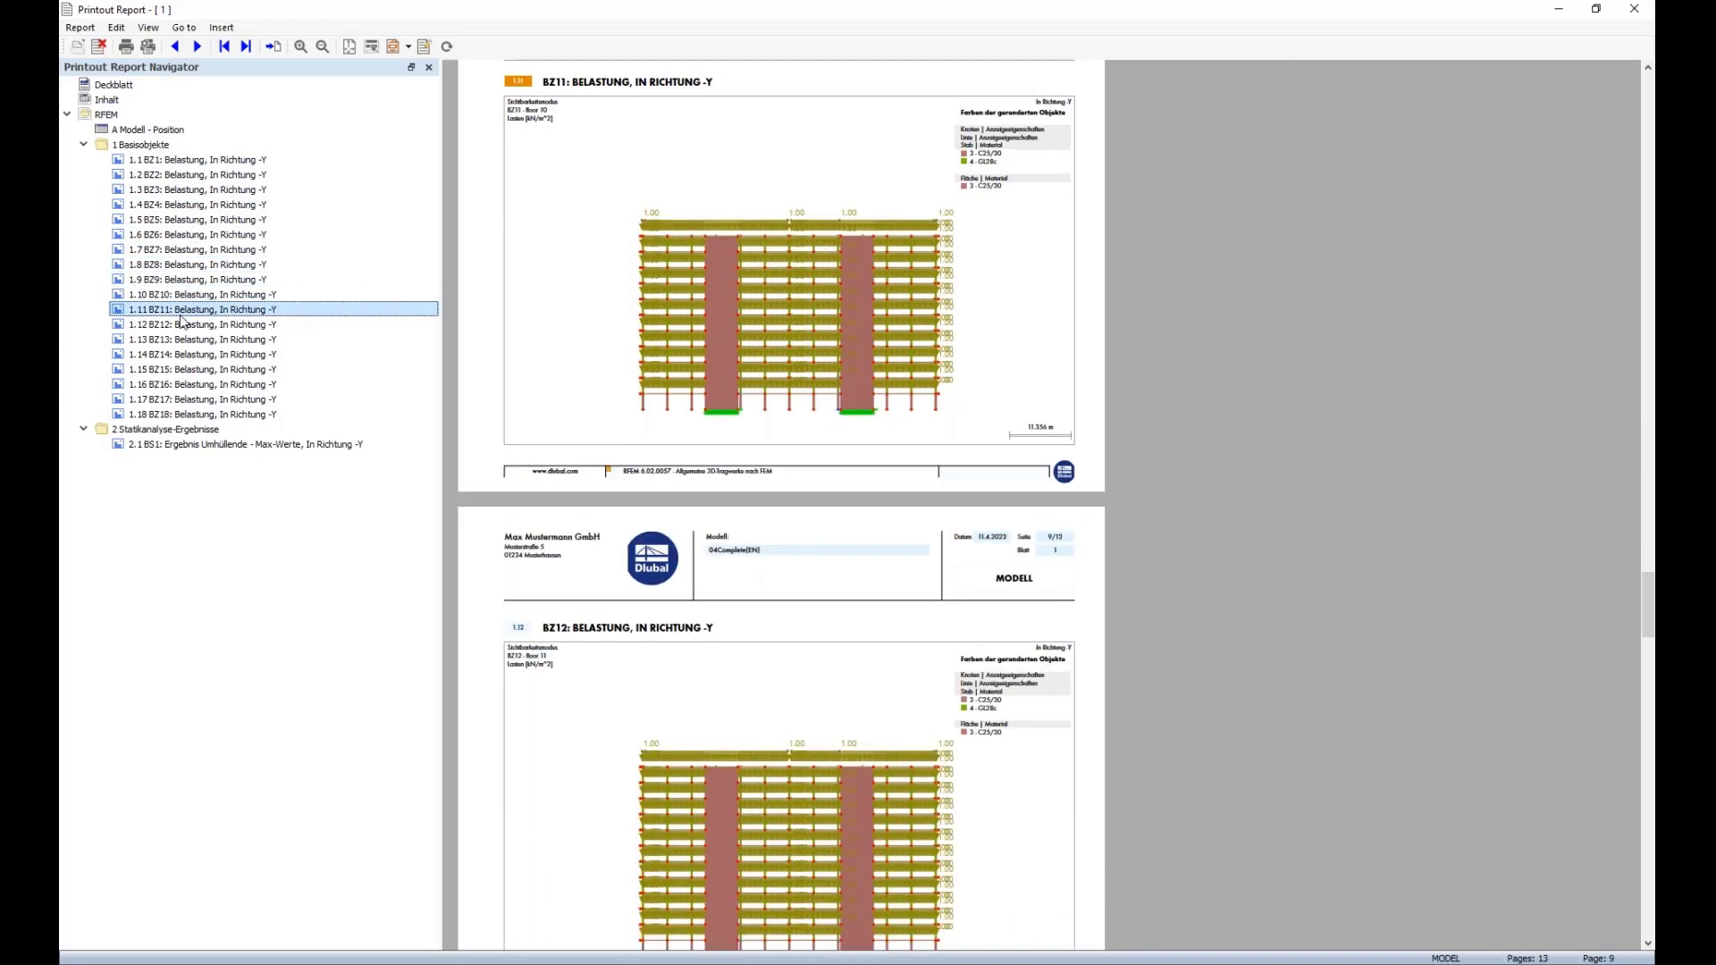
{"action": "left_click", "coordinate": [181, 325]}
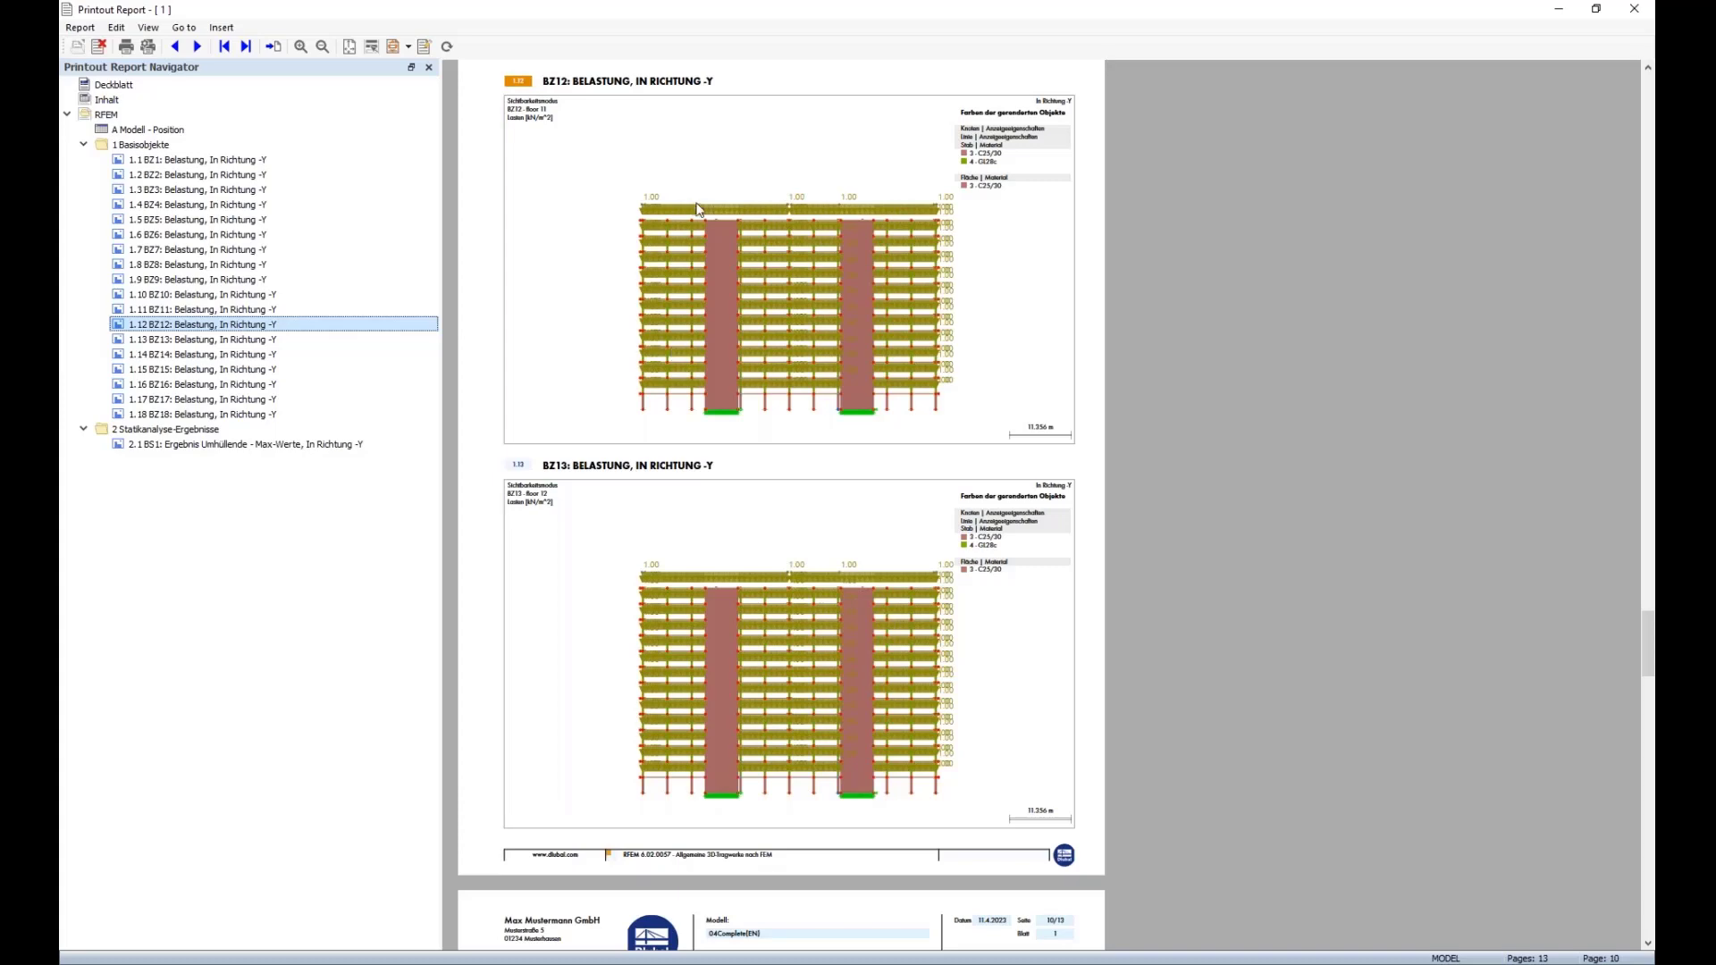
{"action": "left_click", "coordinate": [192, 345]}
{"action": "key", "text": "Down"}
{"action": "key", "text": "Down"}
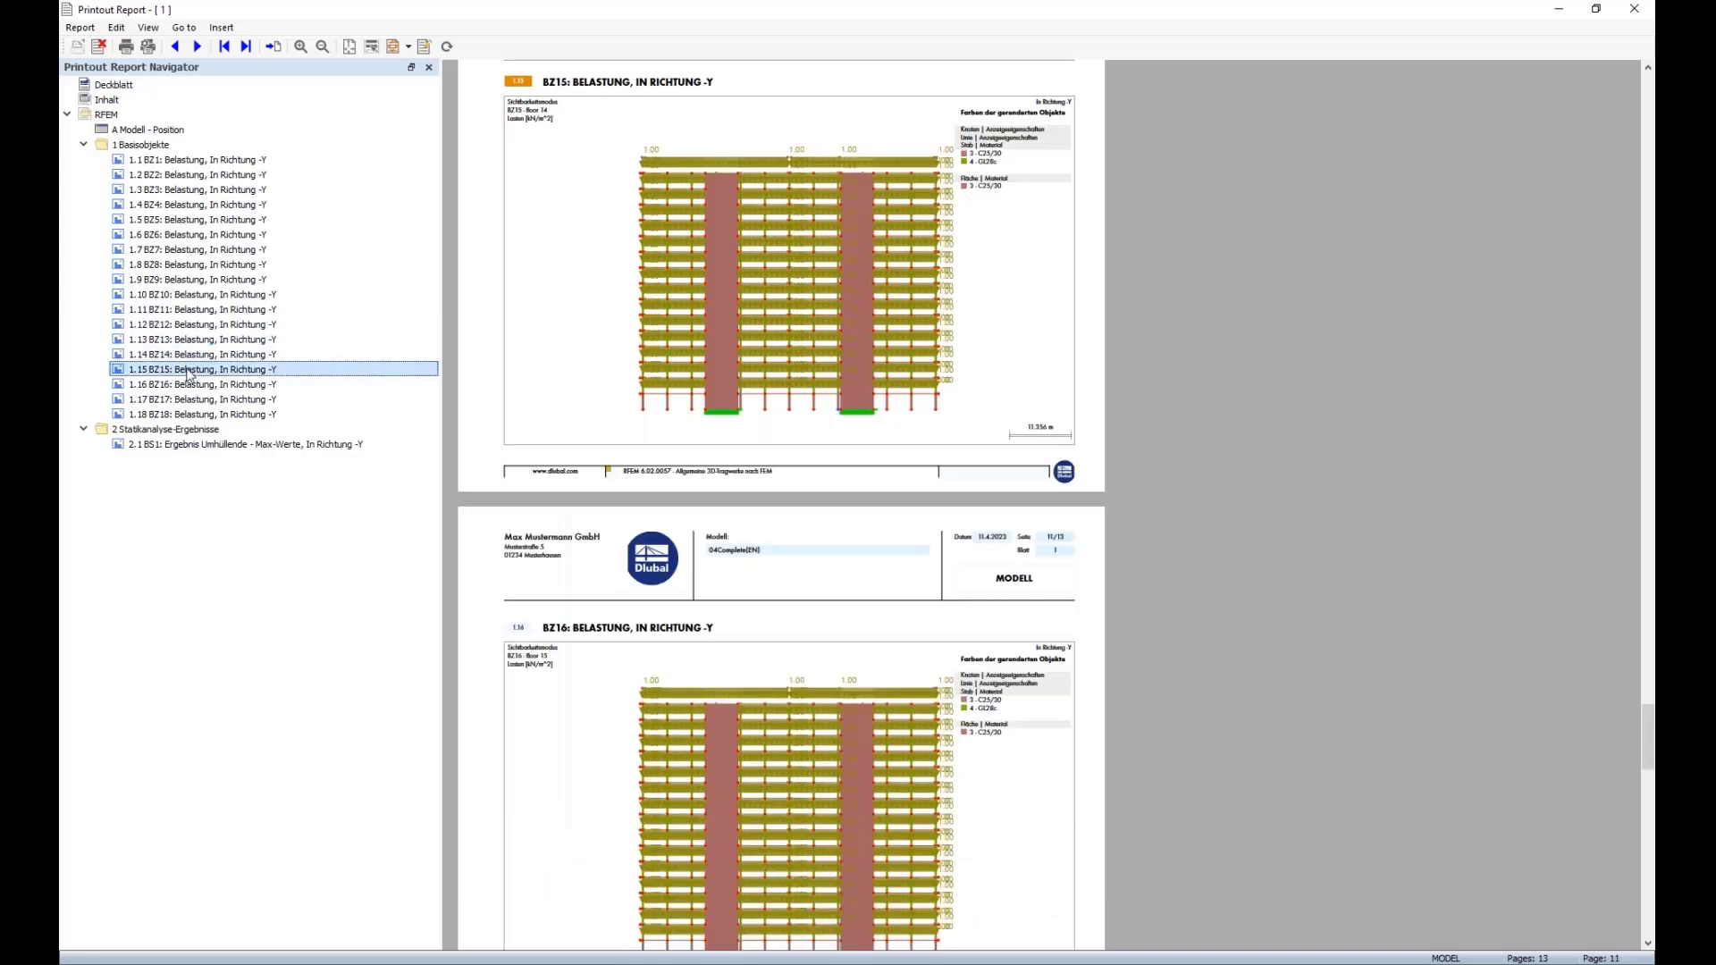
{"action": "left_click", "coordinate": [177, 414]}
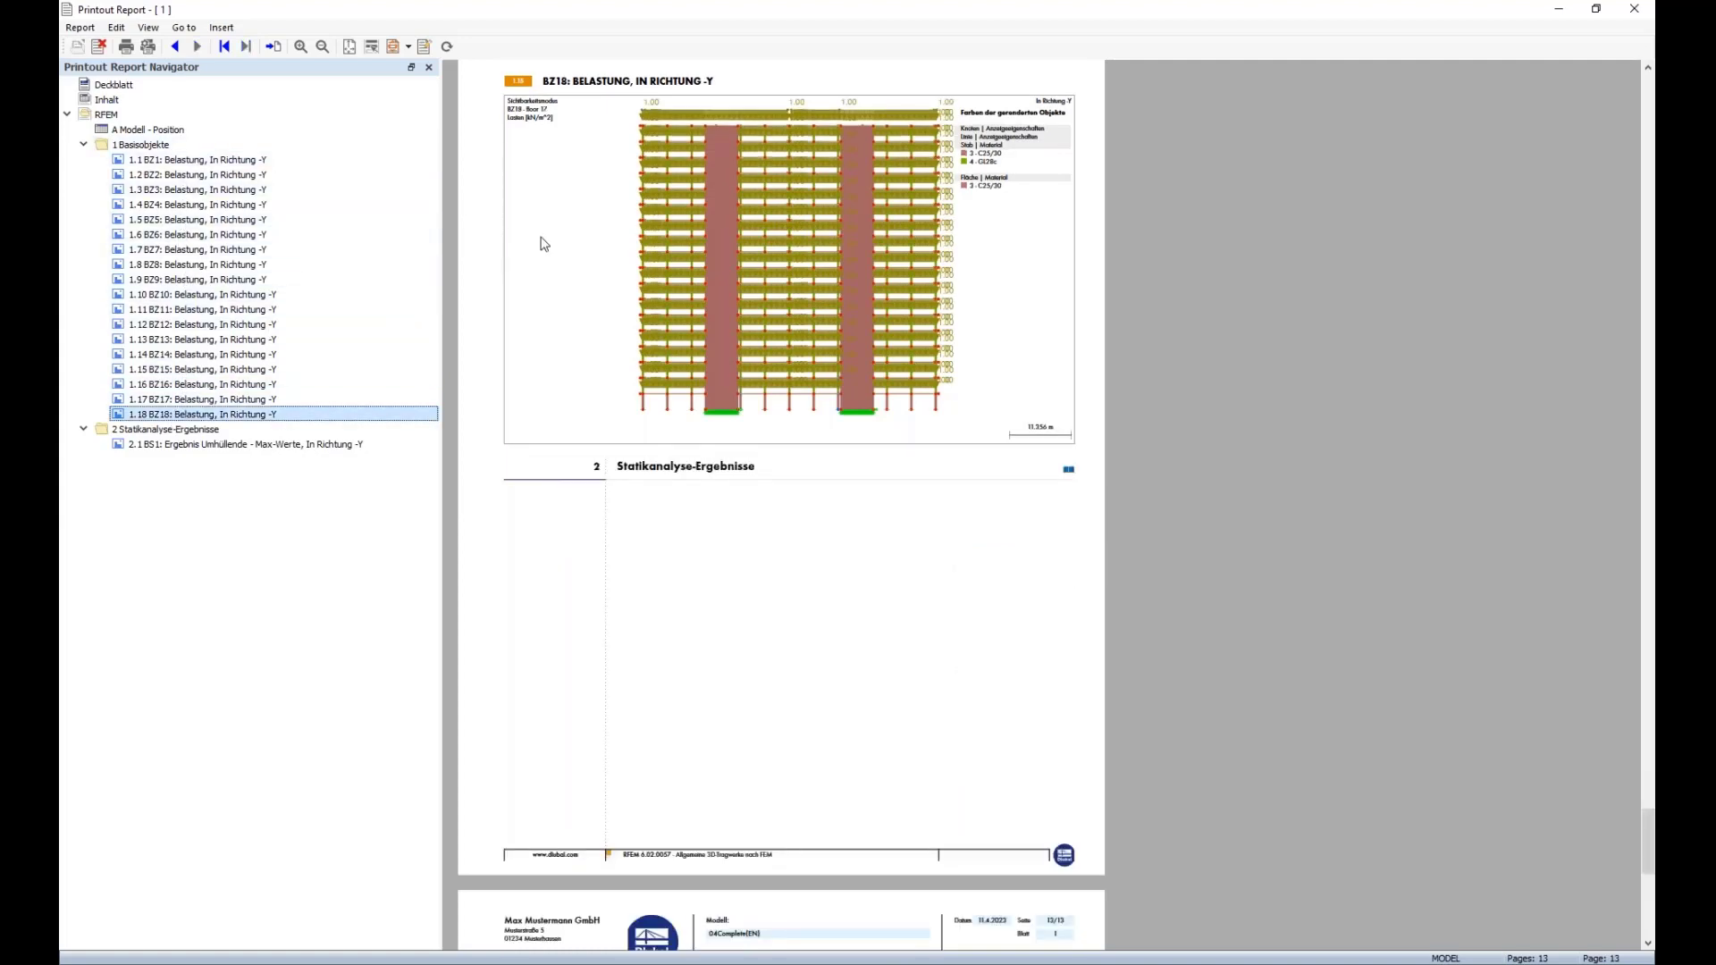
Review the BS1 result envelope graphic with the maximum values in the printout report, and close the report.
{"action": "left_click", "coordinate": [209, 447]}
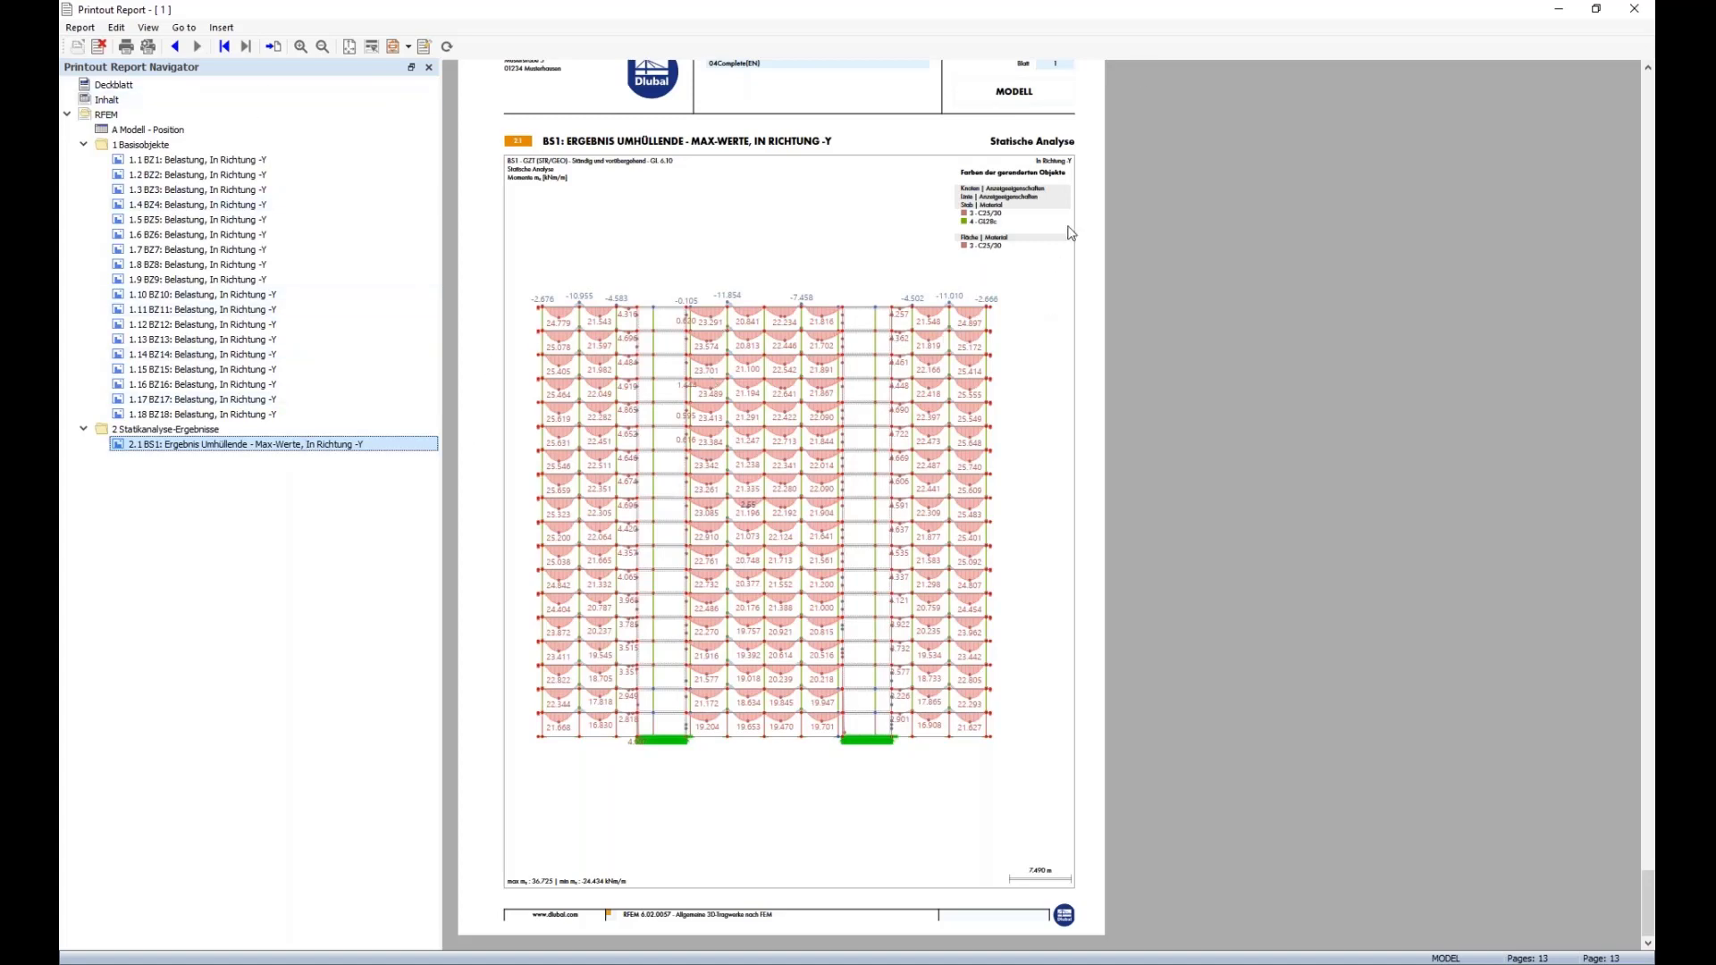
{"action": "left_click", "coordinate": [1634, 9]}
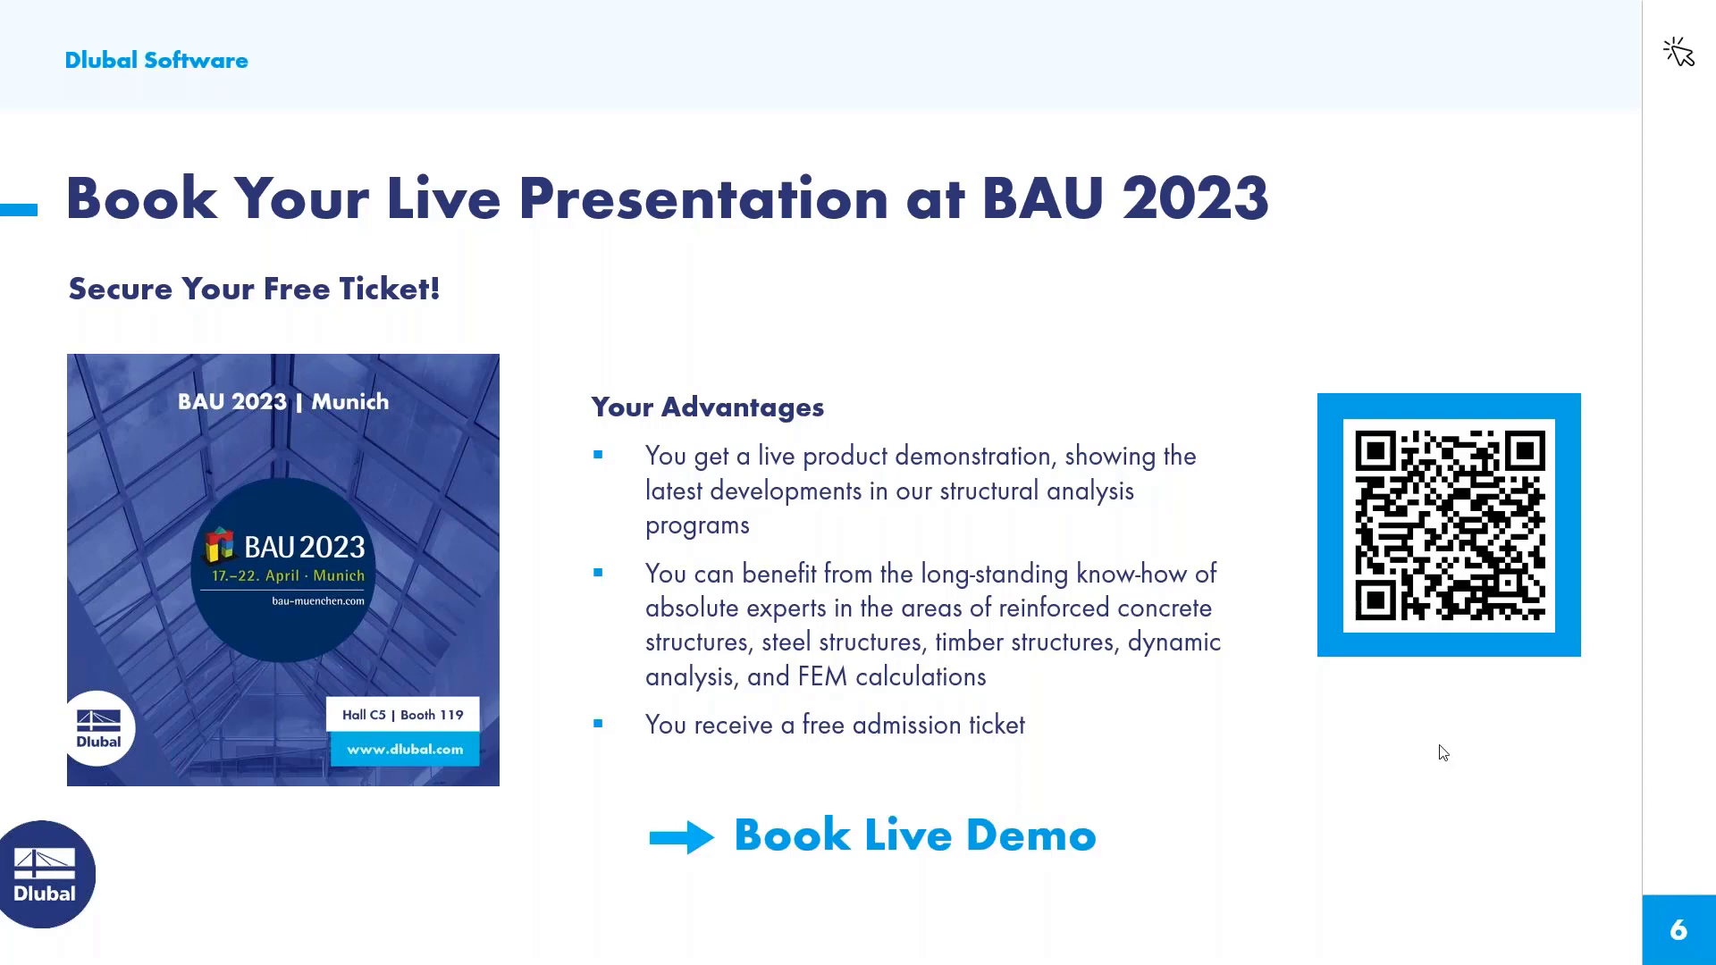
Switch from the presentation slides to the Dlubal website in the browser and open its webinars overview.
{"action": "left_click", "coordinate": [1535, 745]}
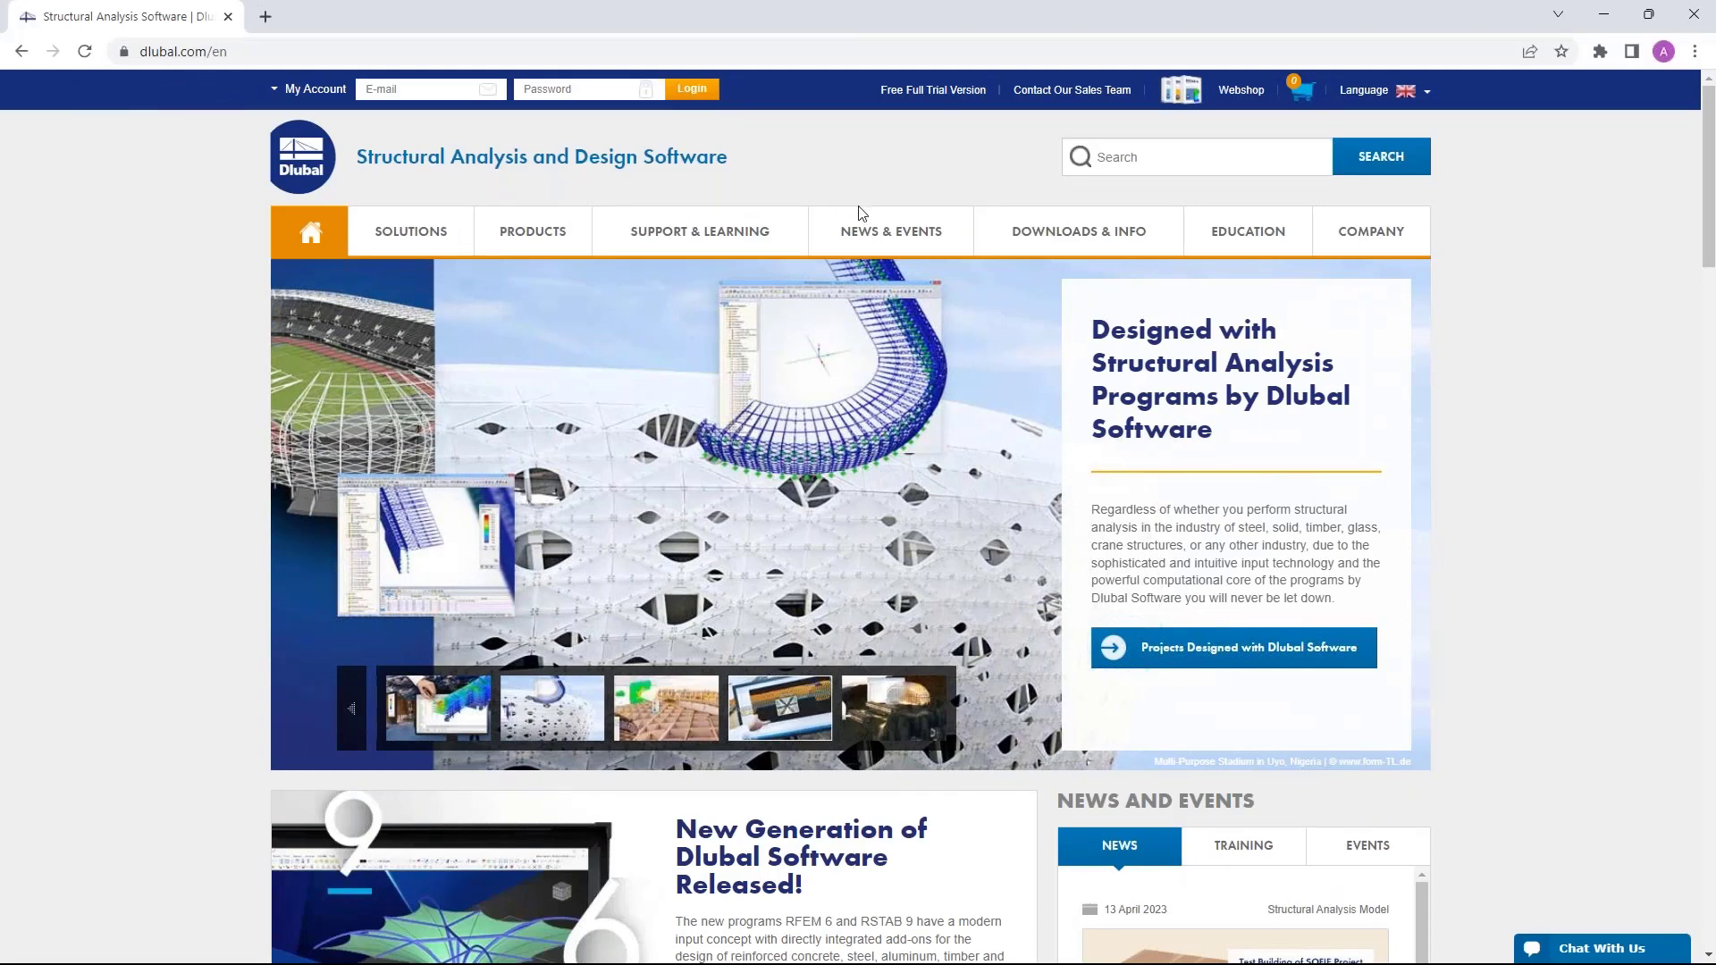
{"action": "mouse_move", "coordinate": [897, 237]}
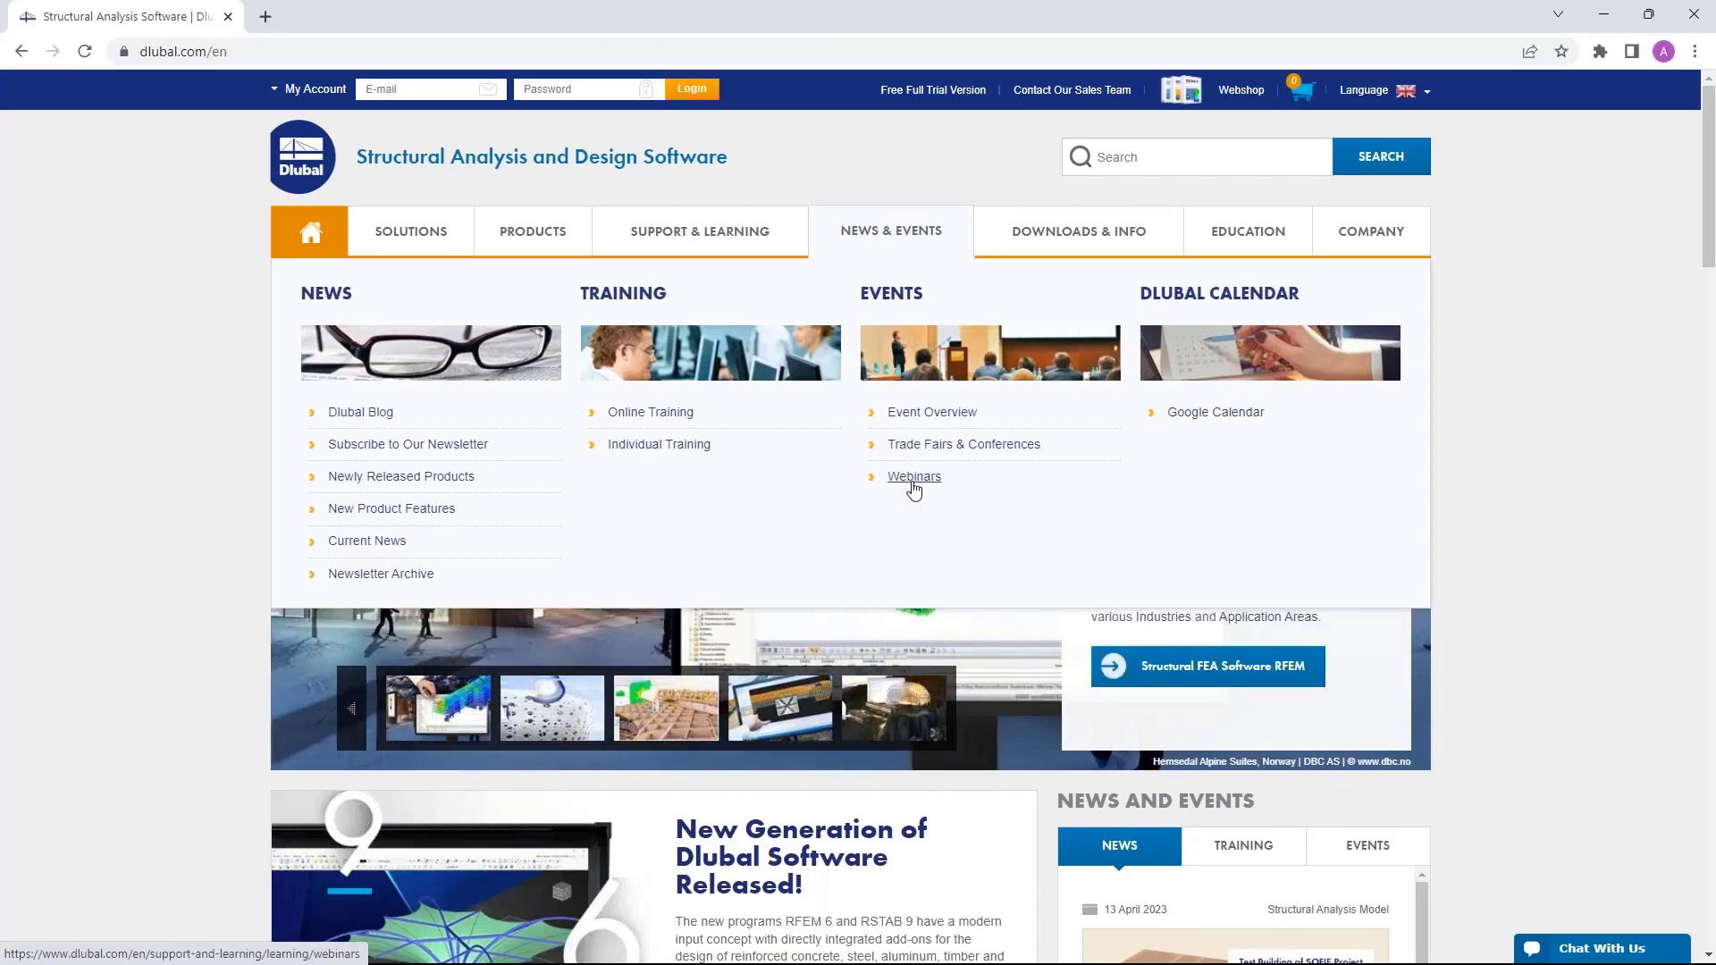
{"action": "left_click", "coordinate": [913, 478]}
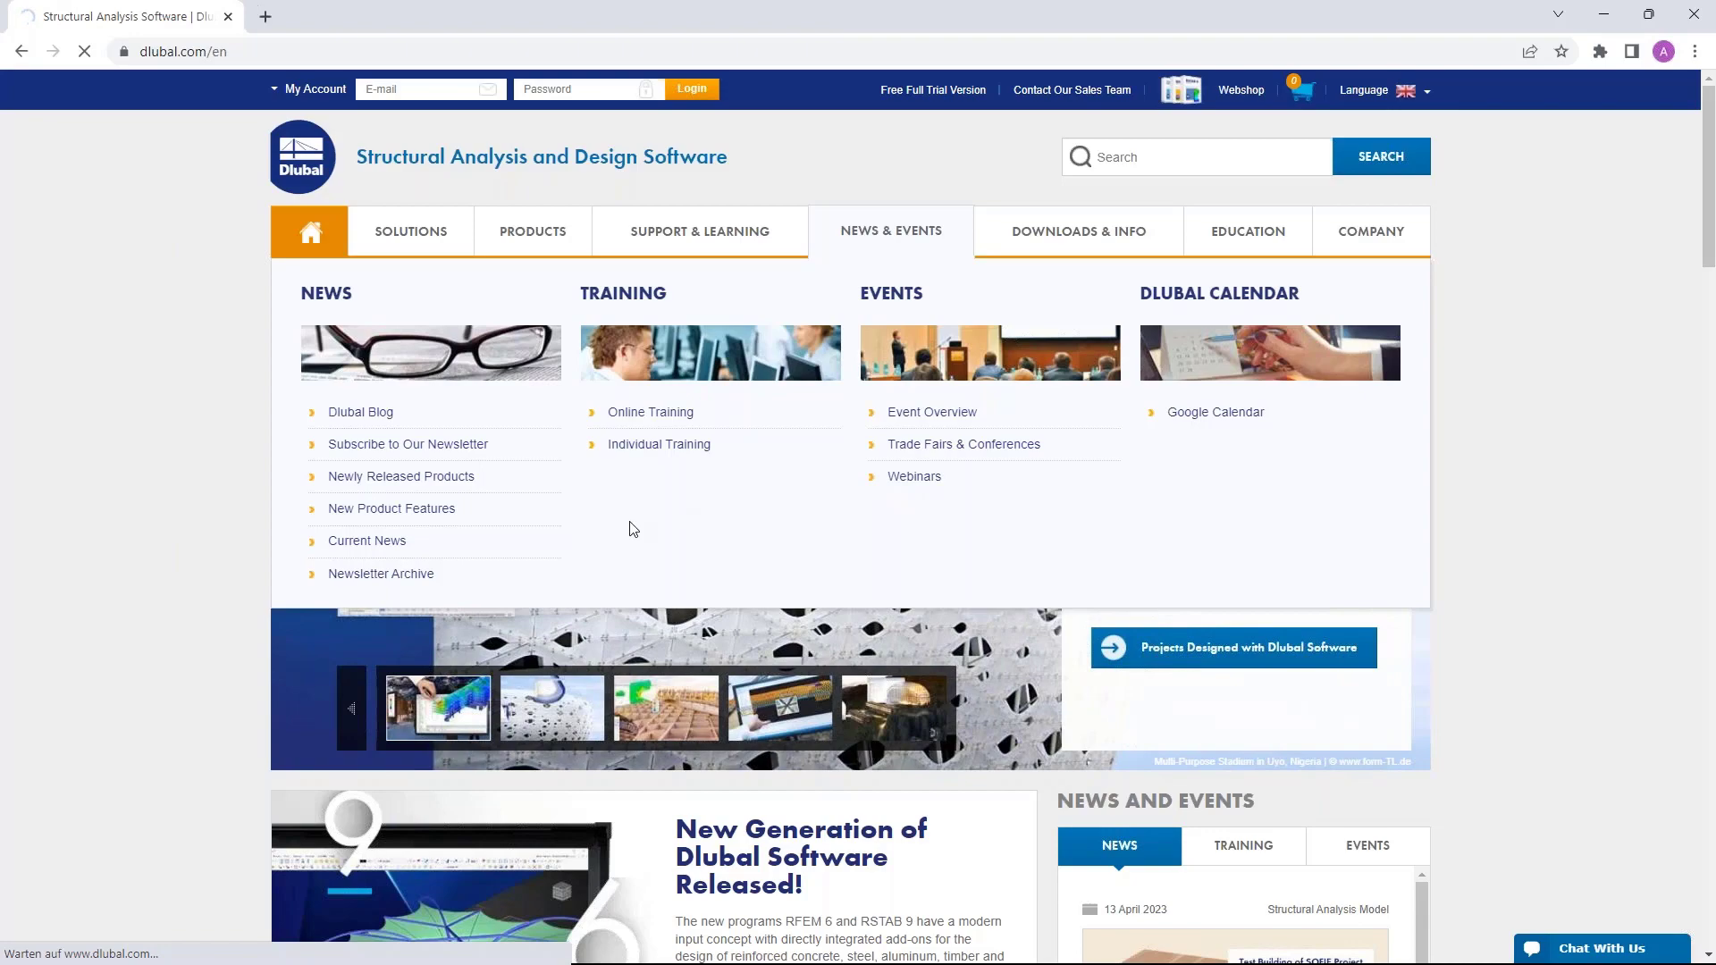
Look through the listed webinars and open the page of "Definition and Analysis of Construction Stages in RFEM 6".
{"action": "scroll", "coordinate": [987, 469], "scroll_direction": "down", "scroll_amount": 7}
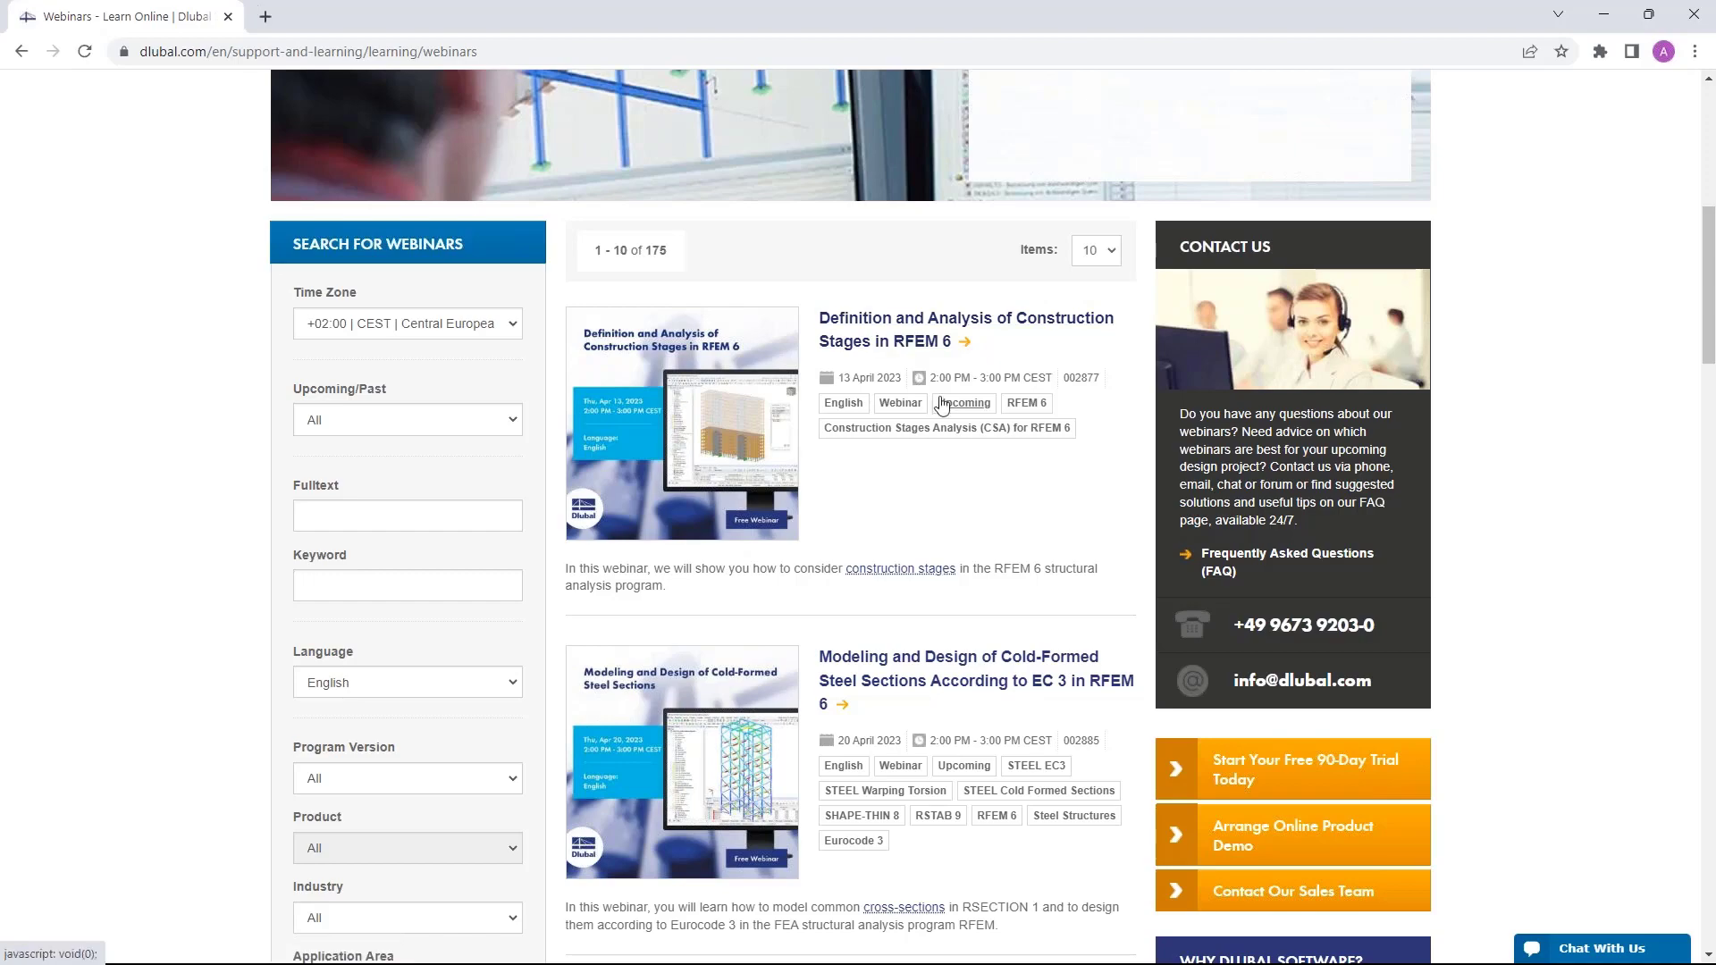
{"action": "scroll", "coordinate": [943, 404], "scroll_direction": "down", "scroll_amount": 3}
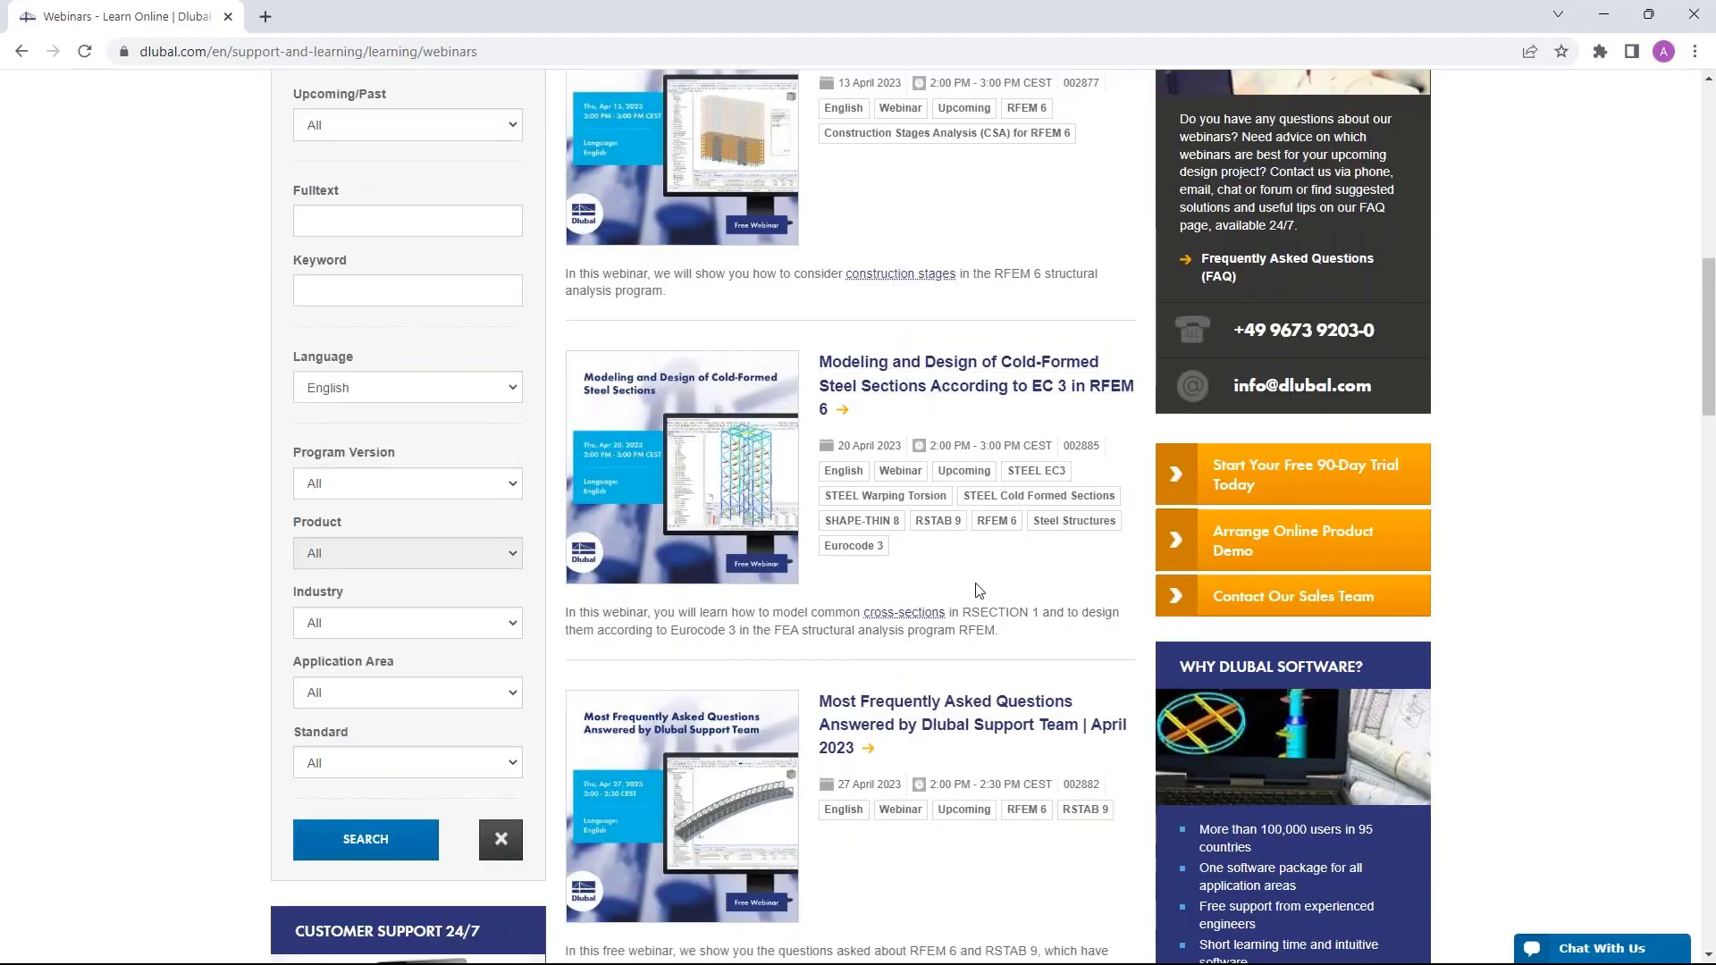
{"action": "scroll", "coordinate": [979, 591], "scroll_direction": "down", "scroll_amount": 4}
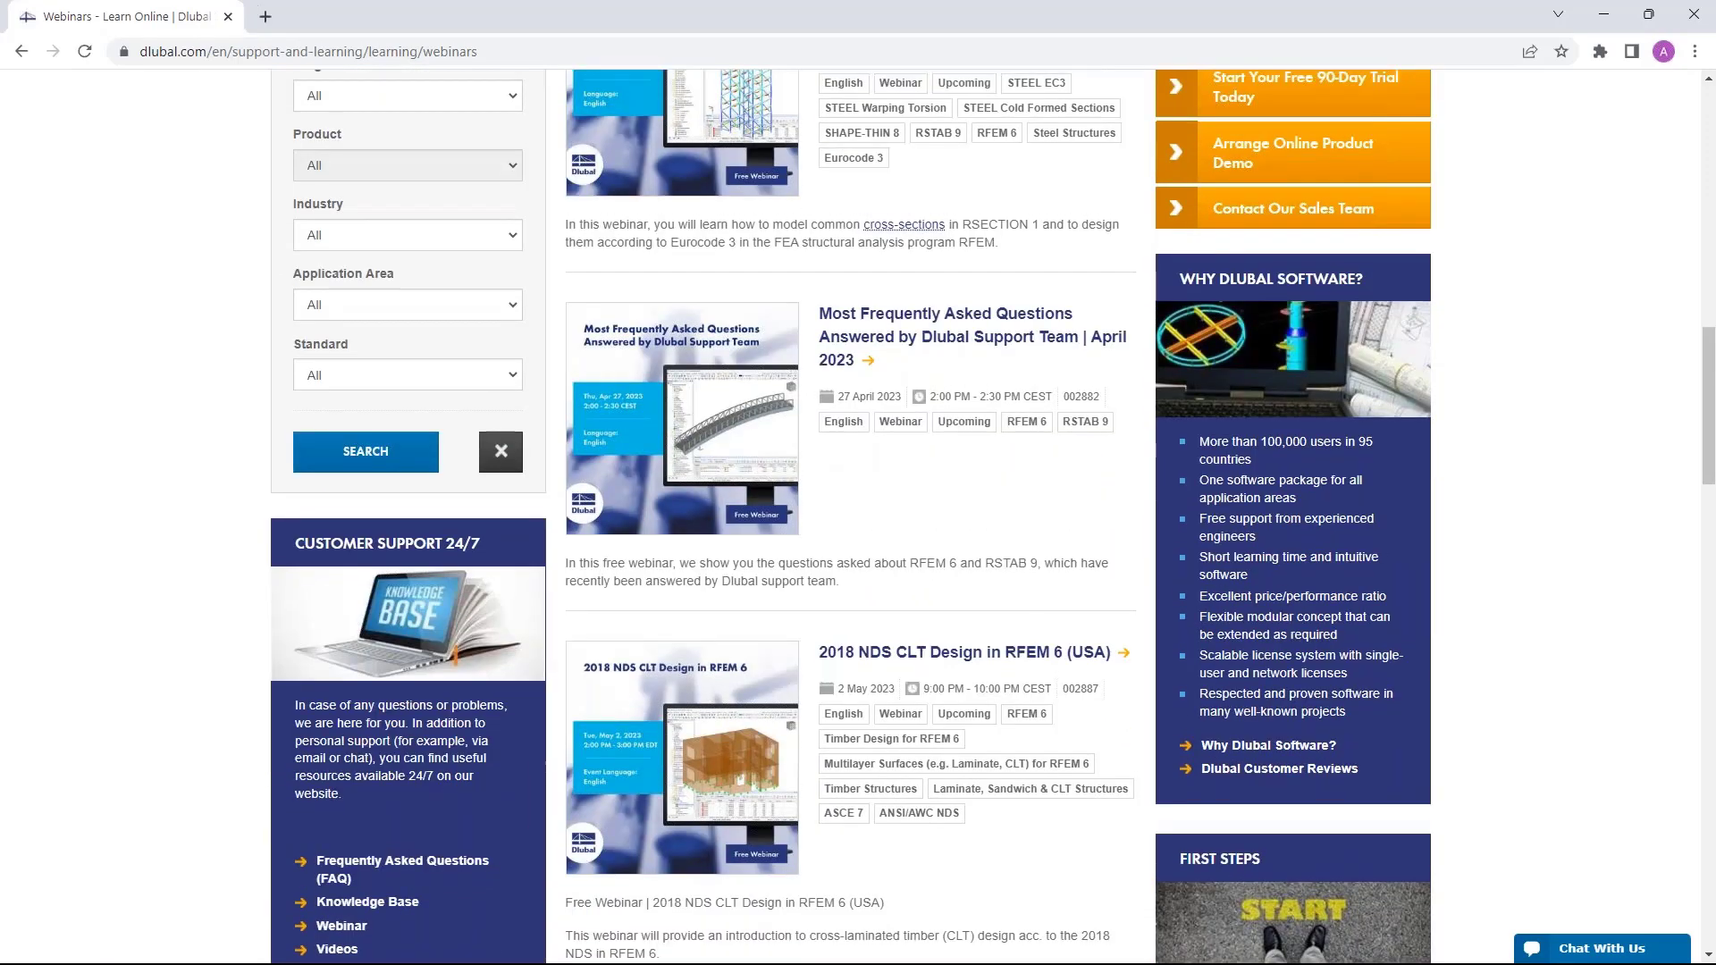
{"action": "scroll", "coordinate": [858, 522], "scroll_direction": "up", "scroll_amount": 10}
{"action": "left_click", "coordinate": [858, 522]}
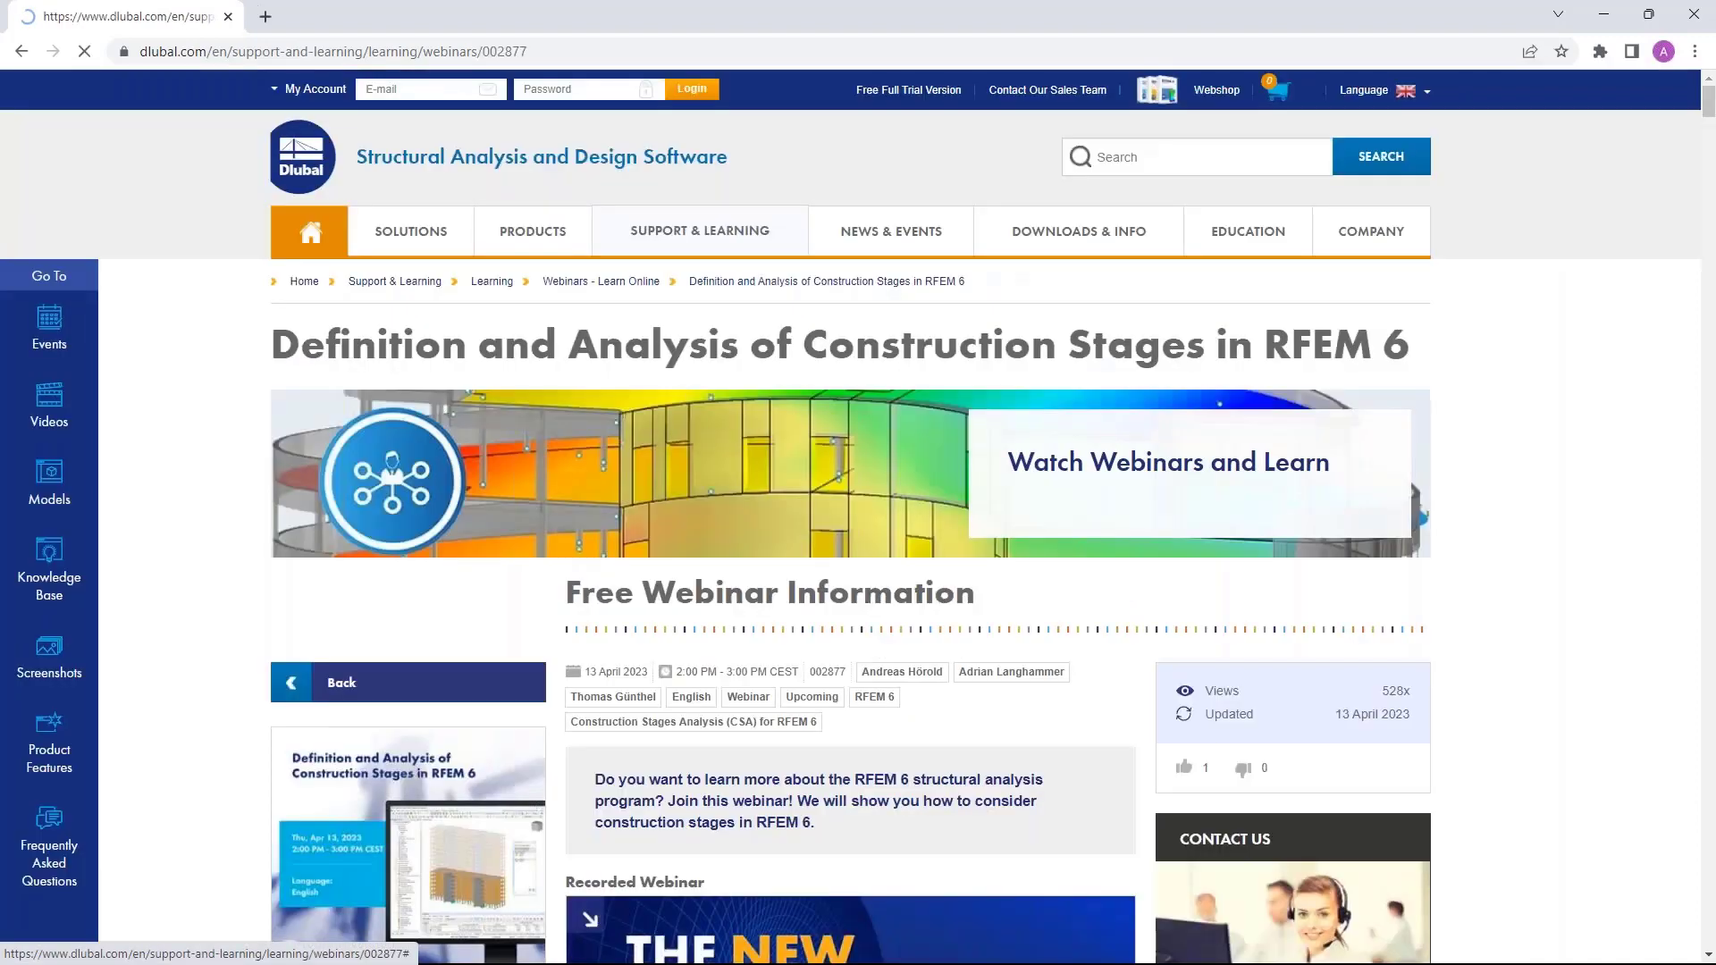
Examine the webinar page's recording, presentation slides download, links, recommended events, videos and models to download, and return to its beginning.
{"action": "scroll", "coordinate": [858, 523], "scroll_direction": "down", "scroll_amount": 4}
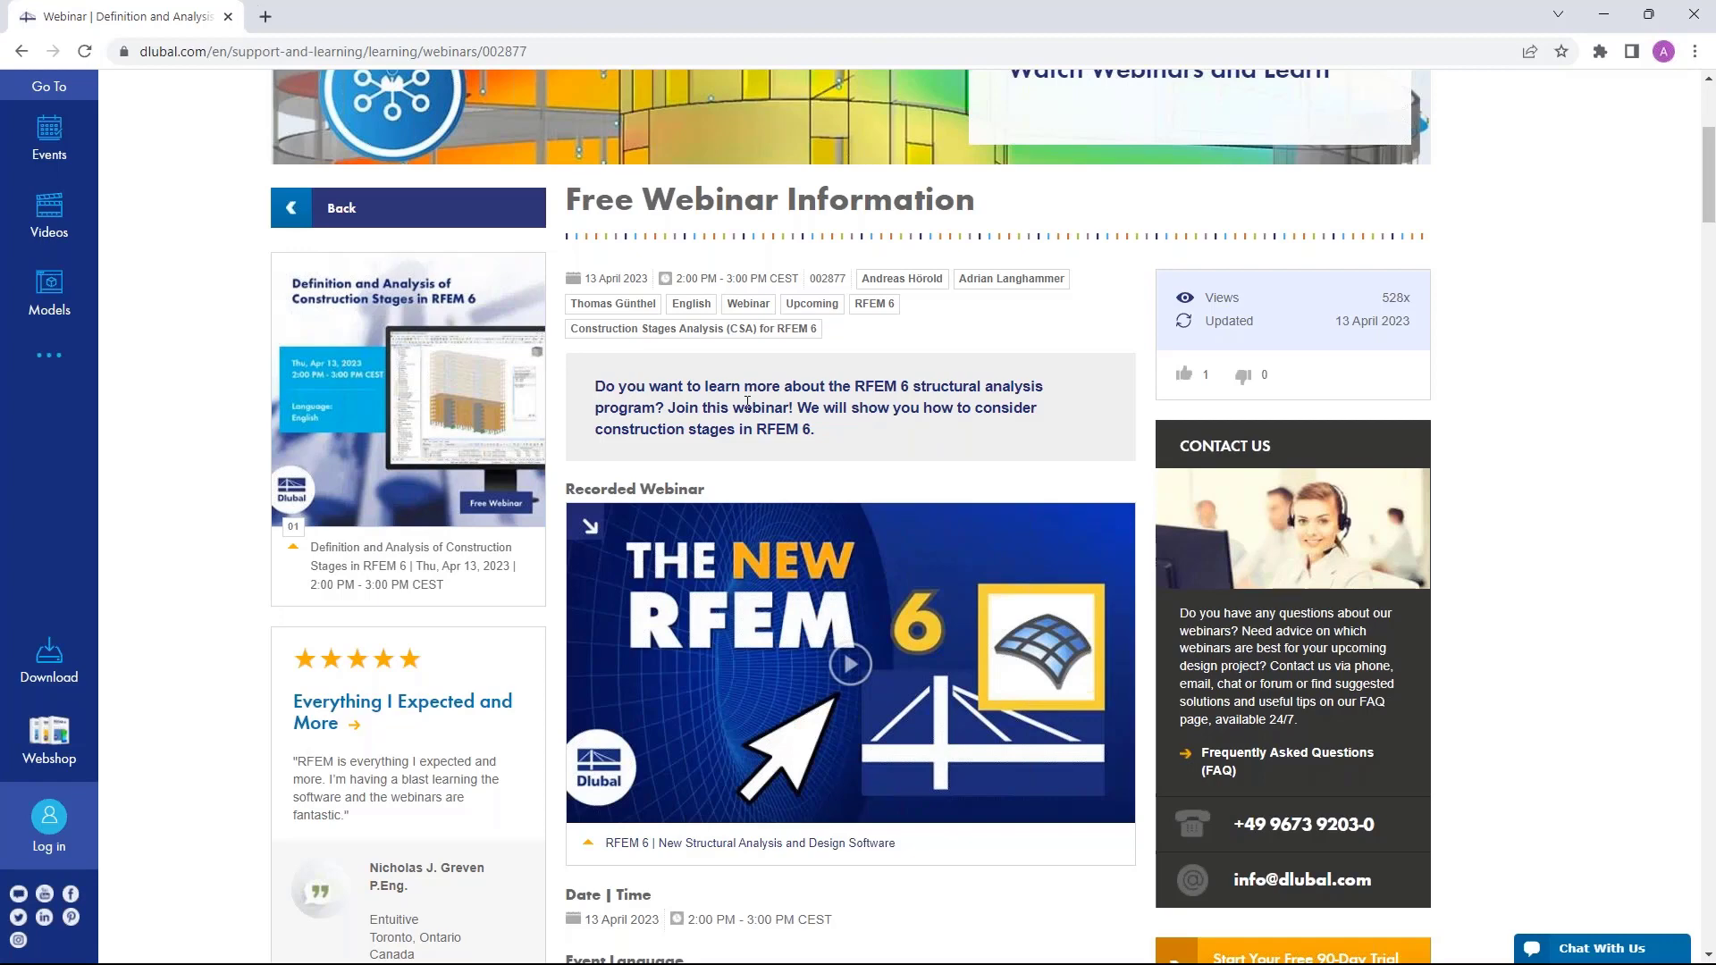
{"action": "scroll", "coordinate": [747, 402], "scroll_direction": "down", "scroll_amount": 1}
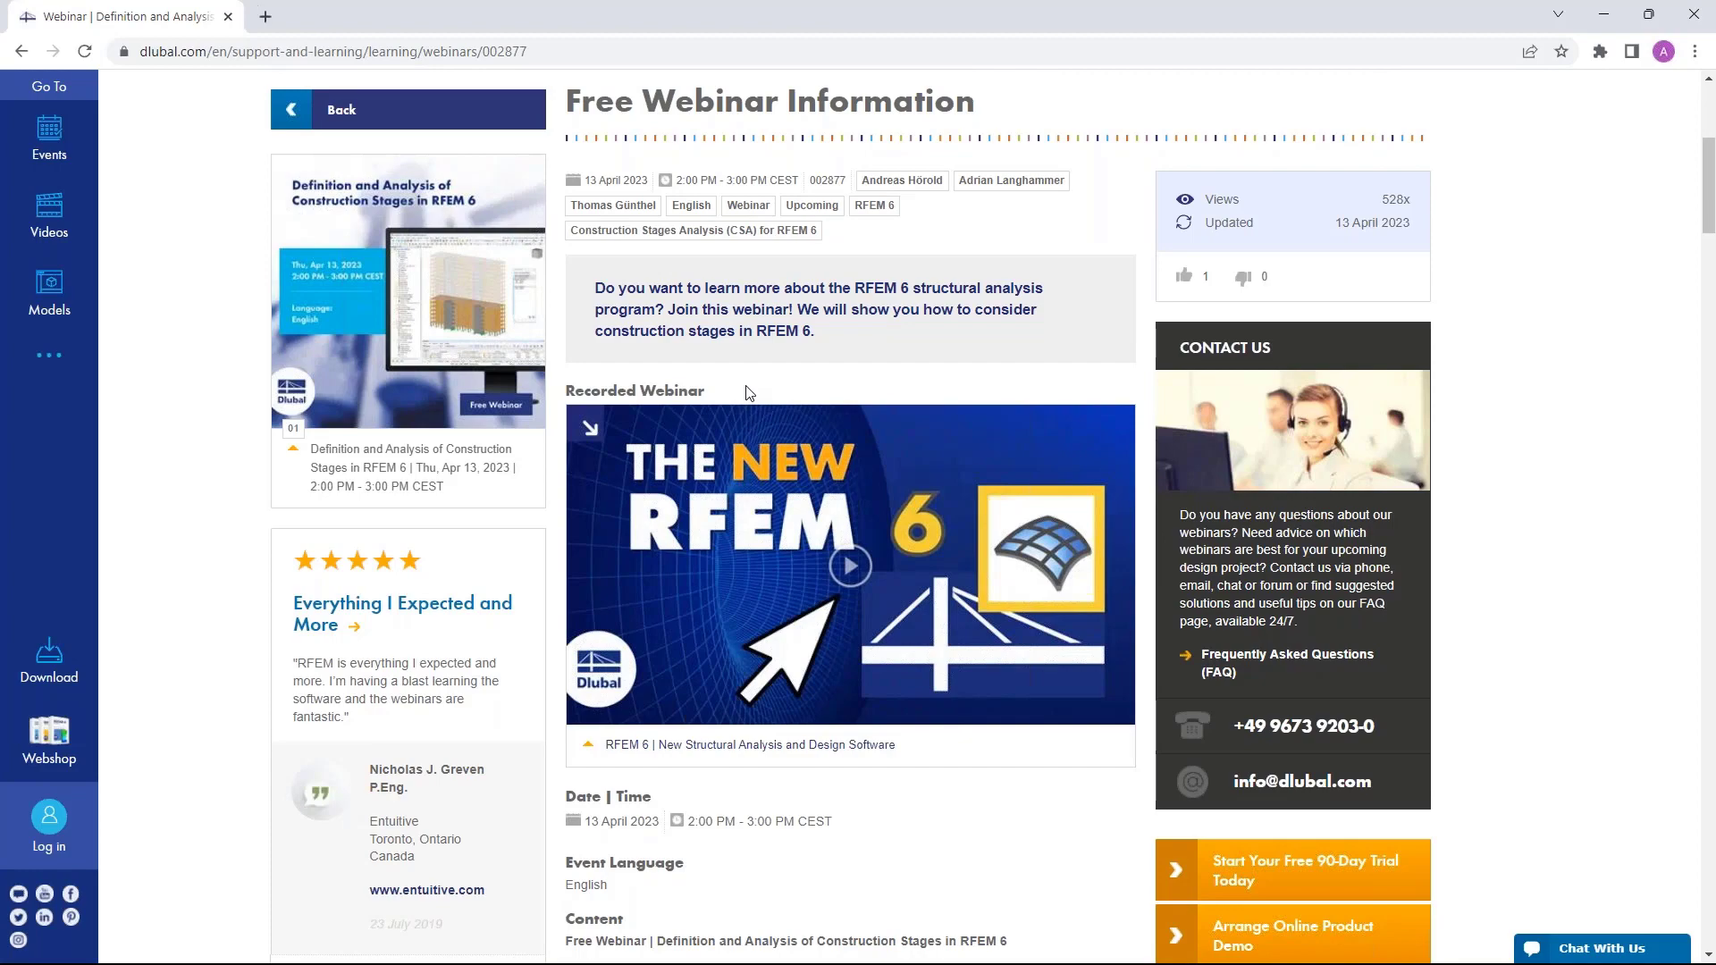
{"action": "scroll", "coordinate": [849, 447], "scroll_direction": "down", "scroll_amount": 1}
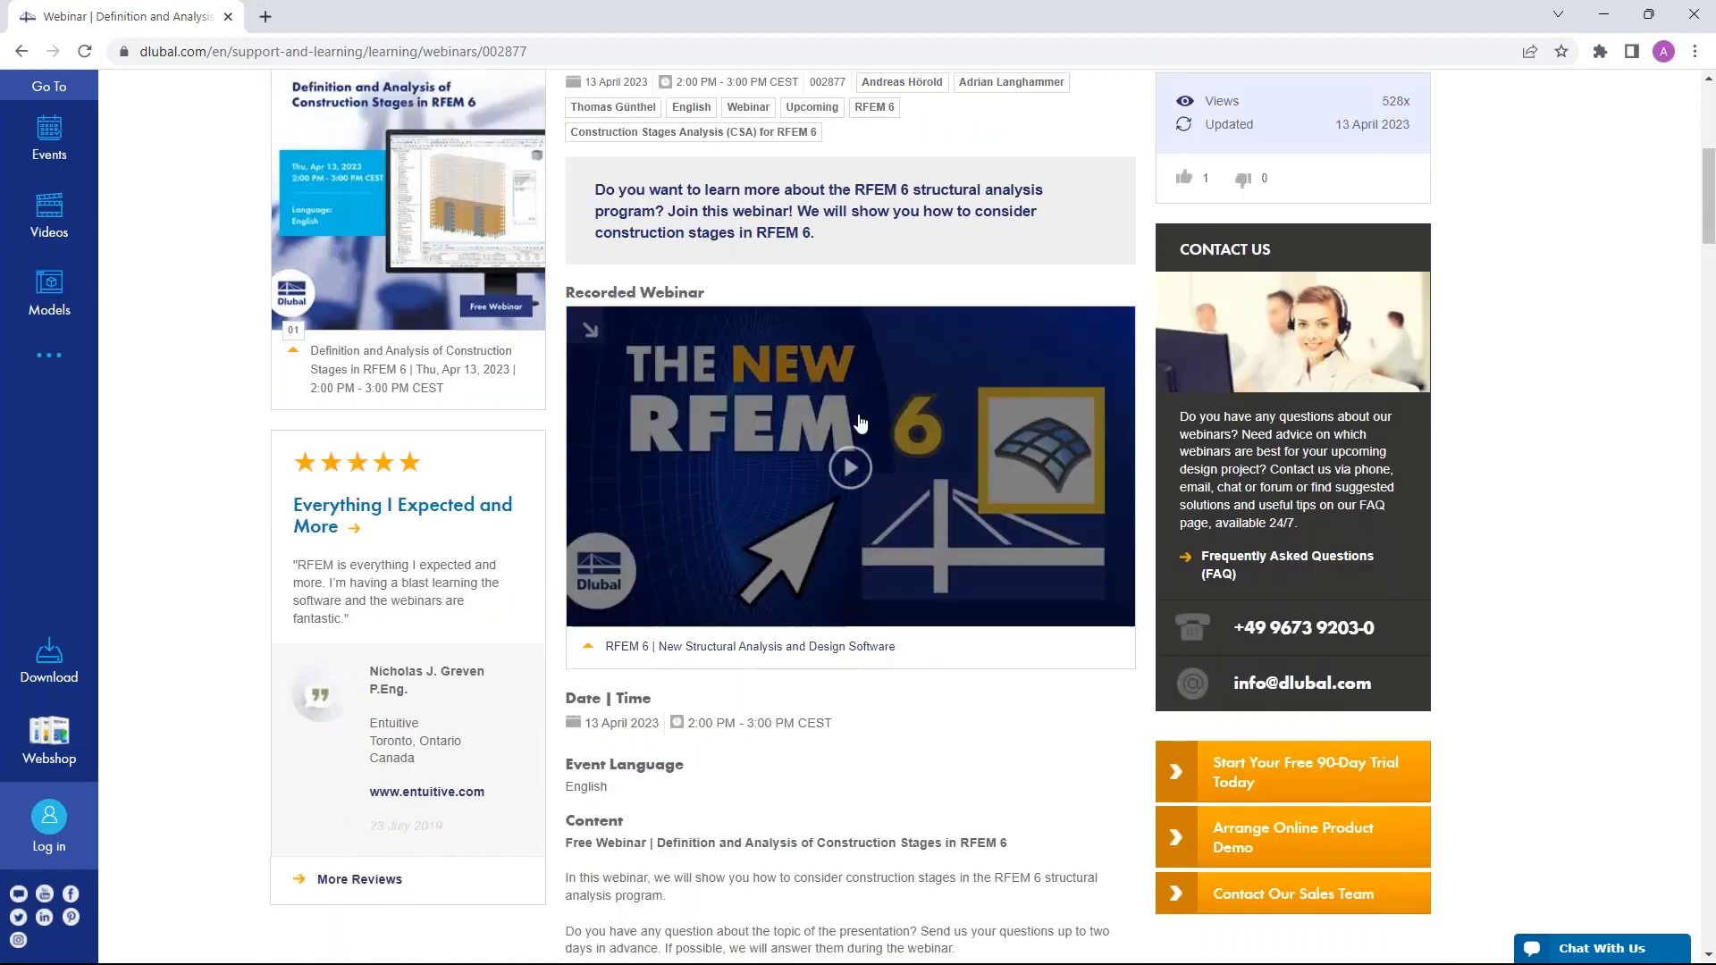
{"action": "scroll", "coordinate": [865, 457], "scroll_direction": "down", "scroll_amount": 13}
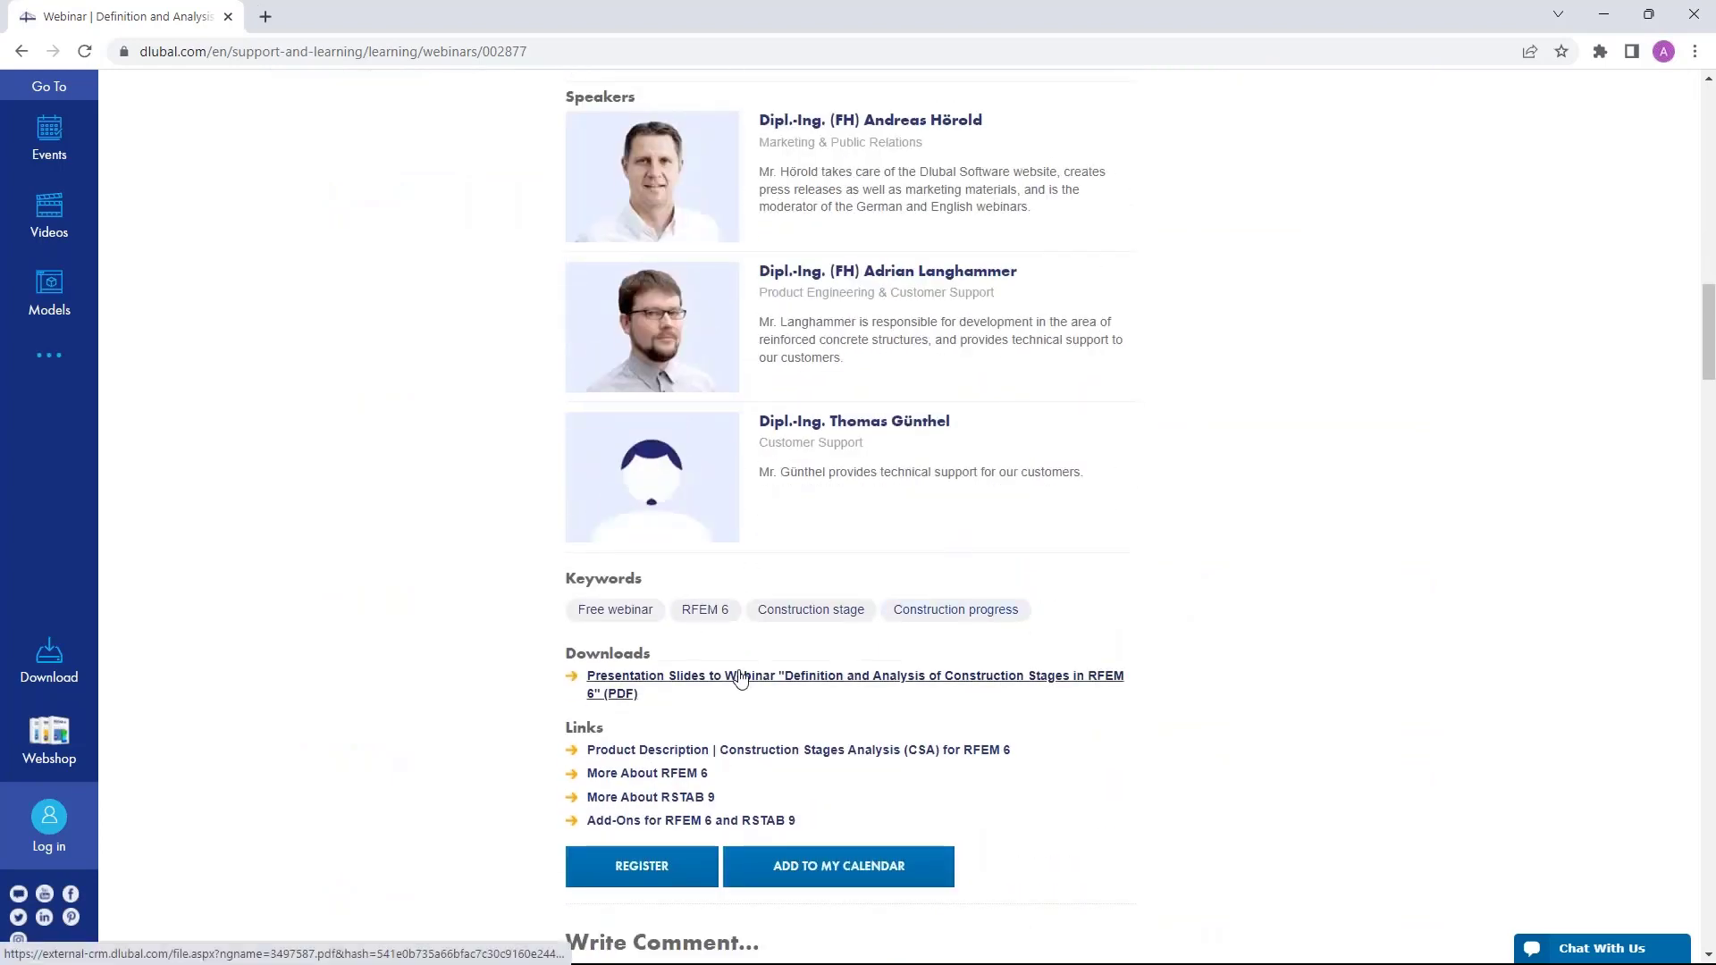
{"action": "scroll", "coordinate": [740, 680], "scroll_direction": "down", "scroll_amount": 1}
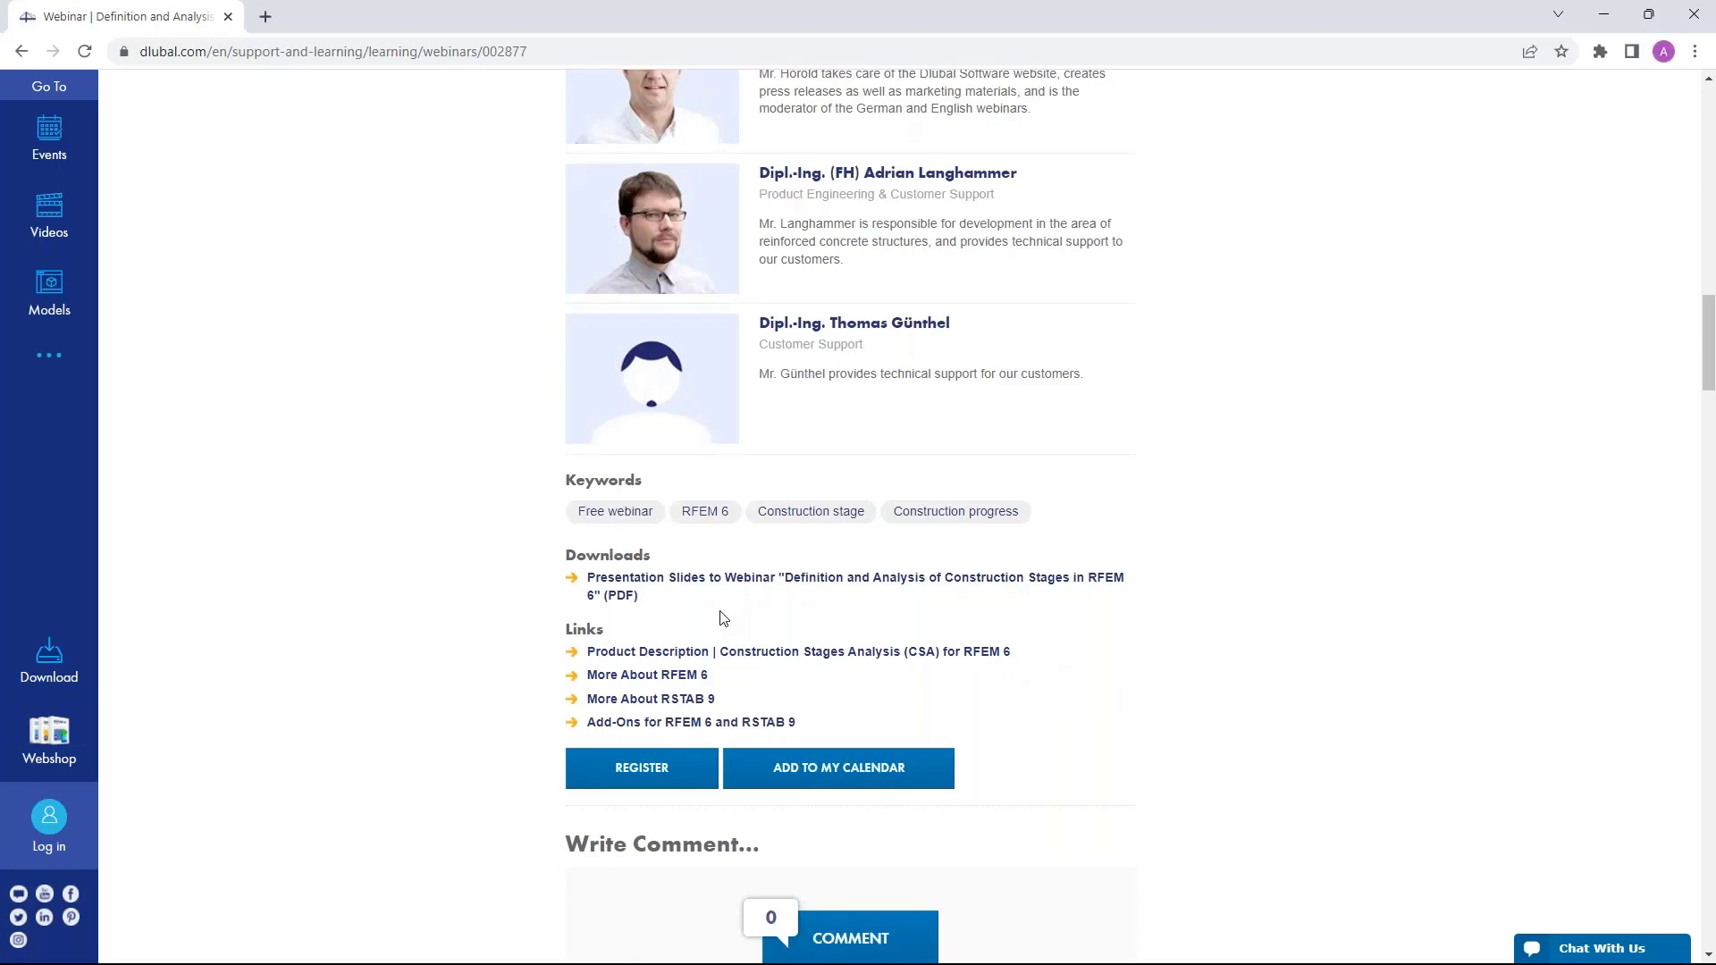
{"action": "scroll", "coordinate": [754, 576], "scroll_direction": "down", "scroll_amount": 7}
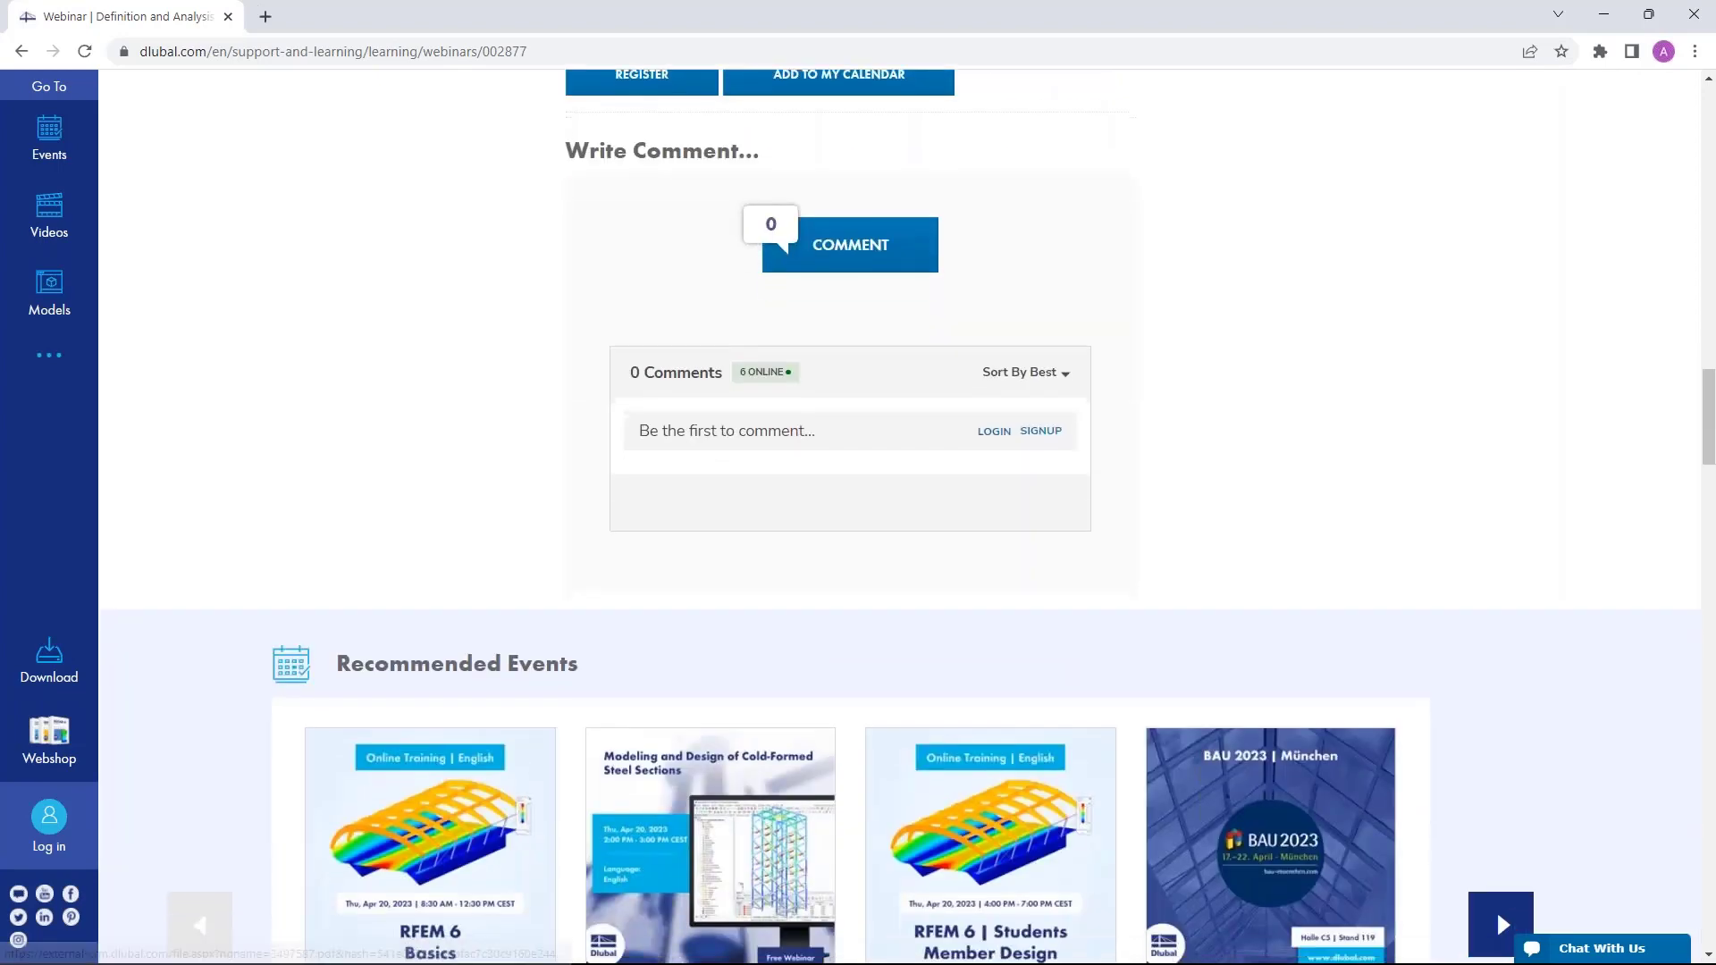
{"action": "scroll", "coordinate": [429, 647], "scroll_direction": "down", "scroll_amount": 13}
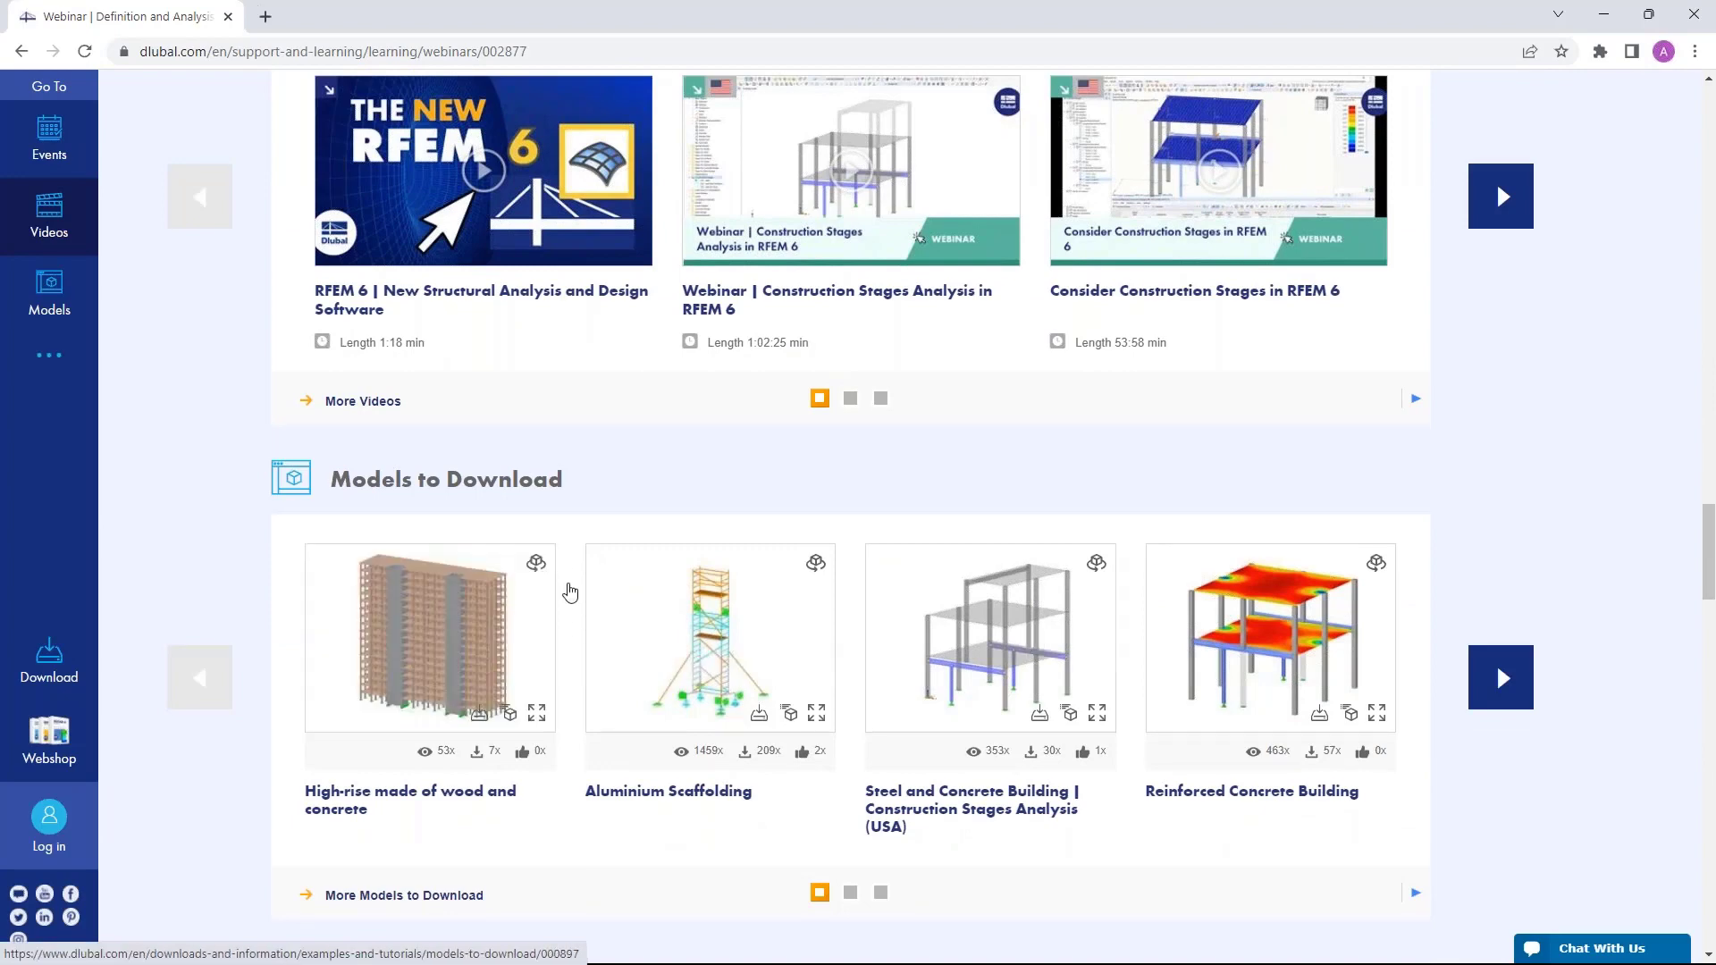
{"action": "scroll", "coordinate": [569, 591], "scroll_direction": "up", "scroll_amount": 20}
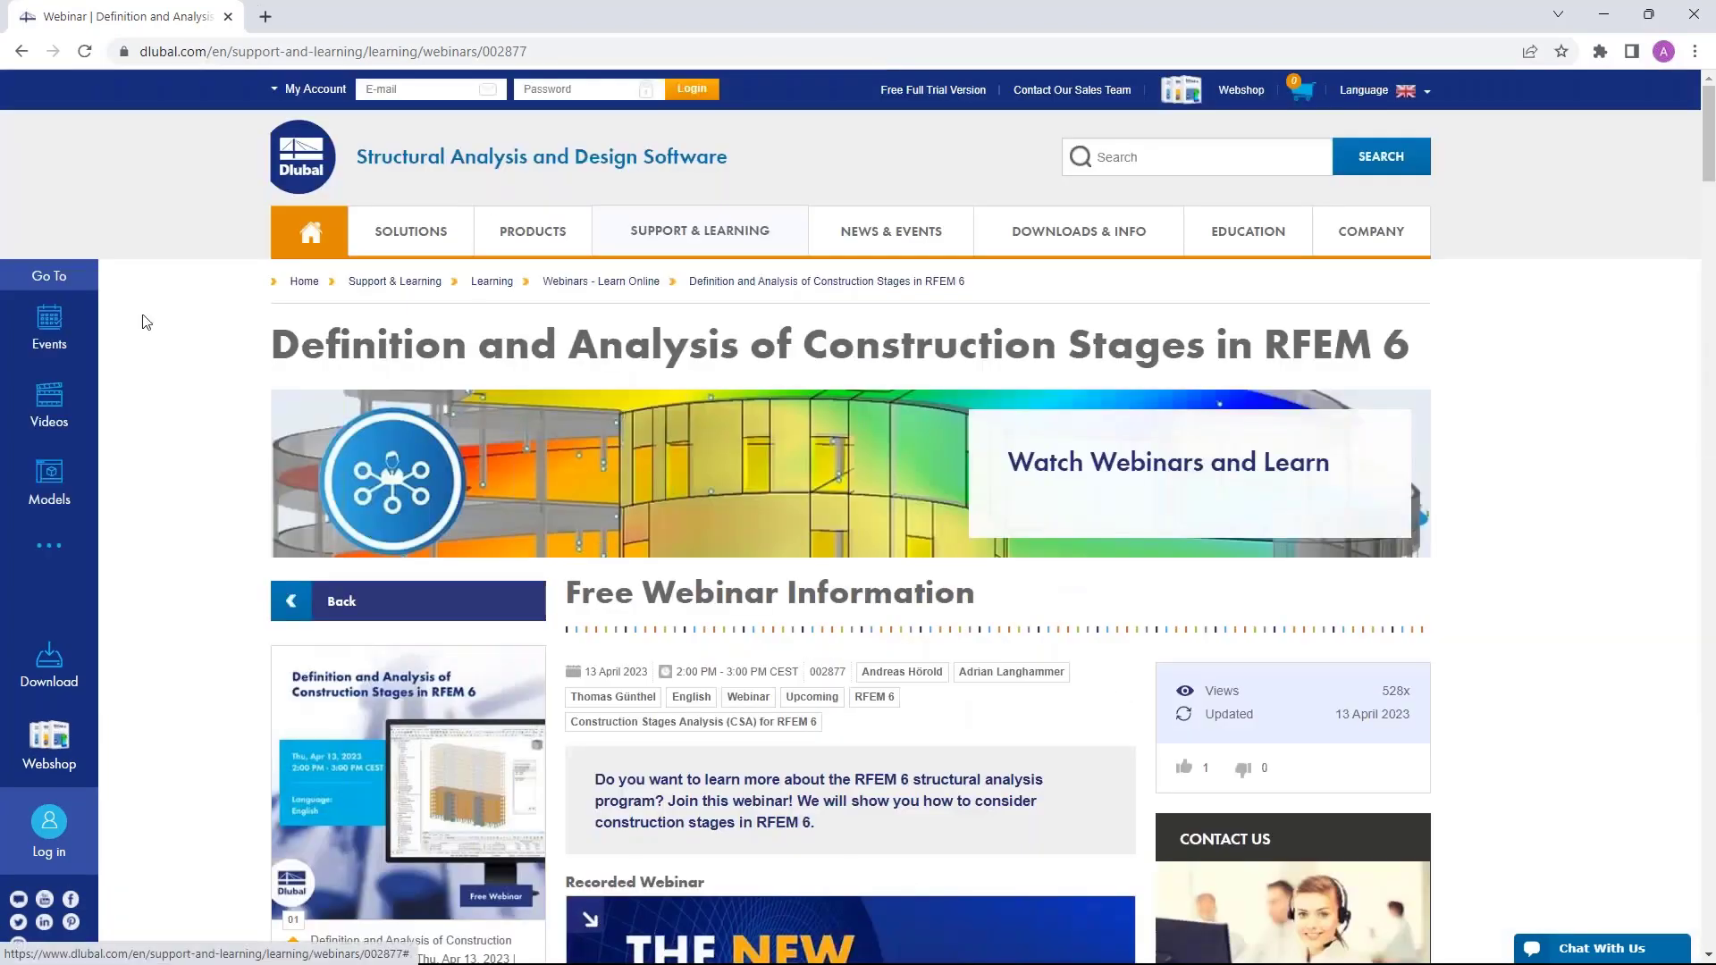